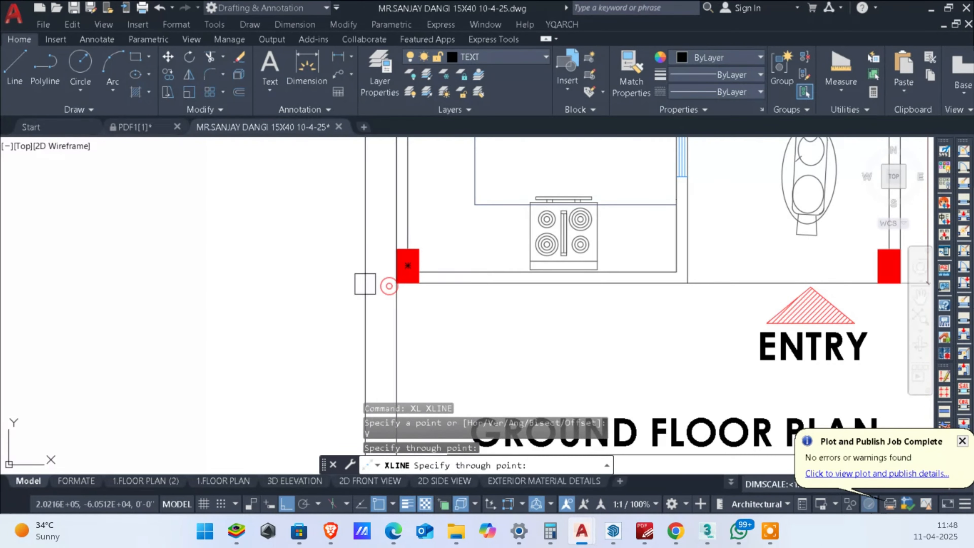
Step: Place vertical construction lines through the outer edges of the two front corner columns of the copied ground floor plan
scroll(594, 292, "up", 5)
left_click(577, 266)
scroll(601, 270, "down", 5)
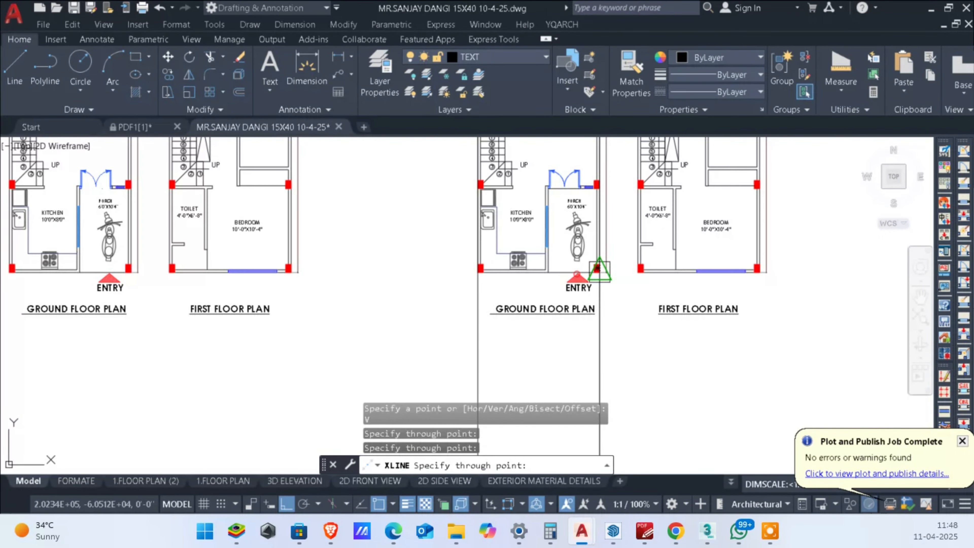
key("Escape")
key("Escape")
Step: Place a horizontal construction line below the copied ground floor plan's title as the elevation's base line
middle_click_drag(564, 361, 599, 246)
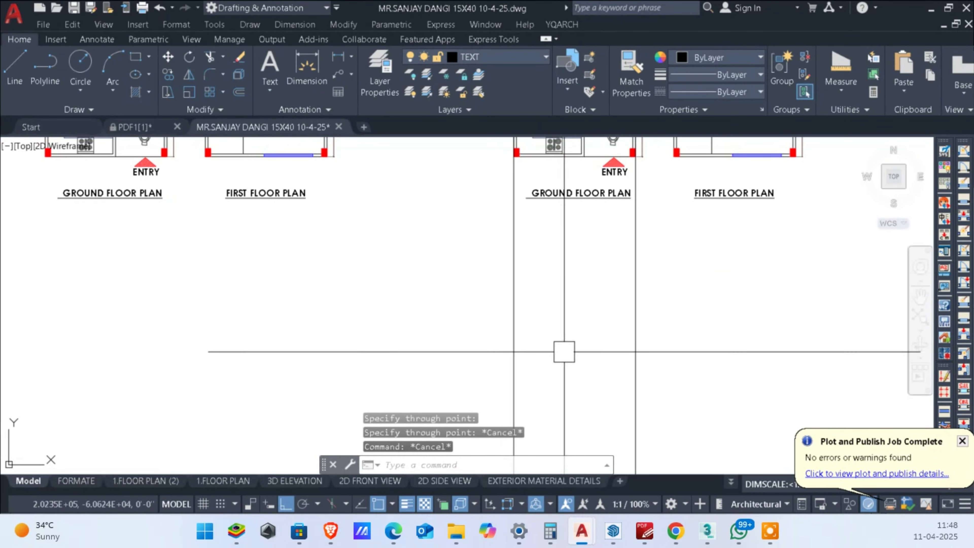
key("Return")
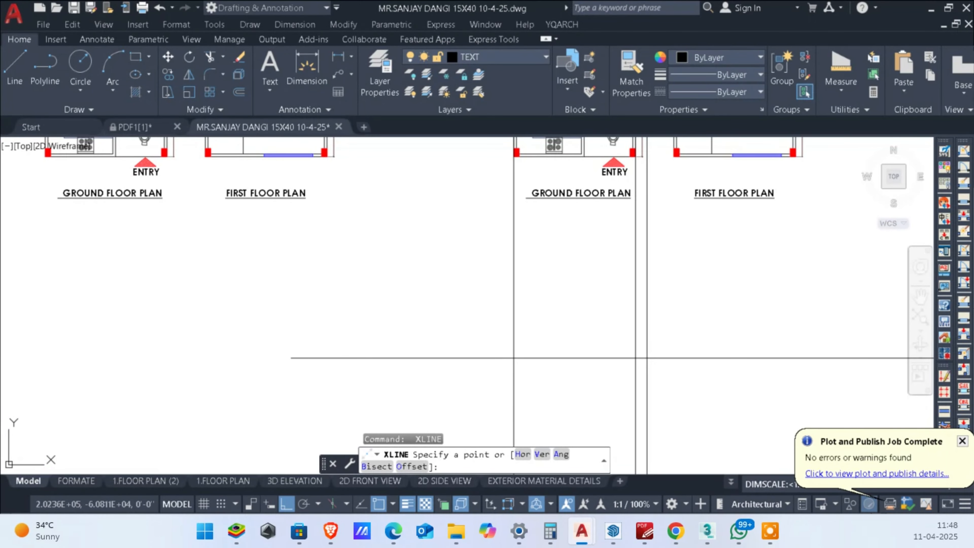
type("H")
key("Return")
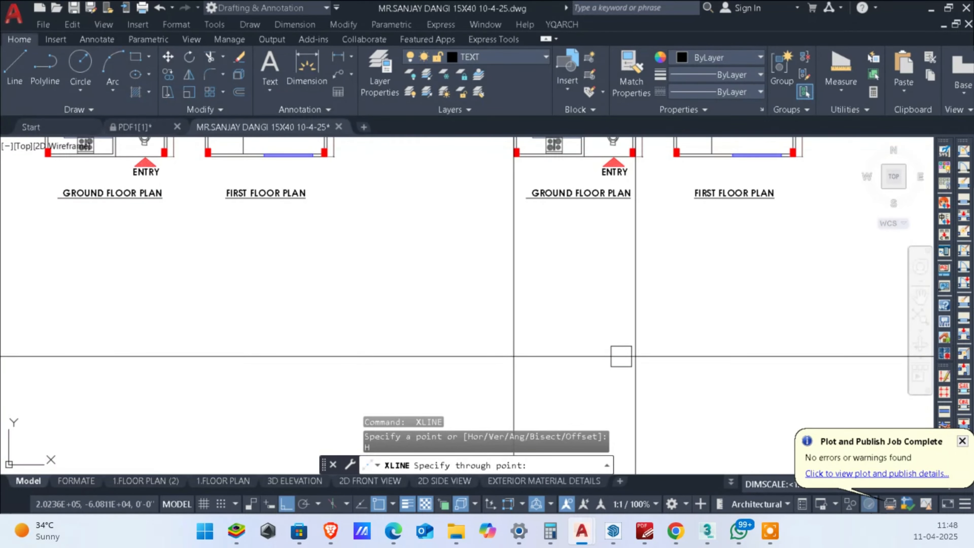
left_click(621, 356)
key("Escape")
key("Escape")
key("Escape")
Step: Trim the overhanging ends of the base line and the two vertical construction lines at their intersections
type("TR")
key("Return")
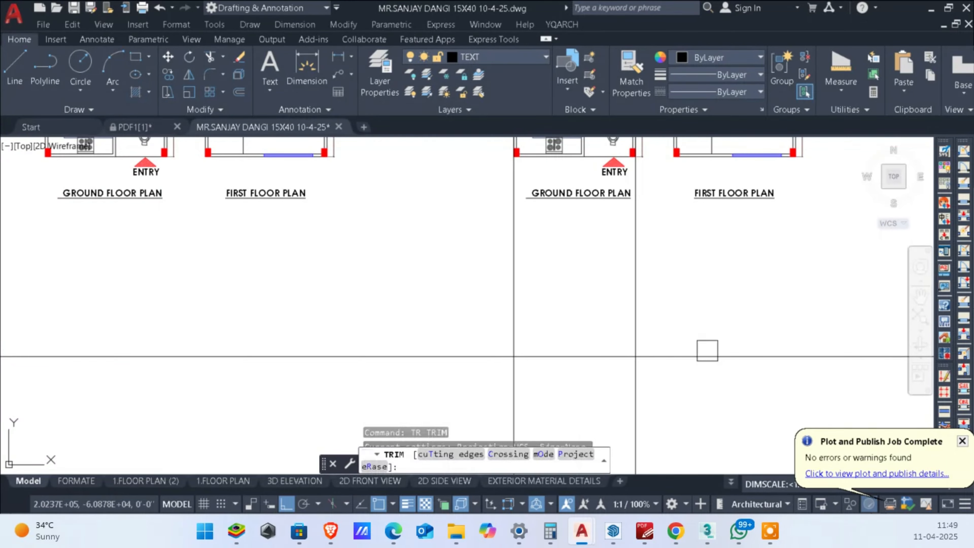
mouse_move(721, 329)
left_mouse_down()
mouse_move(495, 412)
mouse_move(416, 338)
left_mouse_up()
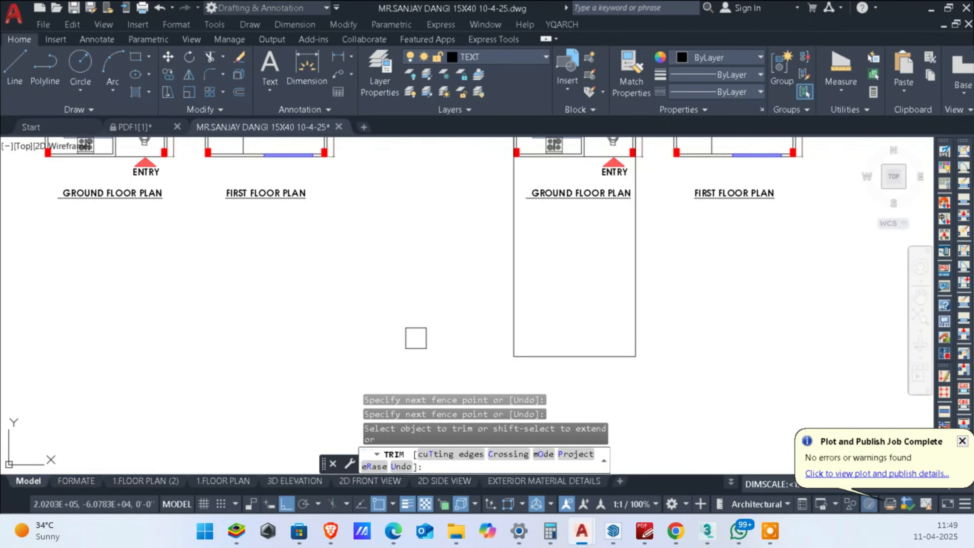
key("Escape")
Step: Offset the elevation's base line upward by 18 inches to create the plinth line
type("O")
key("Return")
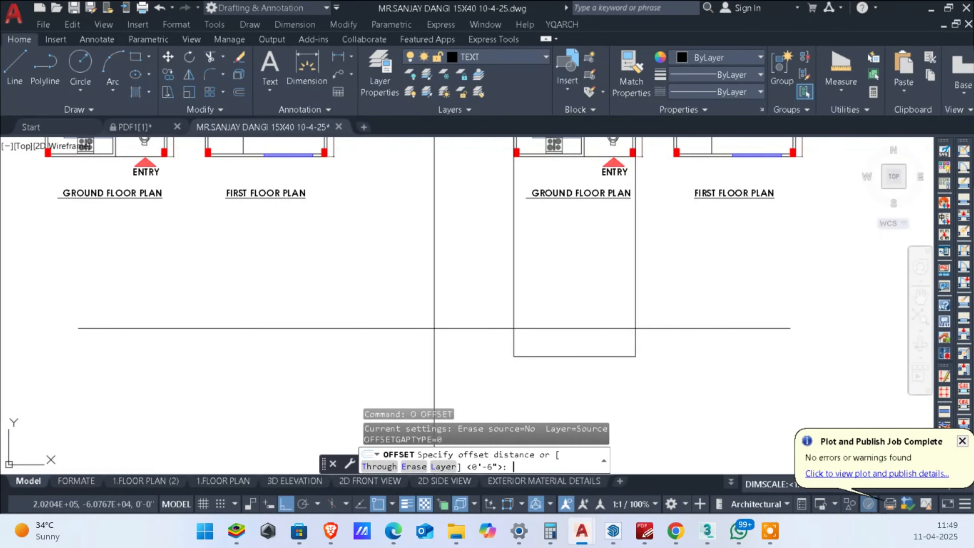
key("Return")
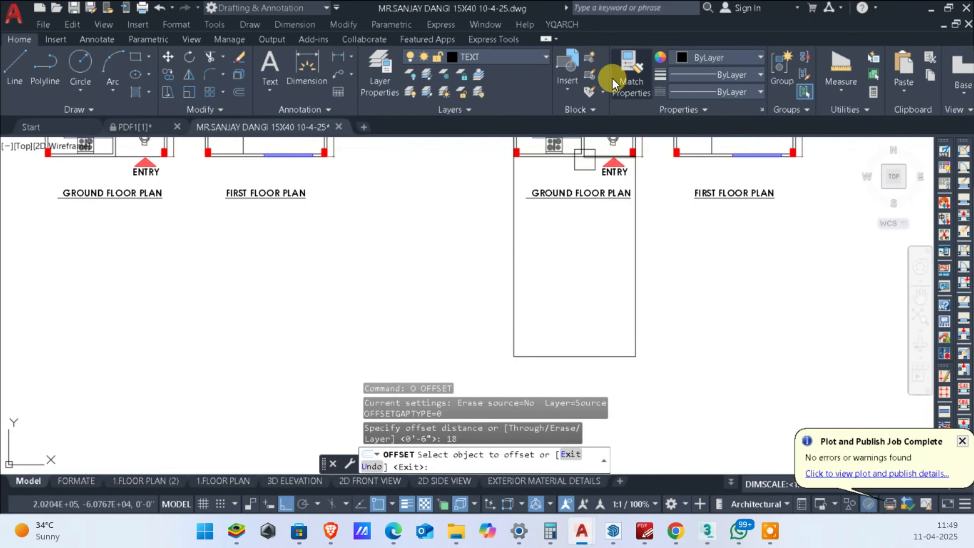
left_click(571, 355)
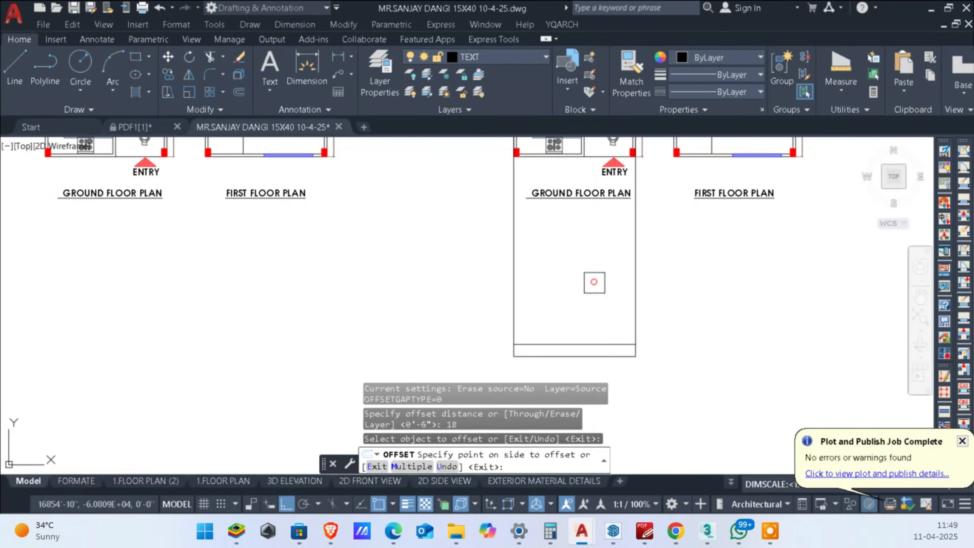
left_click(594, 282)
key("Escape")
key("Escape")
Step: Offset the plinth line upward by 10' for the floor height
scroll(531, 301, "up", 6)
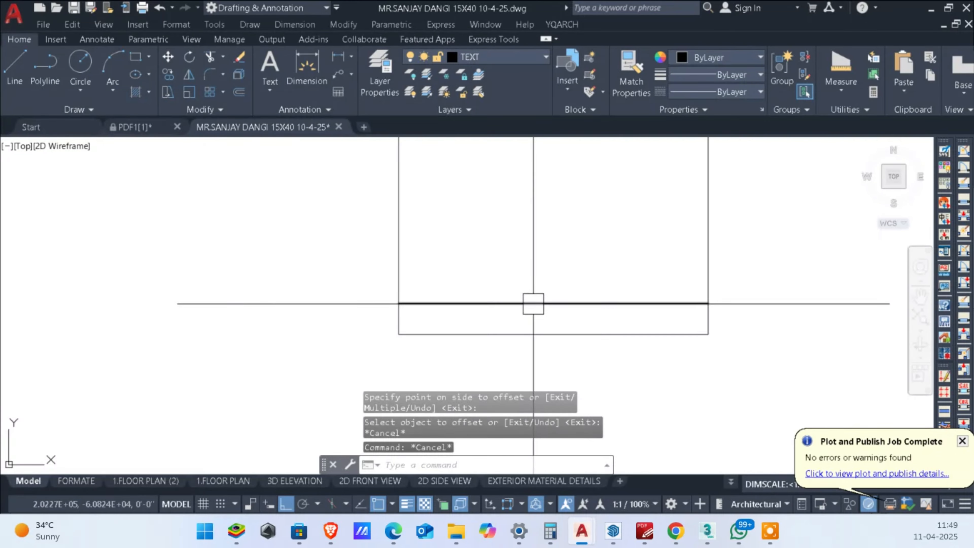
middle_click_drag(533, 302, 528, 324)
scroll(563, 289, "down", 6)
middle_click_drag(565, 287, 591, 280)
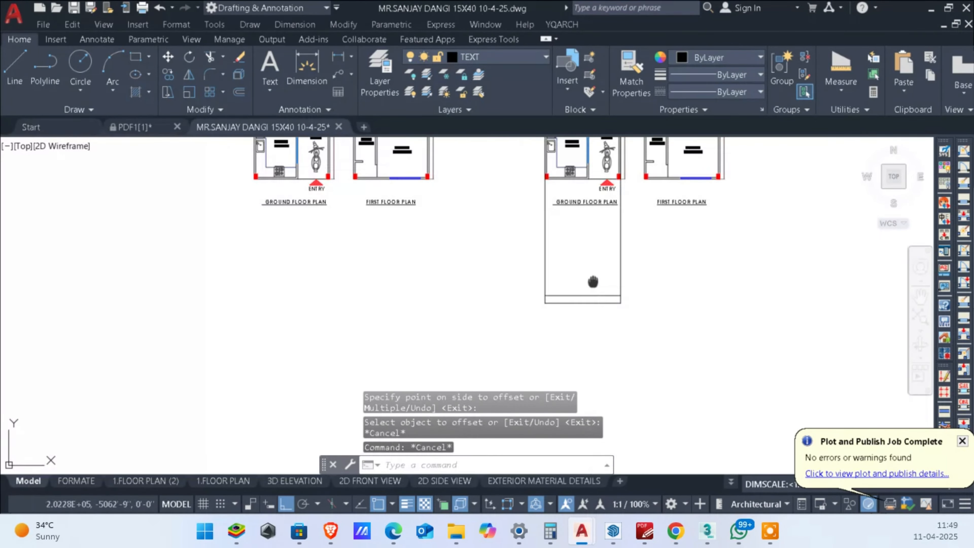
scroll(593, 264, "up", 4)
key("Return")
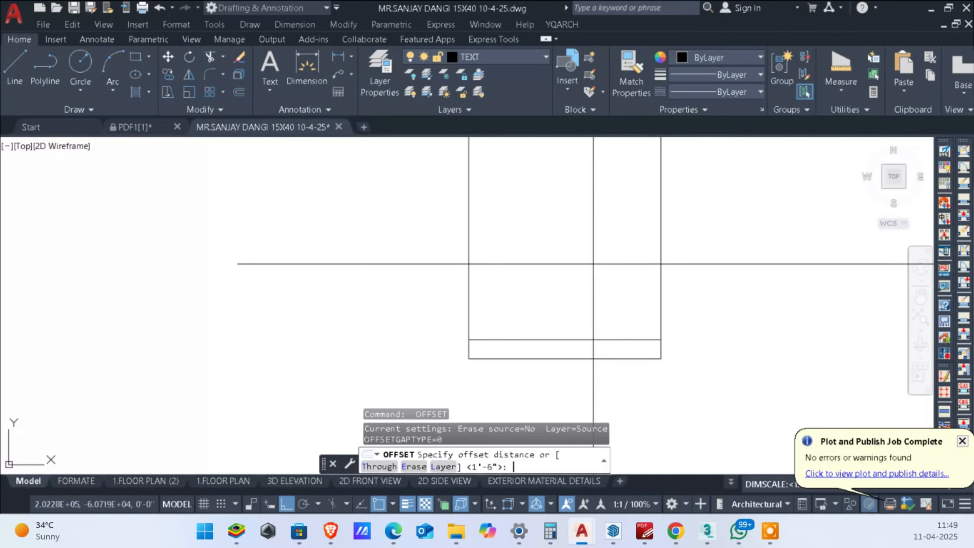
type("10'")
key("Return")
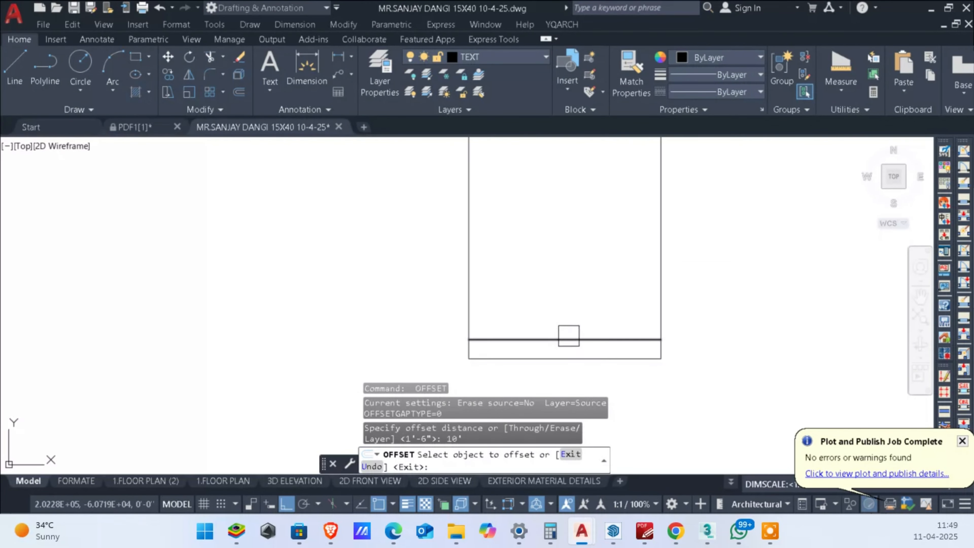
left_click(569, 336)
left_click(577, 212)
key("Escape")
key("Escape")
Step: Offset the 10' height line upward by 6 inches for the slab thickness
middle_click_drag(575, 211, 576, 255)
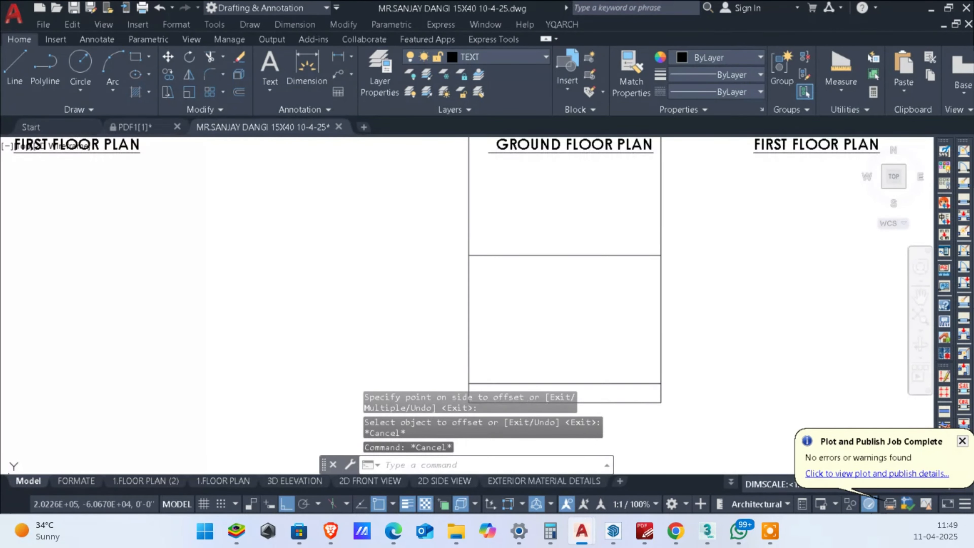
type("o")
key("Return")
type("6")
key("Return")
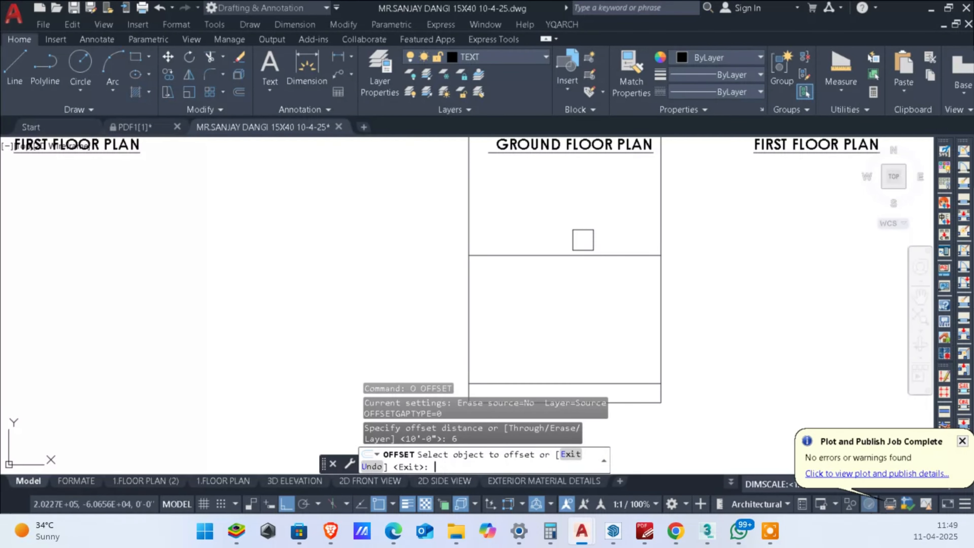
left_click(573, 253)
left_click(582, 205)
key("Escape")
key("Escape")
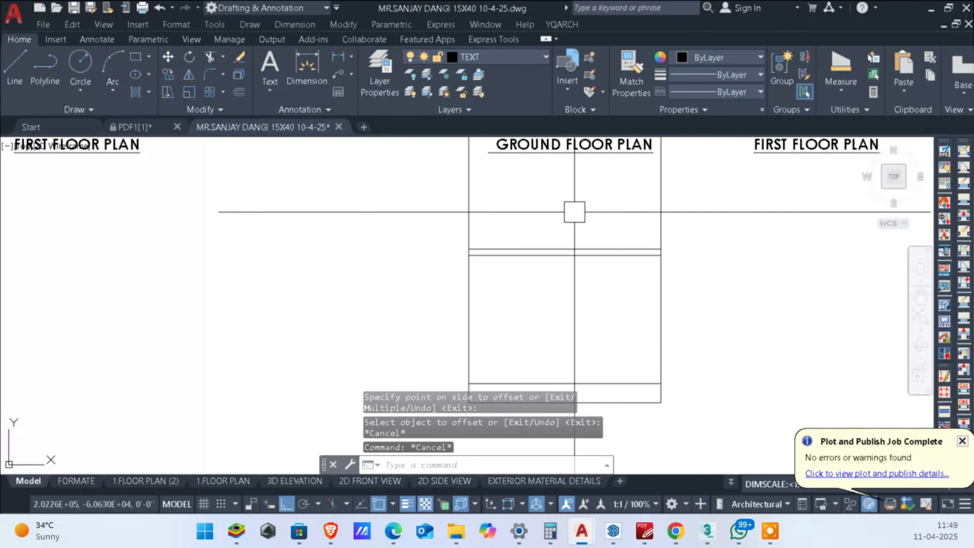
Step: Trim the two outer vertical lines above the upper slab line to close the elevation outline
type("TR")
key("Return")
left_click(764, 220)
left_click(317, 196)
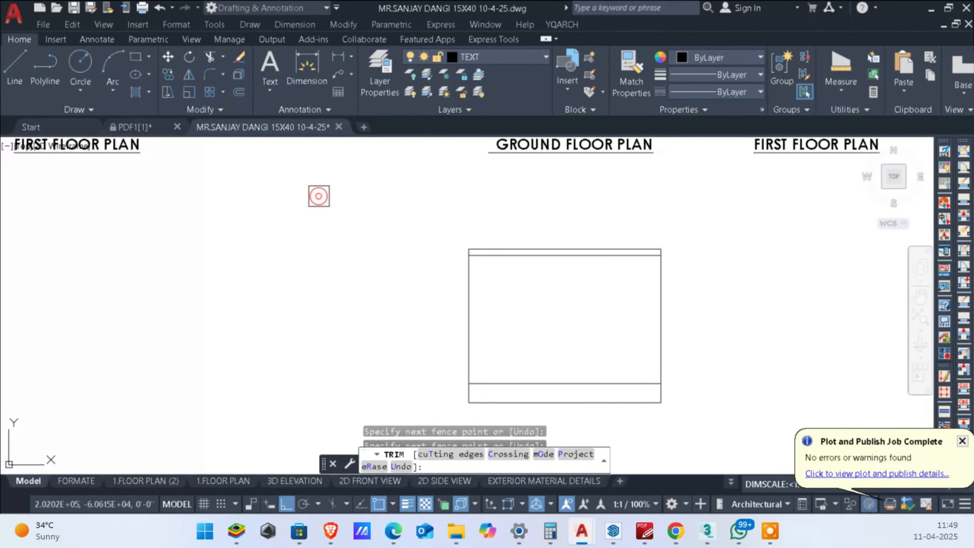
key("Escape")
scroll(481, 230, "down", 4)
key("Escape")
key("Escape")
Step: Place vertical construction lines through the kitchen-porch division and the inner edge of the porch's outer column on the copied ground floor plan
scroll(507, 266, "up", 4)
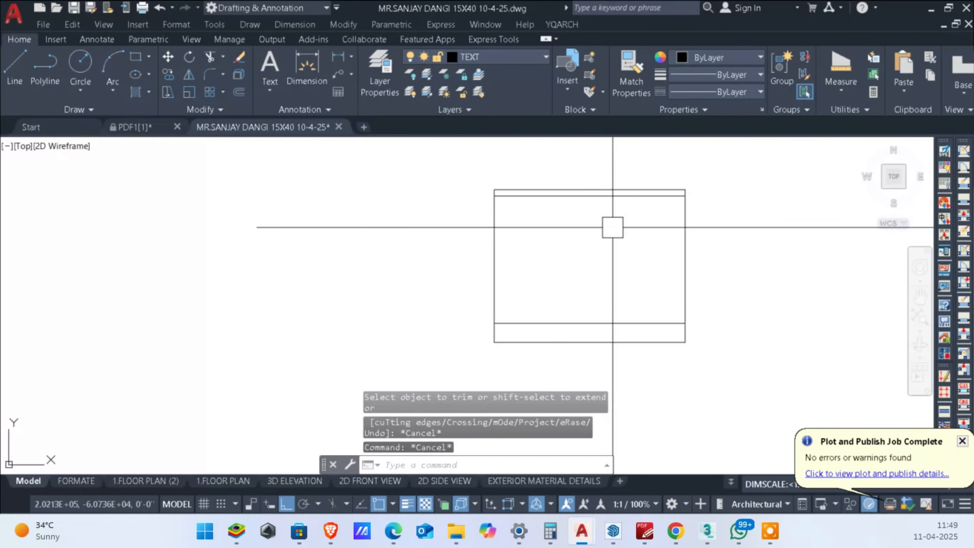
scroll(612, 227, "down", 4)
type("X")
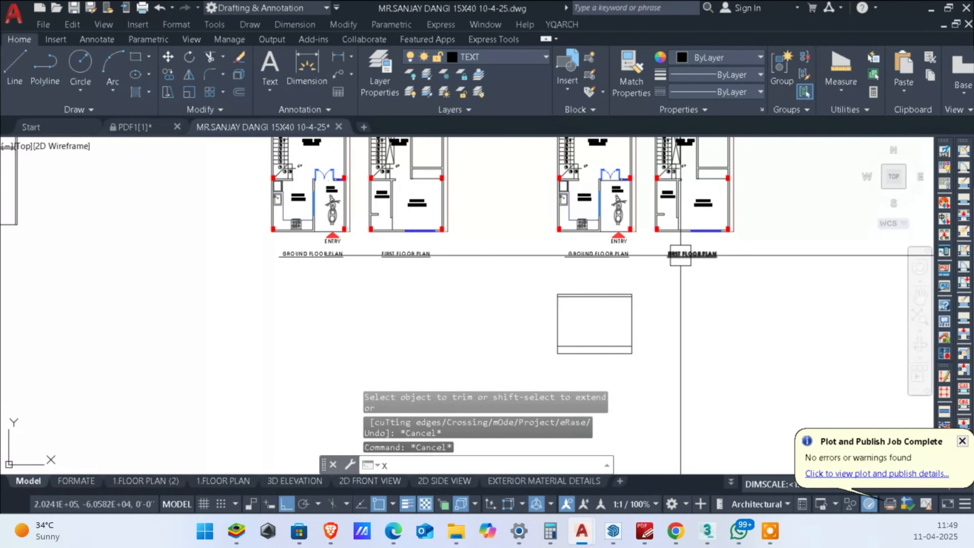
type("L")
key("Return")
type("V")
key("Return")
scroll(579, 210, "up", 4)
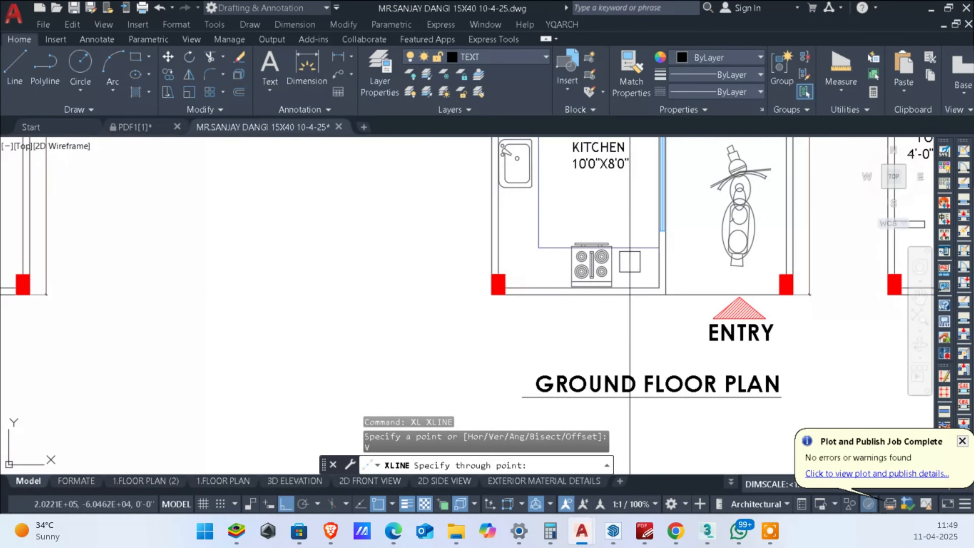
left_click(665, 295)
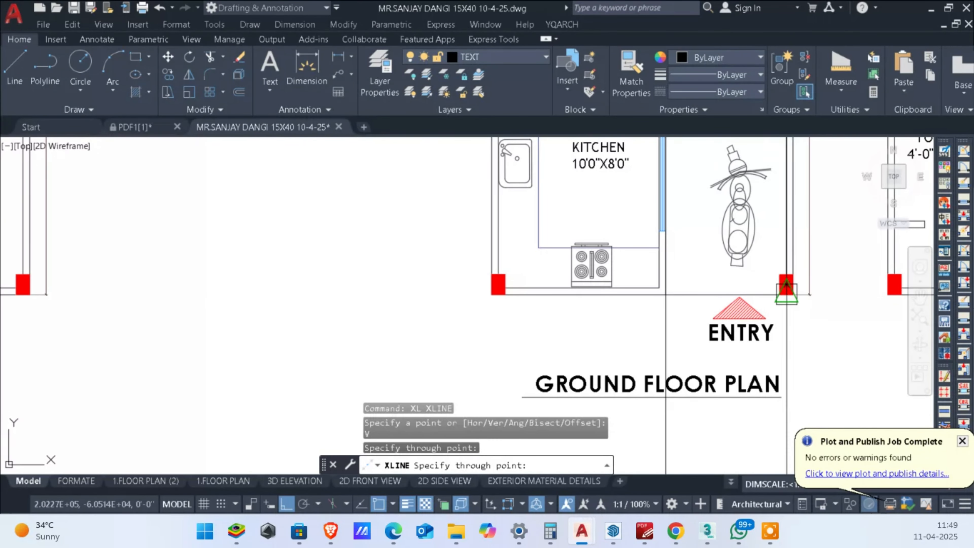
scroll(779, 294, "down", 4)
key("Escape")
key("Escape")
Step: Trim the two new vertical construction lines below the elevation's base line
scroll(790, 307, "up", 6)
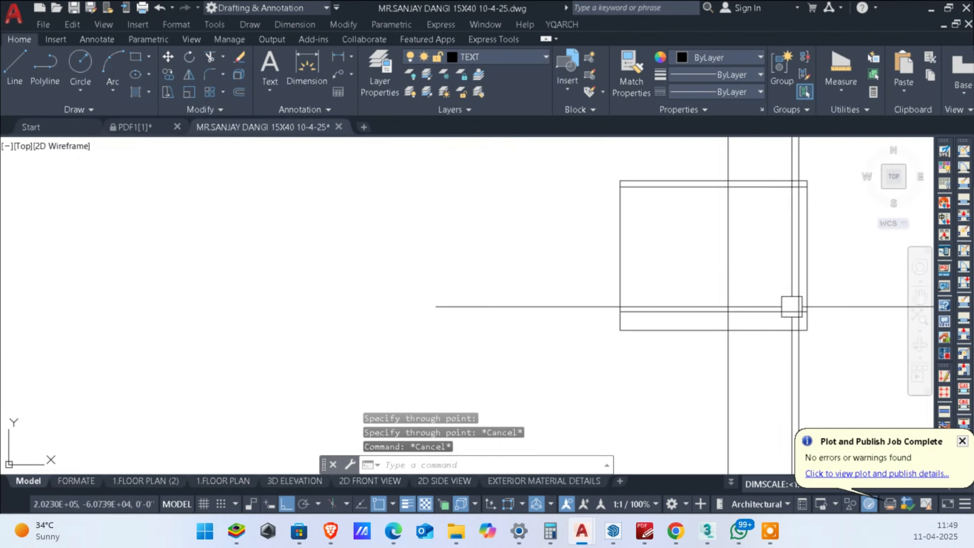
scroll(798, 337, "up", 2)
key("Escape")
key("Escape")
type("TR")
key("Return")
left_click(843, 351)
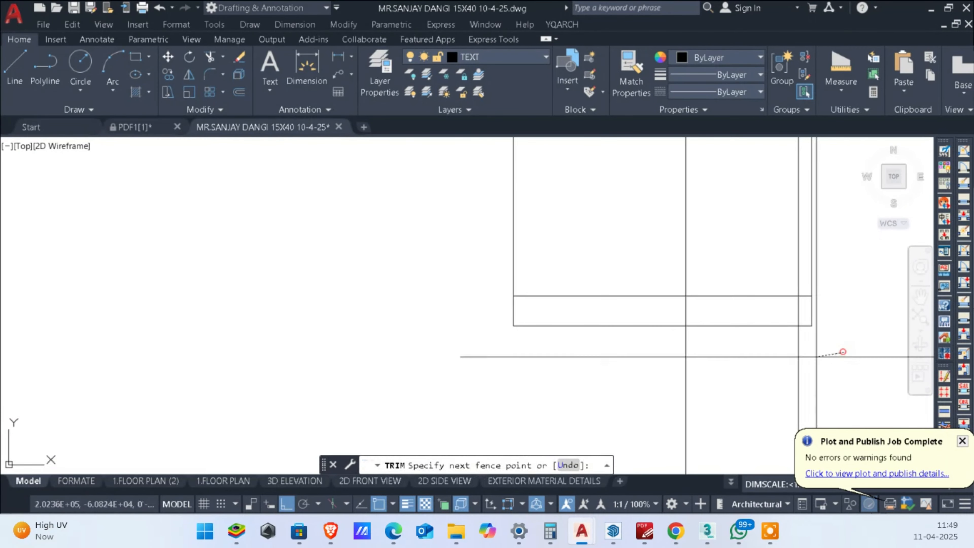
left_click(648, 361)
Step: Trim the two inner vertical lines above the elevation outline and within its slab band
scroll(668, 362, "down", 4)
scroll(705, 217, "up", 6)
mouse_move(822, 311)
left_mouse_down()
mouse_move(428, 316)
mouse_move(441, 318)
left_mouse_up()
middle_click_drag(576, 320, 706, 189)
scroll(696, 290, "up", 5)
left_click_drag(743, 296, 688, 289)
scroll(687, 290, "down", 2)
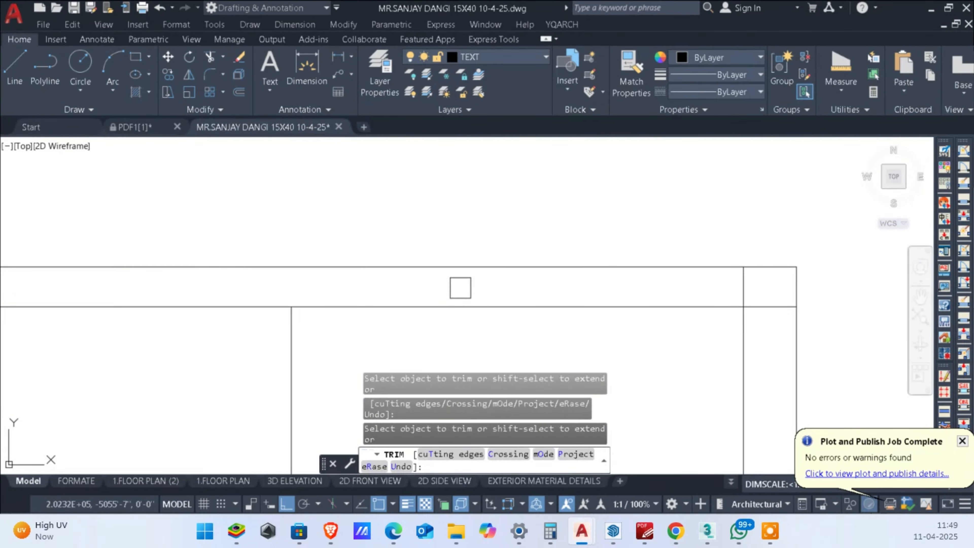
scroll(743, 285, "down", 4)
key("Escape")
Step: Offset the elevation's plinth line downward by 6 inches for the lower porch floor
scroll(674, 206, "up", 5)
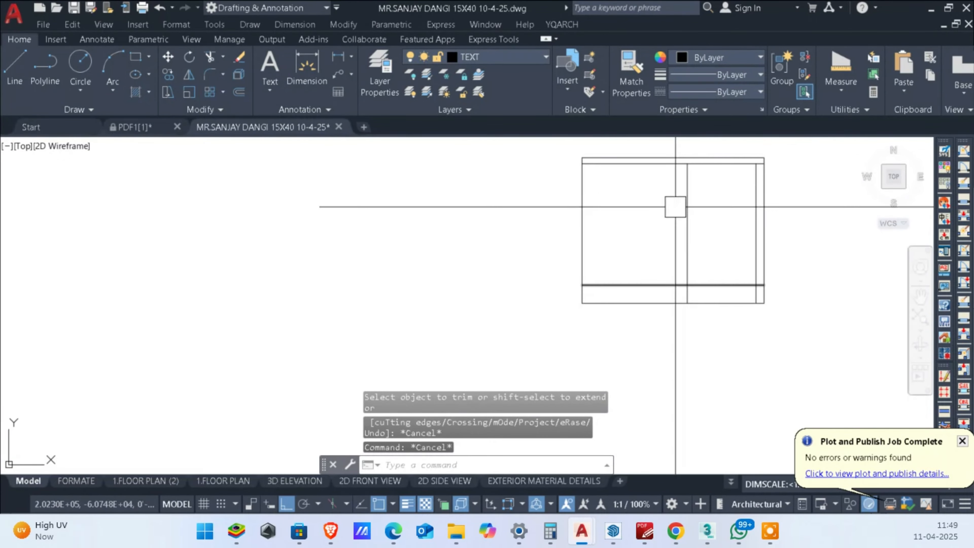
scroll(719, 248, "down", 5)
scroll(729, 207, "up", 5)
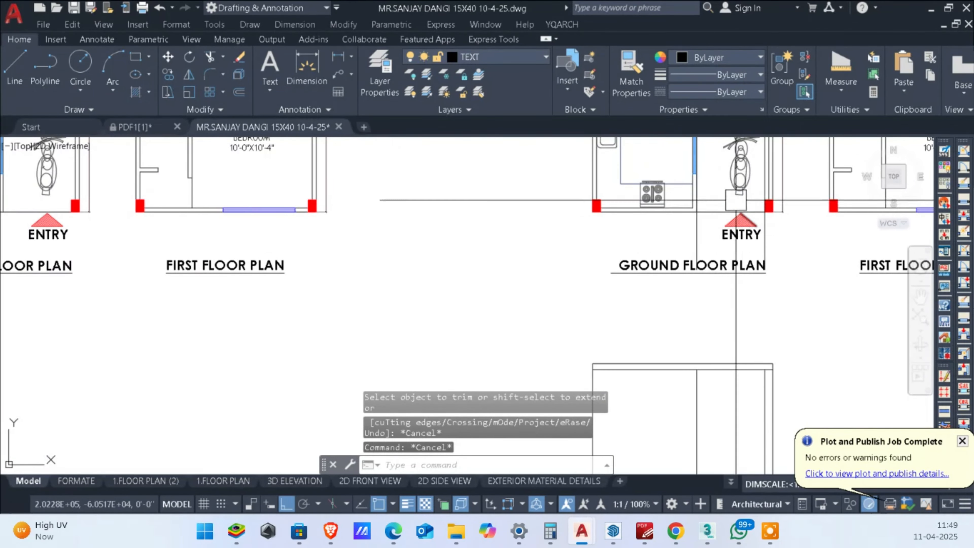
scroll(691, 270, "up", 5)
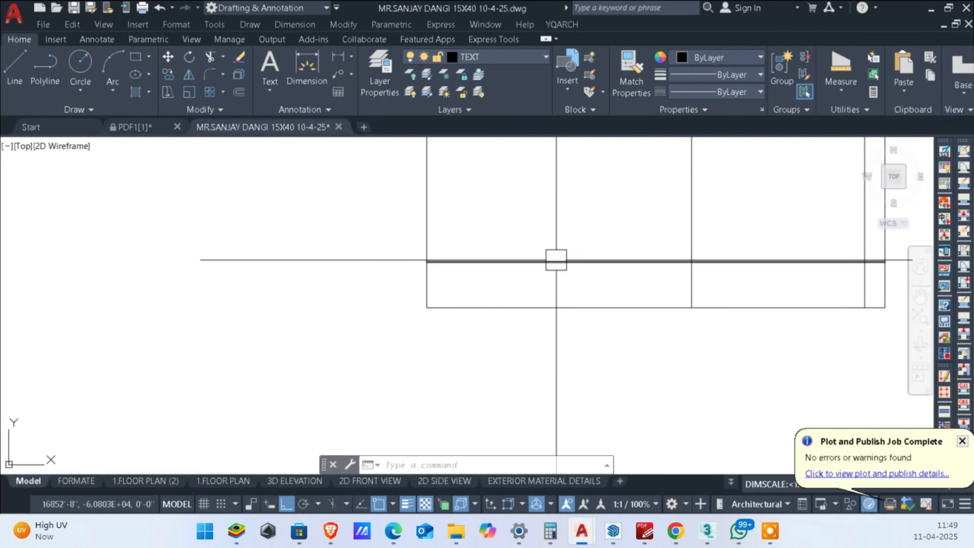
middle_click_drag(786, 266, 720, 281)
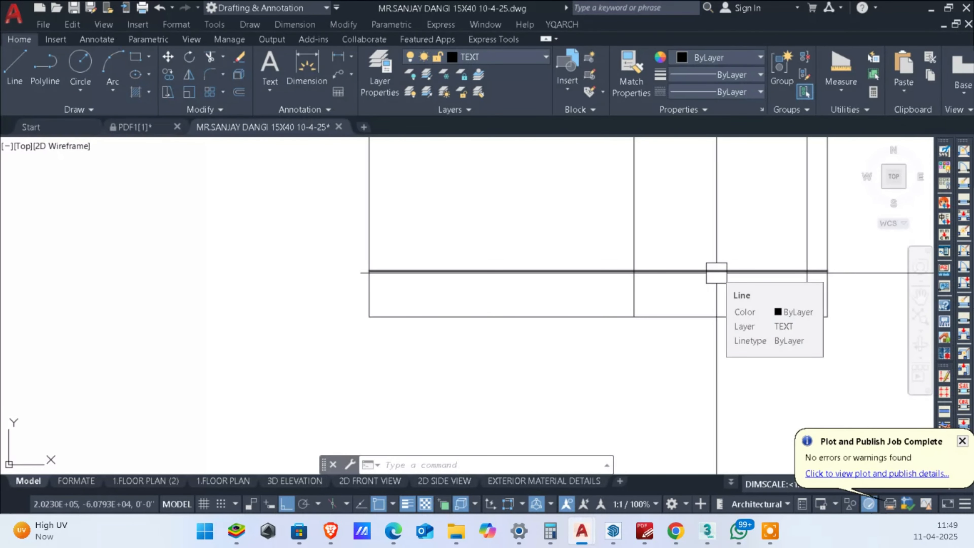
key("Escape")
key("Escape")
key("Escape")
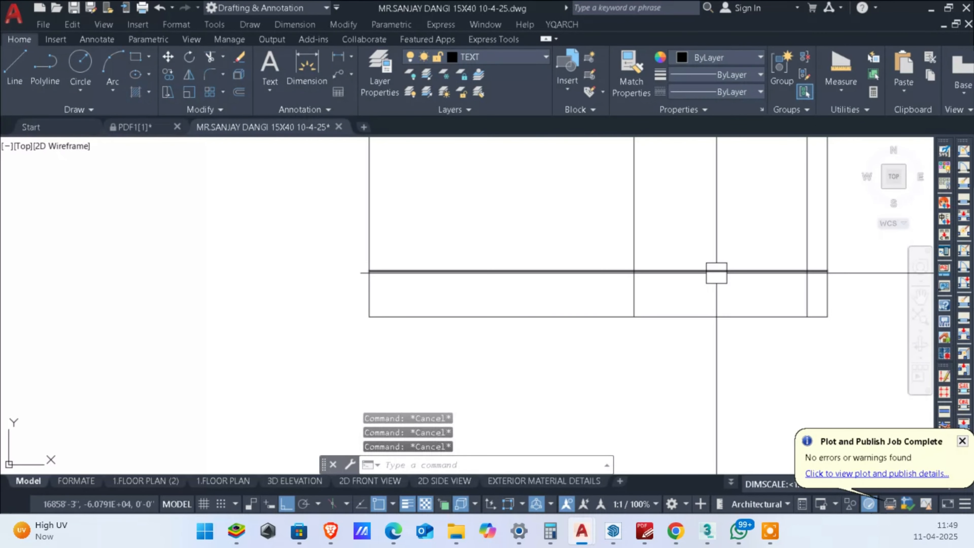
type("o")
key("Return")
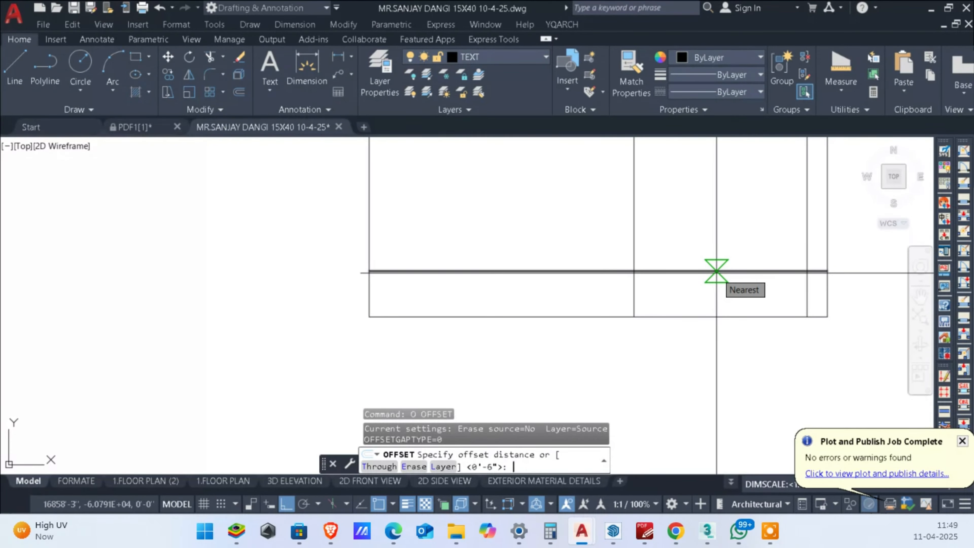
key("Return")
left_click(670, 271)
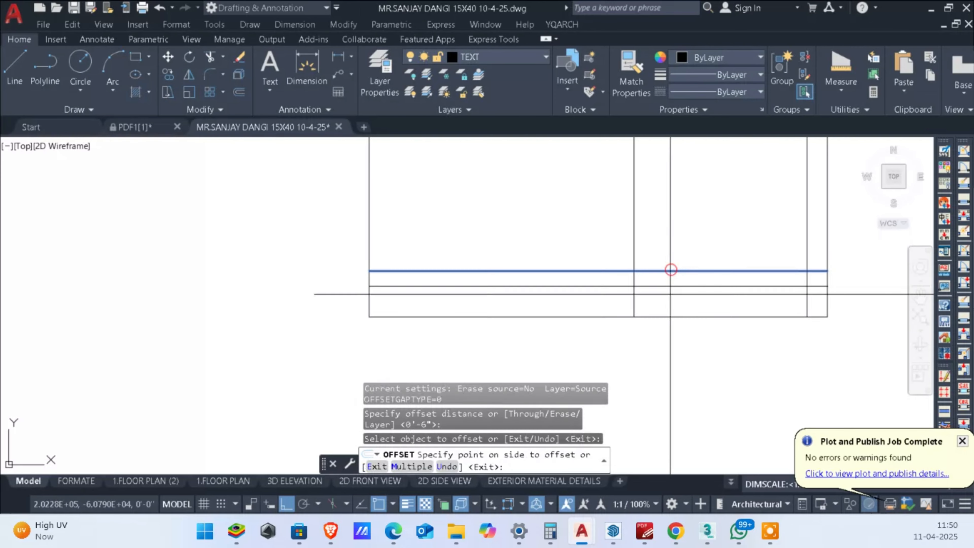
left_click(652, 360)
key("Escape")
key("Escape")
Step: Trim the plinth lines so the lower one spans only the porch bay and the upper one only the kitchen bay
type("tr")
key("Return")
scroll(632, 291, "up", 4)
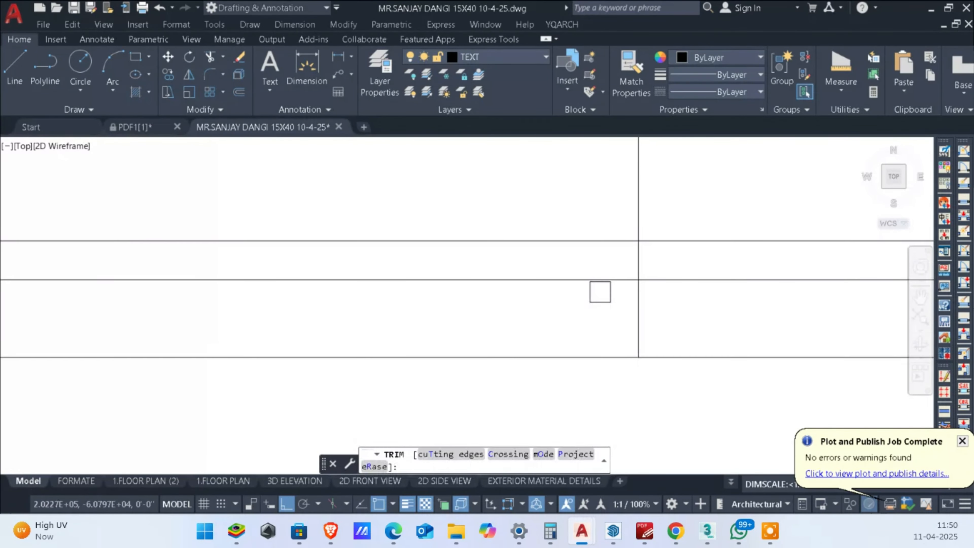
left_click(597, 283)
middle_click_drag(661, 275, 378, 324)
scroll(379, 325, "down", 2)
left_click(549, 296)
scroll(660, 297, "up", 2)
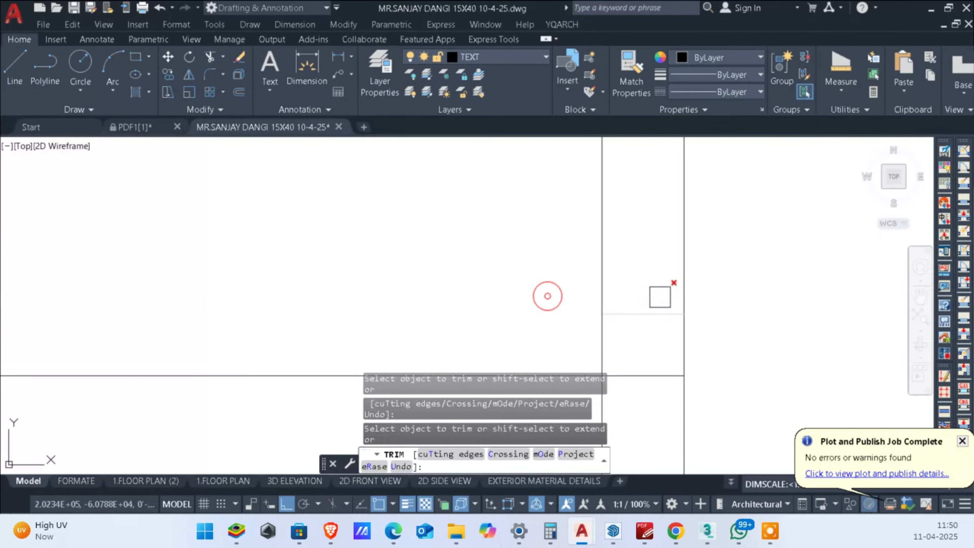
left_click(644, 306)
scroll(654, 320, "down", 1)
left_click(651, 345)
scroll(743, 334, "down", 3)
key("Escape")
key("Escape")
key("Escape")
scroll(766, 331, "up", 2)
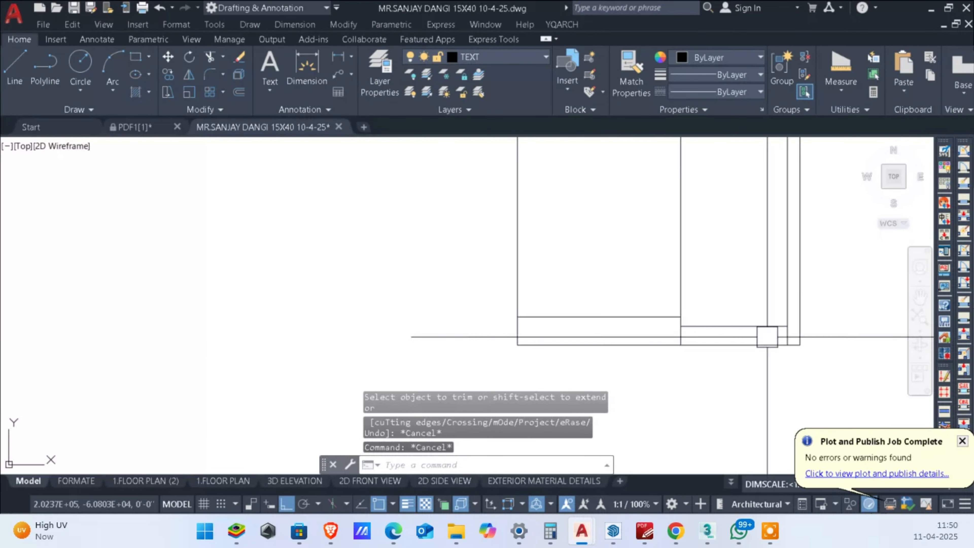
scroll(606, 308, "down", 4)
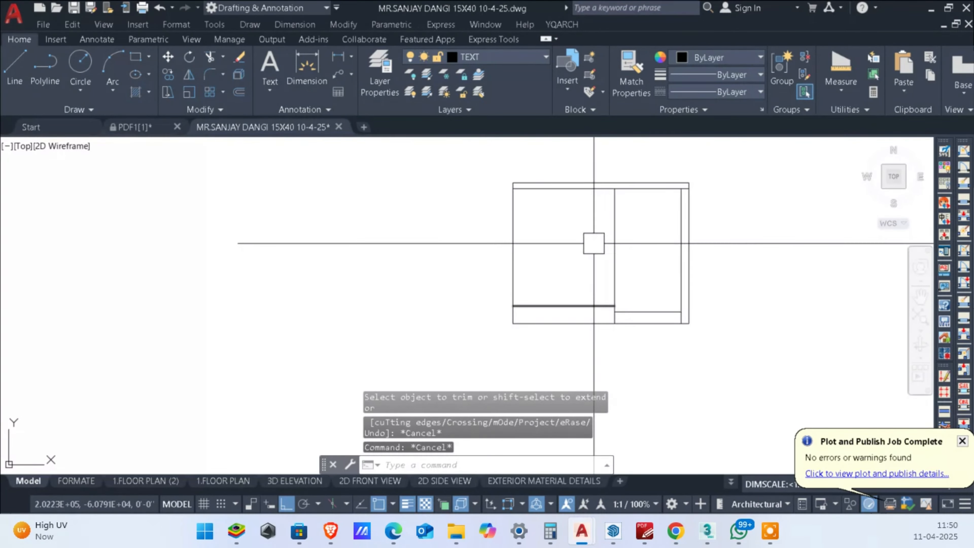
Step: Compare the elevation's porch bay with the porch door and window on the ground floor plan
scroll(651, 245, "up", 5)
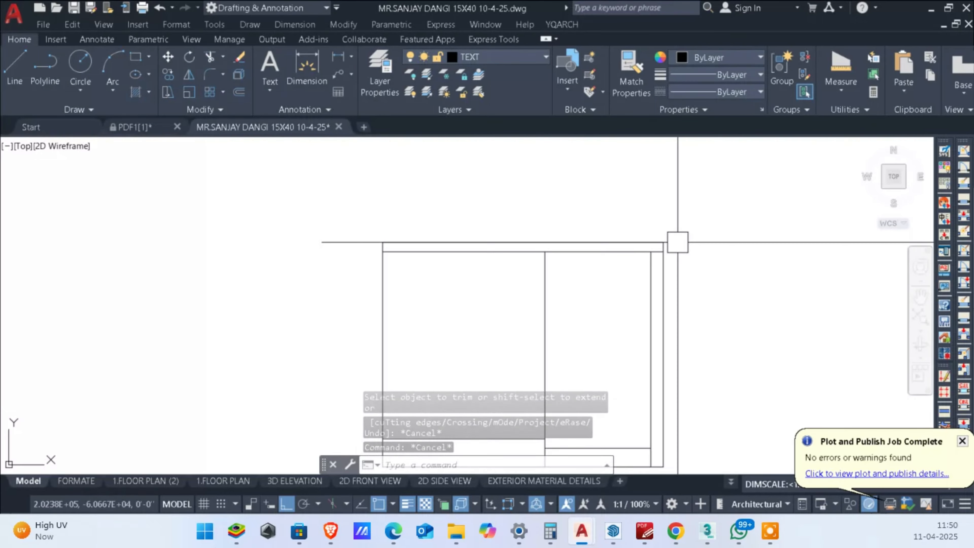
scroll(659, 261, "down", 5)
scroll(652, 272, "up", 6)
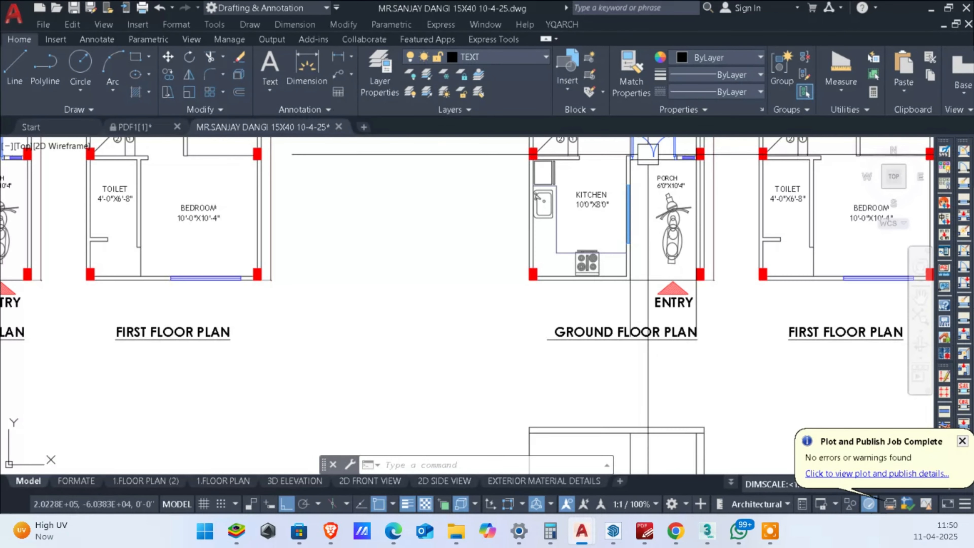
scroll(648, 154, "up", 2)
middle_click_drag(682, 158, 680, 242)
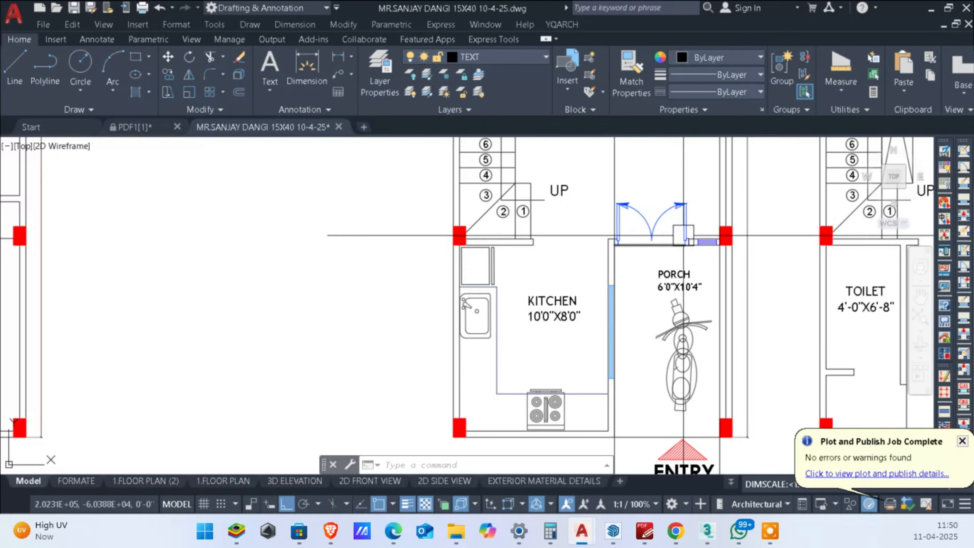
scroll(662, 242, "down", 4)
middle_click_drag(652, 424, 641, 232)
scroll(657, 340, "up", 2)
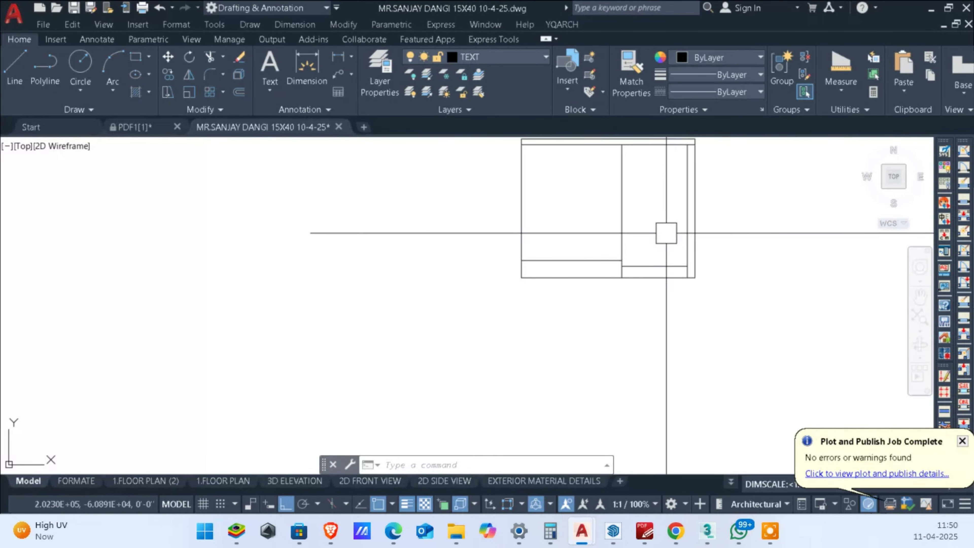
scroll(663, 254, "up", 2)
middle_click_drag(661, 320, 661, 379)
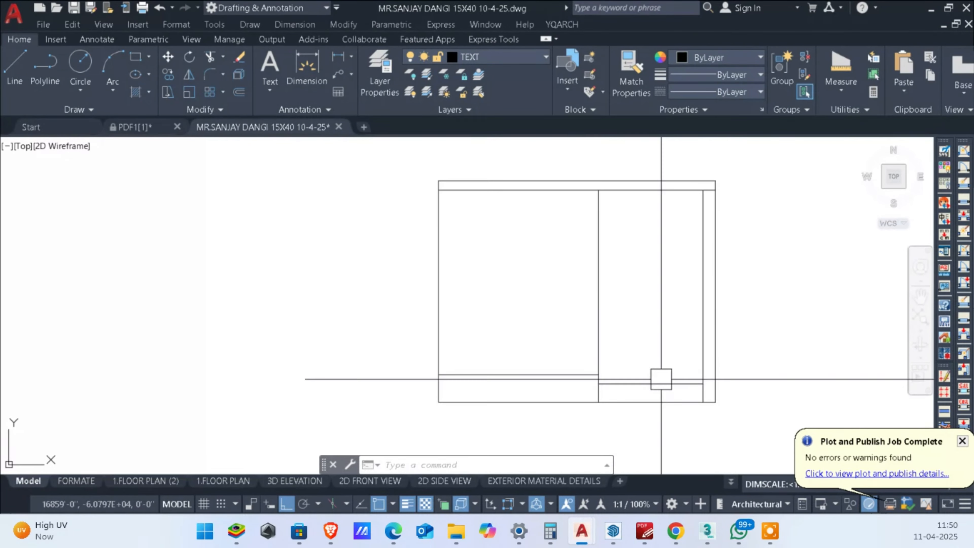
middle_click_drag(649, 295, 652, 318)
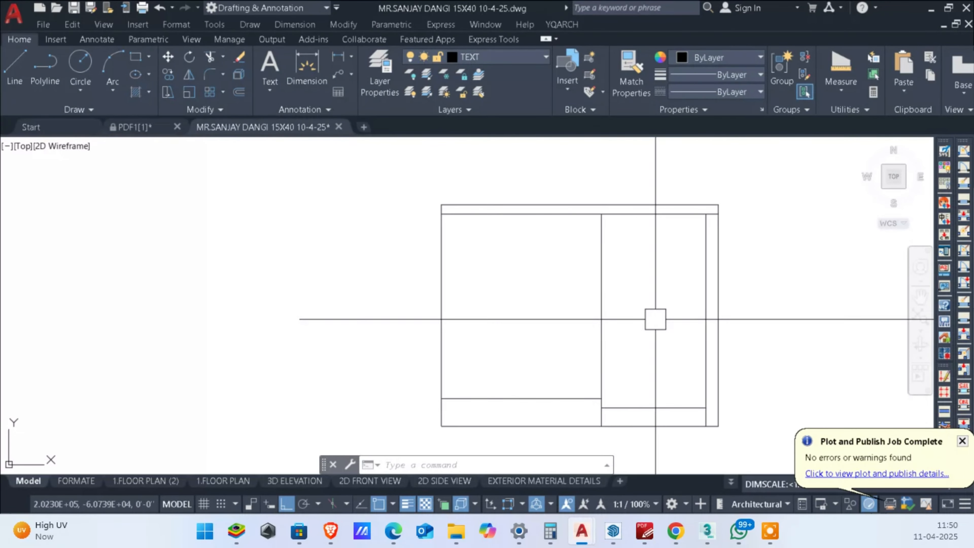
scroll(654, 318, "down", 4)
mouse_move(639, 204)
middle_mouse_down()
mouse_move(642, 249)
mouse_move(670, 254)
middle_mouse_up()
scroll(654, 199, "up", 2)
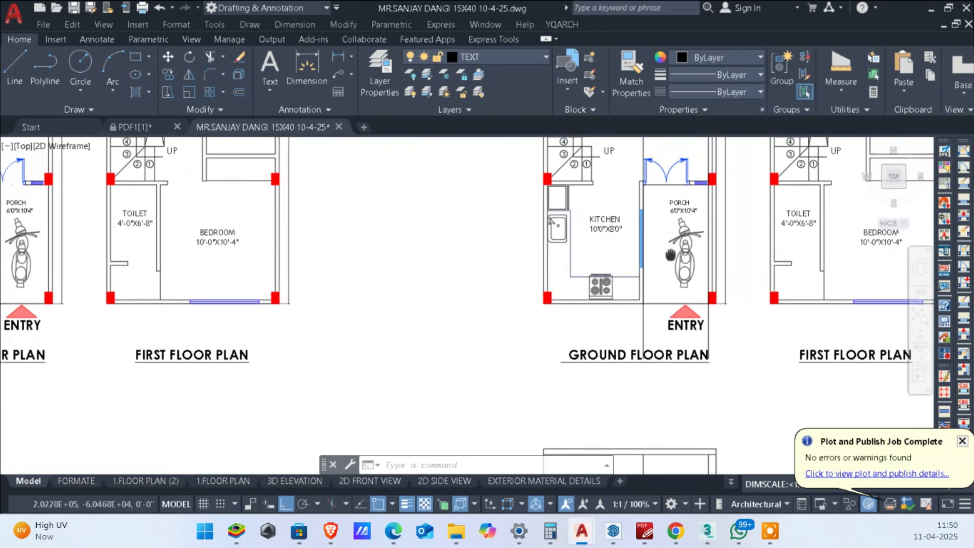
Step: Erase the two leftover vertical construction lines running through the ground floor plan above the elevation
scroll(681, 279, "down", 2)
scroll(668, 324, "up", 6)
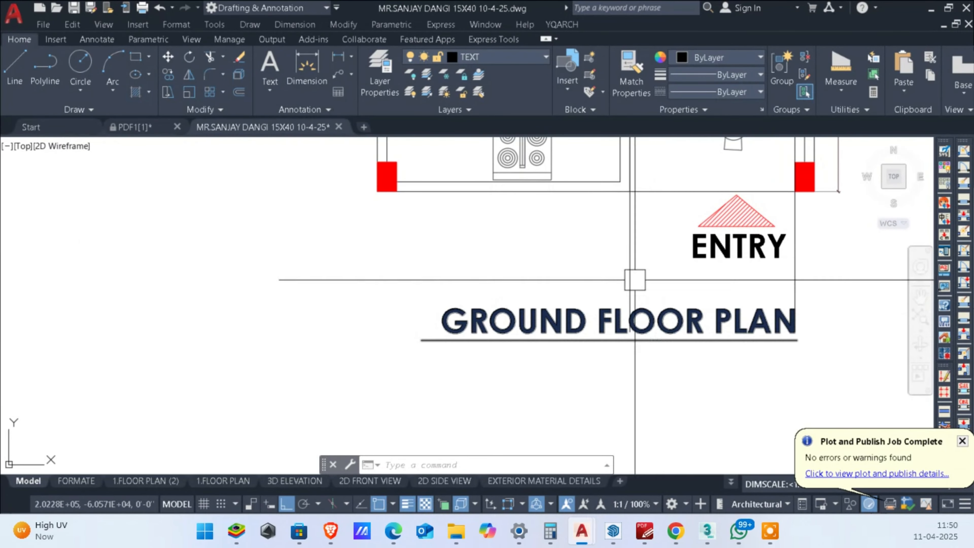
left_click(633, 277)
scroll(770, 297, "down", 8)
middle_click_drag(757, 176, 757, 372)
left_click(723, 241)
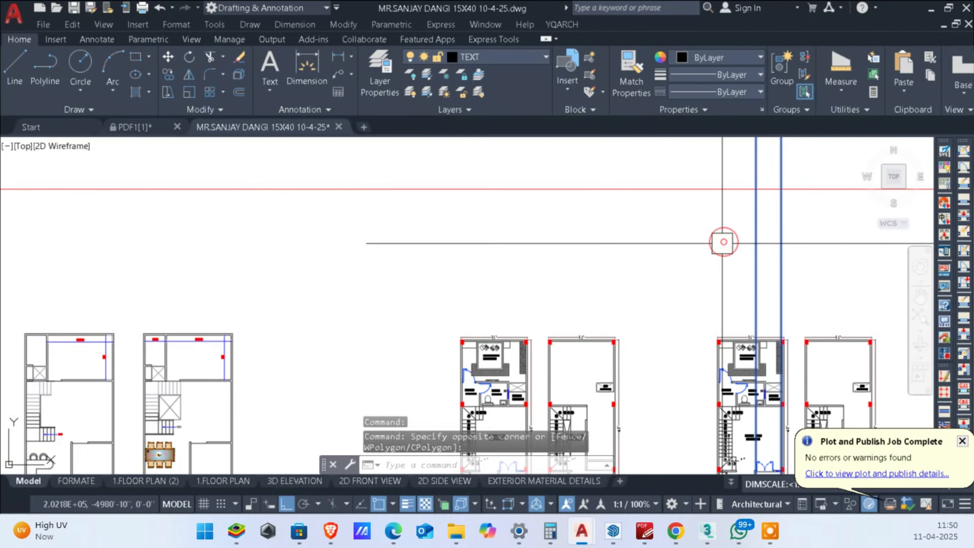
key("Delete")
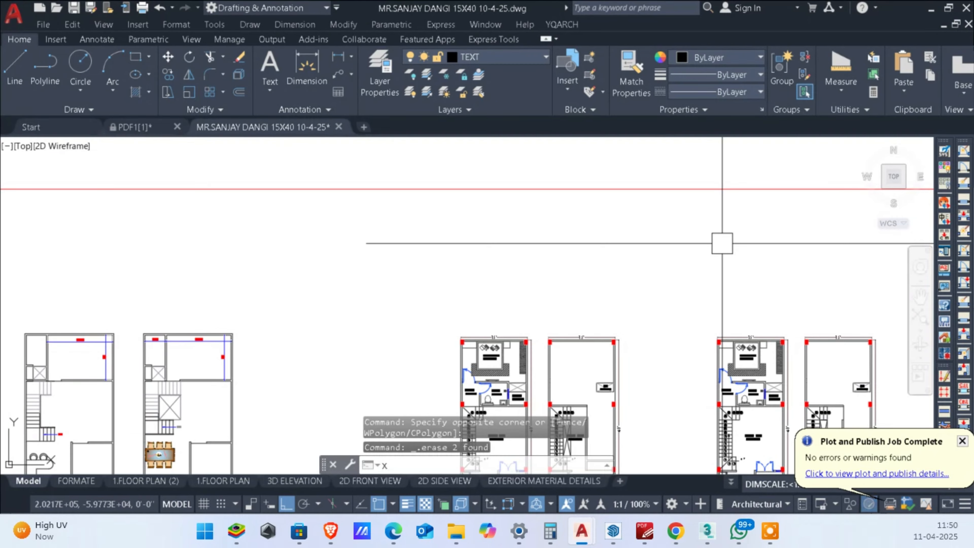
Step: Draw vertical construction lines through both side edges of the double door at the porch on the ground floor plan
type("xl")
key("Return")
type("v")
key("Return")
scroll(533, 291, "down", 3)
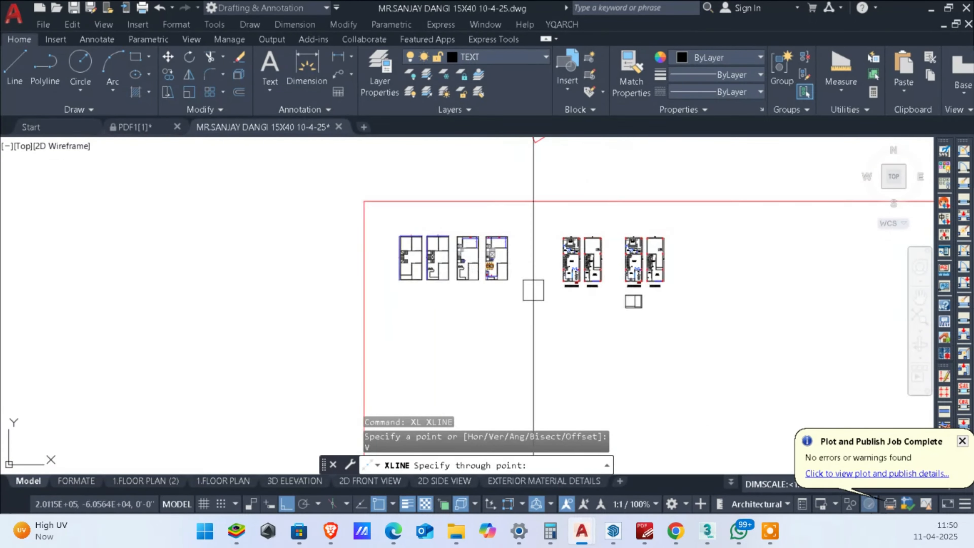
scroll(533, 290, "up", 10)
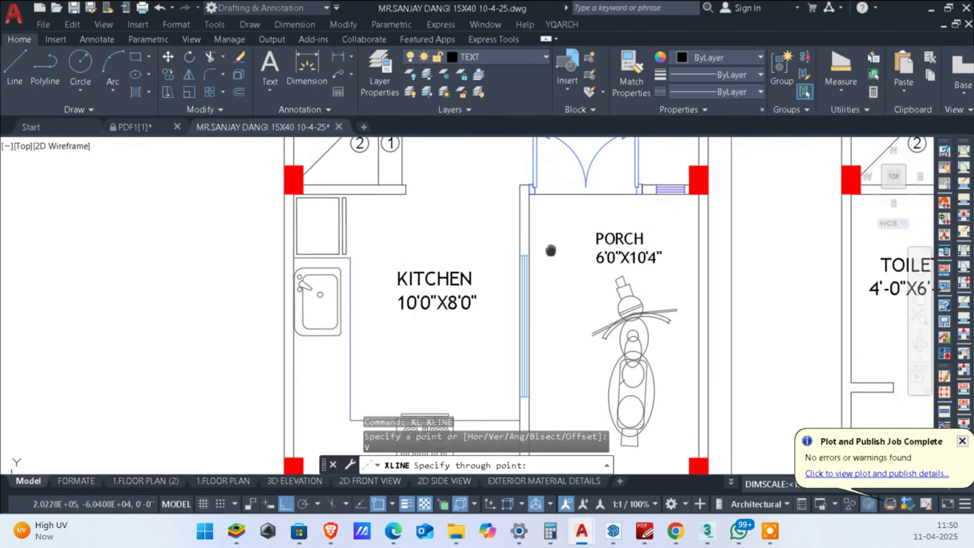
scroll(550, 250, "up", 5)
scroll(499, 219, "down", 5)
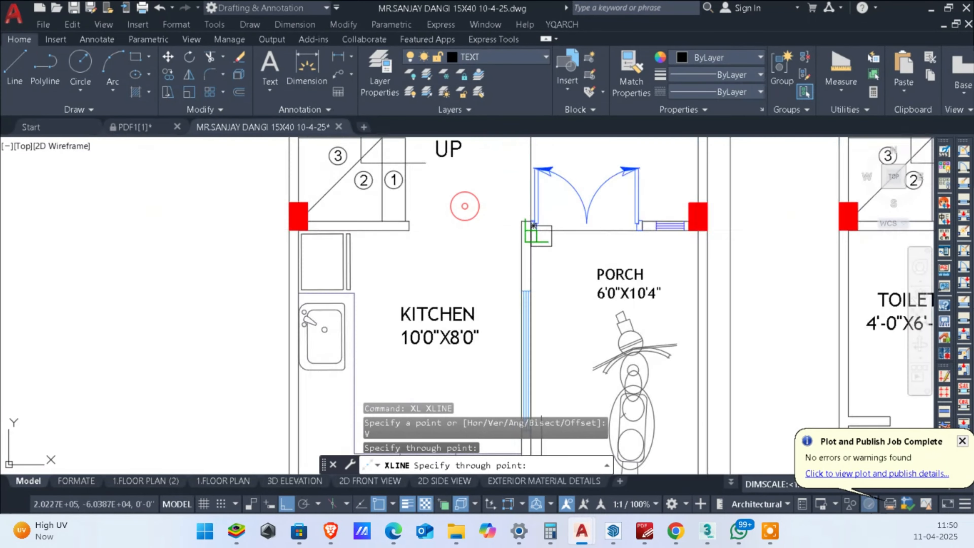
scroll(598, 236, "up", 3)
left_click(659, 212)
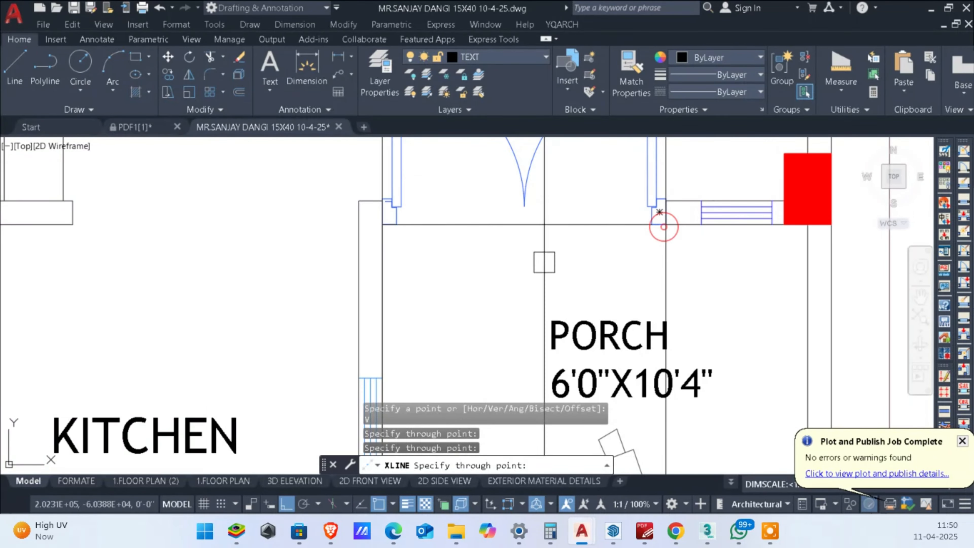
scroll(658, 222, "down", 2)
scroll(680, 239, "up", 2)
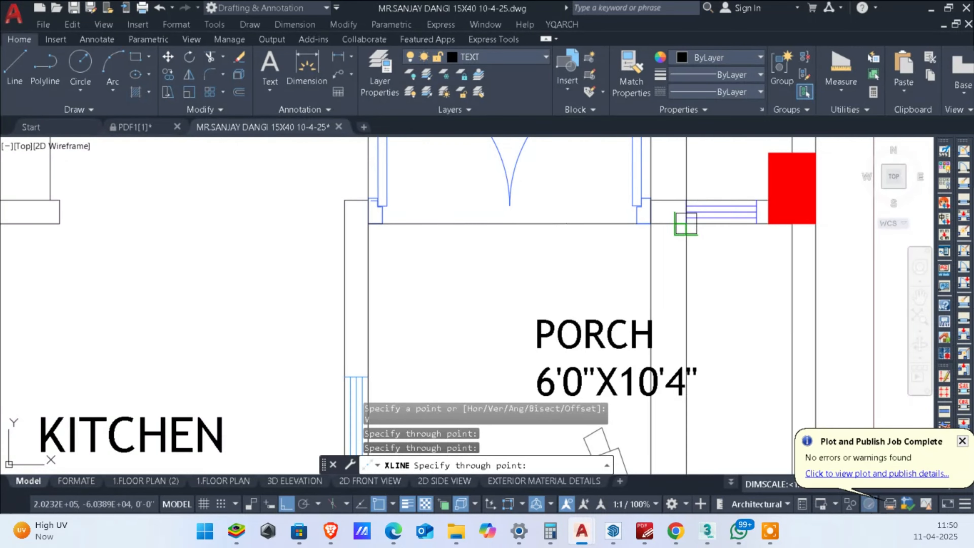
key("Escape")
Step: Stretch the door-side end of the small porch window so the window reaches the double door's frame
scroll(674, 238, "up", 2)
left_click(698, 240)
left_click(665, 171)
middle_click_drag(683, 192, 683, 230)
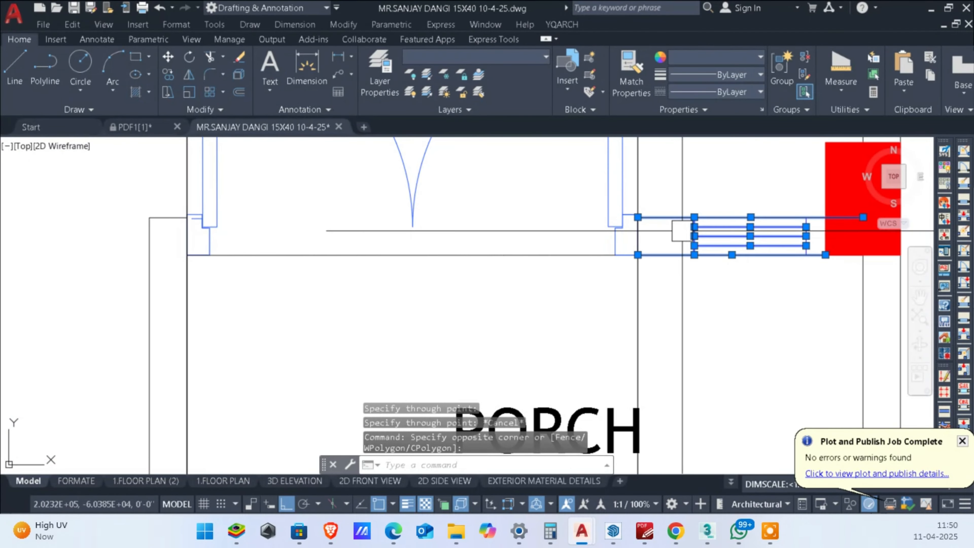
type("s")
key("Return")
scroll(683, 230, "up", 3)
left_click(731, 198)
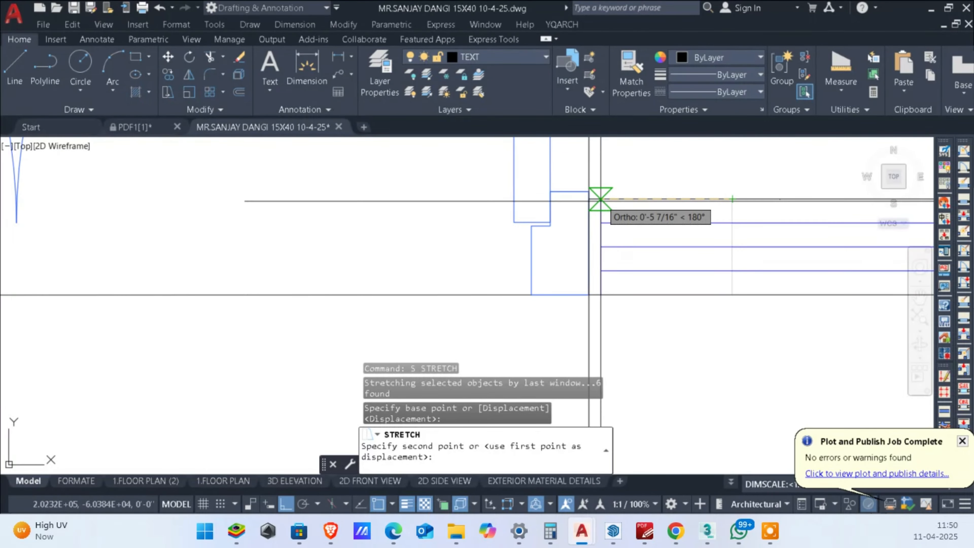
key("Escape")
key("Escape")
Step: Offset the elevation's porch floor line upward by 6 inches to form the door threshold level
scroll(734, 300, "down", 4)
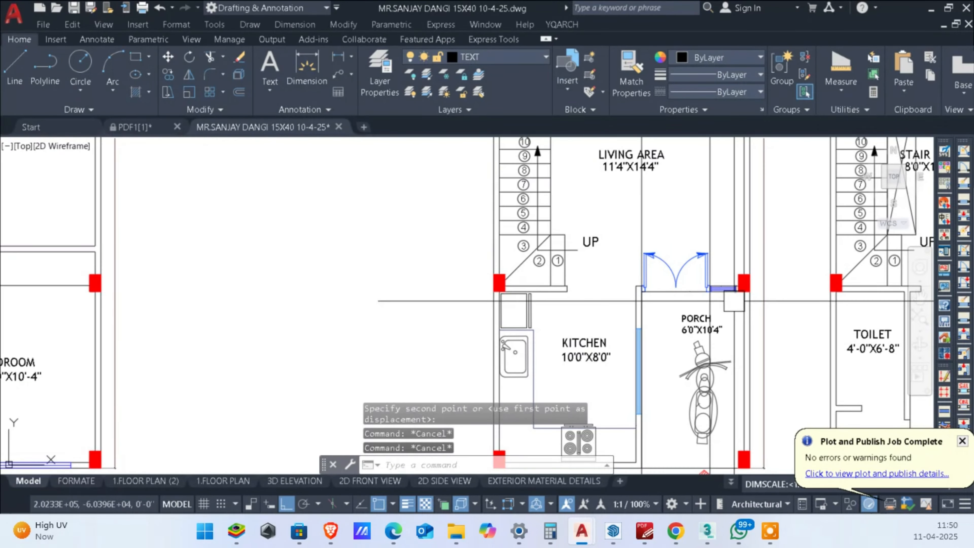
scroll(730, 252, "down", 5)
middle_click_drag(673, 356, 665, 279)
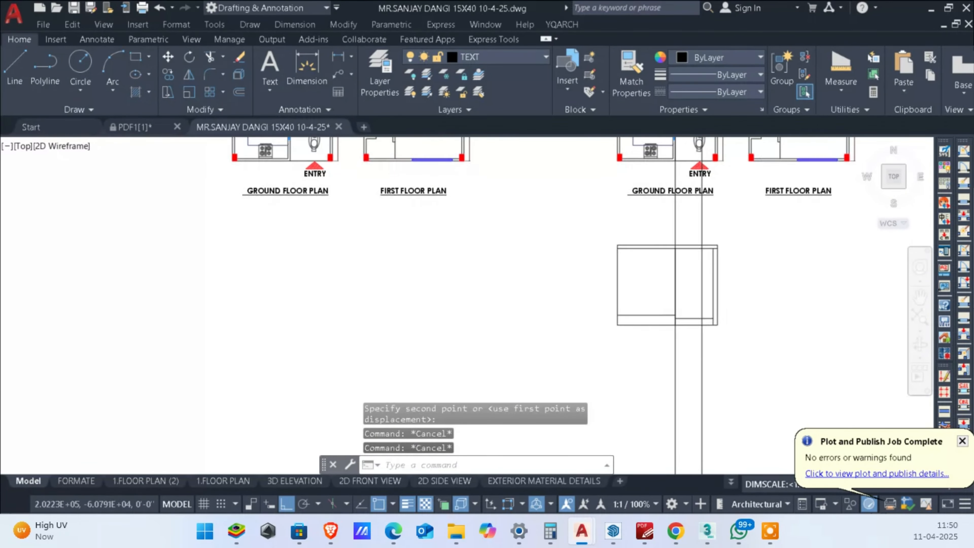
scroll(725, 310, "up", 6)
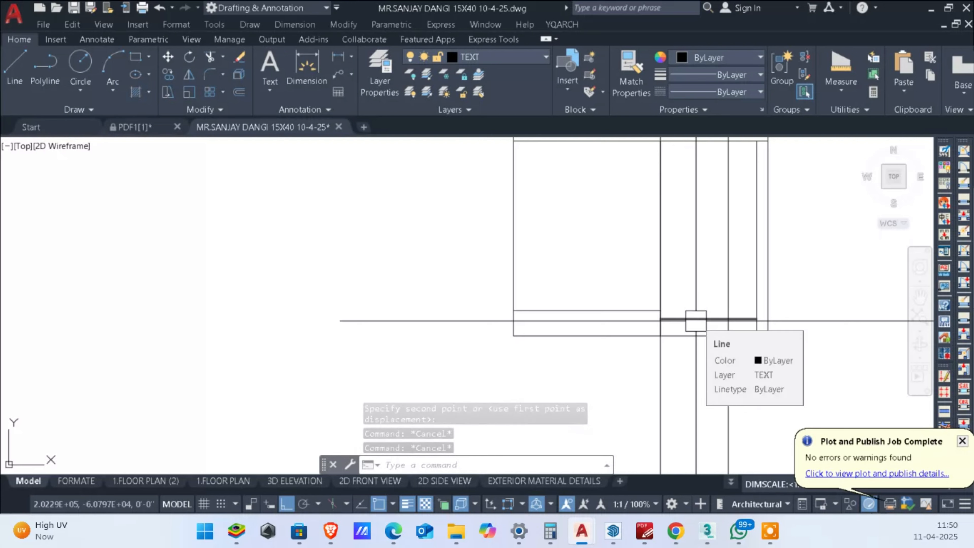
type("o")
key("Return")
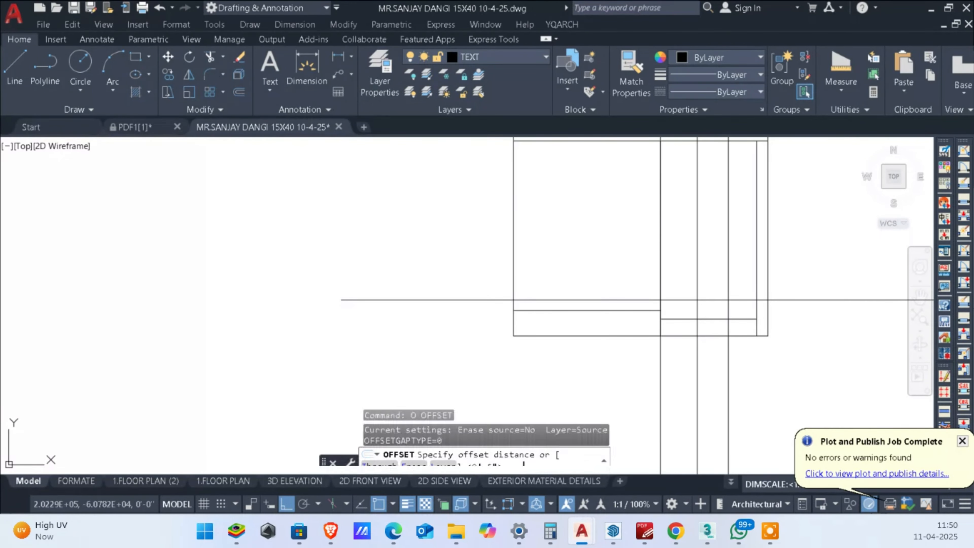
type("6")
key("Return")
left_click(698, 317)
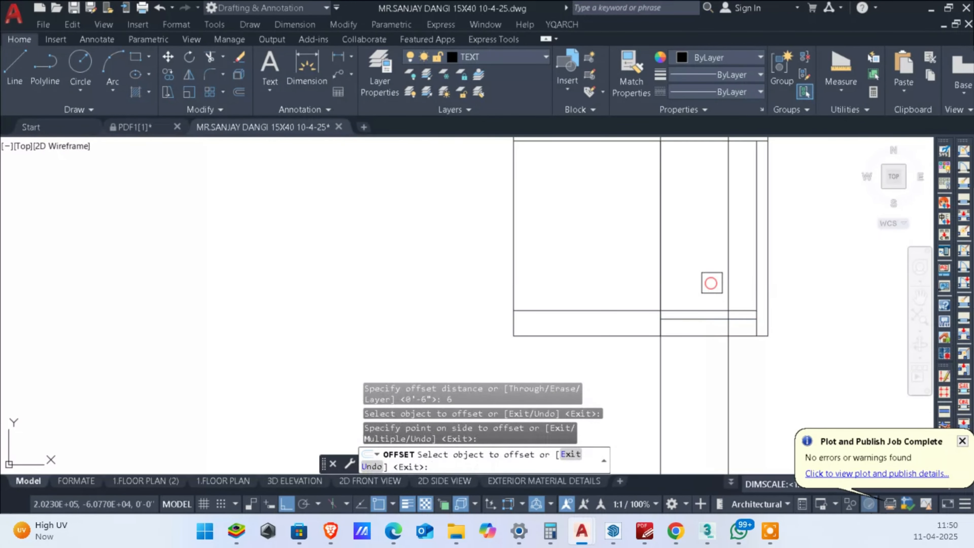
left_click(728, 279)
key("Escape")
key("Escape")
key("Escape")
Step: Offset the threshold line upward by 7' to mark the top of the door opening
key("Return")
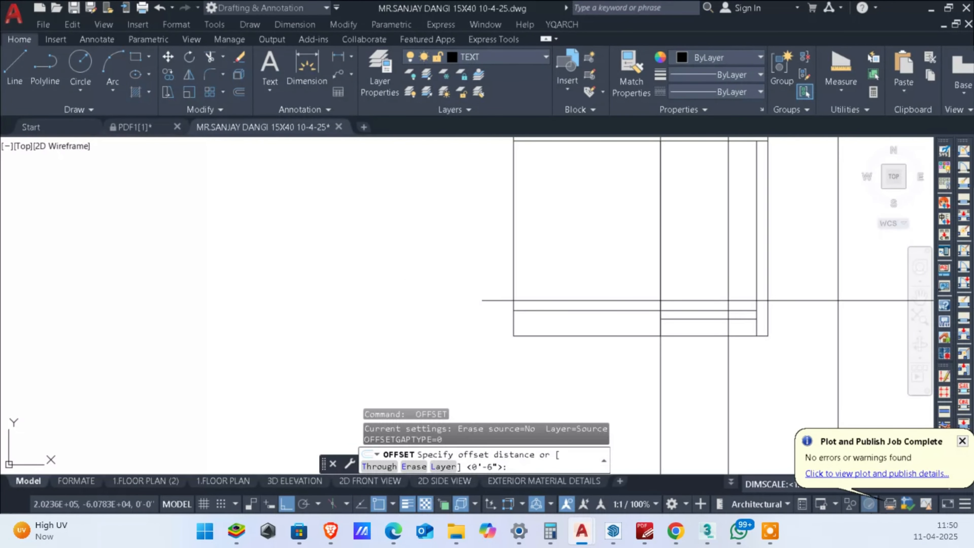
type("7'")
key("Return")
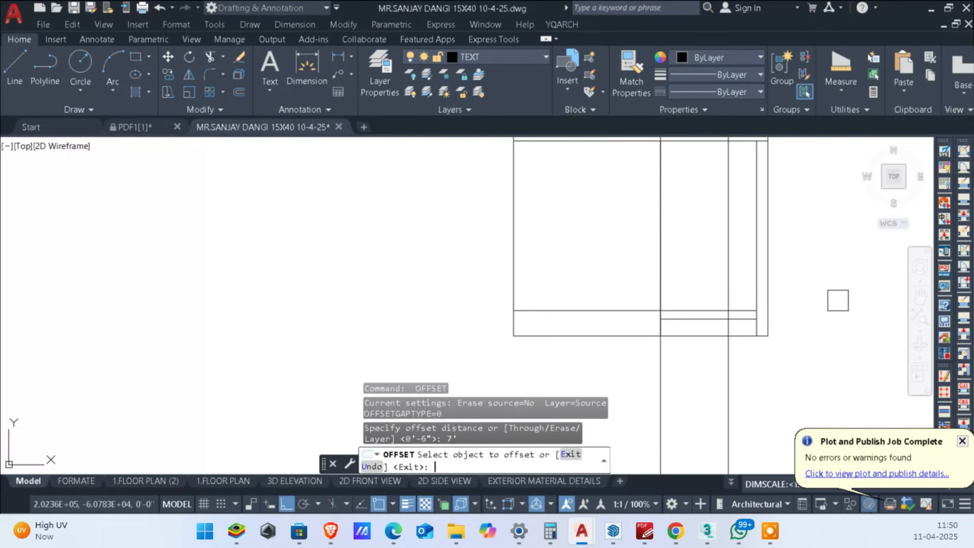
left_click(698, 310)
left_click(691, 235)
key("Escape")
key("Escape")
key("Escape")
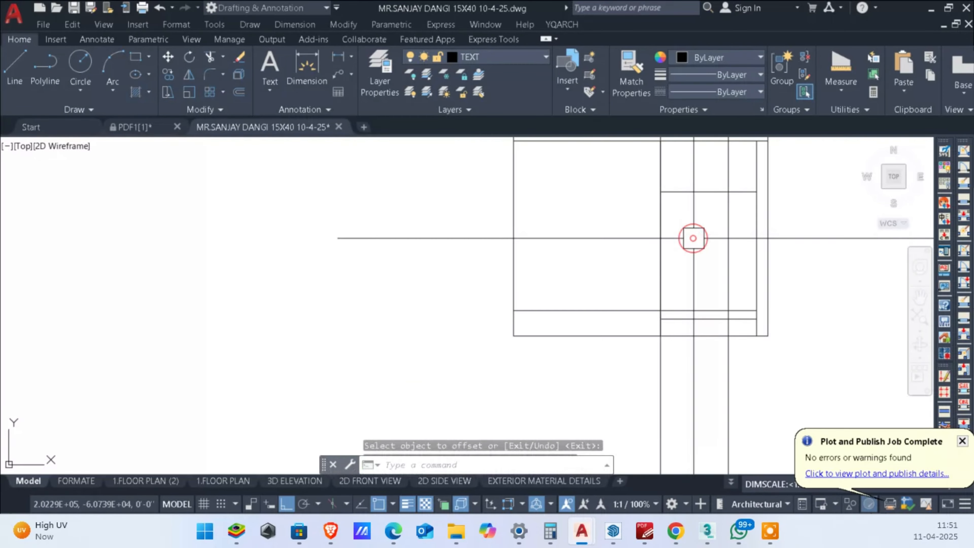
Step: Trim the two door edge lines between the door's top line and the roof slab
type("tr")
key("Return")
scroll(705, 174, "up", 2)
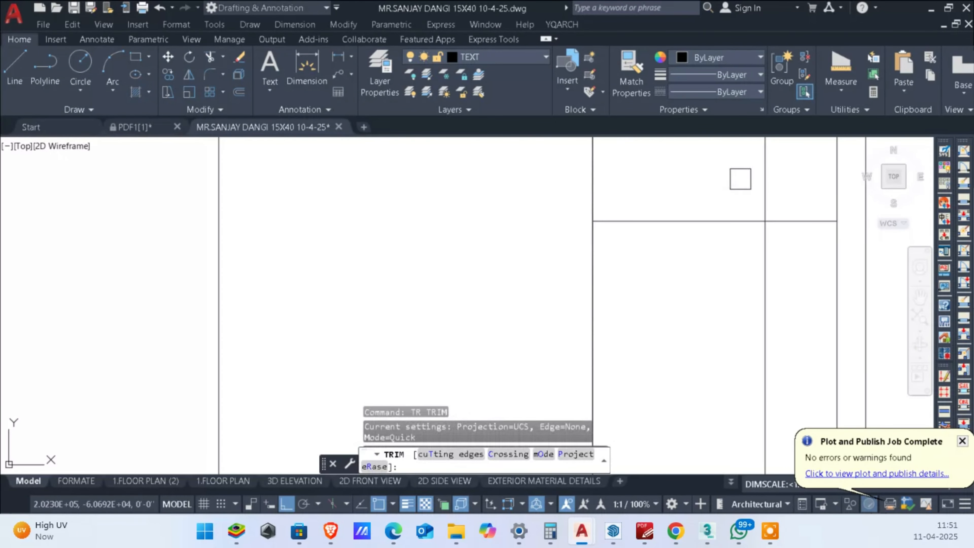
left_click(765, 196)
scroll(764, 214, "down", 3)
scroll(737, 207, "up", 2)
left_click(703, 199)
scroll(721, 207, "down", 2)
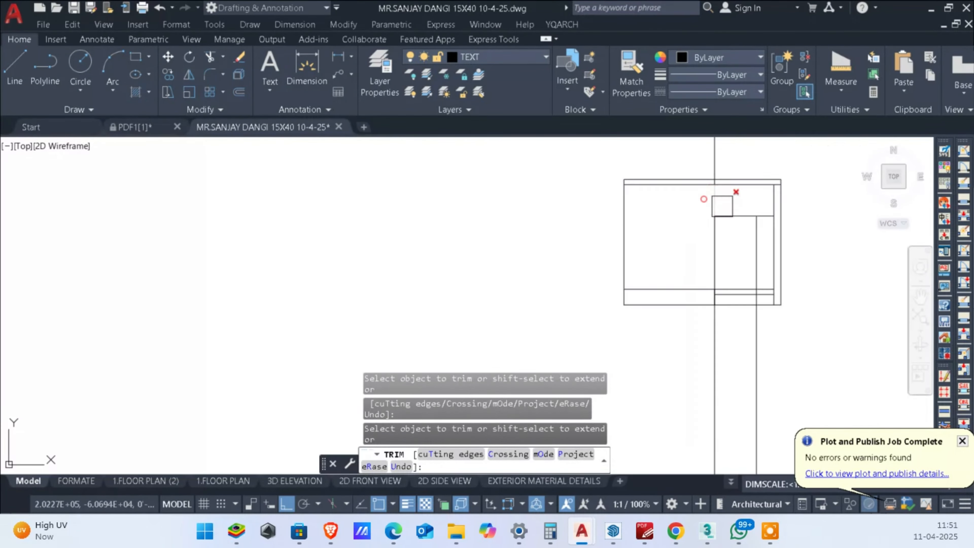
Step: Trim the door edge line out of the step and plinth bands below the threshold
scroll(705, 205, "up", 3)
left_click_drag(763, 202, 628, 230)
scroll(701, 204, "down", 2)
scroll(726, 241, "up", 3)
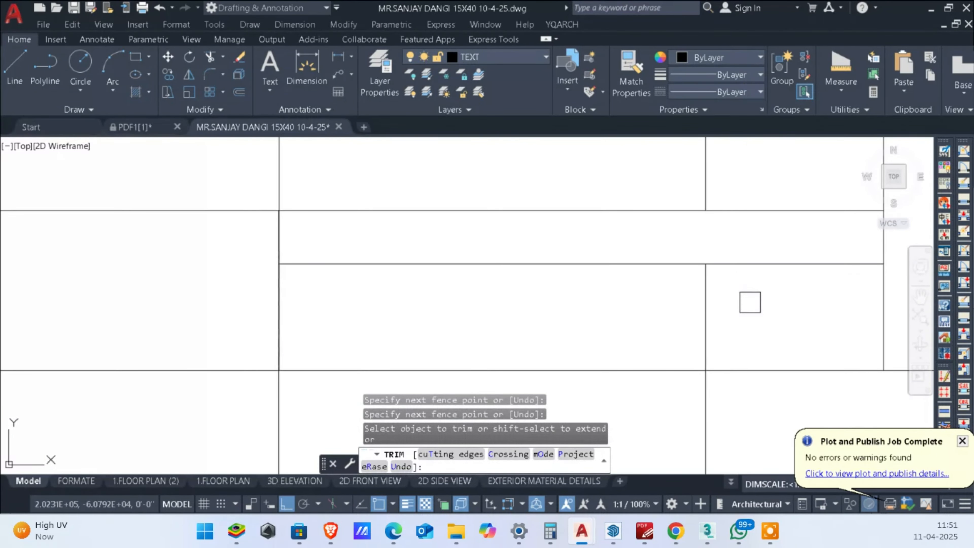
left_click_drag(750, 303, 359, 296)
scroll(570, 299, "down", 2)
scroll(570, 299, "down", 2)
key("Escape")
Step: Erase the leftover pieces of the door construction lines below and above the elevation
scroll(575, 318, "up", 3)
left_click(678, 331)
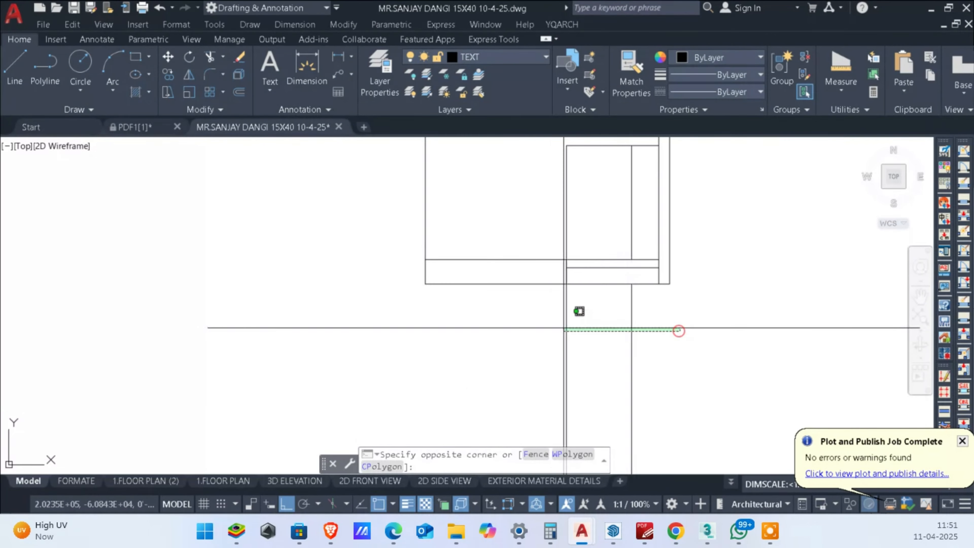
left_click(553, 328)
key("Delete")
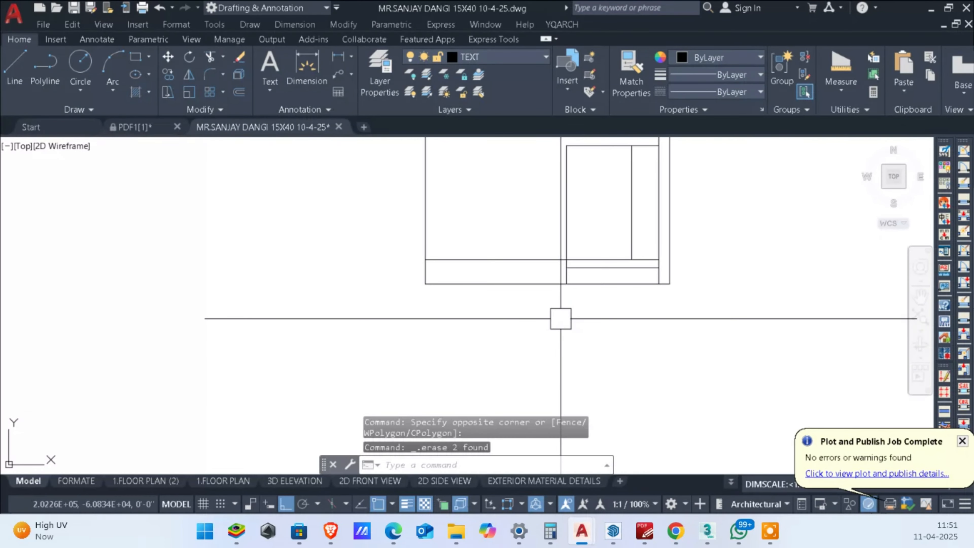
scroll(561, 318, "down", 3)
scroll(687, 387, "up", 3)
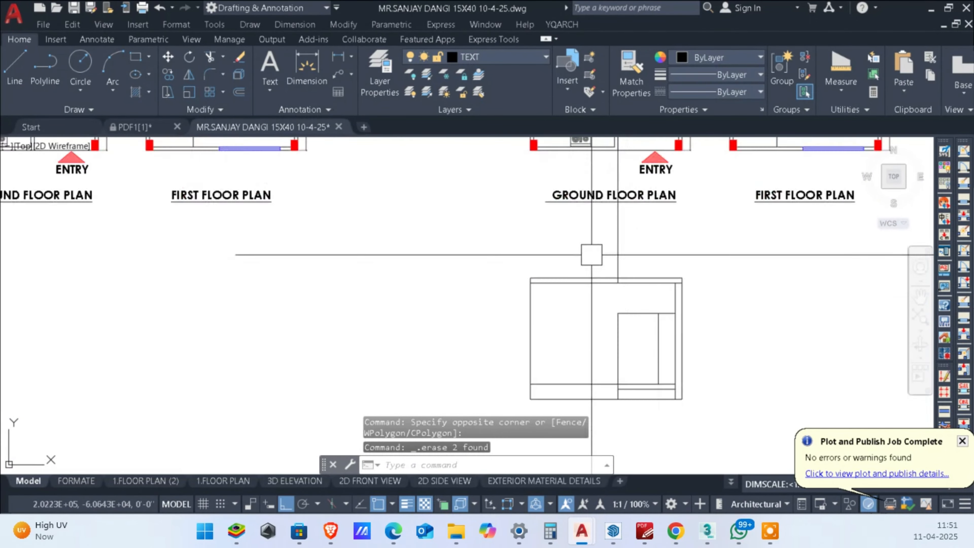
scroll(592, 254, "up", 2)
left_click(708, 264)
left_click(550, 242)
key("Delete")
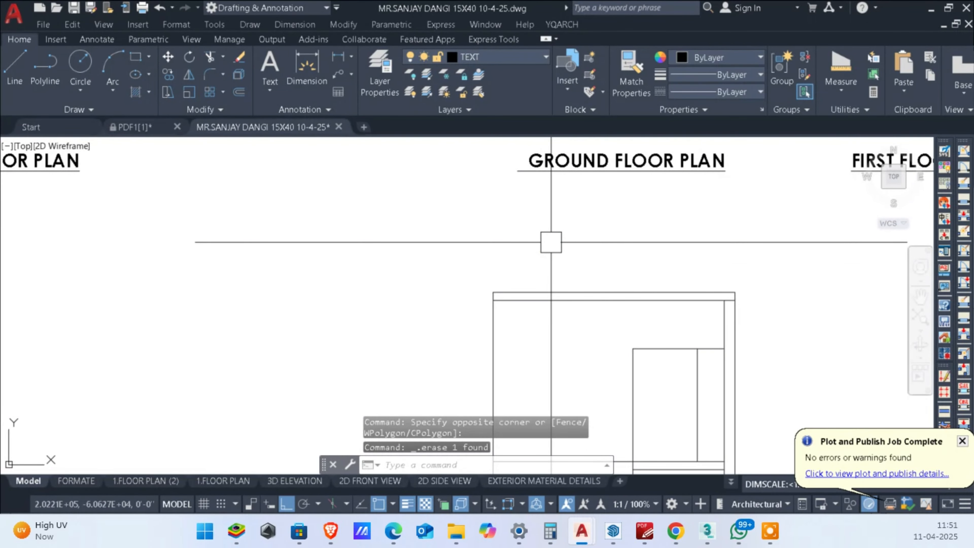
Step: Offset the threshold line upward by 36 to mark the sill of the window beside the door
scroll(691, 322, "down", 3)
scroll(643, 323, "up", 3)
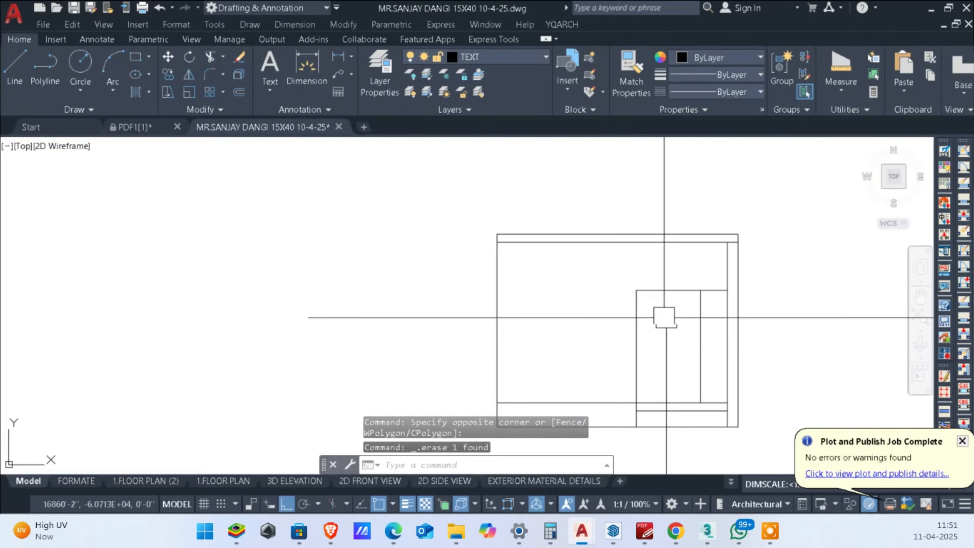
scroll(706, 345, "up", 2)
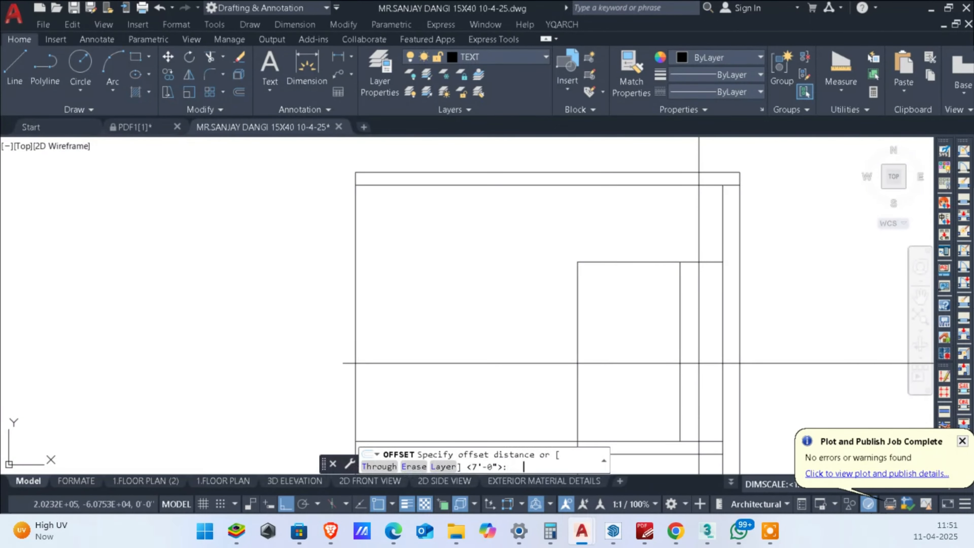
type("36")
key("Return")
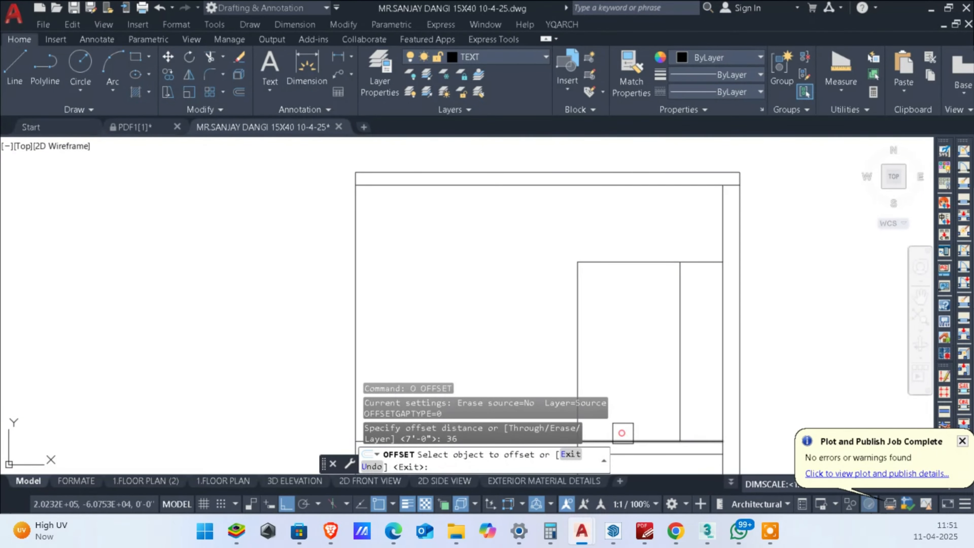
left_click(622, 432)
left_click(642, 326)
key("Escape")
Step: Trim the new sill line out of the door opening, keeping only the piece between the door edge and the wall
type("tr")
key("Return")
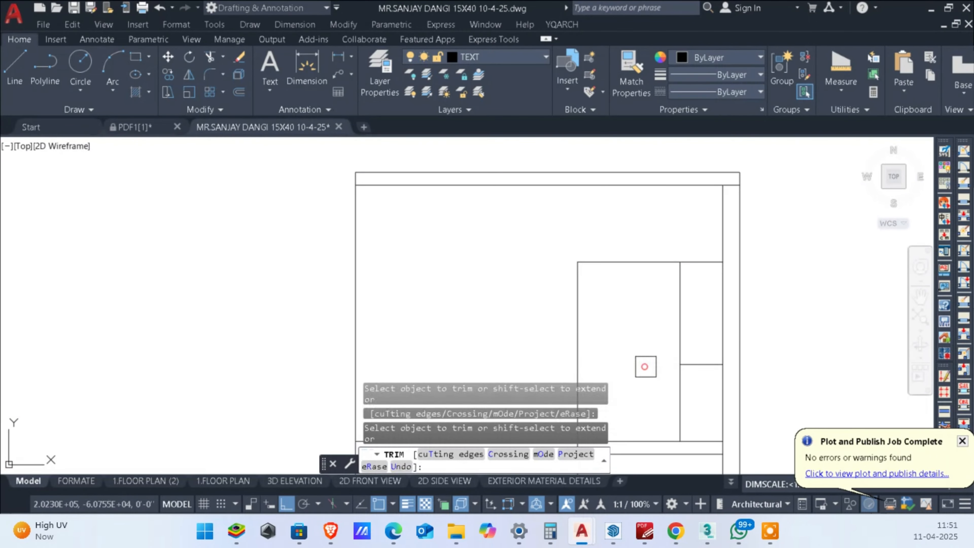
middle_click_drag(747, 342, 730, 292)
key("Escape")
key("Escape")
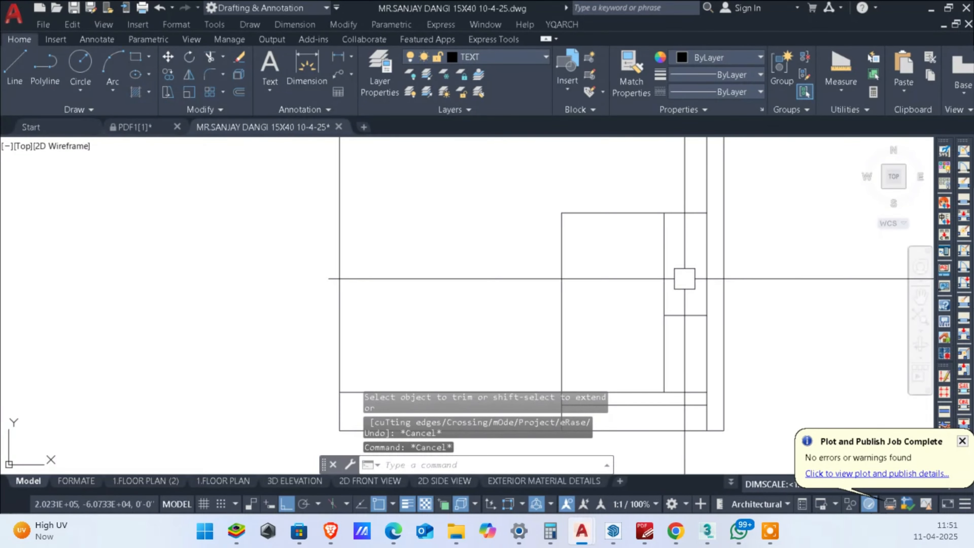
Step: Draw a separate line along the top of the door opening from its outer corner to the opposite door edge
middle_click_drag(653, 267, 656, 267)
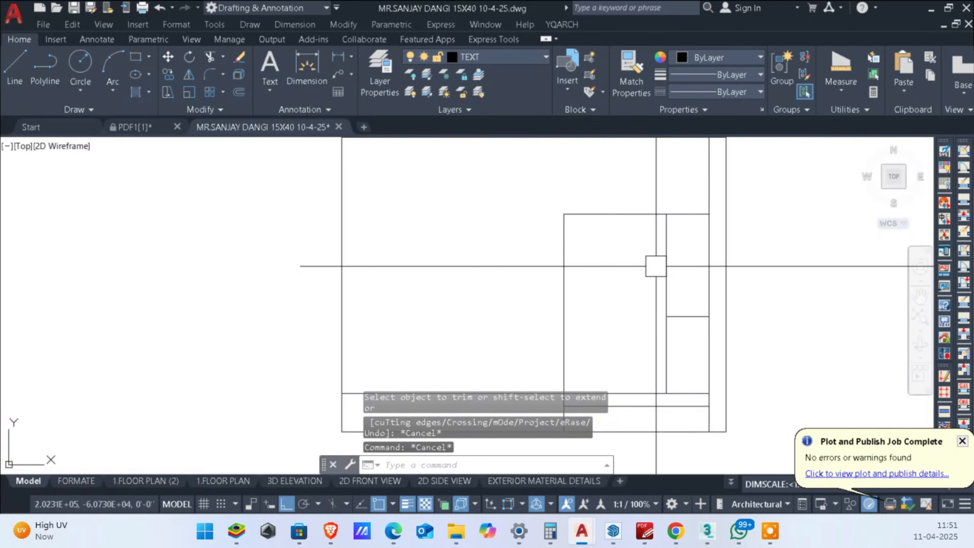
mouse_move(643, 372)
middle_mouse_down()
mouse_move(644, 364)
mouse_move(728, 378)
middle_mouse_up()
scroll(722, 370, "up", 2)
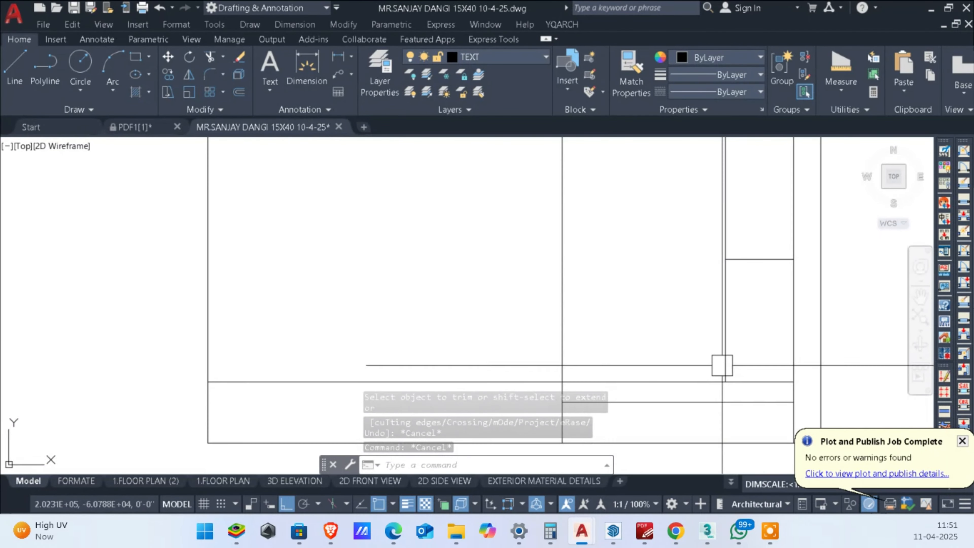
scroll(722, 365, "down", 2)
type("l")
key("Return")
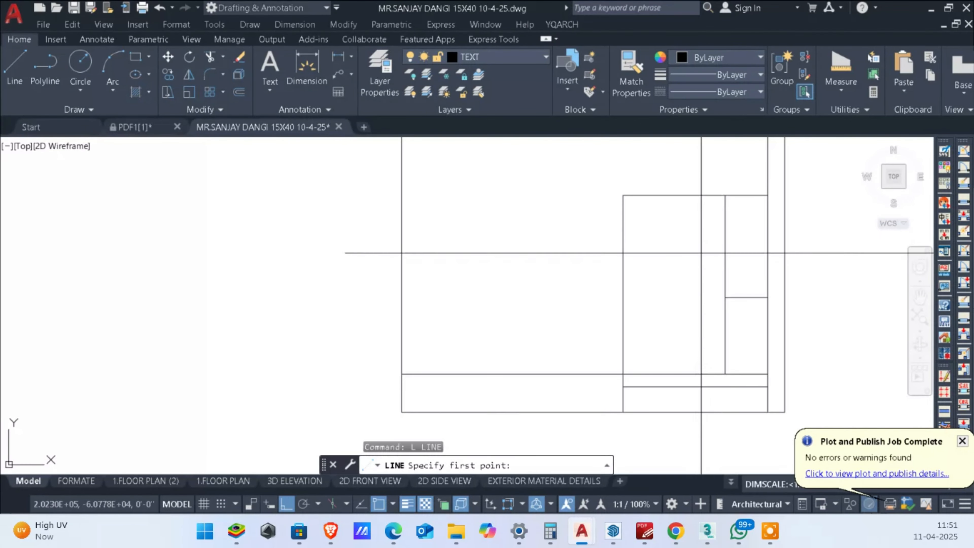
left_click(621, 191)
left_click(724, 193)
key("Escape")
key("Escape")
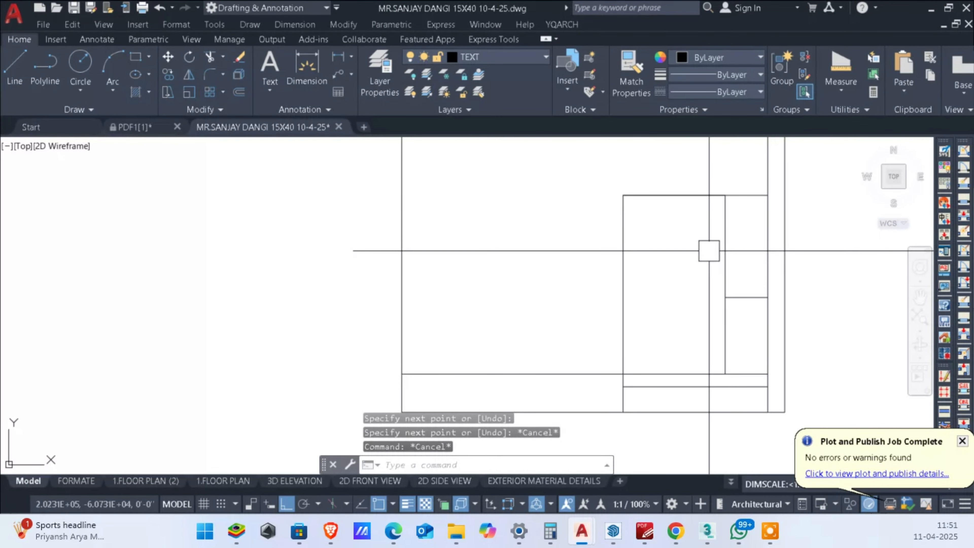
Step: Draw a vertical centre line from the midpoint of the door's top line down to the threshold
left_click(705, 251)
type("l")
key("Return")
left_click(674, 196)
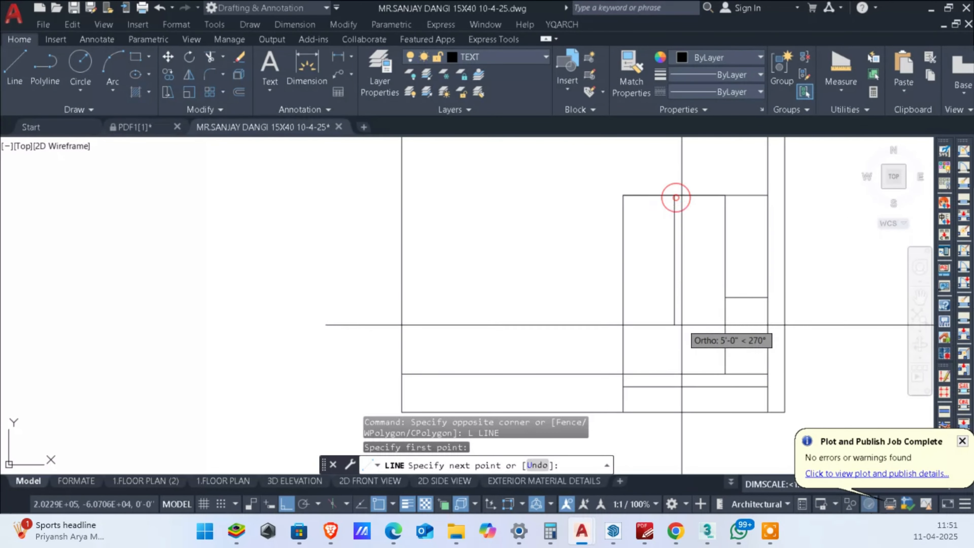
left_click(673, 373)
key("Escape")
key("Escape")
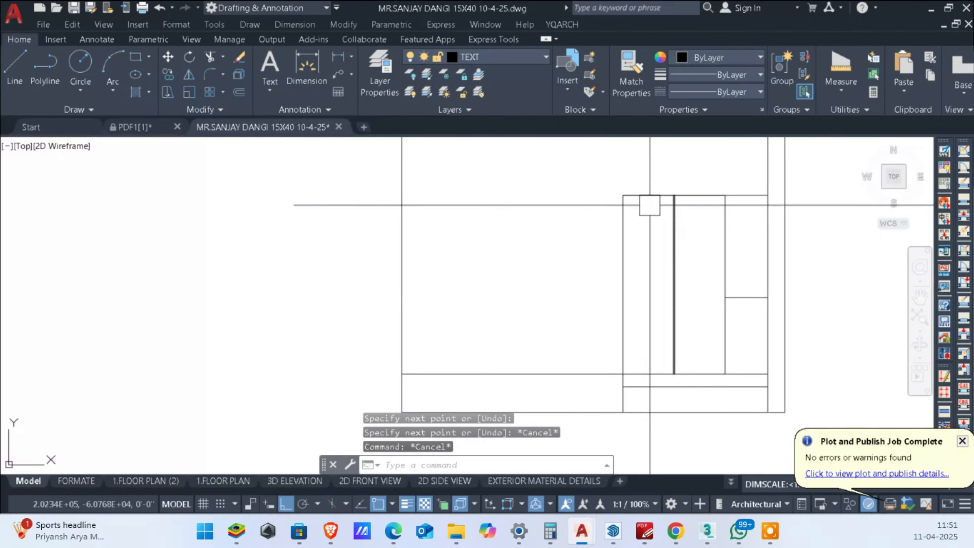
Step: Offset both side edges and the top line of the door inward by 3 to form the frame
type("o")
key("Return")
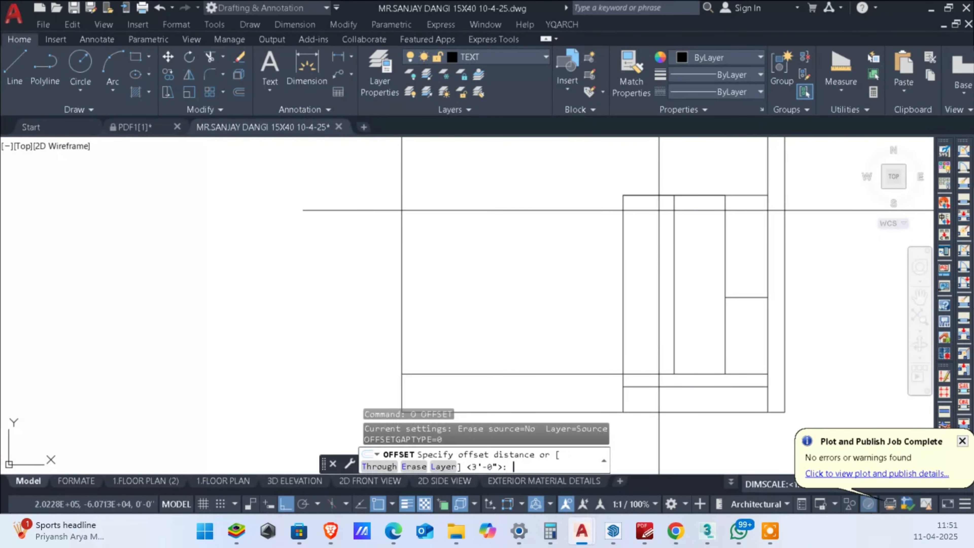
key("Return")
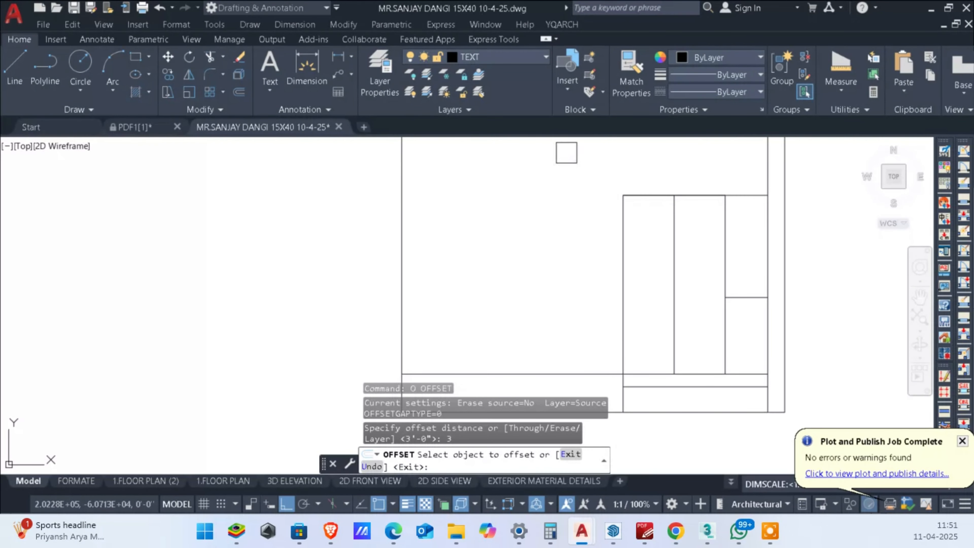
left_click(633, 235)
left_click(686, 244)
left_click(653, 197)
left_click(646, 233)
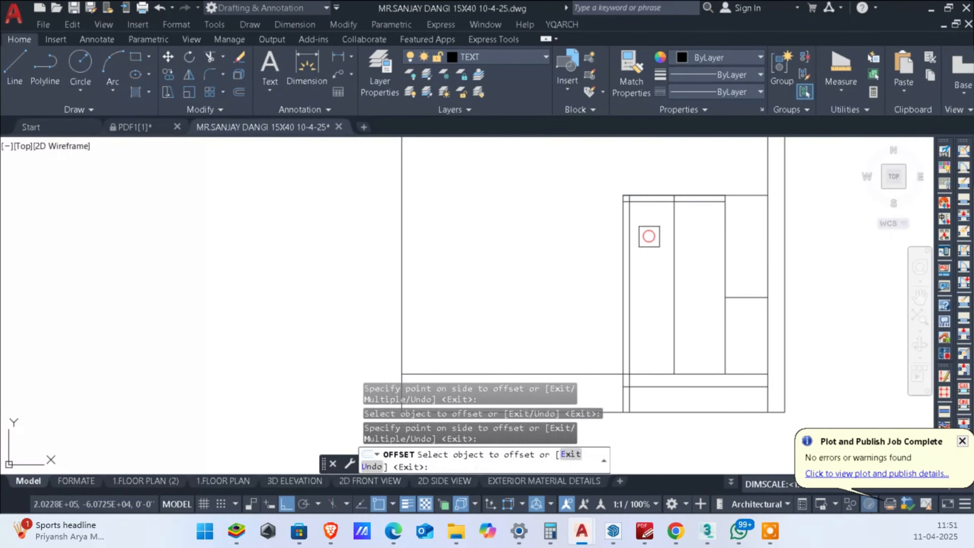
scroll(648, 236, "up", 2)
left_click(770, 234)
left_click(705, 239)
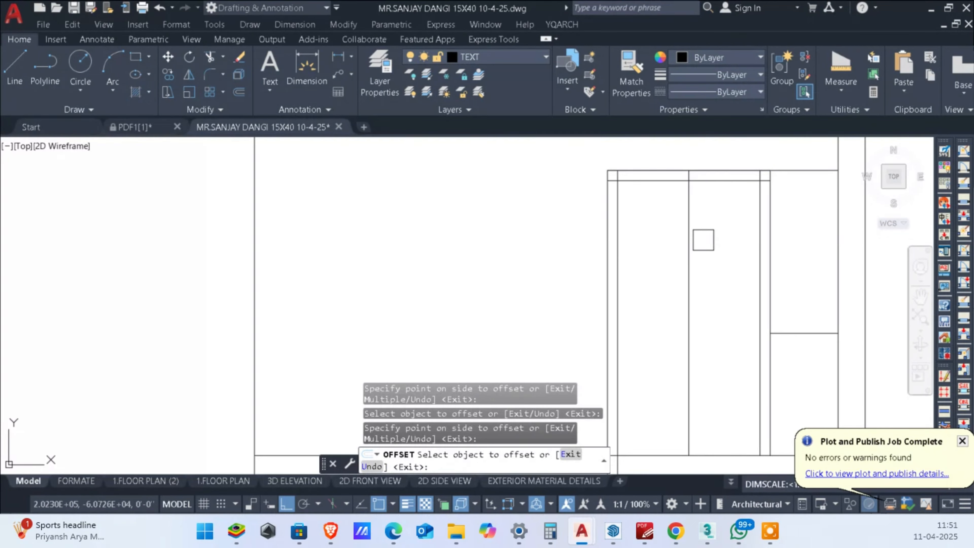
key("Escape")
Step: Fillet the two upper inner corners of the door frame with a zero radius
key("Return")
scroll(647, 184, "up", 2)
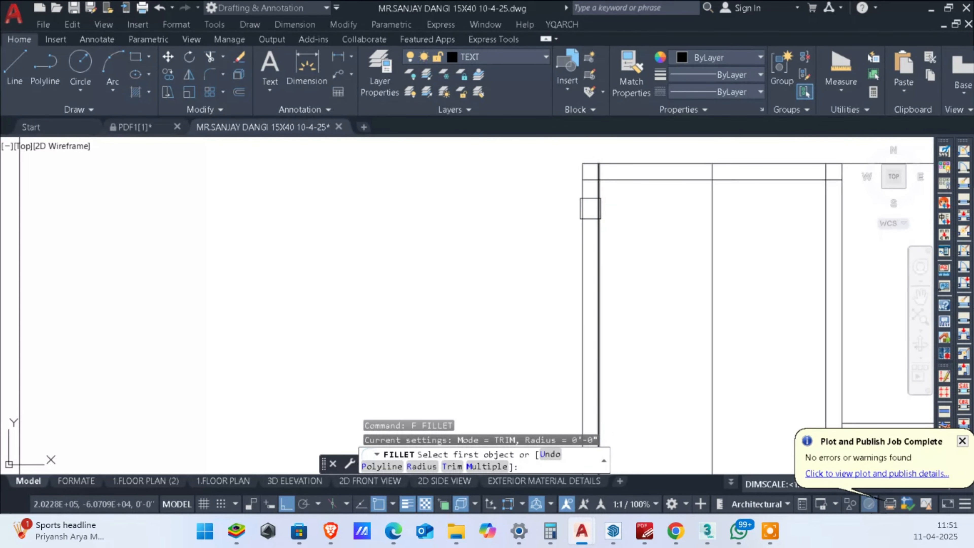
left_click(594, 209)
left_click(639, 177)
key("Return")
left_click(758, 179)
left_click(831, 208)
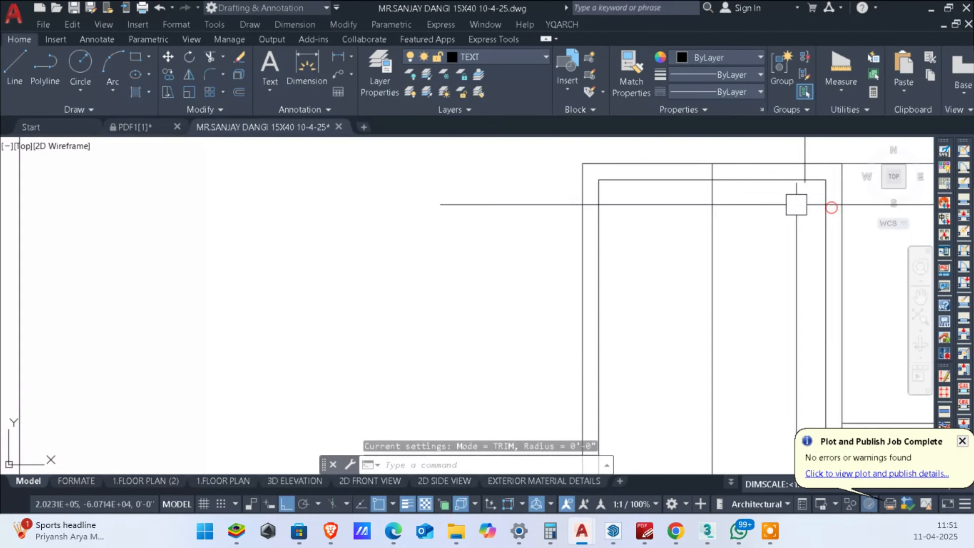
scroll(782, 211, "down", 5)
key("Escape")
key("Escape")
Step: Trim the piece of the door's centre line that crosses the top frame member
scroll(775, 230, "up", 5)
type("tr")
scroll(827, 190, "up", 4)
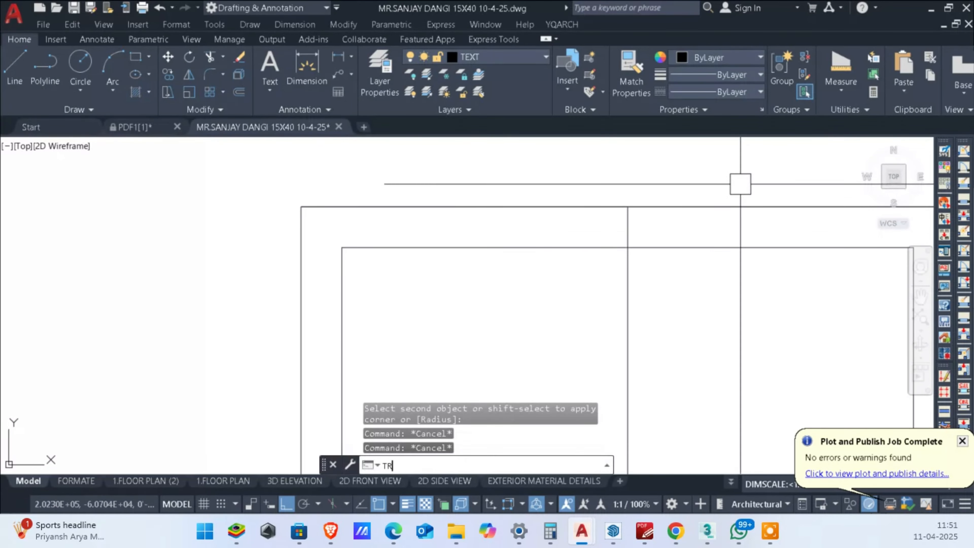
key("Return")
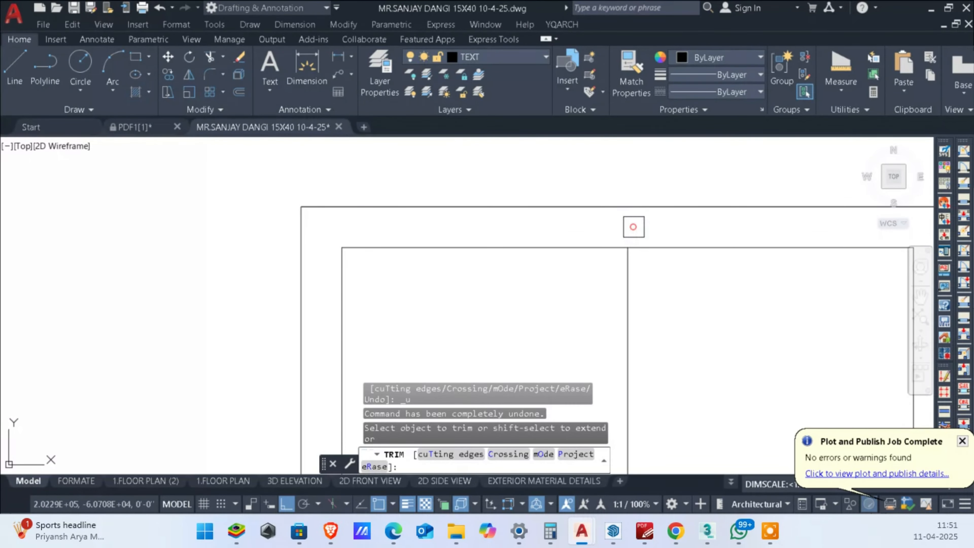
scroll(659, 253, "down", 3)
key("Escape")
Step: Examine the lower end of the door frame in the elevation and the porch double door in the ground floor plan
scroll(669, 315, "up", 5)
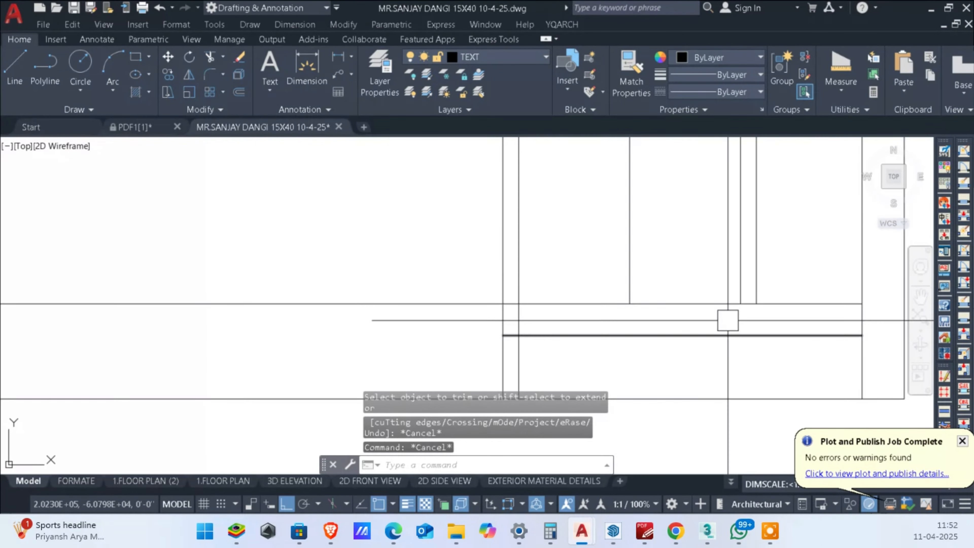
scroll(721, 418, "down", 4)
middle_click_drag(759, 338, 730, 339)
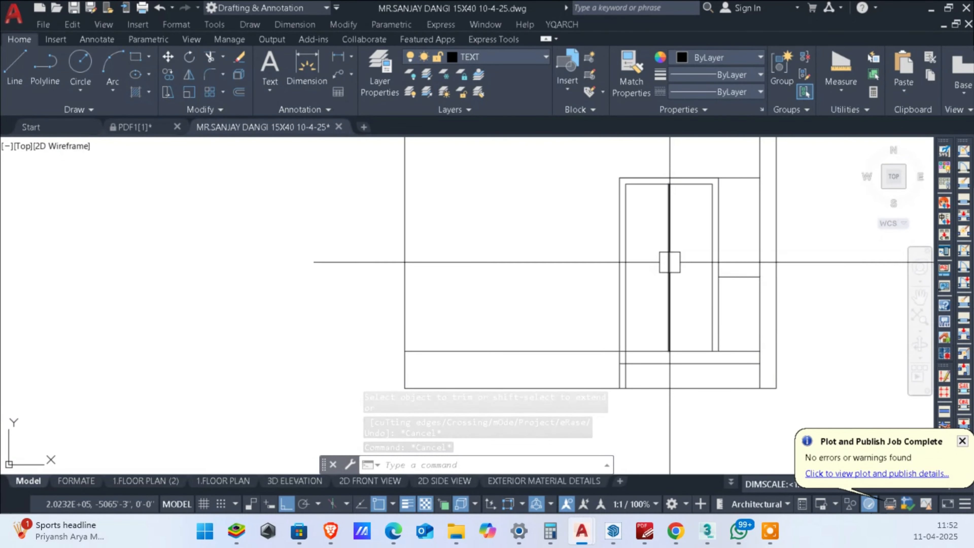
scroll(669, 262, "down", 8)
scroll(665, 276, "up", 6)
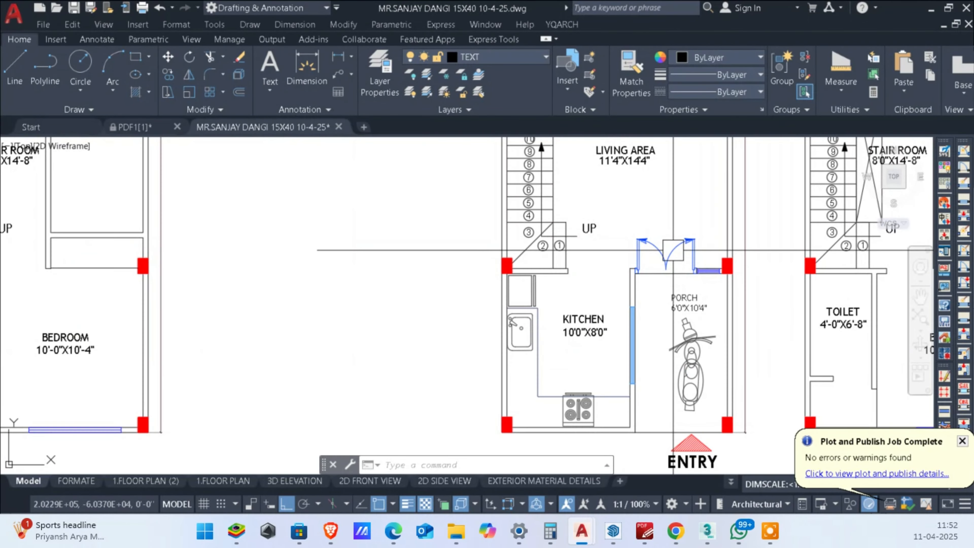
scroll(673, 249, "down", 8)
scroll(648, 205, "up", 14)
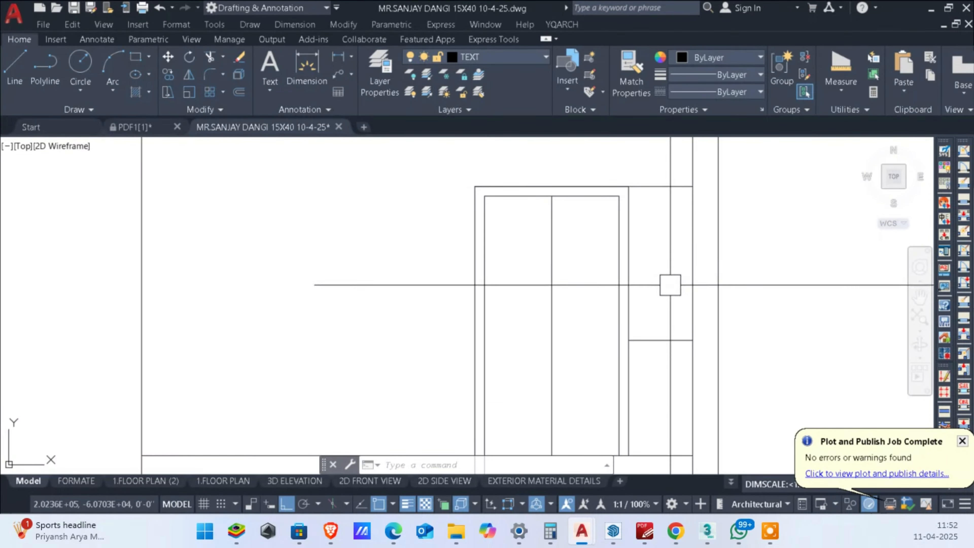
middle_click_drag(670, 285, 671, 274)
scroll(581, 272, "up", 2)
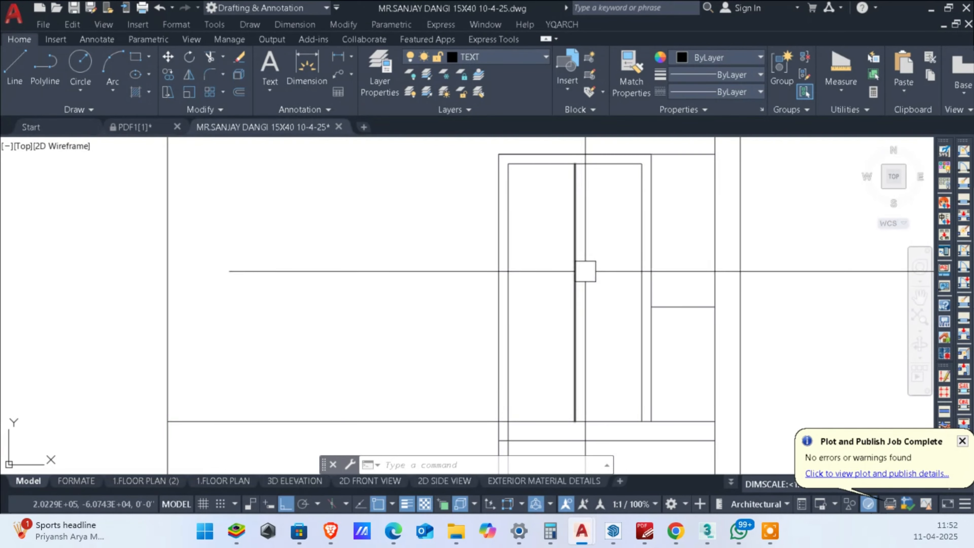
type("ECTANG")
key("Return")
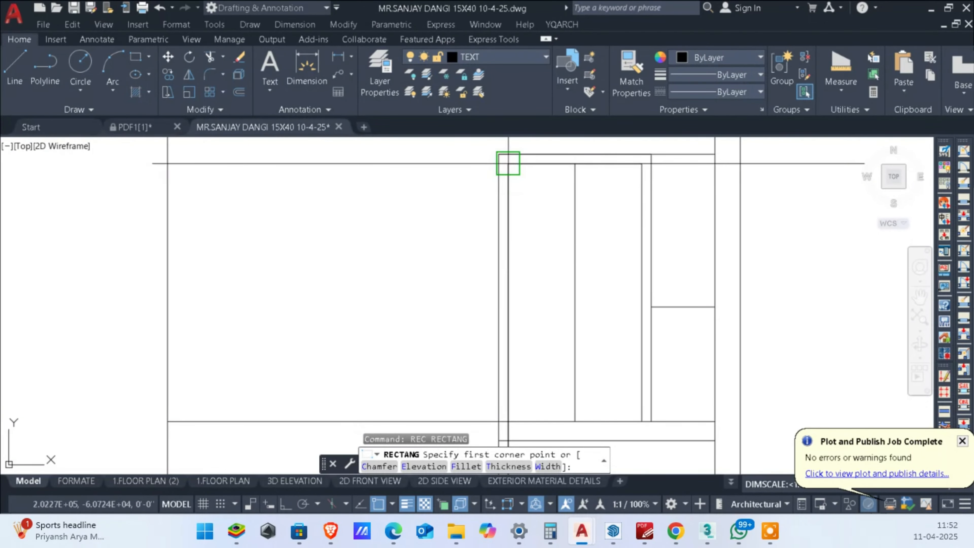
left_click(508, 163)
middle_click_drag(575, 417, 611, 327)
scroll(602, 342, "up", 2)
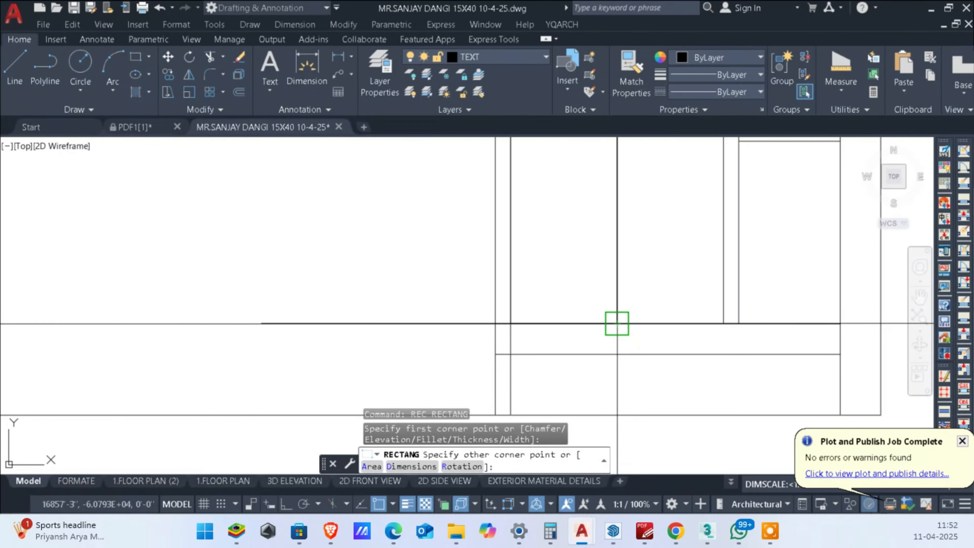
key("Escape")
scroll(614, 303, "down", 3)
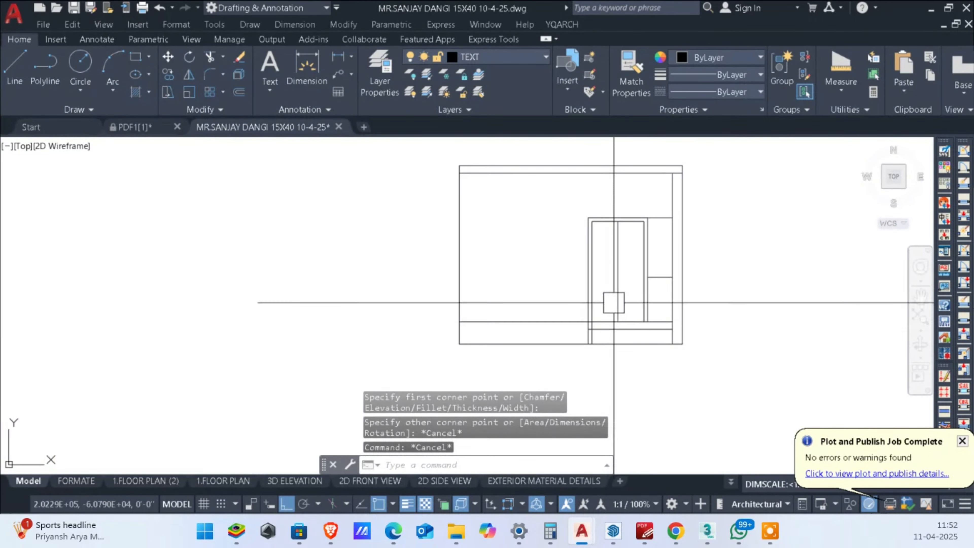
Step: Draw a rectangle 1 long and 18 wide as a vertical handle on the left door leaf near the centre line
scroll(612, 284, "up", 2)
type("REC")
key("Return")
scroll(612, 284, "down", 2)
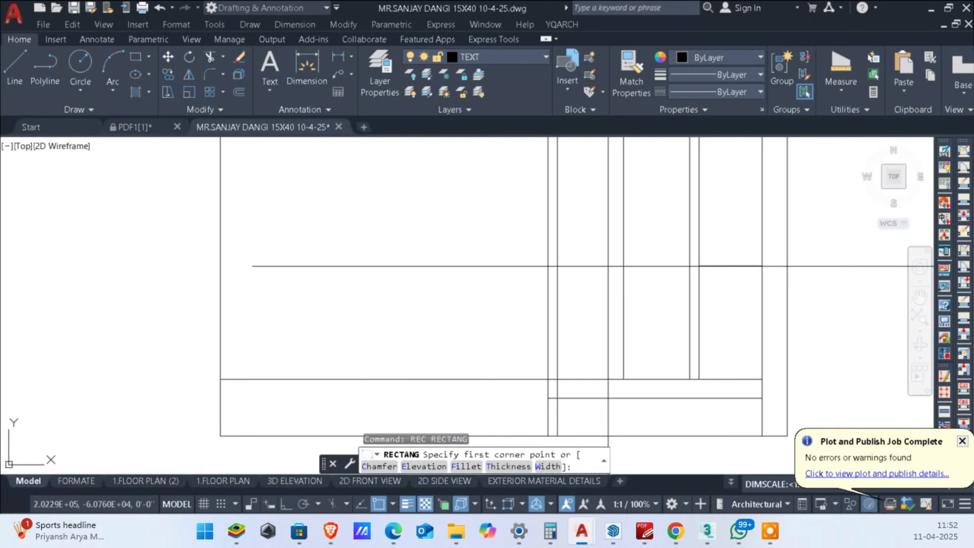
scroll(622, 262, "up", 2)
left_click(617, 256)
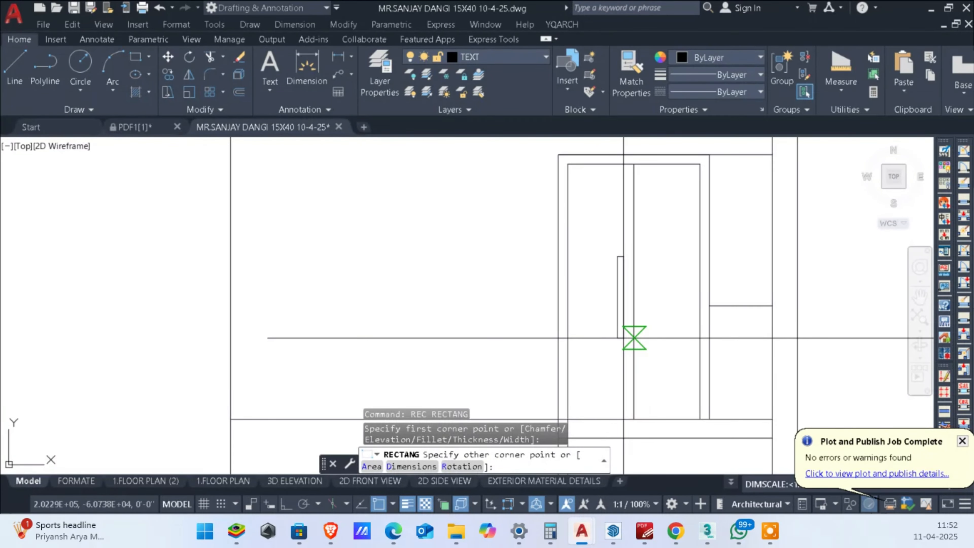
type("D")
key("Return")
type("1")
key("Return")
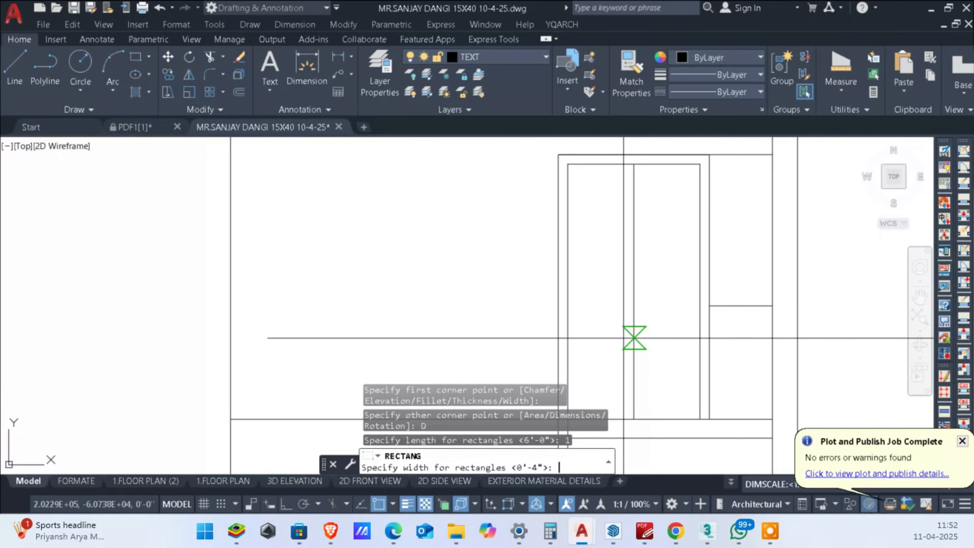
type("18")
key("Return")
left_click(625, 372)
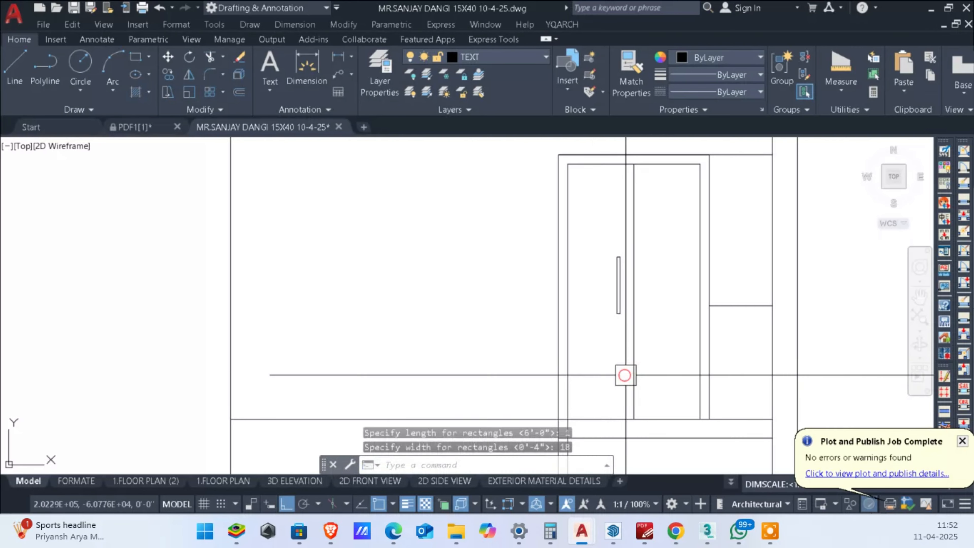
Step: Offset the threshold line upward by 36 as a height guide across the door for the handle
scroll(647, 317, "up", 3)
middle_click_drag(639, 313, 631, 234)
scroll(630, 223, "down", 3)
middle_click_drag(666, 280, 664, 284)
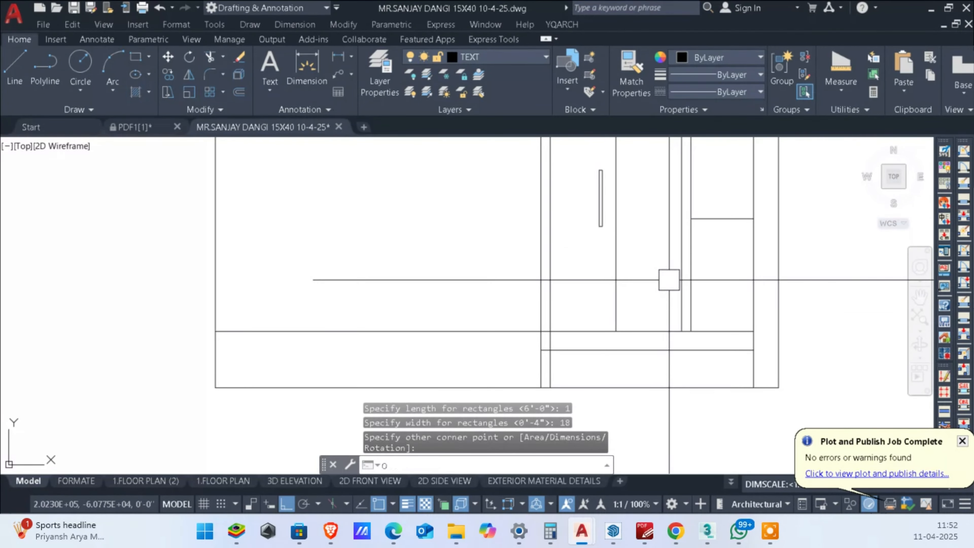
type("o")
key("Return")
type("36")
key("Return")
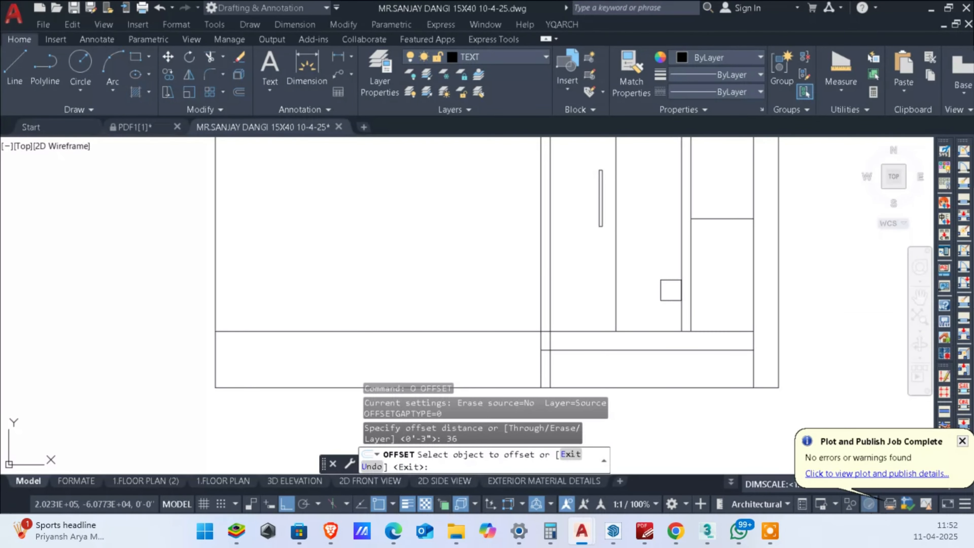
scroll(593, 224, "up", 3)
key("Escape")
key("Escape")
Step: Move the handle on the left door leaf so its centre lies on the horizontal height guide line
left_click(646, 250)
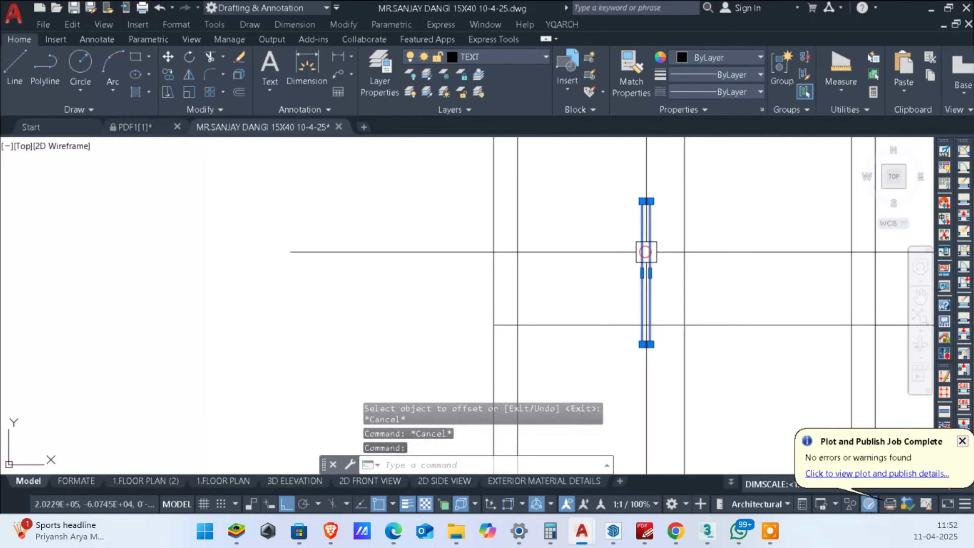
middle_click_drag(677, 280, 678, 244)
scroll(668, 234, "up", 2)
type("m")
key("Return")
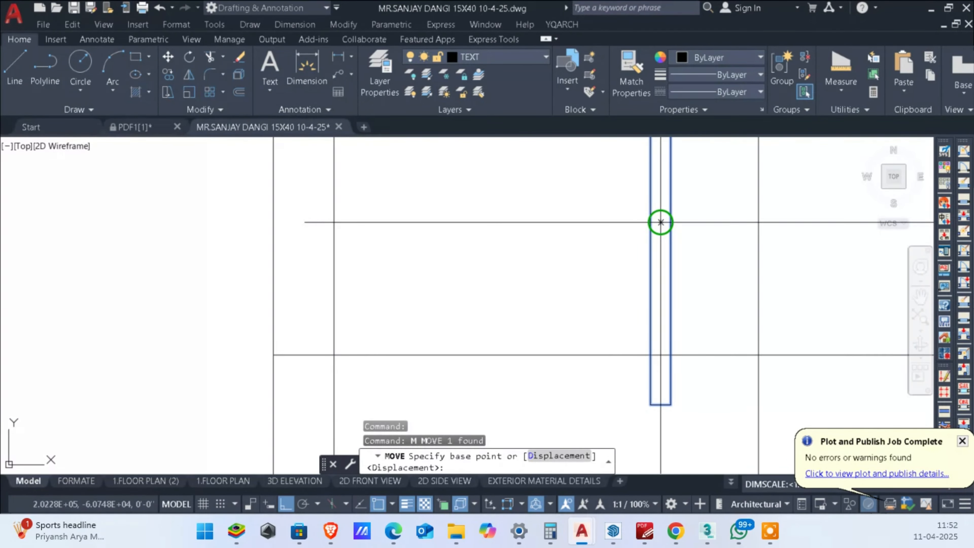
left_click(660, 222)
left_click(678, 337)
scroll(658, 354, "down", 4)
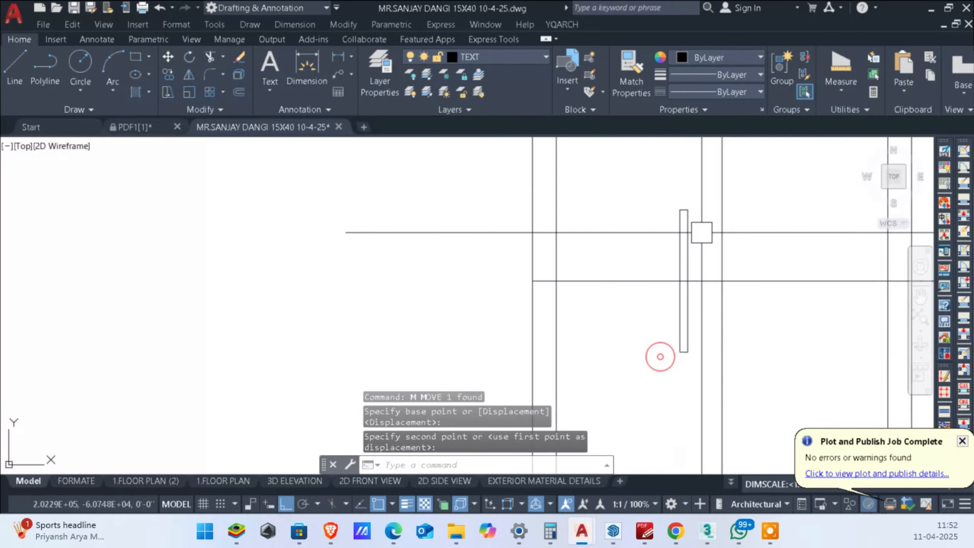
Step: Erase the horizontal height guide line across the door
scroll(708, 307, "down", 3)
scroll(714, 306, "up", 3)
key("Escape")
key("Escape")
Step: Move the handle on the left door leaf straight up by about 6 inches
left_click(741, 301)
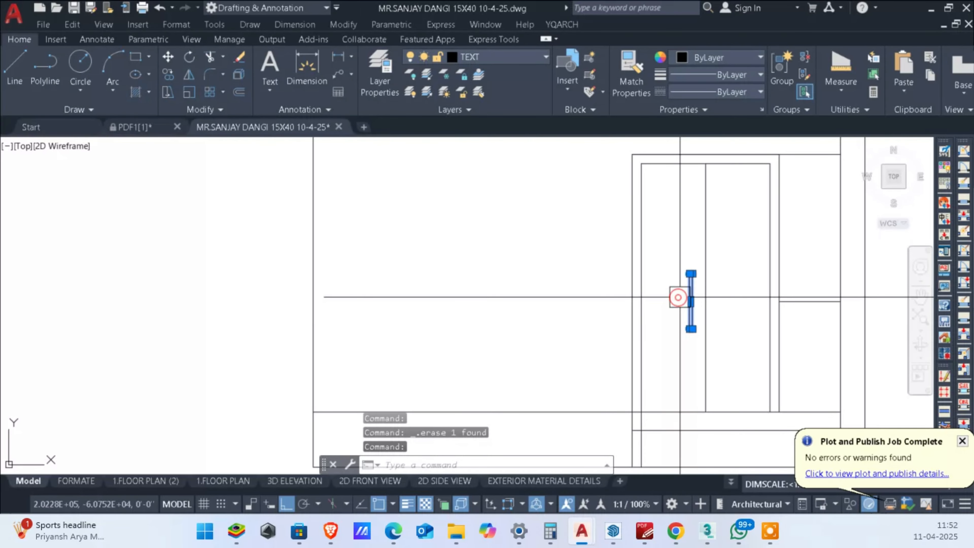
scroll(686, 296, "up", 2)
type("m")
key("space")
left_click(777, 292)
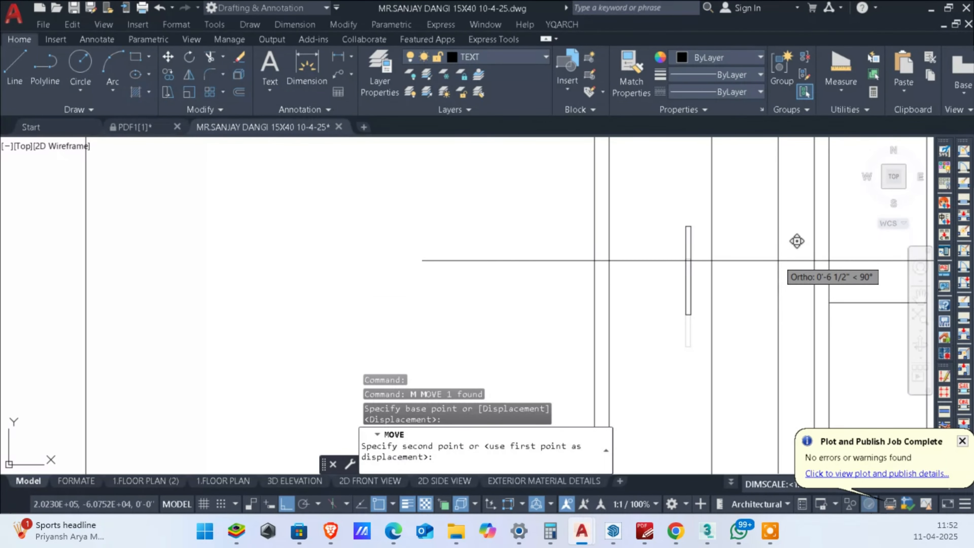
left_click(778, 261)
key("Escape")
key("Escape")
left_click(695, 275)
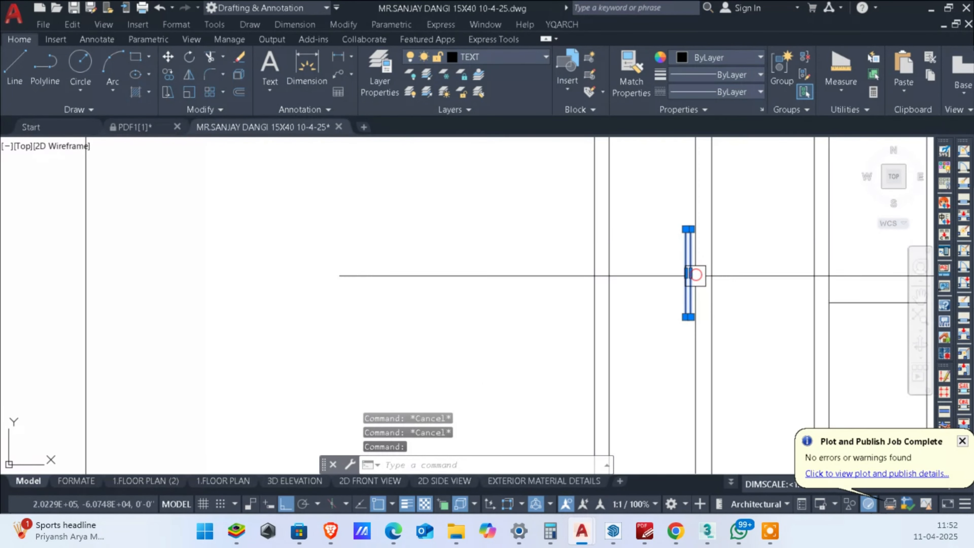
type("co")
key("space")
left_click(655, 367)
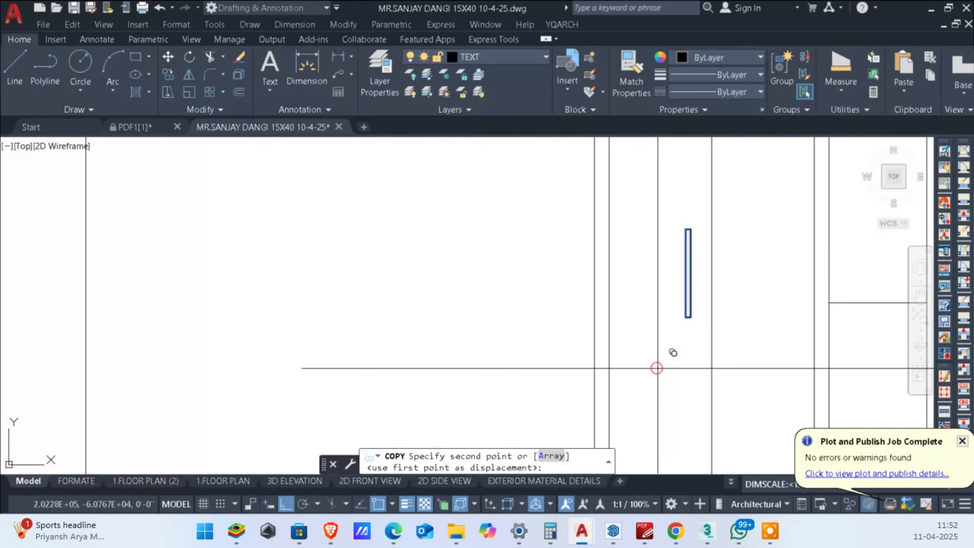
key("Escape")
Step: Mirror the left leaf's handle about the door's centre line onto the right leaf, keeping the original
left_click(696, 282)
middle_click_drag(696, 283, 677, 310)
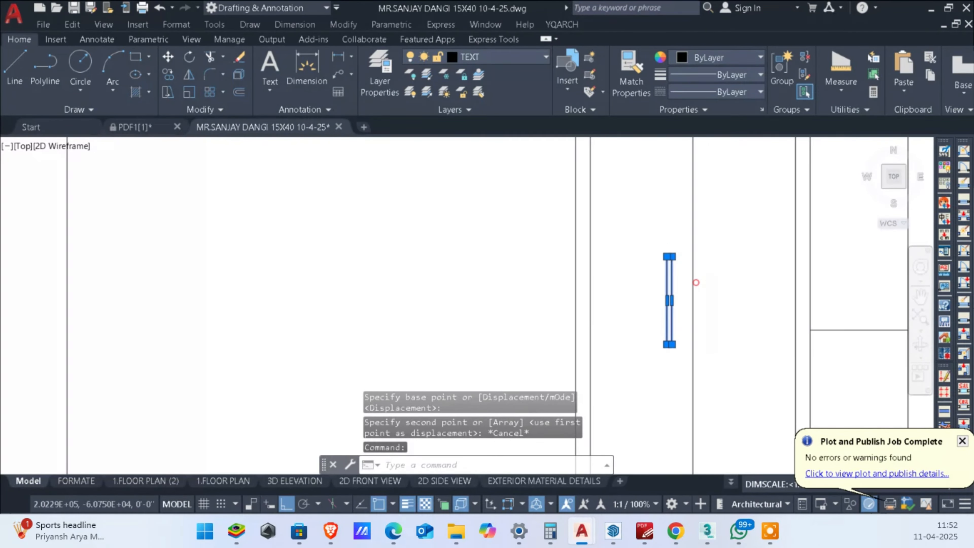
type("mi")
key("space")
left_click(692, 329)
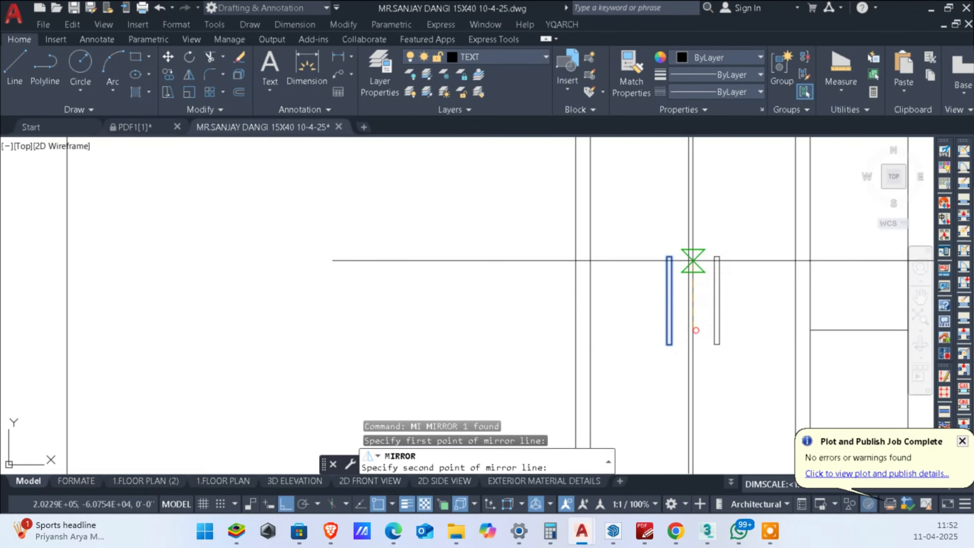
left_click(689, 261)
key("Return")
Step: Offset the threshold line upward by 36 as a new height guide across the double door
scroll(688, 260, "down", 5)
scroll(687, 261, "up", 1)
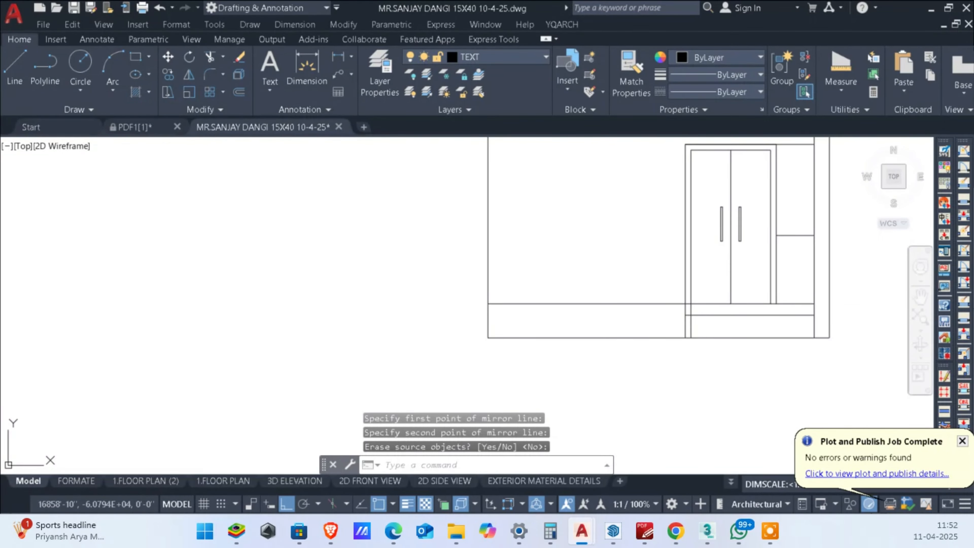
scroll(761, 309, "up", 6)
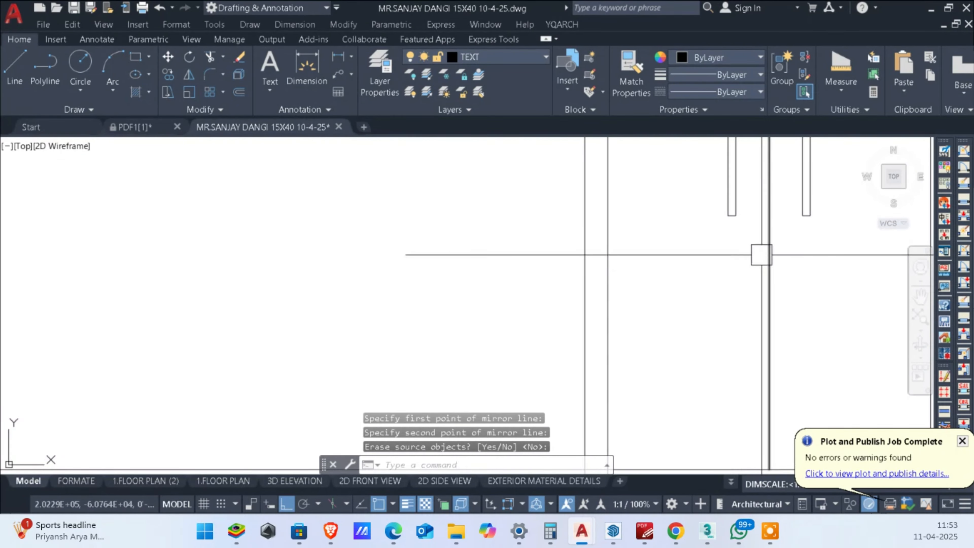
scroll(762, 252, "down", 4)
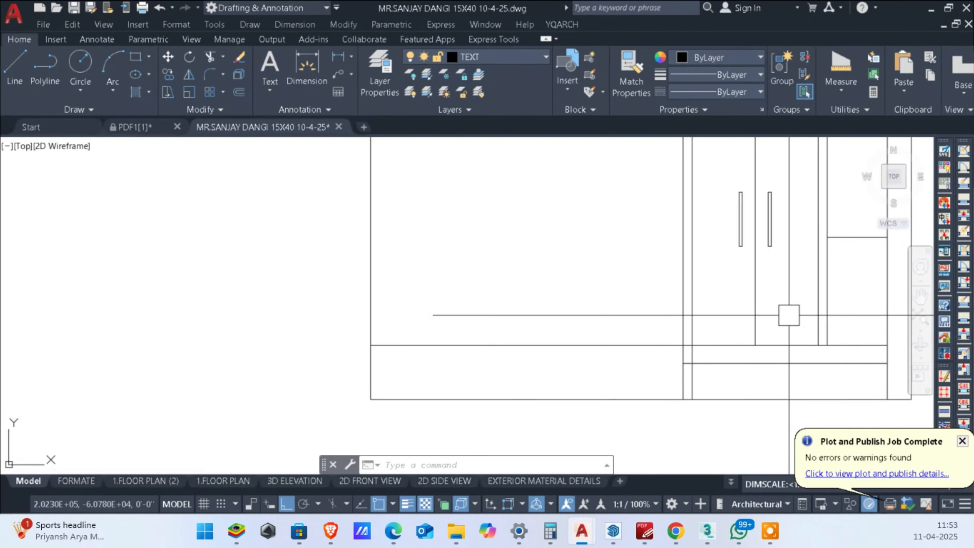
scroll(774, 292, "up", 4)
scroll(749, 403, "down", 4)
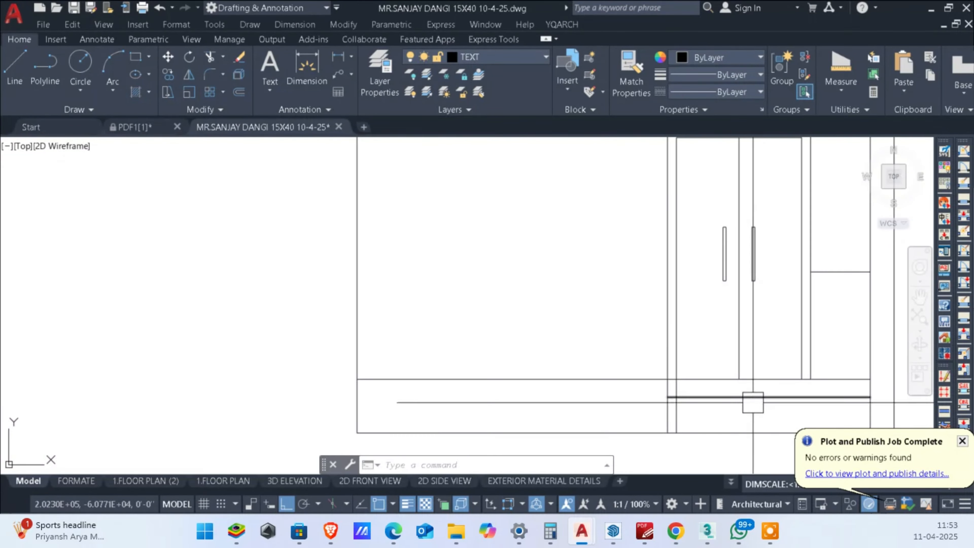
scroll(768, 358, "up", 2)
type("o")
key("Return")
type("36")
key("Return")
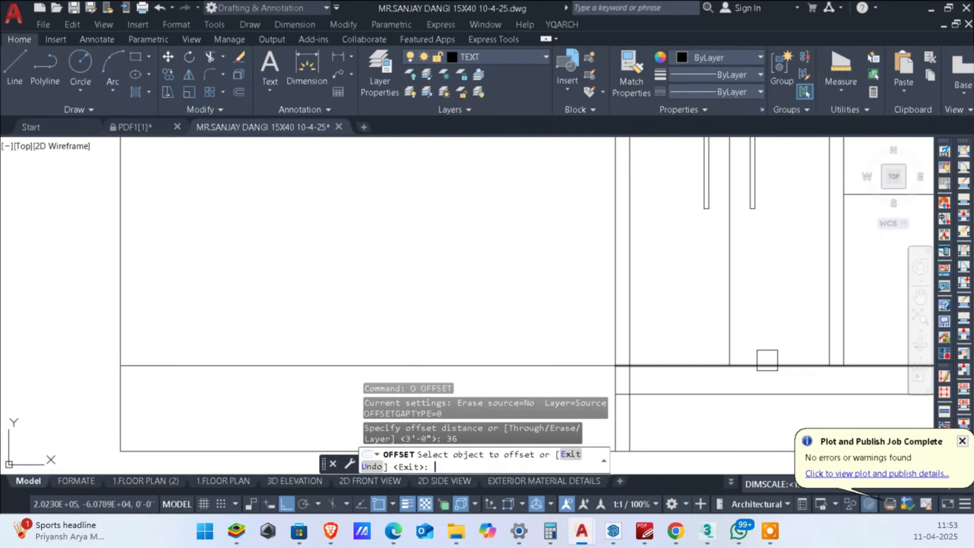
left_click(744, 355)
left_click(775, 310)
middle_click_drag(738, 260, 722, 425)
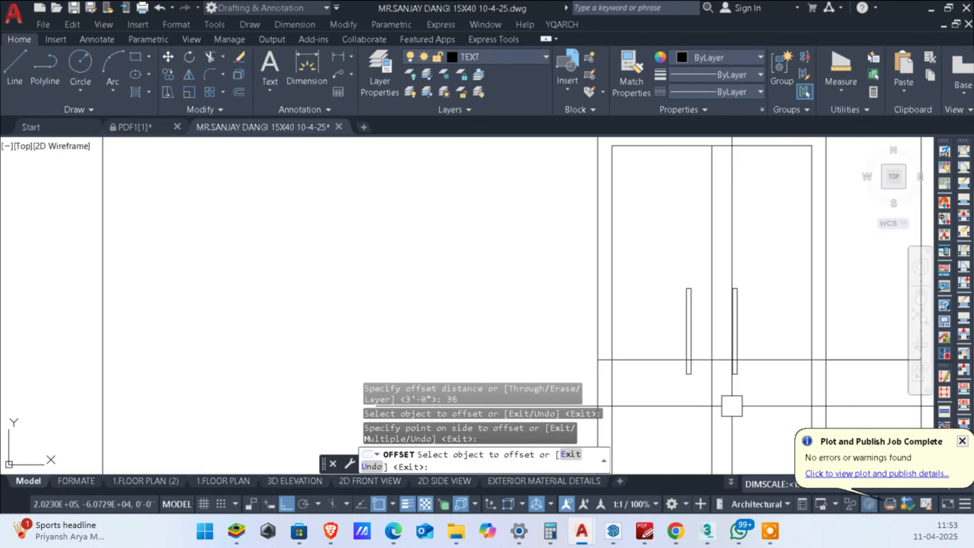
Step: Move both door handles straight up so their lower ends sit just above the height guide line
key("Escape")
left_click(756, 291)
left_click(728, 304)
left_click(686, 309)
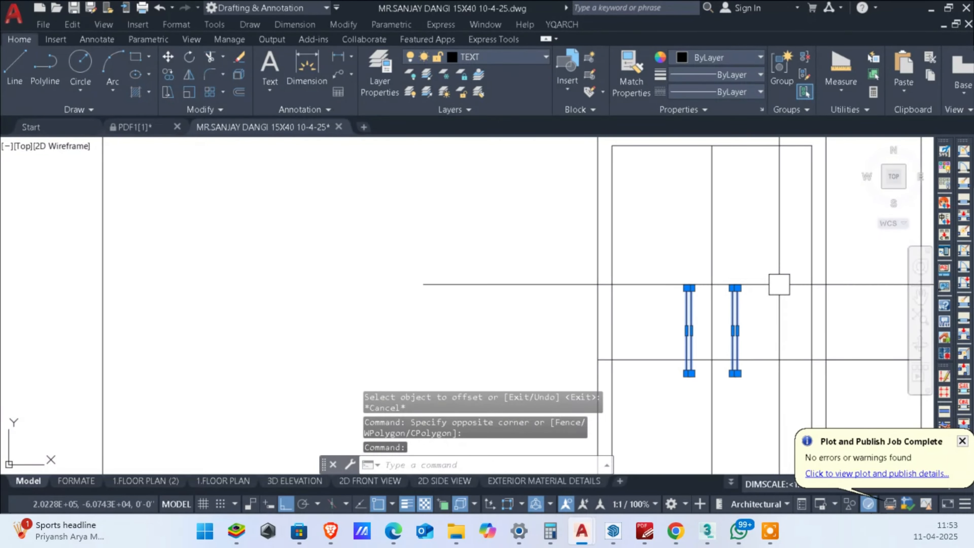
type("m")
key("Return")
left_click(779, 284)
left_click(779, 267)
middle_click_drag(732, 367, 733, 299)
key("Escape")
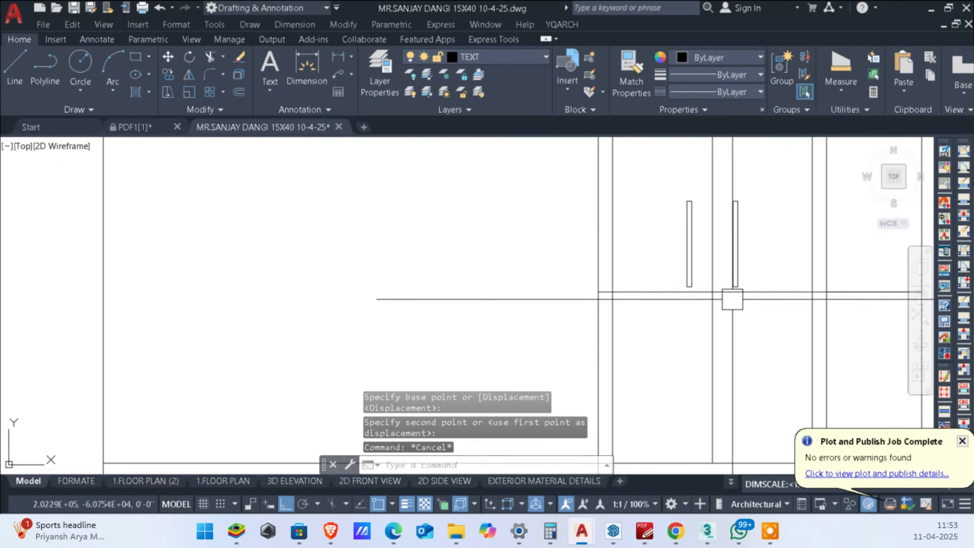
Step: Draw a thin horizontal rectangle as a latch bar across the door's centre line, just below the guide line
scroll(732, 299, "up", 2)
key("Escape")
type("rec")
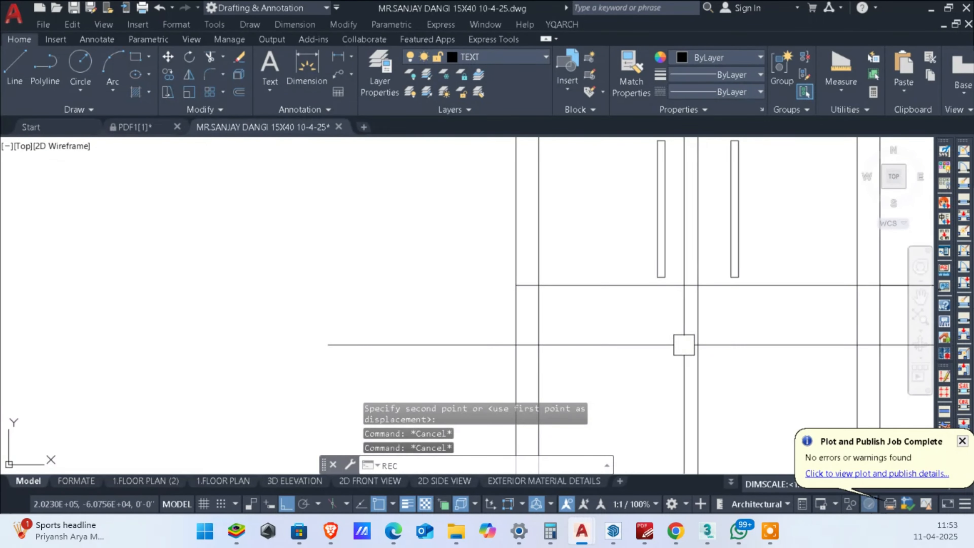
scroll(640, 352, "up", 2)
key("Return")
left_click(665, 270)
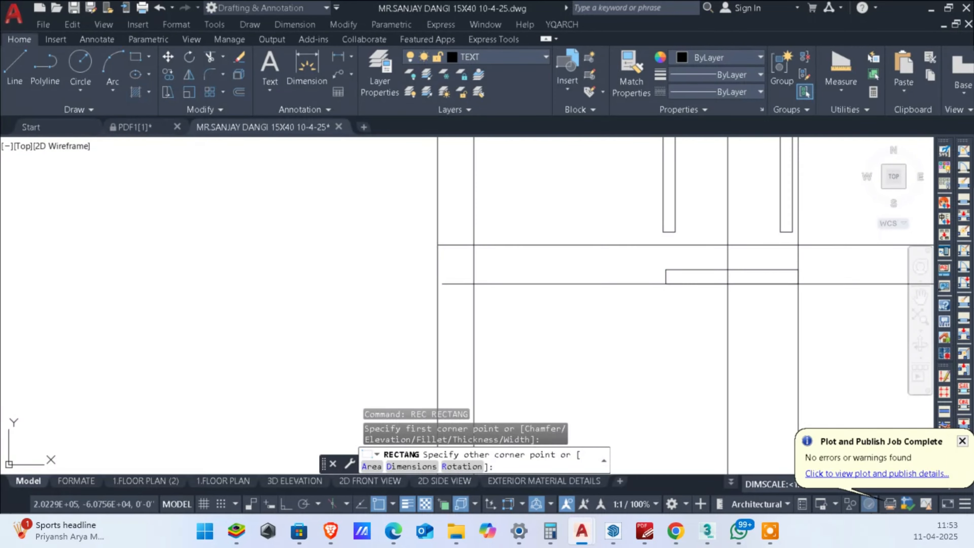
left_click(804, 275)
scroll(802, 276, "up", 1)
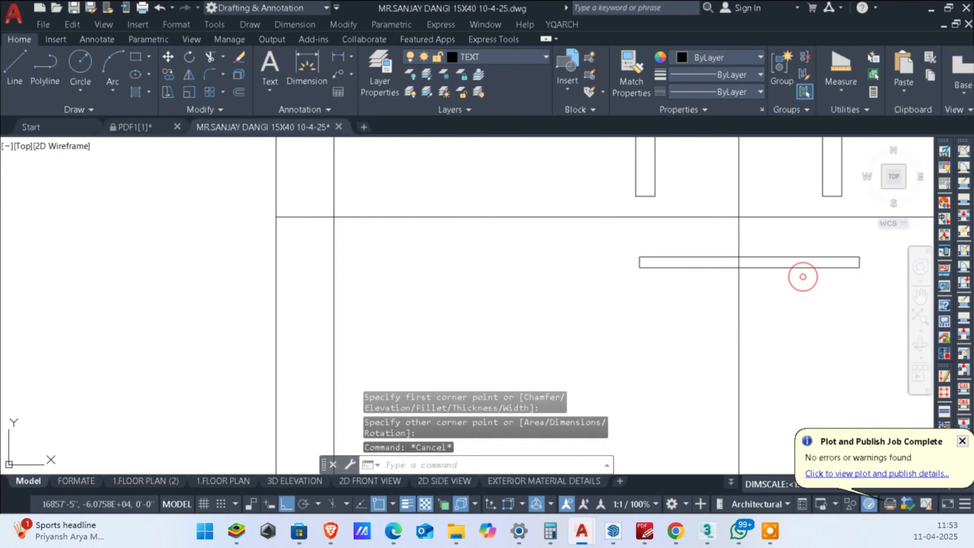
key("Escape")
key("Escape")
scroll(690, 269, "up", 1)
left_click(663, 246)
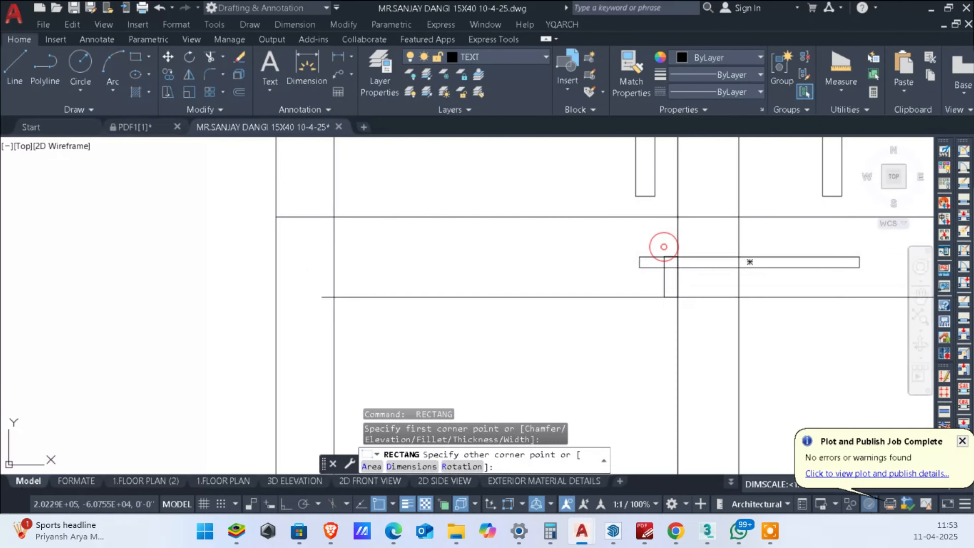
key("Escape")
key("Escape")
key("Return")
left_click(657, 239)
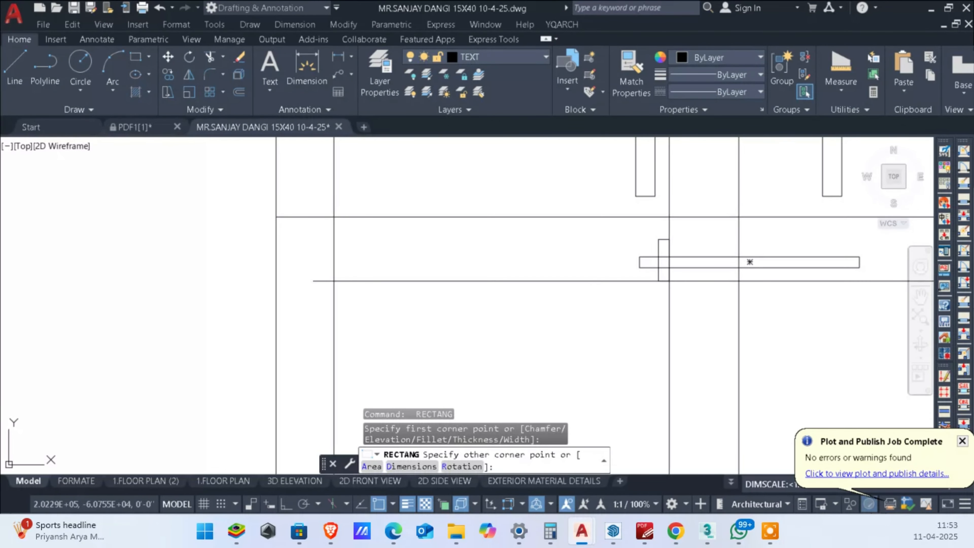
key("Escape")
Step: Draw a small vertical rectangle crossing the horizontal latch bar on the left door leaf
scroll(700, 250, "up", 1)
key("Return")
left_click(701, 240)
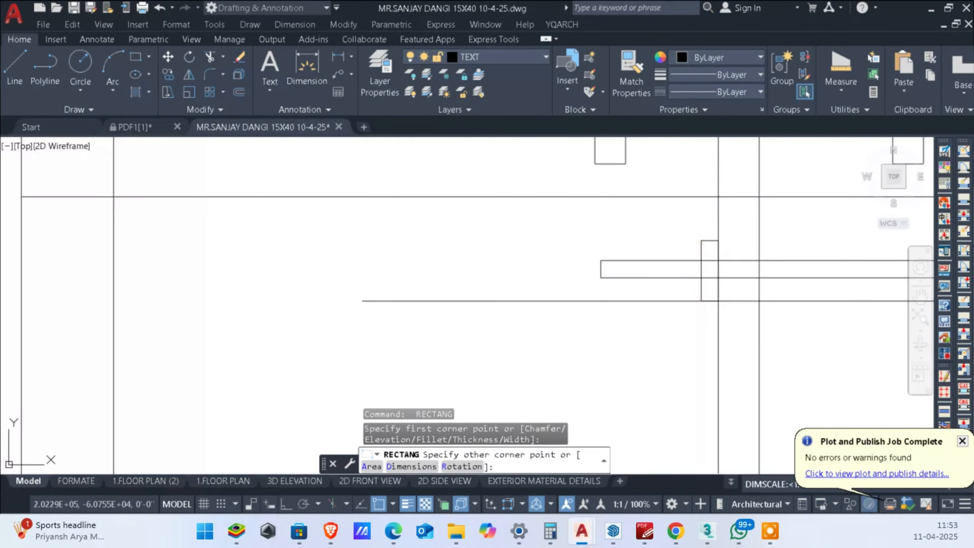
key("Escape")
key("Escape")
Step: Stretch the lower end of the small vertical rectangle upward, closer to the latch bar
scroll(651, 286, "down", 4)
middle_click_drag(663, 289, 532, 286)
scroll(532, 287, "up", 4)
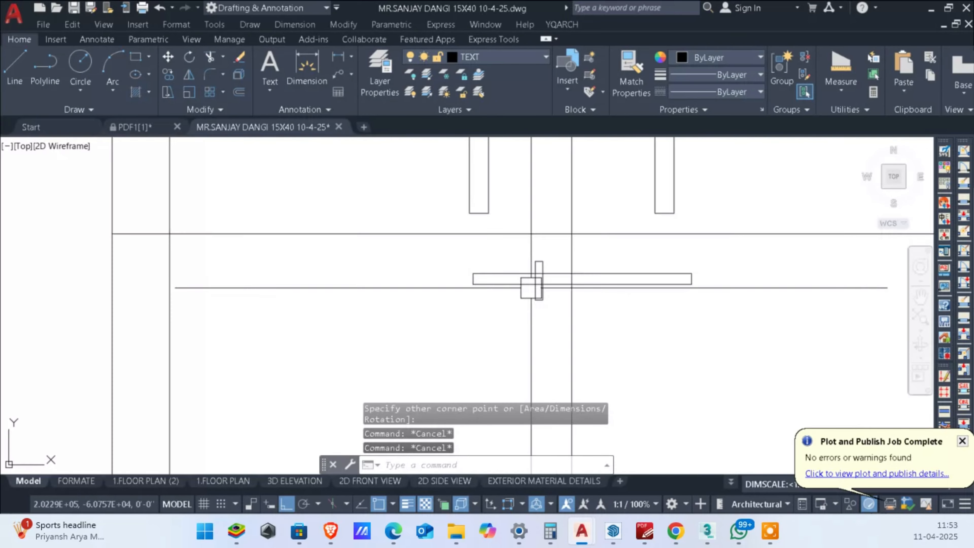
left_click(569, 303)
left_click(517, 305)
key("Escape")
key("Escape")
scroll(550, 316, "up", 2)
left_click(568, 313)
left_click(465, 282)
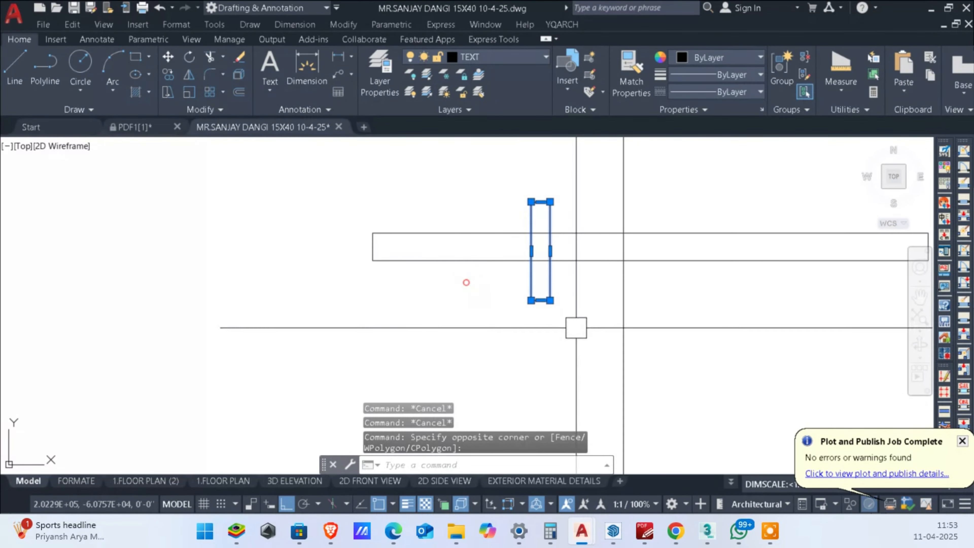
middle_click_drag(534, 361, 563, 337)
type("s")
key("Return")
left_click(559, 336)
left_click(558, 318)
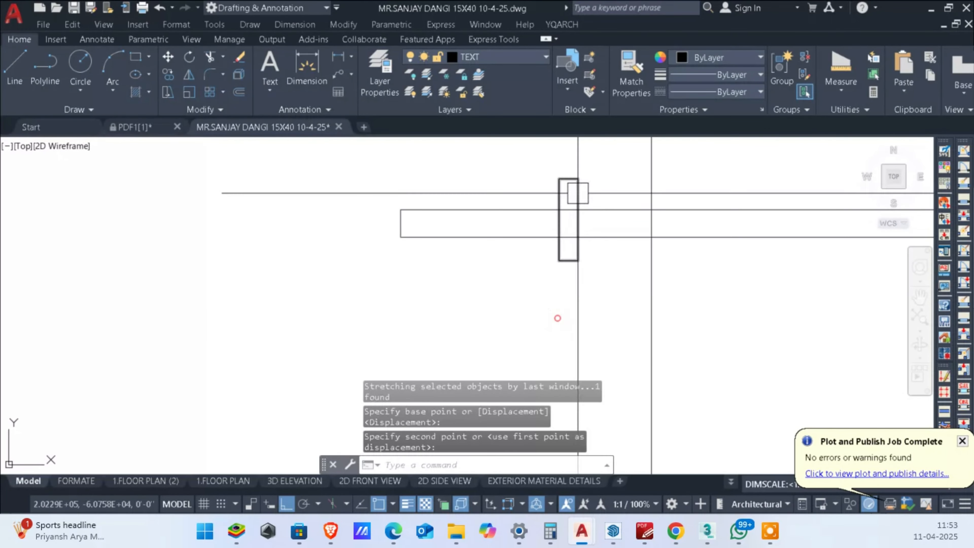
Step: Stretch the upper end of the small vertical rectangle down so it projects evenly above and below the bar
left_click(591, 173)
left_click(525, 194)
key("Return")
left_click(526, 173)
left_click(524, 182)
key("Escape")
key("Escape")
Step: Copy the small vertical rectangle twice horizontally along the bar, both copies onto the right door leaf
scroll(523, 182, "down", 2)
middle_click_drag(524, 183, 468, 188)
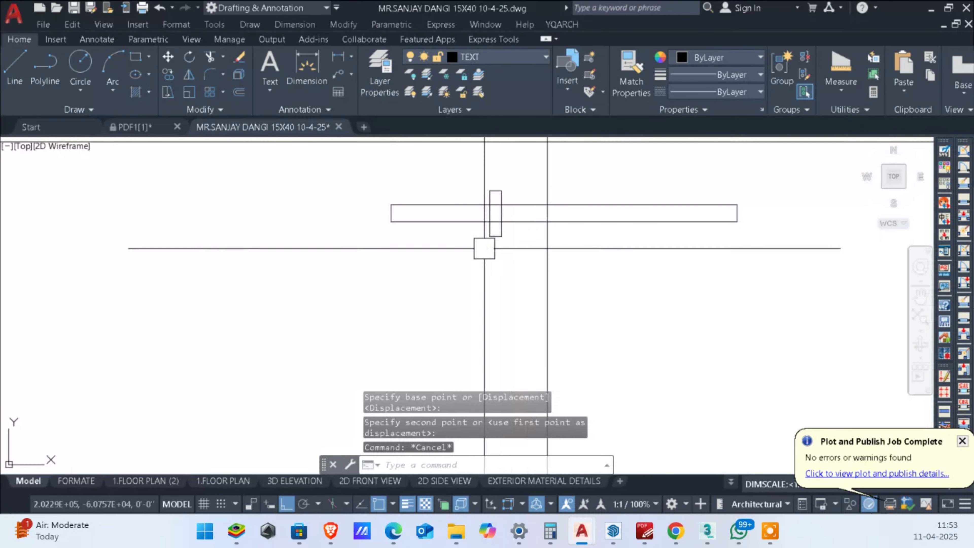
left_click(506, 240)
type("co")
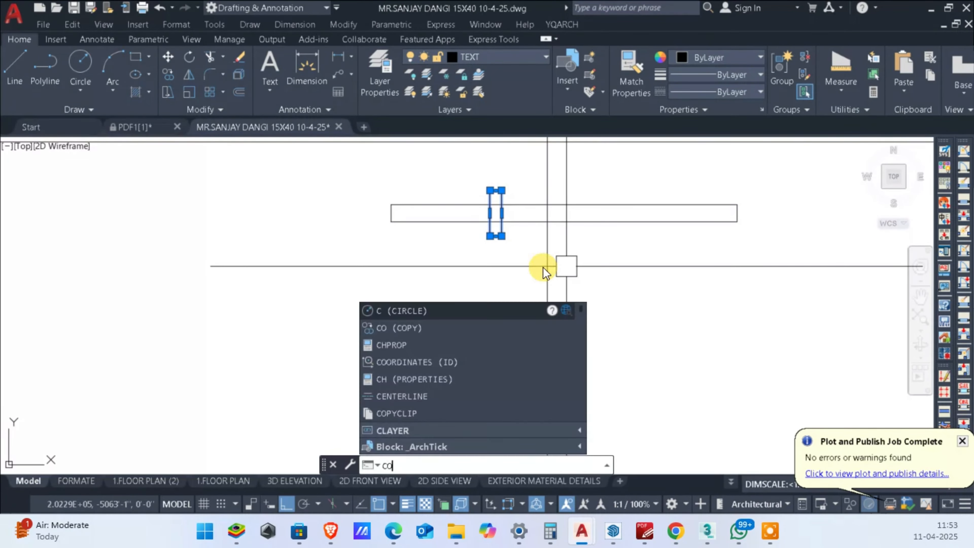
key("Return")
left_click(513, 273)
left_click(621, 269)
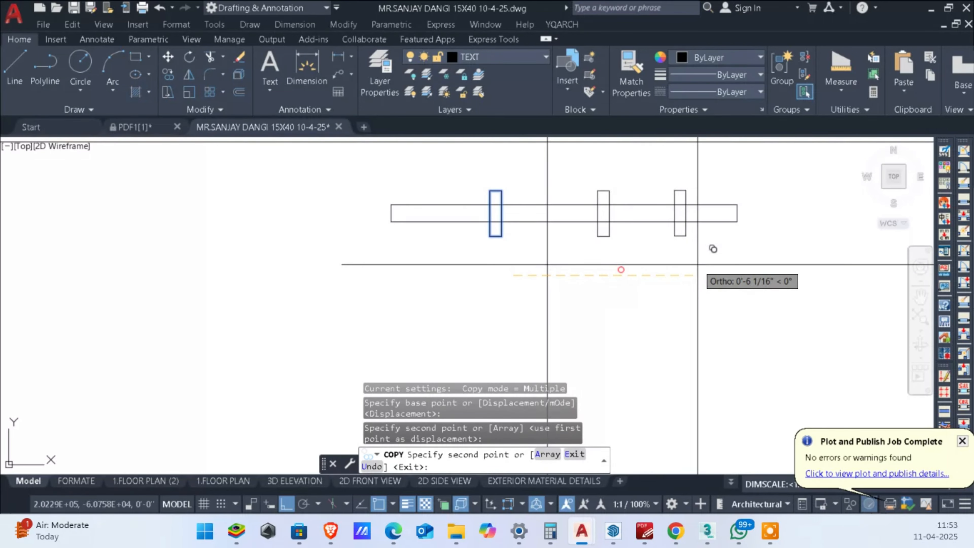
left_click(738, 264)
key("Escape")
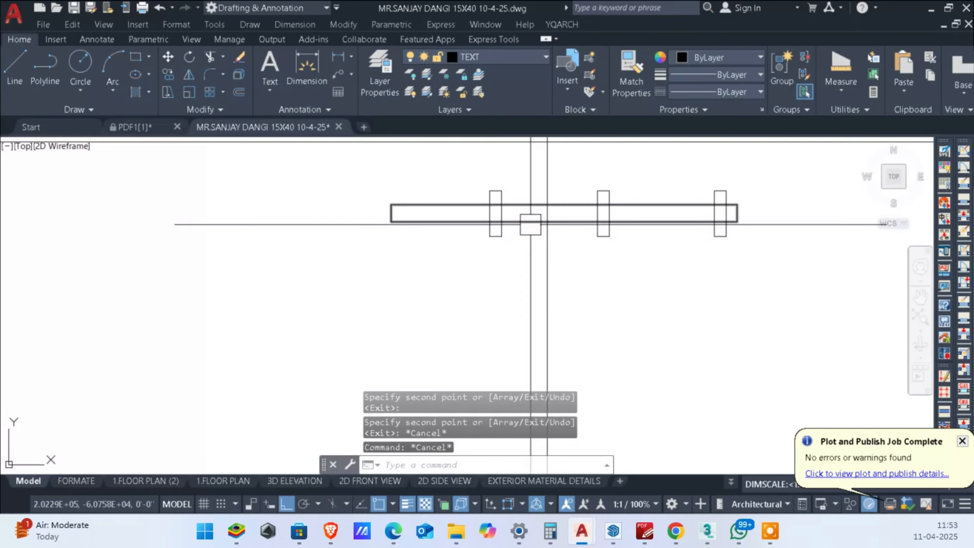
Step: Move the horizontal latch bar about 13/16 inch to the right
key("Escape")
left_click(530, 225)
key("Return")
left_click(636, 285)
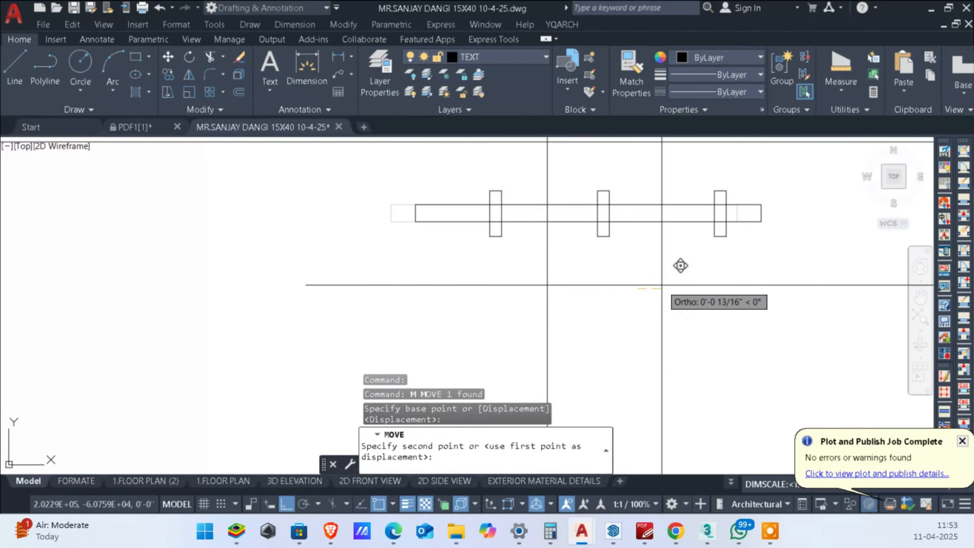
left_click(659, 285)
type("REC")
key("Return")
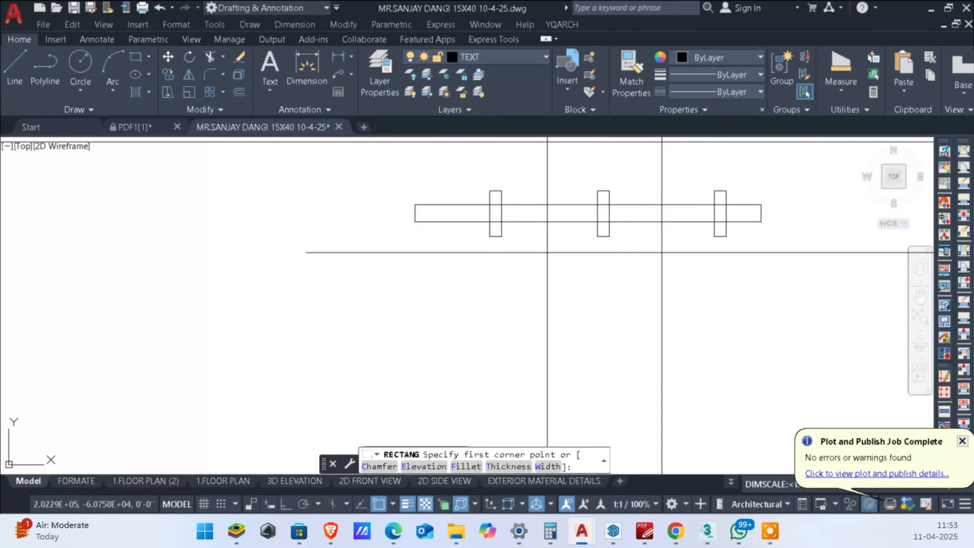
left_click(629, 222)
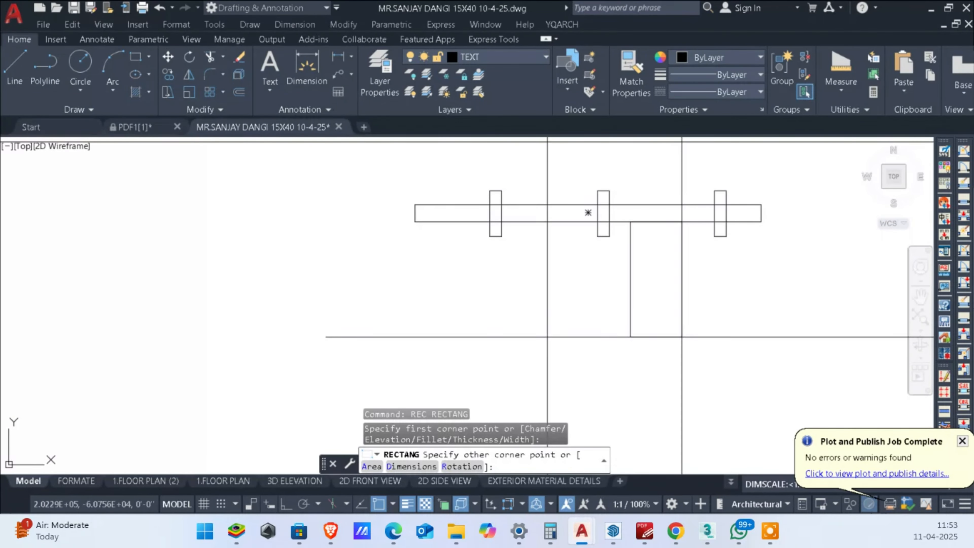
key("Escape")
Step: Draw a narrow vertical rectangle on the right door leaf, hanging from the latch bar's lower edge between the middle and right brackets
key("Return")
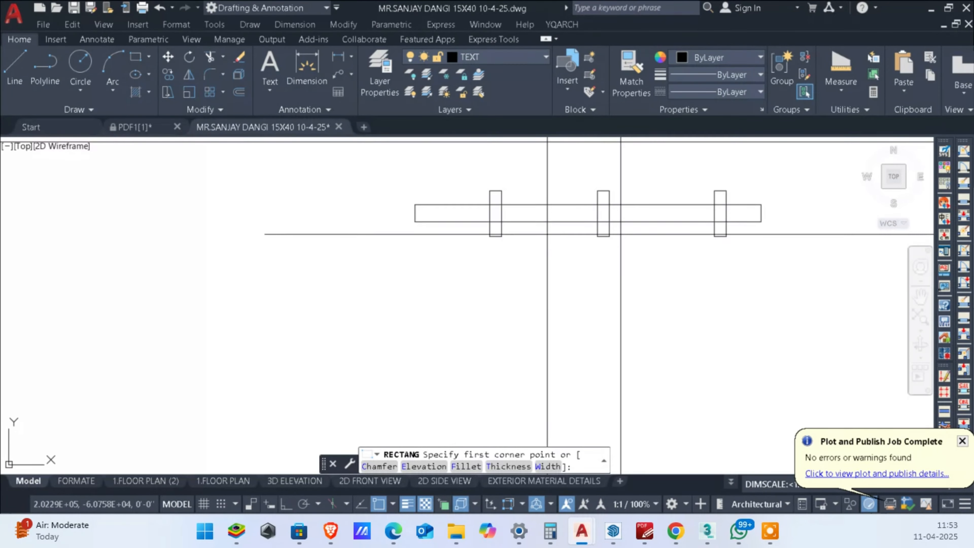
left_click(630, 222)
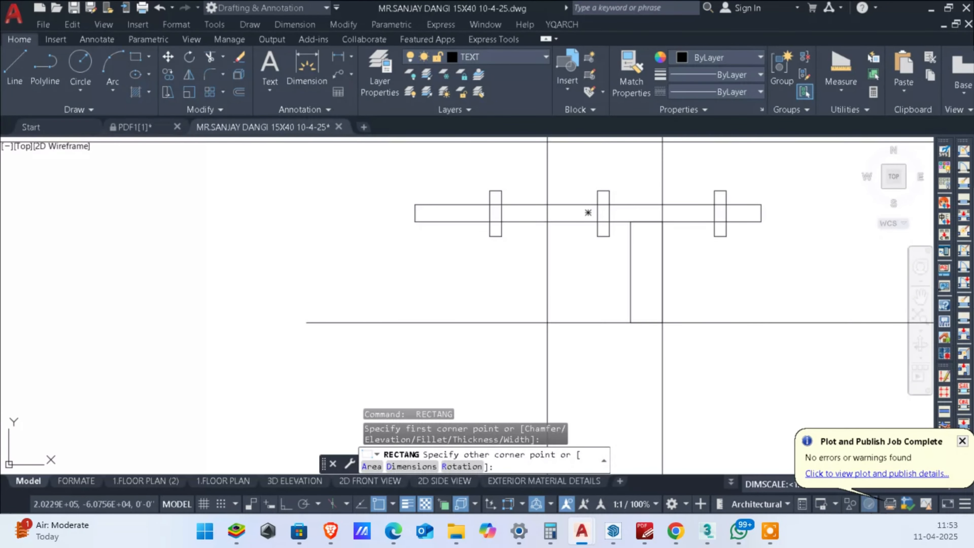
left_click(667, 316)
key("Escape")
key("Escape")
scroll(710, 316, "down", 2)
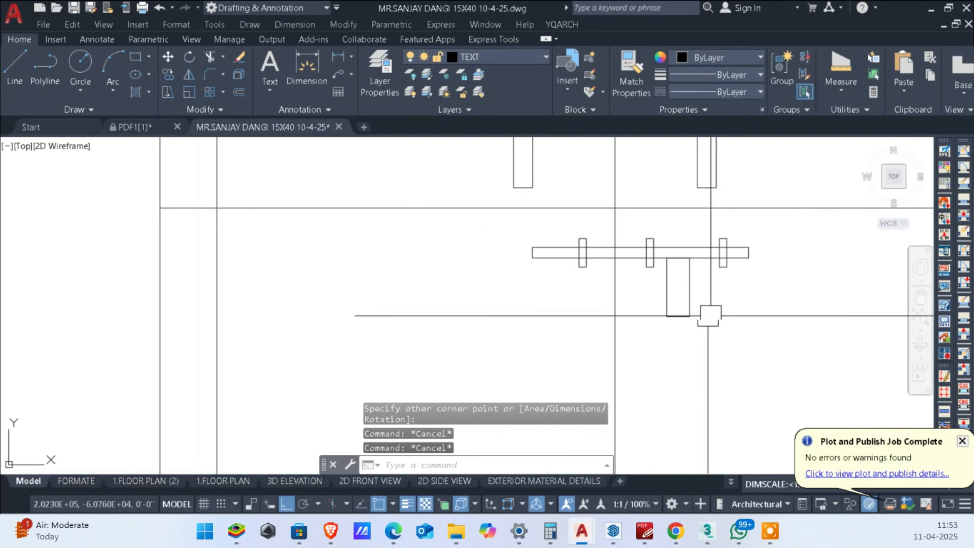
Step: Stretch the left end of the latch bar to the right so that it projects only slightly past the left bracket
middle_click_drag(677, 315, 740, 315)
scroll(625, 280, "up", 4)
left_click(619, 289)
left_click(502, 165)
middle_click_drag(539, 226, 531, 265)
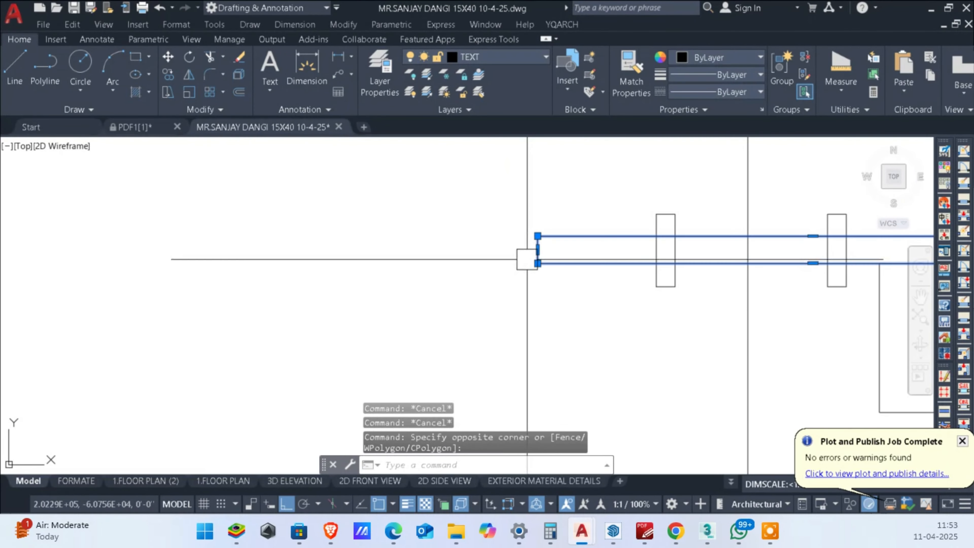
type("S")
key("Return")
left_click(538, 268)
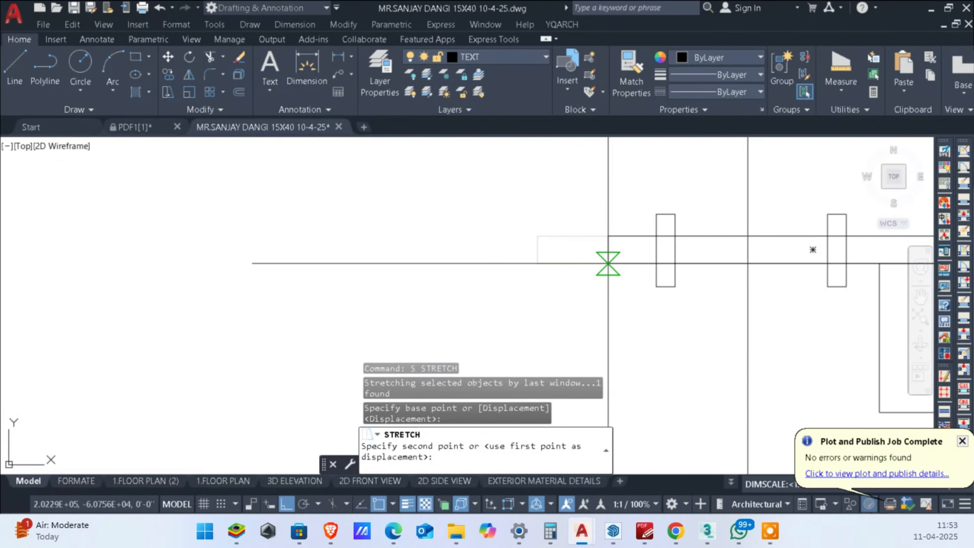
left_click(607, 263)
scroll(648, 283, "down", 2)
scroll(620, 285, "up", 4)
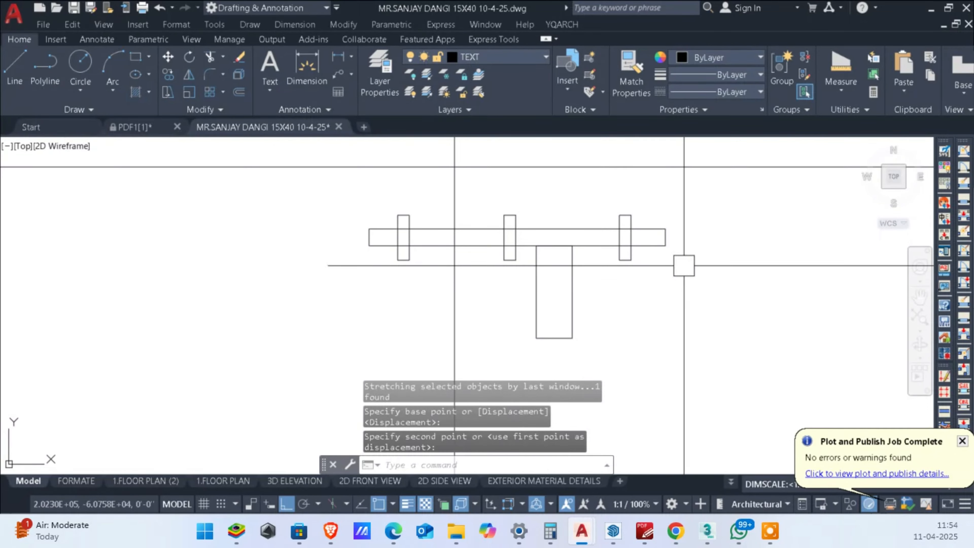
left_click(684, 266)
left_click(641, 211)
key("Escape")
key("Escape")
left_click(646, 275)
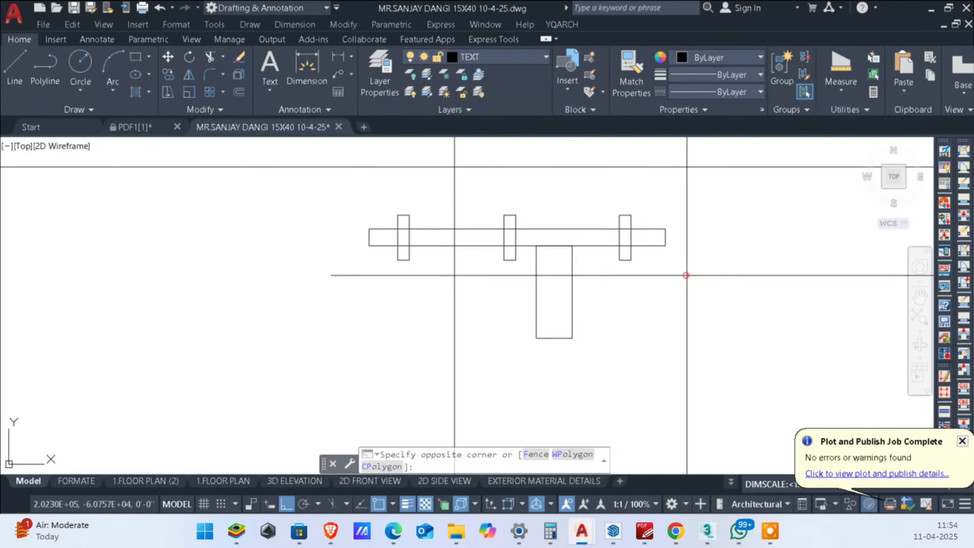
left_click(687, 282)
Step: Stretch the right end of the latch bar together with the right bracket slightly outward to the right
left_click(696, 296)
left_click(609, 200)
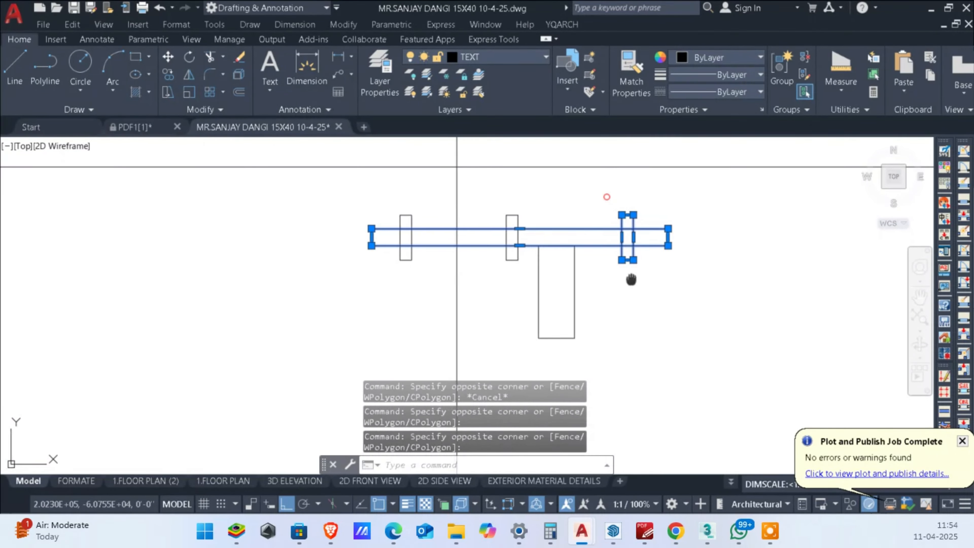
middle_click_drag(625, 278, 639, 270)
key("Return")
left_click(658, 311)
left_click(666, 310)
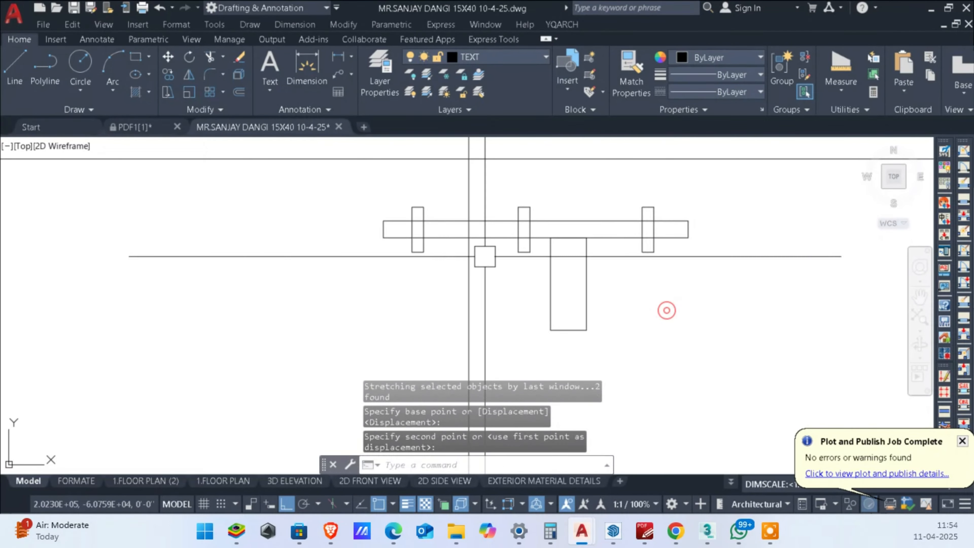
Step: Stretch the left end of the latch bar together with the left bracket about 1/2 inch to the right
scroll(418, 237, "up", 3)
left_click(441, 272)
left_click(354, 156)
key("Return")
left_click(353, 278)
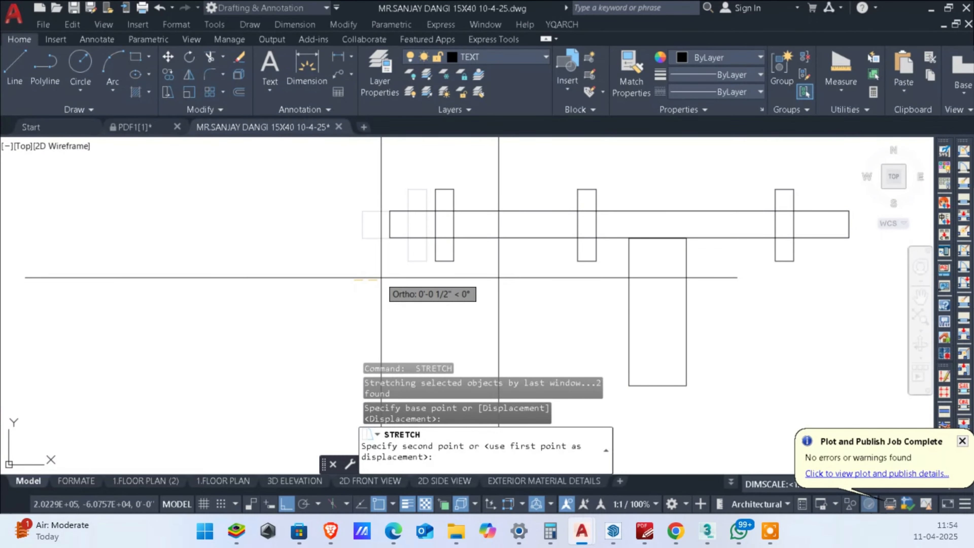
left_click(382, 277)
Step: Scale the whole latch, with its bar, brackets and hanging rectangle, by a factor of 1.4 about its crossing with the door's centre line
scroll(409, 270, "down", 5)
middle_click_drag(432, 268, 538, 254)
scroll(665, 306, "down", 3)
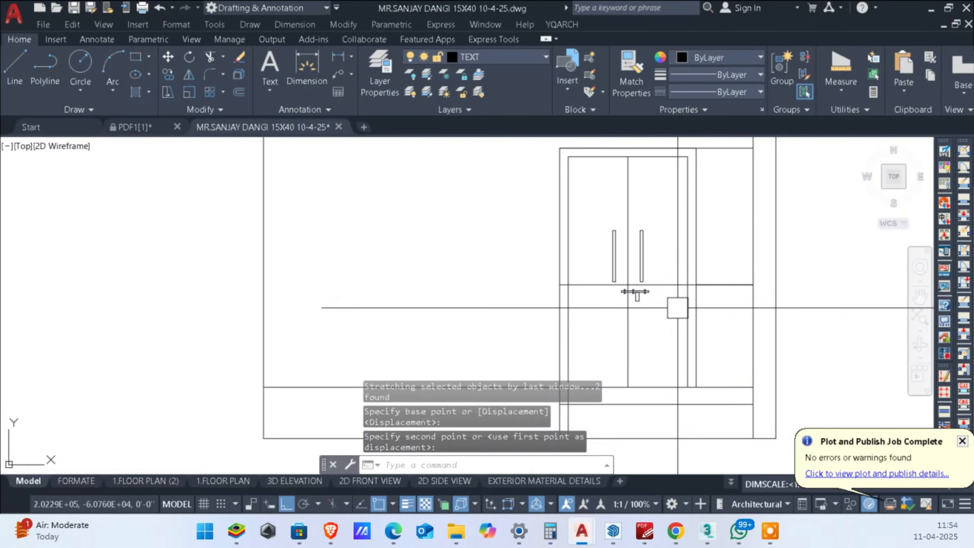
scroll(651, 306, "up", 1)
middle_click_drag(650, 306, 691, 298)
scroll(631, 300, "up", 1)
scroll(684, 293, "down", 2)
scroll(690, 293, "up", 4)
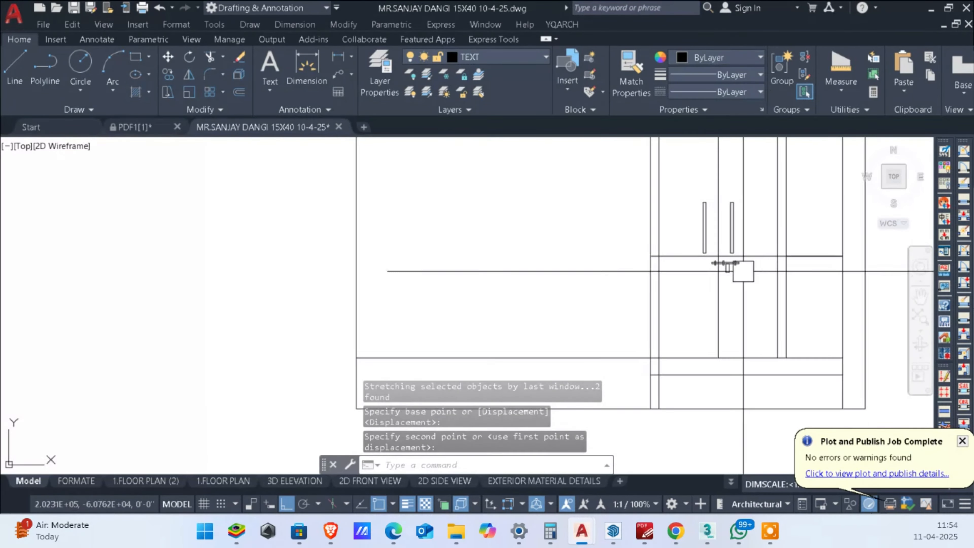
left_click(569, 262)
left_click(809, 315)
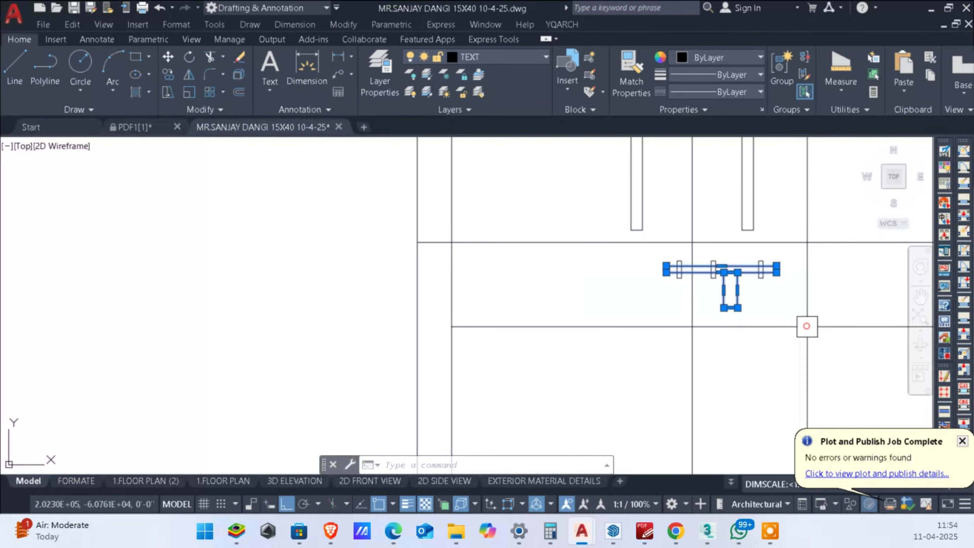
middle_click_drag(765, 303, 772, 253)
left_click(531, 242)
left_click(809, 326)
type("sc")
key("Return")
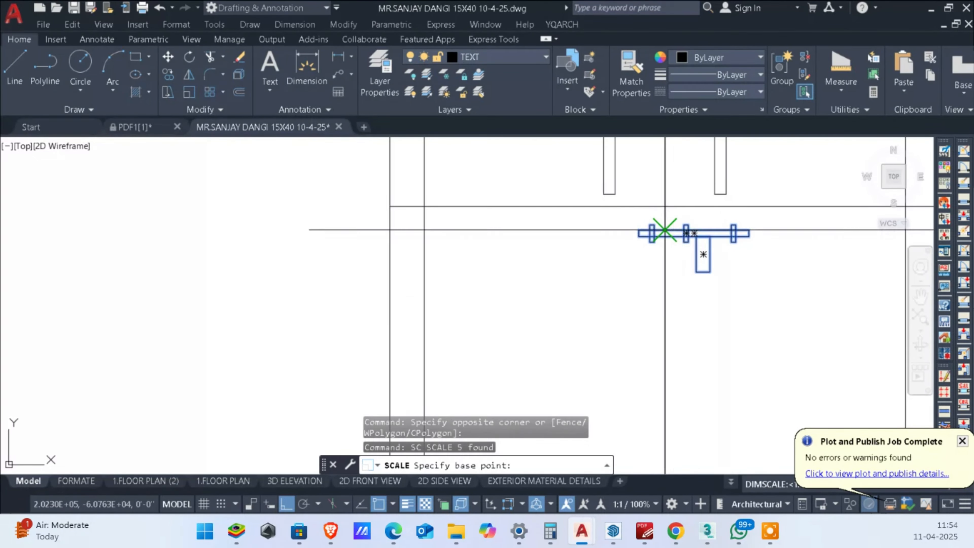
left_click(664, 230)
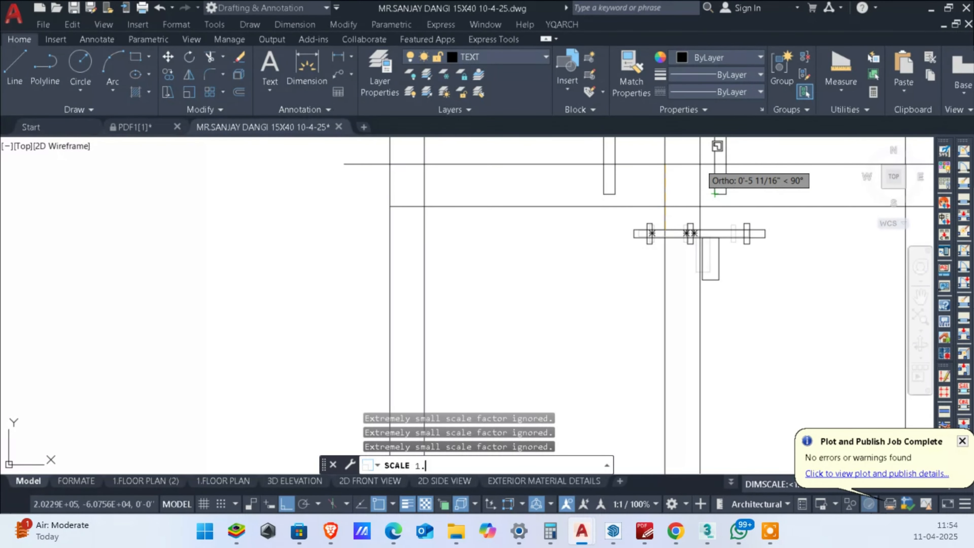
Step: Move the complete latch assembly slightly to the left across the joint between the door leaves
middle_click_drag(679, 238, 665, 250)
left_click(545, 201)
left_click(839, 324)
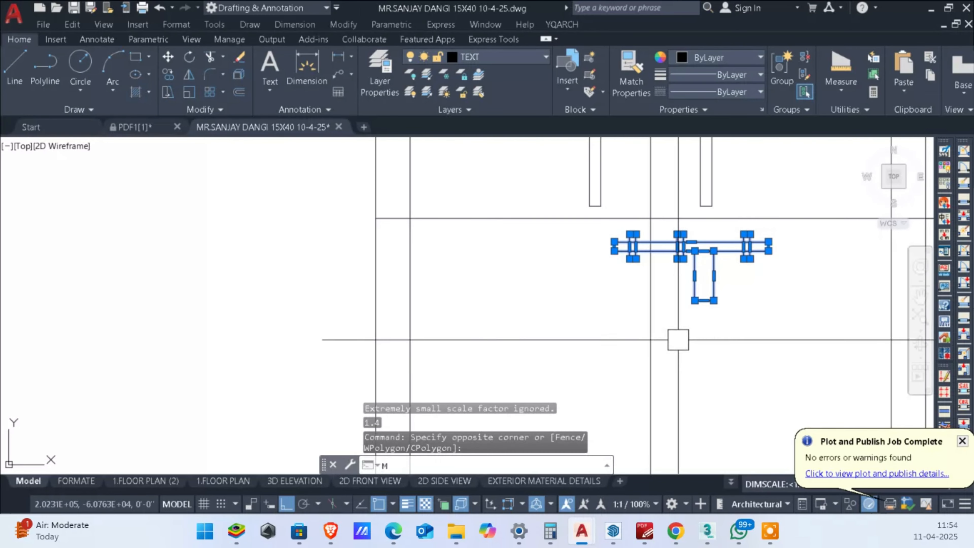
key("Return")
left_click(724, 353)
left_click(720, 346)
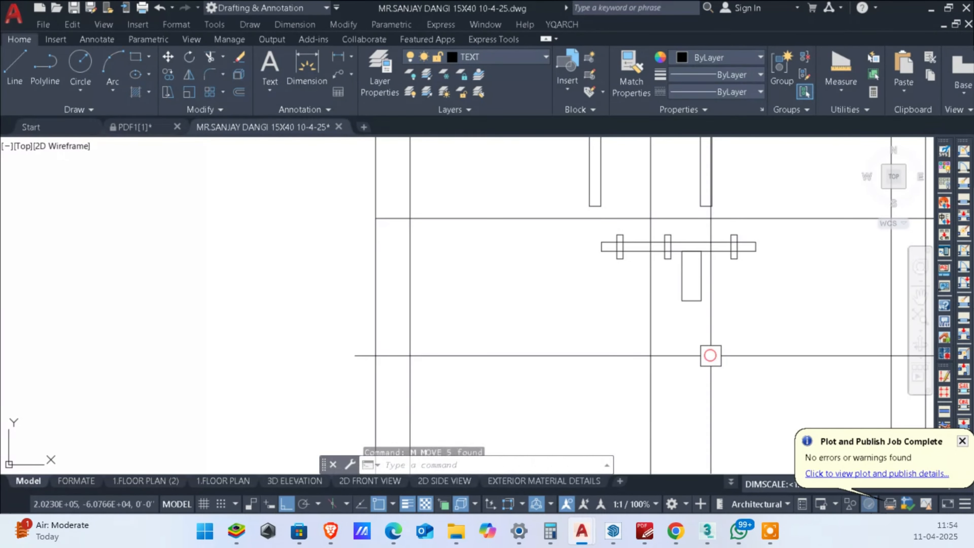
Step: Stretch the right end of the enlarged latch bar and its right bracket a little further to the right
scroll(709, 217, "up", 3)
left_click(811, 329)
left_click(733, 221)
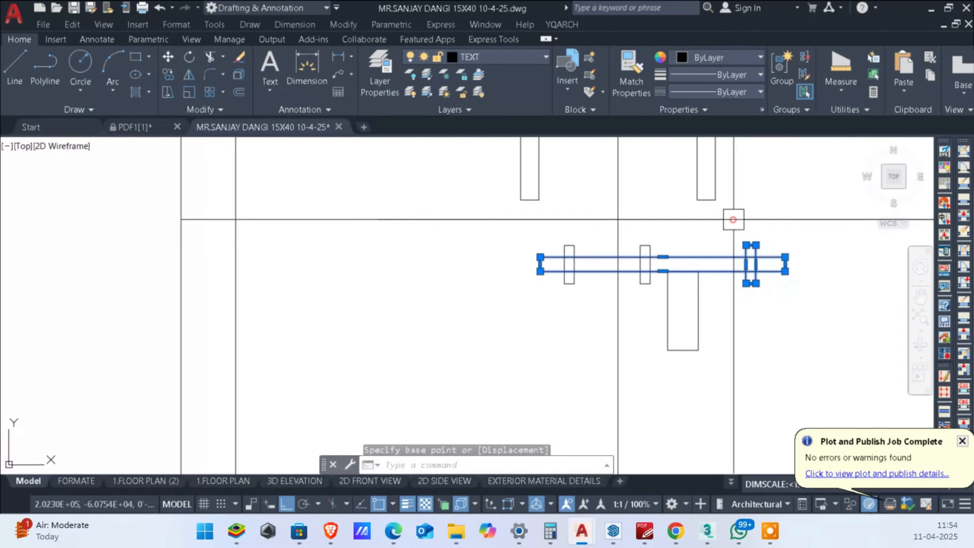
middle_click_drag(785, 316, 800, 307)
type("s")
key("Return")
left_click(843, 339)
left_click(852, 339)
scroll(733, 319, "down", 5)
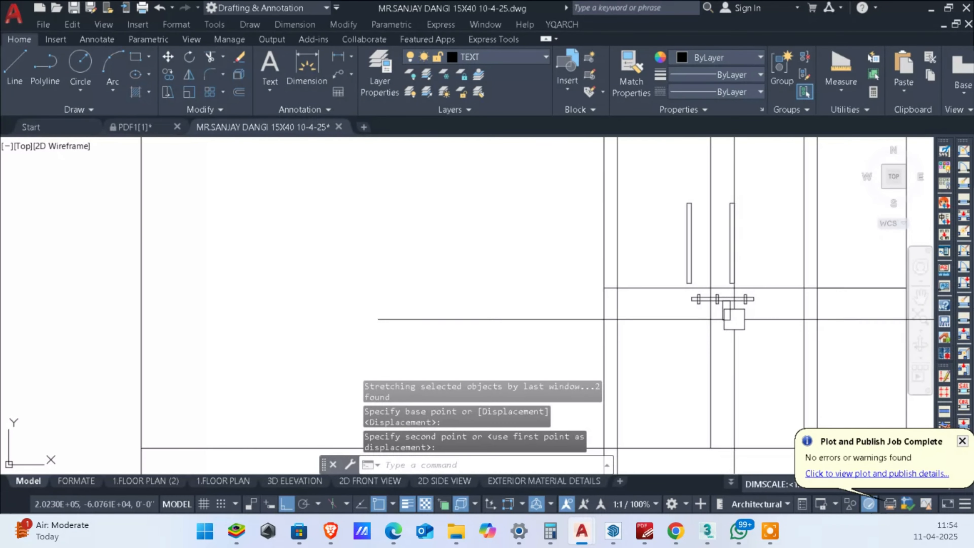
Step: Delete the horizontal line that crosses the door between the handles and the latch
scroll(756, 345, "up", 1)
left_click(763, 317)
key("Escape")
key("Escape")
scroll(762, 317, "up", 4)
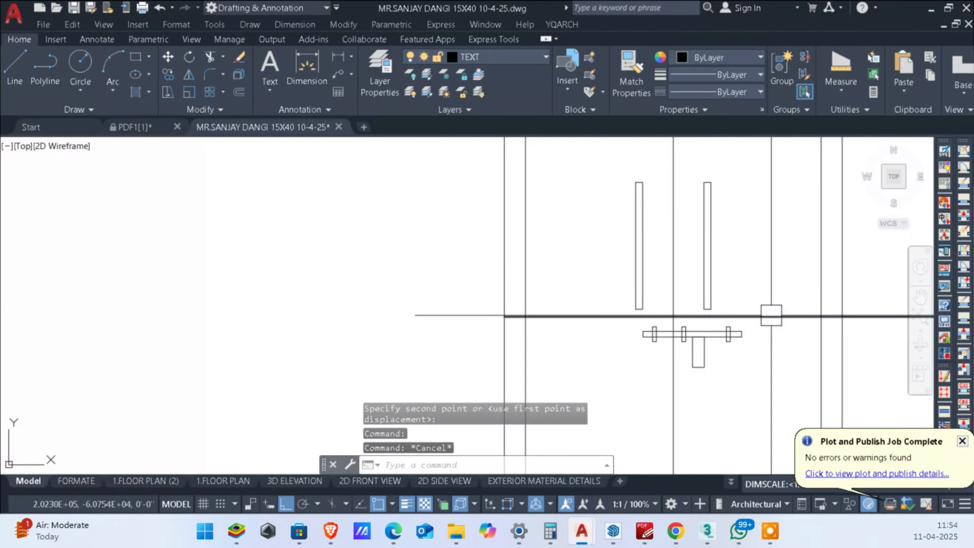
left_click(780, 318)
key("Delete")
Step: Draw a small upright rectangle inside the lower part of the latch's hanging plate
type("RE")
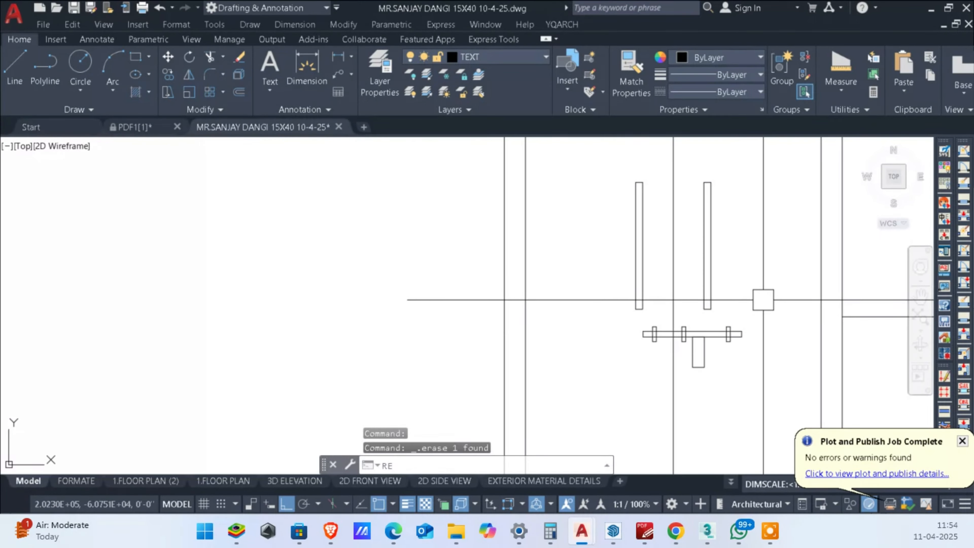
type("C")
key("Return")
scroll(723, 303, "up", 6)
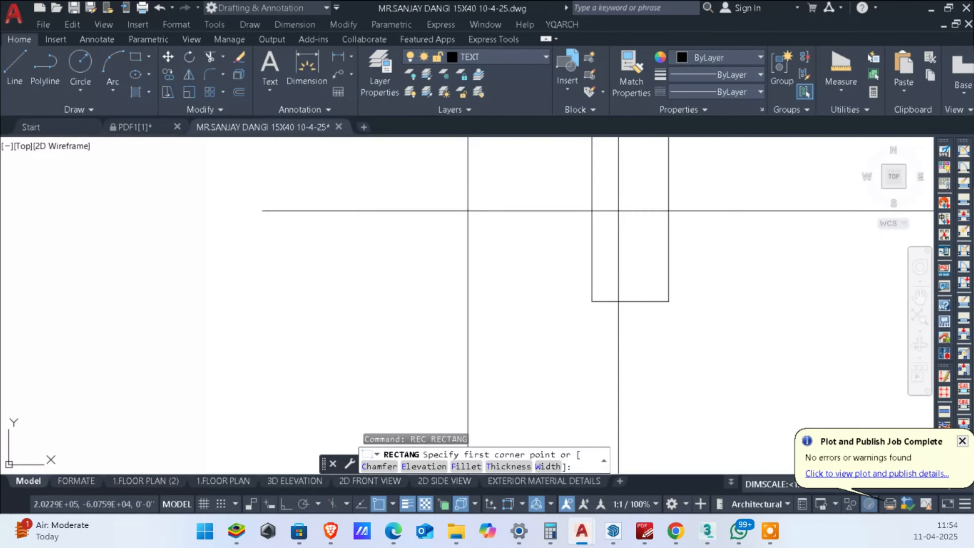
left_click(617, 207)
key("Escape")
key("Escape")
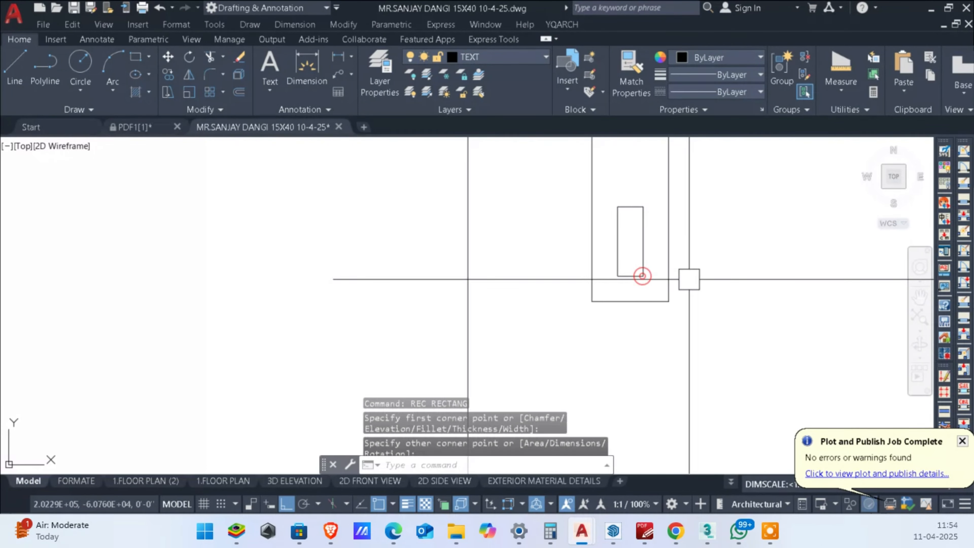
scroll(687, 278, "down", 3)
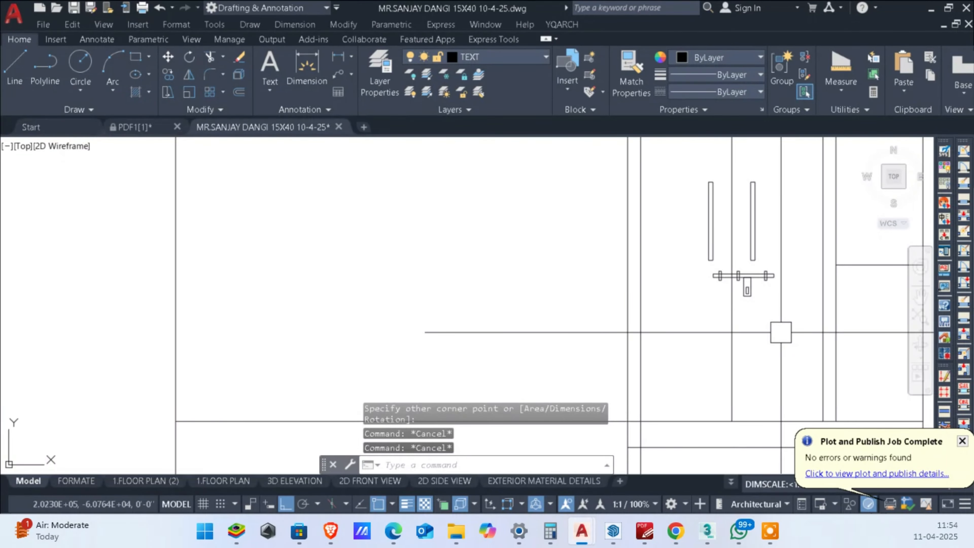
middle_click_drag(762, 328, 758, 360)
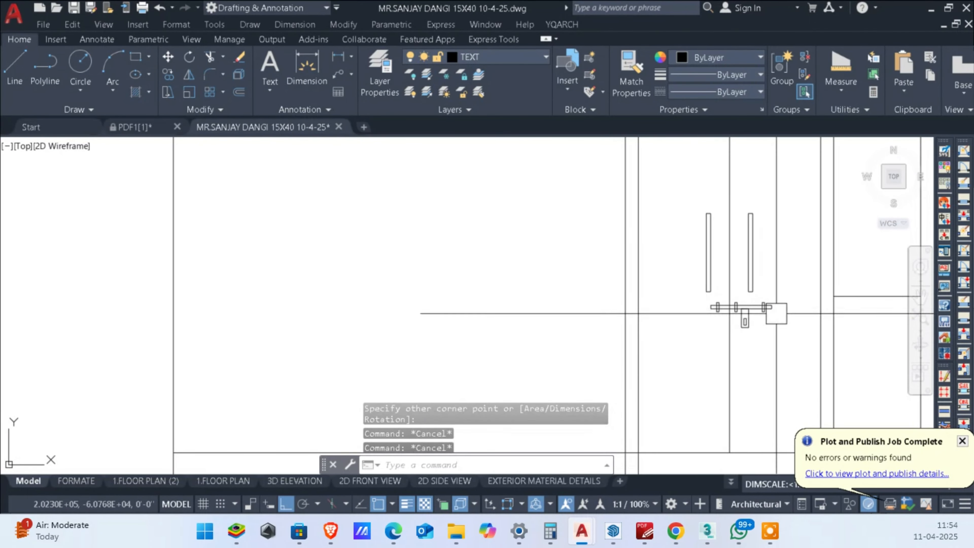
scroll(729, 316, "down", 4)
scroll(739, 310, "up", 6)
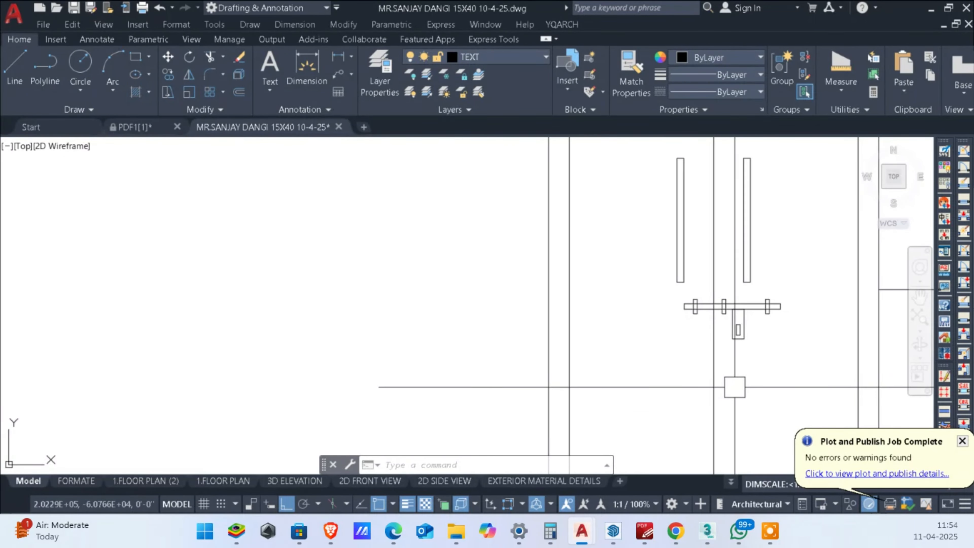
scroll(733, 371, "up", 2)
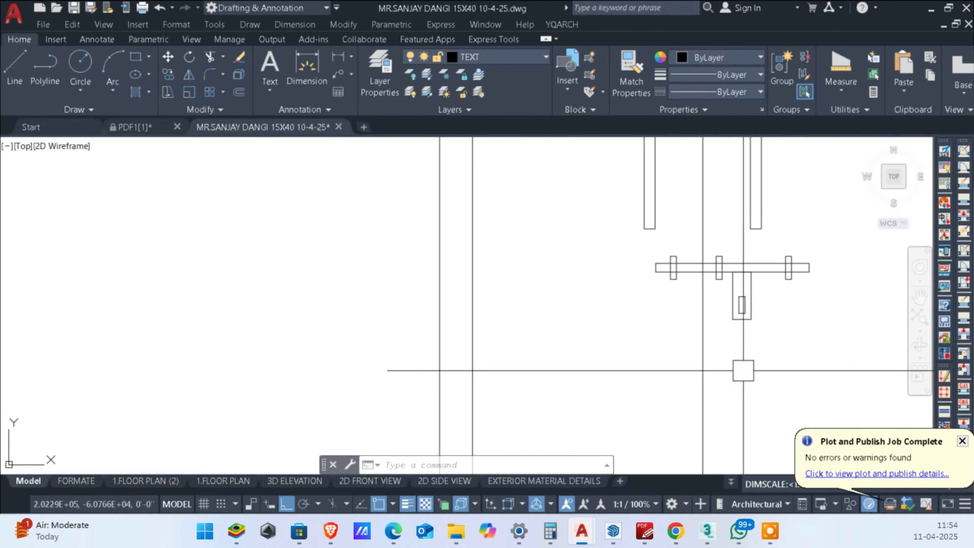
type("c")
key("Return")
scroll(729, 356, "up", 2)
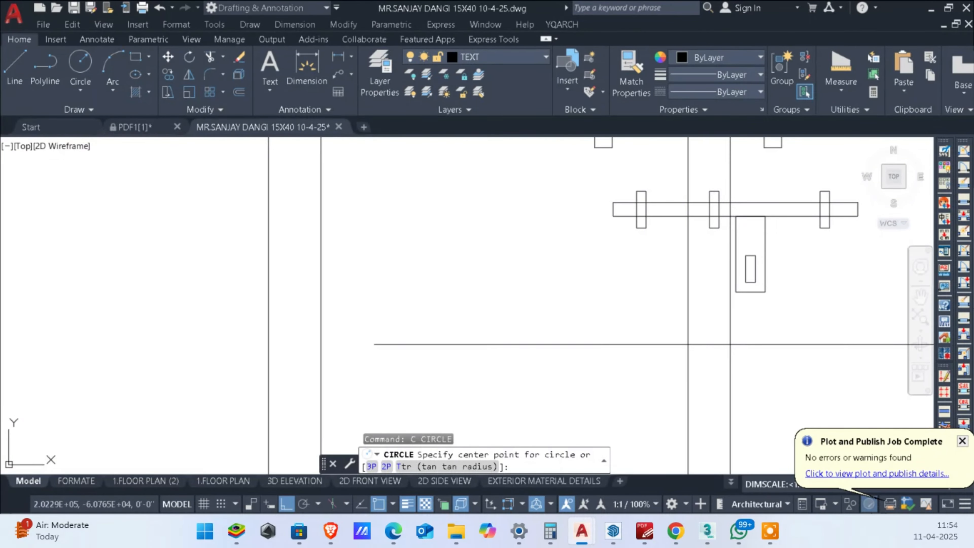
scroll(723, 409, "down", 3)
scroll(724, 272, "up", 2)
left_click(725, 318)
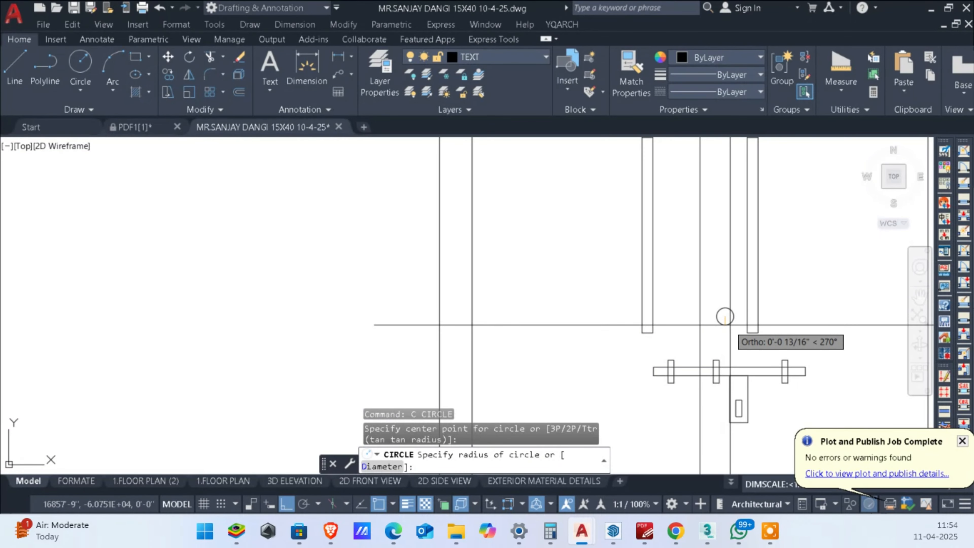
key("Escape")
Step: Draw a rectangle over the window opening beside the door, from the frame's upper right corner to the opening's lower right corner
scroll(725, 318, "down", 5)
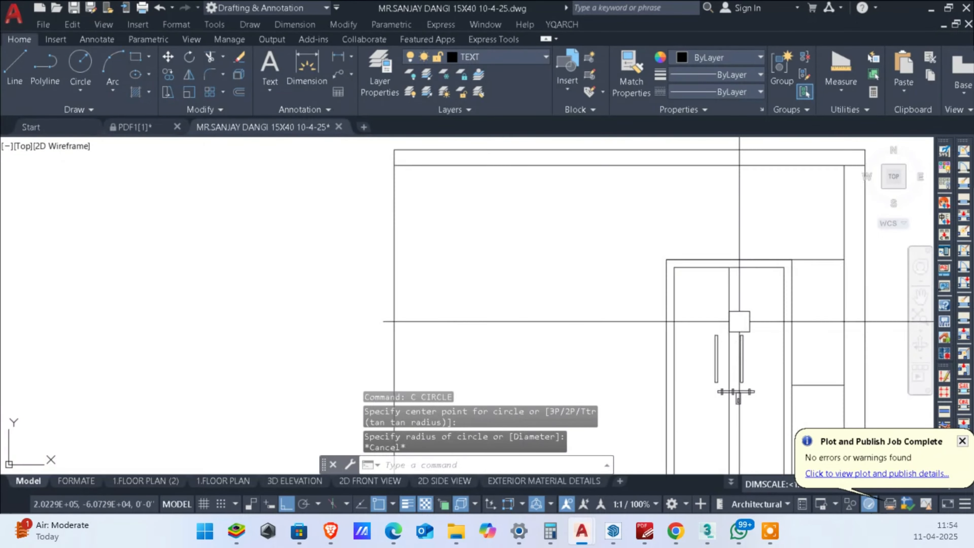
middle_click_drag(757, 371, 670, 361)
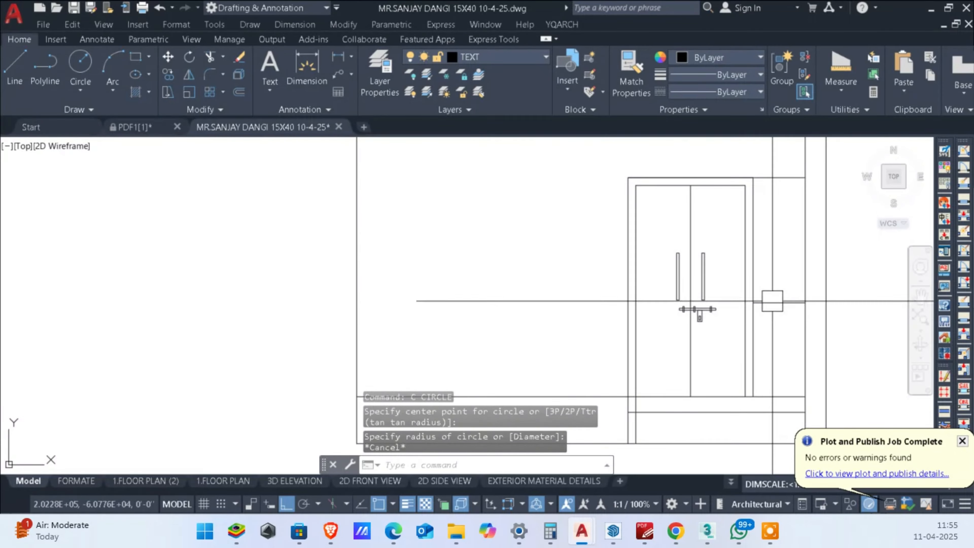
middle_click_drag(787, 262, 755, 302)
type("REC")
key("Return")
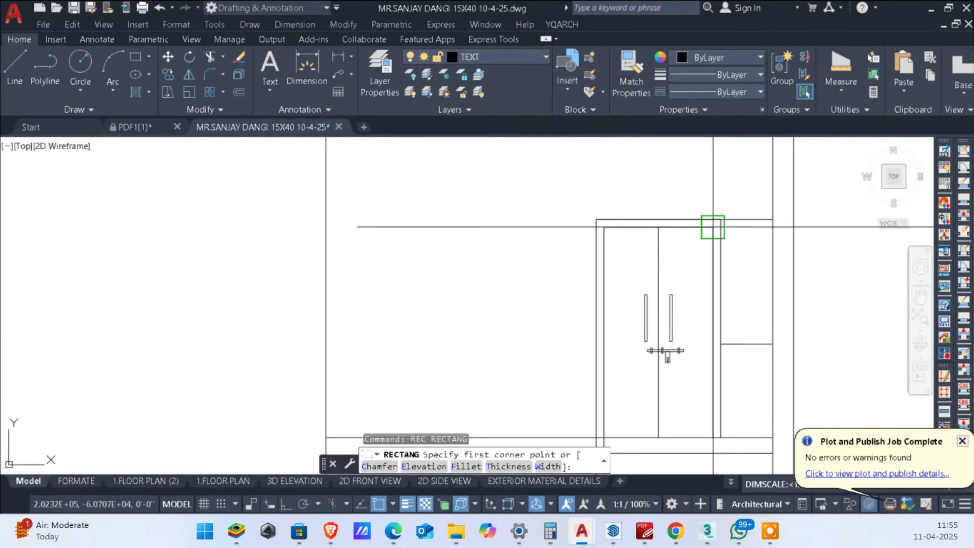
left_click(720, 219)
scroll(763, 336, "up", 2)
left_click(778, 349)
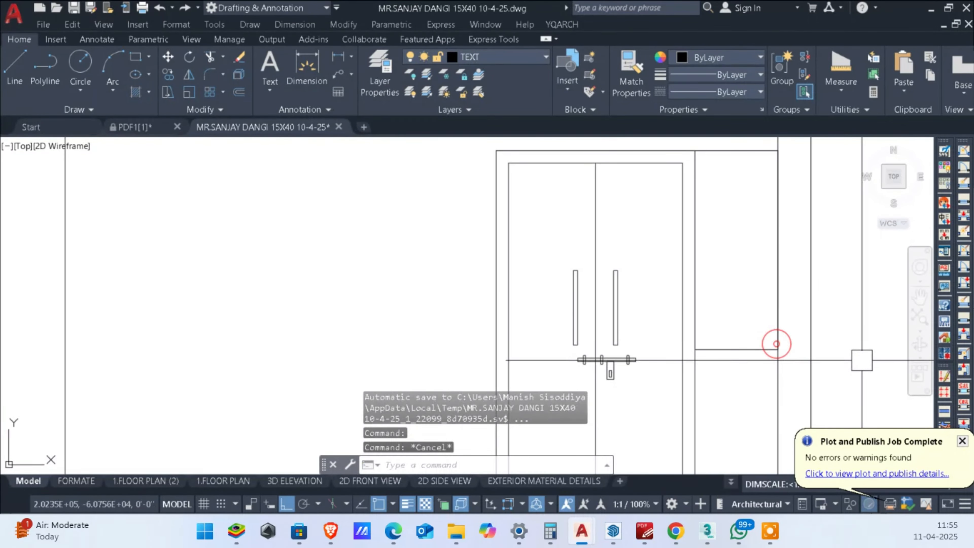
key("Escape")
key("Escape")
Step: Offset the window rectangle 2 inches inward to form its frame
type("o")
key("Return")
type("2")
key("Return")
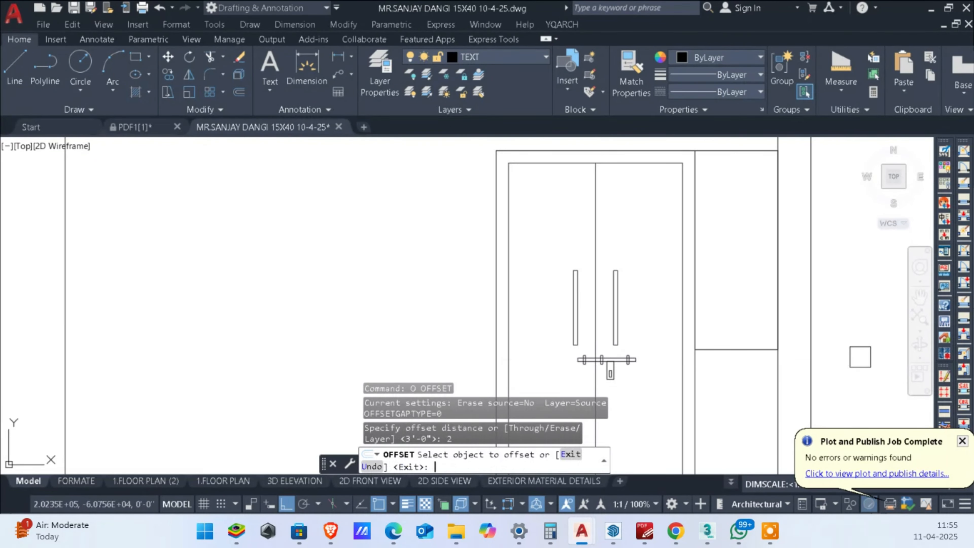
left_click(718, 148)
left_click(738, 267)
key("Escape")
key("Escape")
scroll(740, 273, "down", 4)
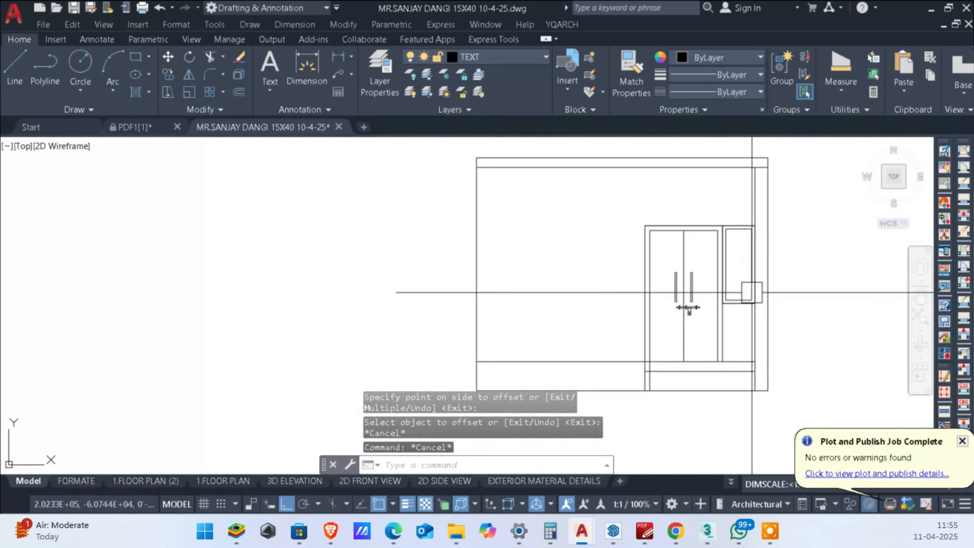
Step: Trim the door's outer jamb line where it crosses the threshold and delete its leftover piece below
scroll(721, 340, "down", 4)
mouse_move(750, 292)
middle_mouse_down()
mouse_move(720, 341)
mouse_move(770, 302)
mouse_move(778, 281)
middle_mouse_up()
scroll(720, 341, "up", 4)
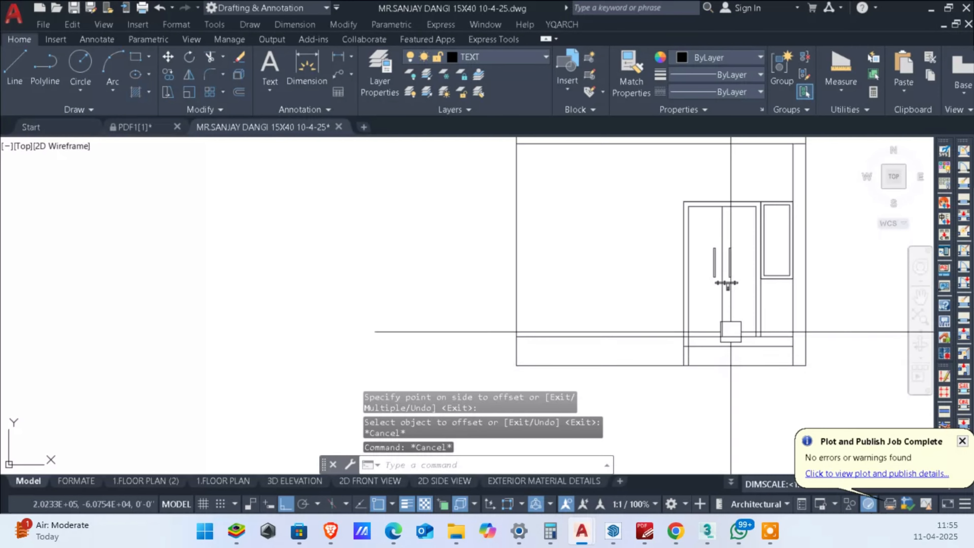
scroll(731, 331, "up", 5)
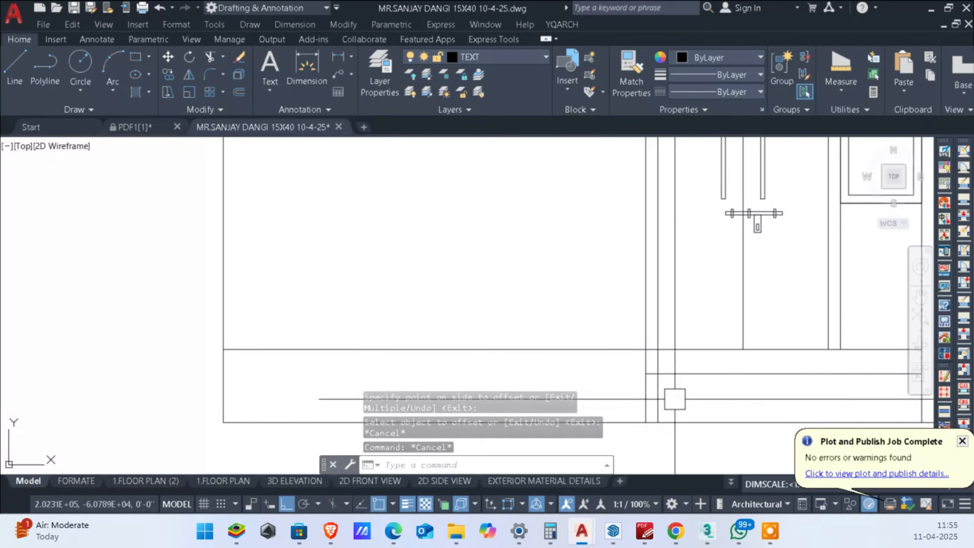
scroll(674, 399, "up", 2)
type("tr")
key("Return")
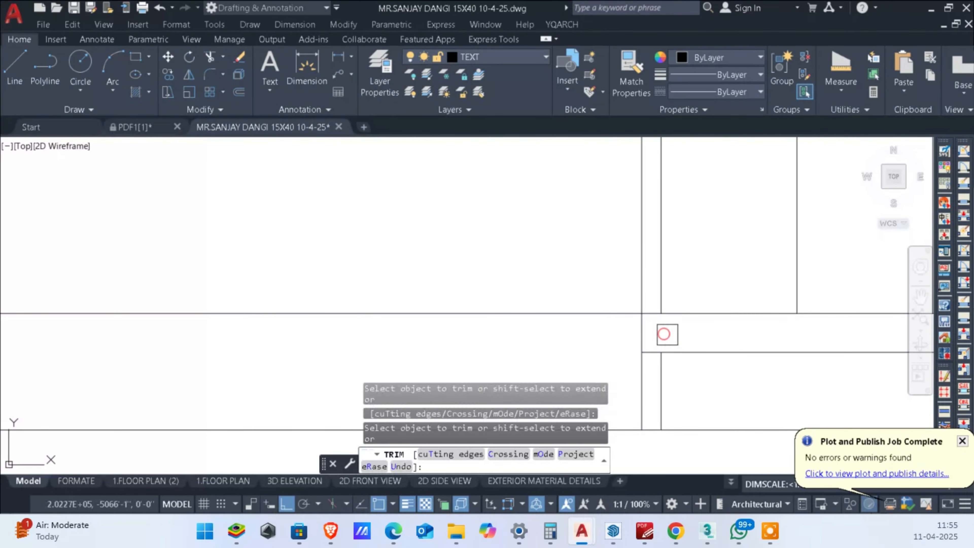
key("Escape")
left_click(660, 377)
key("Delete")
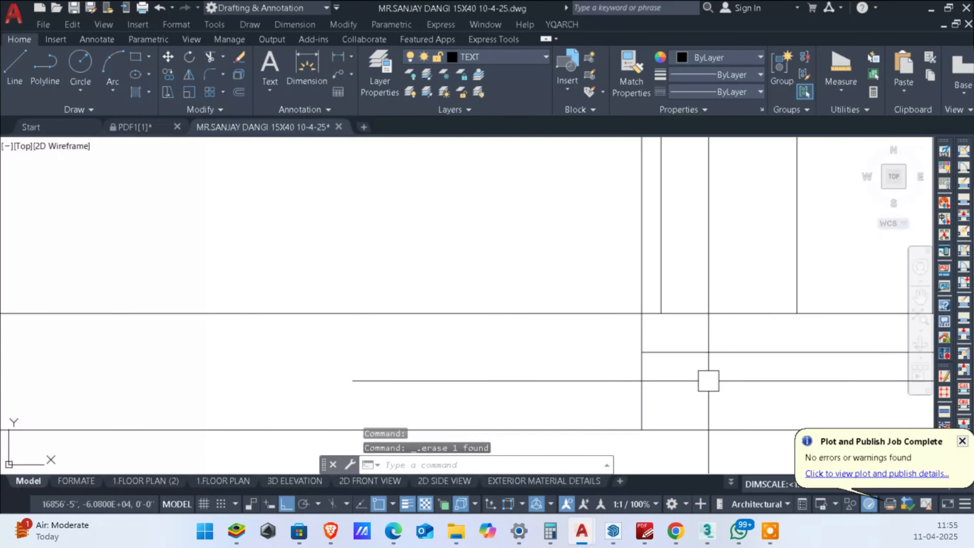
scroll(728, 345, "down", 4)
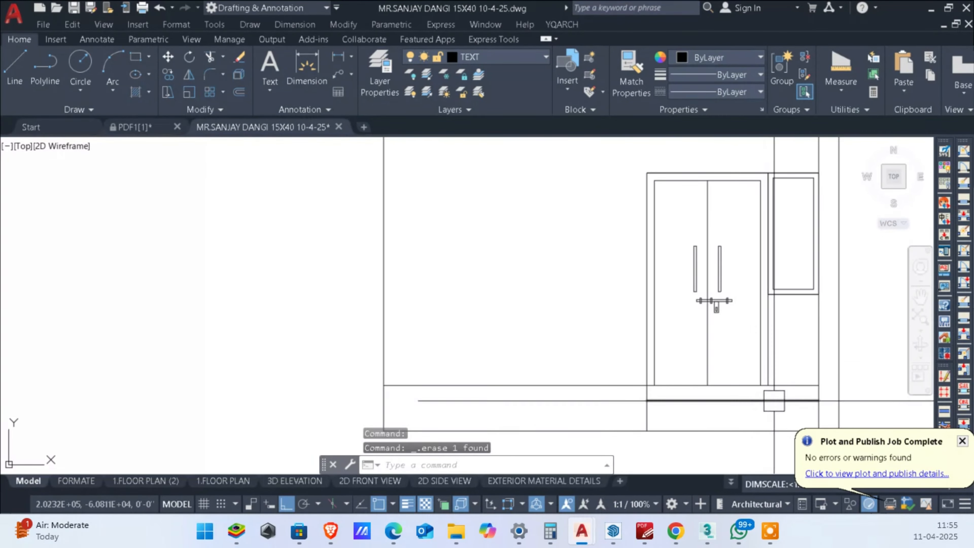
scroll(735, 393, "down", 2)
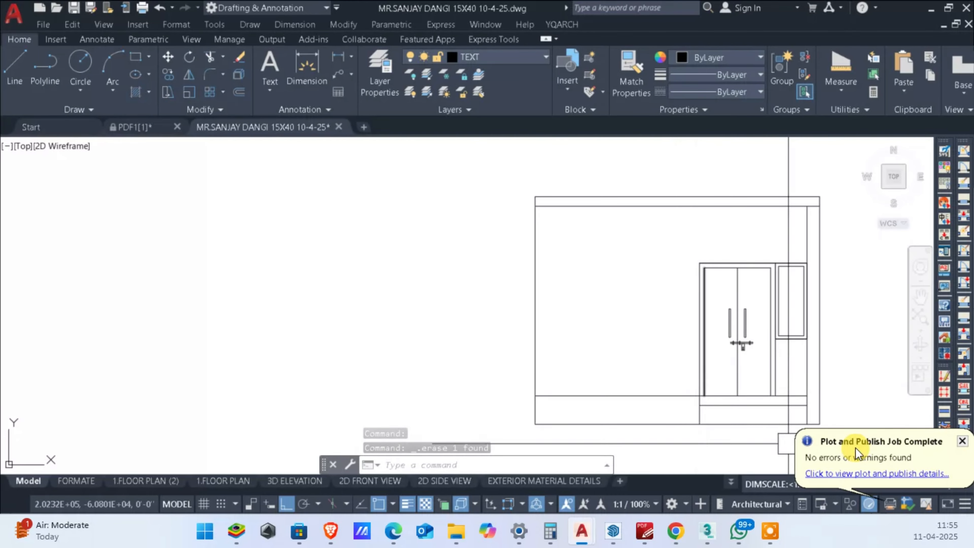
scroll(816, 293, "up", 4)
scroll(827, 293, "down", 4)
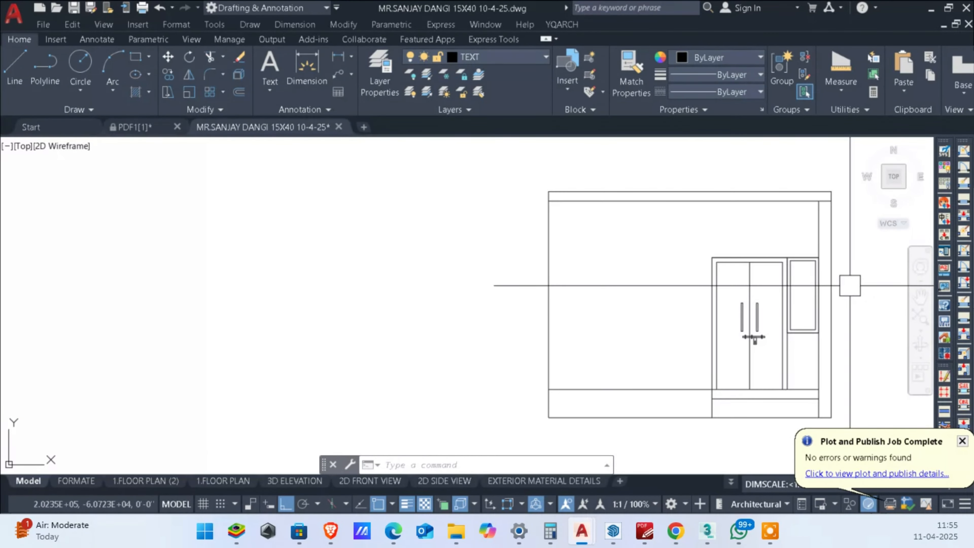
middle_click_drag(848, 283, 865, 274)
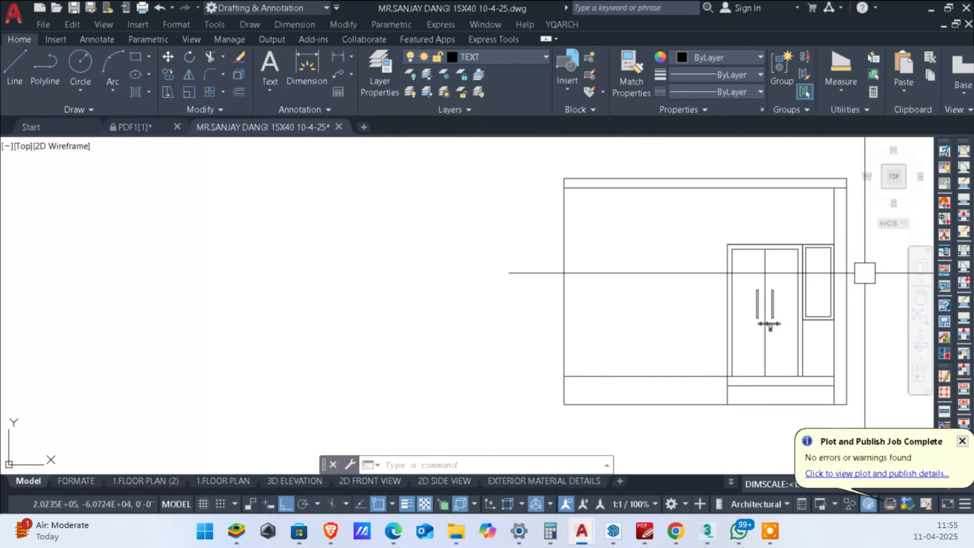
middle_click_drag(717, 331, 768, 302)
middle_click_drag(816, 321, 670, 340)
scroll(697, 294, "down", 4)
scroll(695, 207, "up", 6)
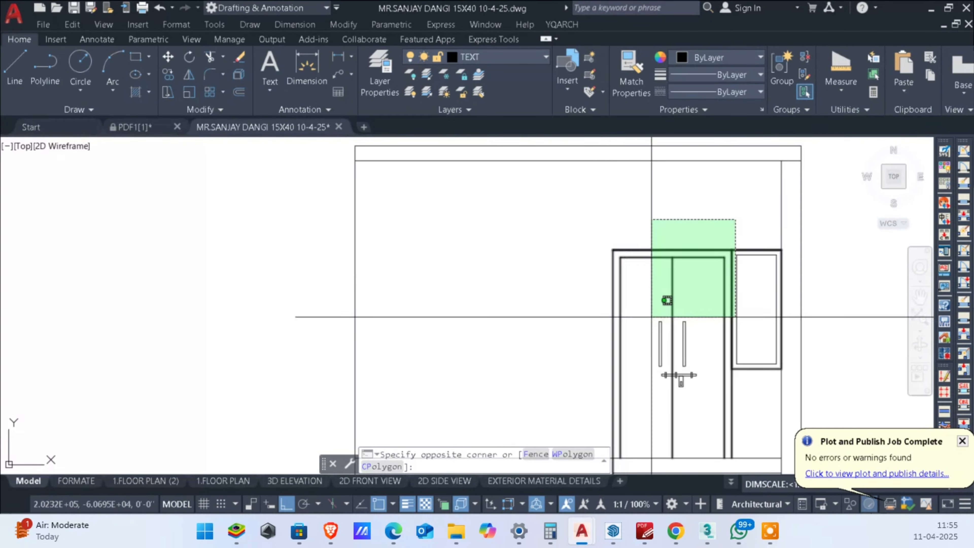
left_click(619, 319)
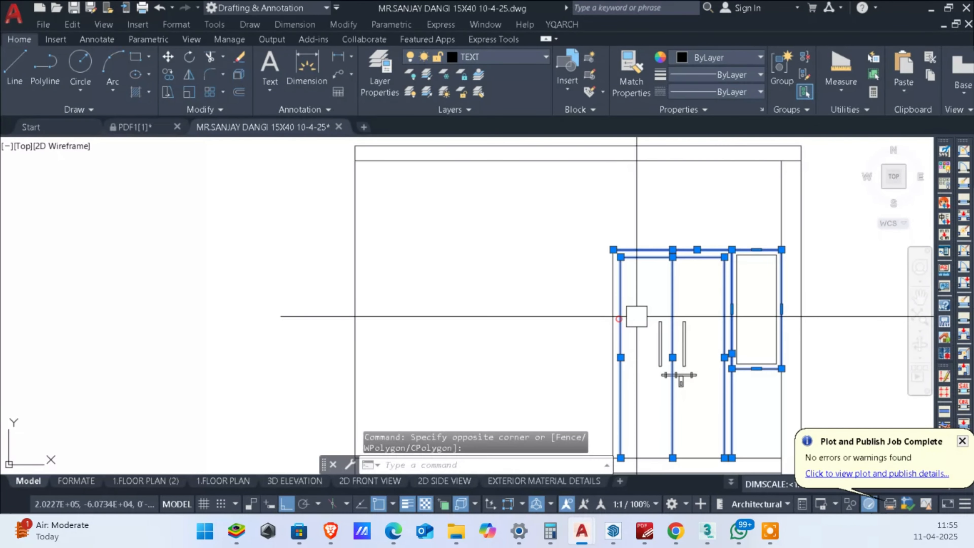
left_click(721, 217)
left_click(578, 312)
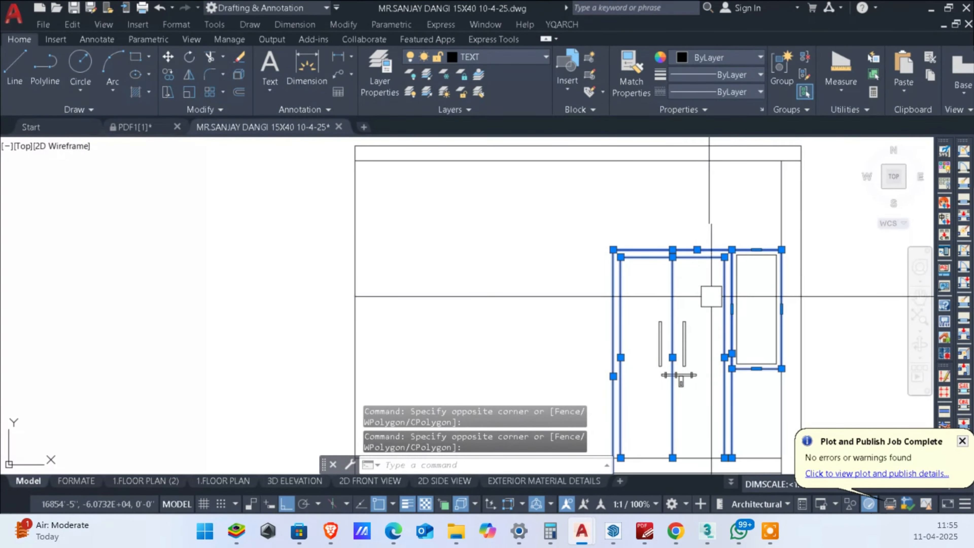
left_click(801, 212)
key("Escape")
key("Escape")
Step: Combine the double door, its hardware and the adjoining window into a single block
left_click(765, 233)
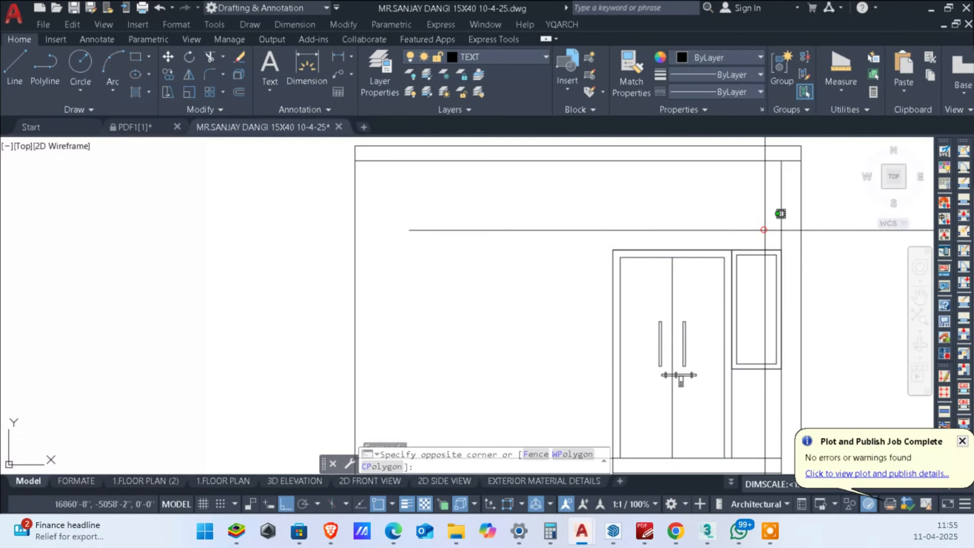
left_click(561, 400)
key("Return")
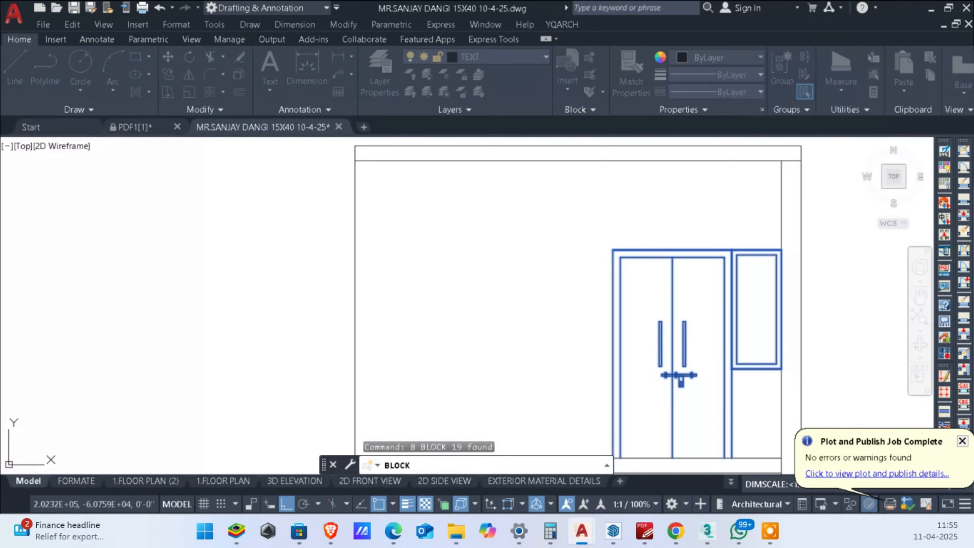
key("Return")
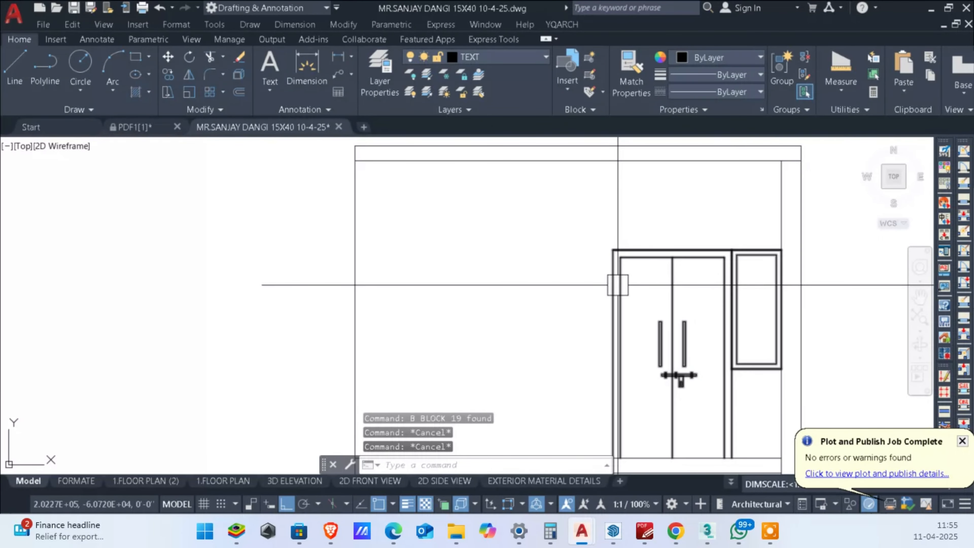
Step: Draw a vertical line from the door frame's upper left corner up to the underside of the roof slab
type("l")
key("Return")
left_click(613, 250)
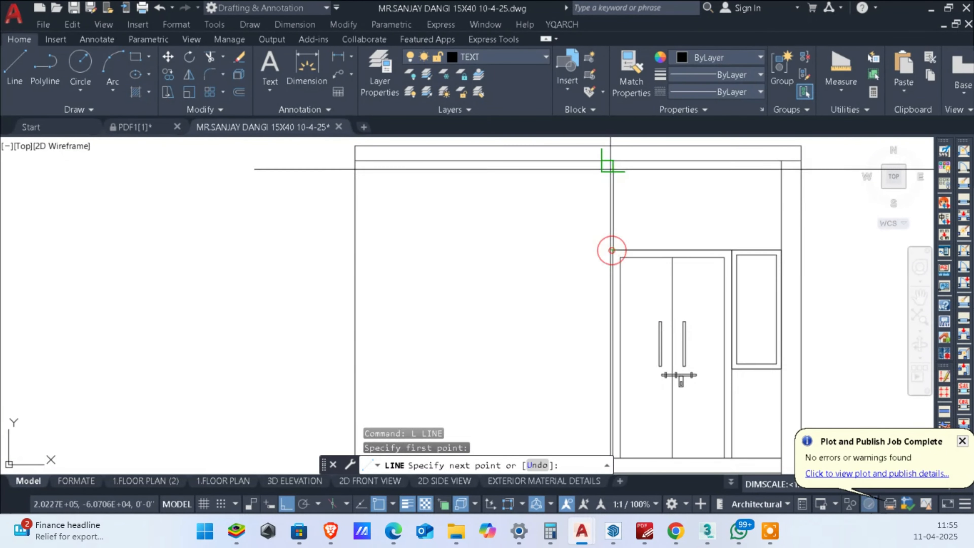
left_click(613, 161)
key("Escape")
key("Escape")
Step: Hide the door and window block in the front elevation
scroll(665, 258, "down", 8)
scroll(675, 160, "up", 2)
middle_click_drag(674, 161, 659, 198)
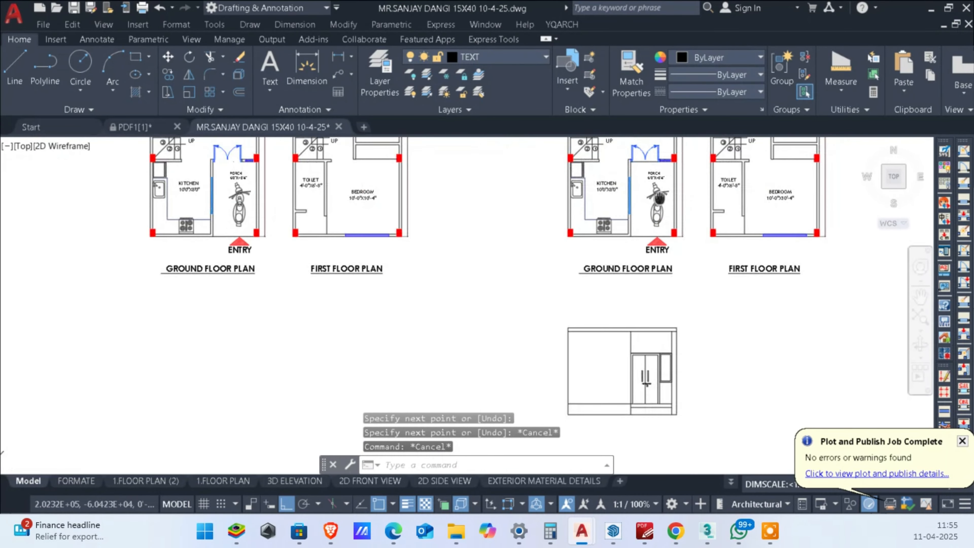
scroll(630, 279, "up", 5)
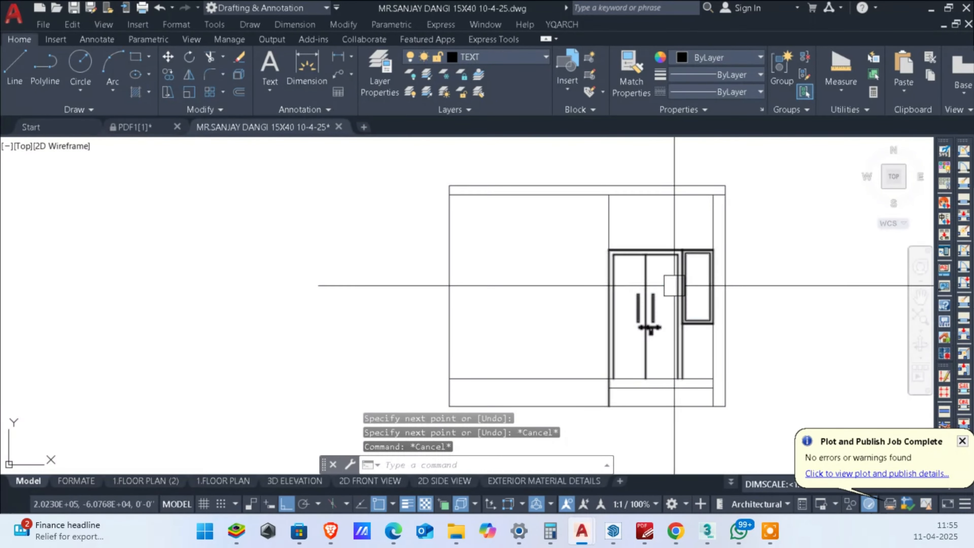
left_click(669, 290)
right_click(670, 290)
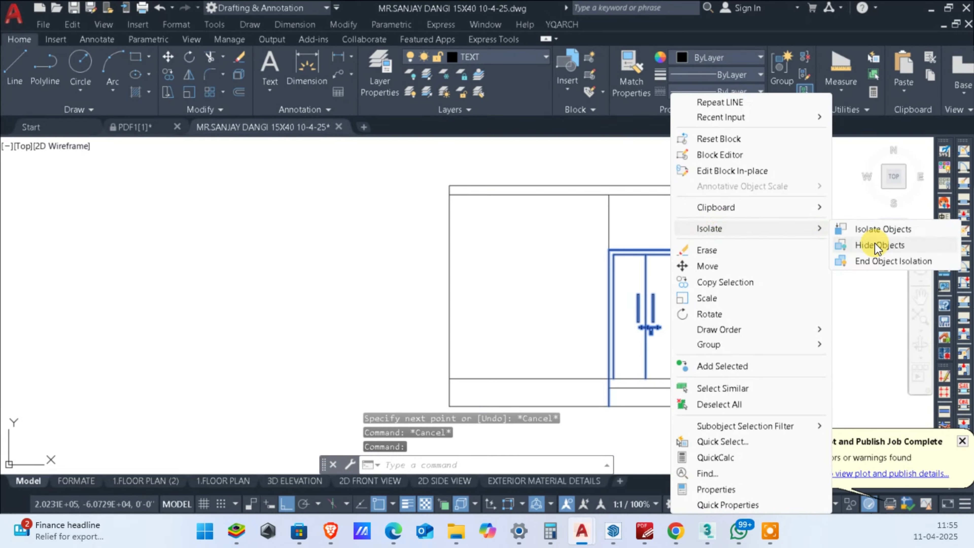
left_click(874, 245)
Step: Extend the vertical line at the porch's left edge down past the threshold to the ground line
type("TR")
key("Return")
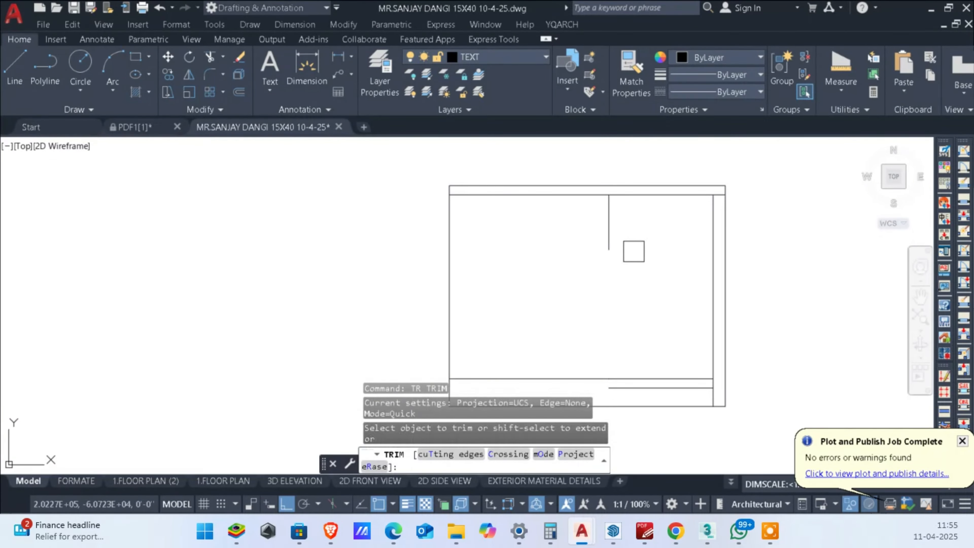
left_click_drag(634, 251, 563, 250, "shift")
left_click_drag(650, 235, 535, 242, "shift")
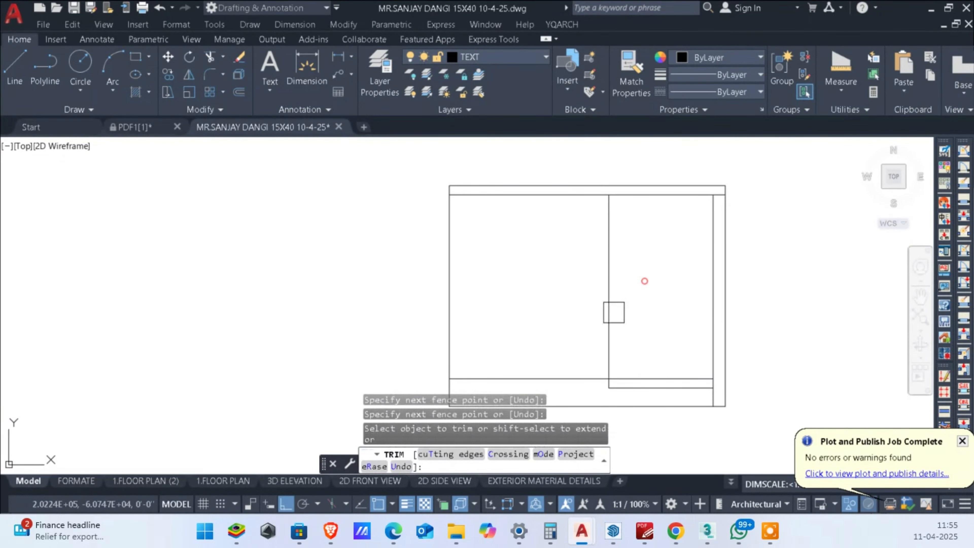
key("Escape")
Step: Offset the porch's lower threshold line 6' upward
scroll(656, 386, "up", 1)
scroll(656, 379, "down", 1)
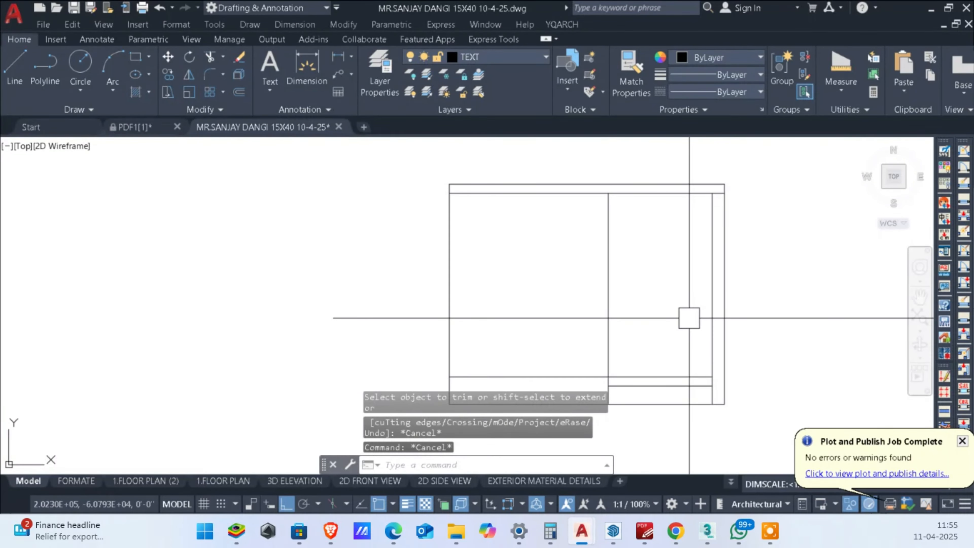
key("Return")
type("6'")
key("Return")
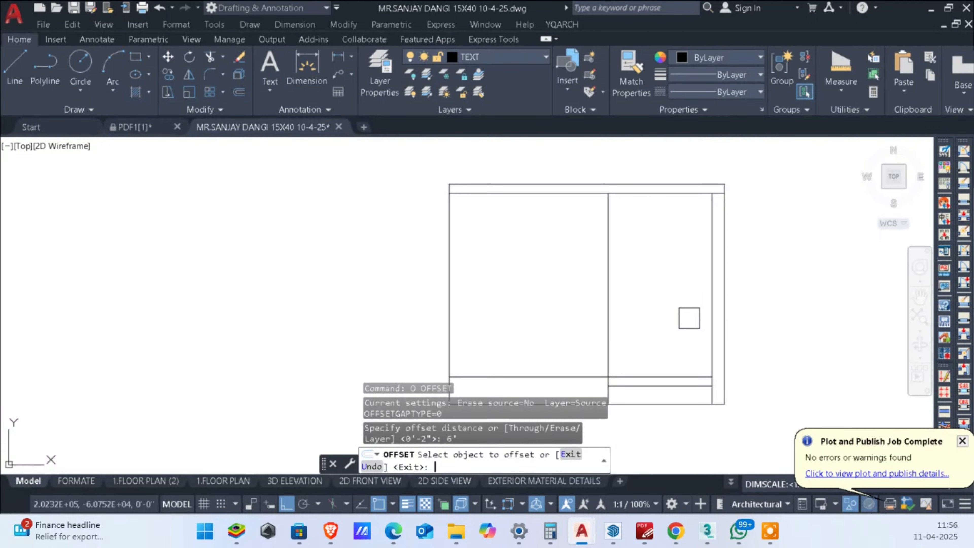
left_click(670, 386)
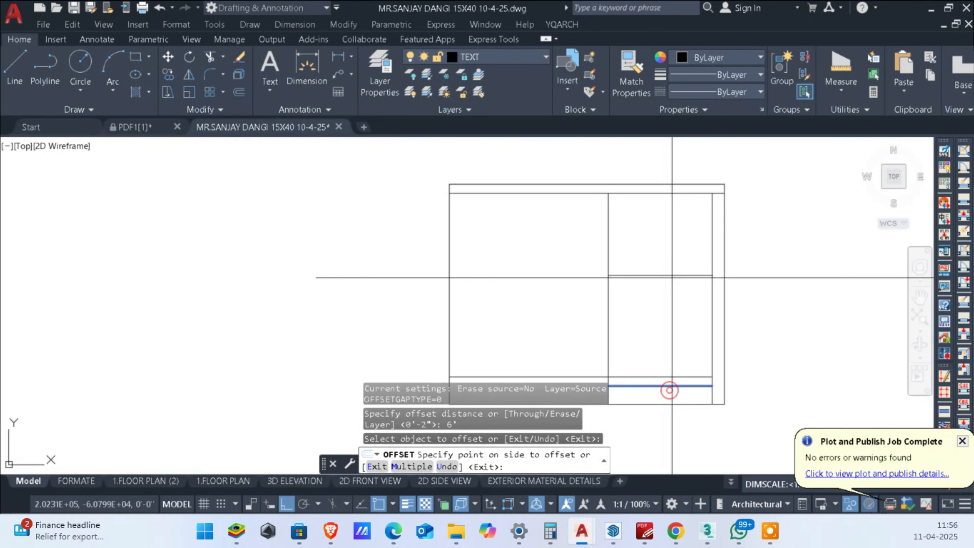
left_click(669, 276)
key("Escape")
key("Escape")
key("Escape")
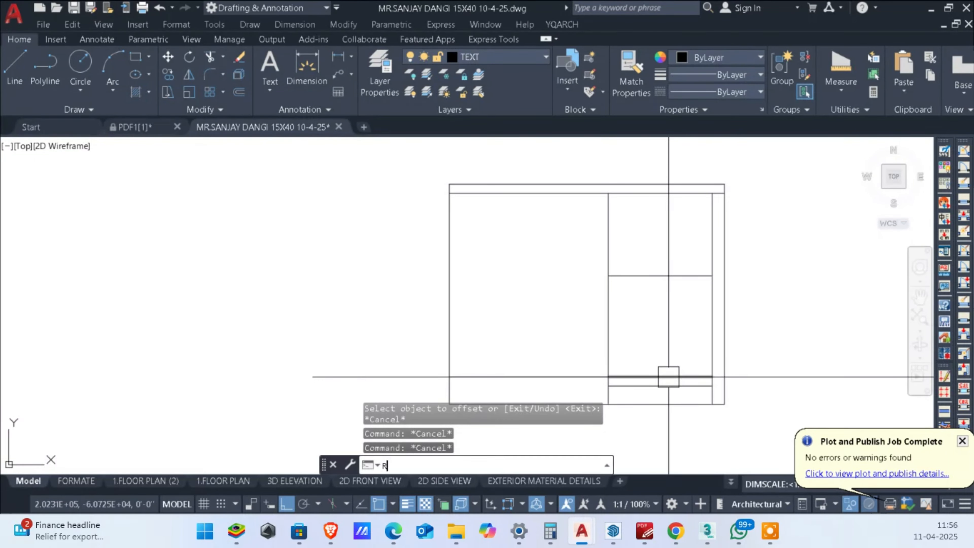
Step: Draw a rectangle across the porch opening, from the offset line's left end to the lower threshold line's right end
type("REC")
key("Return")
left_click(608, 276)
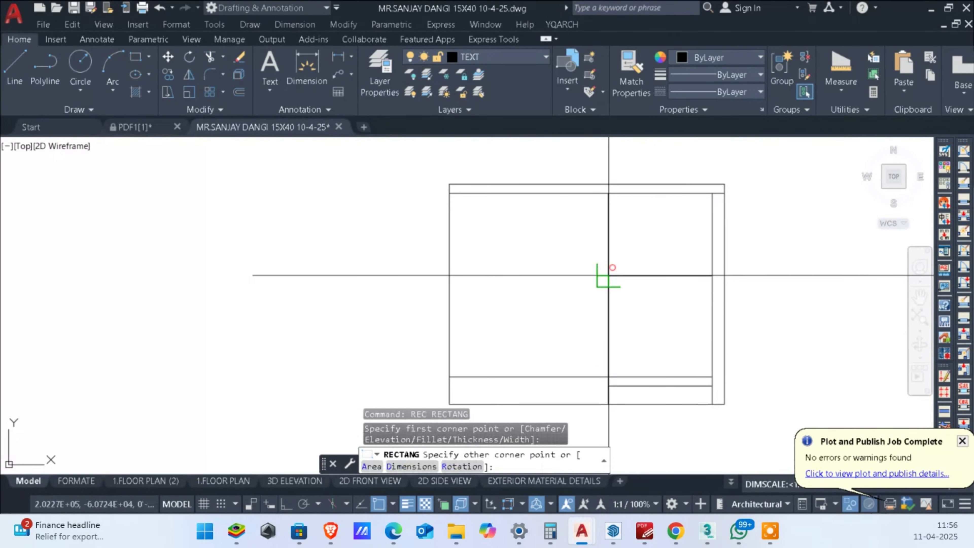
left_click(712, 386)
key("Escape")
key("Escape")
key("Escape")
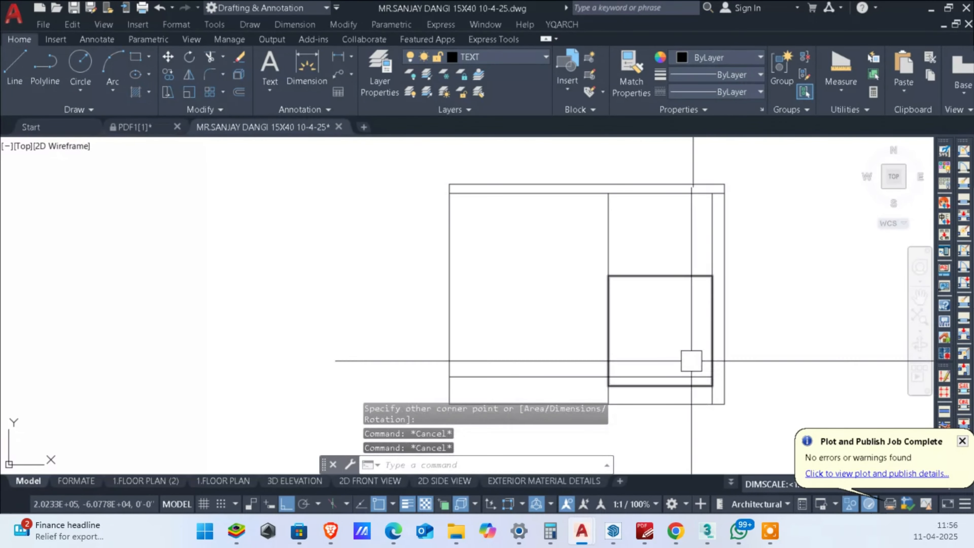
Step: Offset the porch rectangle 3 inches inward to form a frame
type("O")
key("Return")
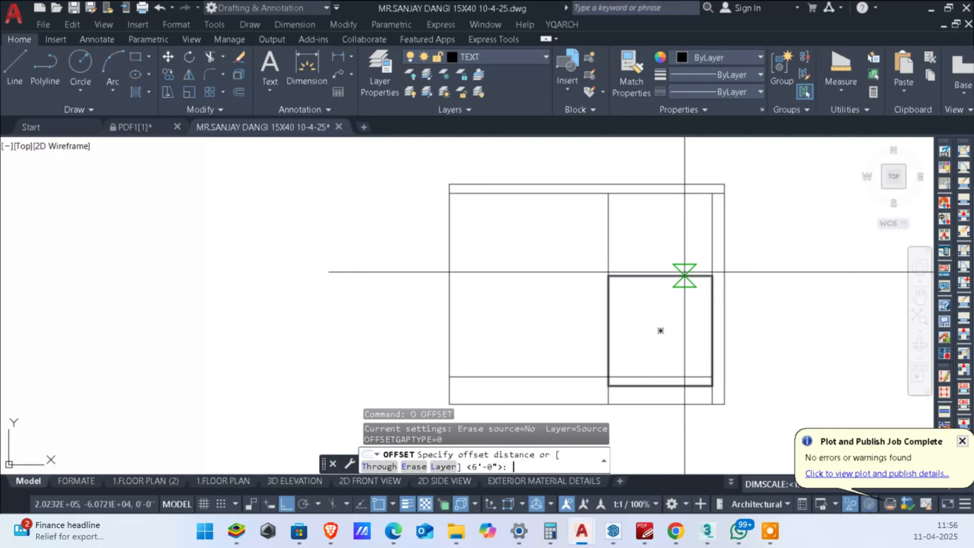
type("3")
key("Return")
left_click(669, 275)
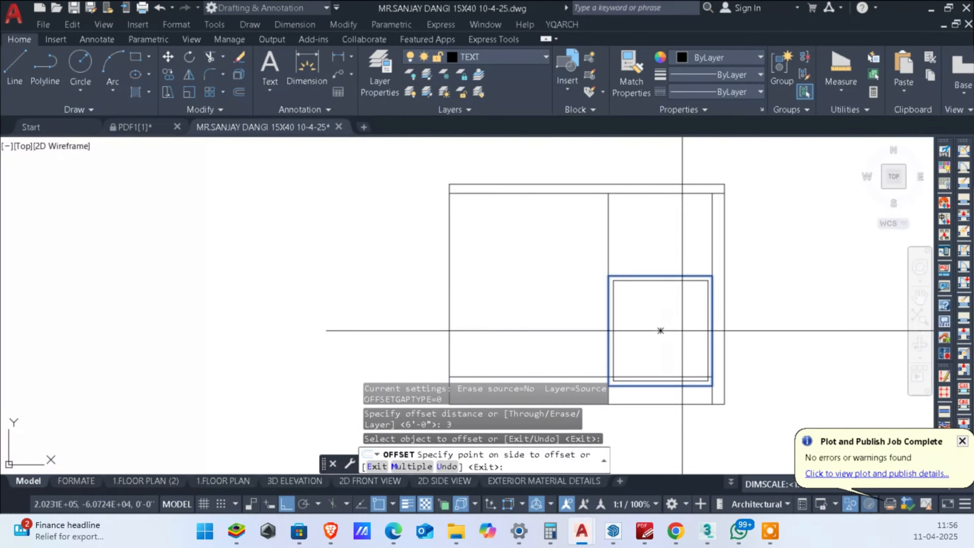
left_click(681, 330)
key("Escape")
key("Escape")
Step: Draw a vertical centre line through the porch frame from its top edge to its bottom edge
middle_click_drag(663, 324, 712, 304)
scroll(712, 304, "up", 2)
type("L")
key("Return")
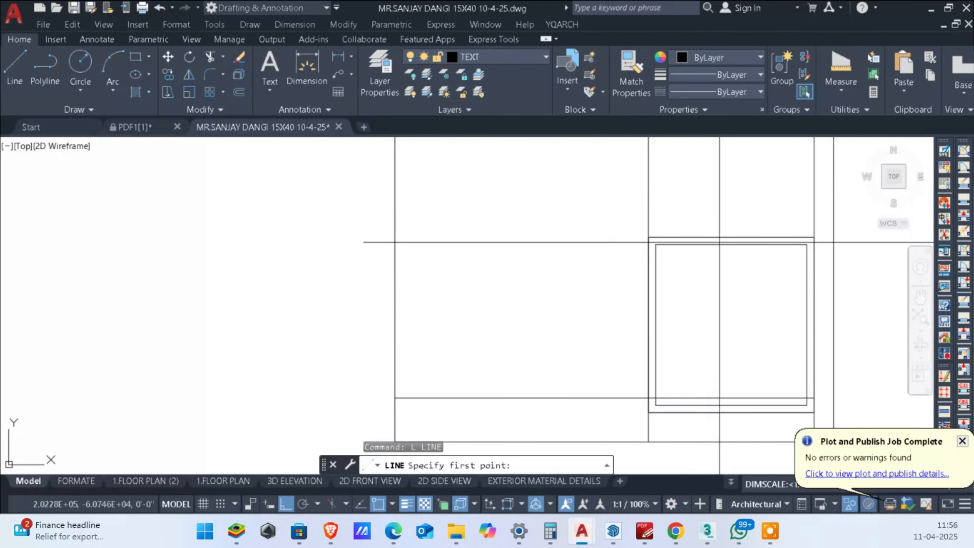
left_click(731, 324)
scroll(742, 432, "up", 2)
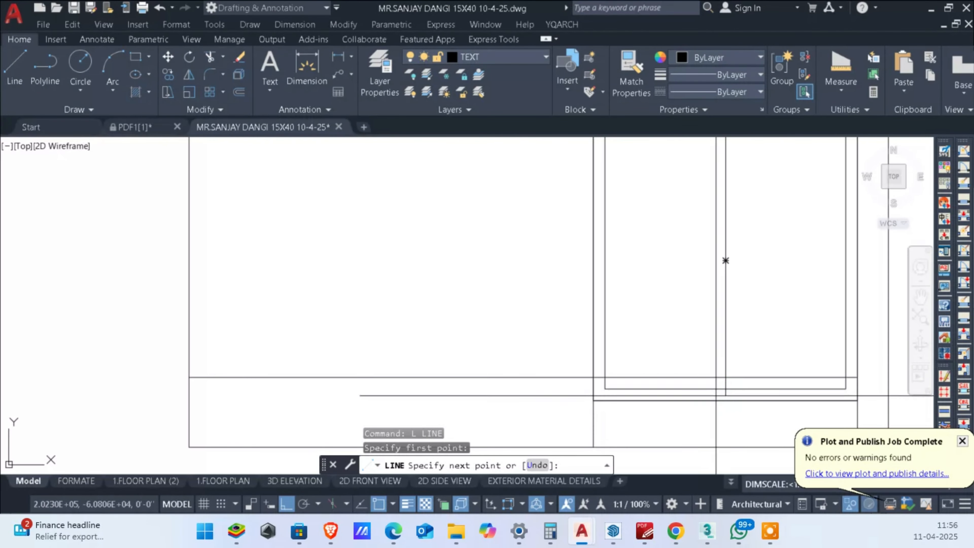
key("Escape")
key("Escape")
Step: Move the porch frame with its centre line horizontally to the empty space right of the elevation
scroll(721, 402, "down", 3)
left_click(734, 300)
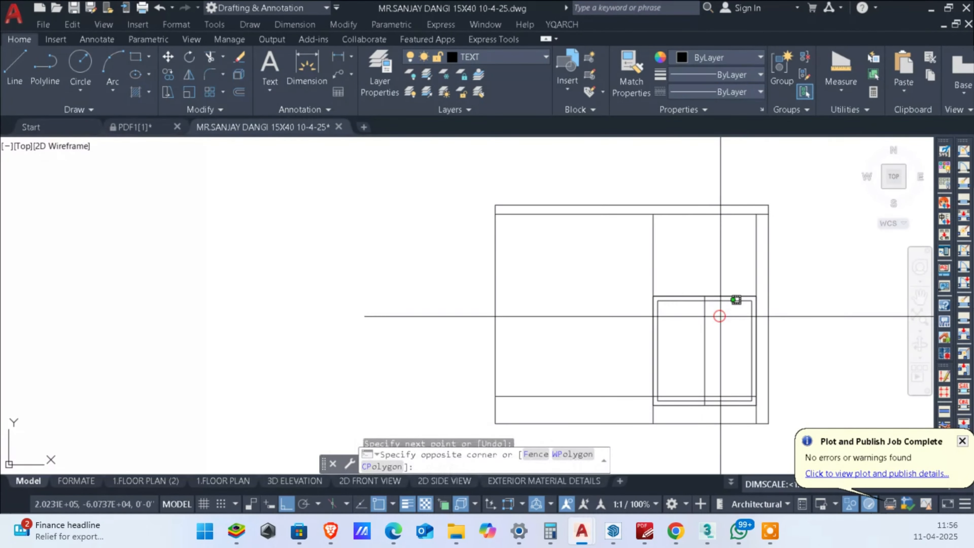
left_click(684, 266)
type("M")
key("Return")
scroll(610, 303, "down", 4)
left_click(696, 312)
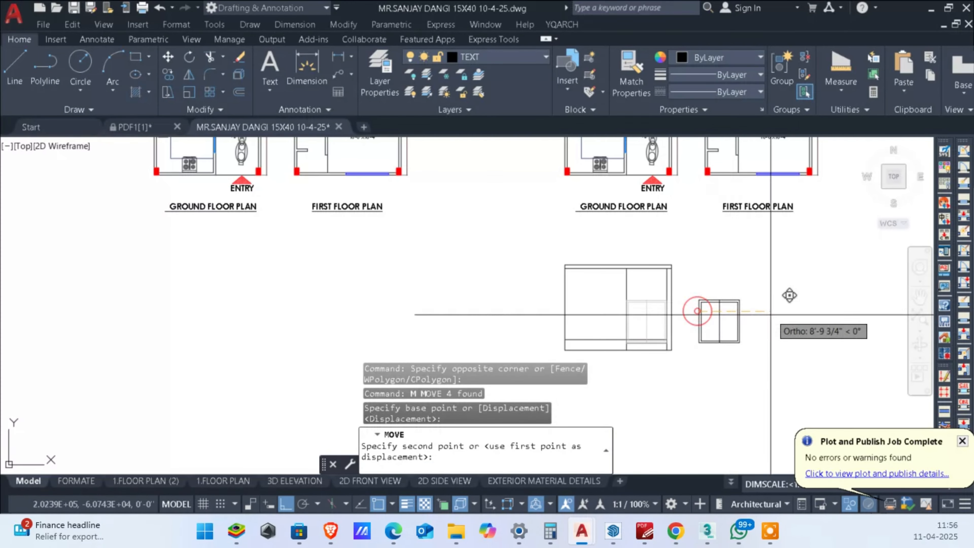
key("Escape")
key("Escape")
Step: Offset the frame's vertical centre line 3 inches to both sides
scroll(796, 333, "up", 4)
type("o")
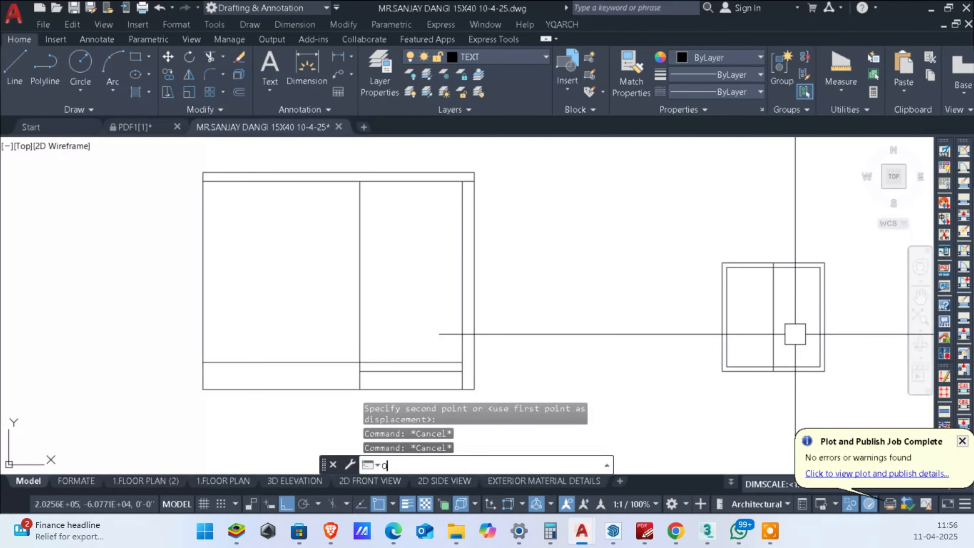
key("Return")
type("3")
key("Return")
left_click(778, 311)
left_click(651, 315)
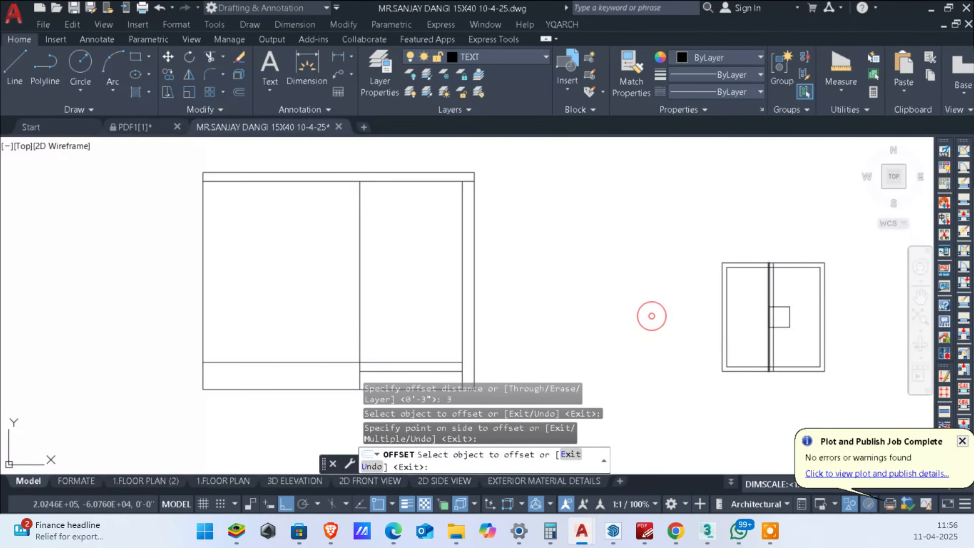
key("Escape")
key("Escape")
scroll(786, 294, "up", 6)
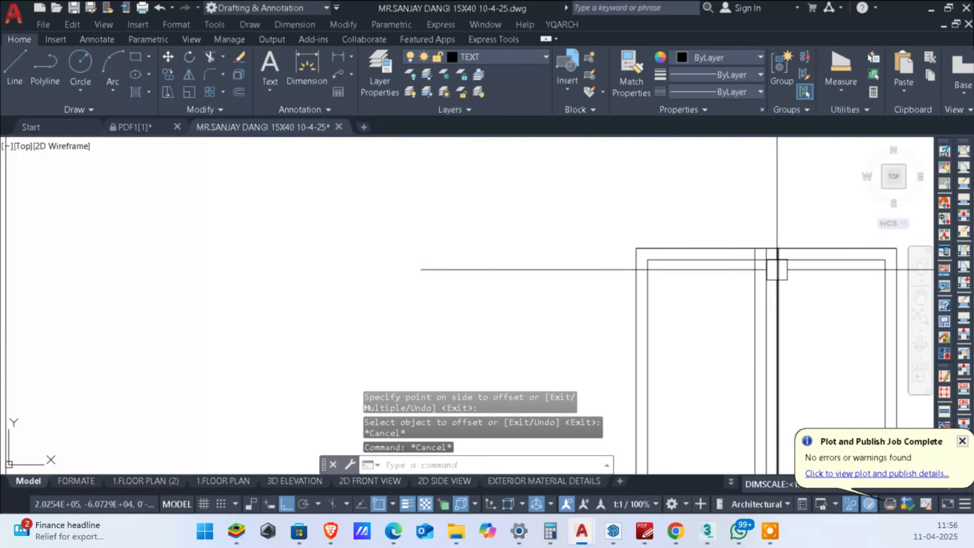
Step: Offset the gate frame's vertical centre line 0.2 inch to its left to form a narrow gap
type("o")
key("Return")
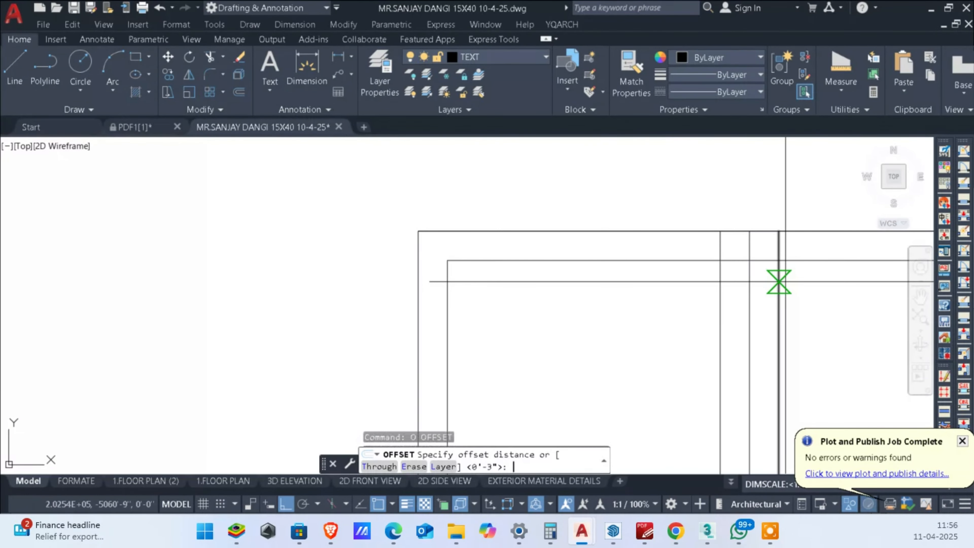
type(".2")
key("Return")
scroll(730, 285, "up", 3)
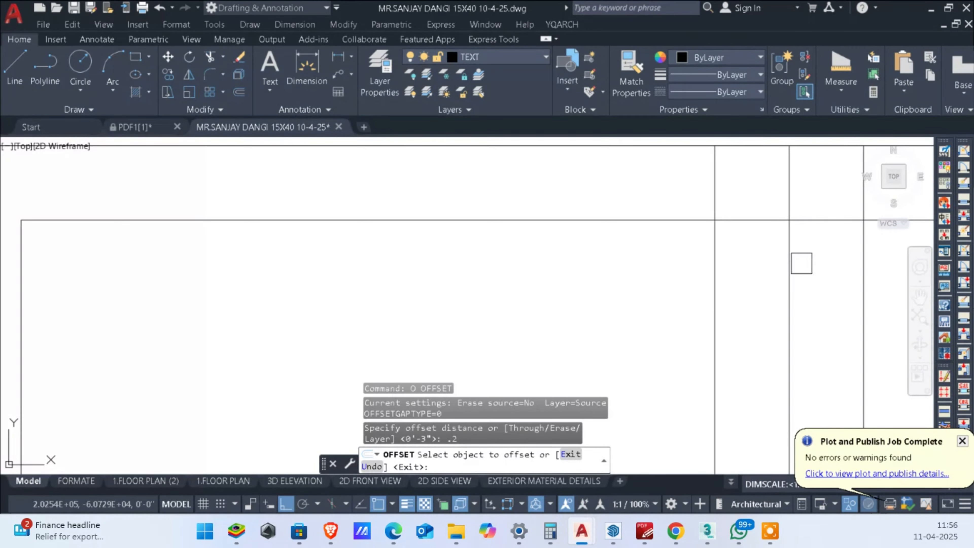
left_click(789, 263)
left_click(781, 261)
key("Escape")
scroll(790, 238, "up", 6)
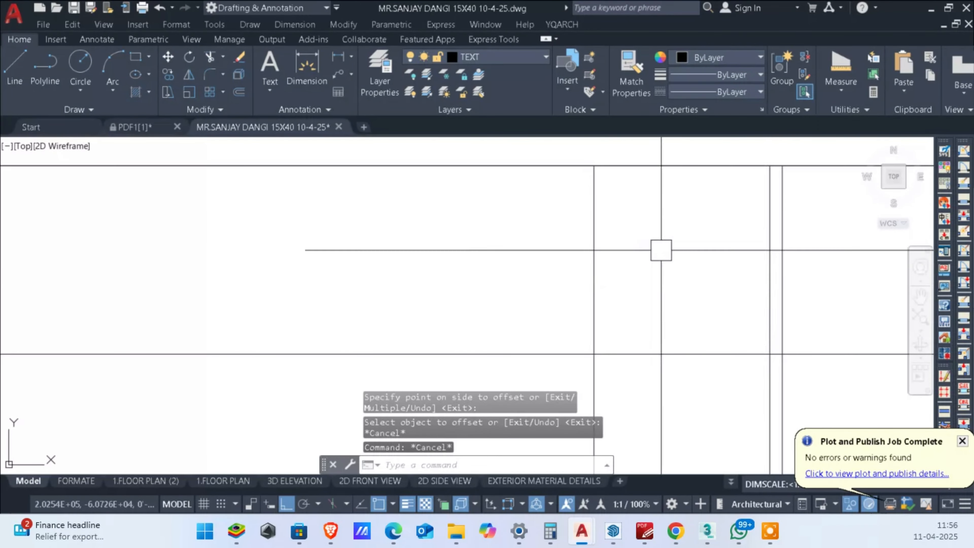
Step: Trim the frame's upper edges between the two closely spaced centre lines
type("tr")
key("Return")
scroll(724, 270, "up", 3)
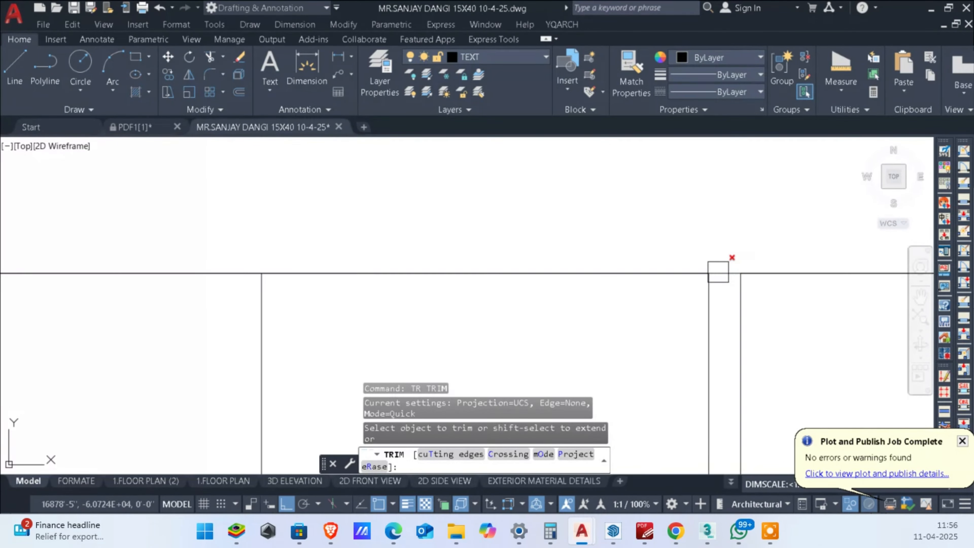
scroll(722, 273, "up", 4)
left_click(722, 272)
scroll(735, 221, "down", 4)
left_click(730, 233)
left_click_drag(735, 204, 735, 295)
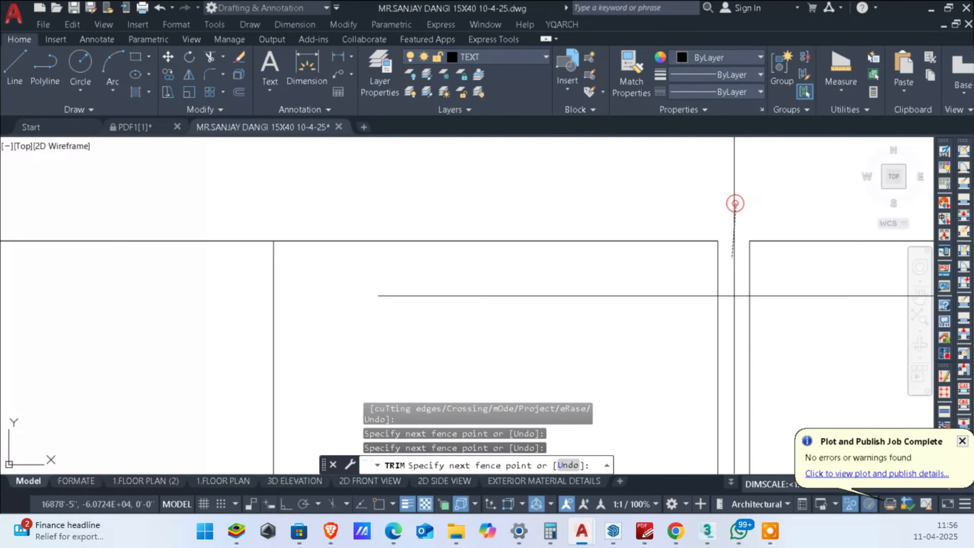
scroll(734, 295, "down", 6)
middle_click_drag(737, 326, 756, 179)
Step: Trim the frame's lower edges between the two closely spaced centre lines to separate the gate leaves
scroll(755, 178, "down", 4)
scroll(745, 392, "up", 2)
middle_click_drag(745, 391, 778, 189)
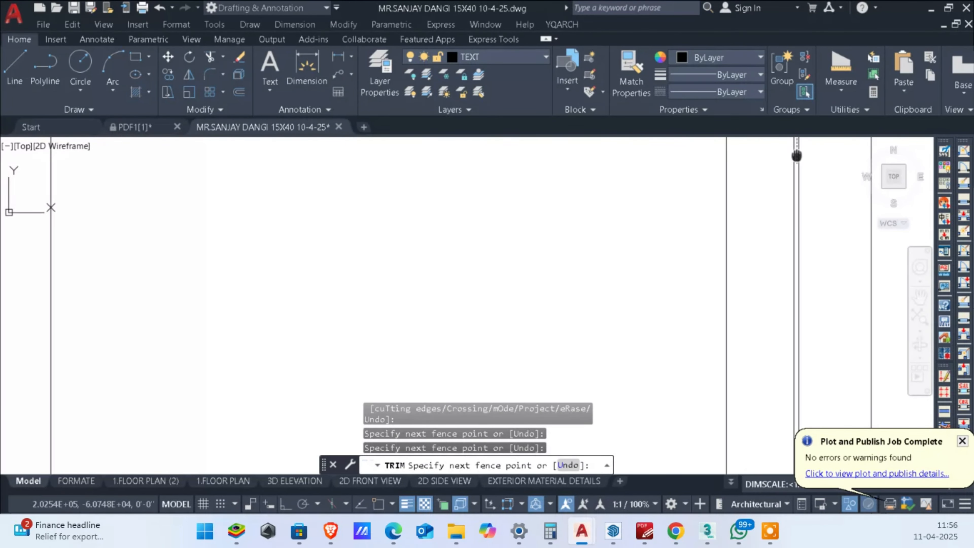
middle_click_drag(797, 389, 785, 182)
scroll(785, 183, "down", 4)
scroll(777, 412, "up", 5)
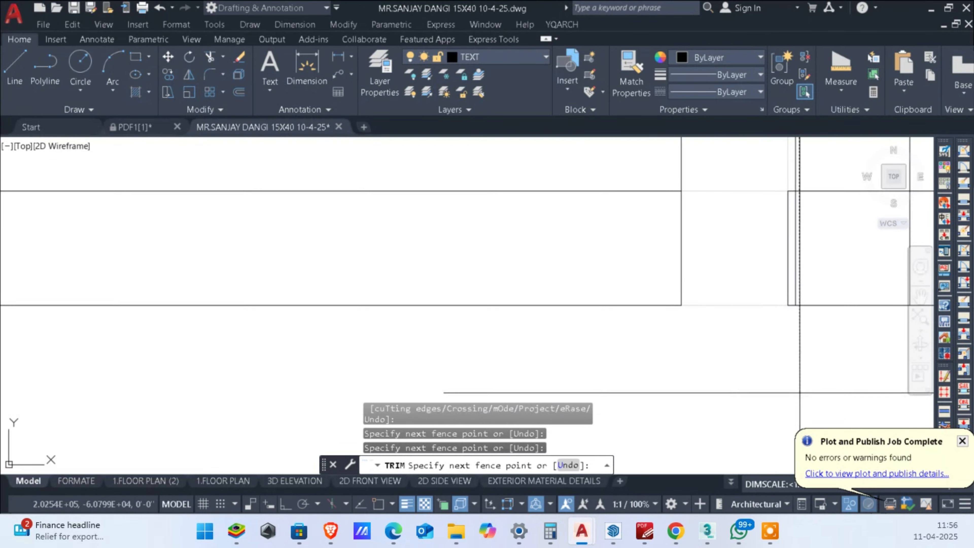
scroll(793, 326, "up", 2)
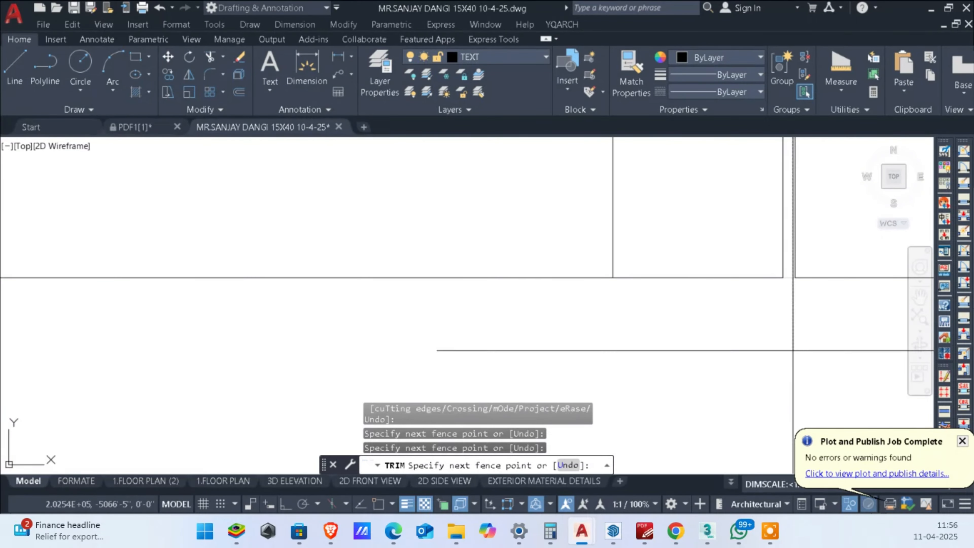
key("Return")
scroll(789, 348, "down", 3)
scroll(808, 272, "up", 4)
key("Escape")
key("Escape")
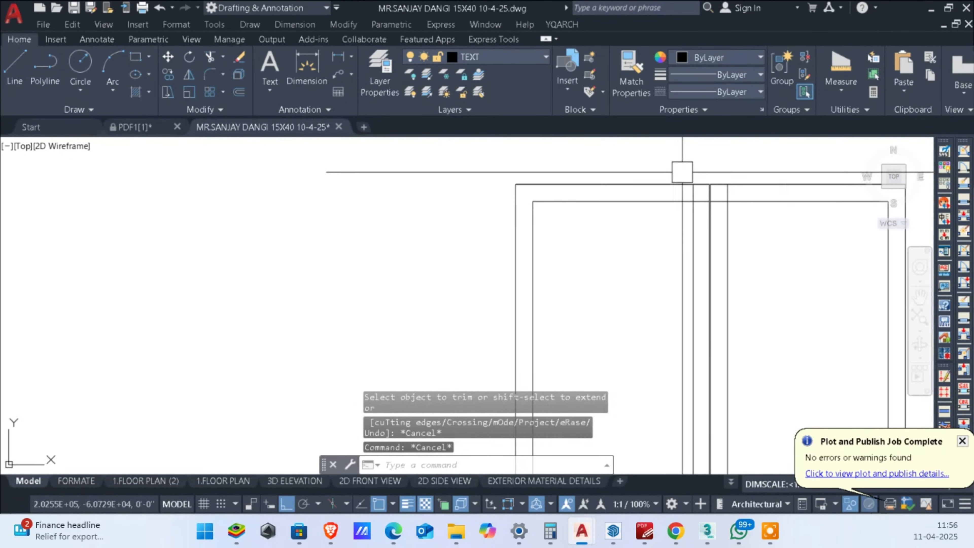
Step: Fillet the upper inner frame corners beside the centre gap on both gate leaves with zero radius
scroll(682, 172, "down", 3)
scroll(735, 248, "up", 3)
type("f")
key("Return")
left_click(638, 266)
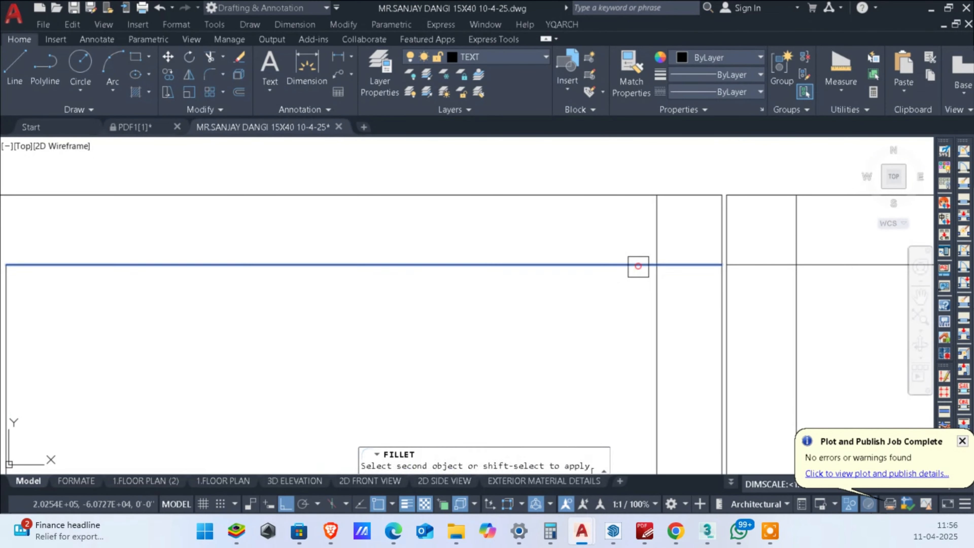
left_click(658, 306)
key("Return")
scroll(769, 289, "down", 3)
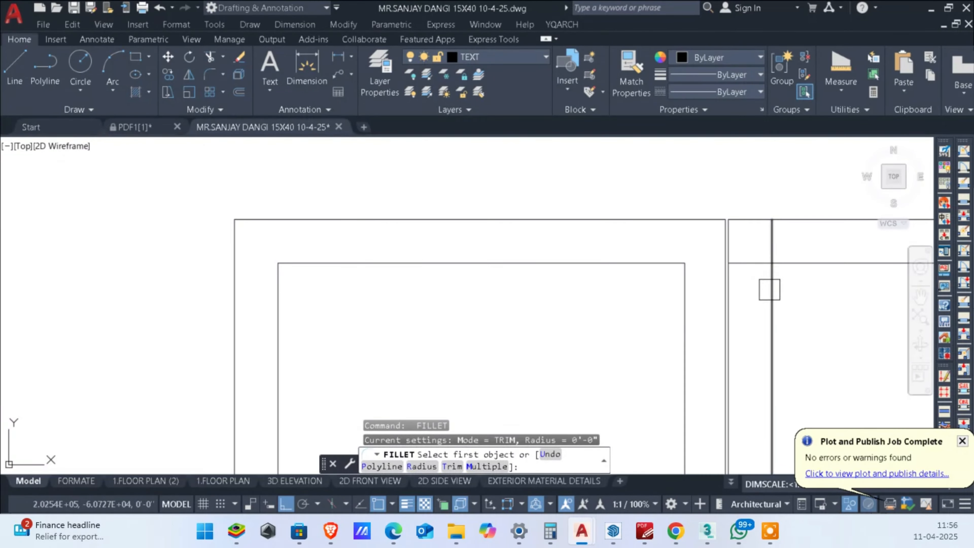
left_click(769, 295)
left_click(805, 263)
Step: Fillet the lower inner frame corners beside the centre gap on both gate leaves with zero radius
scroll(701, 224, "down", 6)
scroll(743, 331, "up", 3)
middle_click_drag(743, 331, 754, 215)
key("Return")
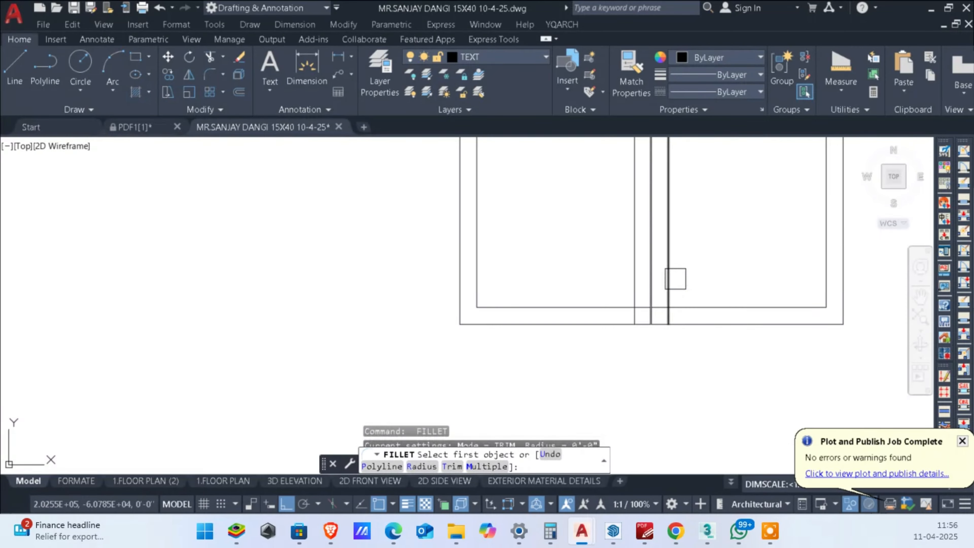
left_click(668, 283)
left_click(702, 310)
scroll(630, 318, "up", 4)
key("Return")
left_click(600, 298)
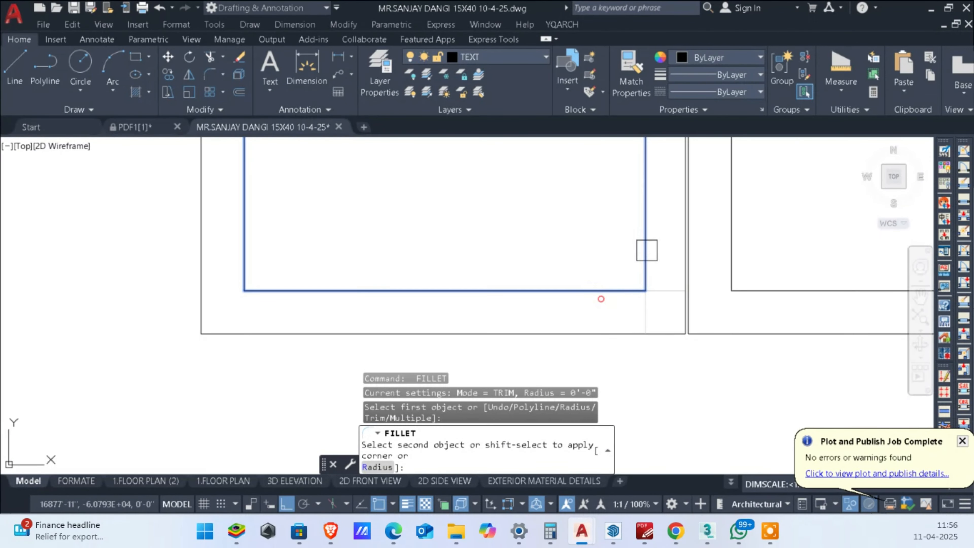
left_click(646, 248)
key("Escape")
scroll(653, 315, "down", 5)
key("Escape")
scroll(736, 287, "up", 2)
scroll(735, 300, "down", 2)
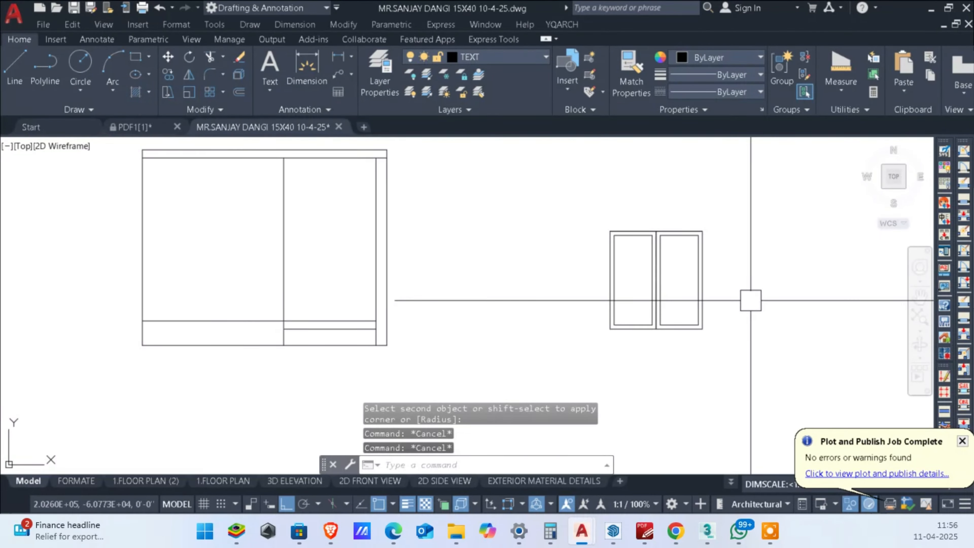
Step: Draw a five-segment zigzag line in the left leaf from its inner left edge to its upper right inner corner
scroll(628, 283, "up", 4)
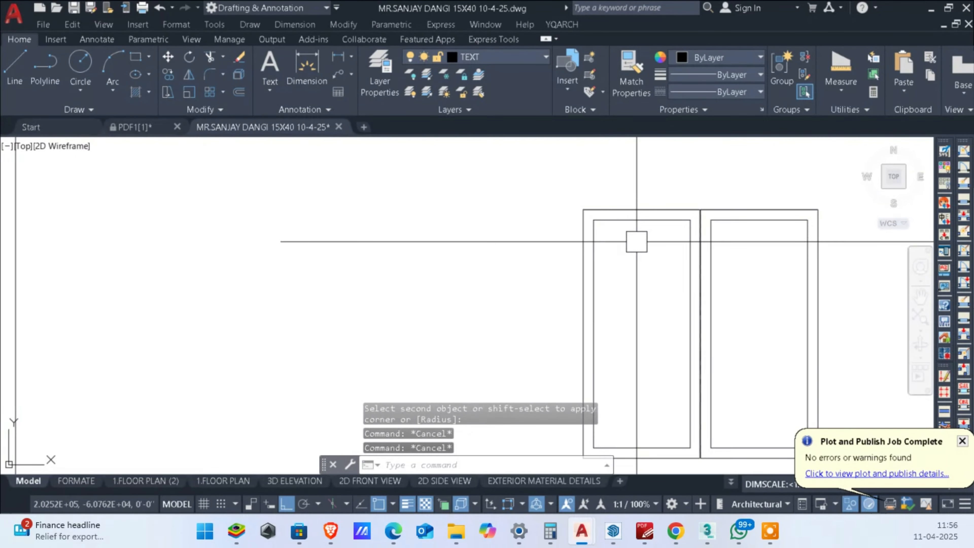
type("l")
key("Return")
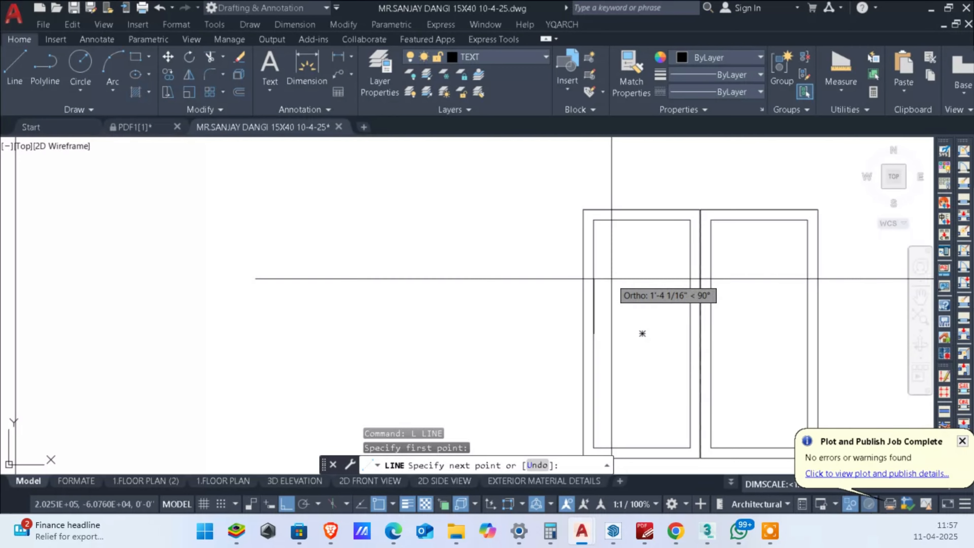
key("F8")
left_click(614, 278)
left_click(626, 302)
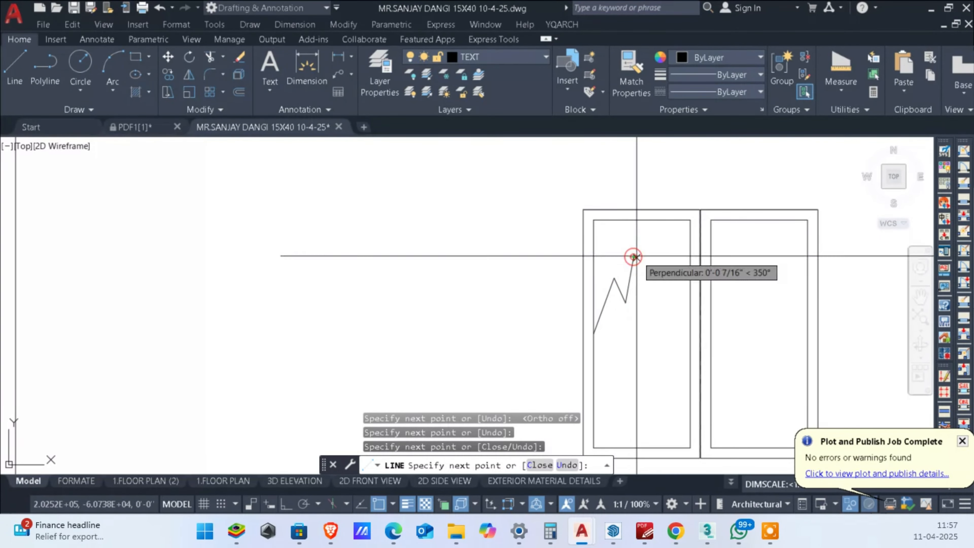
left_click(633, 256)
left_click(652, 260)
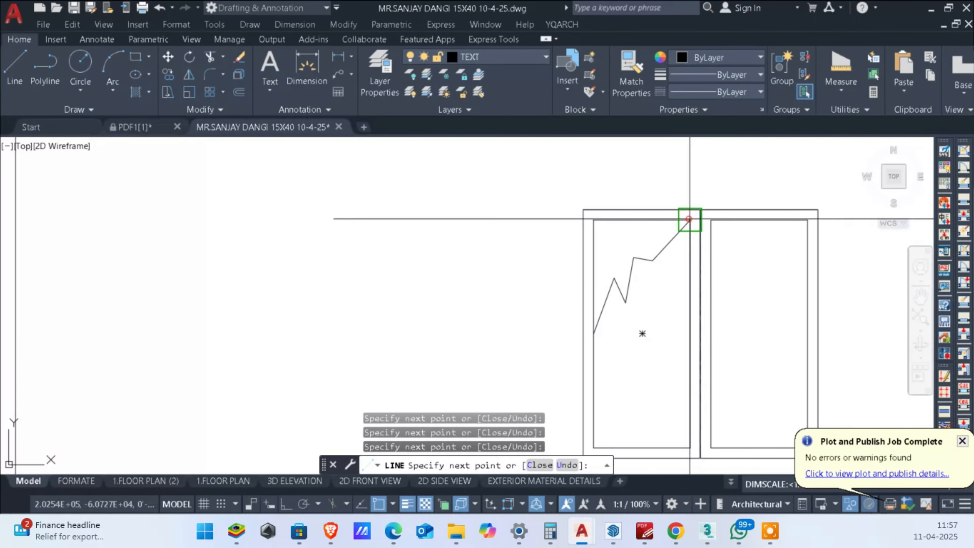
left_click(689, 219)
key("Escape")
Step: Join the zigzag segments in the left leaf into one polyline
left_click(670, 276)
left_click(607, 250)
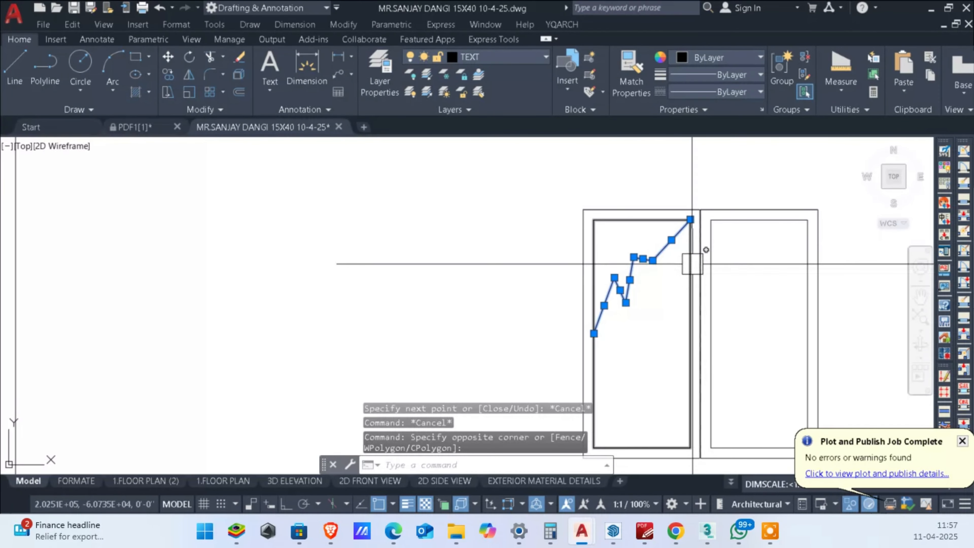
type("j")
key("Return")
key("Escape")
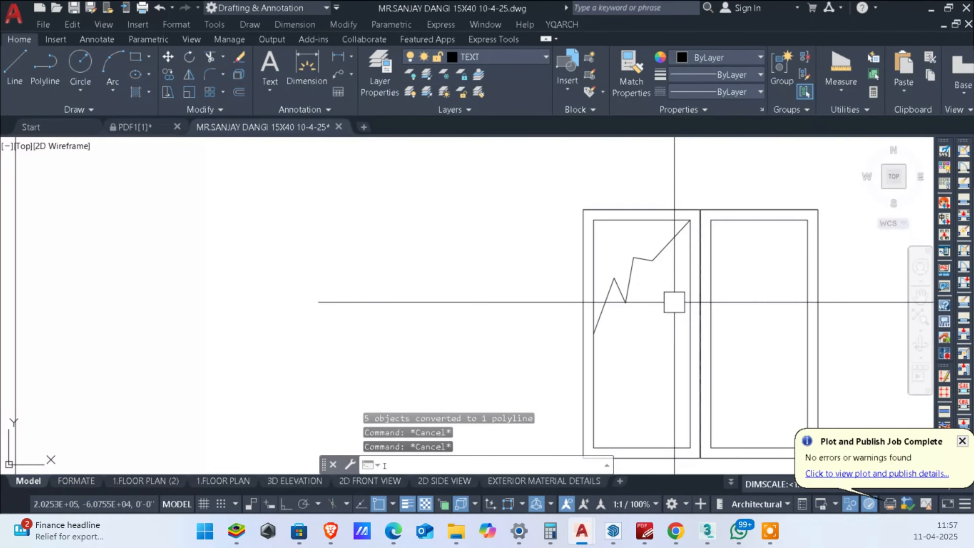
Step: Offset the zigzag polyline 2 inches toward its lower side
type("o")
key("Return")
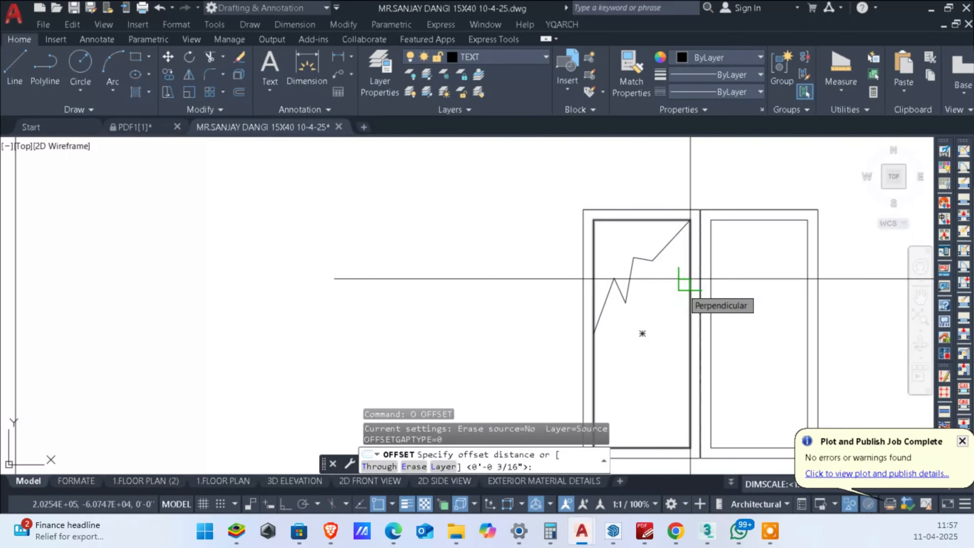
type("2")
key("Return")
left_click(621, 279)
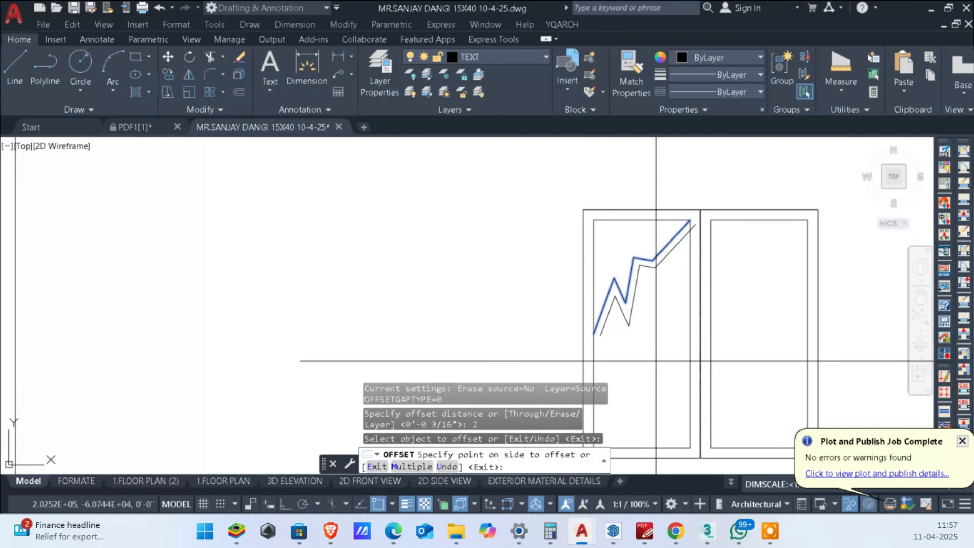
left_click(655, 360)
scroll(649, 338, "up", 4)
key("Escape")
Step: Extend the lower end of the offset zigzag to the left leaf's inner left edge
type("tr")
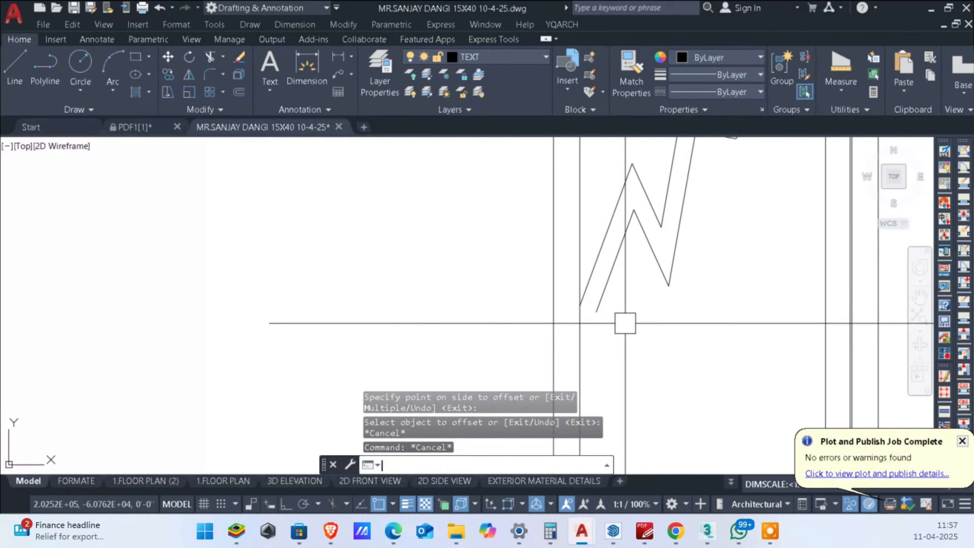
key("Return")
left_click(609, 298, "shift")
scroll(609, 297, "down", 4)
key("Escape")
key("Escape")
Step: Copy the zigzag pair straight down by about 2'-11" within the left leaf
left_click(656, 324)
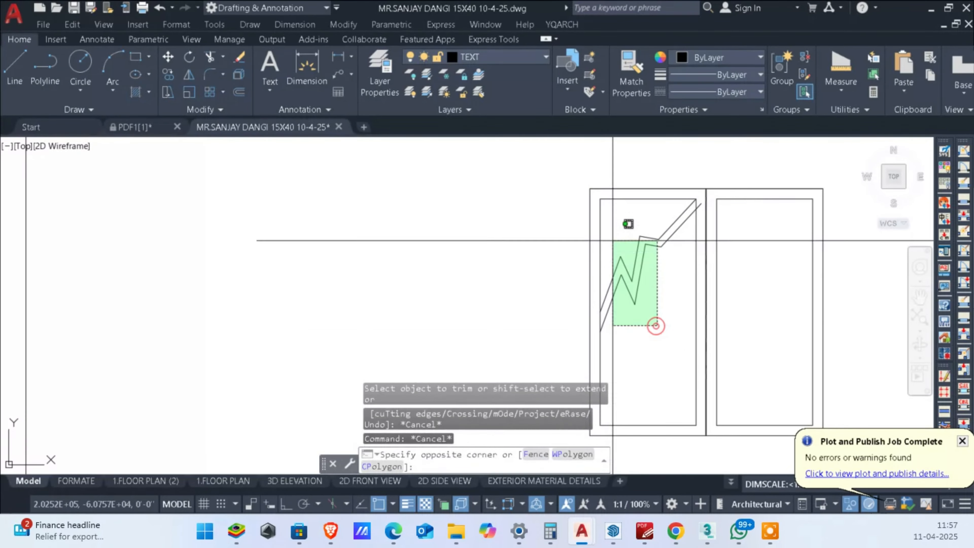
left_click(612, 242)
middle_click_drag(627, 295, 637, 263)
type("co")
key("Return")
scroll(639, 324, "down", 2)
middle_click_drag(731, 297, 746, 200)
left_click(735, 293)
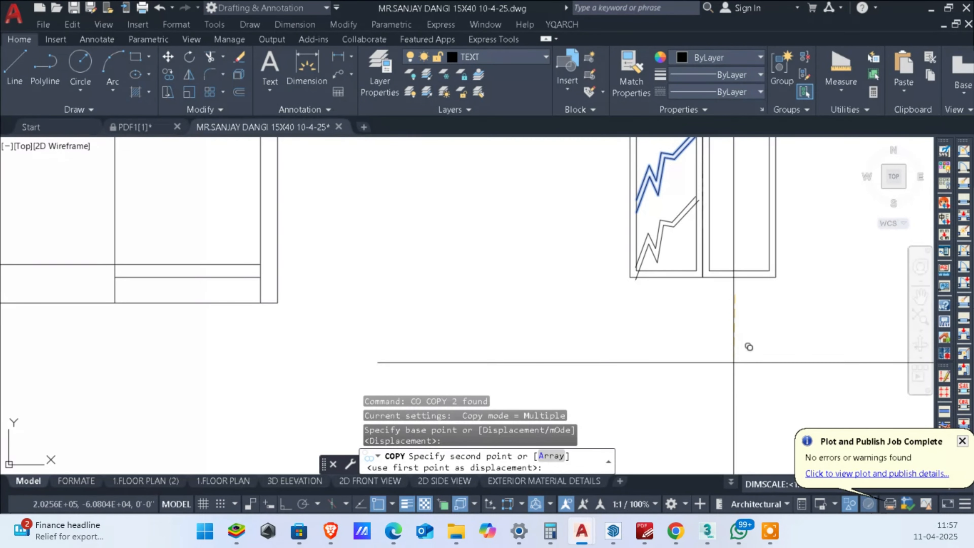
key("F8")
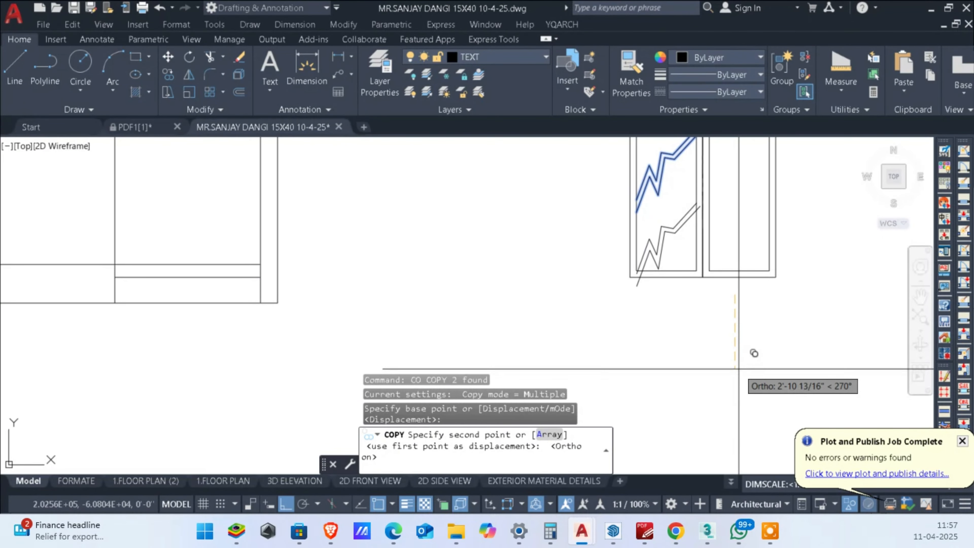
left_click(754, 353)
key("Escape")
key("Escape")
Step: Trim the copied zigzag's lower ends that project past the left leaf's bottom inner edge
scroll(658, 321, "up", 10)
middle_click_drag(610, 205, 606, 335)
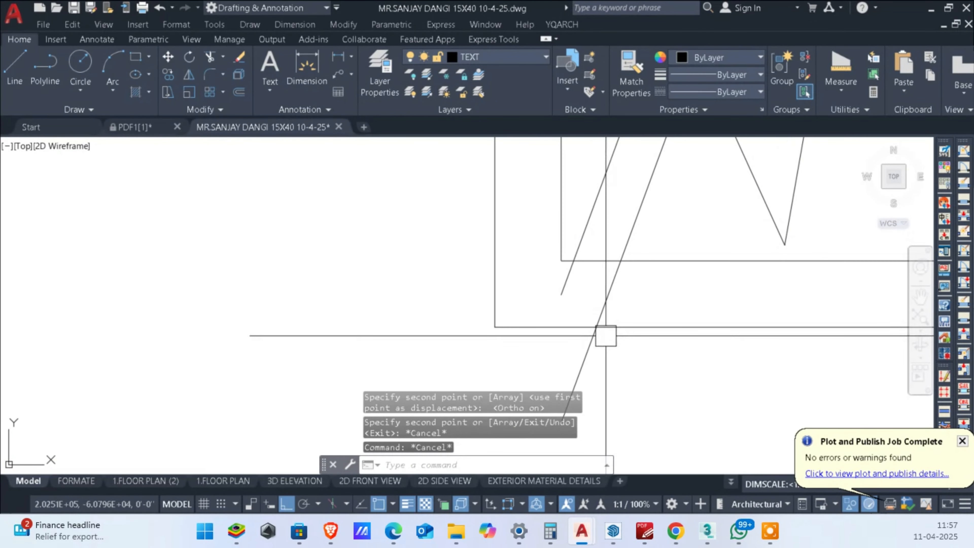
scroll(609, 301, "up", 2)
type("tr")
key("Return")
left_click_drag(667, 309, 506, 286)
scroll(608, 307, "down", 4)
key("Escape")
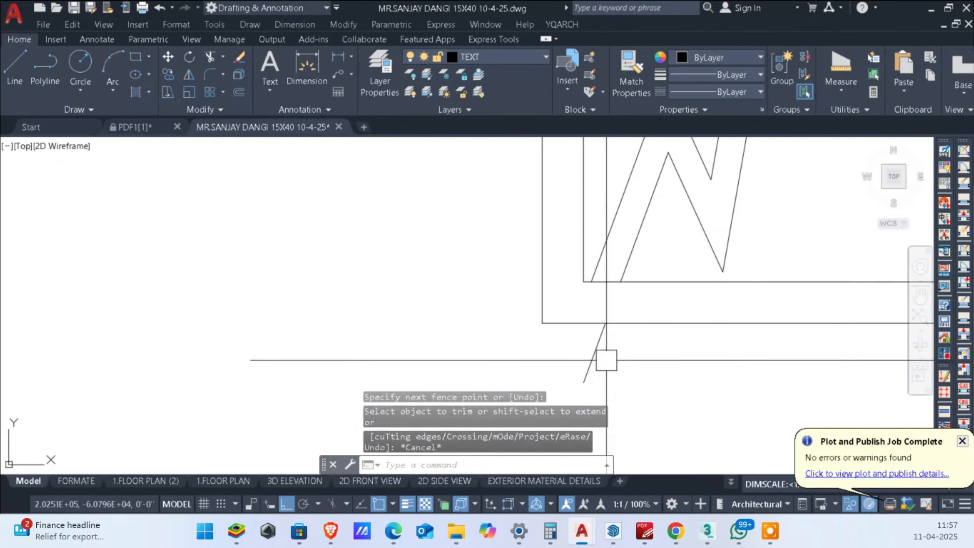
key("space")
left_click(592, 353)
Step: Trim the copied zigzag's upper end that projects past the left leaf's right inner edge
scroll(694, 243, "down", 3)
scroll(659, 283, "up", 3)
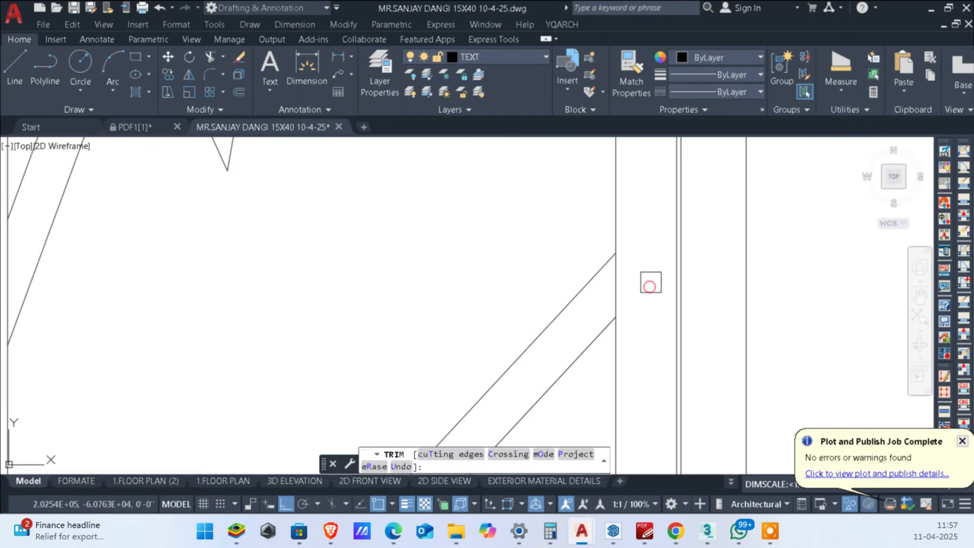
scroll(645, 291, "down", 2)
key("Escape")
key("Escape")
key("Escape")
Step: Mirror both zigzag pairs about the vertical centre gap onto the right leaf, keeping the originals
scroll(645, 292, "down", 5)
scroll(648, 345, "up", 2)
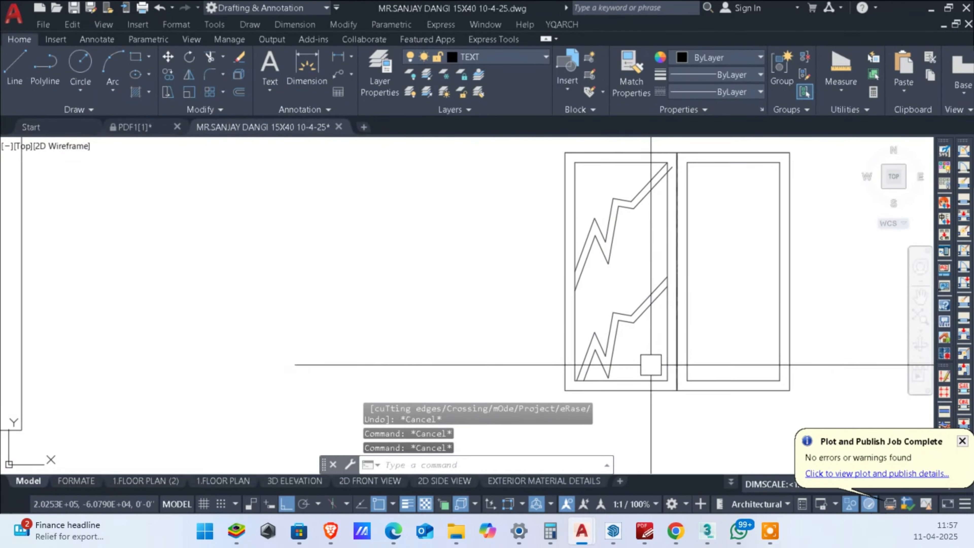
left_click(648, 347)
left_click(608, 188)
middle_click_drag(698, 266, 686, 279)
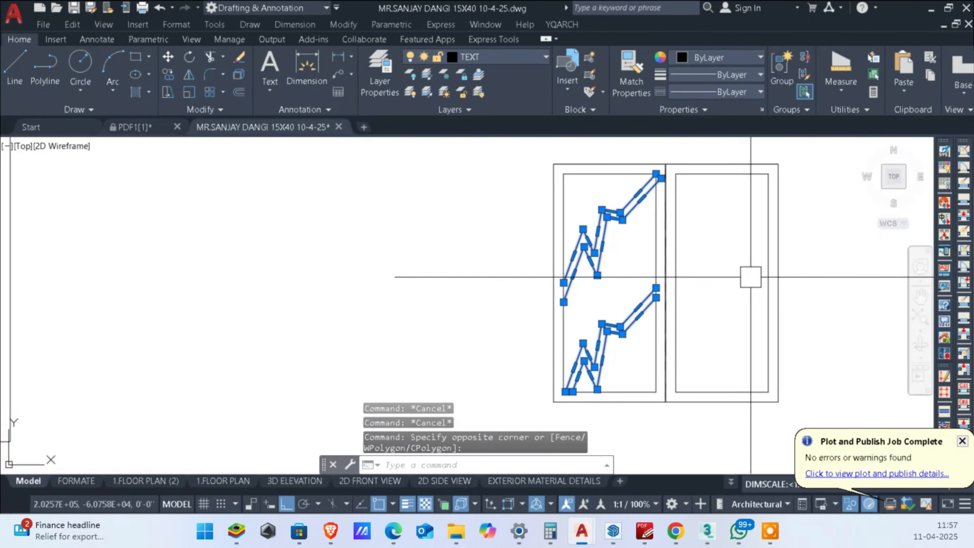
type("MI")
key("Return")
scroll(679, 155, "up", 5)
scroll(617, 196, "up", 8)
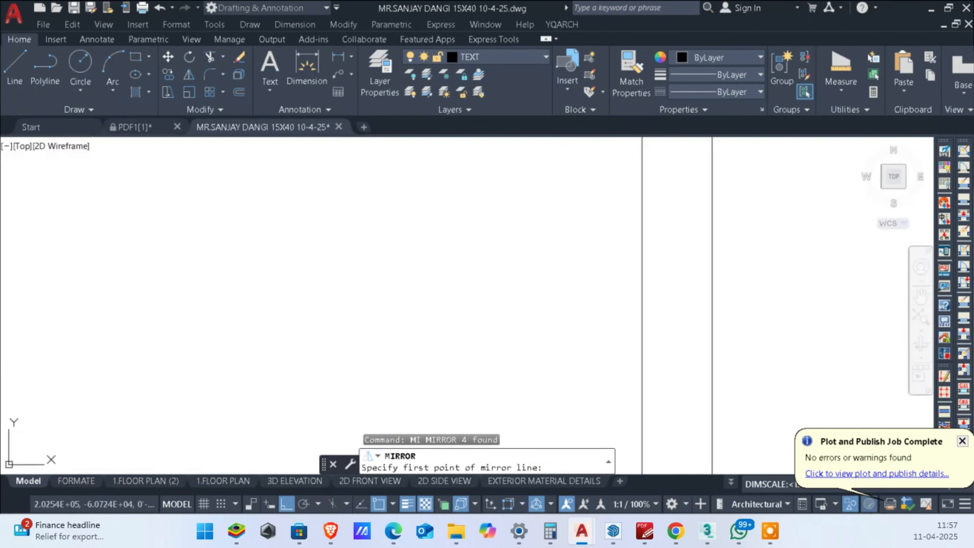
middle_click_drag(668, 195, 662, 295)
left_click(705, 224)
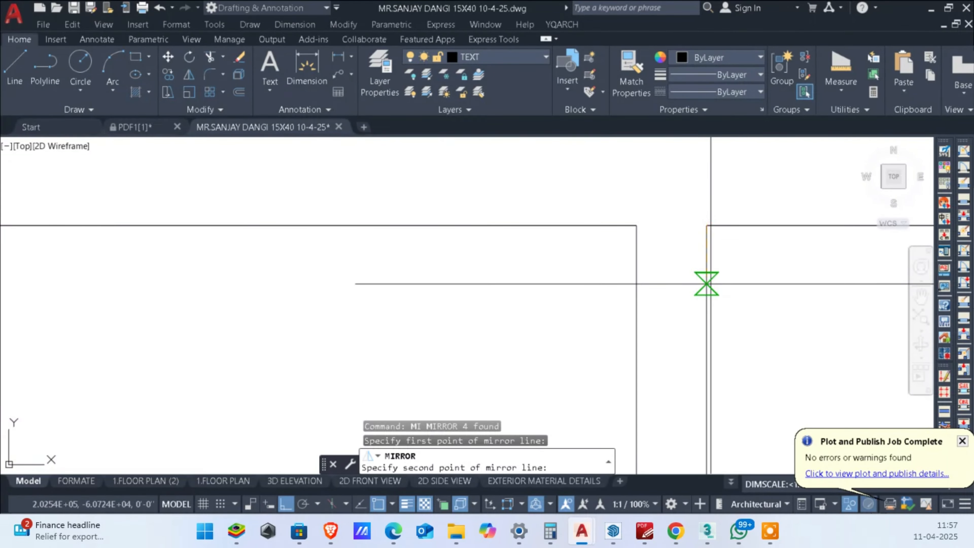
left_click(706, 283)
scroll(707, 280, "down", 6)
key("Return")
Step: Trim the upper zigzags' line ends that project past both leaves' inner edges beside the centre gap
scroll(704, 276, "up", 6)
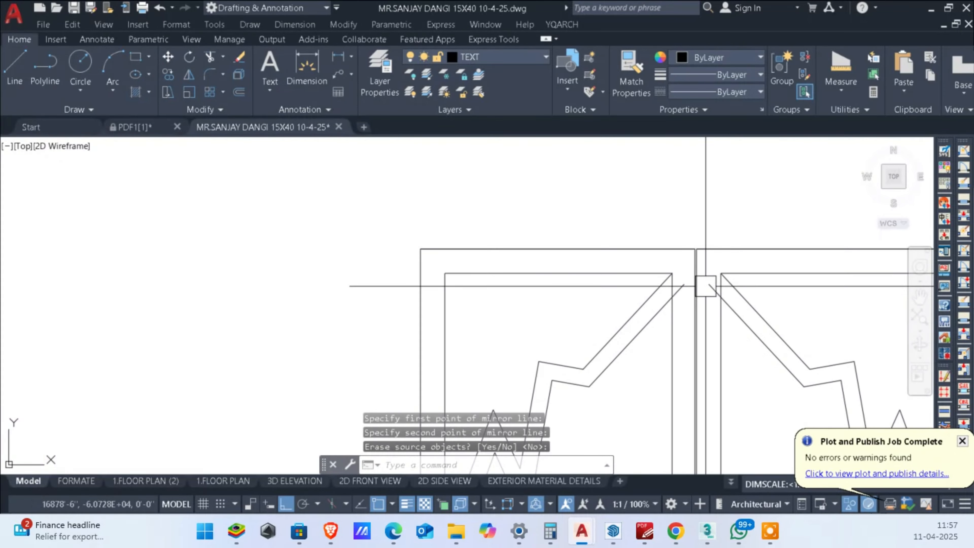
type("TR")
key("Return")
left_click(708, 298)
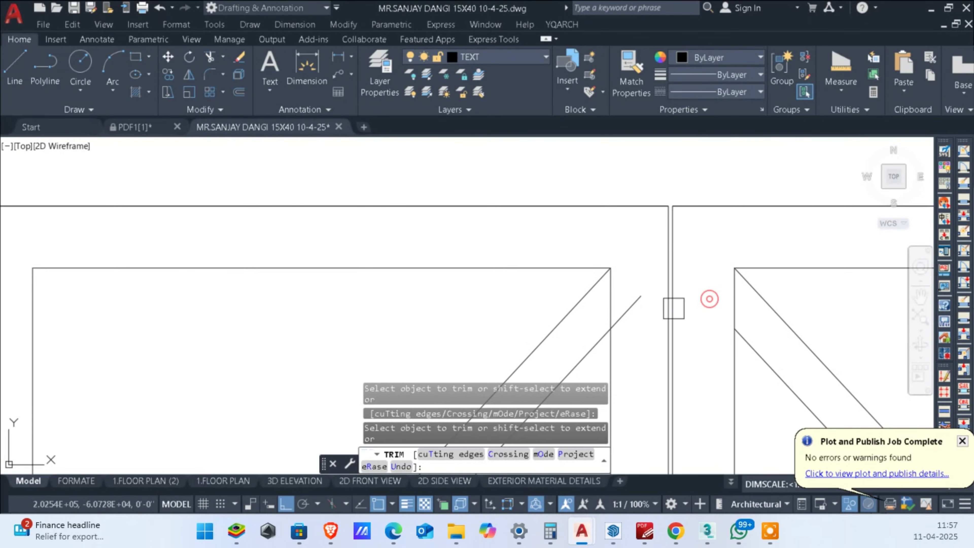
scroll(632, 303, "down", 6)
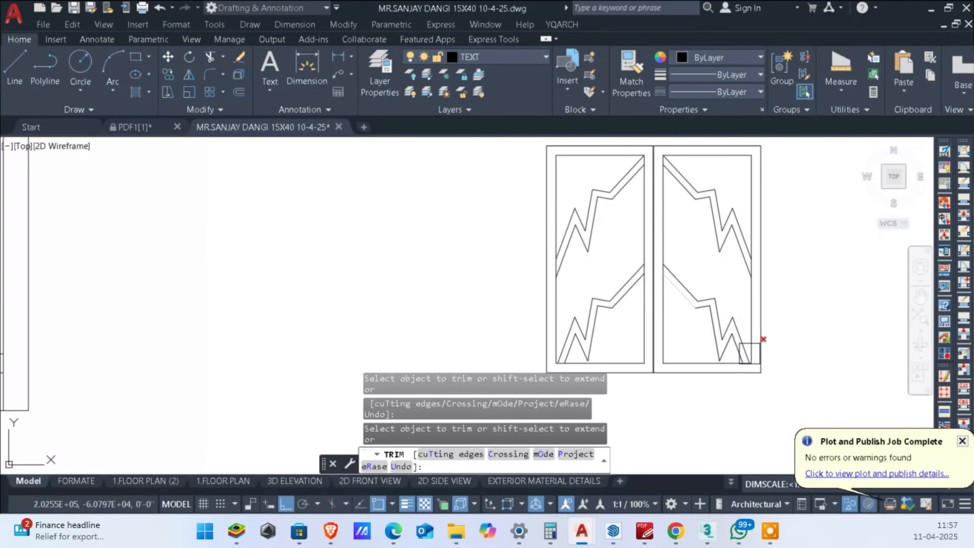
key("Escape")
key("Escape")
key("Escape")
key("Escape")
scroll(806, 383, "down", 6)
scroll(786, 311, "up", 4)
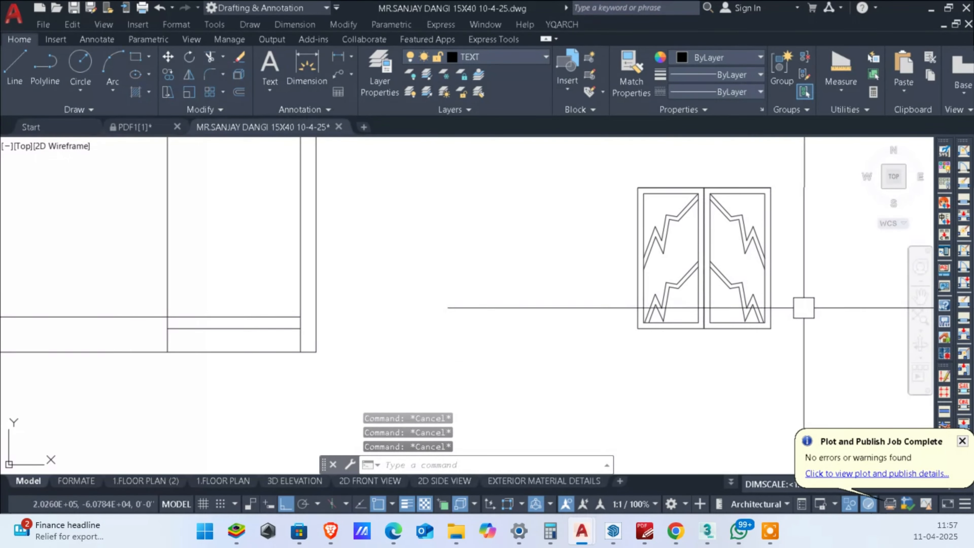
Step: Fill the areas above the upper zigzags and below the lower zigzags on both leaves with solid hatch in colour 199,200,202
middle_click_drag(763, 269, 728, 292)
type("H")
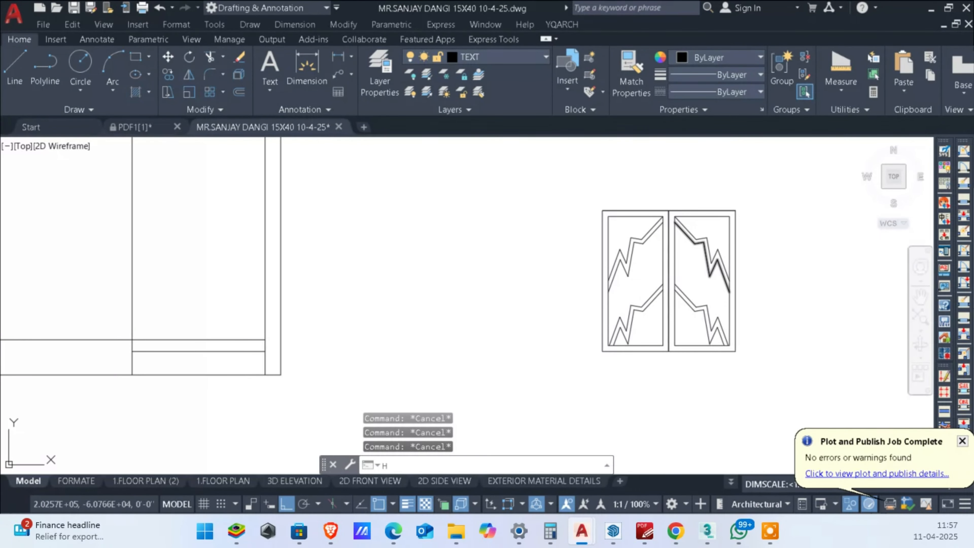
key("Return")
scroll(707, 253, "up", 2)
left_click(724, 223)
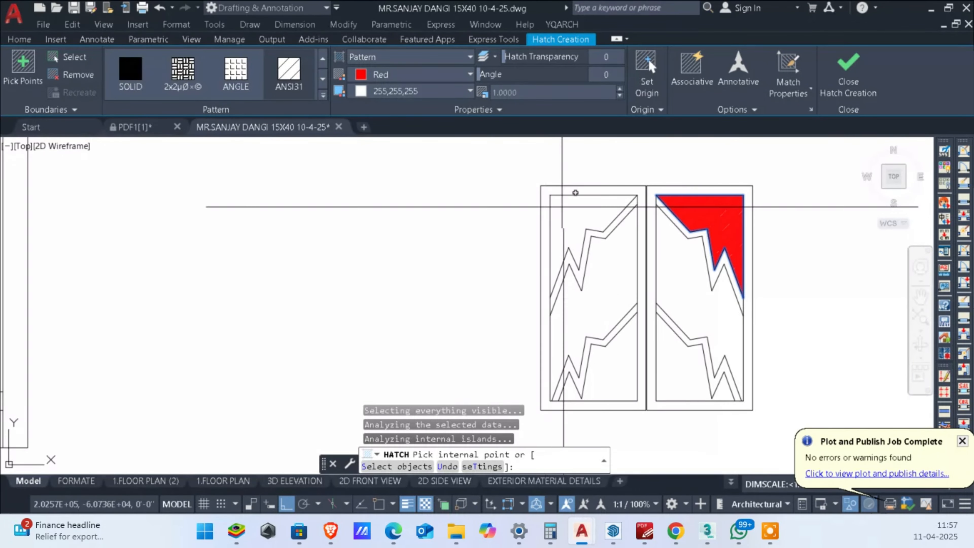
left_click(590, 215)
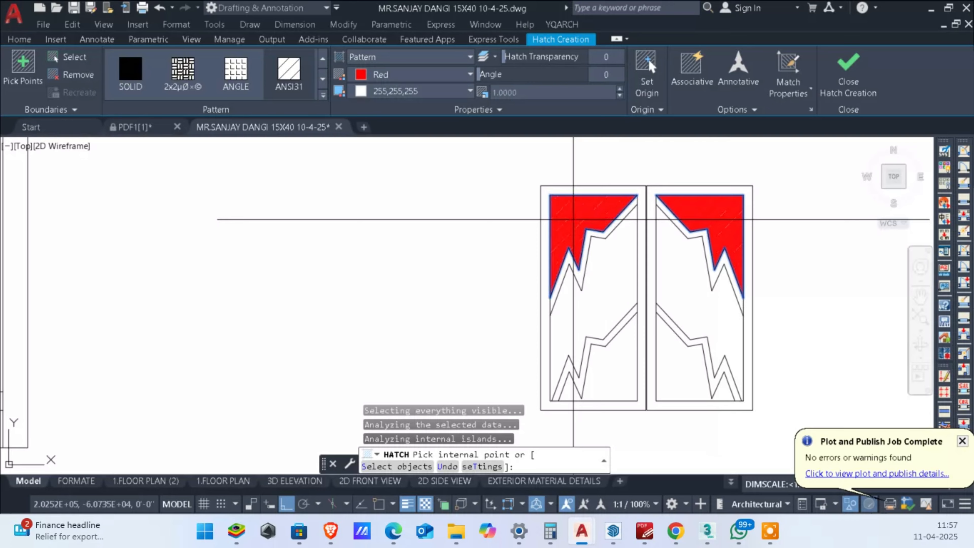
left_click(682, 377)
left_click(363, 96)
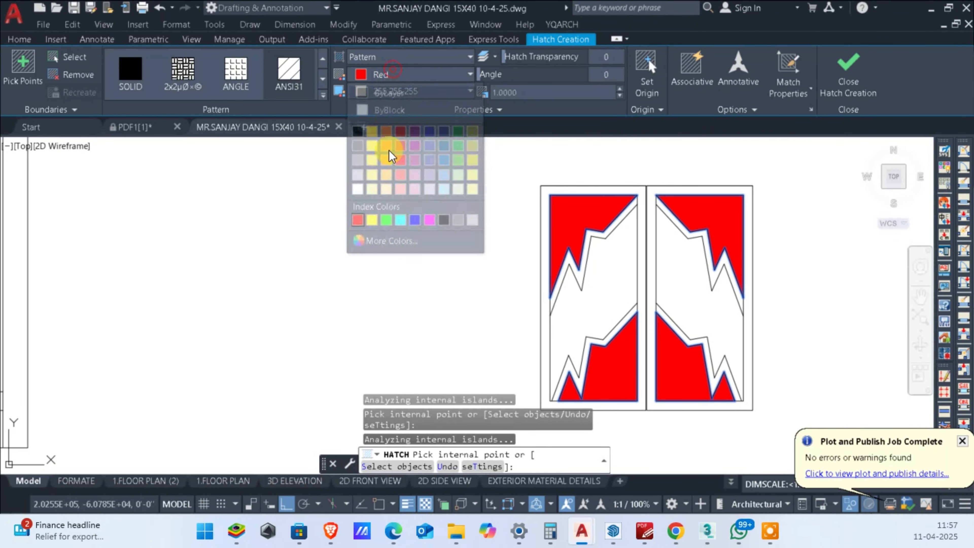
left_click(359, 184)
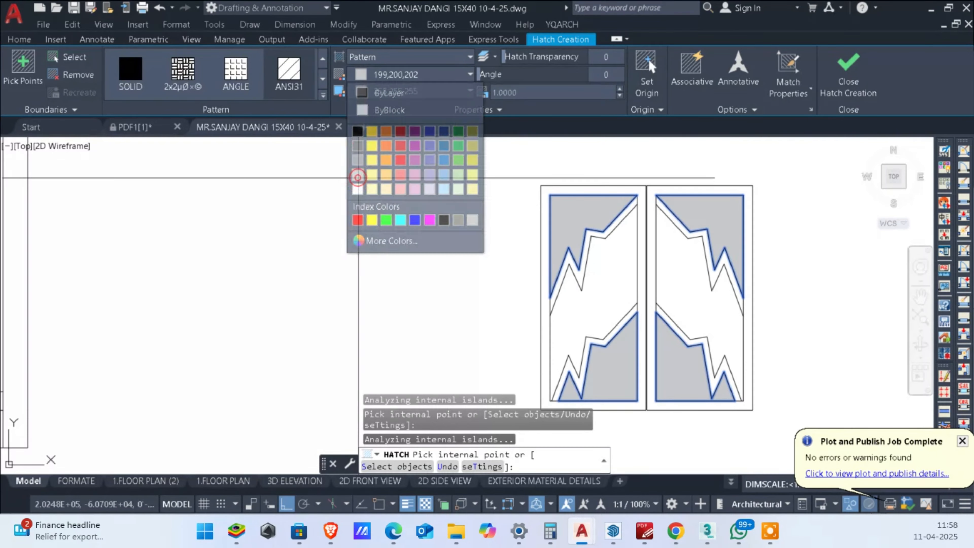
key("Escape")
Step: Fill the middle areas between the upper and lower zigzags on both leaves with solid hatch in colour 147,149,152
scroll(680, 287, "up", 2)
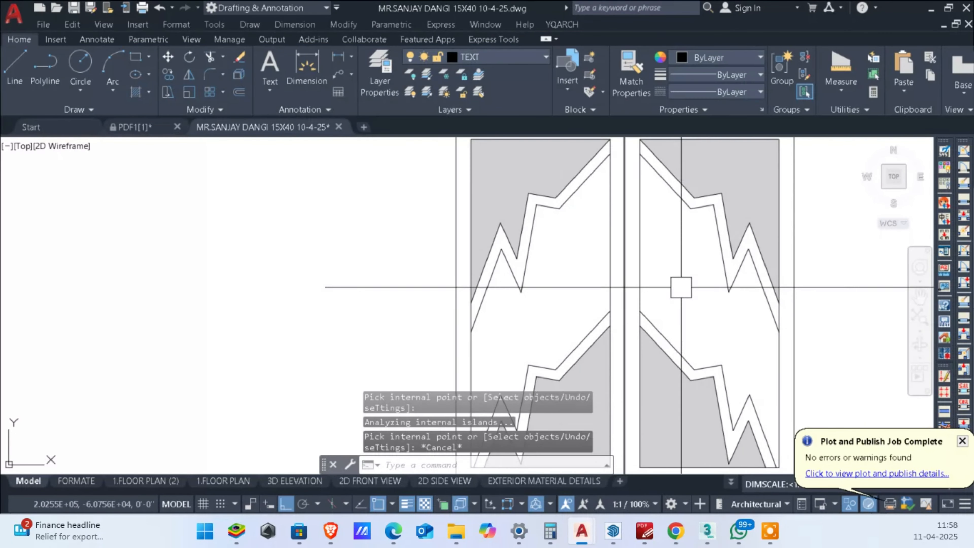
scroll(646, 287, "down", 2)
middle_click_drag(681, 287, 622, 299)
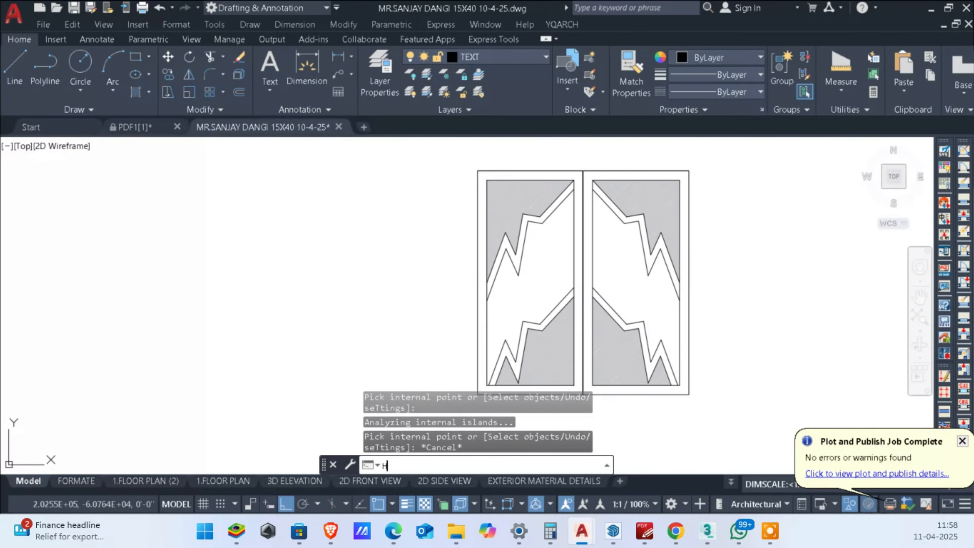
key("Return")
left_click(607, 264)
left_click(539, 275)
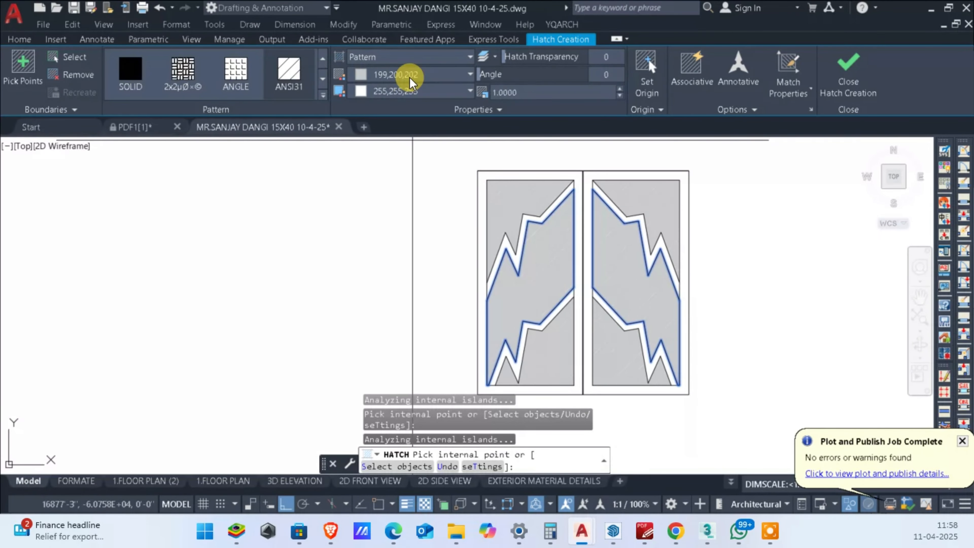
left_click(381, 76)
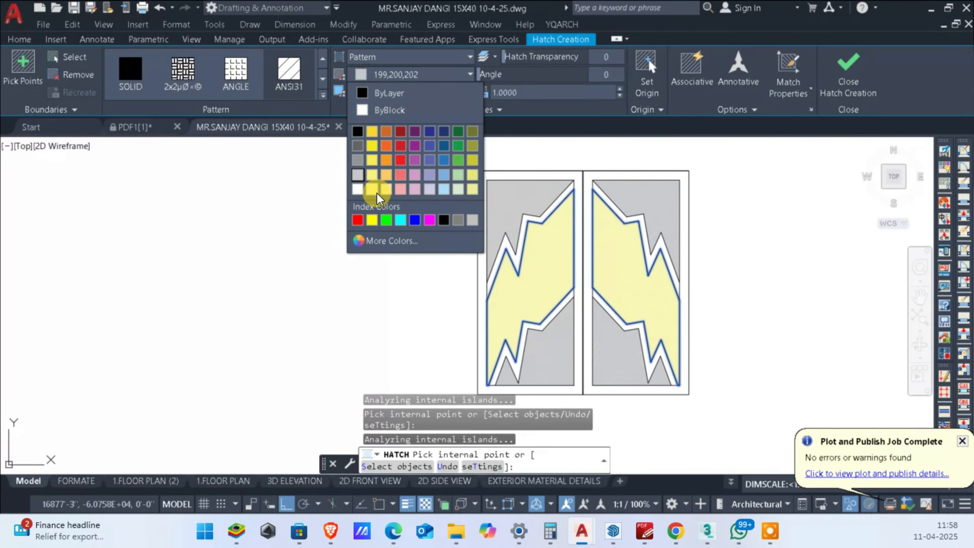
left_click(362, 166)
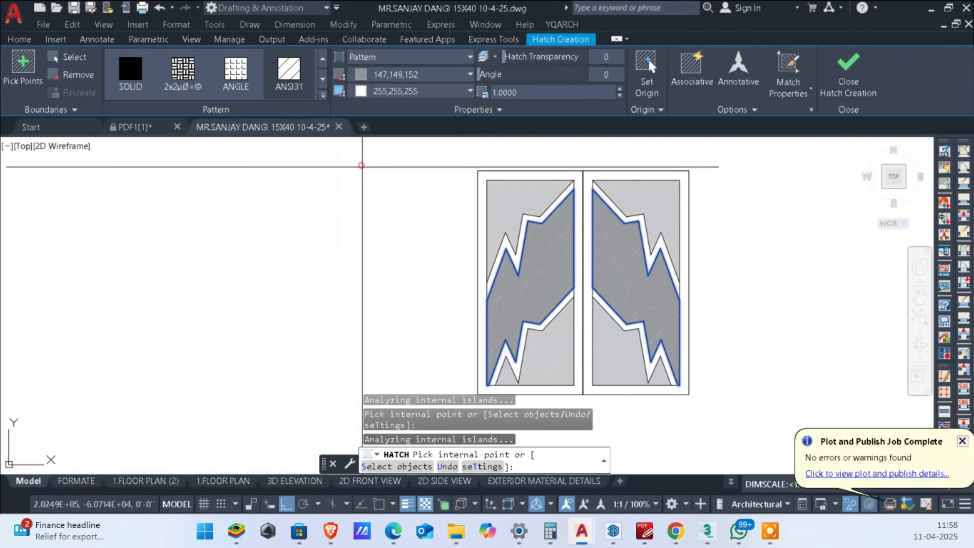
key("Escape")
key("Escape")
key("Escape")
Step: Select the complete hatched two-leaf gate and start a block definition from it
scroll(610, 293, "down", 4)
scroll(635, 349, "up", 2)
middle_click_drag(631, 354, 635, 373)
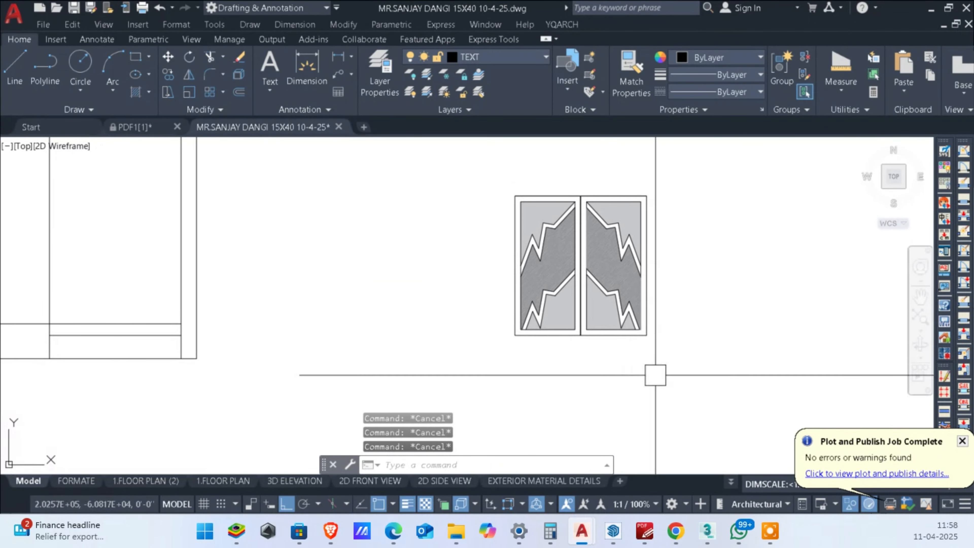
left_click(666, 372)
left_click(506, 151)
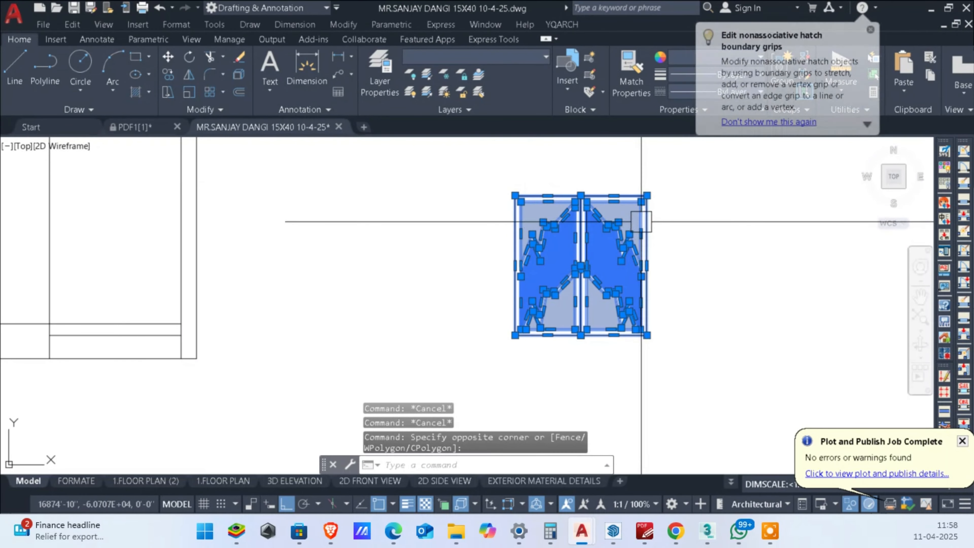
type("B")
key("Return")
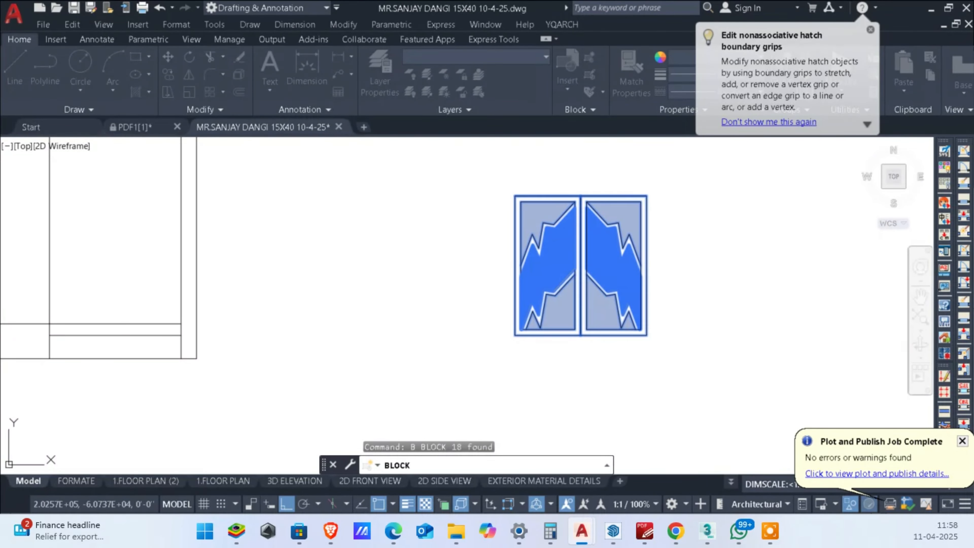
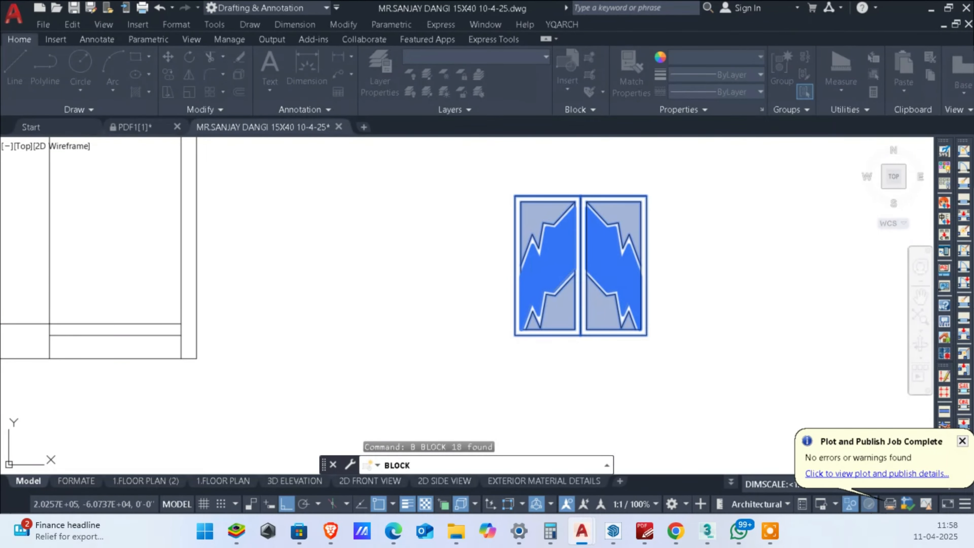
Step: Finish the block definition and move the gate block by its lower-right corner to the right end of the porch opening's upper base line
key("Return")
middle_click_drag(644, 280, 759, 295)
left_click(774, 290)
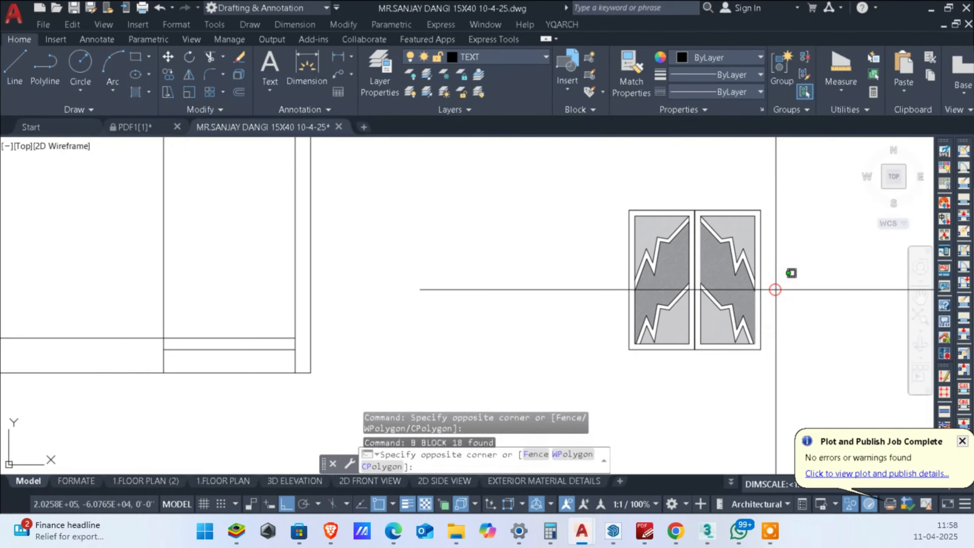
left_click(715, 304)
middle_click_drag(820, 349, 783, 365)
type("m")
key("Return")
left_click(722, 365)
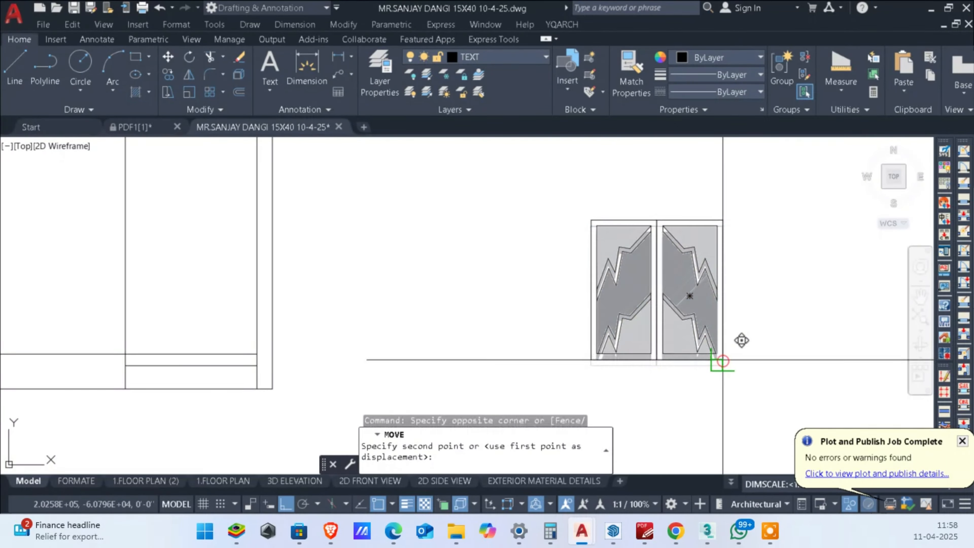
middle_click_drag(236, 360, 406, 329)
scroll(409, 328, "up", 6)
left_click(481, 308)
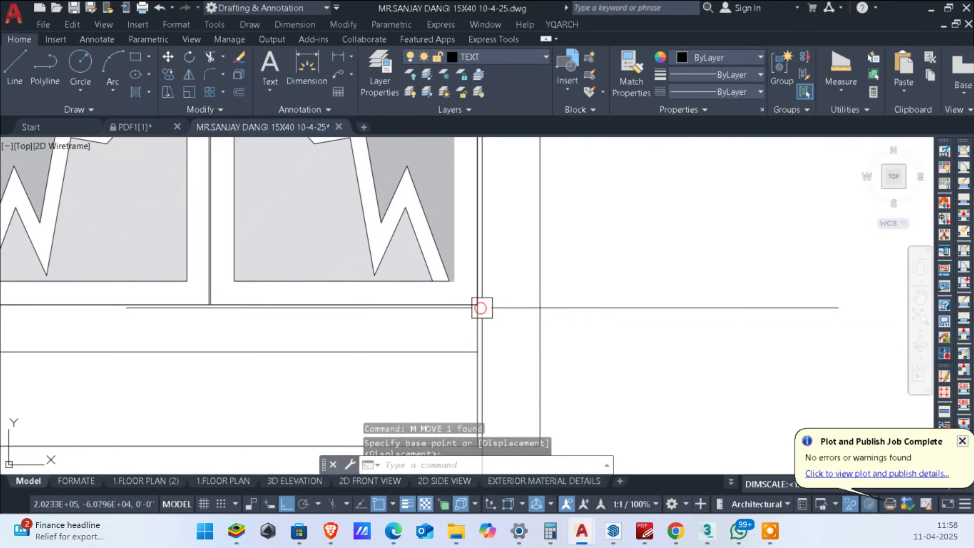
scroll(541, 329, "down", 4)
scroll(495, 334, "down", 4)
scroll(544, 338, "up", 2)
middle_click_drag(561, 338, 627, 339)
key("Escape")
key("Escape")
Step: Move the gate block down from its lower-left corner onto the next horizontal line below it in the porch opening
left_click(462, 305)
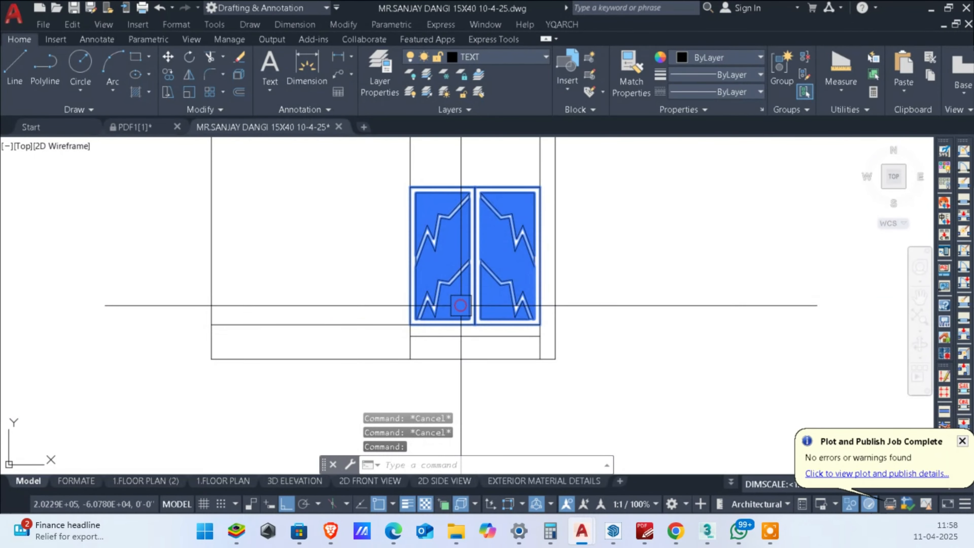
scroll(434, 348, "up", 4)
scroll(384, 283, "up", 2)
type("M")
key("Return")
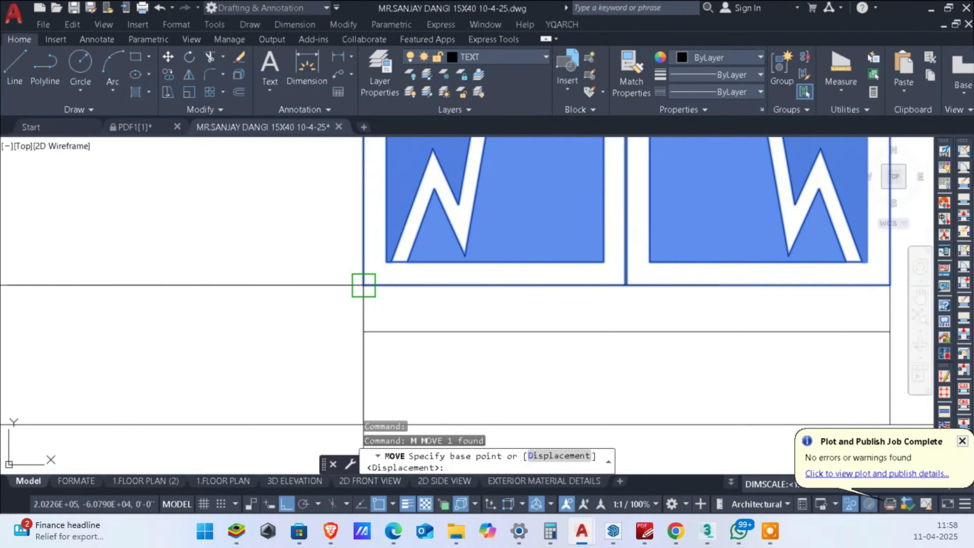
left_click(363, 285)
scroll(550, 326, "down", 3)
scroll(551, 325, "down", 2)
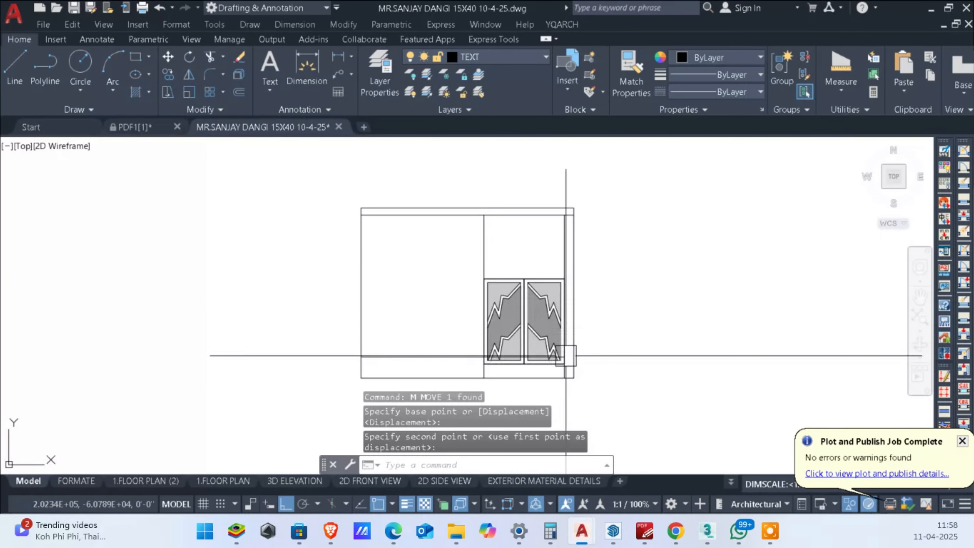
key("Escape")
key("Escape")
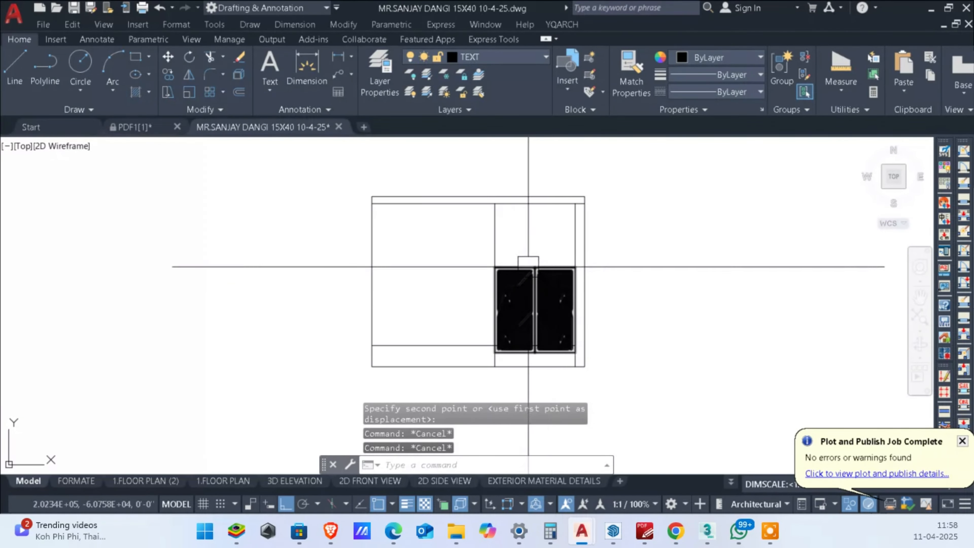
Step: End the object isolation to bring back the hidden door and window block in the elevation
right_click(664, 261)
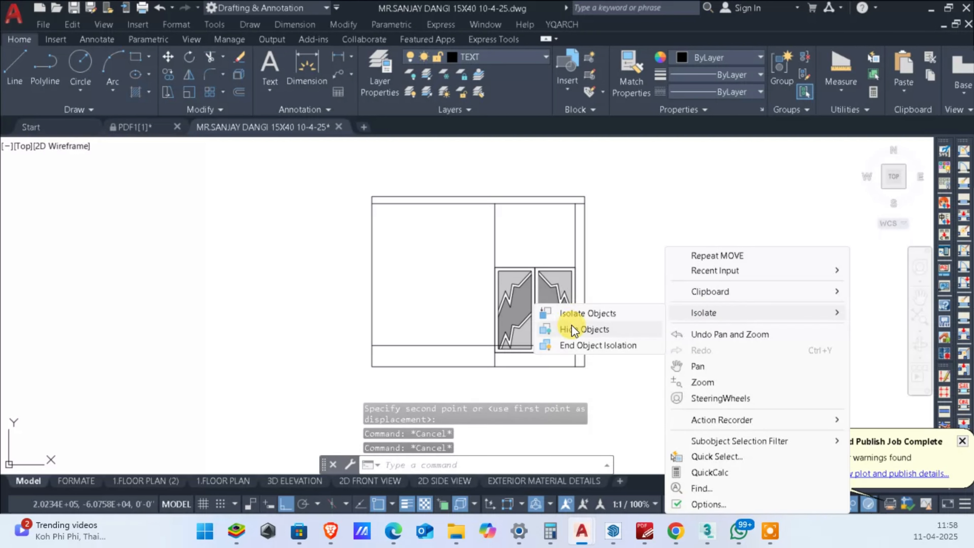
left_click(585, 346)
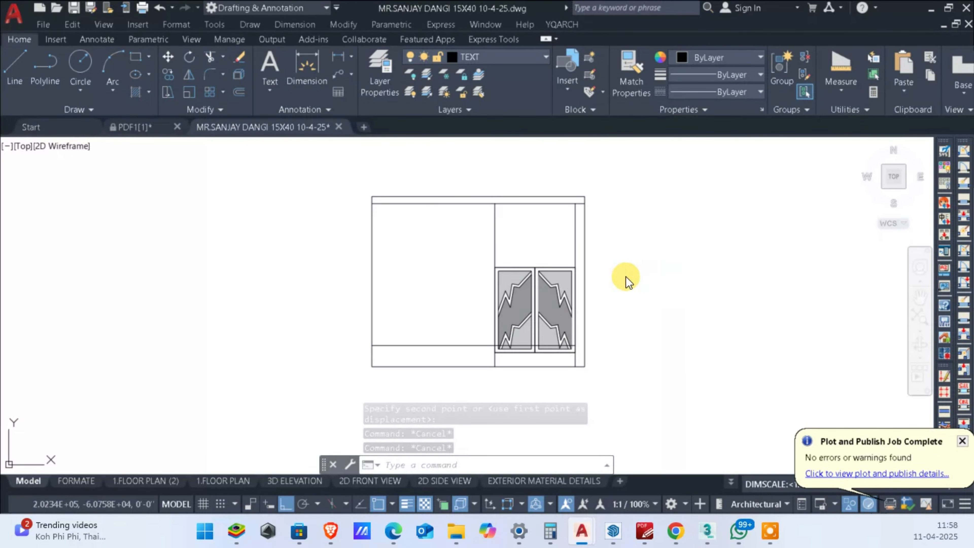
right_click(613, 257)
Step: Send the door and window block to the back of the draw order, behind the gate
left_click(547, 238)
scroll(547, 238, "up", 2)
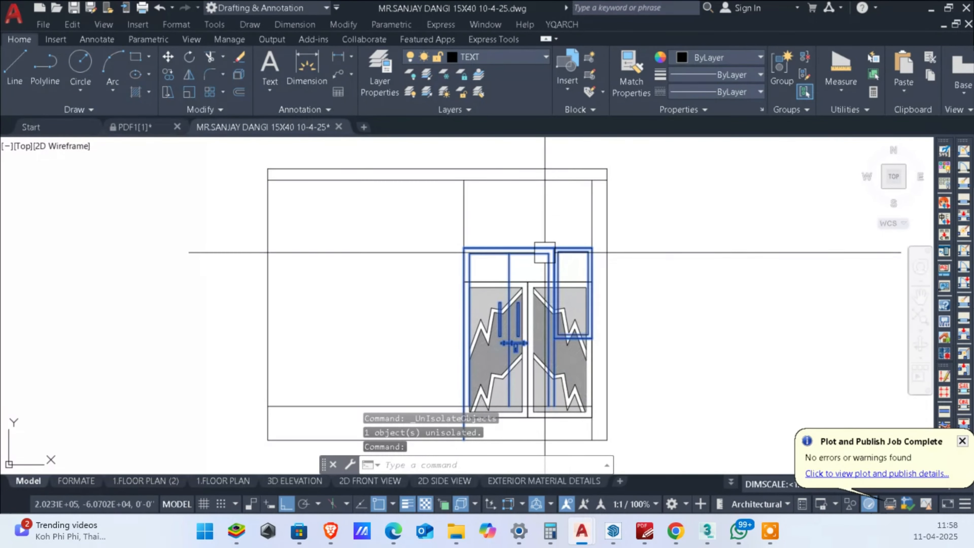
right_click(544, 253)
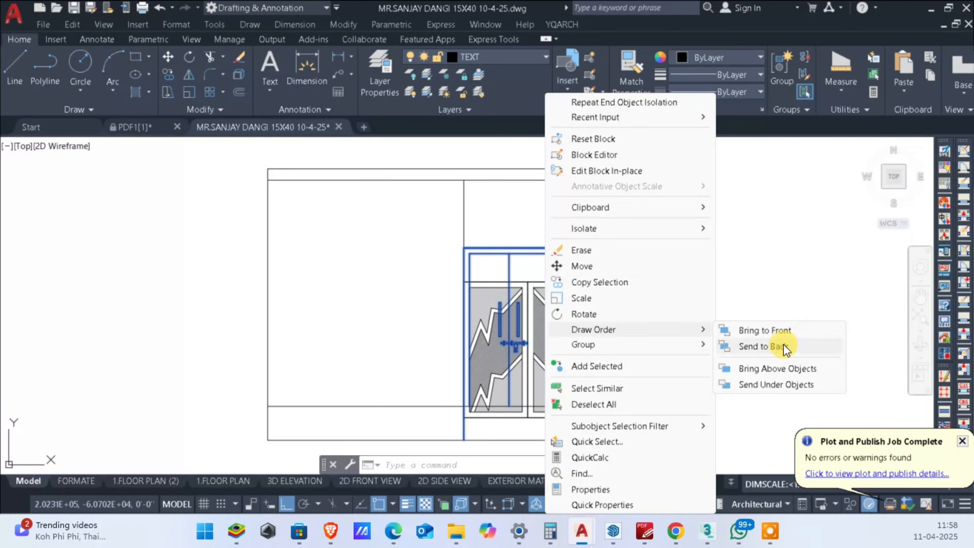
left_click(783, 345)
left_click(779, 332)
scroll(552, 289, "up", 4)
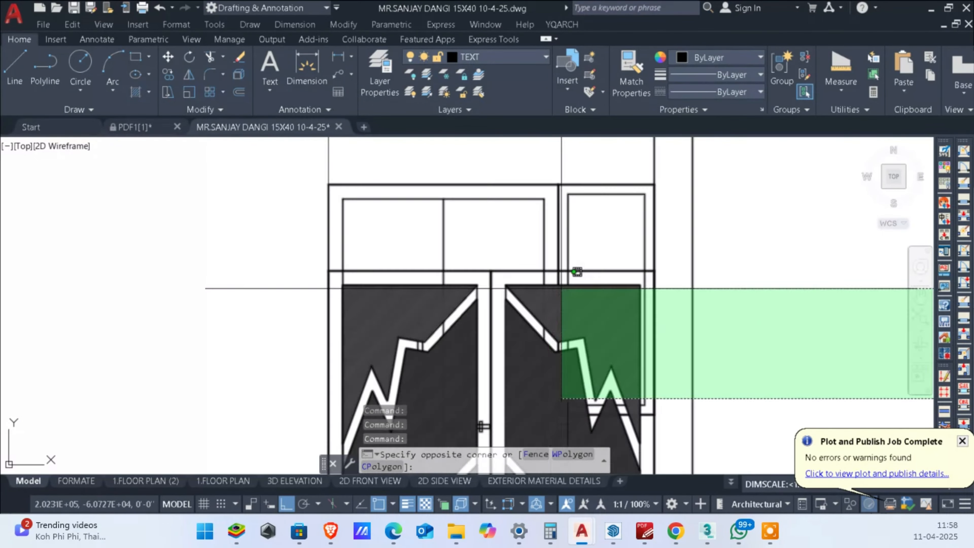
left_click(760, 293)
key("Escape")
key("Escape")
Step: Bring the gate block to the front of the draw order
left_click(504, 280)
right_click(505, 283)
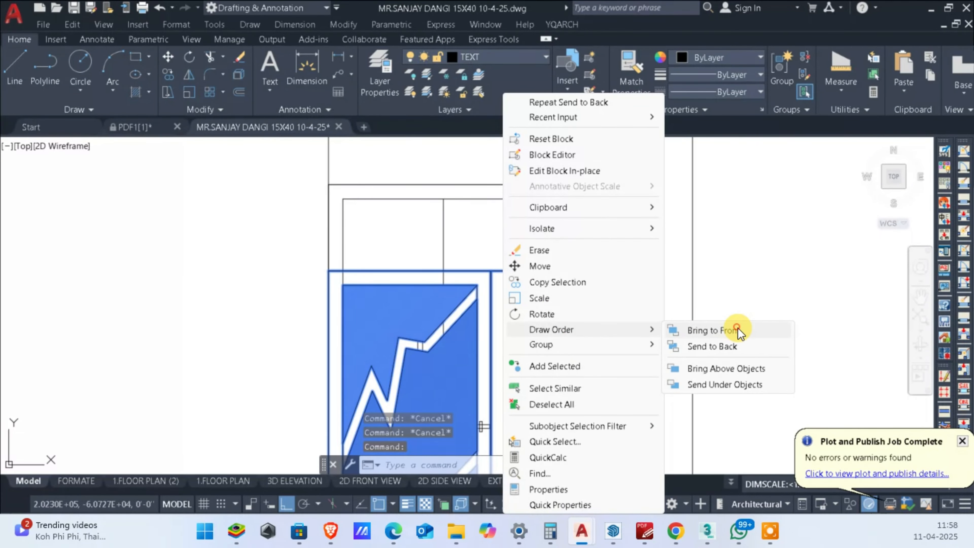
left_click(739, 332)
scroll(806, 342, "down", 3)
scroll(778, 343, "up", 5)
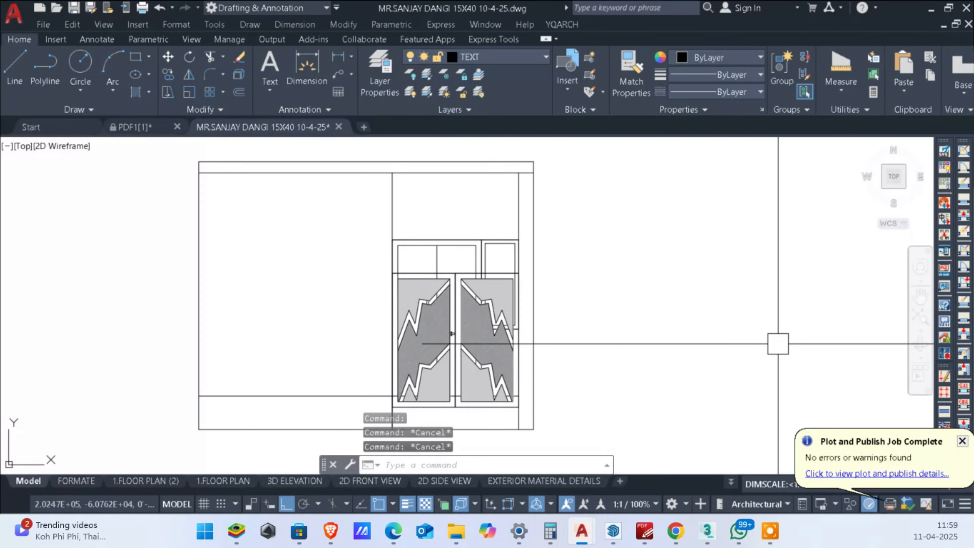
Step: Open the two-leaf gate block for editing in the Block Editor
scroll(464, 311, "down", 2)
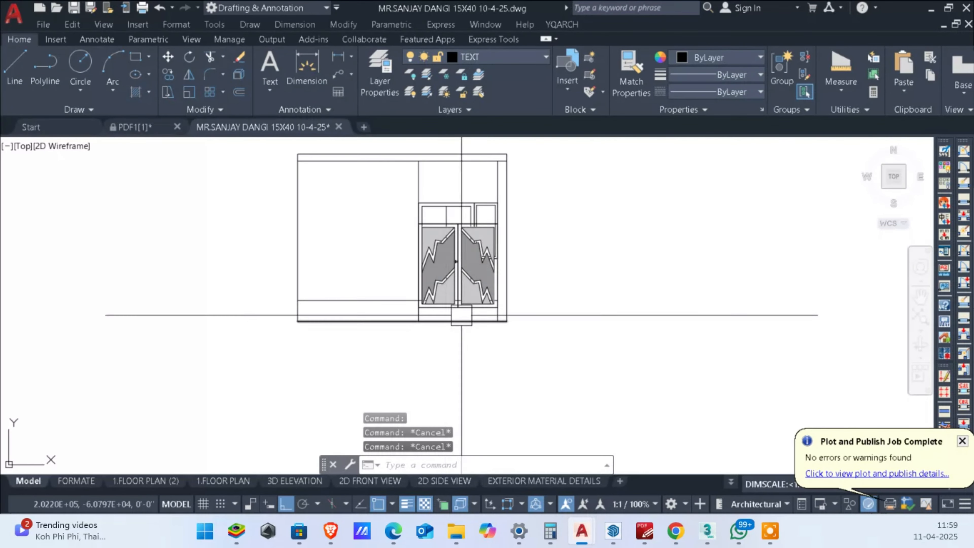
scroll(459, 199, "up", 4)
scroll(474, 263, "down", 2)
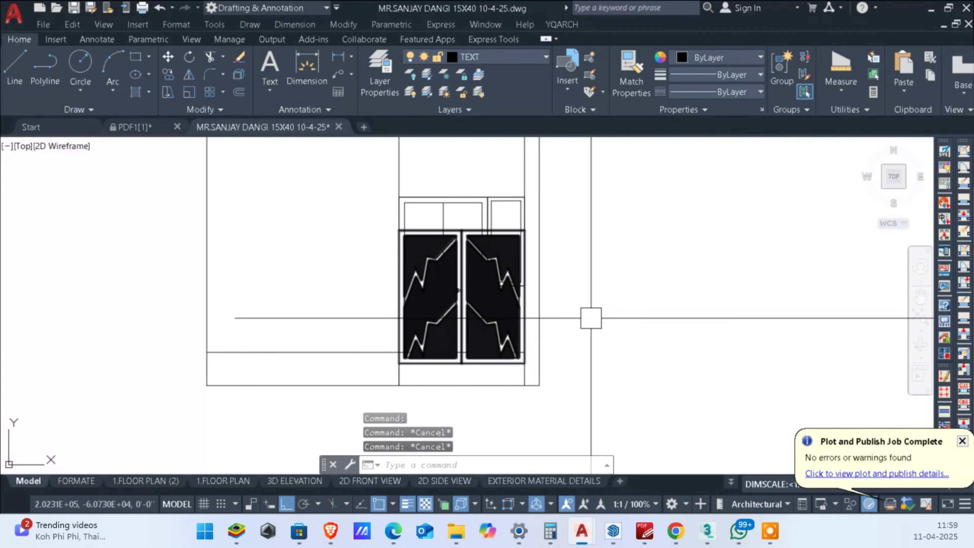
scroll(632, 357, "up", 2)
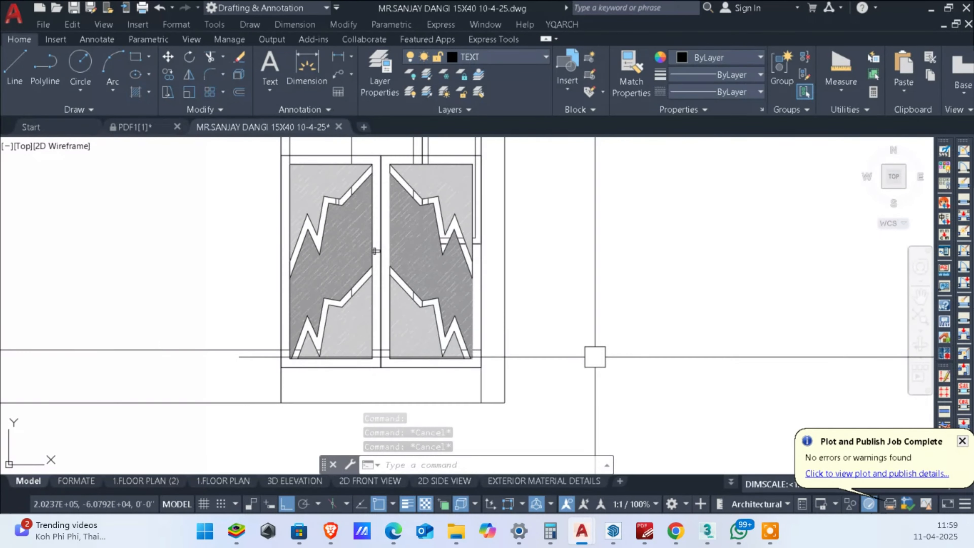
left_click(368, 289)
double_click(368, 289)
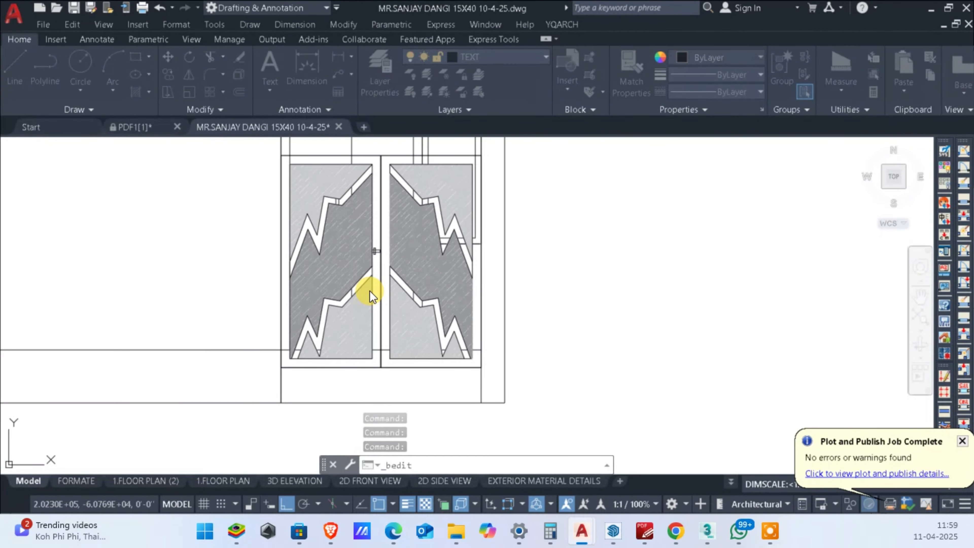
left_click(389, 147)
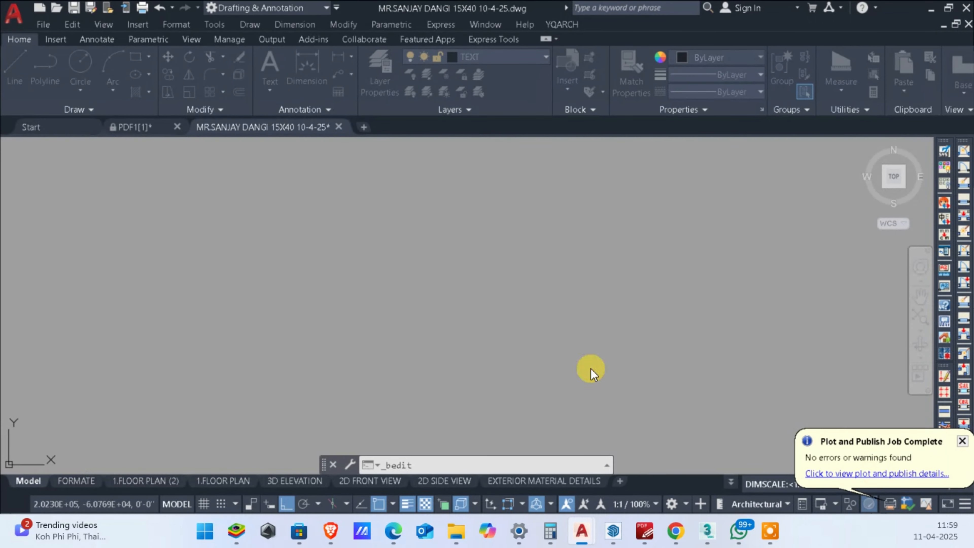
scroll(423, 196, "down", 2)
scroll(427, 221, "up", 8)
scroll(441, 218, "down", 5)
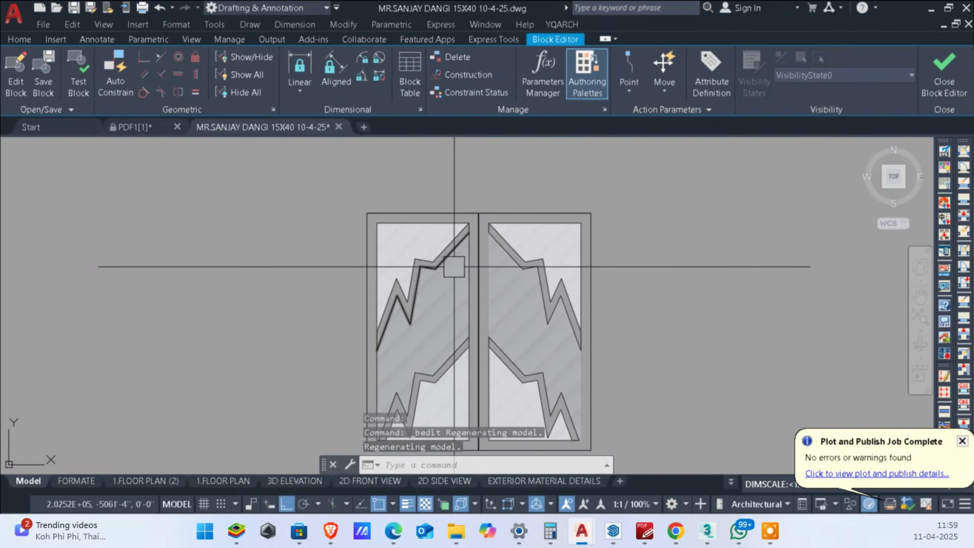
type("h")
key("Return")
scroll(468, 218, "up", 3)
key("Escape")
key("Escape")
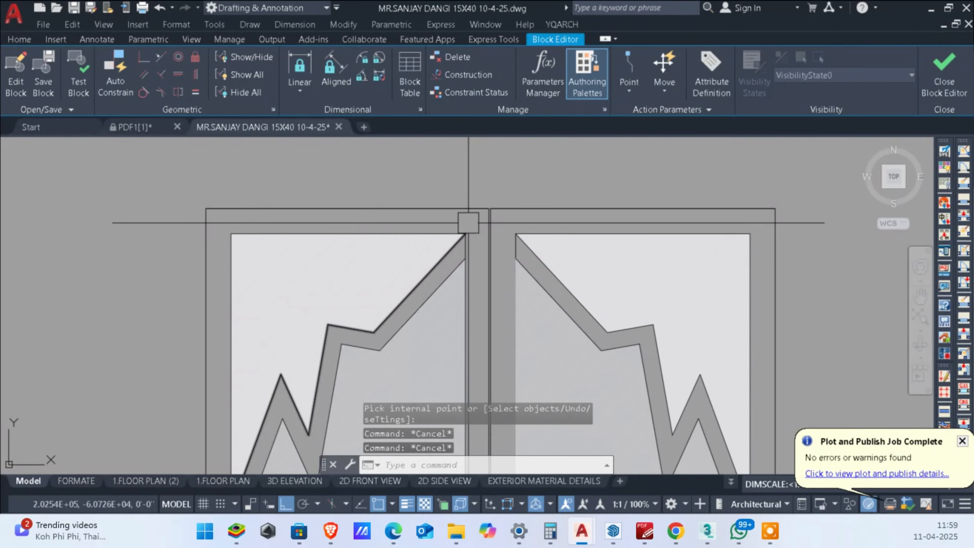
Step: Fill the outer frames of both gate leaves with solid hatch in colour 0,0,0
type("h")
key("Return")
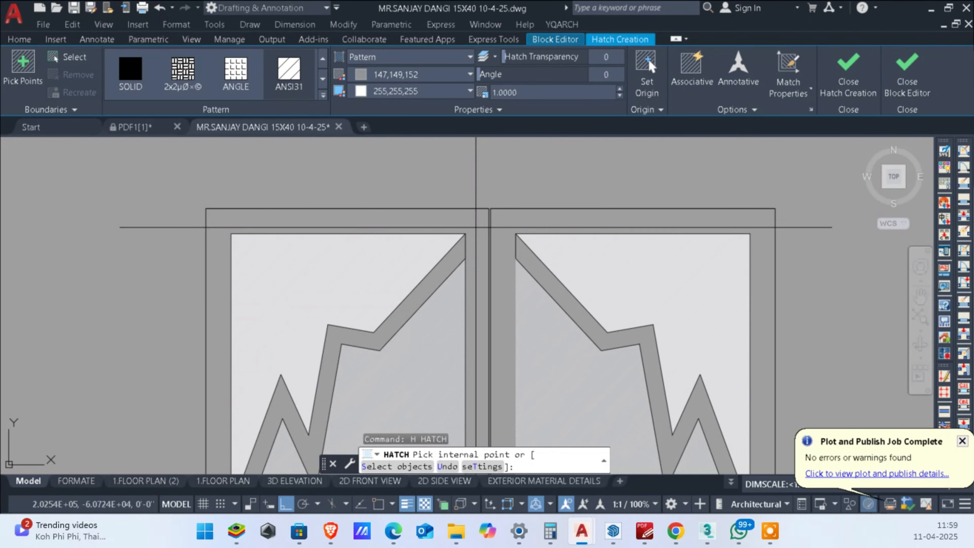
scroll(476, 227, "down", 6)
left_click(475, 226)
scroll(489, 229, "up", 4)
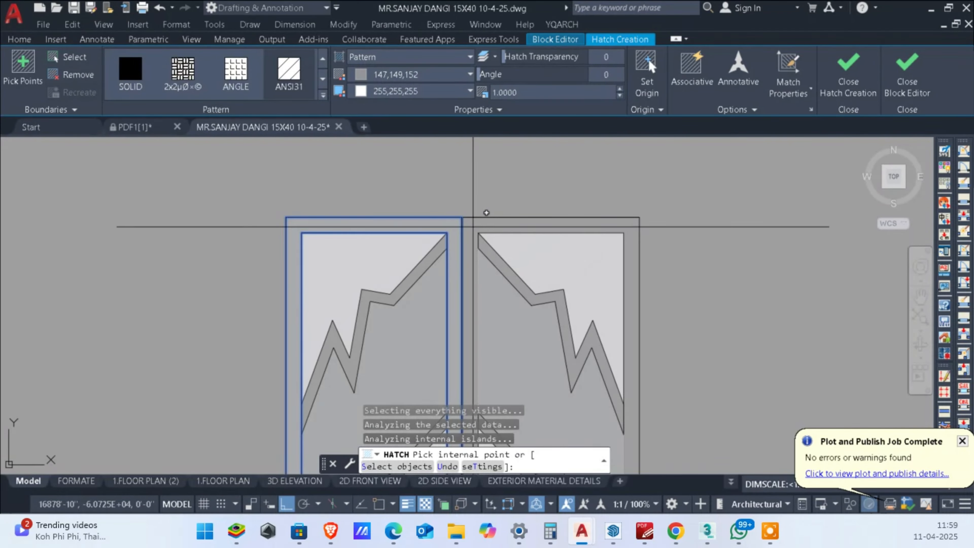
left_click(469, 223)
scroll(470, 221, "down", 2)
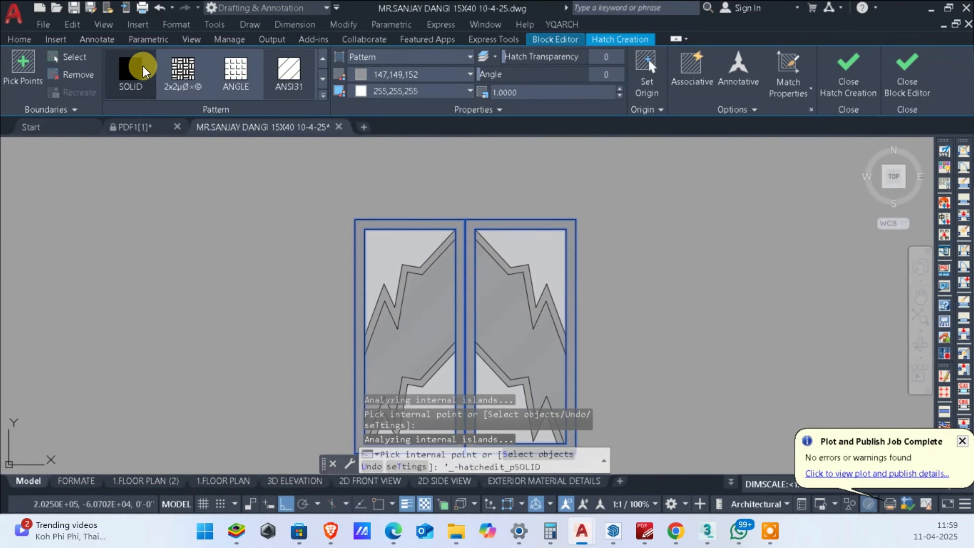
left_click(141, 68)
left_click(380, 78)
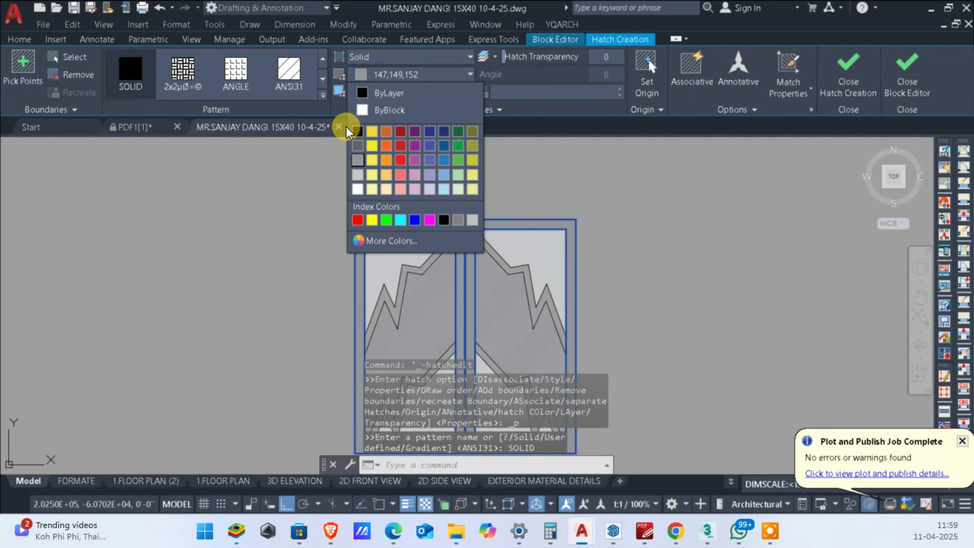
left_click(356, 133)
type("`")
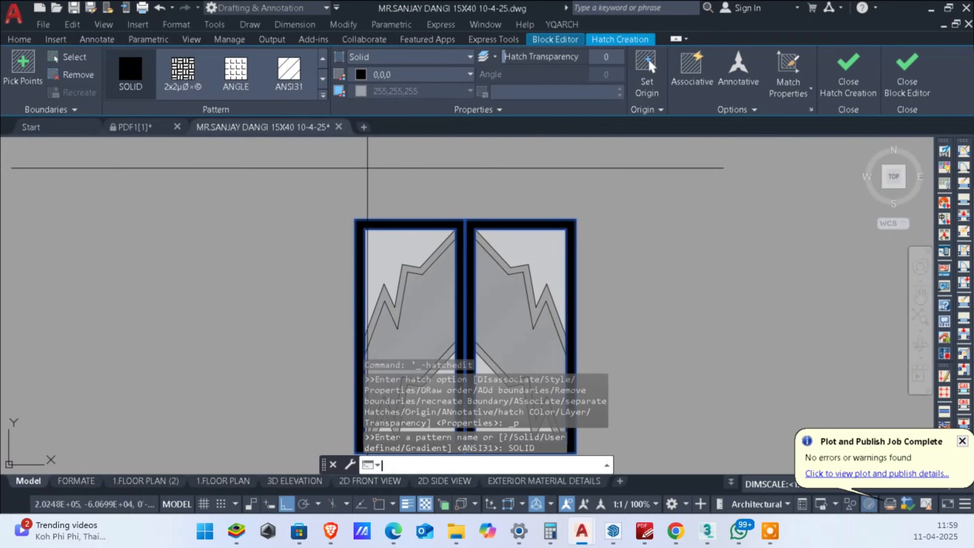
key("Escape")
key("Escape")
Step: Fill the upper zigzag bands on both gate leaves with solid hatch in colour 0,0,0
scroll(465, 257, "up", 2)
scroll(464, 257, "up", 2)
type("h")
key("Return")
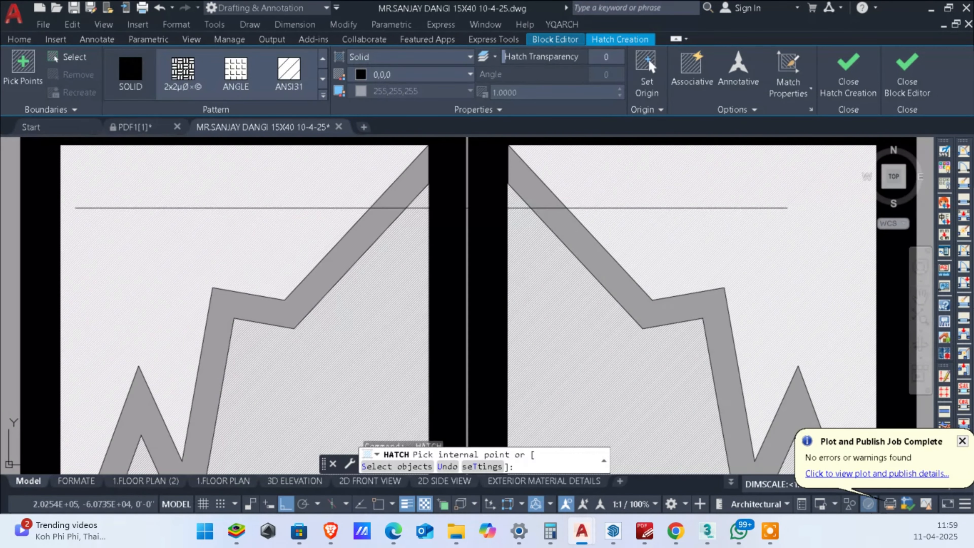
left_click(397, 200)
scroll(422, 204, "down", 4)
scroll(437, 206, "up", 2)
left_click(438, 206)
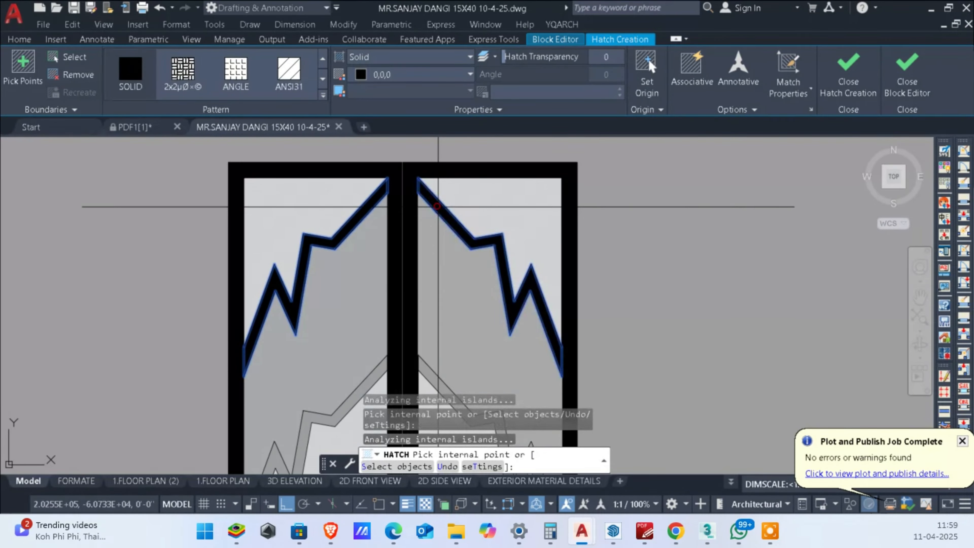
Step: Try to fill the lower zigzag bands on both leaves with the same black solid hatch, undoing each pick, and end the hatching
scroll(437, 207, "down", 4)
scroll(440, 234, "up", 5)
left_click(458, 200)
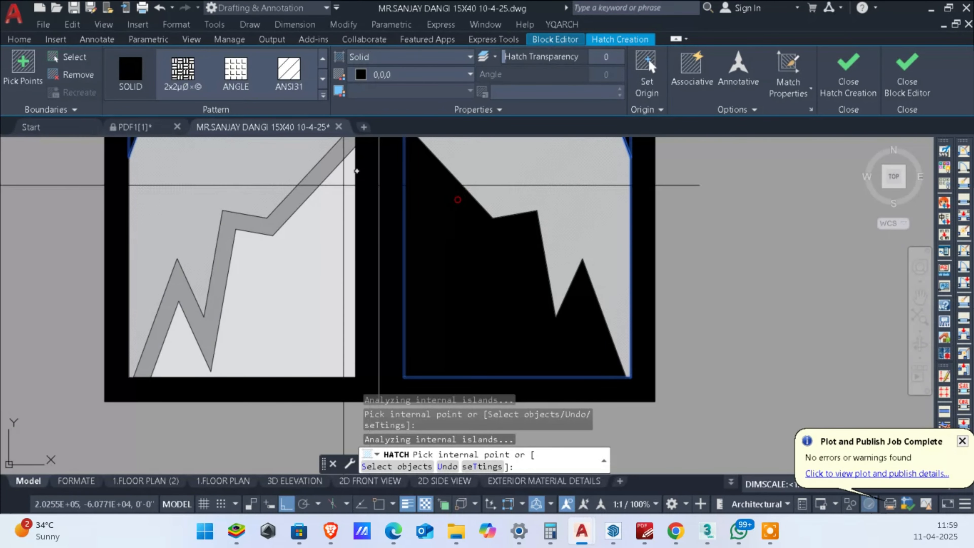
key("ctrl+z")
left_click(440, 184)
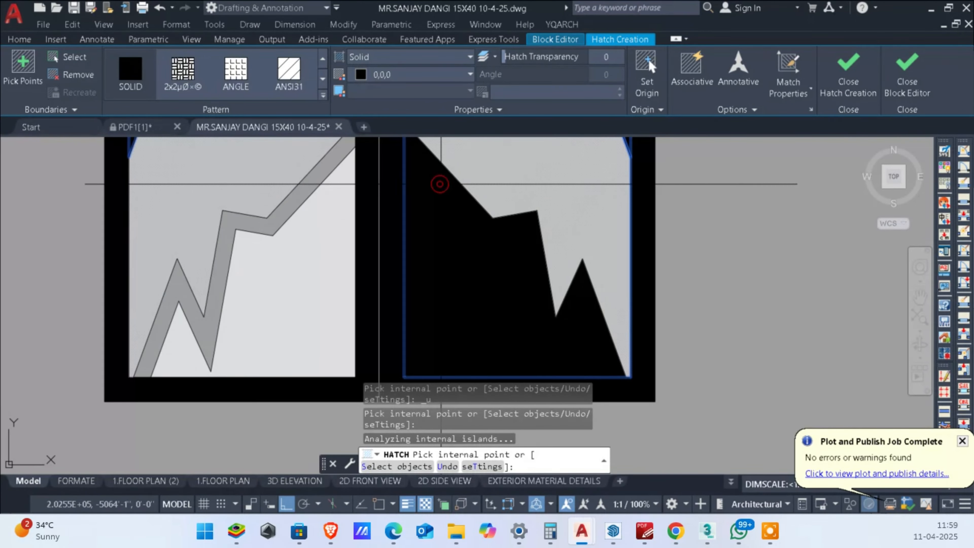
key("ctrl+z")
left_click(445, 184)
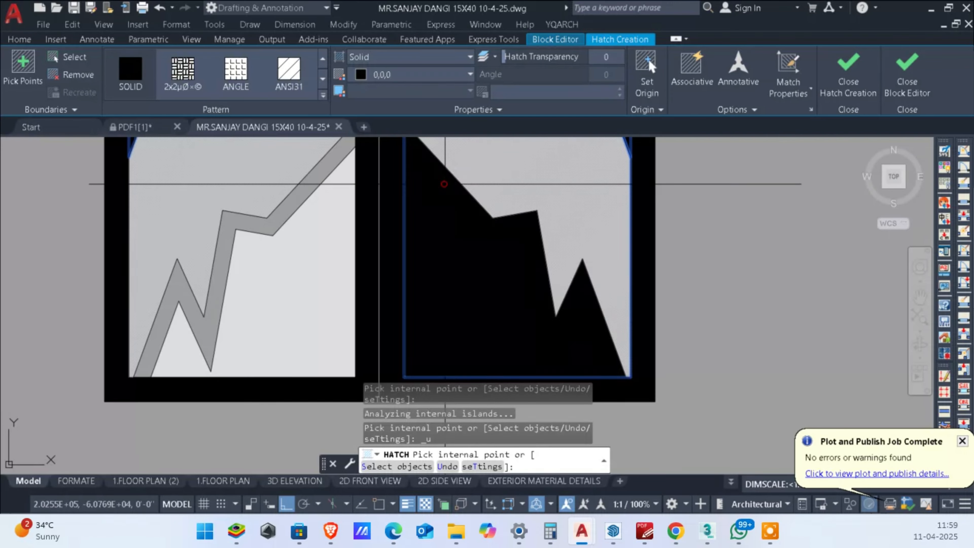
key("ctrl+z")
scroll(463, 236, "down", 2)
left_click(445, 194)
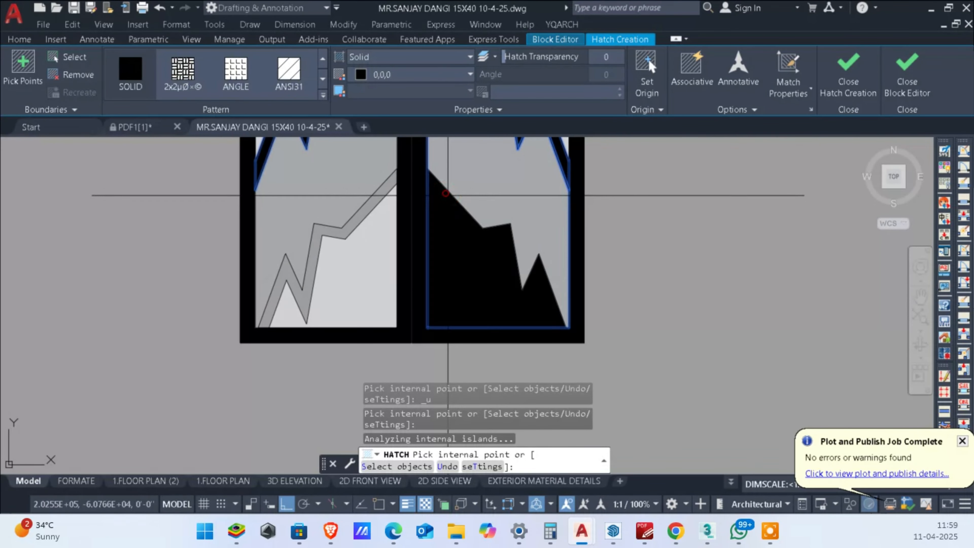
key("ctrl+z")
left_click(374, 190)
key("ctrl+z")
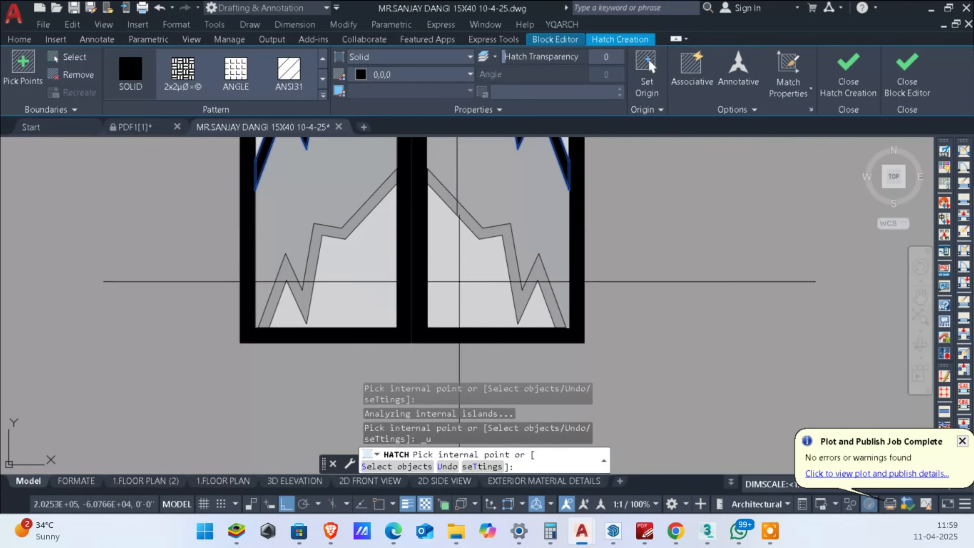
scroll(457, 283, "down", 4)
key("Escape")
Step: Try to trim the lower zigzag band lines on both gate leaves where they run into the frames
scroll(460, 265, "up", 7)
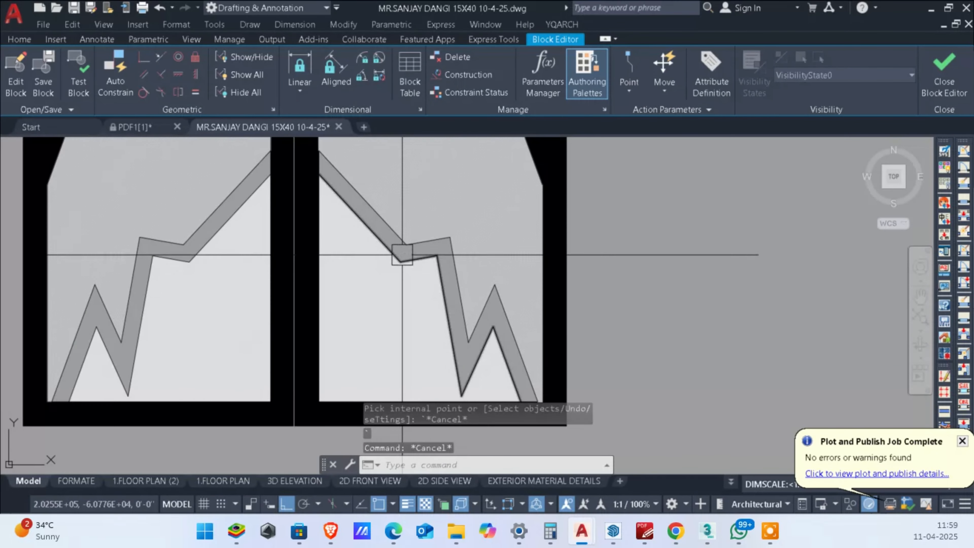
type("tr")
key("space")
scroll(344, 212, "up", 3)
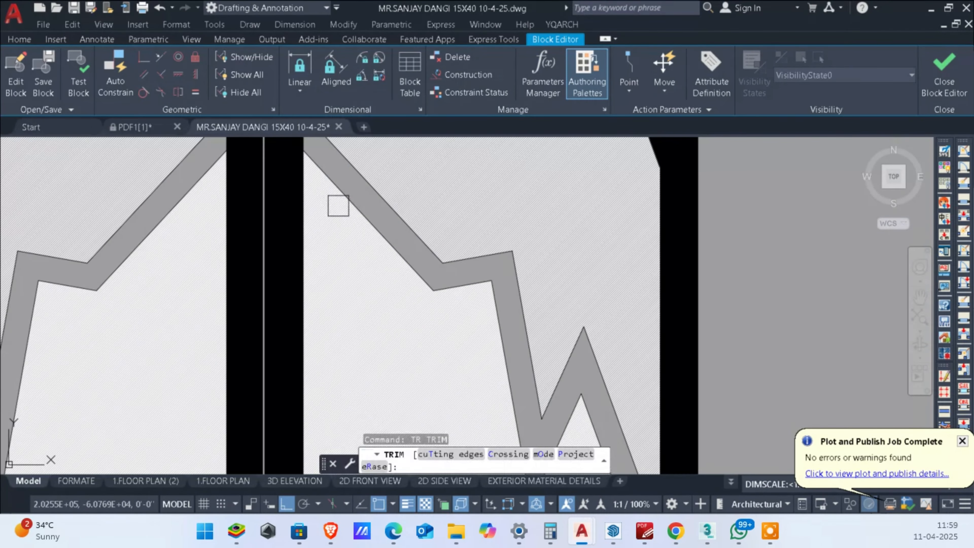
left_click(341, 186)
scroll(343, 212, "down", 3)
scroll(268, 200, "up", 1)
left_click(248, 181)
left_click(248, 180)
scroll(280, 199, "down", 2)
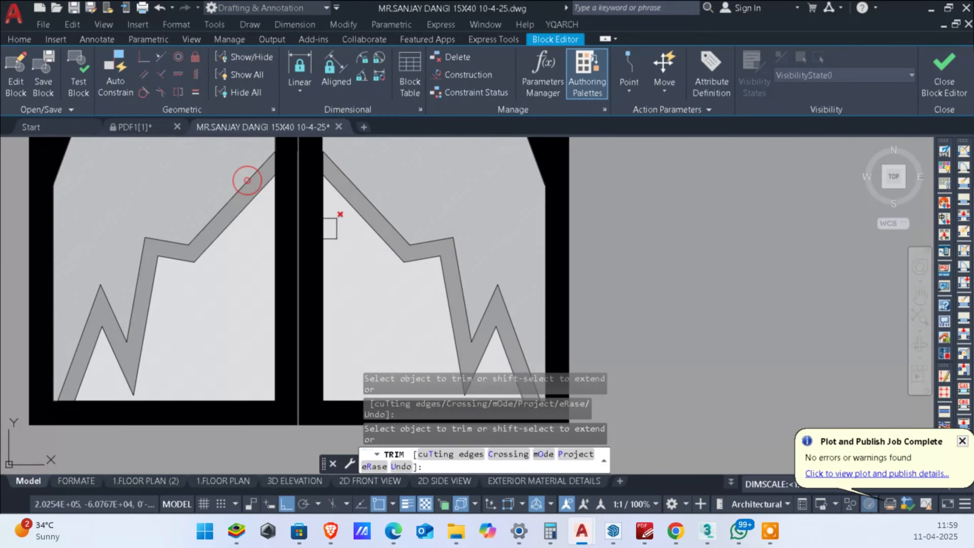
scroll(419, 315, "up", 2)
scroll(498, 330, "up", 1)
left_click(495, 344)
left_click(539, 332)
scroll(538, 332, "down", 1)
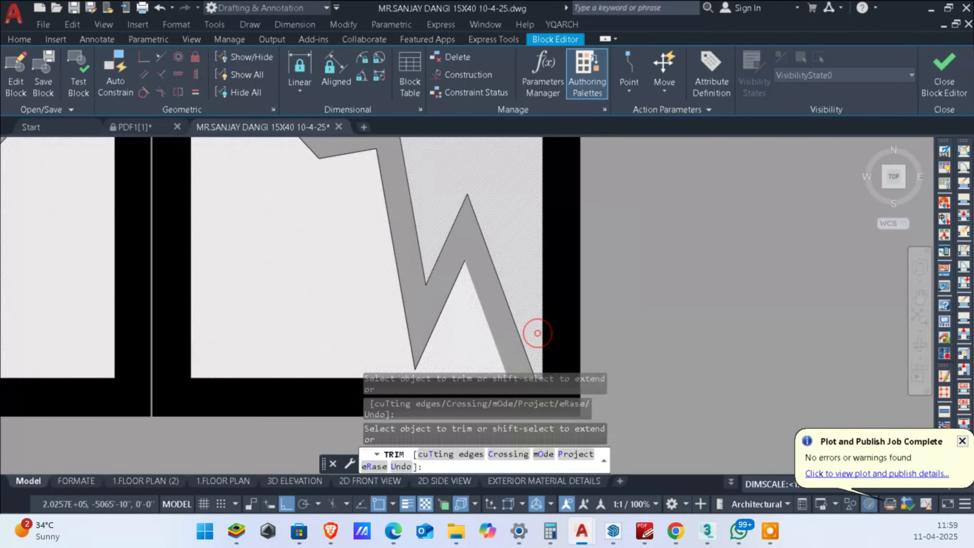
scroll(535, 330, "down", 1)
scroll(453, 230, "up", 1)
scroll(387, 209, "down", 3)
scroll(358, 184, "up", 1)
scroll(364, 184, "up", 2)
left_click(384, 244)
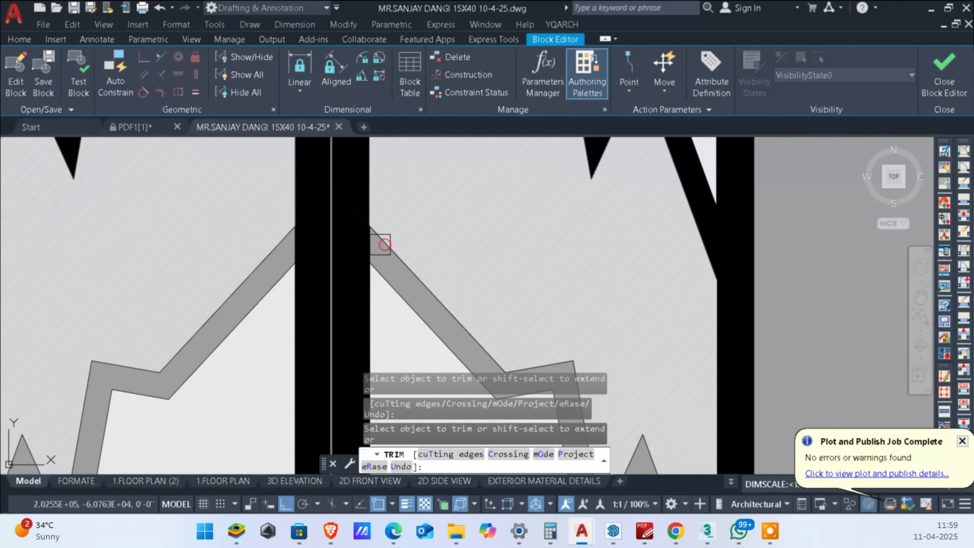
scroll(283, 276, "down", 3)
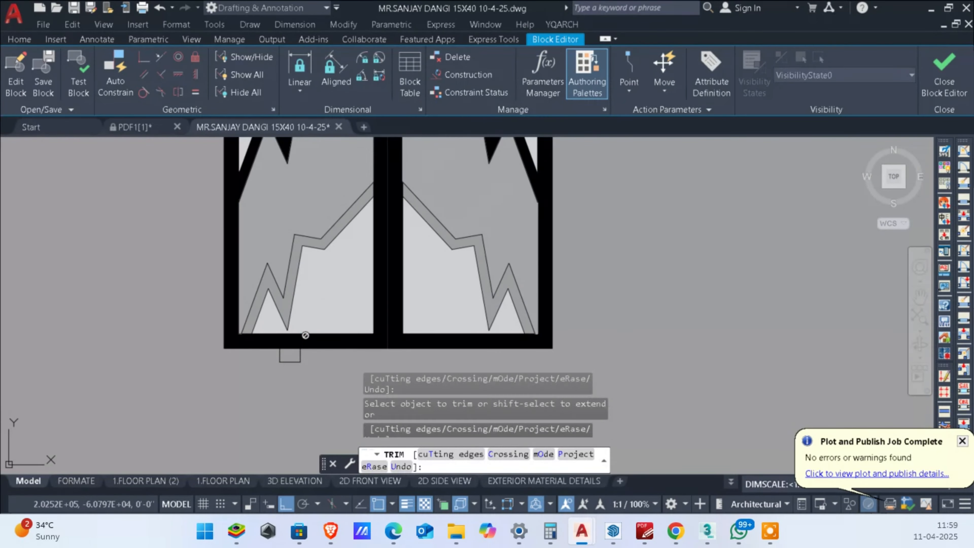
key("Escape")
Step: Fill the lower zigzag bands on both gate leaves with solid hatch in colour 0,0,0 and end the hatching
type("h")
key("Return")
scroll(329, 264, "up", 2)
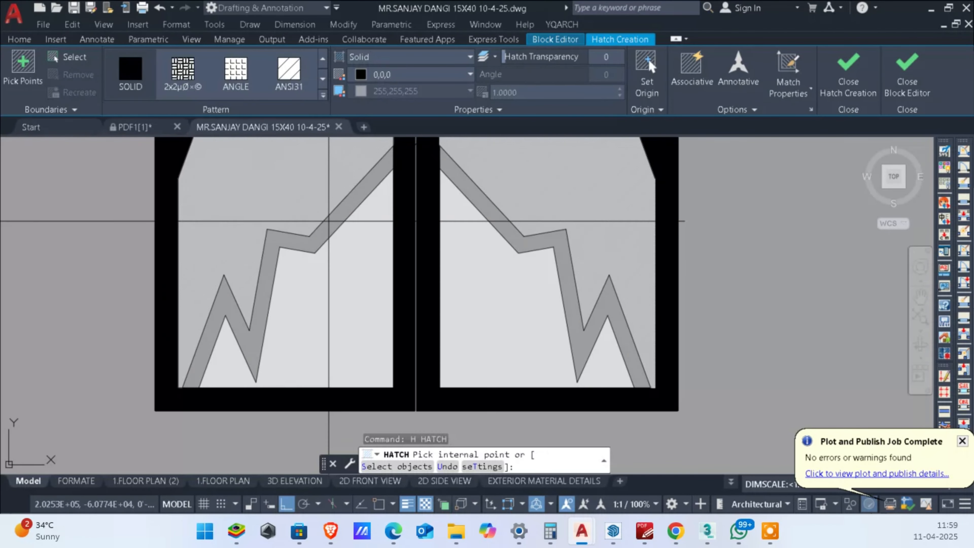
left_click(334, 228)
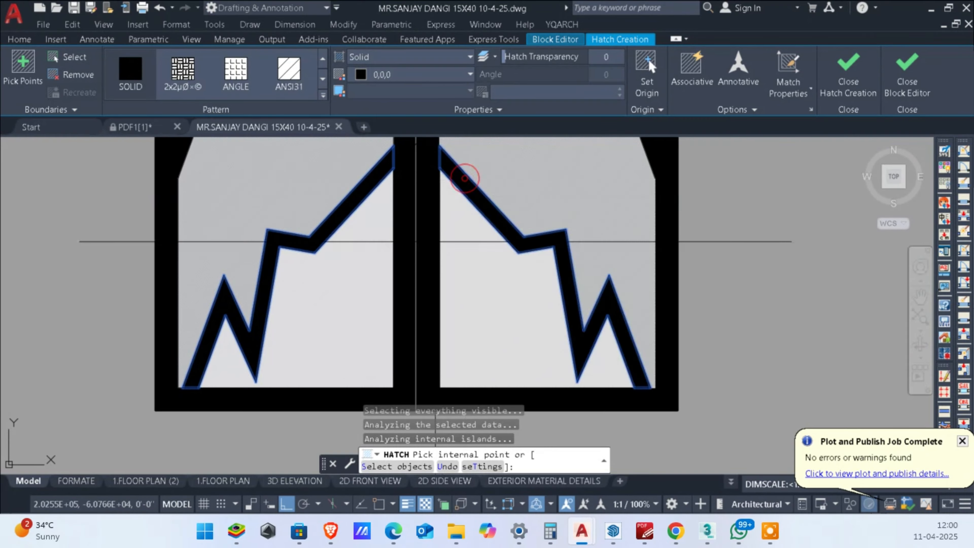
key("Escape")
key("Escape")
key("Escape")
Step: Close the Block Editor, saving the changes to the gate block, and return to the front elevation
scroll(484, 256, "down", 5)
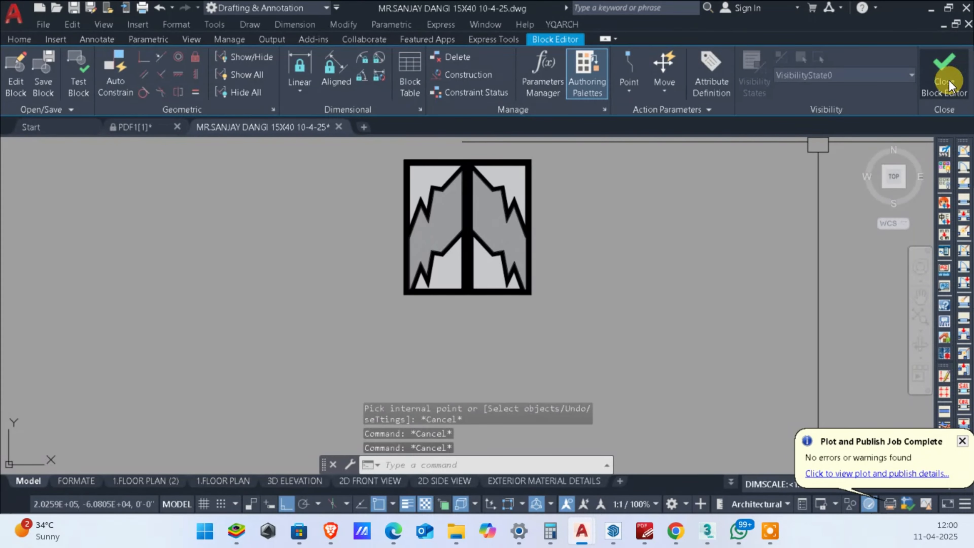
left_click(949, 82)
left_click(438, 232)
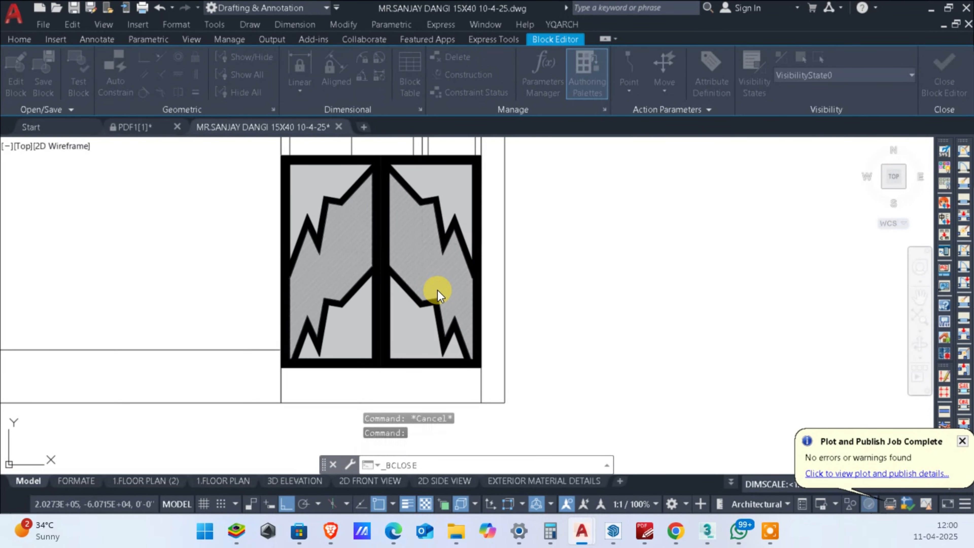
scroll(407, 301, "up", 2)
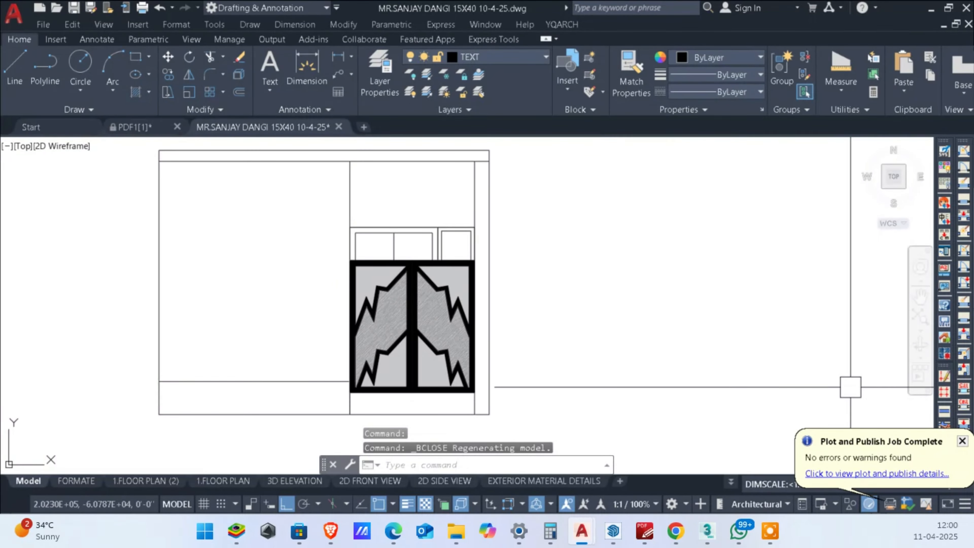
Step: Reopen the two-leaf gate block in the Block Editor
scroll(418, 340, "up", 3)
double_click(419, 339)
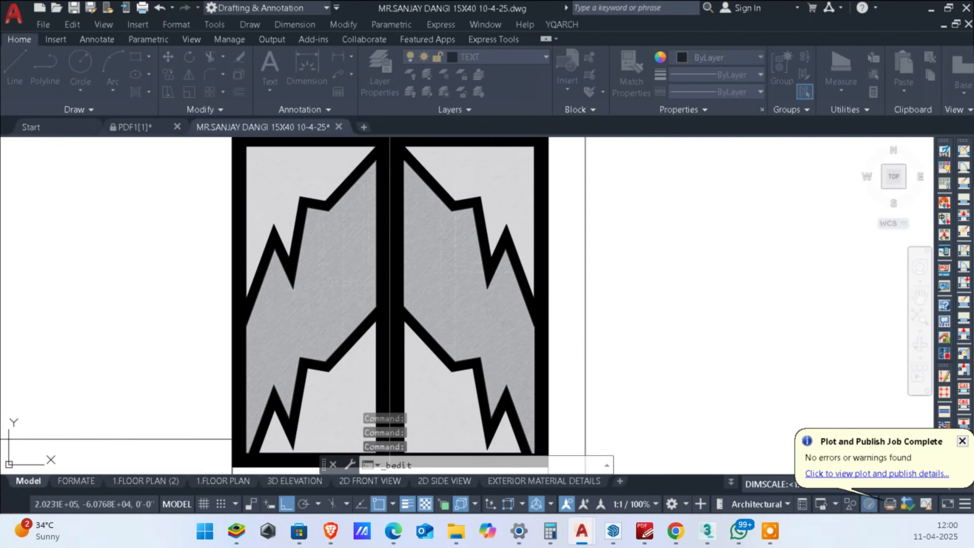
scroll(422, 192, "up", 5)
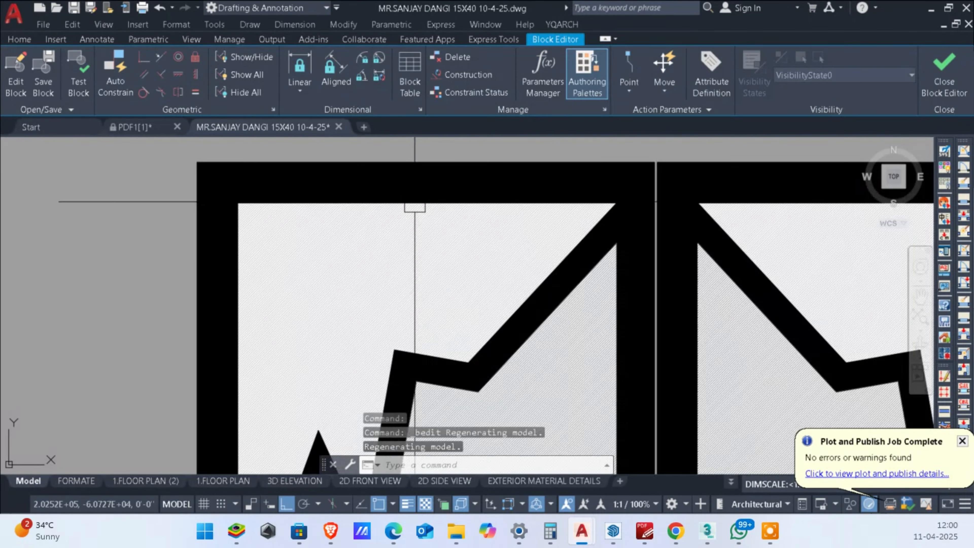
Step: Change the solid hatches of the upper and lower zigzag bands on both gate leaves to grey
left_click(597, 244)
key("Escape")
scroll(595, 258, "up", 2)
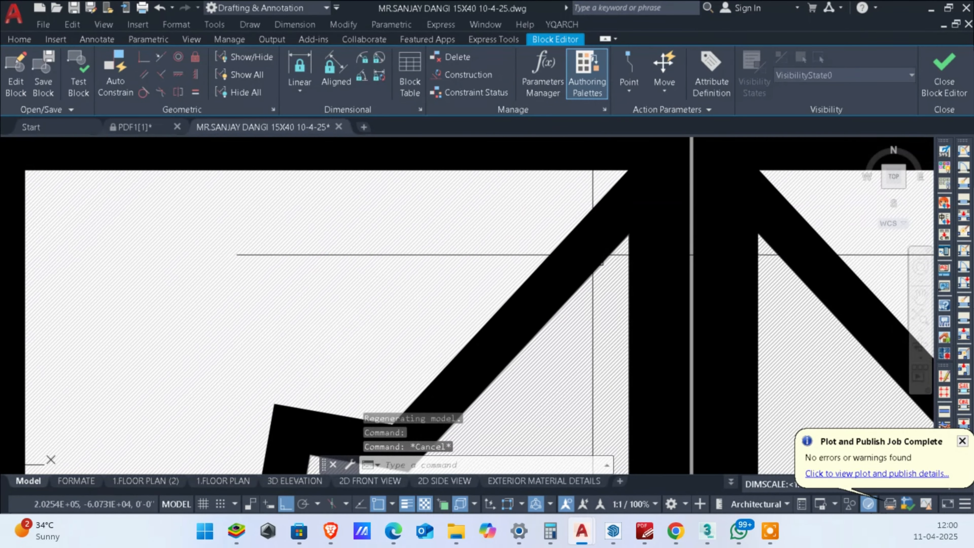
left_click(592, 253)
key("Escape")
left_click(587, 246)
left_click(587, 248)
scroll(587, 250, "down", 6)
middle_click_drag(627, 256, 602, 153)
scroll(647, 321, "up", 6)
left_click(626, 313)
scroll(626, 314, "down", 6)
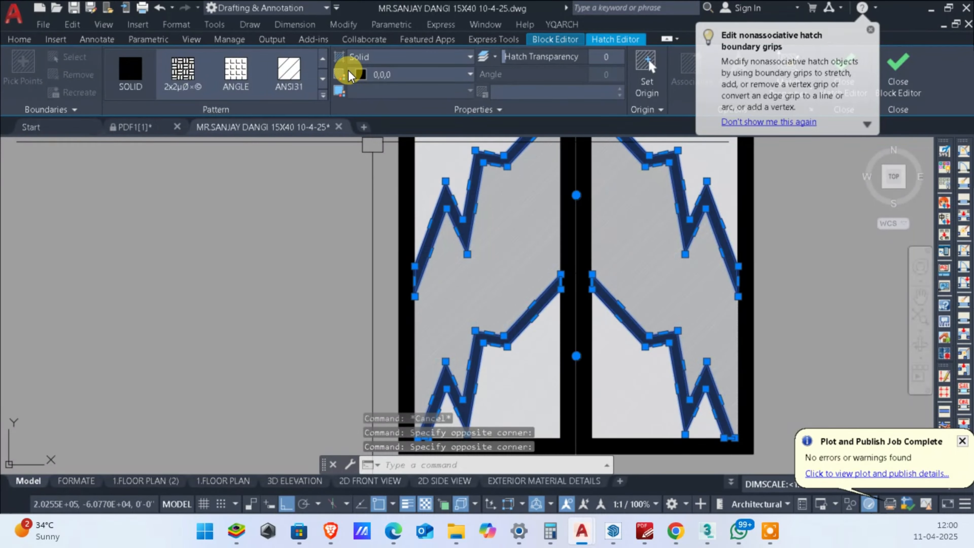
left_click(380, 77)
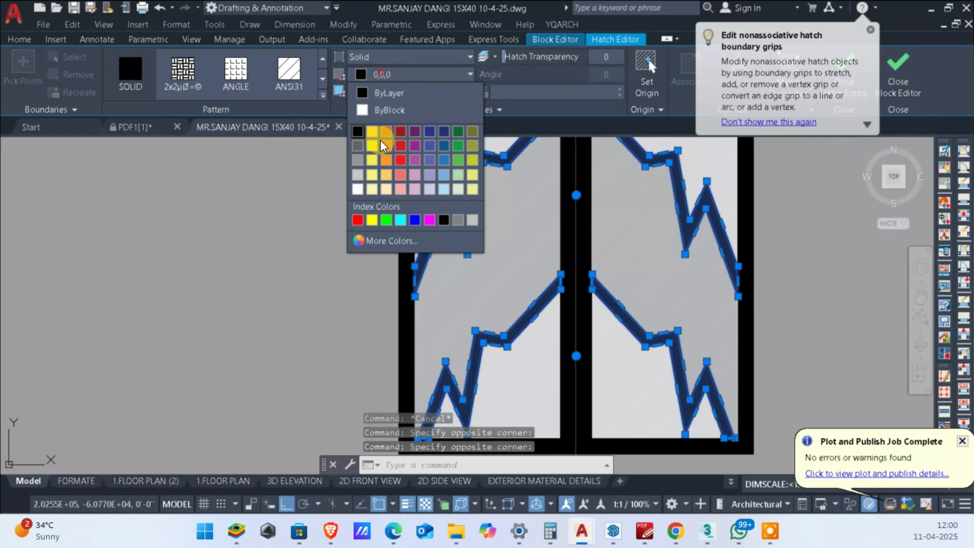
left_click(360, 160)
key("Escape")
key("Escape")
scroll(521, 323, "down", 3)
Step: Change the solid hatch of the outer frames on both gate leaves to the same grey as the bands
scroll(573, 248, "up", 2)
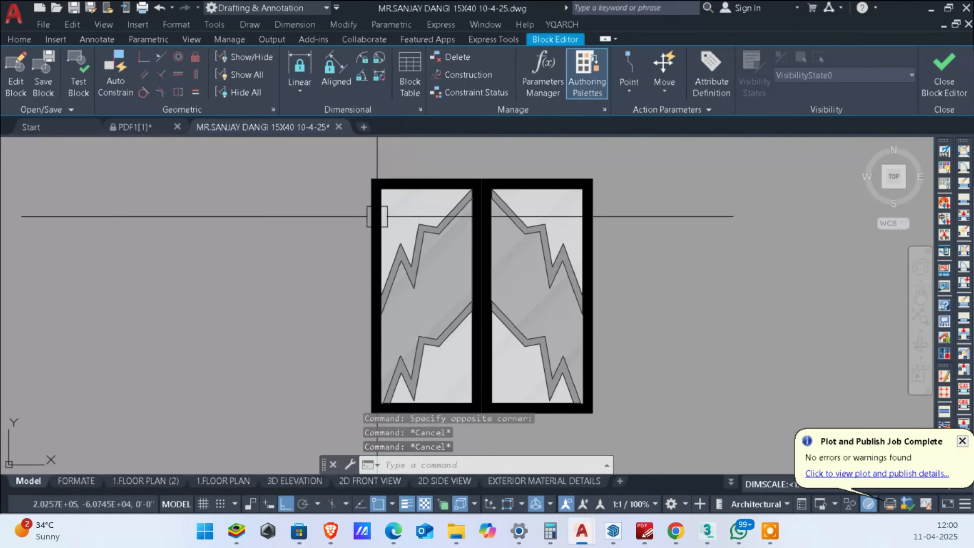
scroll(471, 198, "up", 8)
middle_click_drag(483, 142, 481, 236)
left_click(485, 232)
scroll(544, 237, "down", 2)
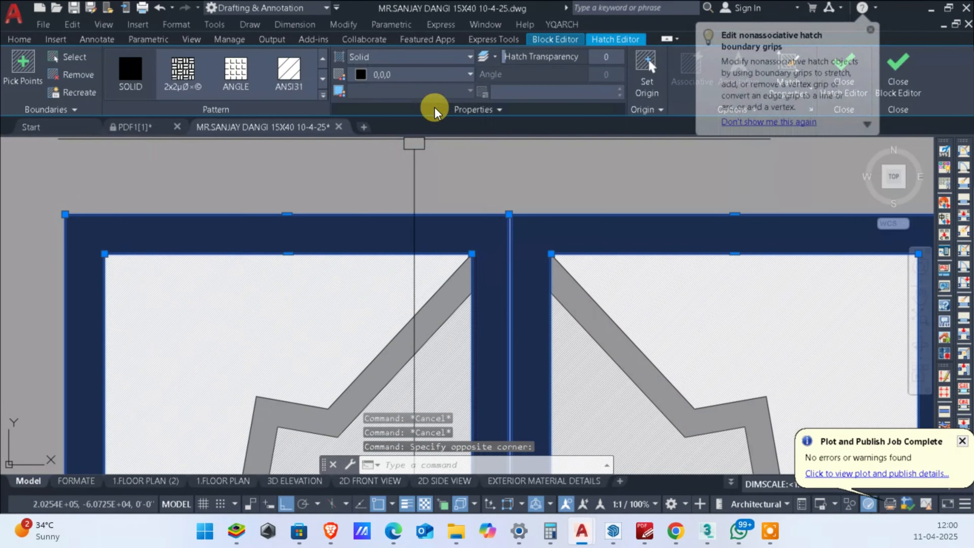
left_click(382, 73)
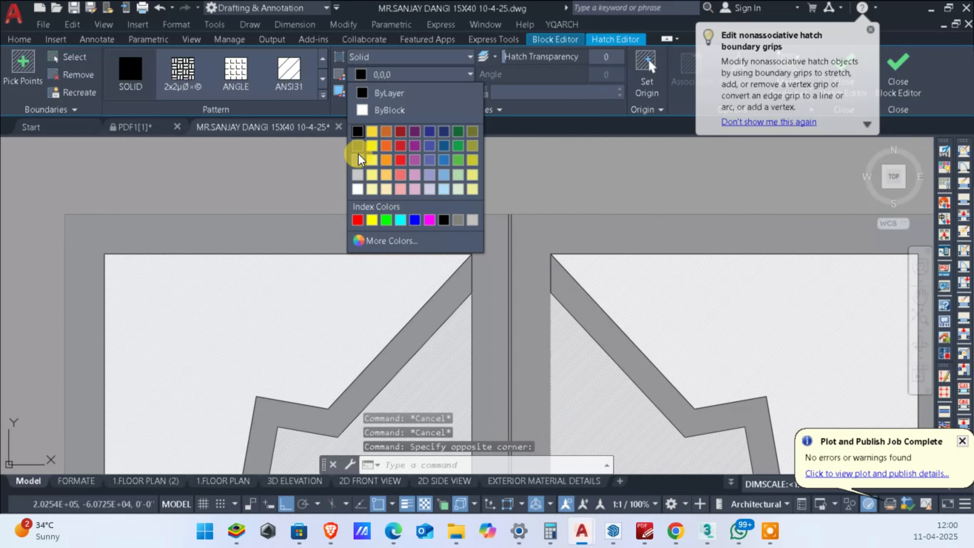
left_click(359, 156)
key("Escape")
scroll(652, 322, "down", 3)
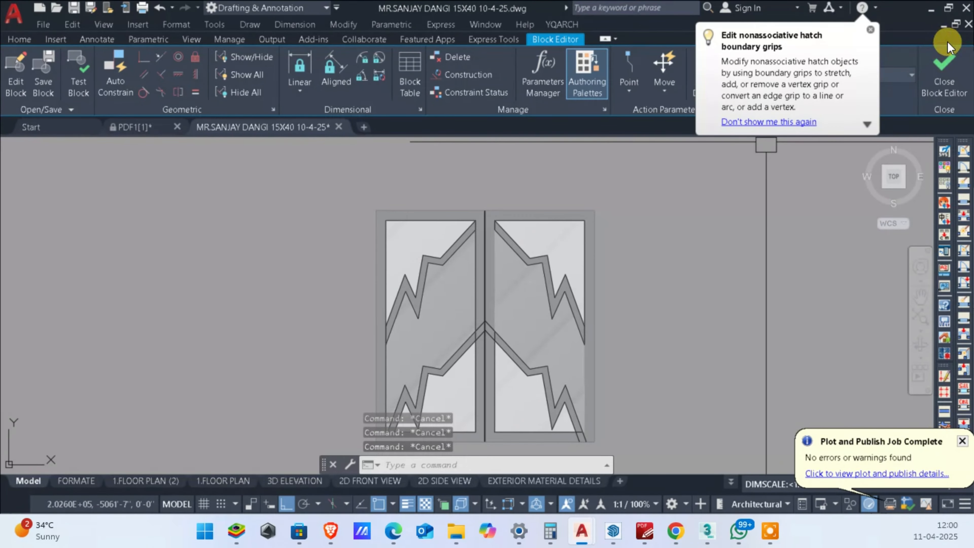
Step: Save the recoloured gate block and leave the Block Editor
left_click(944, 73)
left_click(461, 239)
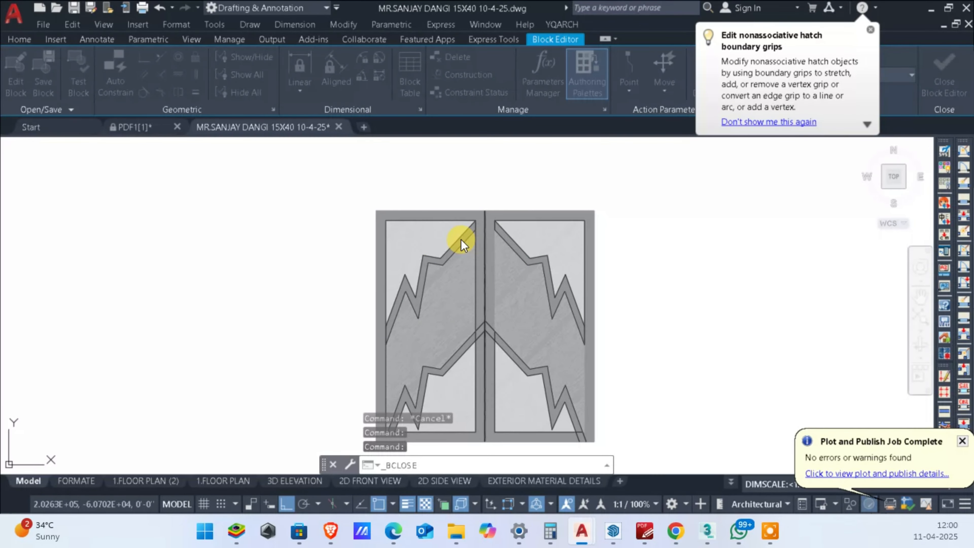
scroll(448, 261, "up", 2)
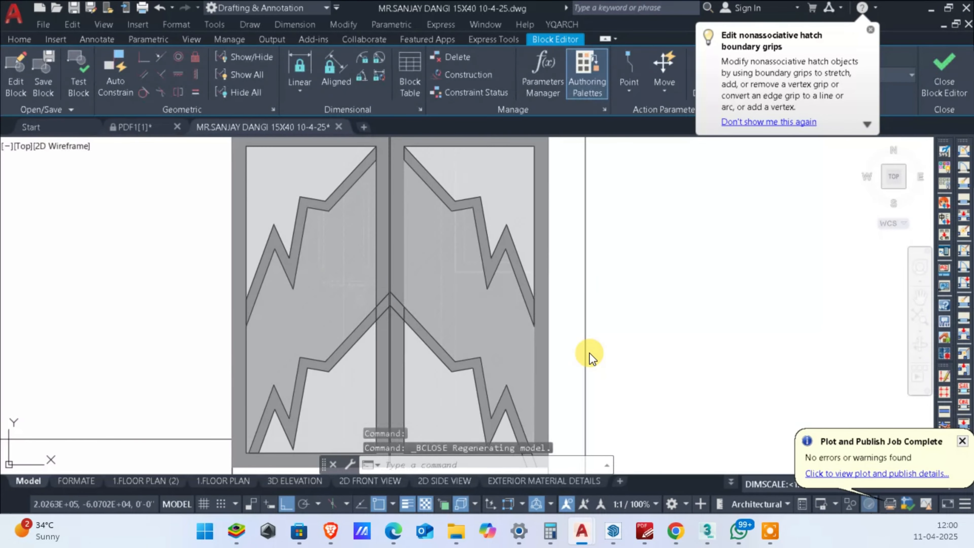
Step: Bring the gate block to the front of the draw order in the elevation
scroll(522, 337, "up", 6)
scroll(523, 337, "down", 4)
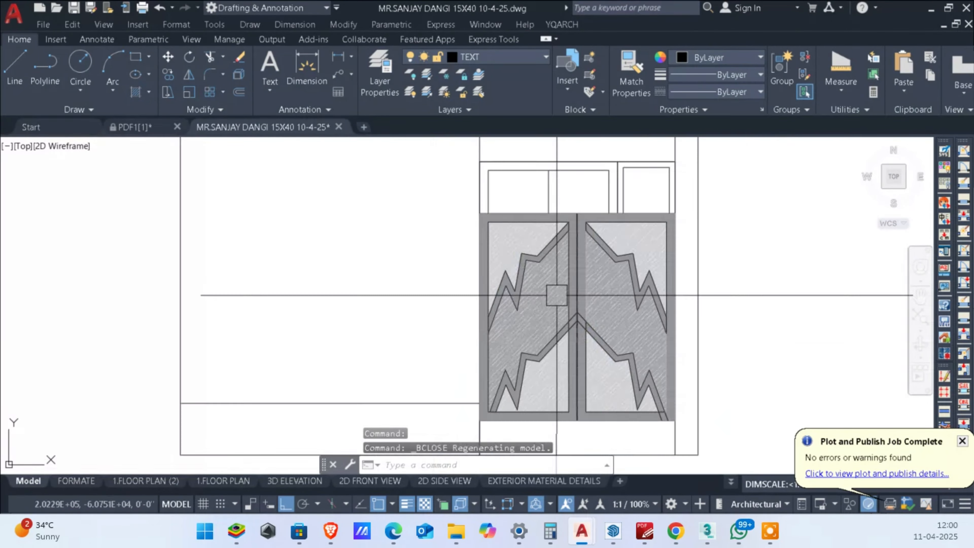
right_click(562, 271)
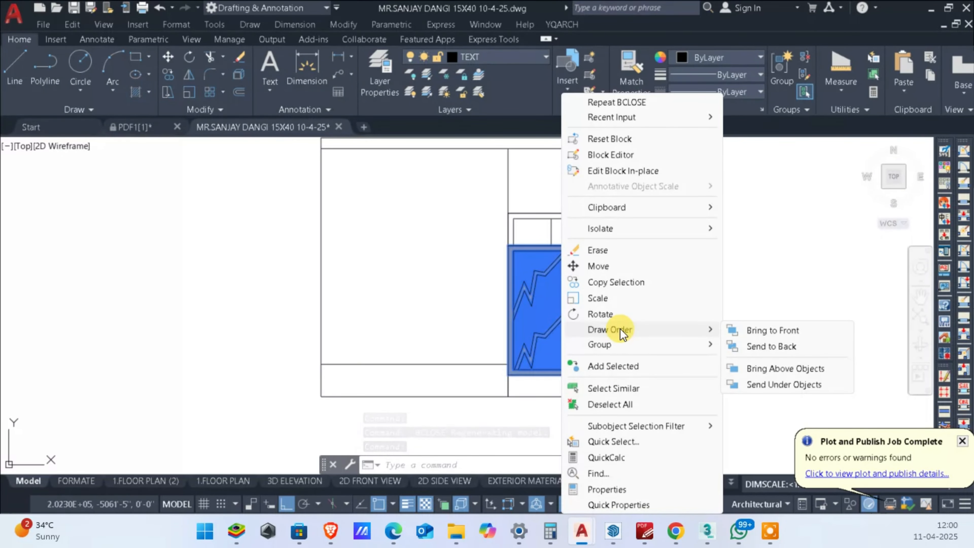
left_click(762, 330)
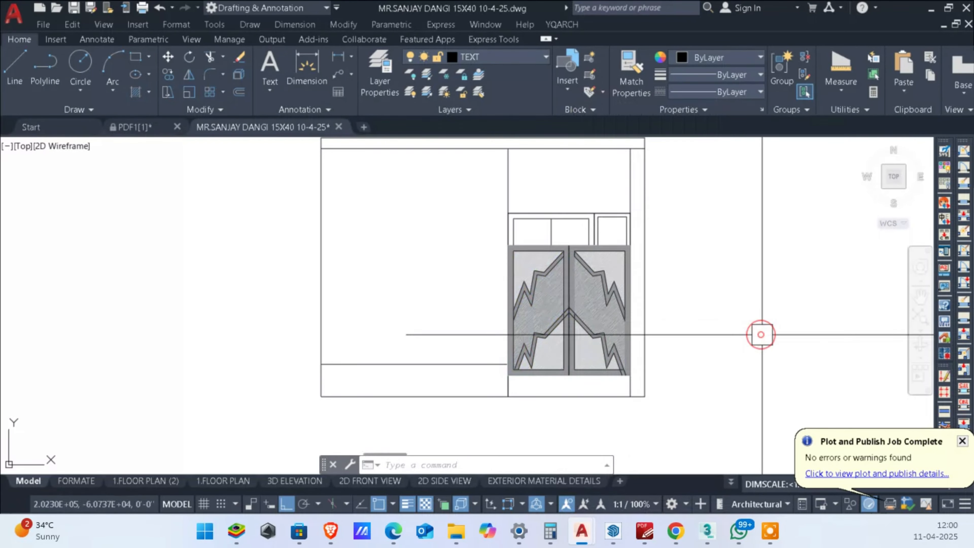
right_click(570, 208)
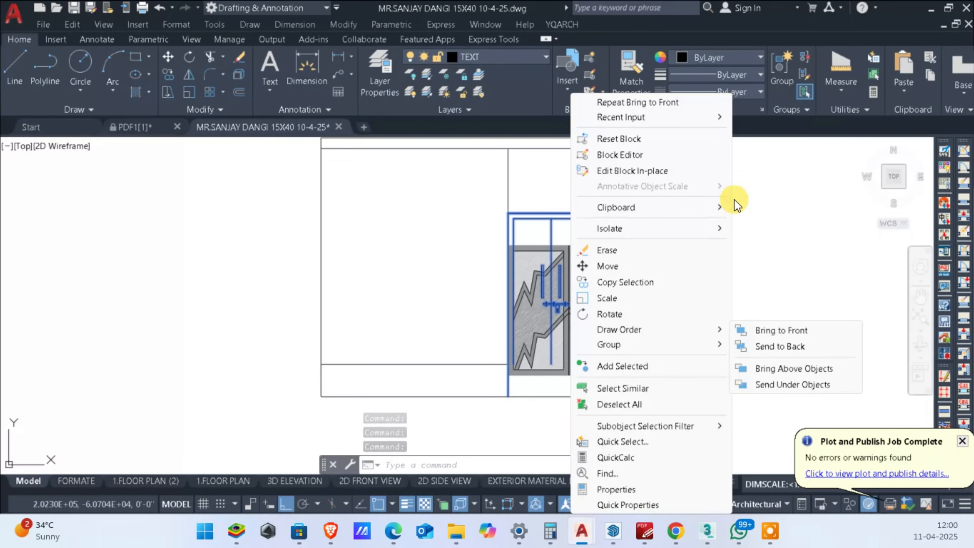
key("Escape")
key("Escape")
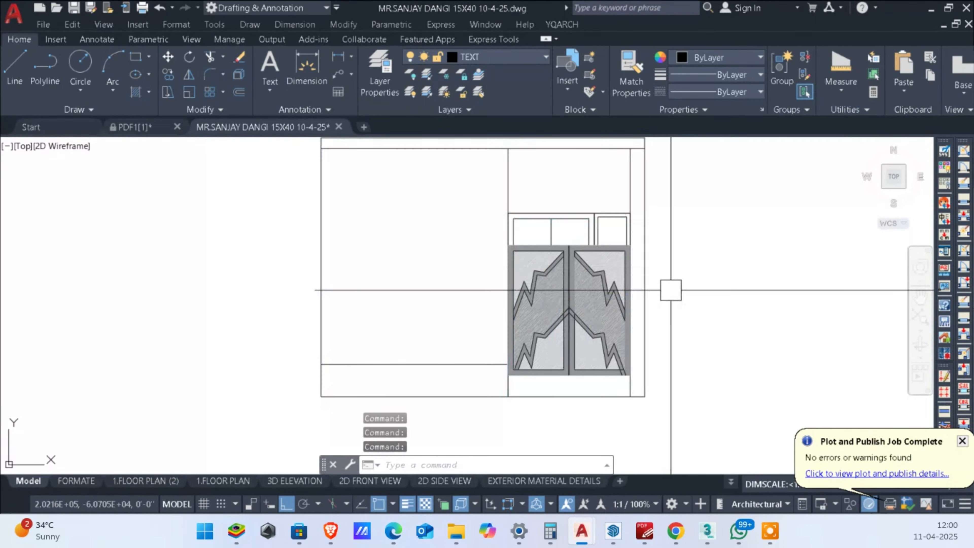
Step: Open the door-and-window block behind the gate in the Block Editor
scroll(602, 285, "up", 2)
left_click(590, 237)
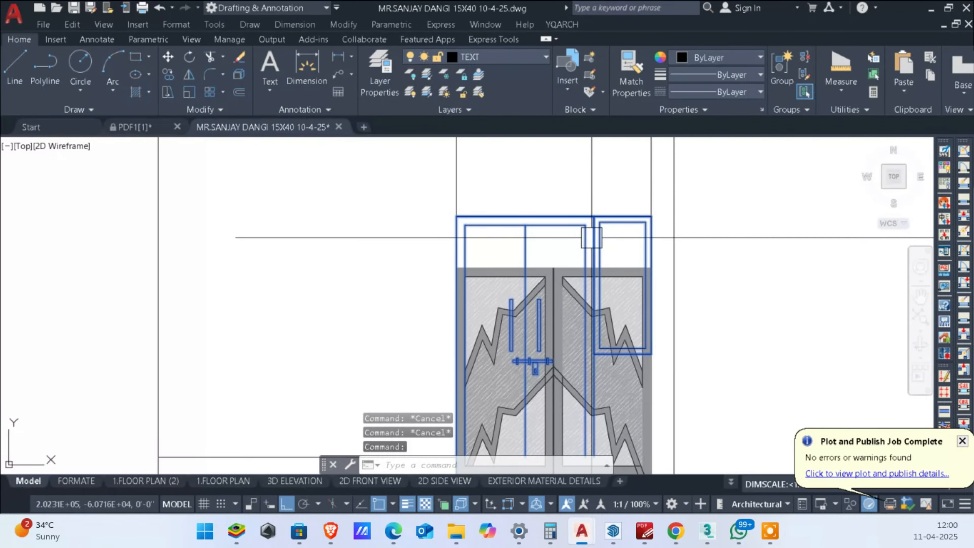
scroll(590, 238, "down", 1)
scroll(591, 238, "up", 2)
double_click(584, 240)
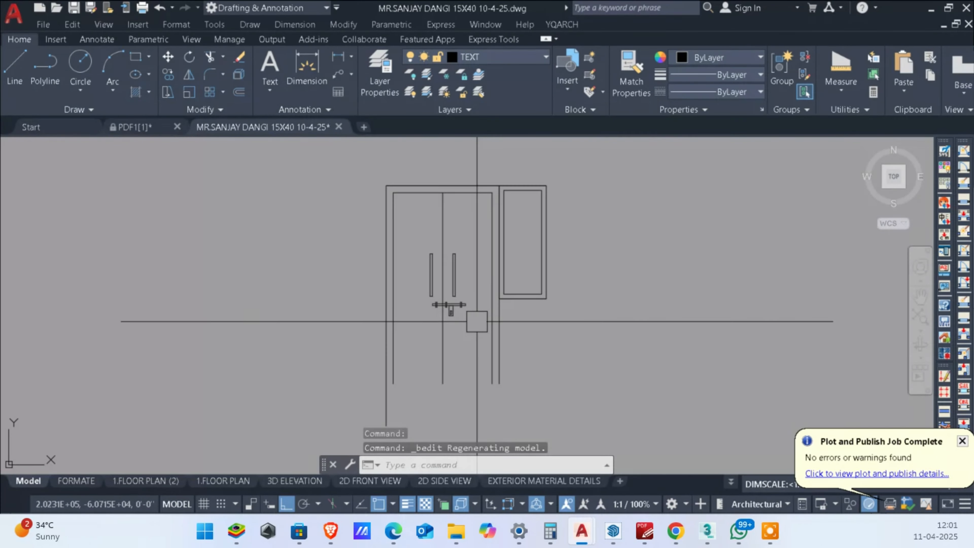
Step: Draw a horizontal line across the bottom of the double door, starting at the outer right jamb's lower end
middle_click_drag(450, 326, 460, 250)
scroll(445, 284, "up", 2)
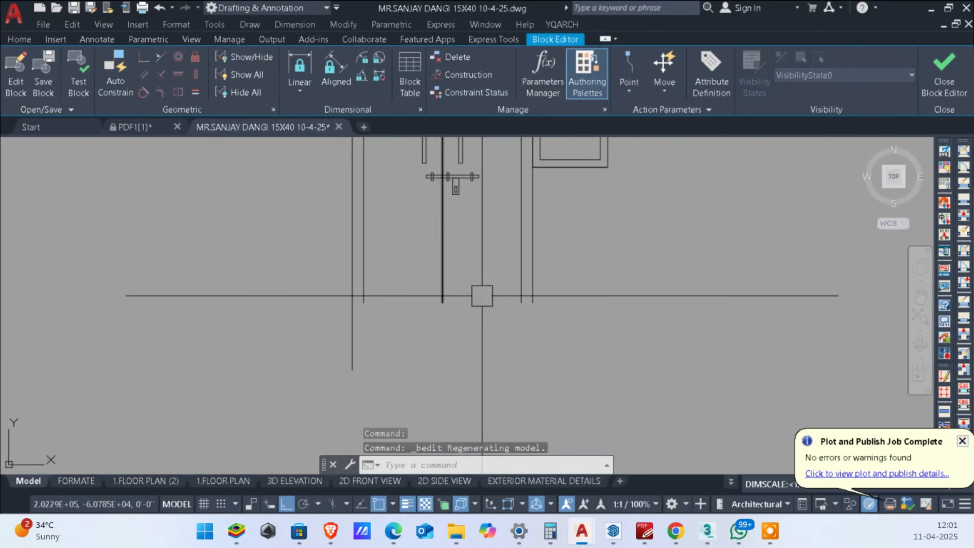
type("L")
key("Return")
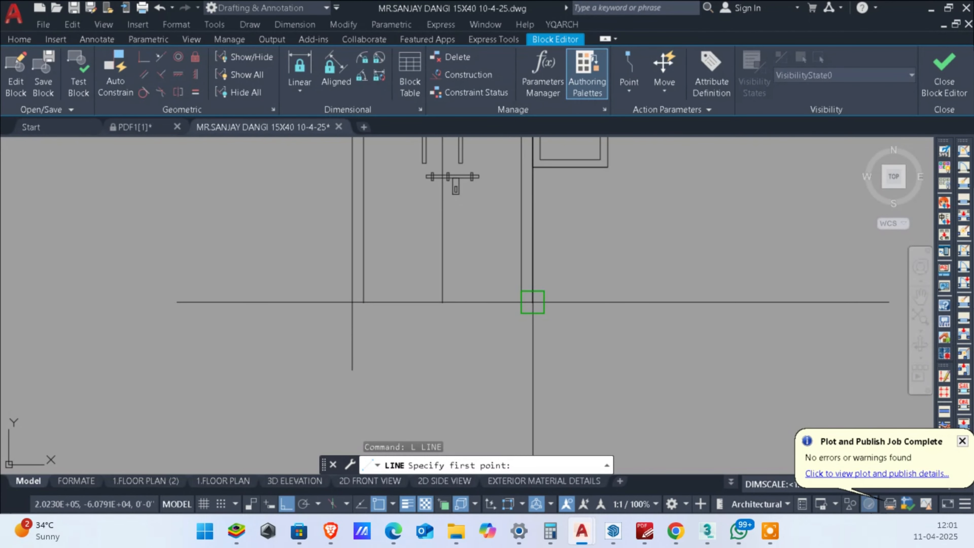
left_click(532, 302)
key("Escape")
Step: Extend the door's bottom line to the outer left jamb line and trim that jamb line's overhang below it
scroll(366, 305, "up", 2)
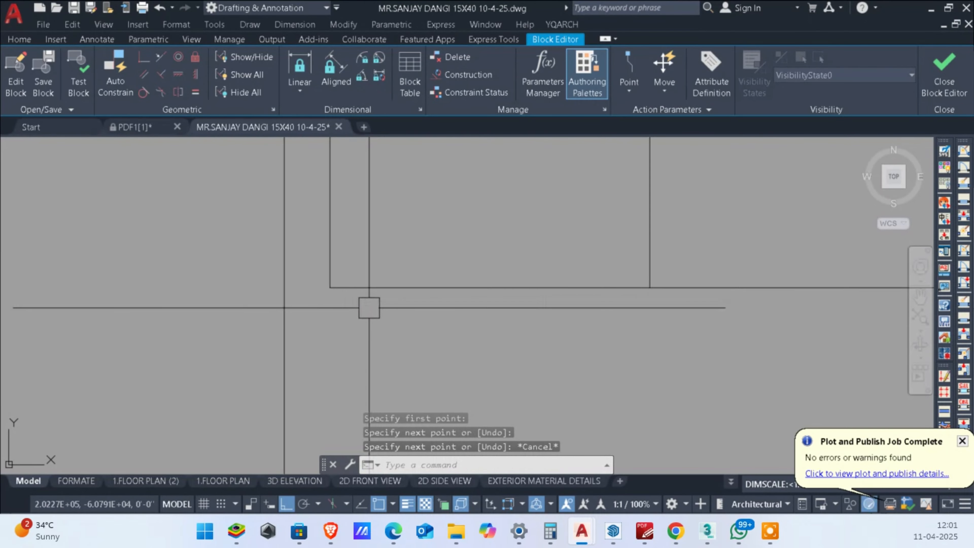
type("tr")
key("Return")
left_click(424, 301, "shift")
left_click(400, 234, "shift")
scroll(306, 328, "down", 3)
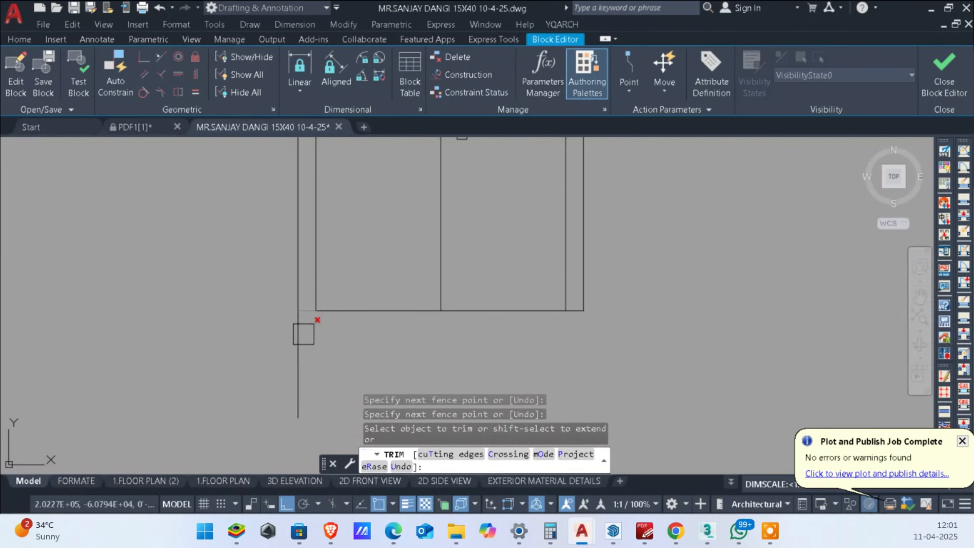
left_click(305, 336)
scroll(305, 336, "down", 2)
key("Escape")
Step: Fill the double door's outer frame with a solid hatch in colour 248,153,30
scroll(347, 309, "up", 1)
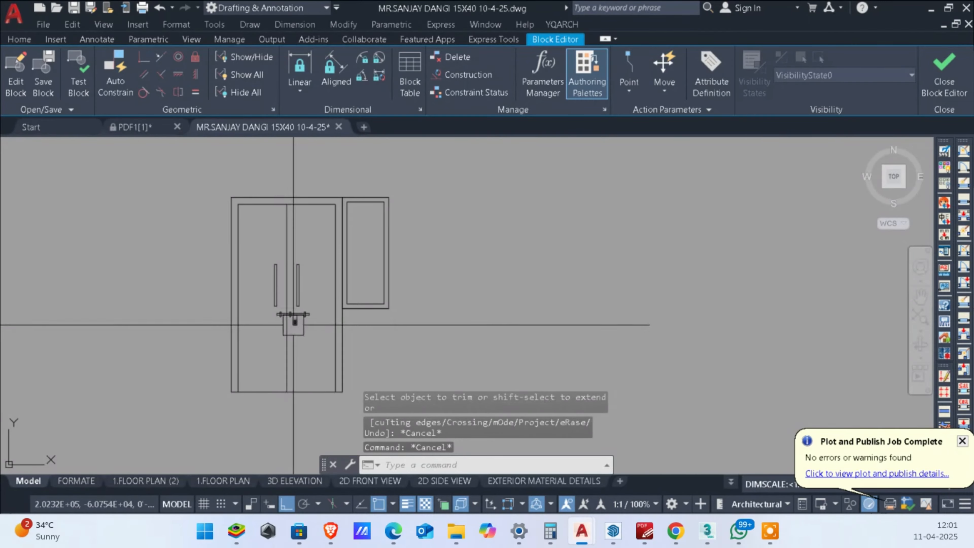
type("h")
key("Return")
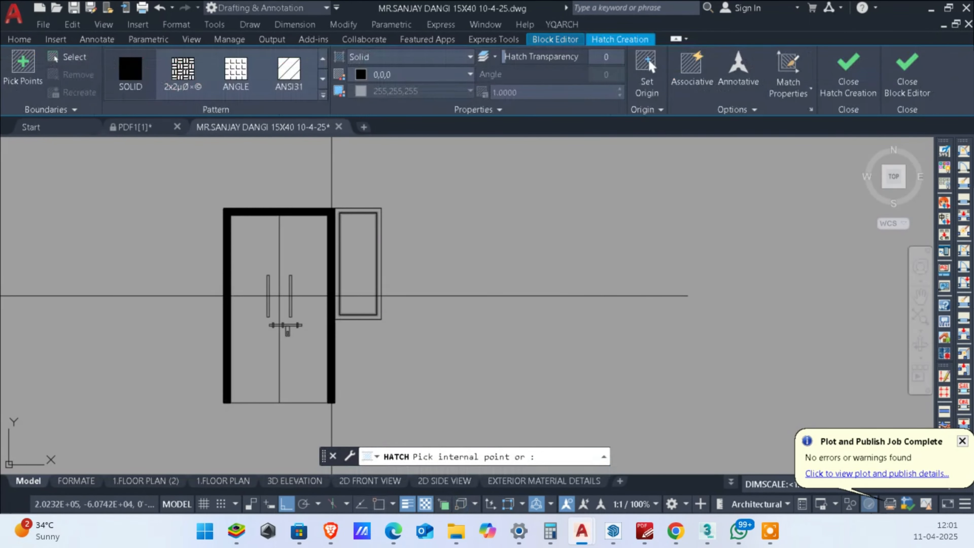
scroll(324, 297, "up", 4)
left_click(334, 218)
scroll(333, 218, "down", 2)
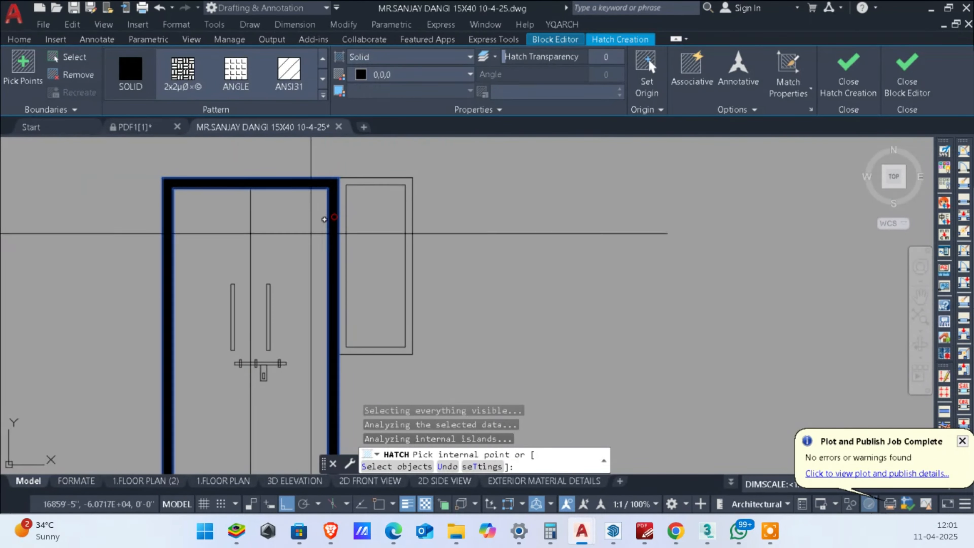
left_click(393, 74)
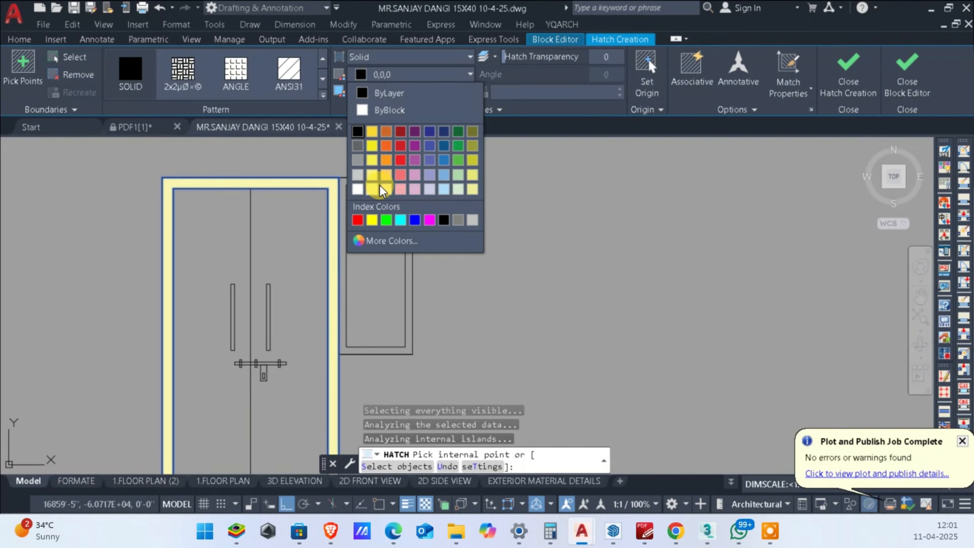
left_click(390, 163)
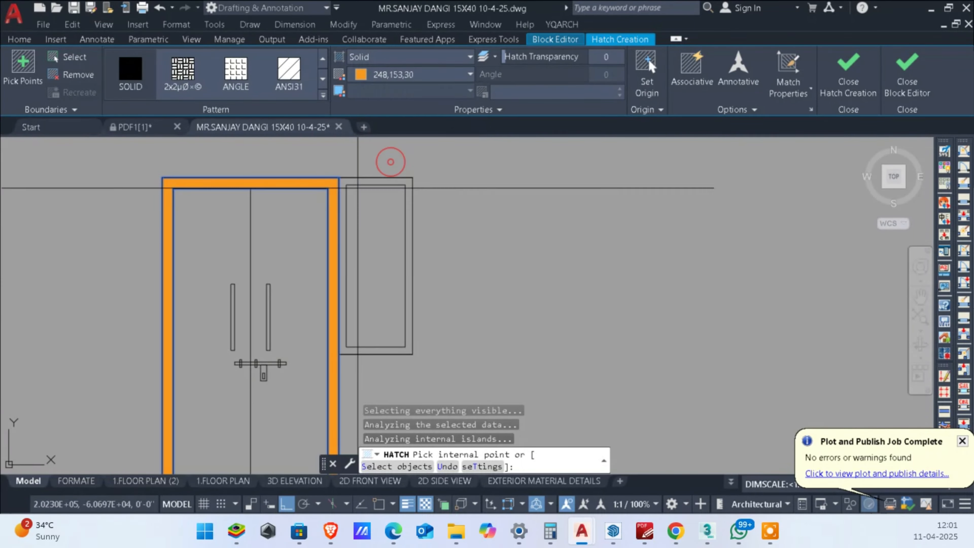
scroll(301, 234, "down", 4)
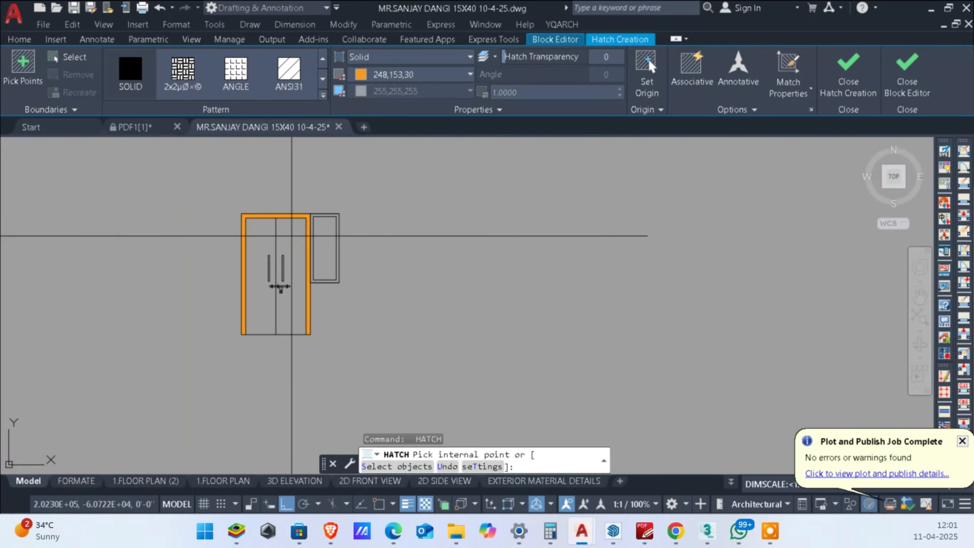
Step: Hatch the double door's leaves with the ANSI31 pattern in colour 248,153,30 at scale 4.8
left_click(289, 253)
scroll(262, 253, "up", 3)
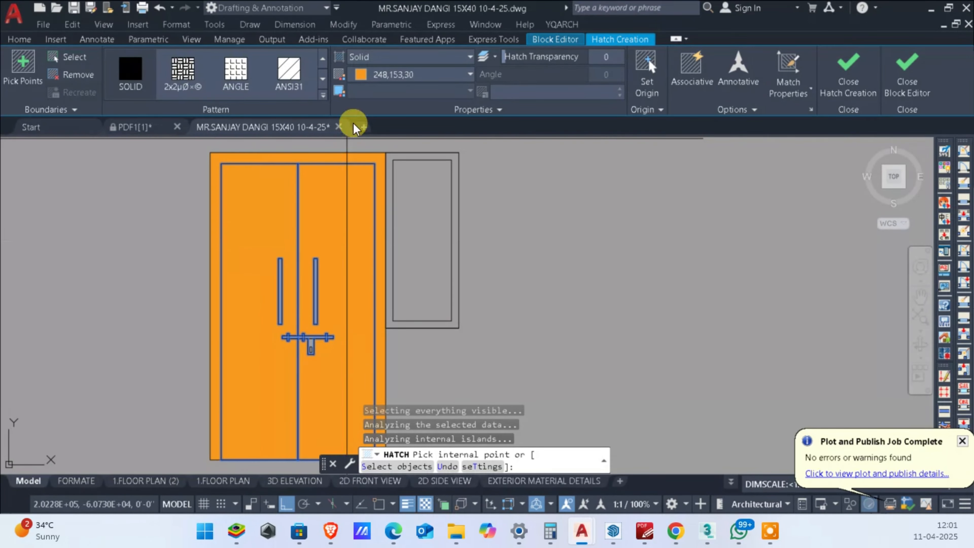
left_click(390, 75)
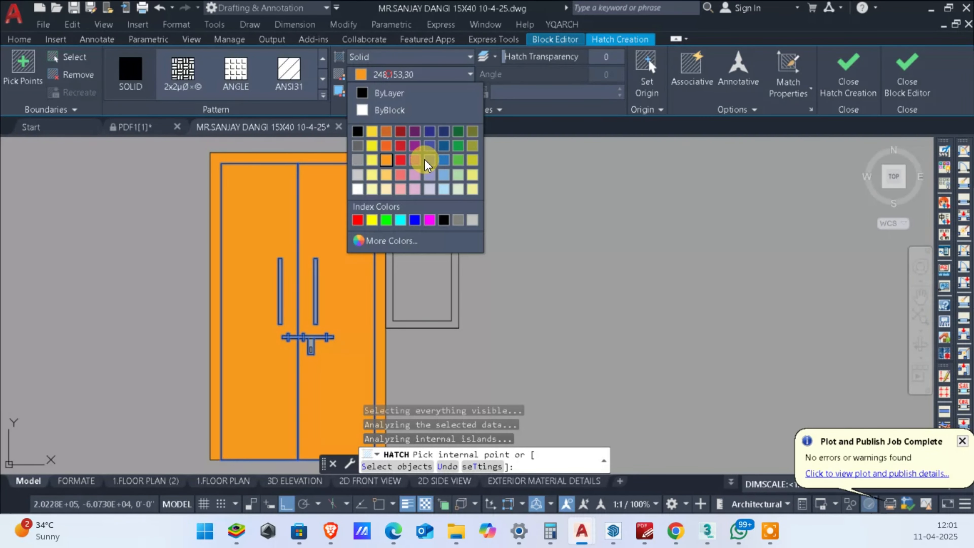
left_click(293, 77)
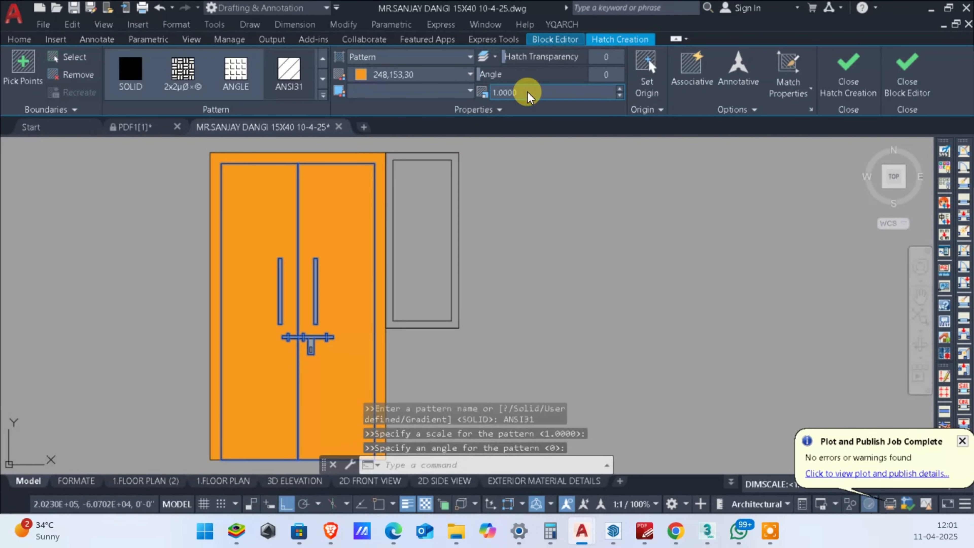
type("2.6")
key("Return")
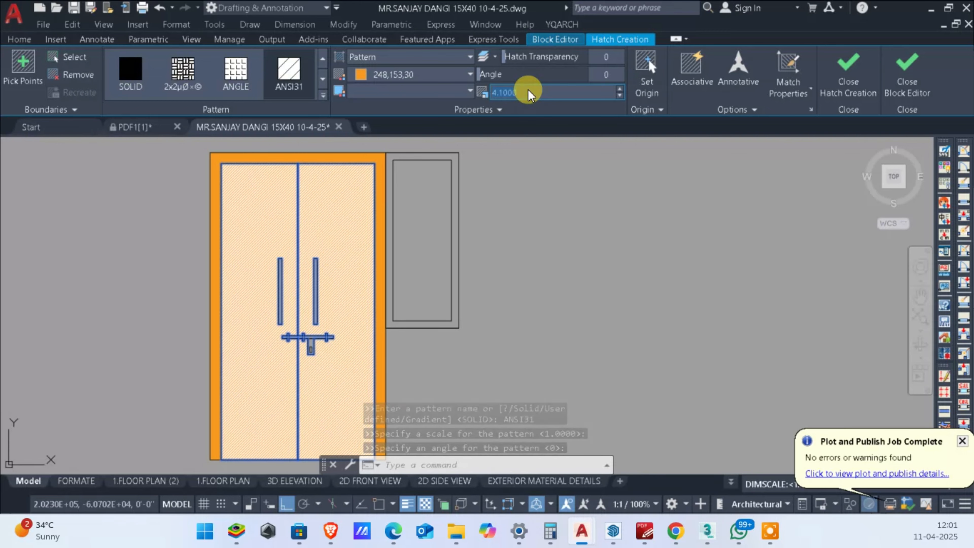
scroll(528, 90, "down", 5)
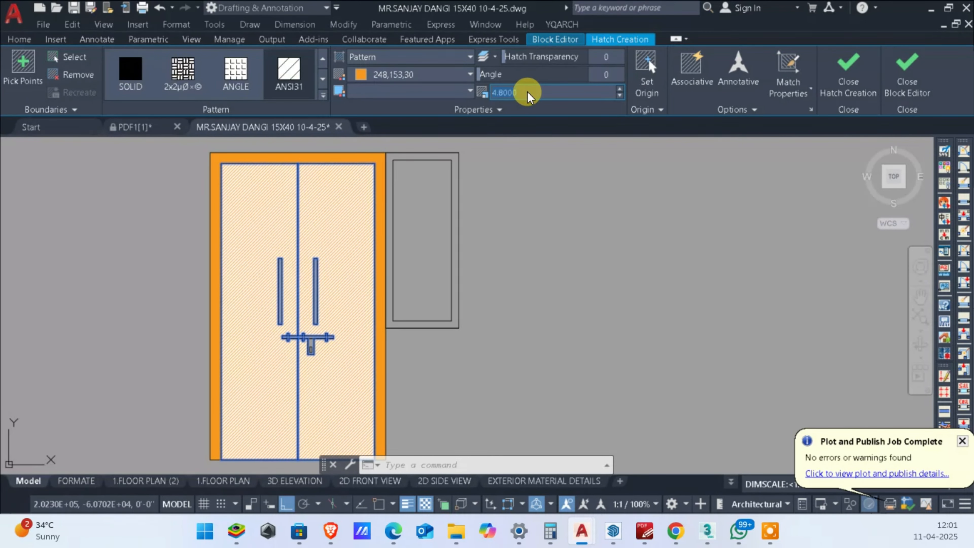
Step: Change the door leaves' hatch to the ANSI38 pattern at scale 4.3 and finish the hatch
scroll(527, 94, "up", 3)
left_click(245, 72)
scroll(232, 72, "down", 3)
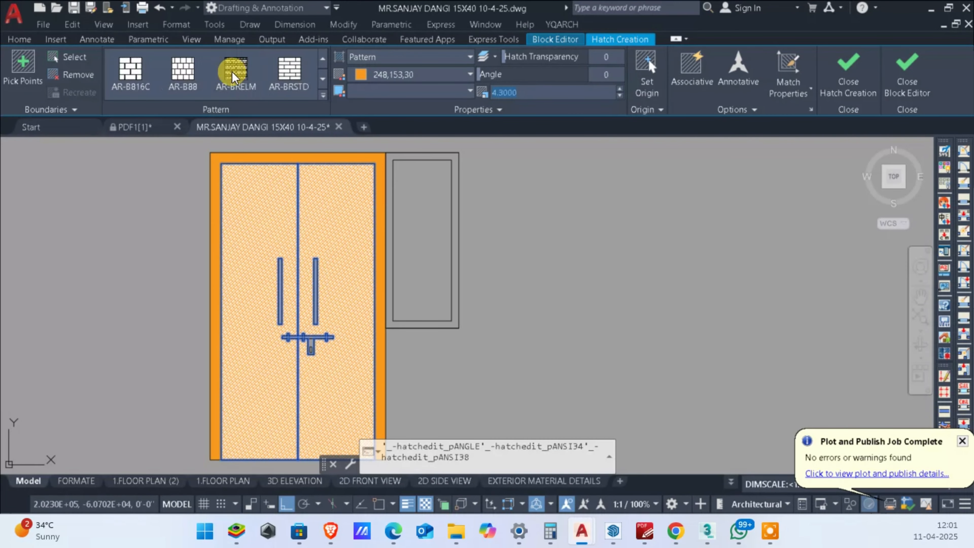
scroll(232, 72, "up", 2)
left_click(232, 72)
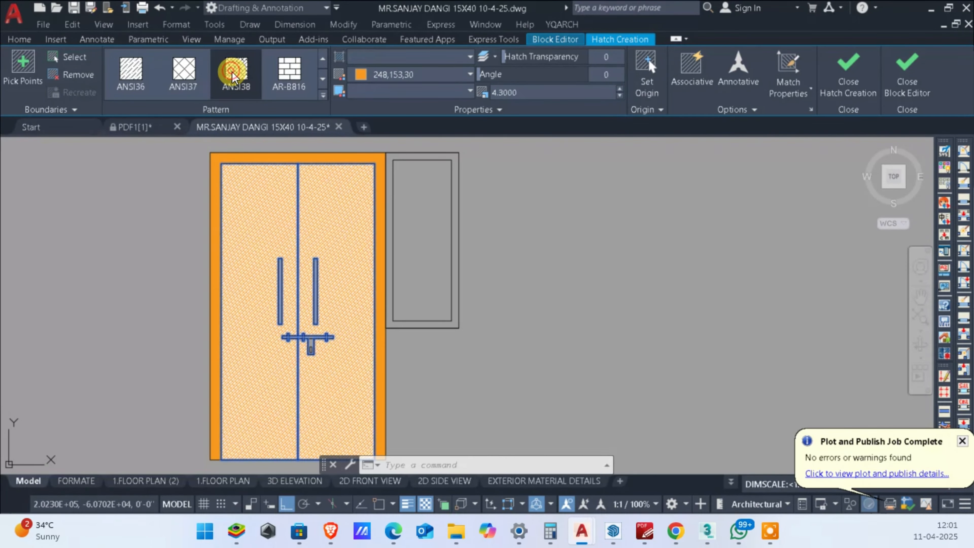
key("Escape")
Step: Erase the hatch covering the two door leaves, keeping the orange frame fill
scroll(308, 326, "up", 4)
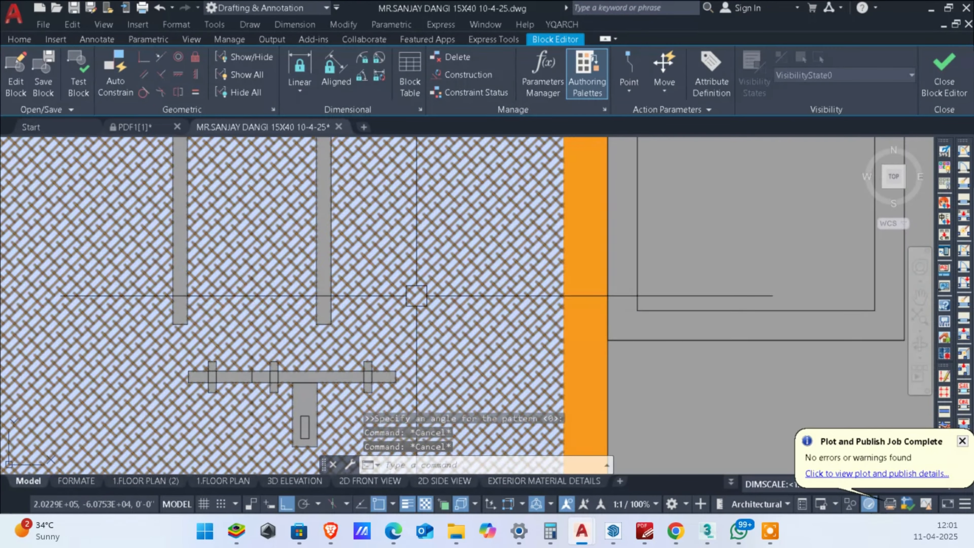
scroll(422, 269, "down", 4)
scroll(410, 207, "up", 3)
scroll(422, 230, "down", 3)
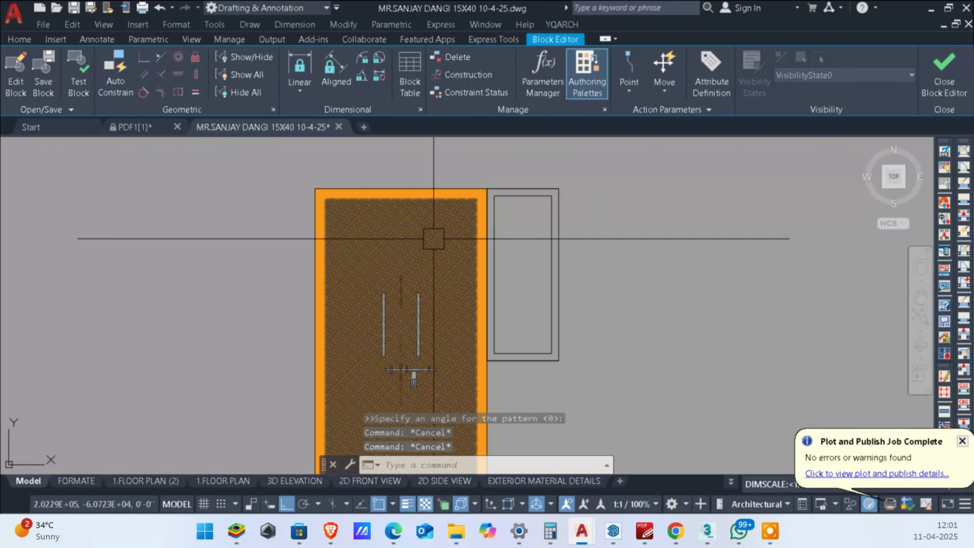
left_click(431, 235)
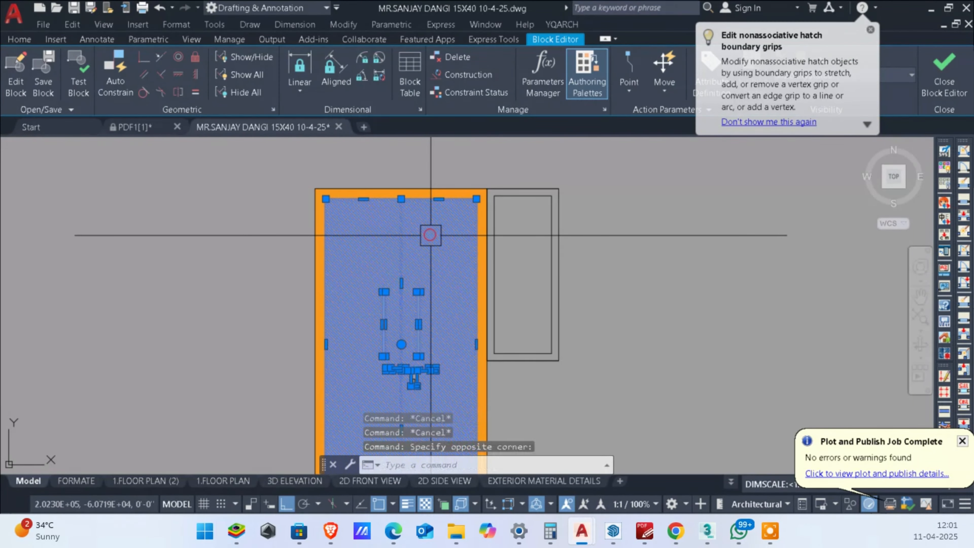
key("Delete")
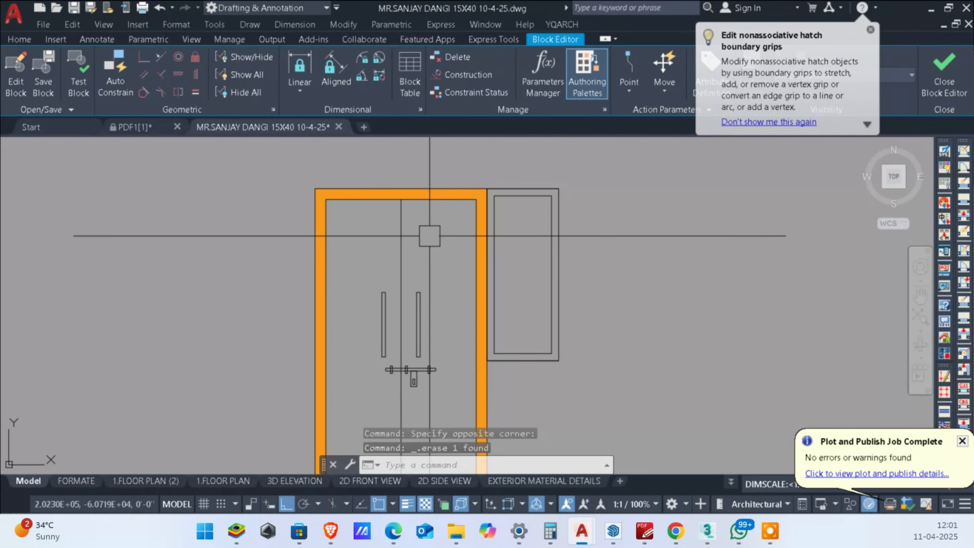
Step: Offset the vertical centre line of the double door by .2 to both sides
type("o")
key("Return")
type(".2")
key("Return")
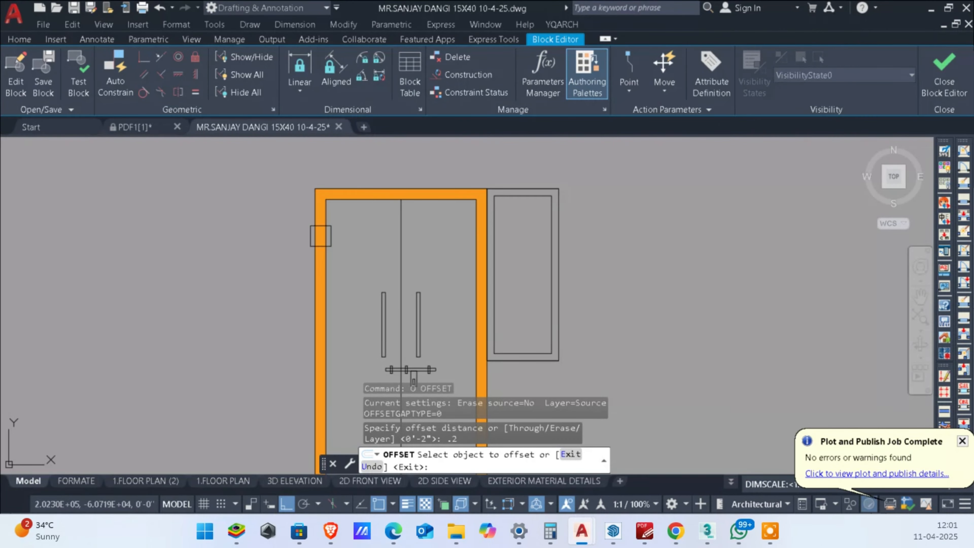
left_click(400, 231)
left_click(387, 224)
scroll(385, 229, "up", 6)
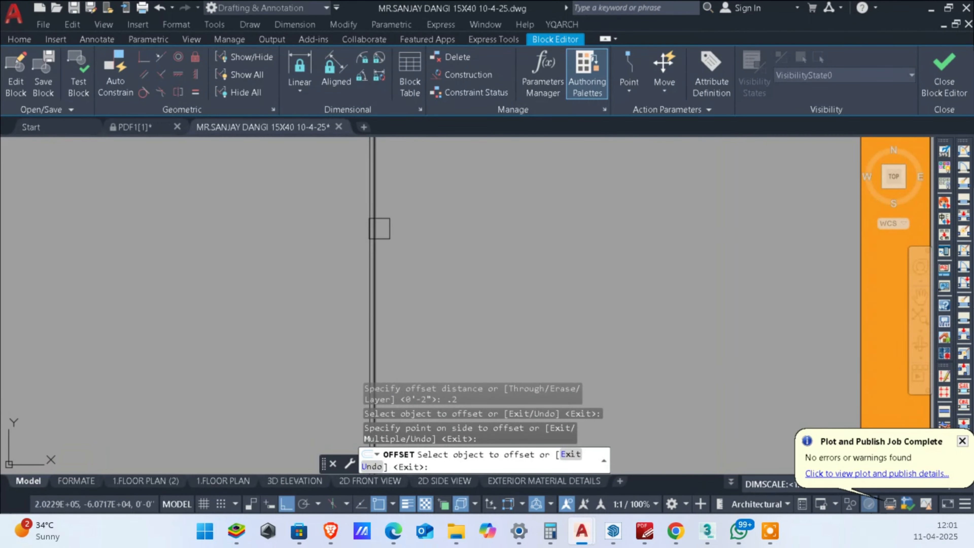
left_click(384, 229)
left_click(466, 229)
scroll(344, 226, "up", 4)
key("Escape")
key("Escape")
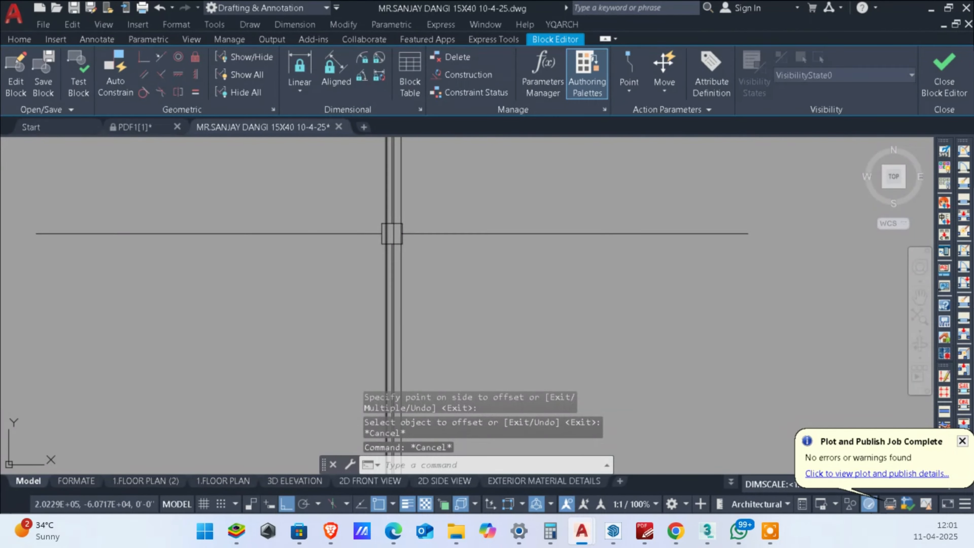
Step: Erase the middle line between the two offset lines at the double door's centre
left_click(391, 240)
key("Escape")
left_click(398, 250)
key("Escape")
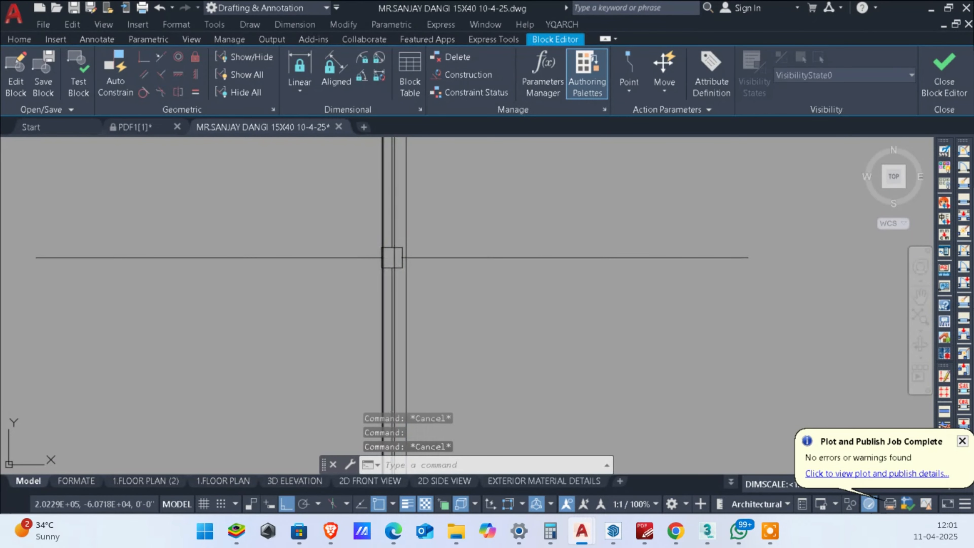
left_click(391, 257)
key("Escape")
left_click(393, 253)
middle_click_drag(393, 252, 432, 270)
key("Delete")
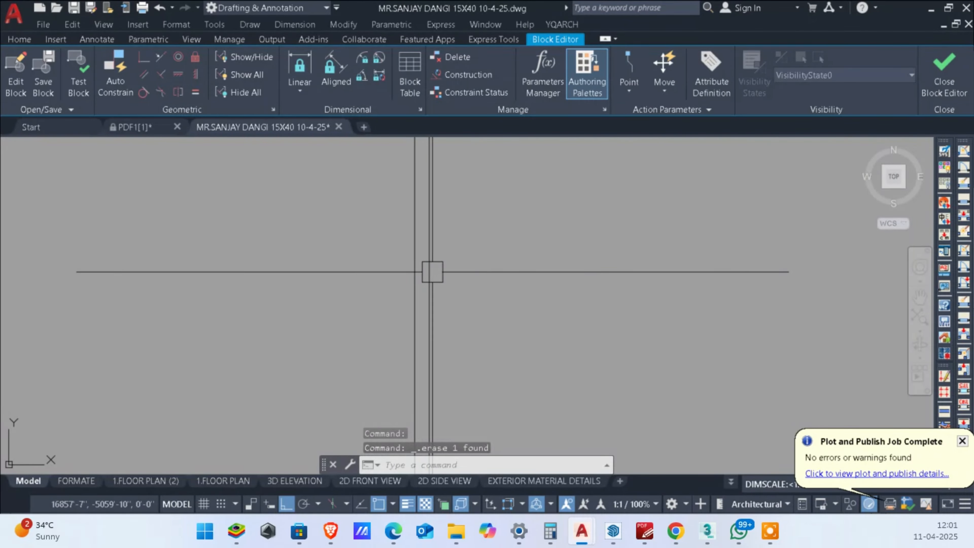
Step: Hatch both door leaves beside the centre gap with ANSI38 at scale 4.3 in colour 248,153,30
scroll(403, 265, "down", 4)
scroll(575, 245, "down", 6)
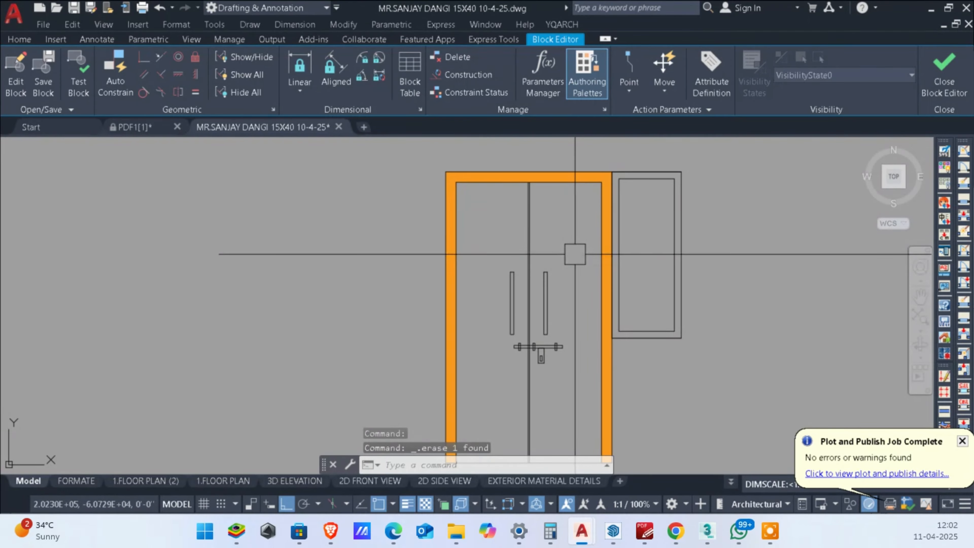
type("h")
key("Return")
left_click(577, 239)
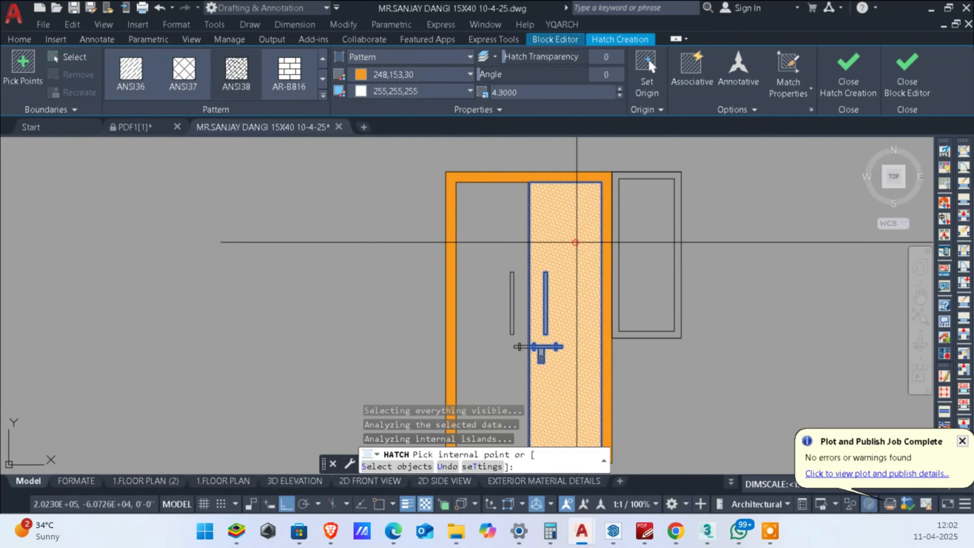
key("Escape")
scroll(665, 278, "down", 2)
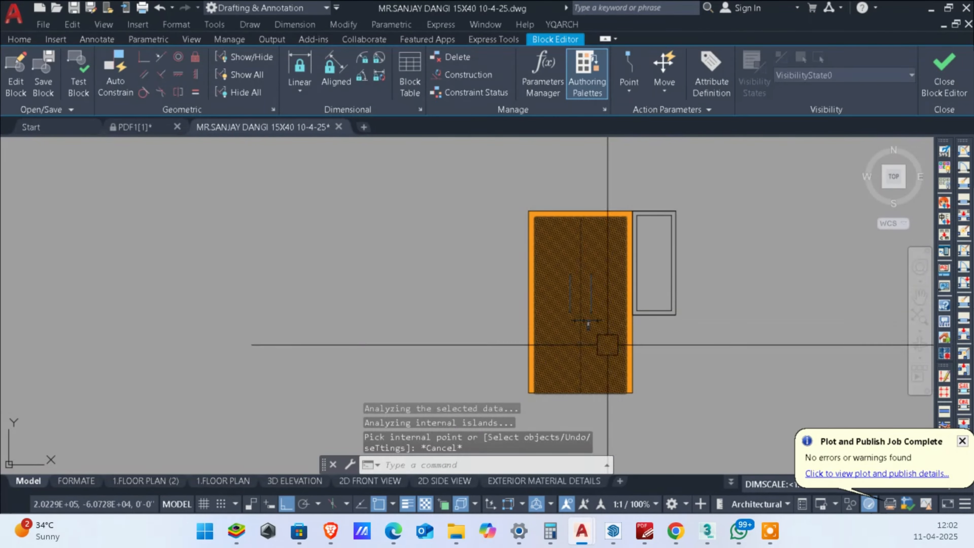
Step: Send the door leaves' ANSI38 hatch to the back of the draw order
scroll(607, 344, "up", 4)
middle_click_drag(711, 333, 708, 356)
left_click(611, 304)
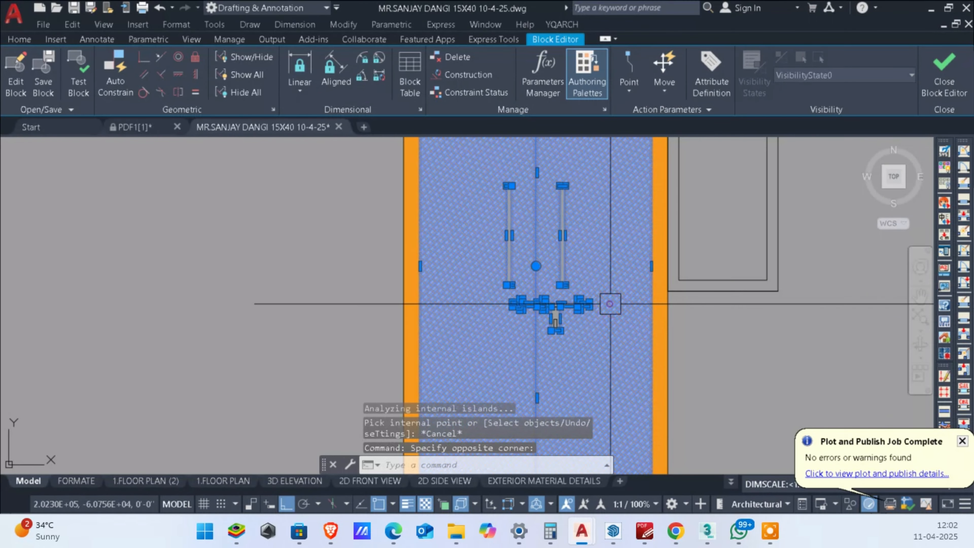
right_click(640, 303)
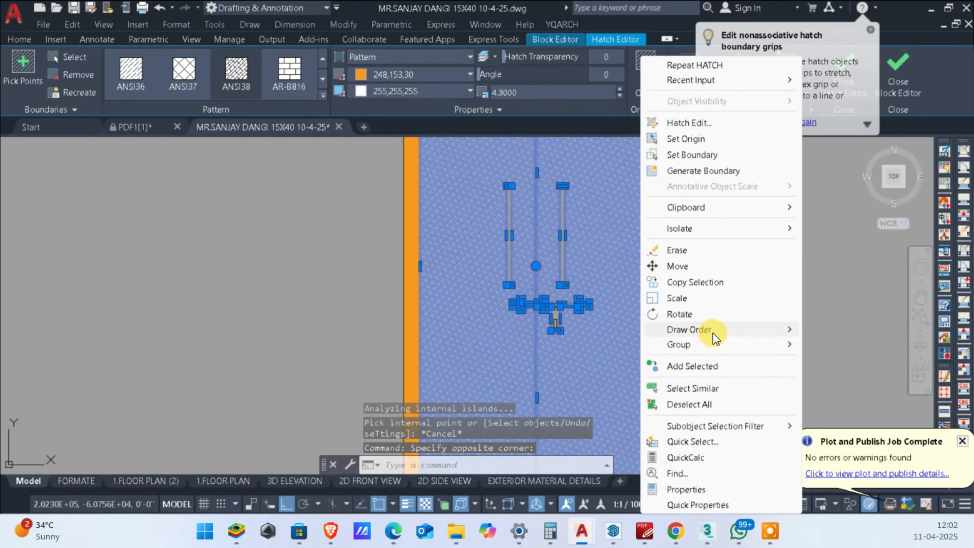
mouse_move(724, 328)
key("Escape")
key("Escape")
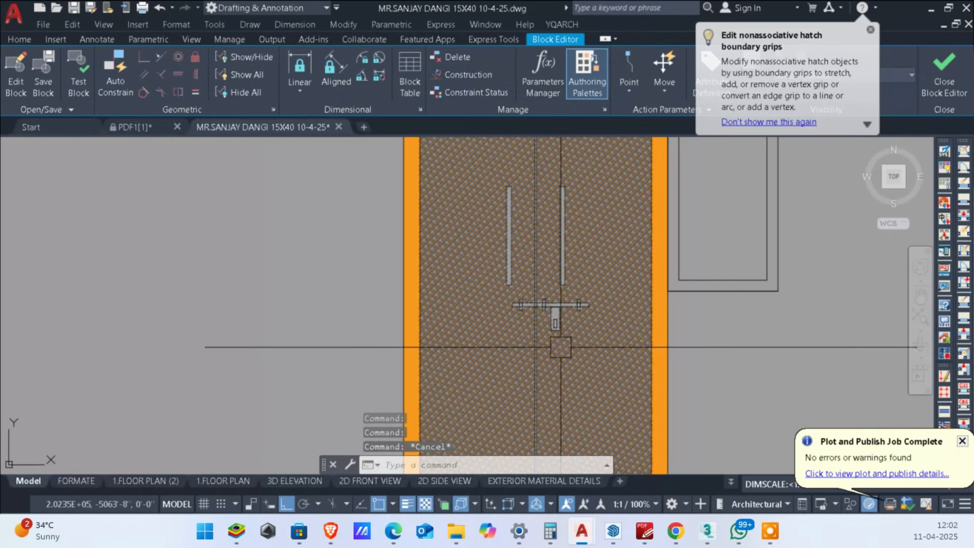
Step: Send the door frame's solid orange hatch to the back of the draw order
scroll(498, 309, "up", 5)
left_click(415, 263)
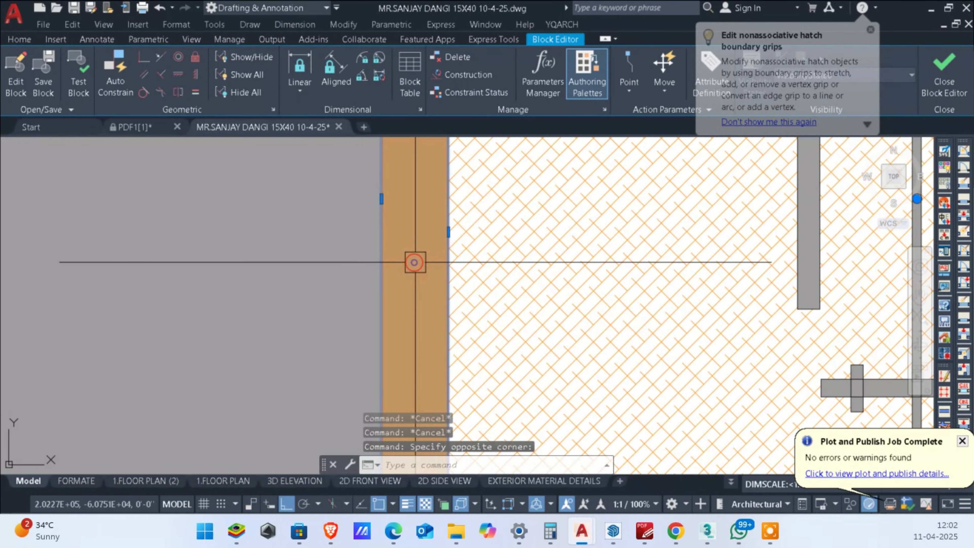
right_click(571, 281)
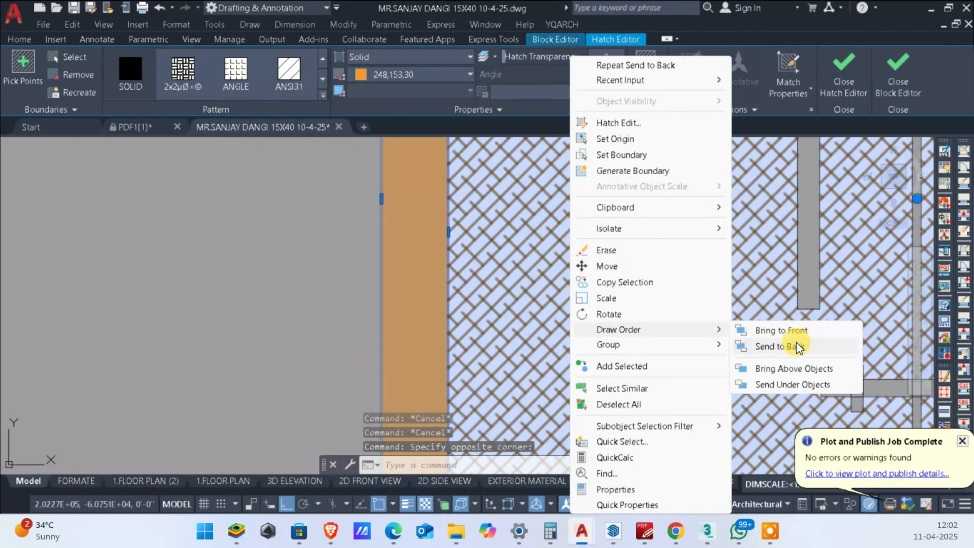
left_click(798, 346)
scroll(768, 335, "down", 5)
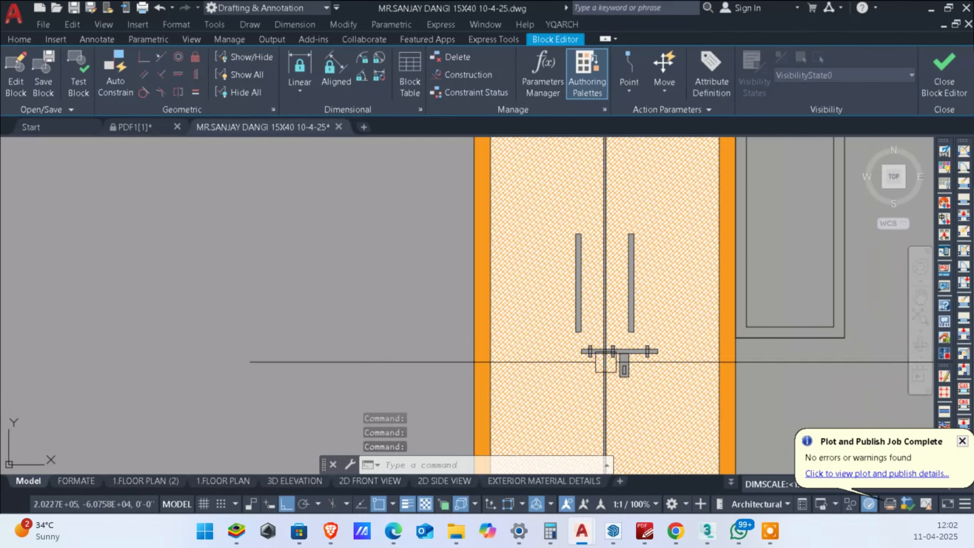
scroll(729, 359, "up", 2)
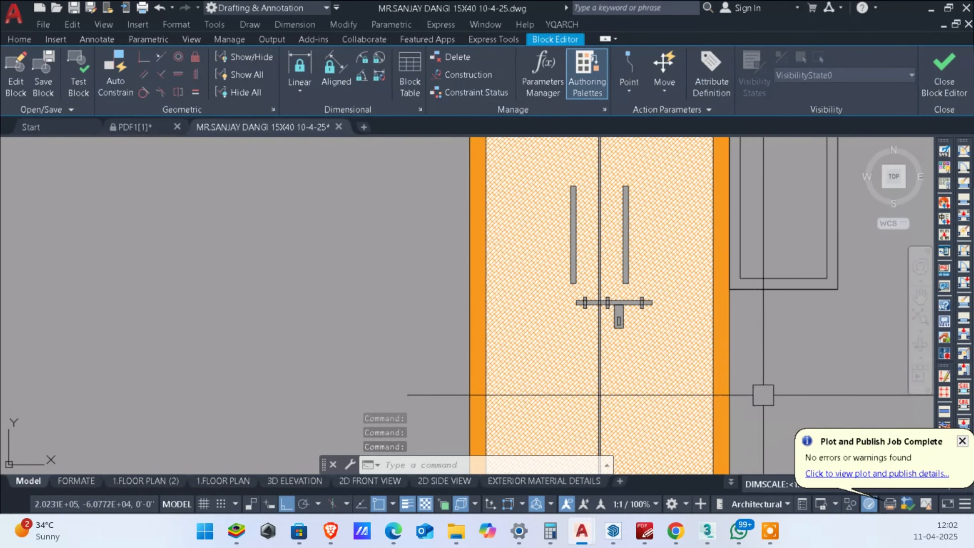
scroll(755, 395, "down", 2)
scroll(648, 338, "up", 5)
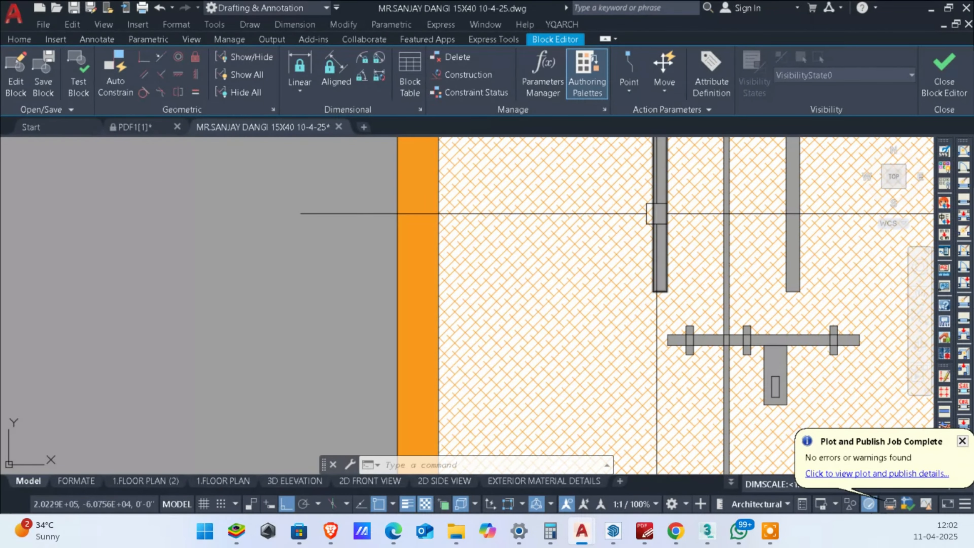
scroll(656, 213, "down", 6)
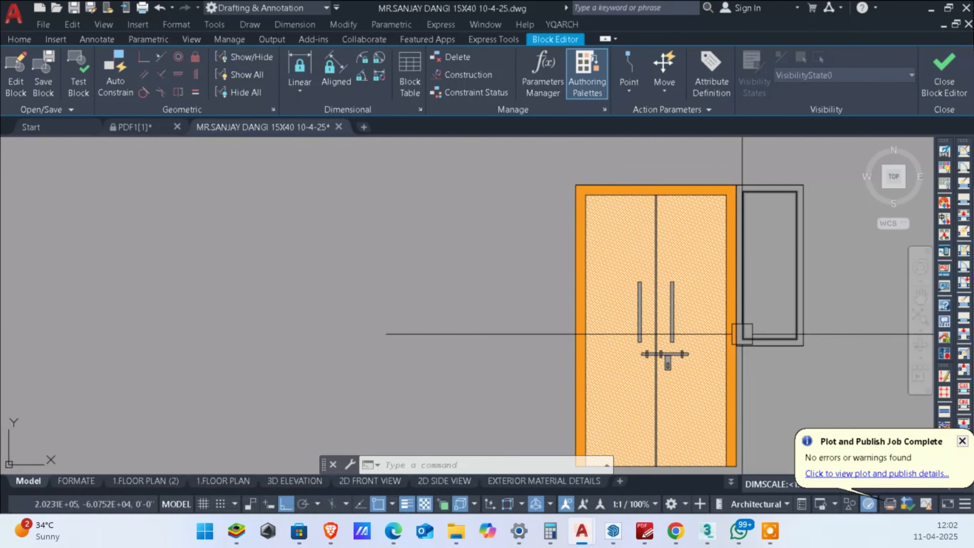
left_click(935, 65)
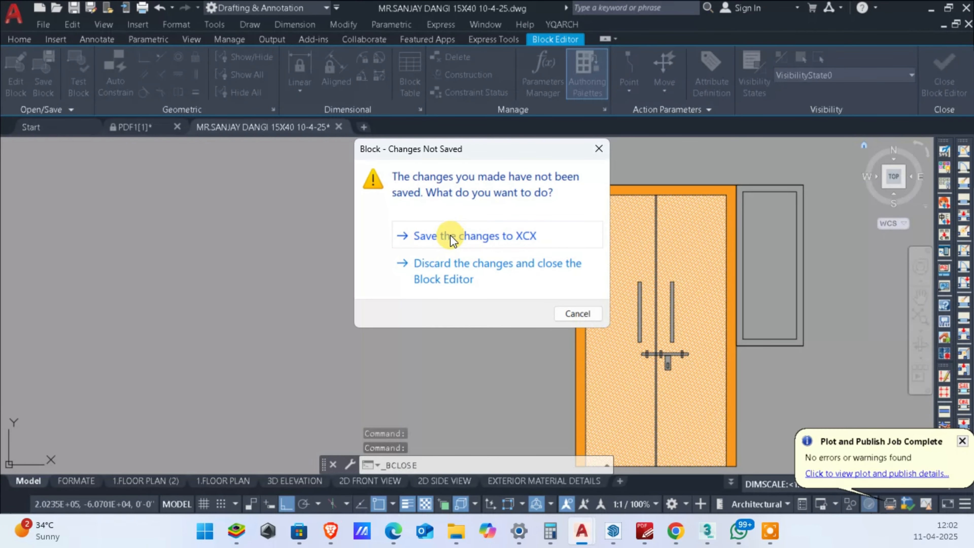
key("Escape")
key("Escape")
Step: Hatch the frame of the window beside the double door with a SOLID fill in colour 255,255,255
scroll(795, 186, "up", 4)
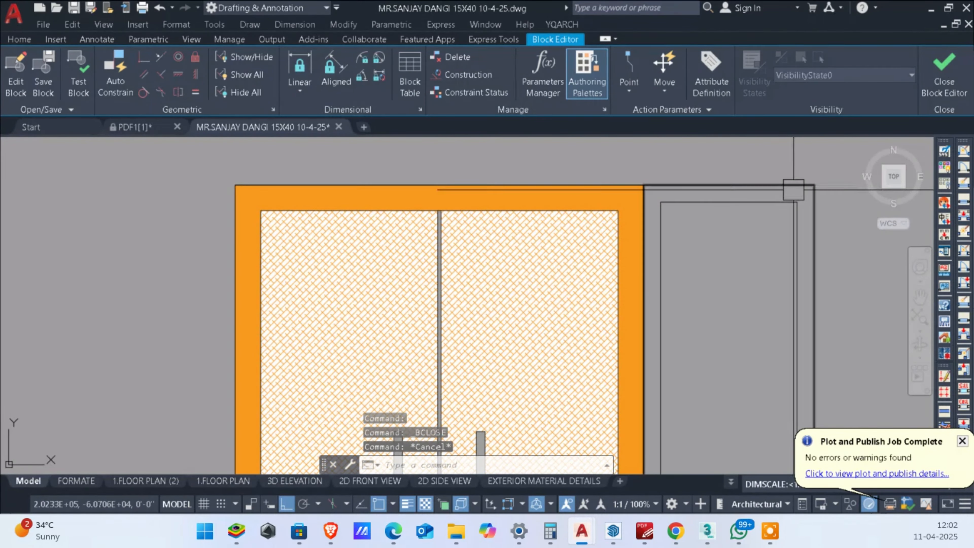
scroll(794, 190, "down", 4)
type("h")
key("space")
scroll(789, 193, "up", 4)
left_click(787, 193)
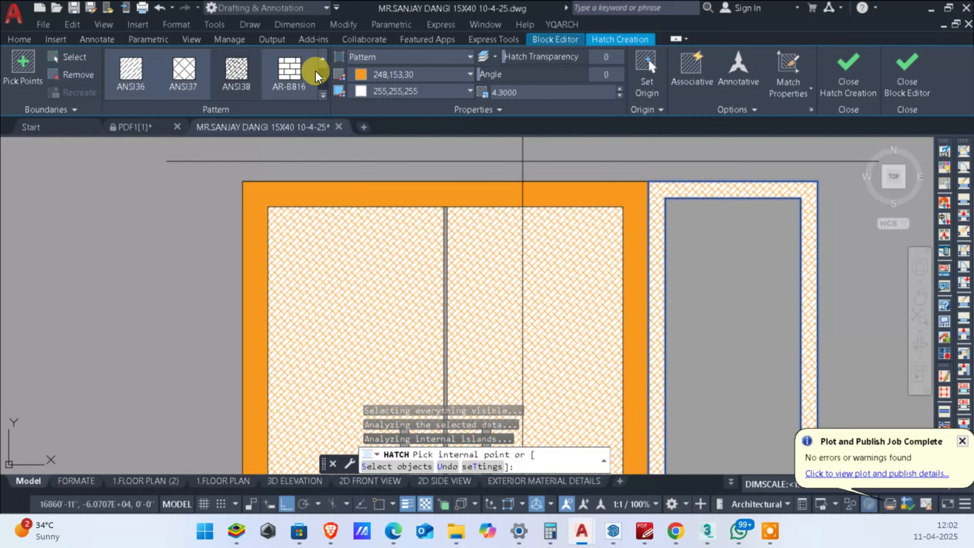
scroll(178, 78, "up", 2)
left_click(128, 73)
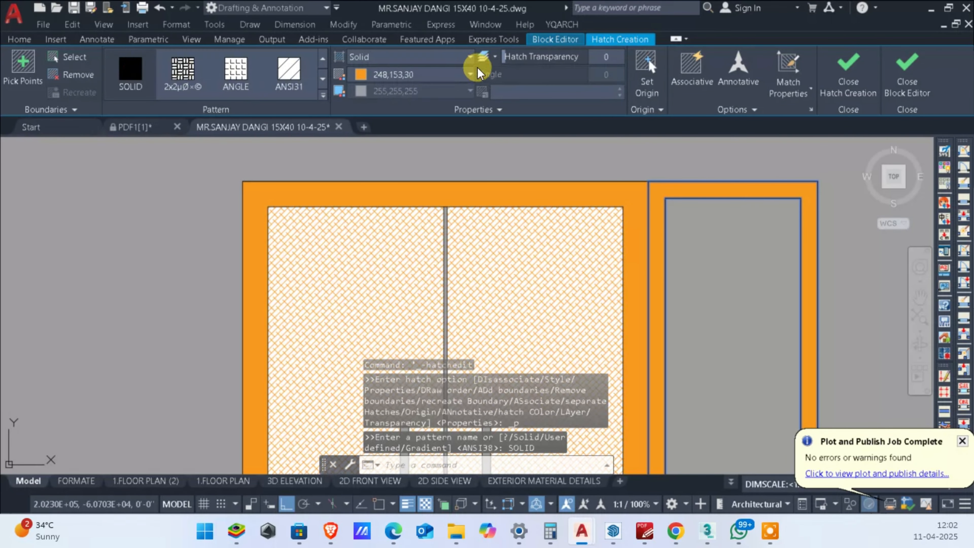
left_click(397, 74)
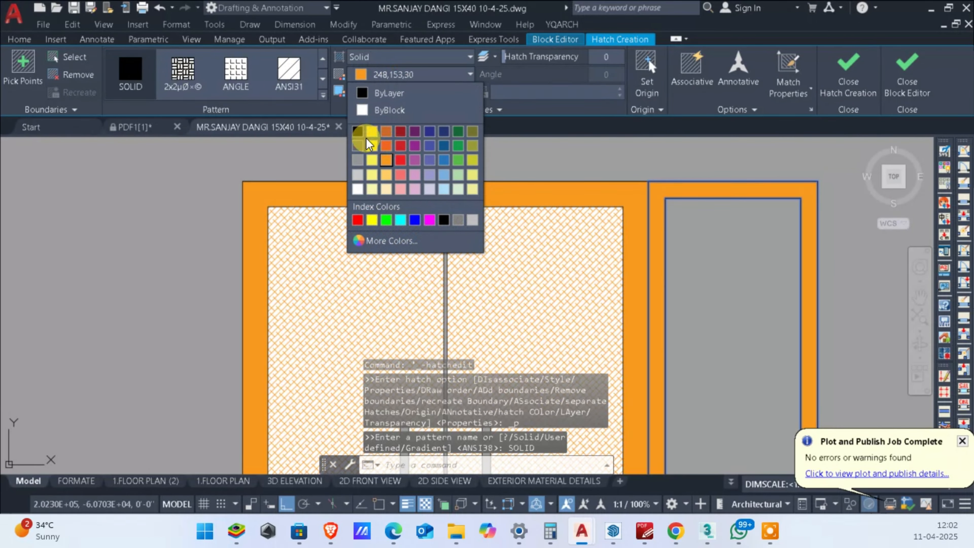
left_click(357, 187)
scroll(698, 202, "down", 2)
key("Escape")
key("Escape")
key("Escape")
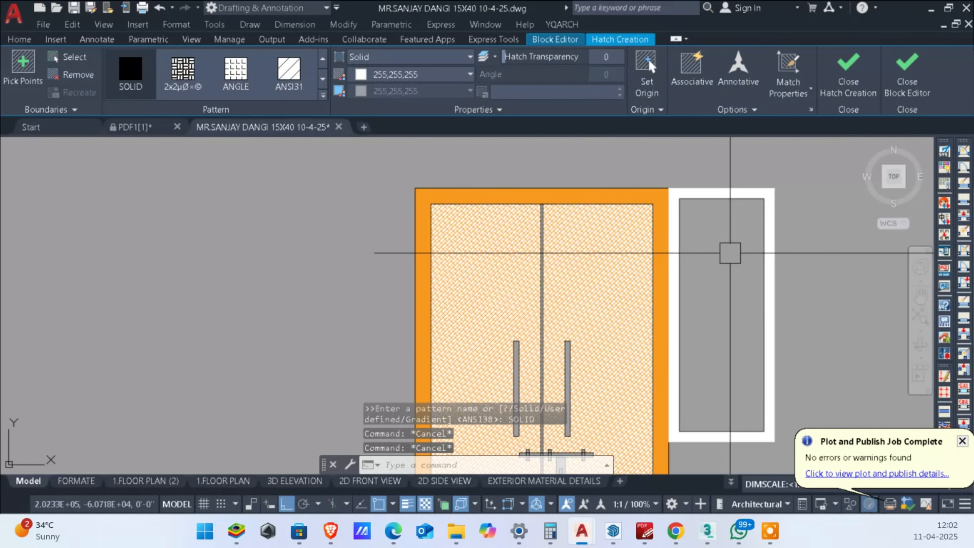
Step: Fill the glass pane inside the white window frame with a GR_HEMISP gradient hatch
scroll(725, 255, "down", 2)
middle_click_drag(721, 256, 690, 208)
scroll(689, 235, "up", 4)
type("h")
key("Return")
scroll(693, 263, "down", 4)
left_click(697, 262)
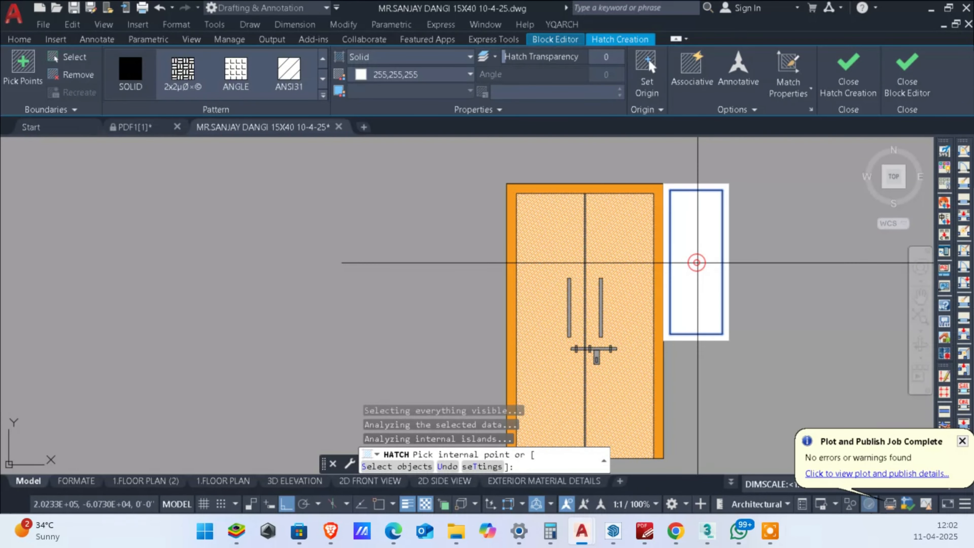
scroll(261, 78, "down", 10)
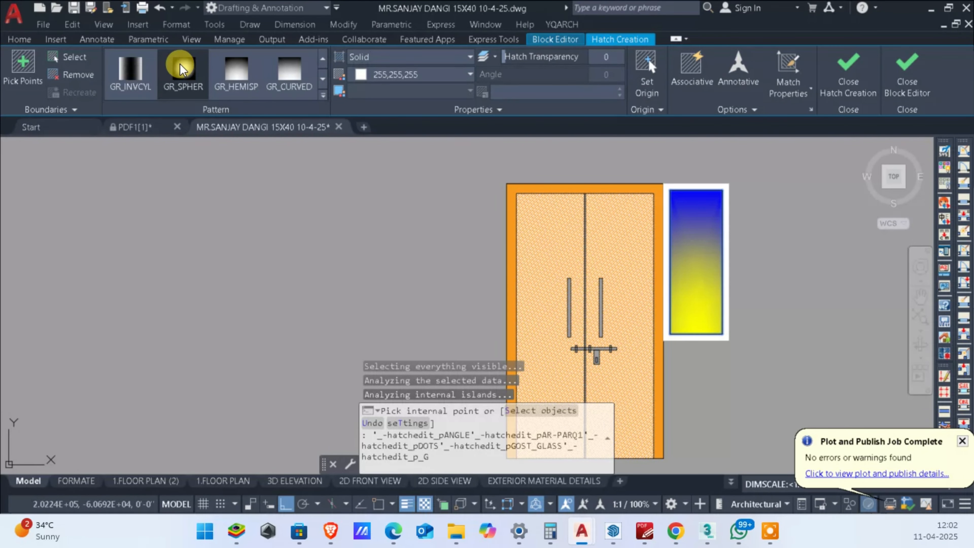
left_click(253, 69)
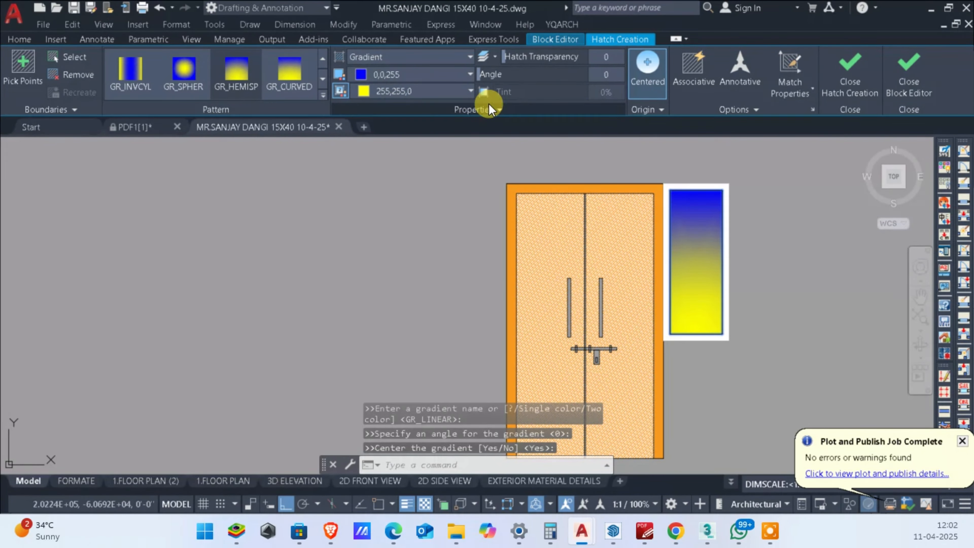
Step: Set the glass gradient's colours to 122,175,223 and 255,255,255, and save the changes to block XCX
left_click(411, 78)
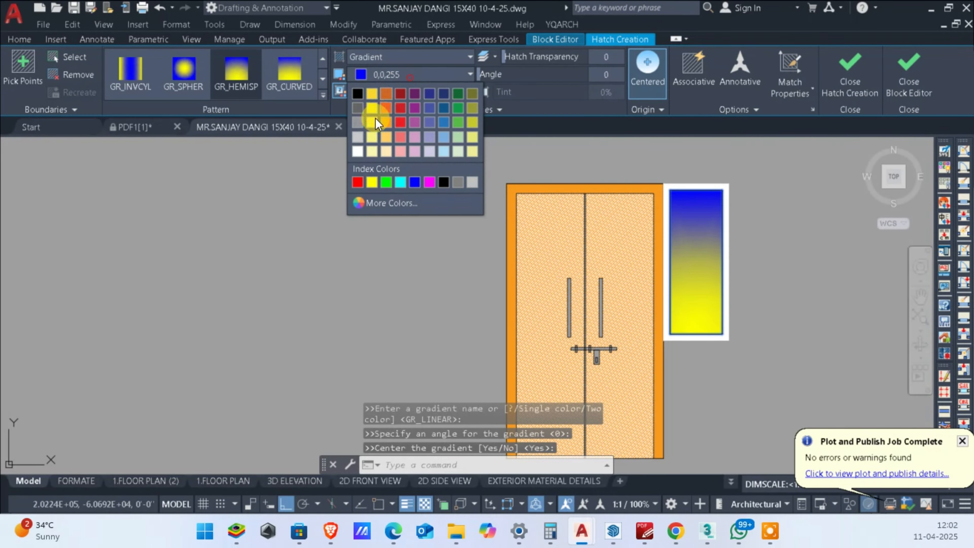
left_click(443, 131)
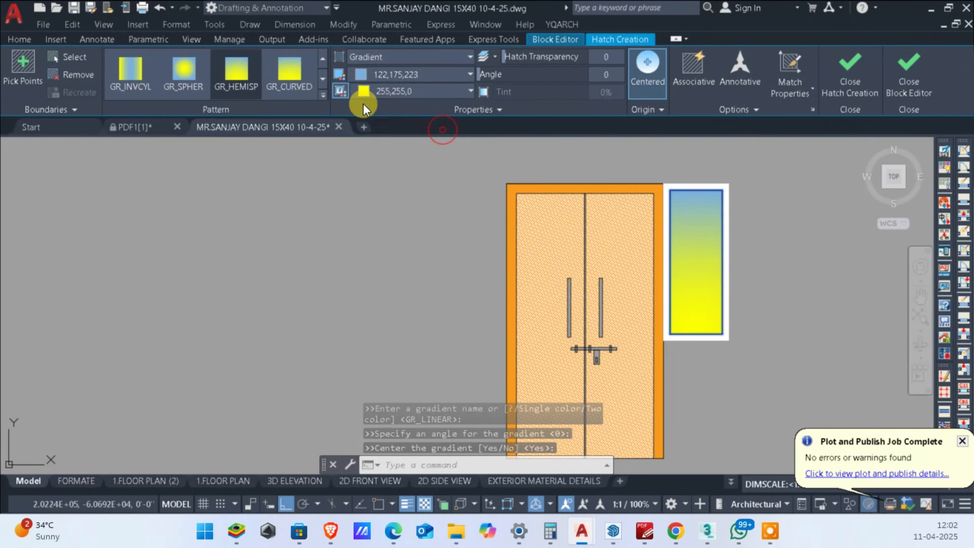
left_click(373, 91)
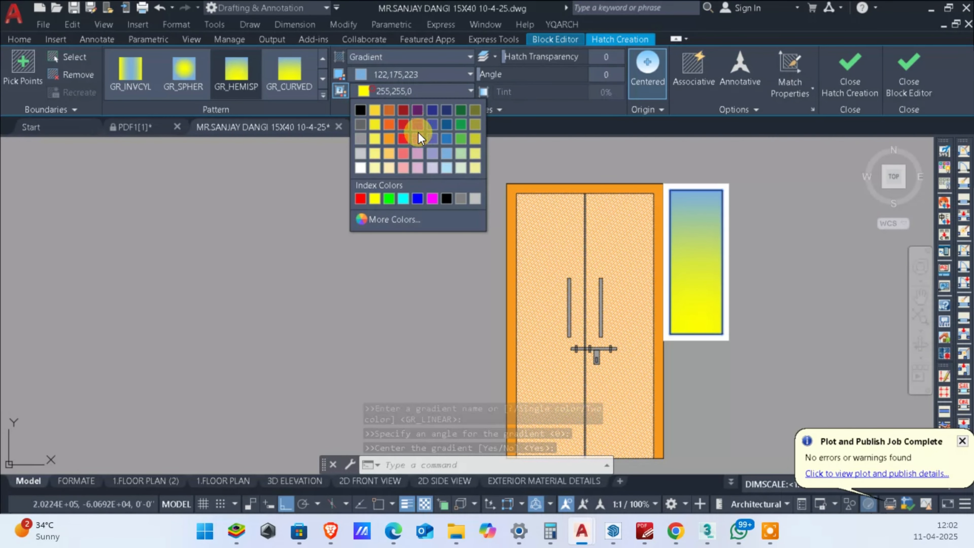
left_click(444, 166)
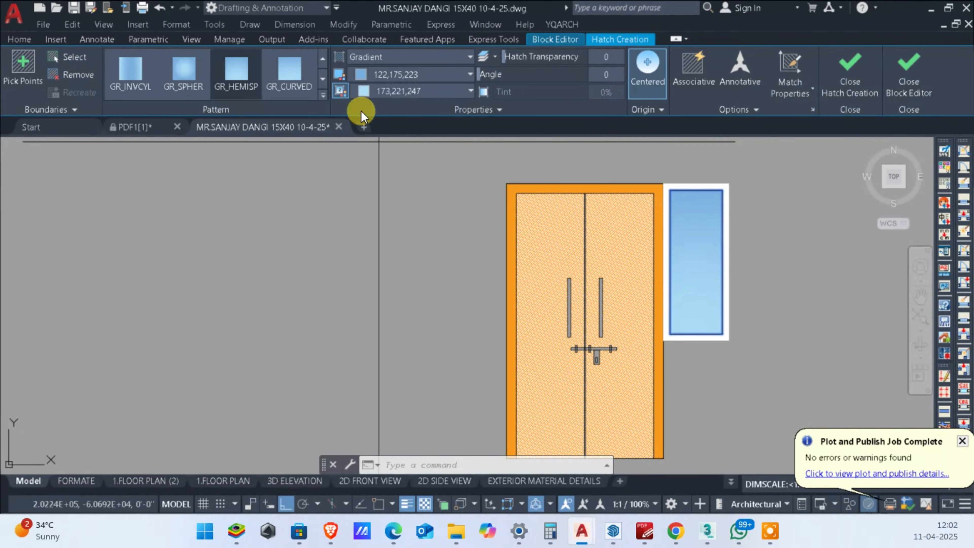
left_click(401, 93)
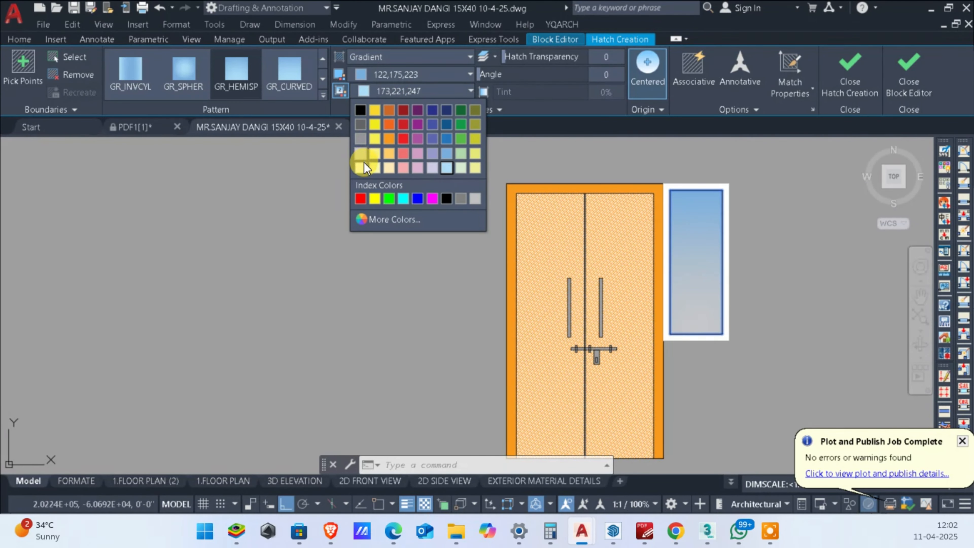
left_click(361, 162)
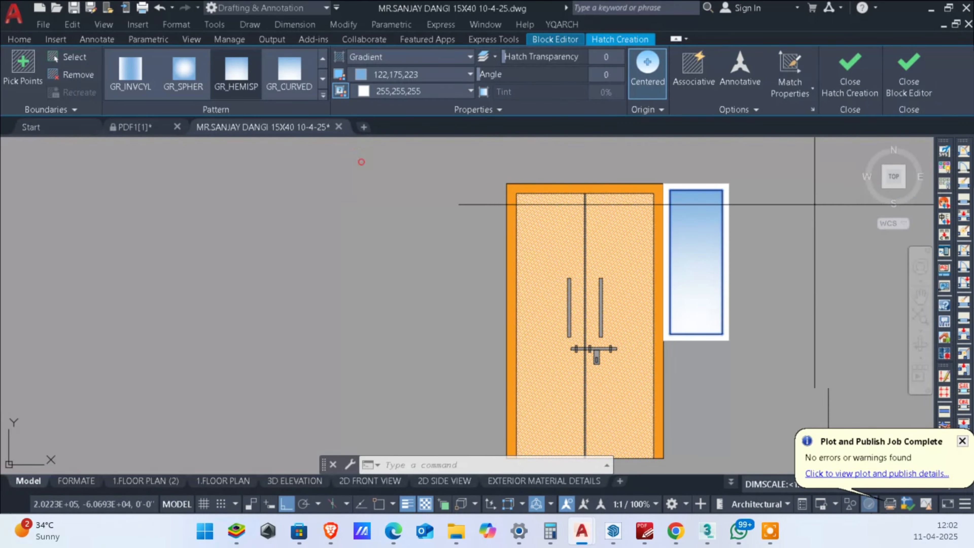
left_click(908, 79)
left_click(456, 234)
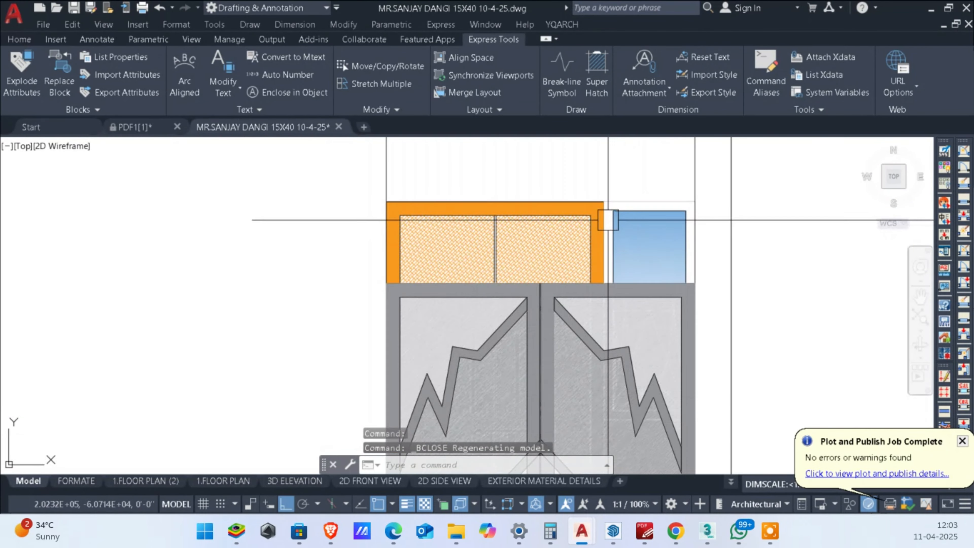
Step: Reopen the door-and-window block, send the window frame's white hatch to the back of the draw order, and save the block
double_click(643, 207)
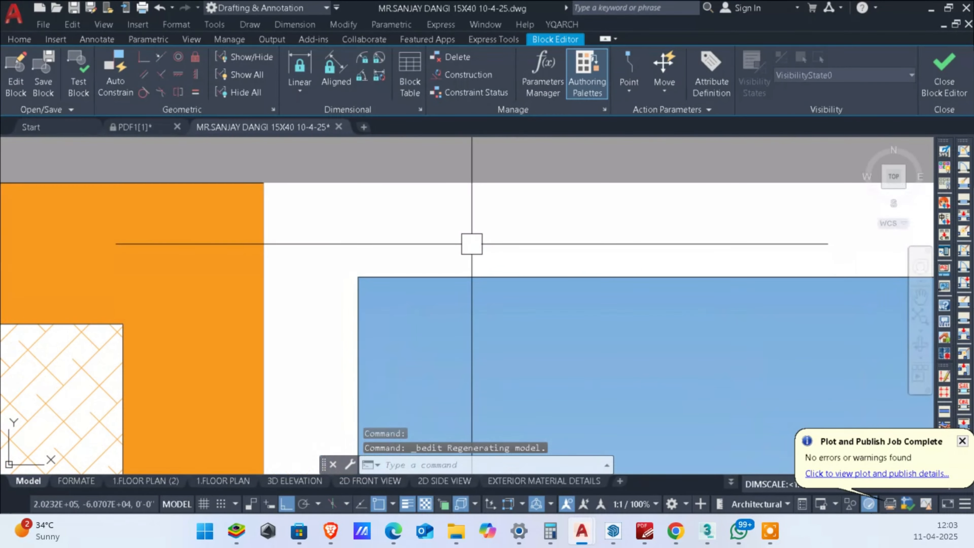
left_click(472, 243)
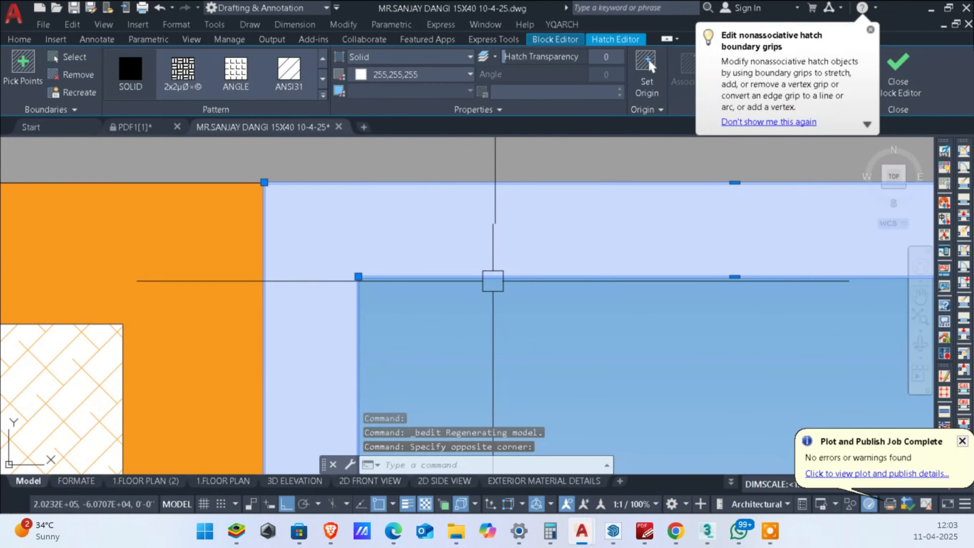
right_click(416, 249)
left_click(502, 329)
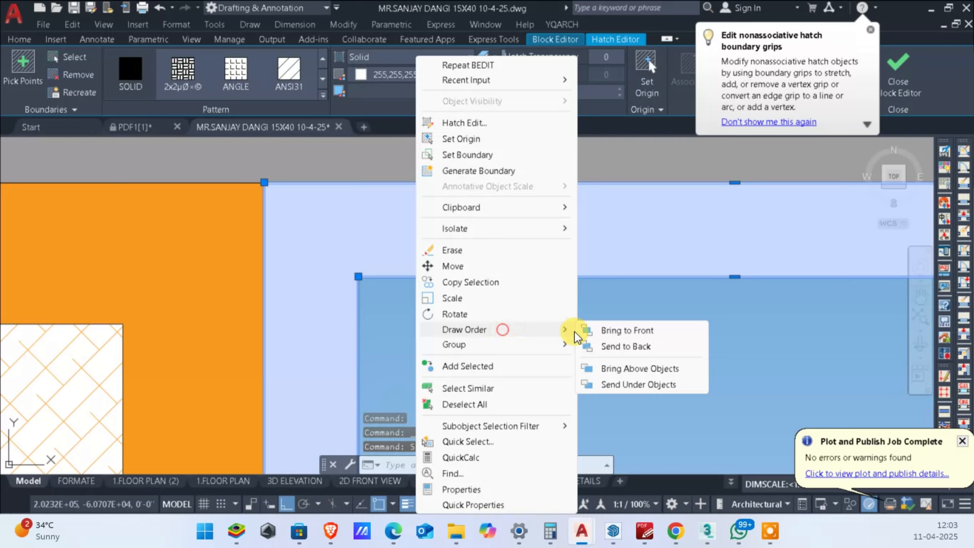
left_click(644, 347)
scroll(556, 303, "down", 3)
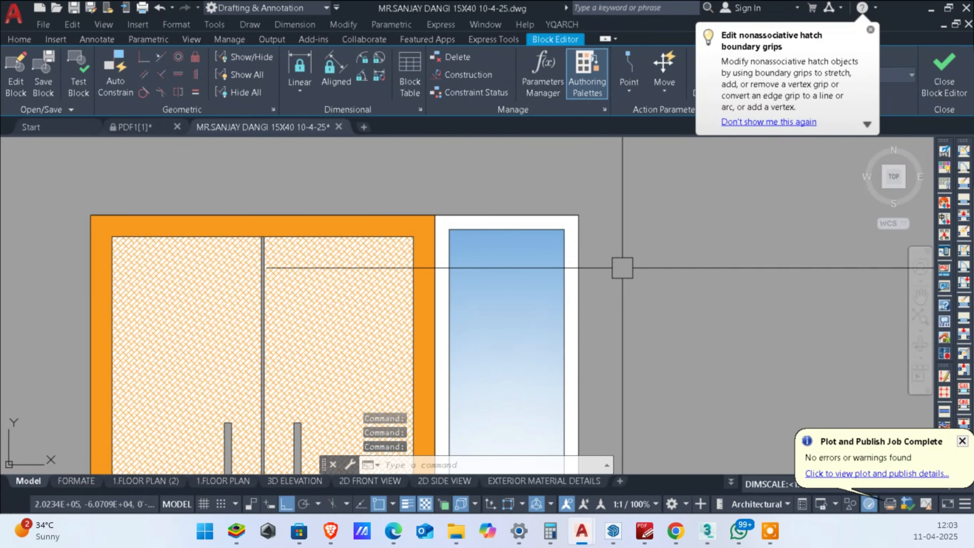
left_click(936, 59)
left_click(554, 235)
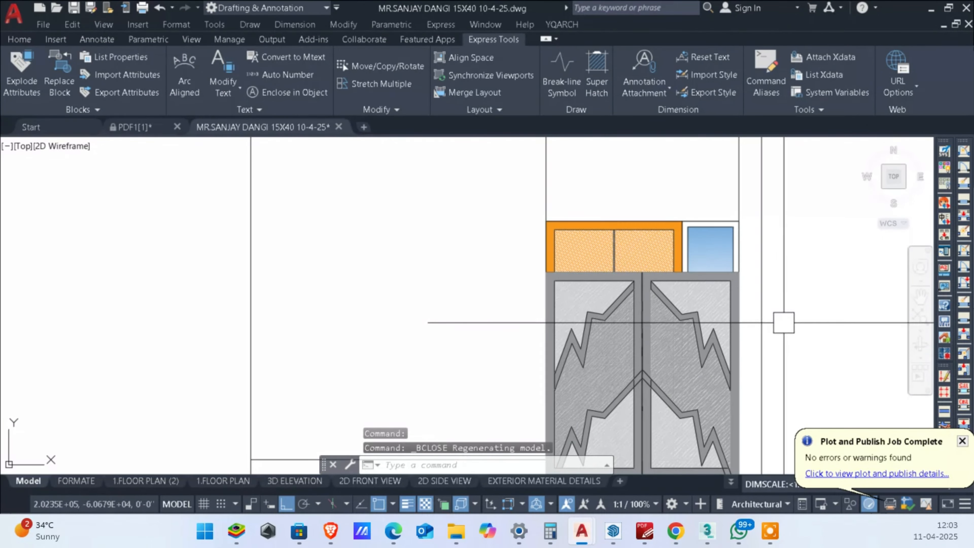
Step: Dismiss the plot and publish job notification
scroll(783, 323, "down", 4)
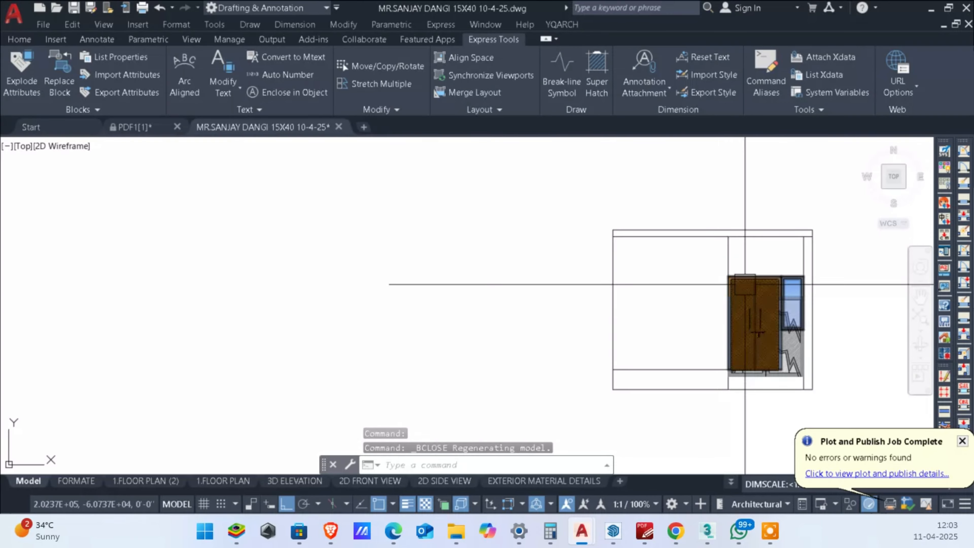
scroll(755, 286, "up", 4)
scroll(852, 287, "down", 5)
scroll(767, 317, "up", 5)
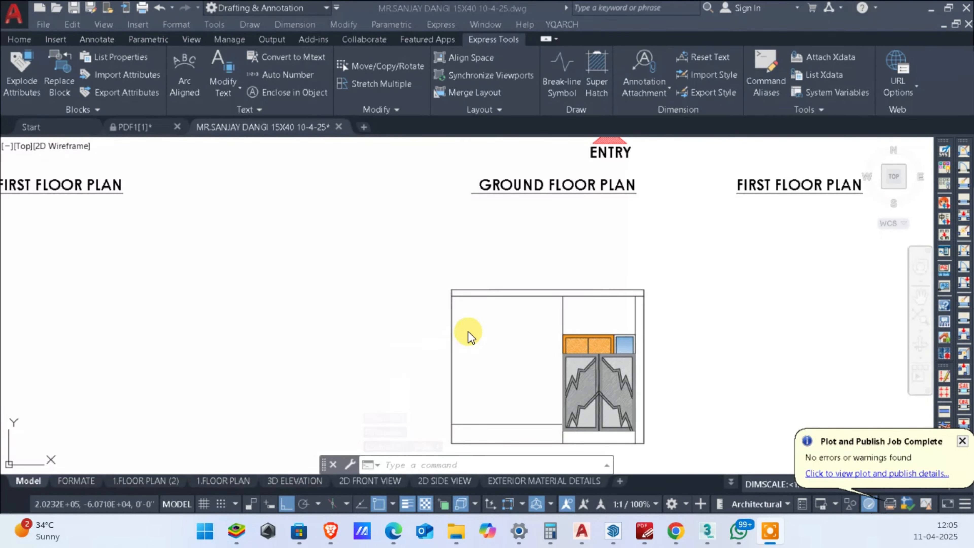
scroll(499, 326, "down", 2)
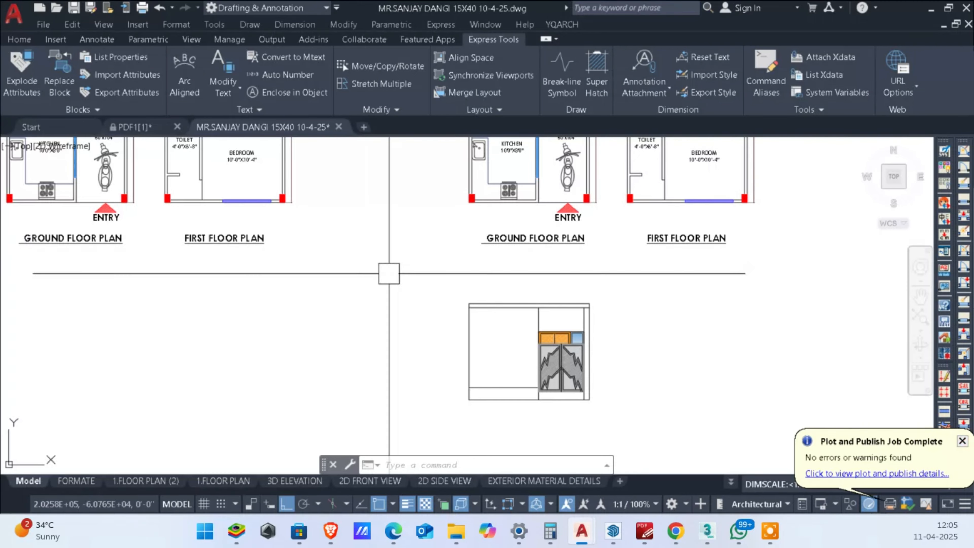
left_click(960, 440)
scroll(686, 398, "up", 3)
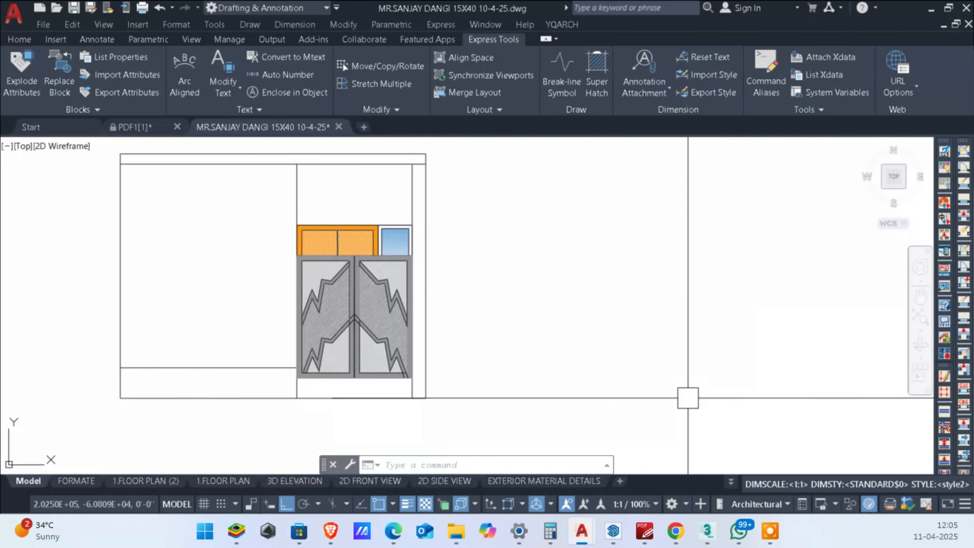
scroll(797, 433, "down", 1)
middle_click_drag(684, 358, 766, 356)
scroll(793, 398, "up", 1)
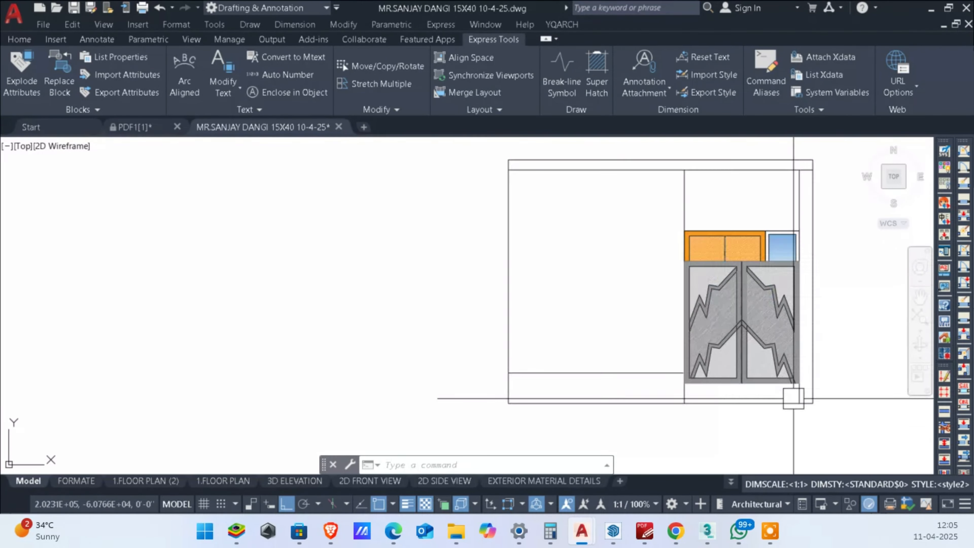
scroll(800, 404, "up", 1)
scroll(743, 405, "down", 1)
middle_click_drag(636, 306, 646, 363)
scroll(602, 278, "down", 2)
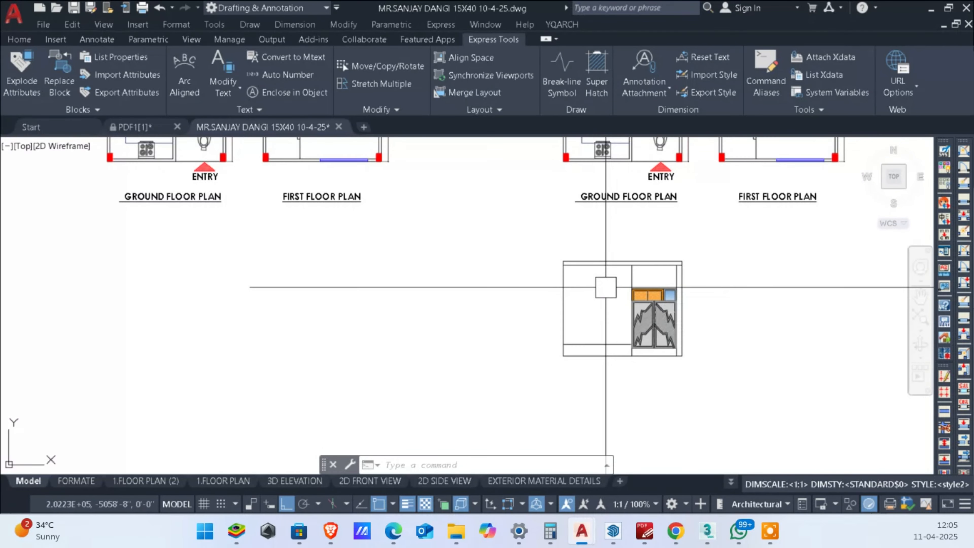
scroll(580, 344, "up", 1)
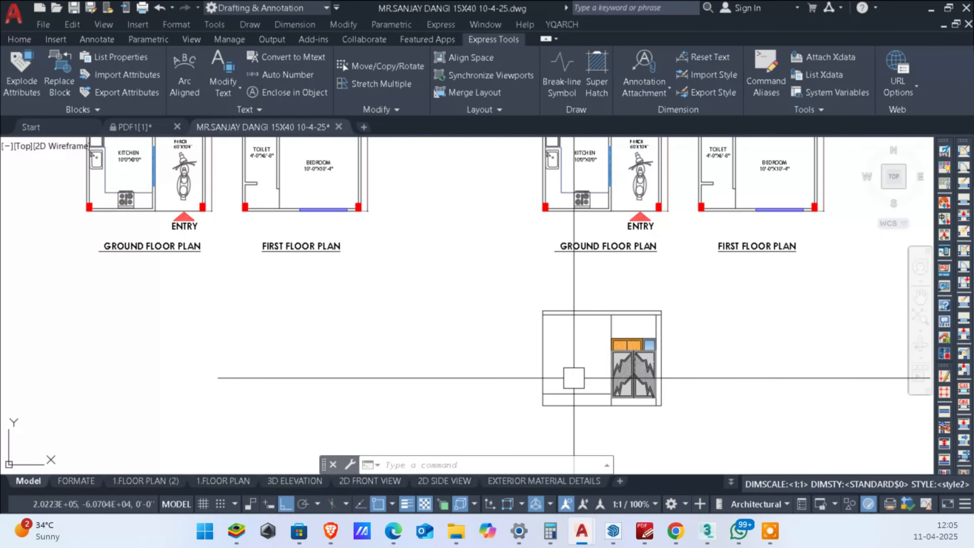
scroll(586, 333, "down", 3)
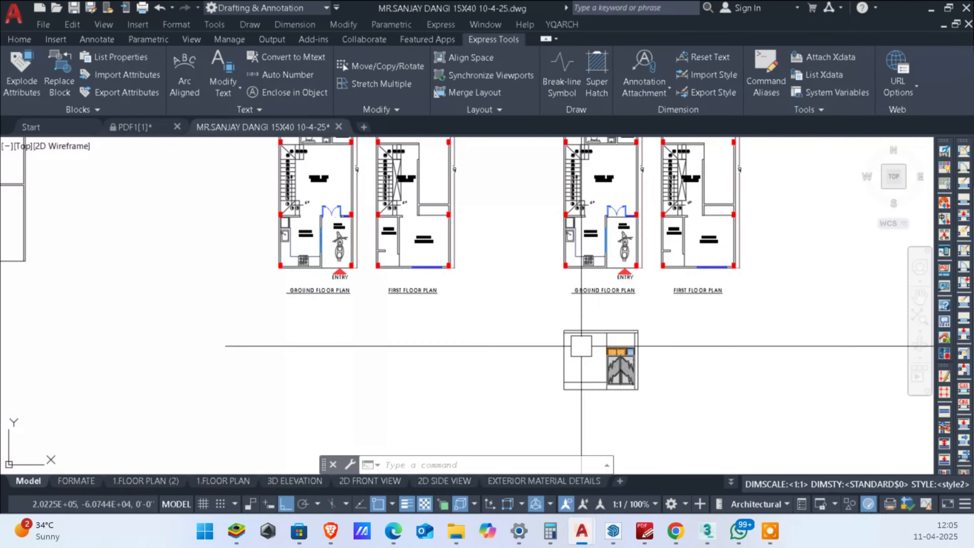
scroll(652, 318, "up", 2)
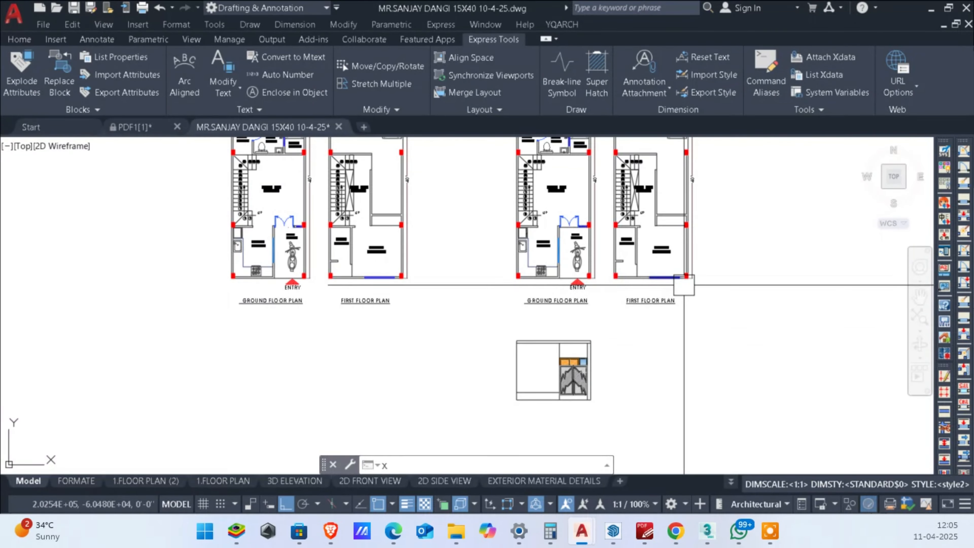
type("l")
key("Return")
type("V")
key("Return")
scroll(613, 280, "up", 6)
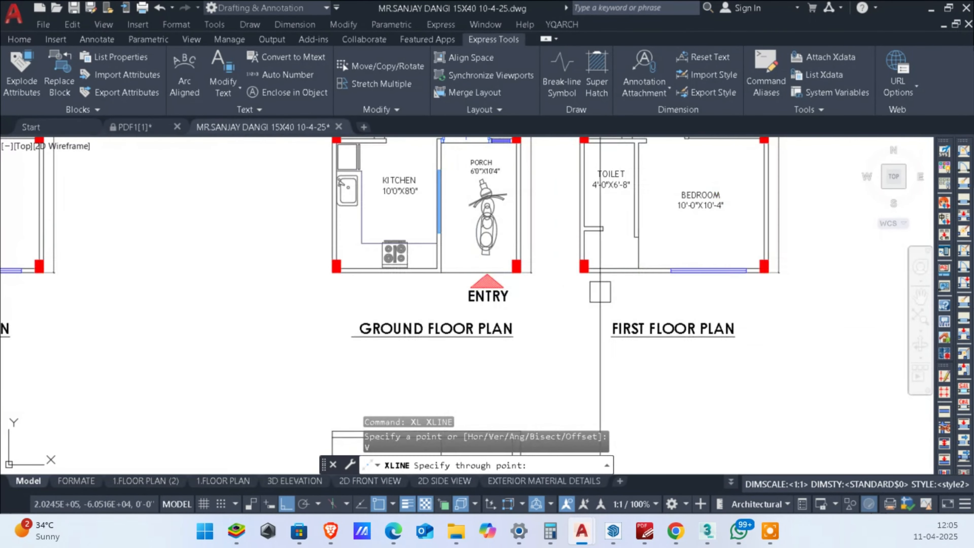
scroll(576, 295, "down", 2)
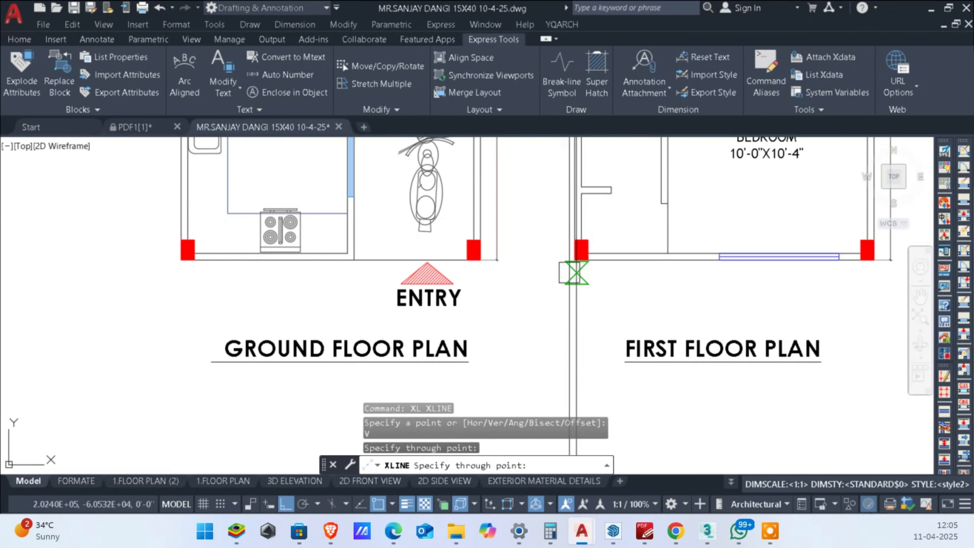
scroll(587, 274, "up", 4)
key("ctrl+z")
scroll(602, 255, "up", 4)
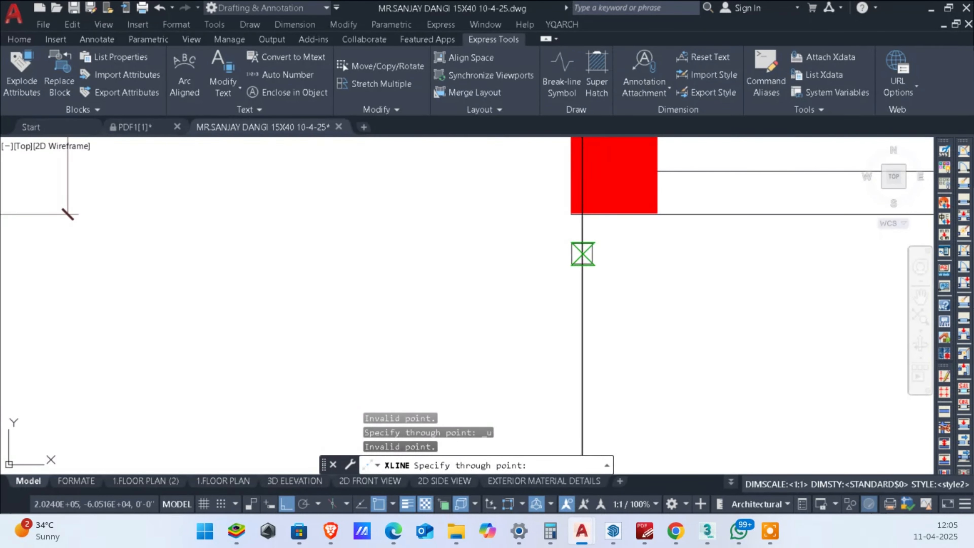
key("Escape")
key("Escape")
key("ctrl+z")
scroll(708, 277, "up", 5)
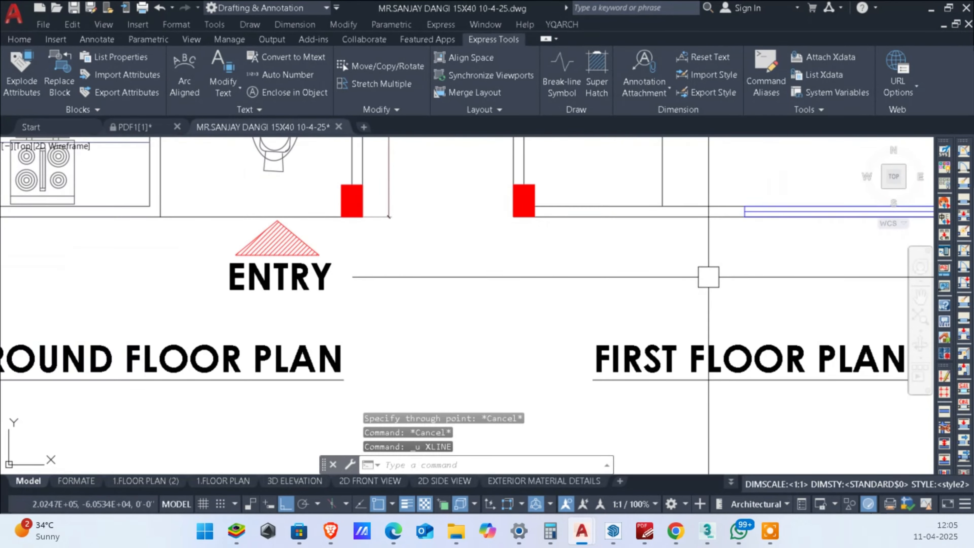
Step: Draw vertical construction lines down through the two outer front corners of the right-hand first floor plan
type("xl")
key("Return")
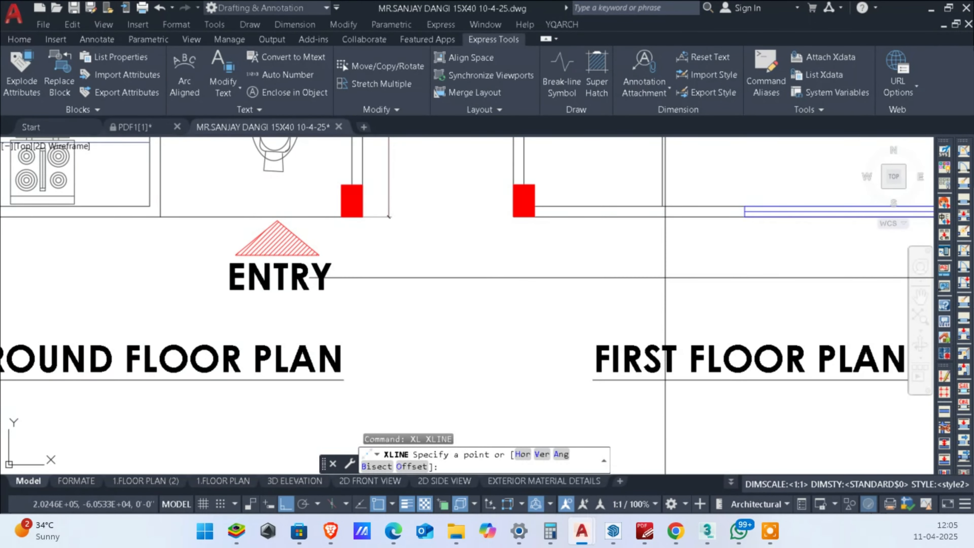
type("v")
key("Return")
scroll(594, 234, "up", 3)
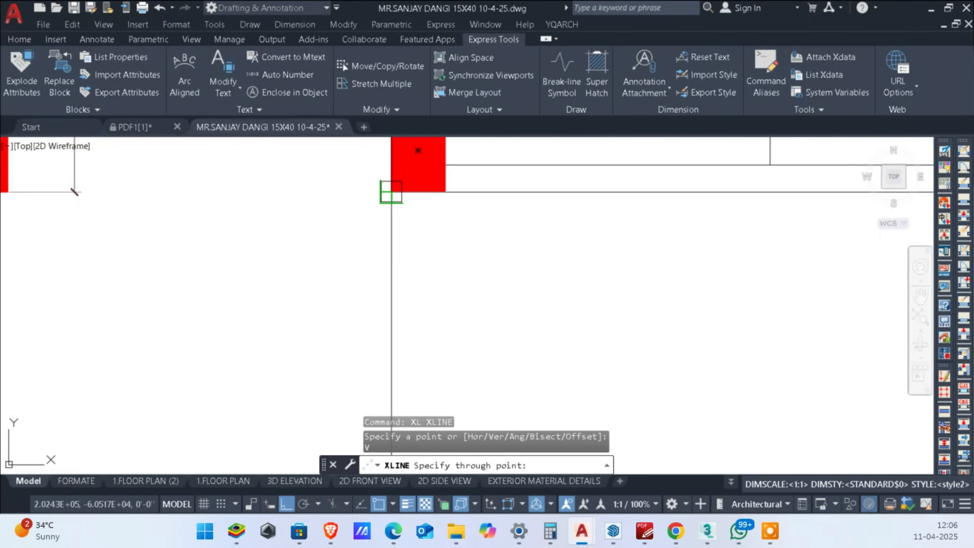
left_click(392, 191)
scroll(472, 318, "down", 8)
scroll(656, 304, "up", 6)
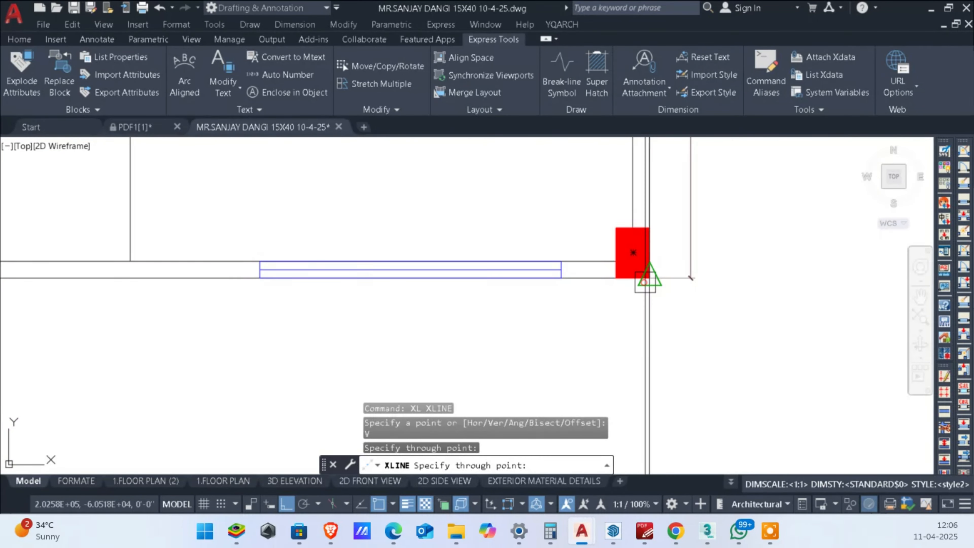
left_click(645, 282)
scroll(651, 283, "down", 6)
Step: Draw vertical construction lines through both edges of the bedroom window in the first floor plan
middle_click_drag(548, 304, 554, 322)
scroll(575, 311, "up", 2)
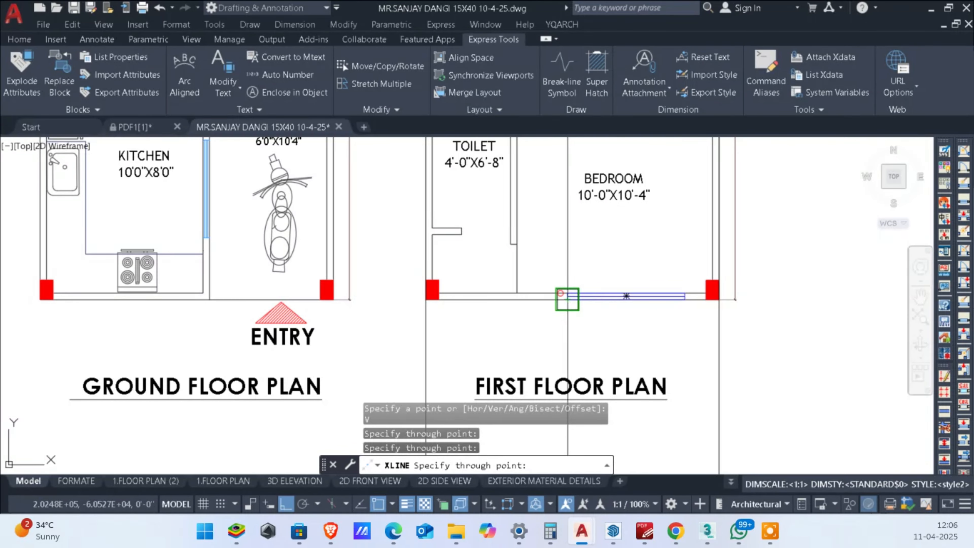
left_click(567, 299)
mouse_move(288, 345)
middle_mouse_down()
mouse_move(302, 368)
mouse_move(372, 417)
middle_mouse_up()
middle_click_drag(539, 401, 552, 391)
scroll(553, 355, "up", 2)
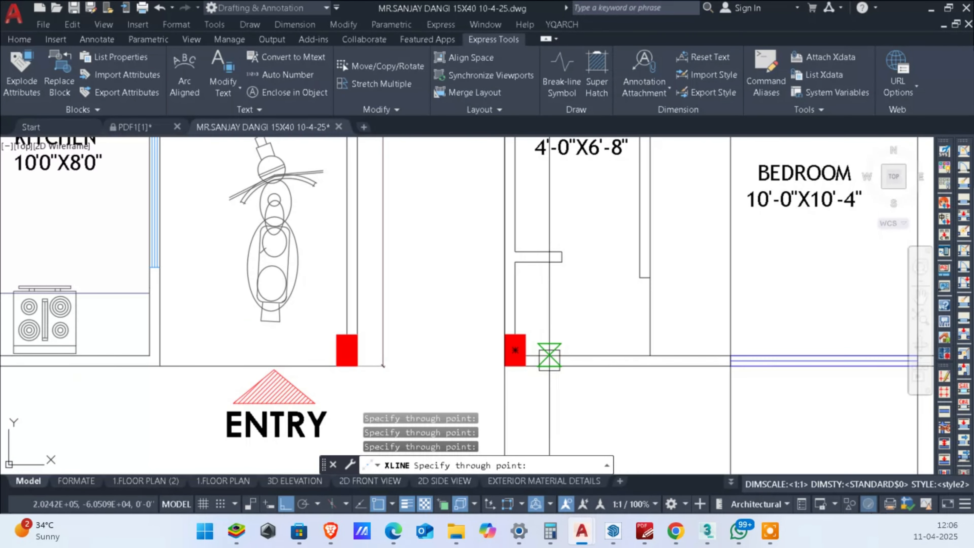
key("Escape")
key("Escape")
scroll(629, 382, "down", 4)
middle_click_drag(681, 395, 717, 372)
scroll(679, 367, "up", 4)
key("space")
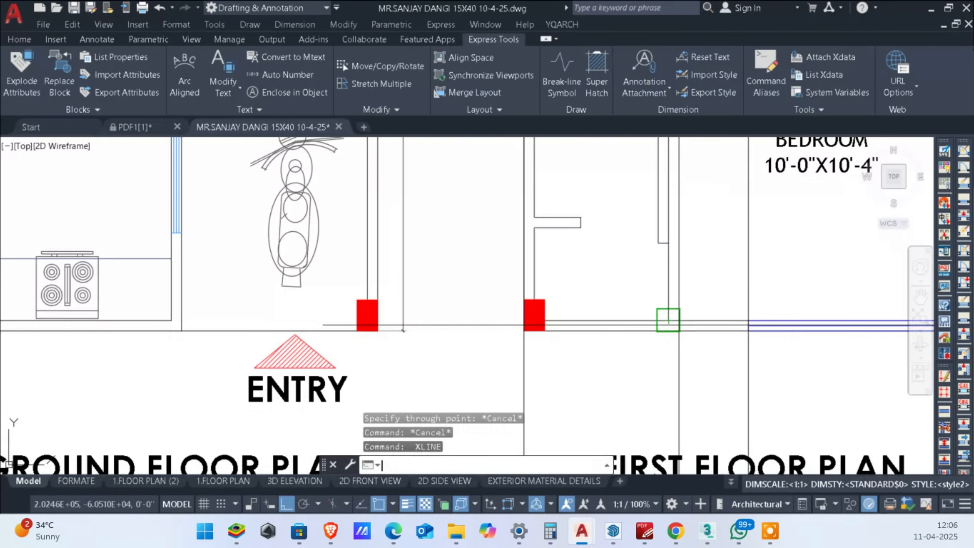
left_click(658, 243)
key("Escape")
scroll(659, 243, "down", 4)
key("Escape")
Step: Erase the two vertical construction lines at the bedroom window's edges
middle_click_drag(698, 423, 677, 374)
key("Escape")
scroll(699, 350, "down", 2)
left_click(700, 353)
scroll(680, 292, "up", 2)
key("Escape")
key("Escape")
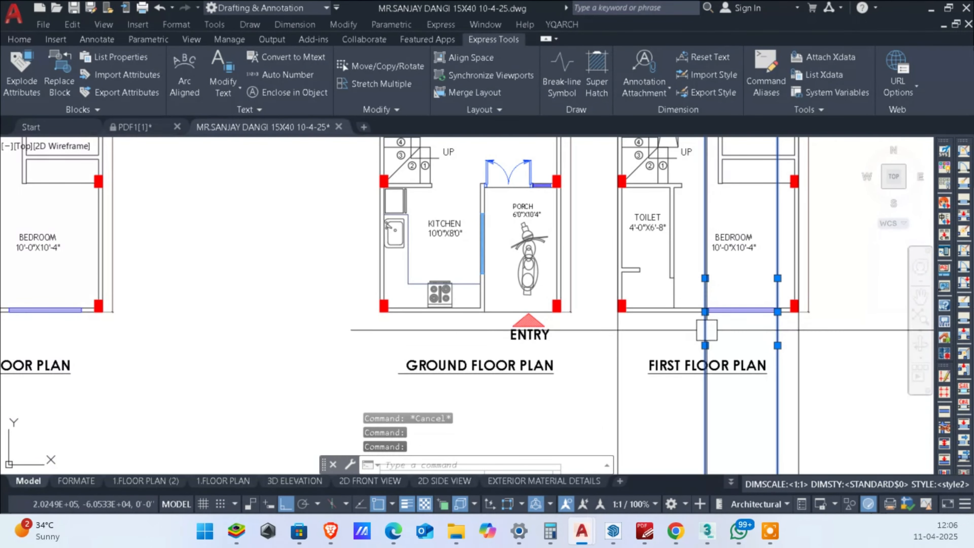
key("Delete")
Step: Copy the ground floor elevation's two slab lines and plinth line horizontally onto the left construction line below the first floor plan
scroll(707, 330, "down", 2)
middle_click_drag(728, 422, 743, 370)
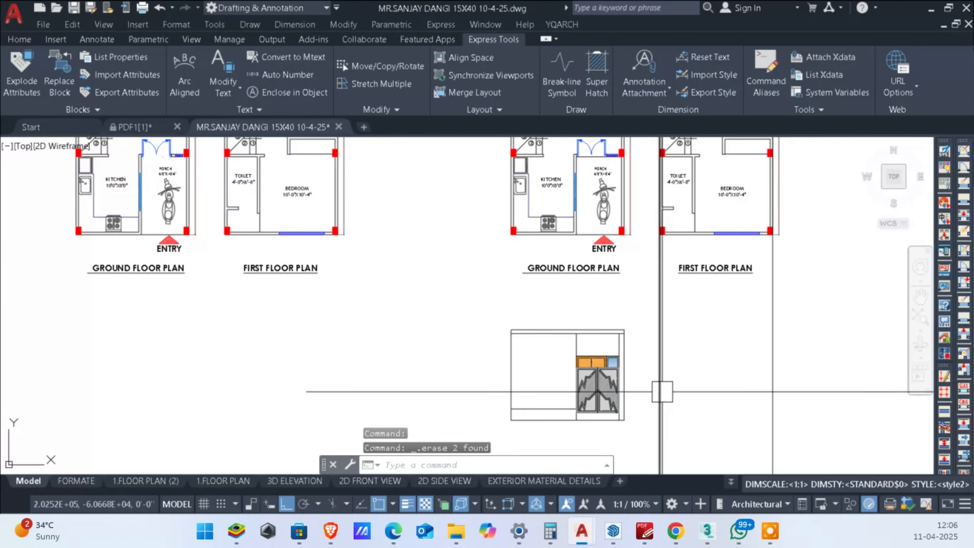
middle_click_drag(662, 392, 661, 343)
scroll(569, 286, "up", 2)
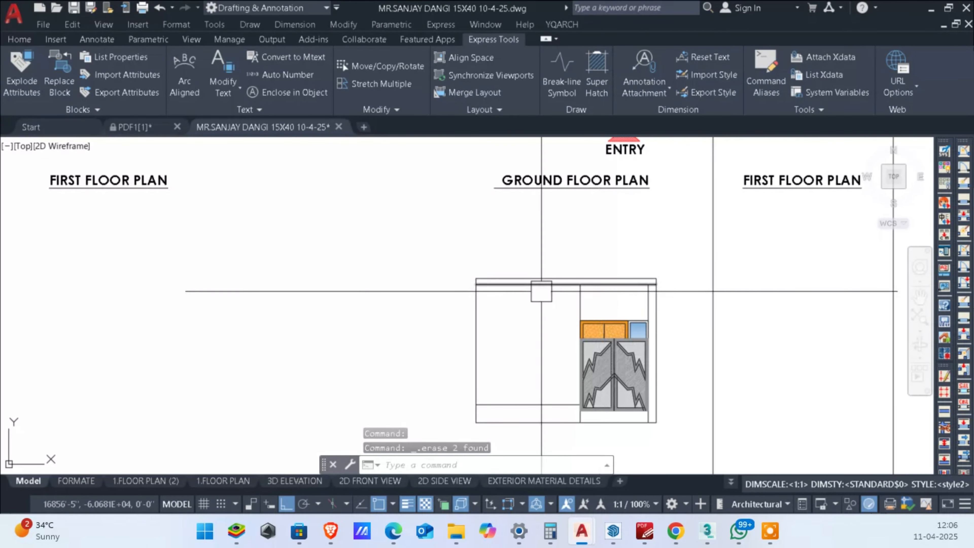
left_click(556, 248)
left_click(537, 288)
left_click(528, 404)
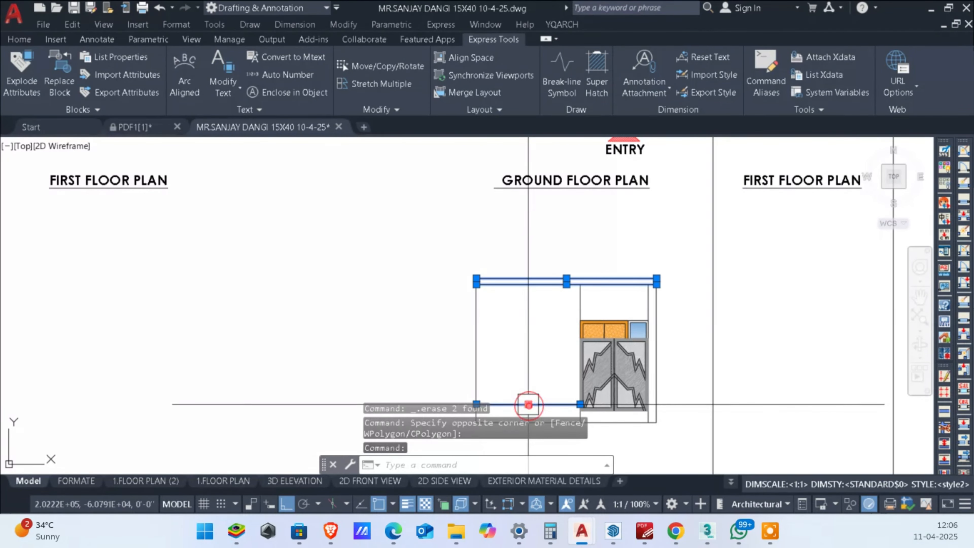
scroll(529, 404, "down", 2)
scroll(537, 315, "up", 2)
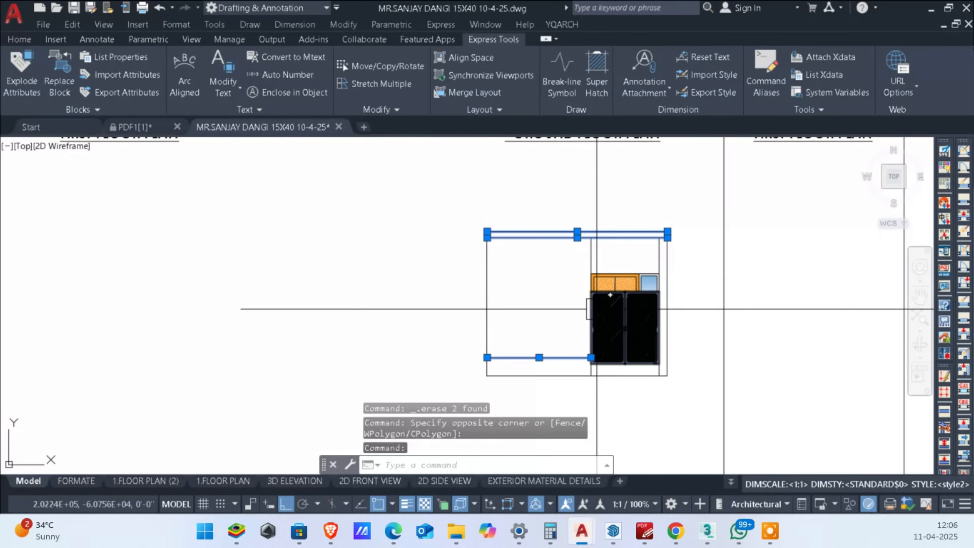
type("o")
key("Return")
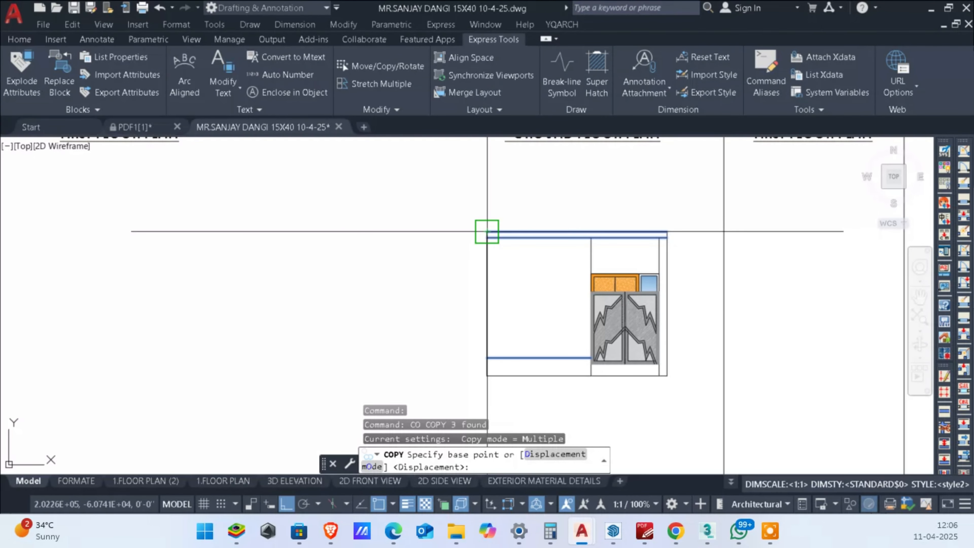
scroll(479, 224, "up", 2)
left_click(497, 242)
scroll(499, 242, "down", 2)
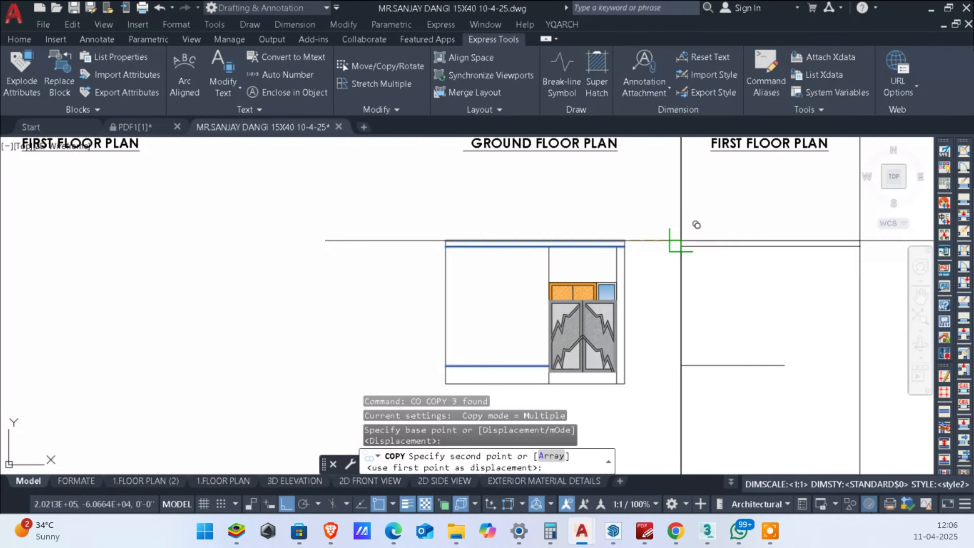
left_click(679, 243)
key("Escape")
key("Escape")
Step: Extend the copied plinth line to the right outer construction line of the first floor elevation
middle_click_drag(791, 401, 798, 370)
type("tr")
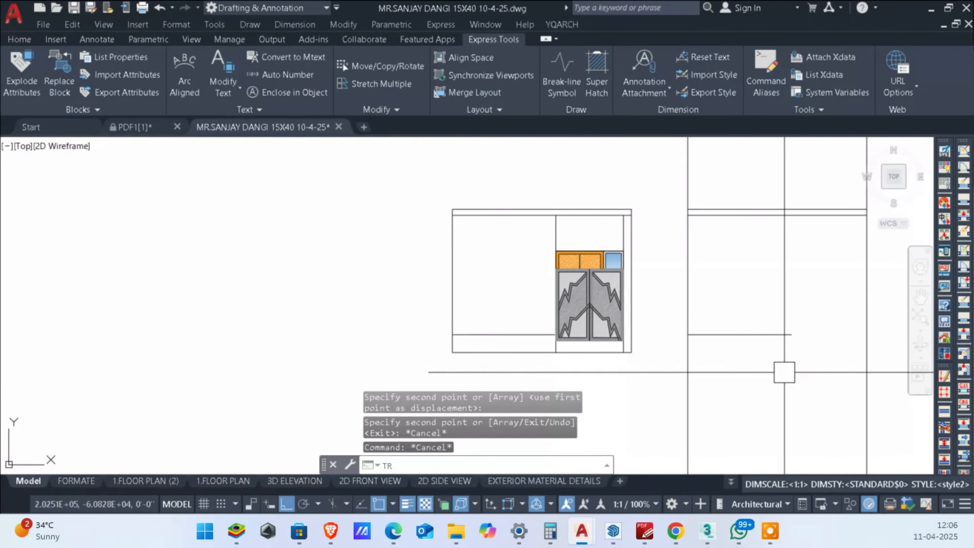
key("Return")
left_click(778, 374, "shift")
left_click(784, 322, "shift")
left_click(809, 269, "shift")
left_click(791, 191, "shift")
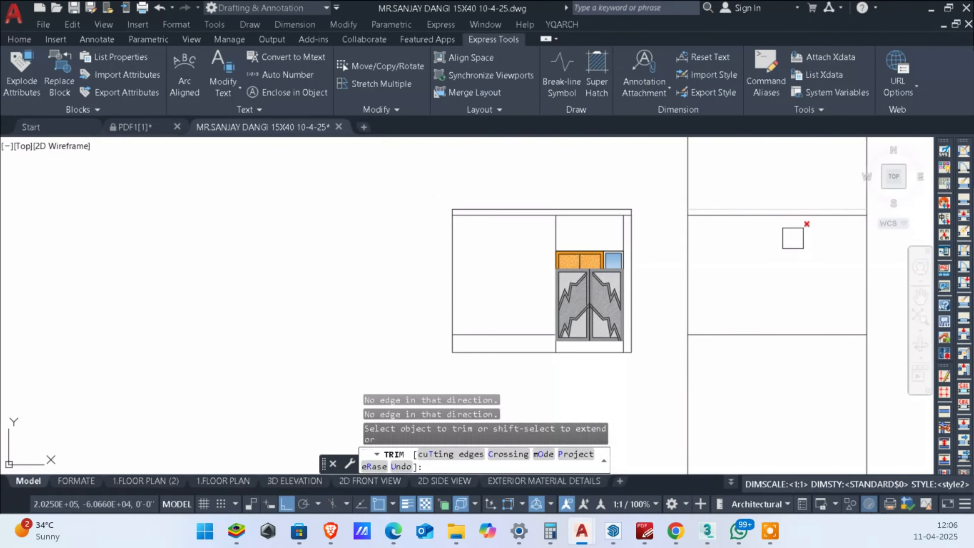
key("Escape")
key("Escape")
Step: Trim both outer construction lines above and below the copied lines to close the first floor elevation outline
scroll(735, 310, "down", 1)
mouse_move(785, 295)
middle_mouse_down()
mouse_move(749, 342)
mouse_move(812, 303)
middle_mouse_up()
type("tr")
key("Return")
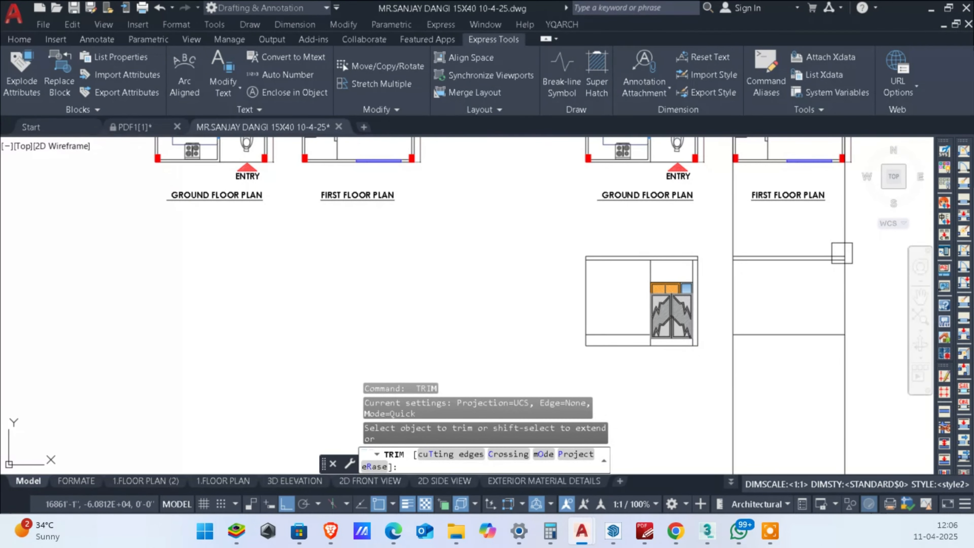
left_click(734, 220)
scroll(736, 249, "down", 2)
left_click(804, 345)
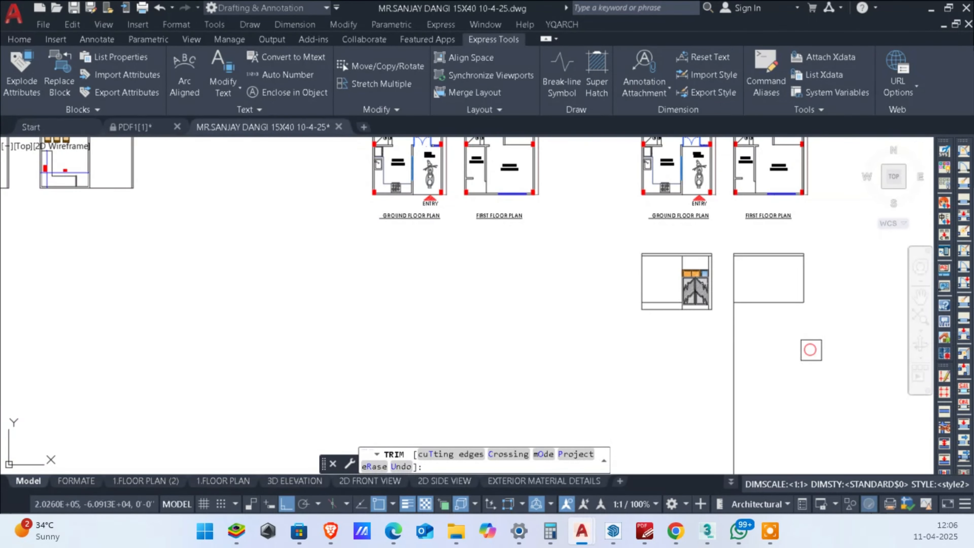
left_click(733, 346)
key("Escape")
key("Escape")
scroll(737, 330, "up", 3)
scroll(739, 307, "down", 2)
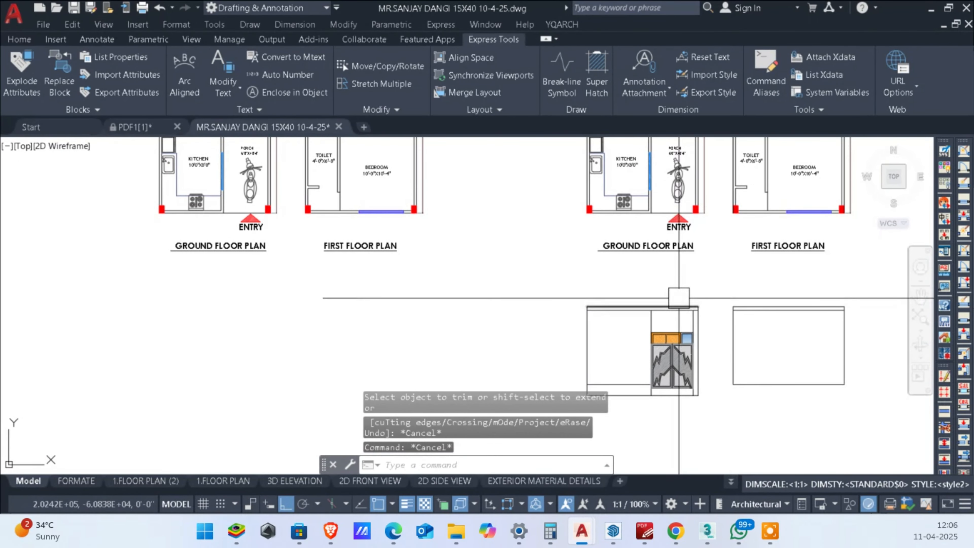
scroll(692, 309, "down", 2)
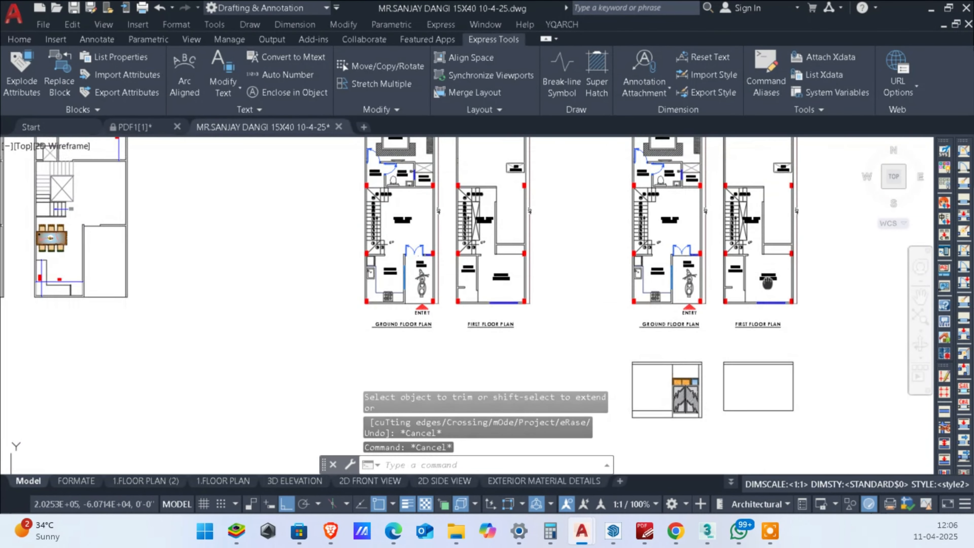
type("d: C")
type("L")
key("Return")
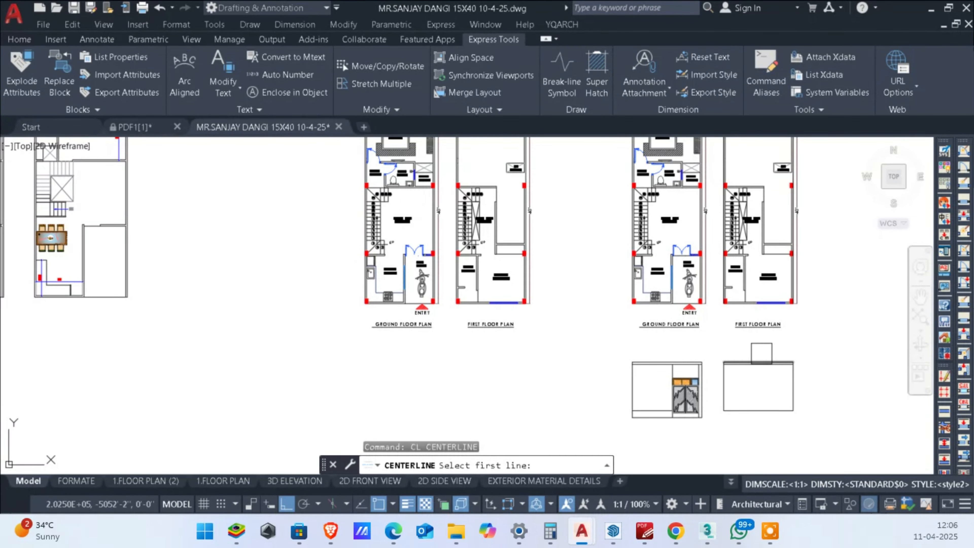
key("Escape")
key("Escape")
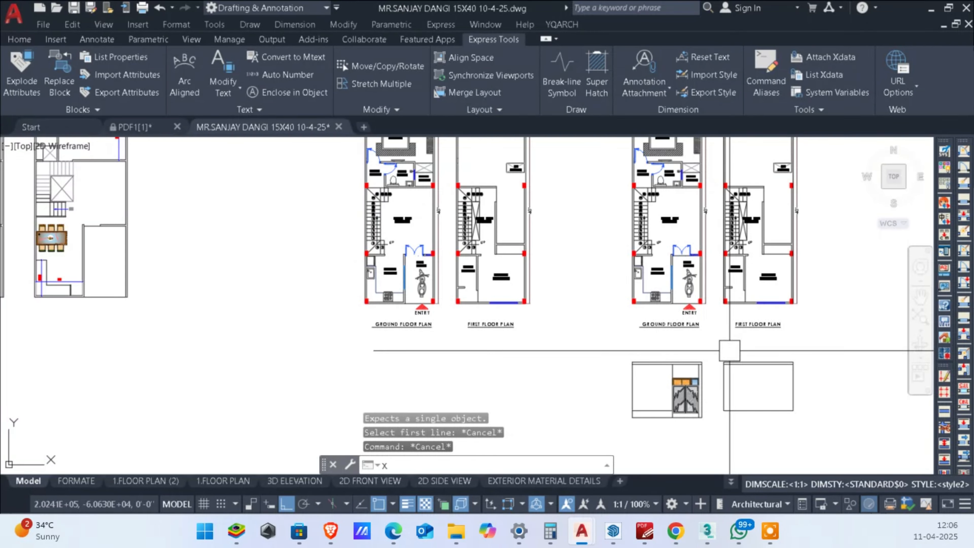
Step: Draw vertical construction lines through the toilet's partition wall end and the left front column's inner edge in the first floor plan
type("XL")
key("Return")
type("V")
key("Return")
scroll(728, 338, "up", 8)
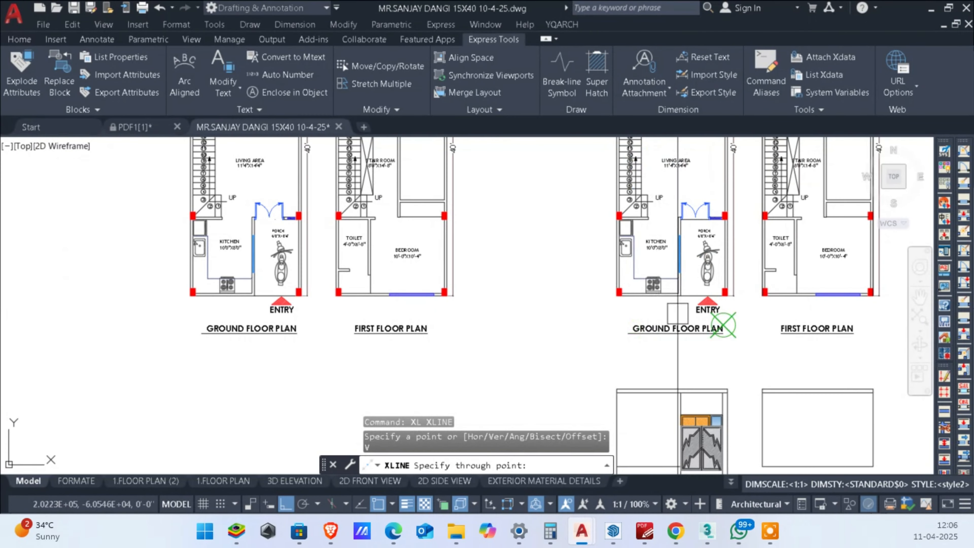
left_click(725, 215)
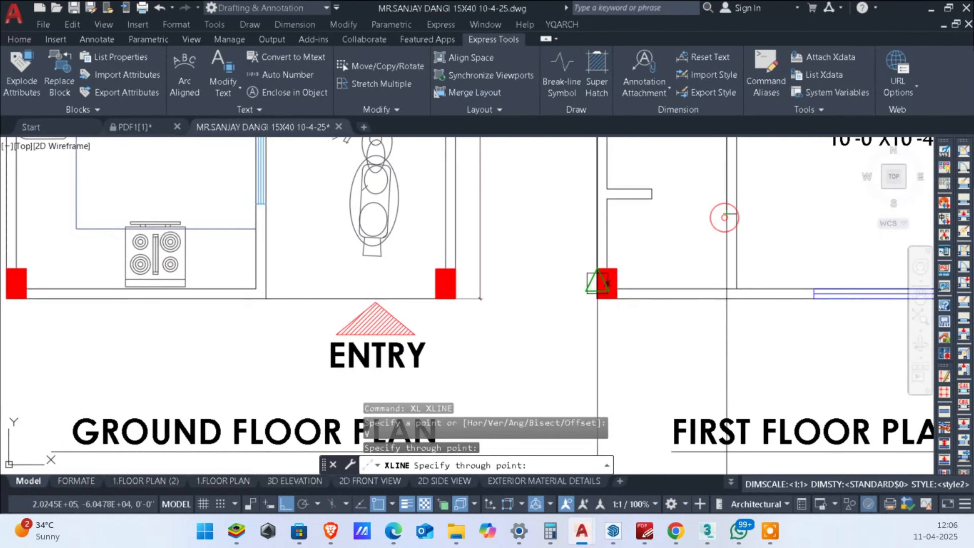
left_click(617, 298)
scroll(616, 298, "down", 6)
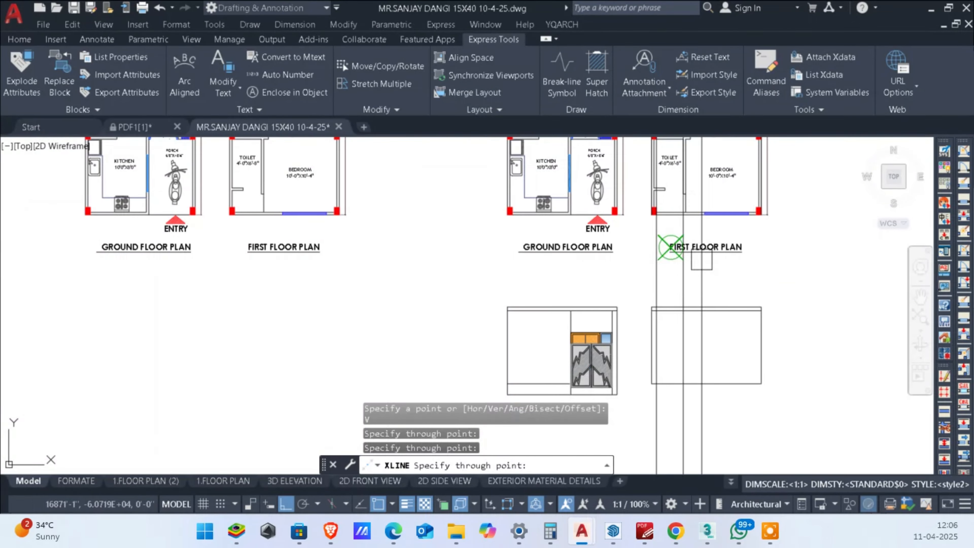
Step: Project both edges of the bedroom window down through the first floor elevation with vertical construction lines
scroll(709, 179, "up", 8)
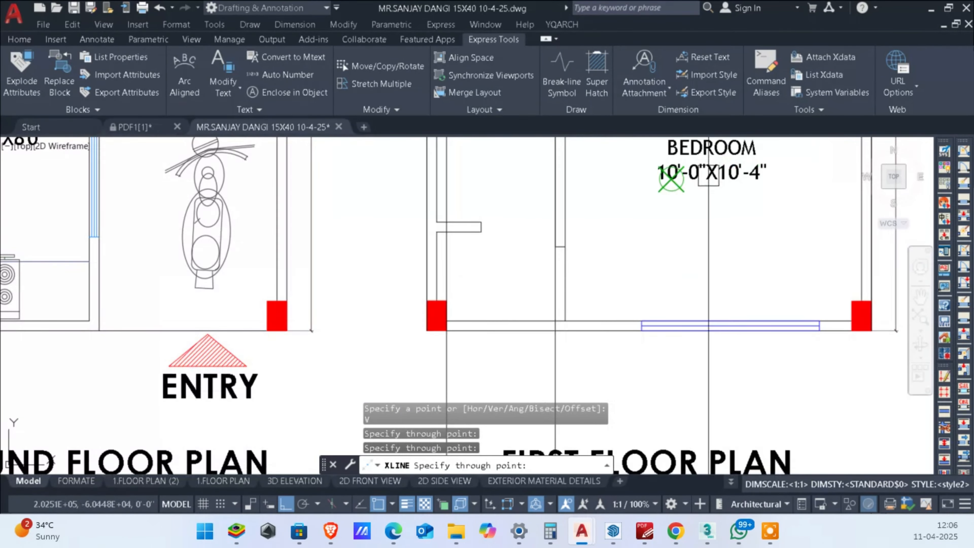
left_click(642, 330)
scroll(826, 325, "down", 8)
key("Escape")
key("Escape")
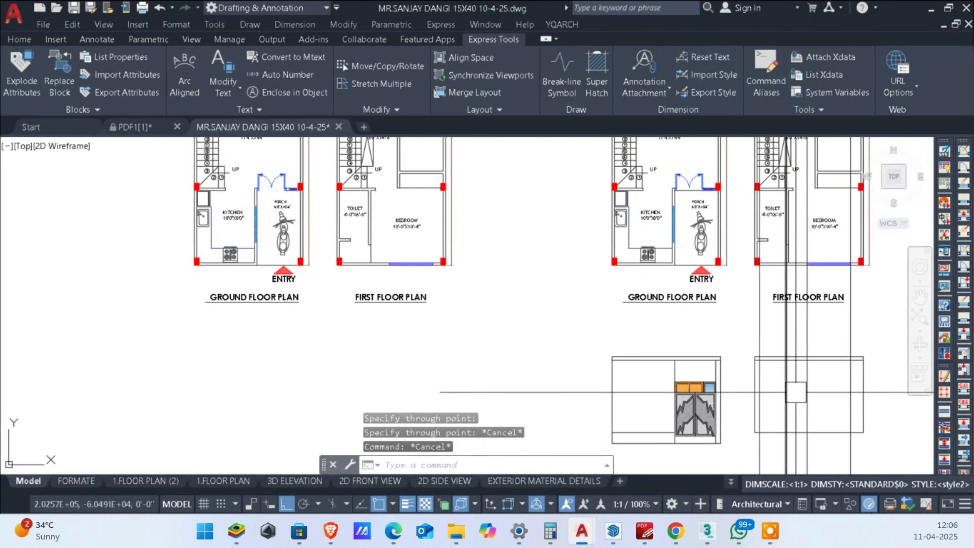
Step: Trim the column and toilet wall construction lines to the first floor elevation outline
type("TR")
key("Return")
scroll(813, 365, "up", 5)
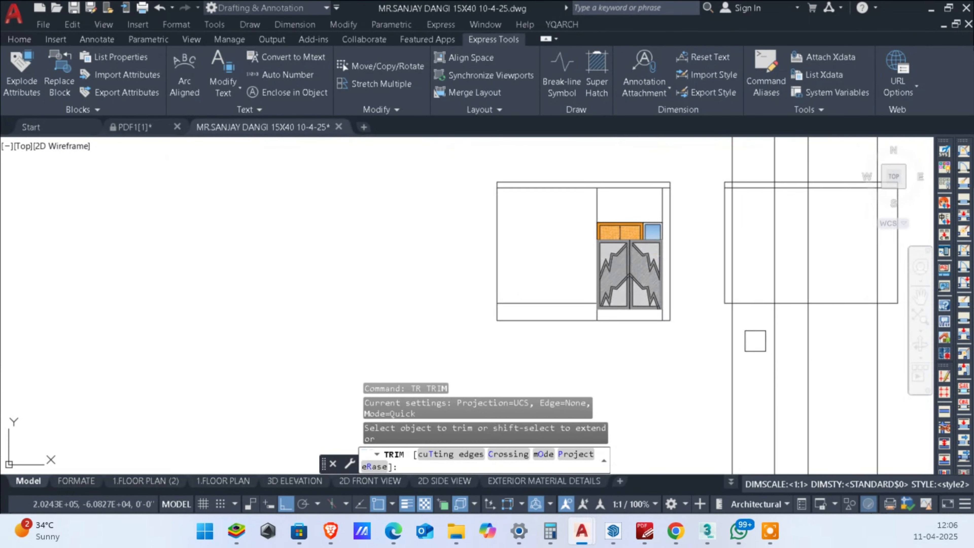
scroll(717, 324, "down", 5)
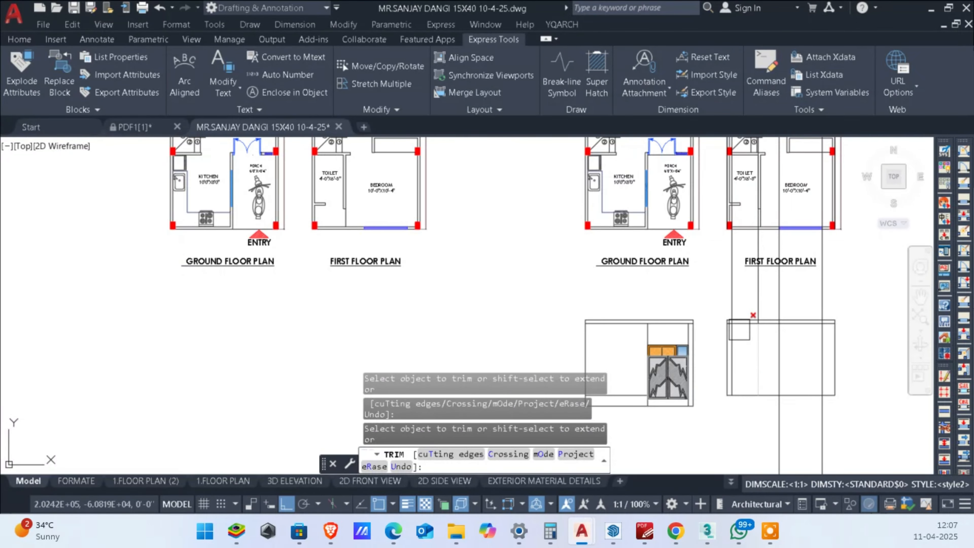
scroll(731, 311, "up", 2)
key("Escape")
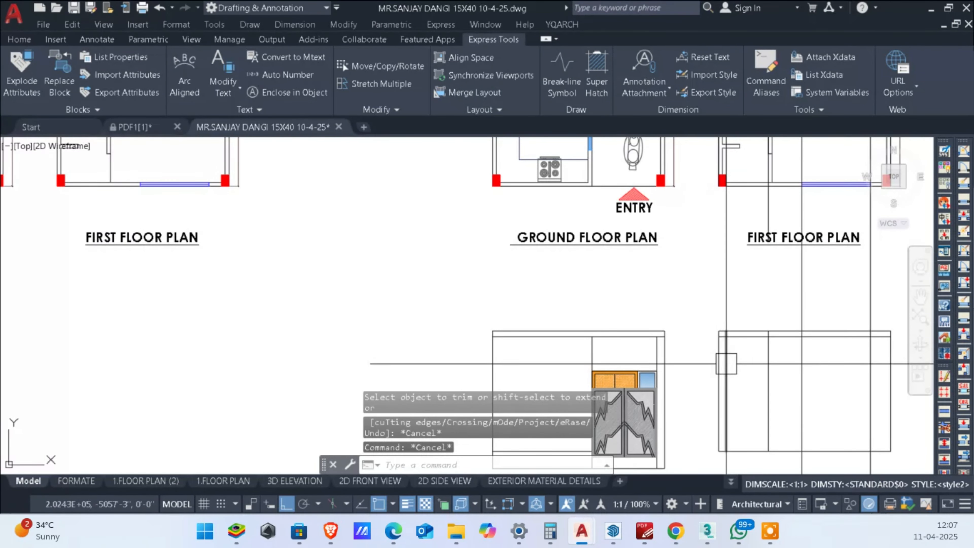
scroll(759, 418, "up", 3)
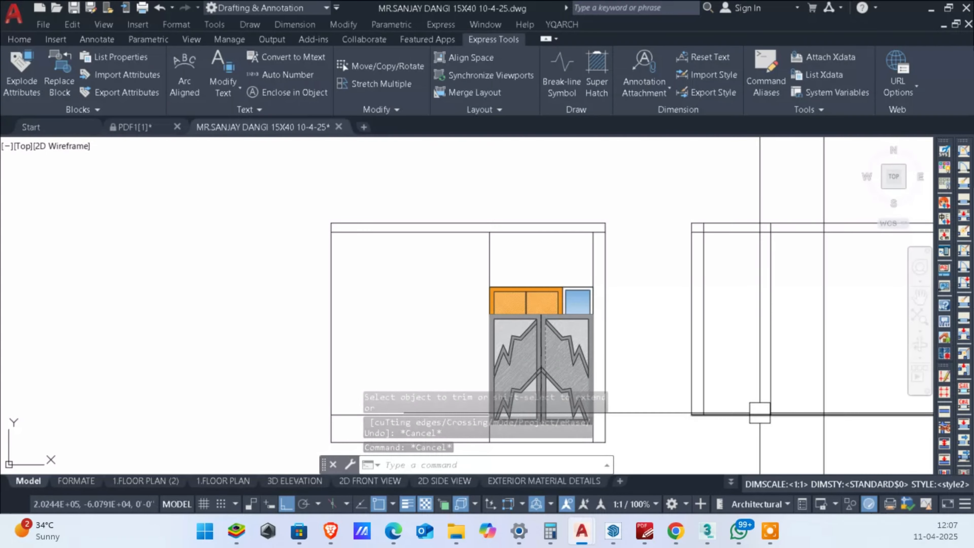
Step: Trim the bedroom window's vertical construction lines below the first floor elevation's base line
middle_click_drag(758, 413, 768, 416)
middle_click_drag(822, 340, 738, 347)
middle_click_drag(768, 319, 757, 339)
scroll(815, 415, "down", 2)
middle_click_drag(815, 420, 751, 381)
scroll(742, 399, "up", 2)
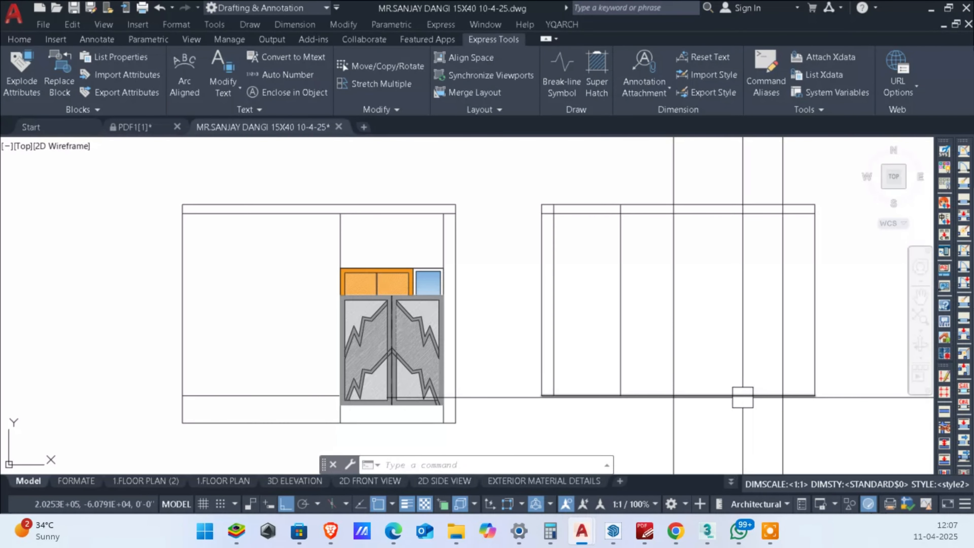
type("tr")
key("space")
left_click(658, 437)
key("Escape")
key("Escape")
key("Escape")
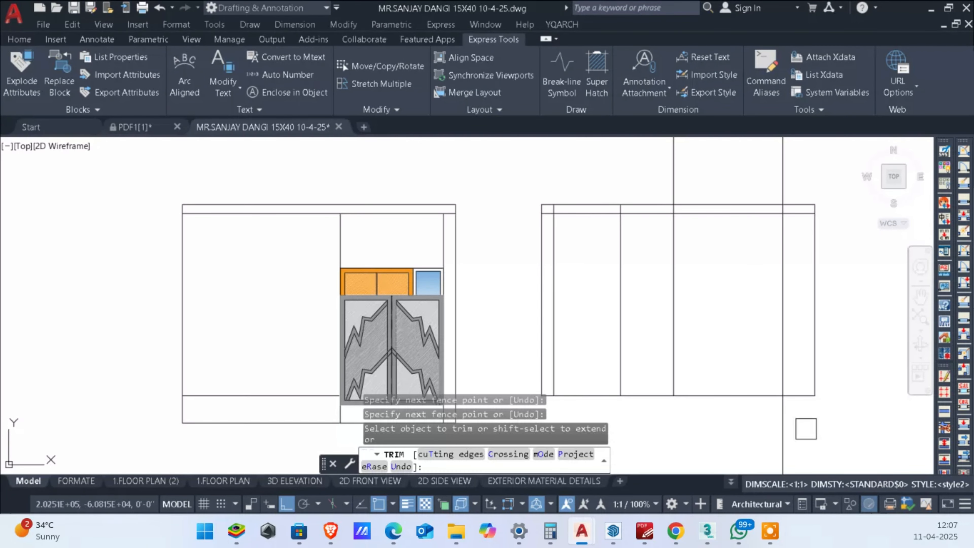
Step: Offset the first floor elevation's base line upward by 36 inches
type("o")
key("space")
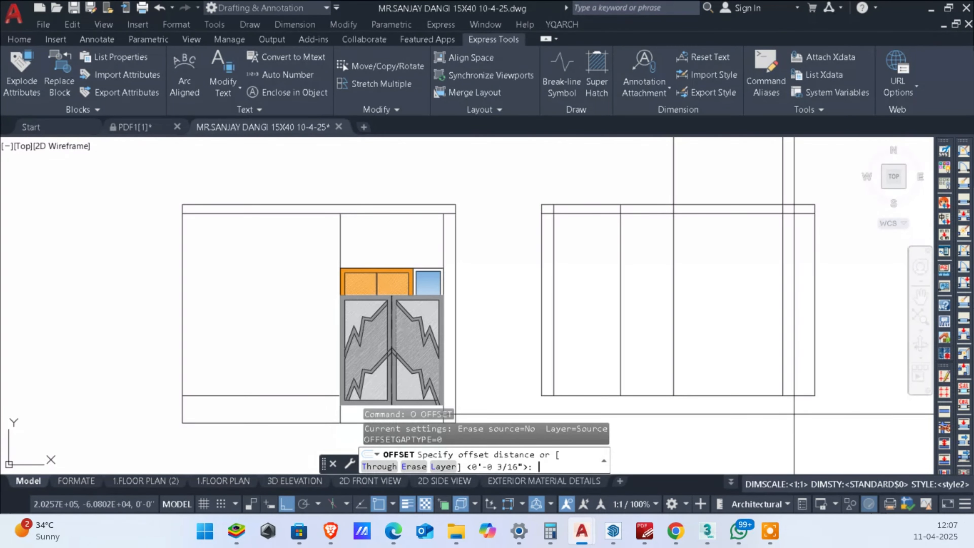
type("36")
key("space")
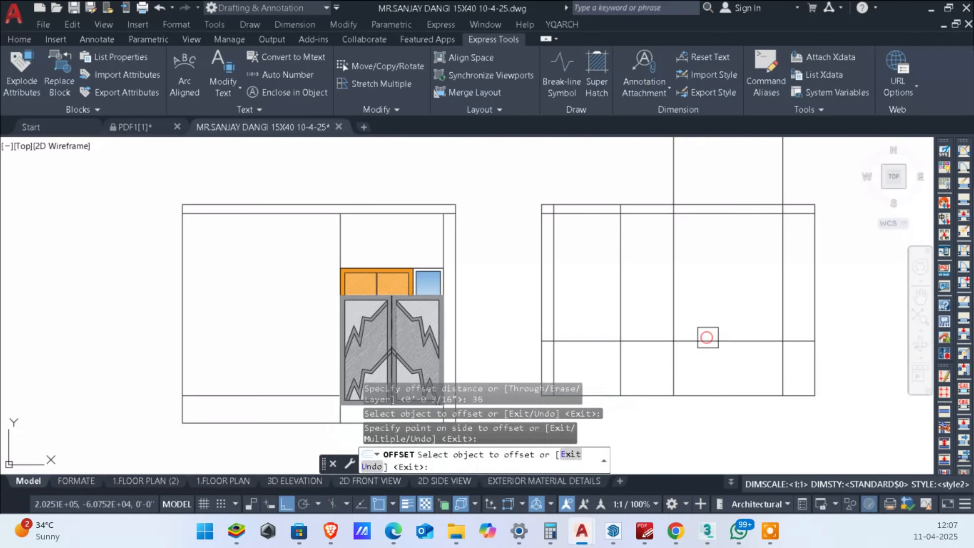
key("Escape")
Step: Trim the 36-inch sill line on both sides of the window and the window's vertical lines below the sill
type("tr")
scroll(709, 364, "up", 2)
key("space")
left_click_drag(616, 295, 692, 361)
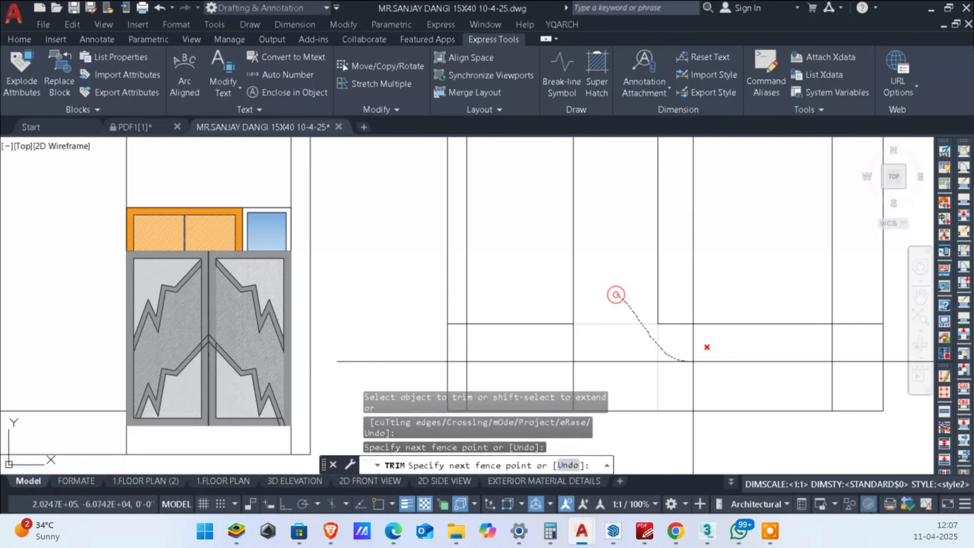
left_click_drag(842, 345, 850, 309)
key("Escape")
scroll(552, 348, "up", 2)
left_click(532, 327)
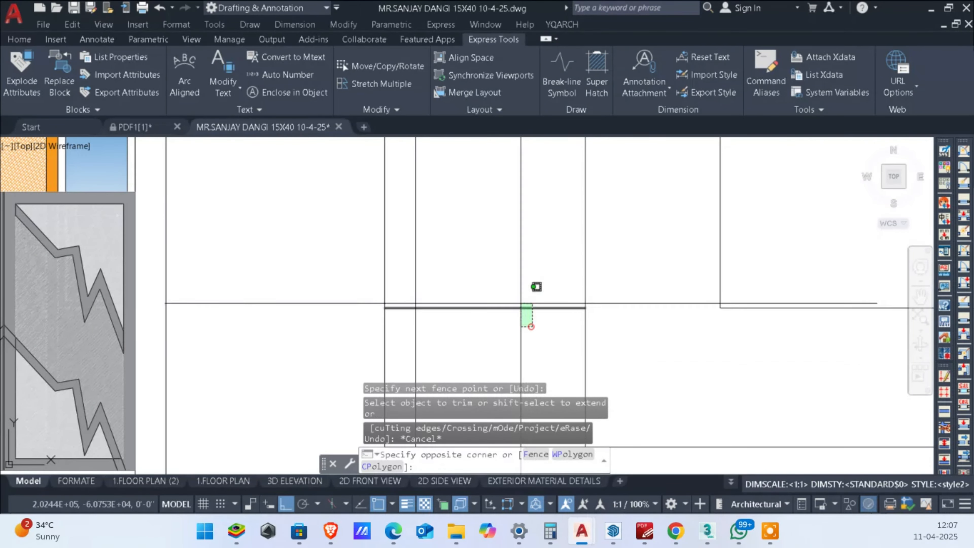
key("Escape")
key("Escape")
scroll(521, 334, "down", 4)
scroll(497, 325, "up", 2)
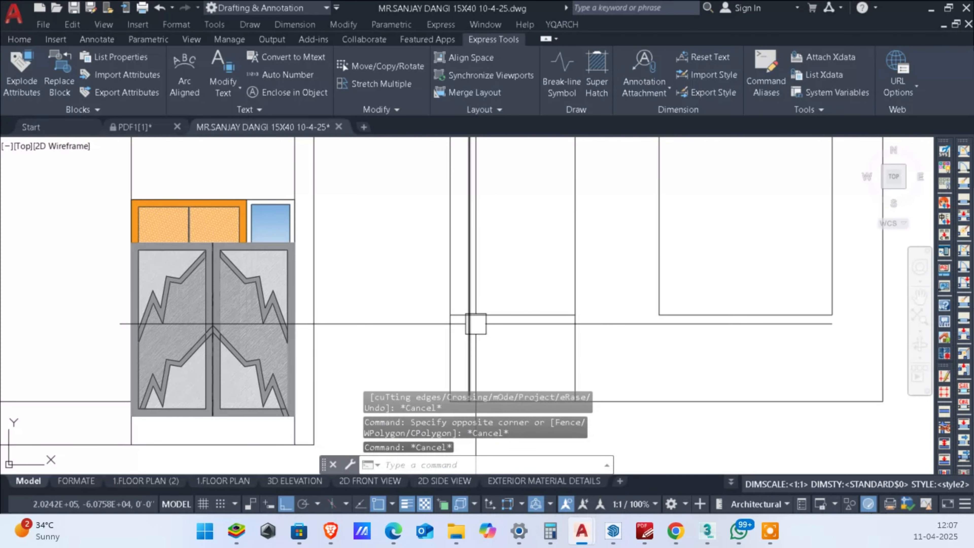
Step: Trim the left column's inner edge line below the 36-inch line in the first floor elevation
type("tr")
key("Return")
scroll(472, 338, "down", 4)
scroll(610, 323, "up", 1)
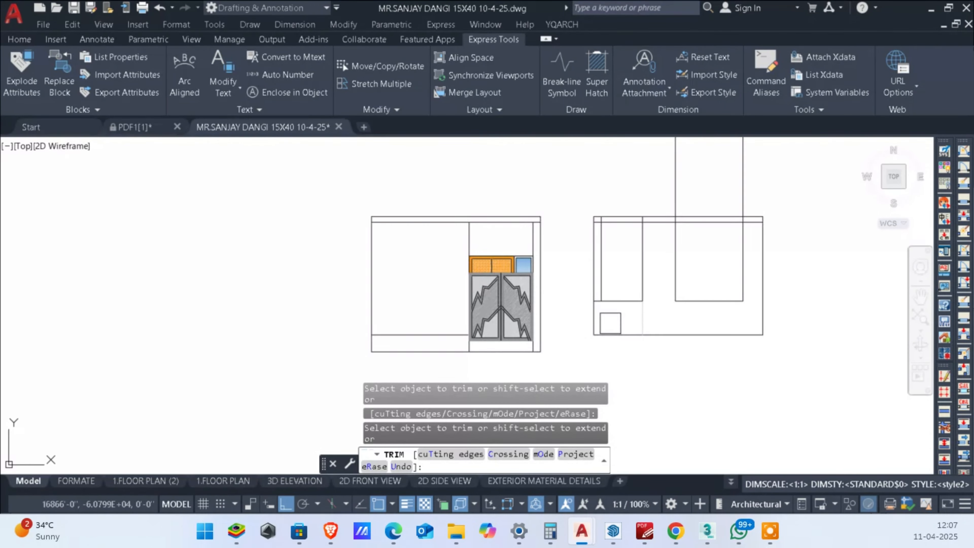
scroll(610, 323, "up", 2)
key("Escape")
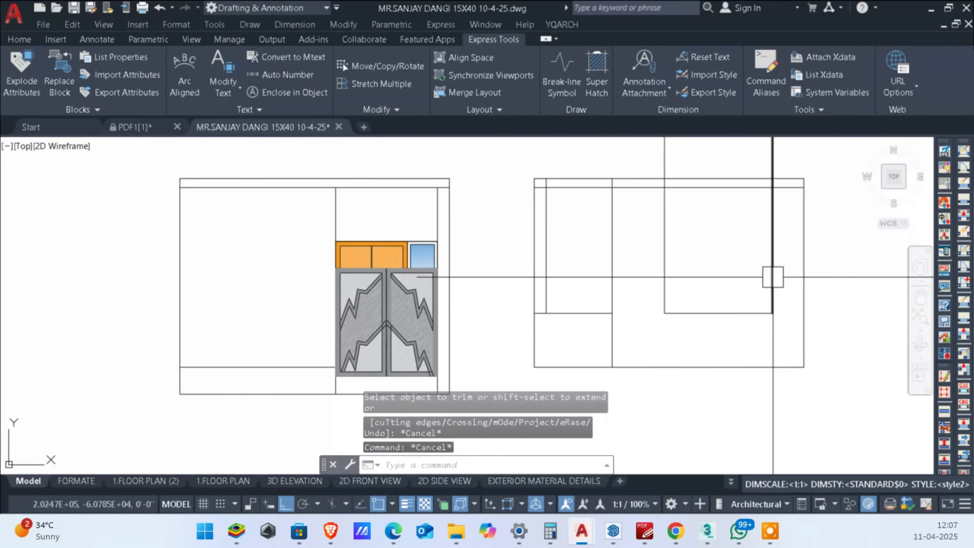
Step: Offset the window's sill line upward by 4' to form the window head
type("o")
key("Return")
type("4'")
key("Return")
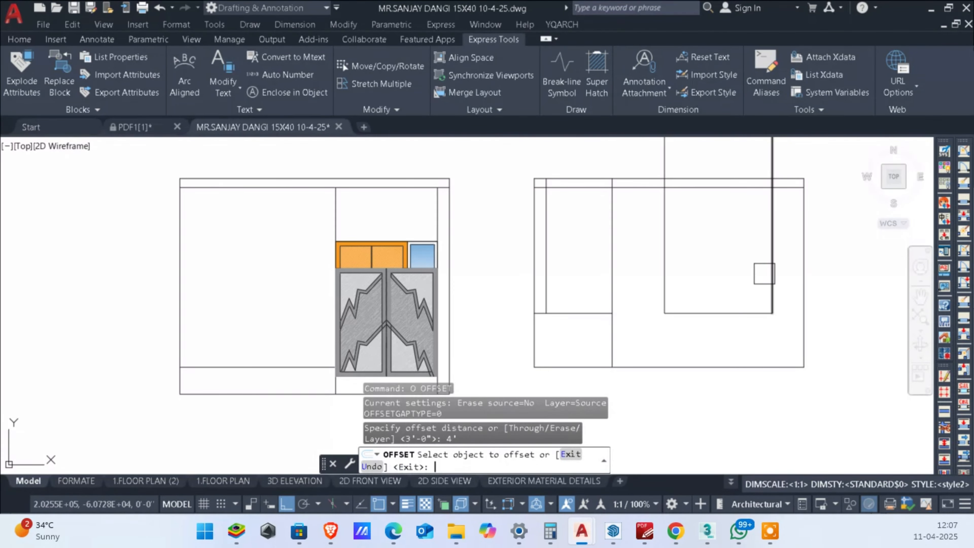
left_click(710, 310)
left_click(711, 234)
key("Escape")
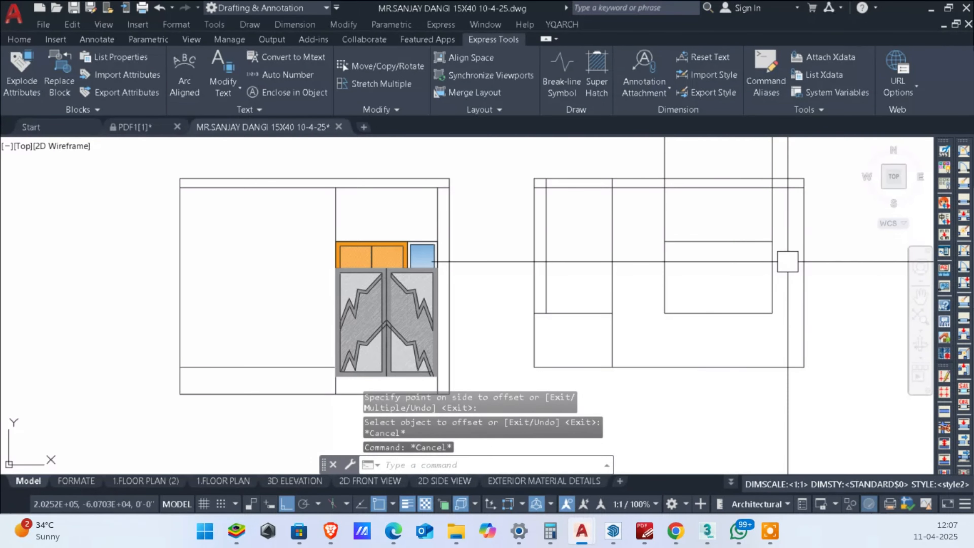
Step: Trim the window's vertical lines above its head and erase the leftover pieces above the first floor elevation
type("tr")
key("Return")
scroll(771, 198, "up", 2)
left_click(771, 198)
left_click(577, 196)
middle_click_drag(645, 245, 666, 352)
scroll(666, 352, "down", 2)
key("Escape")
key("Escape")
left_click(738, 238)
left_click(622, 235)
key("Delete")
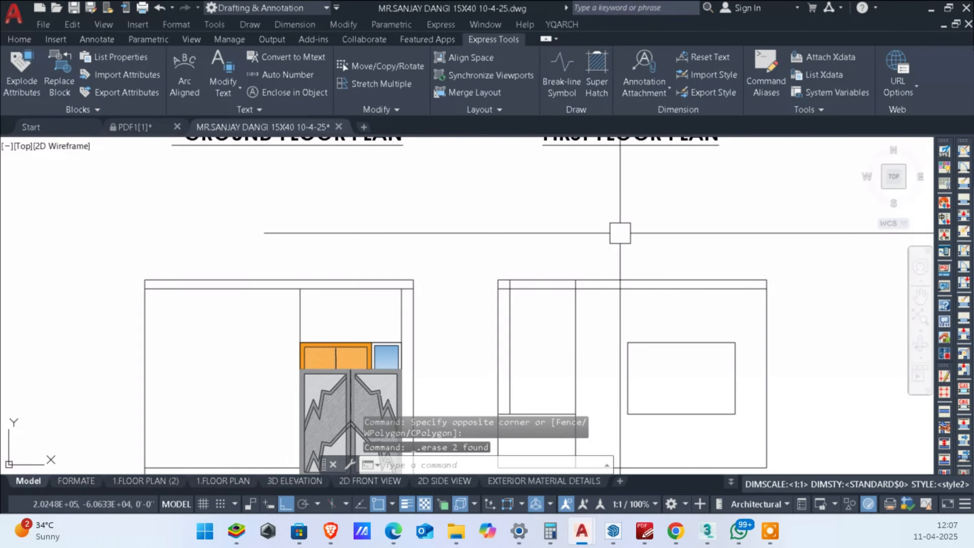
Step: Trim the column and toilet partition lines out of the horizontal band along the top of the first floor elevation
scroll(657, 259, "up", 6)
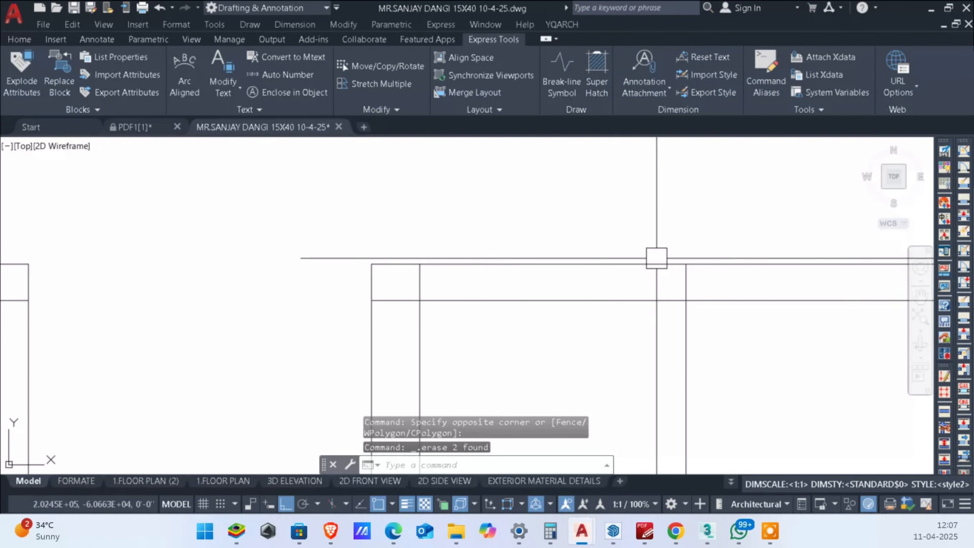
type("tr")
key("Return")
left_click(728, 201)
left_click(655, 200)
scroll(650, 202, "down", 4)
scroll(448, 208, "up", 4)
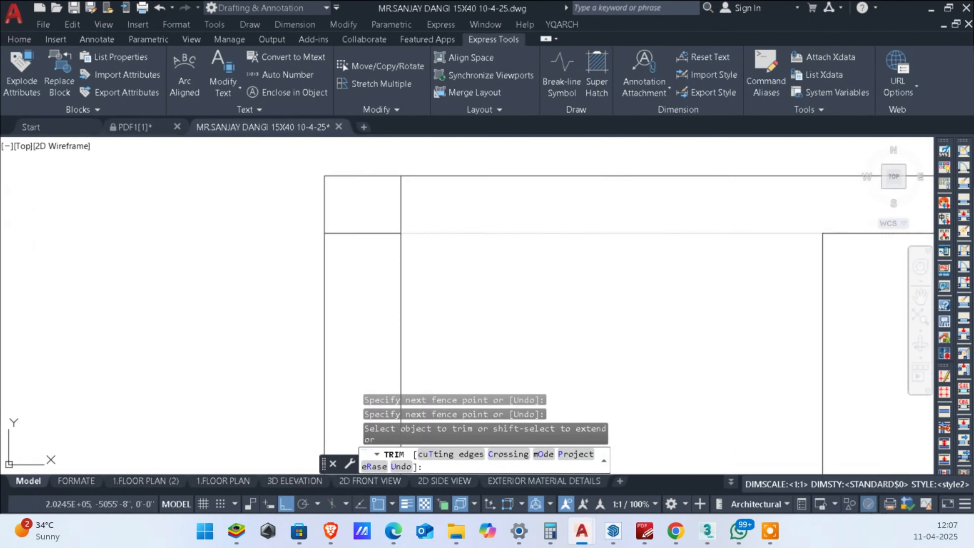
left_click(382, 203)
left_click(329, 207)
scroll(422, 245, "down", 4)
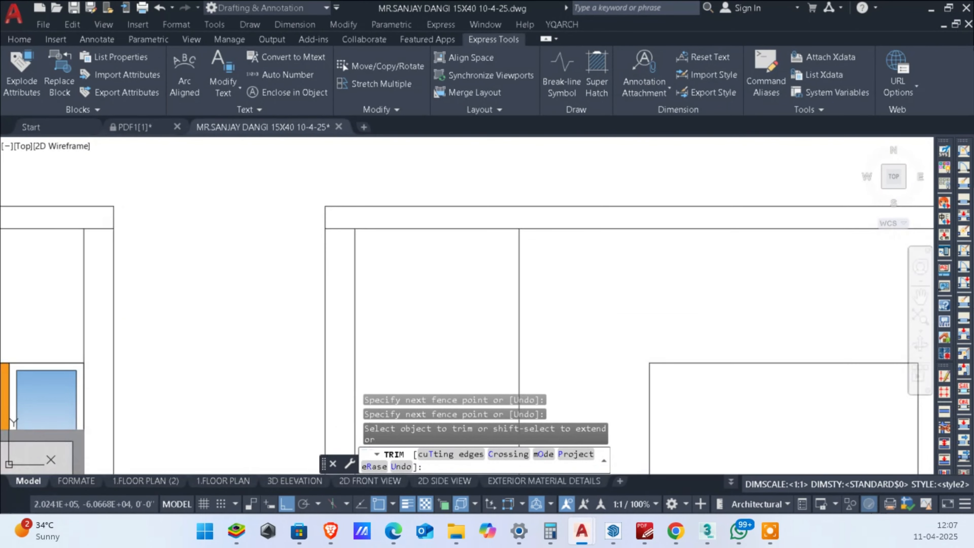
key("Escape")
Step: Erase the leftover construction lines crossing the first floor plan and extending above it
scroll(543, 217, "down", 2)
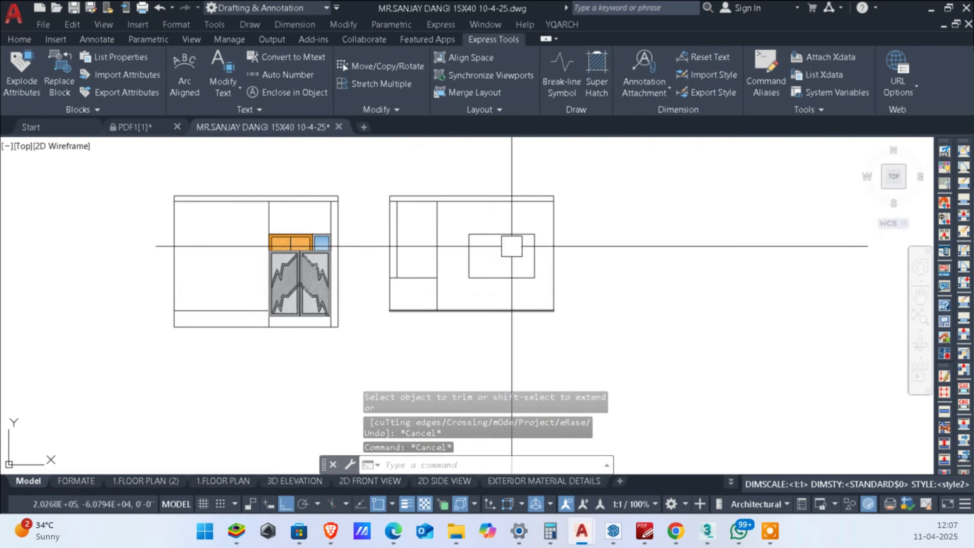
middle_click_drag(498, 286, 575, 288)
scroll(579, 263, "up", 2)
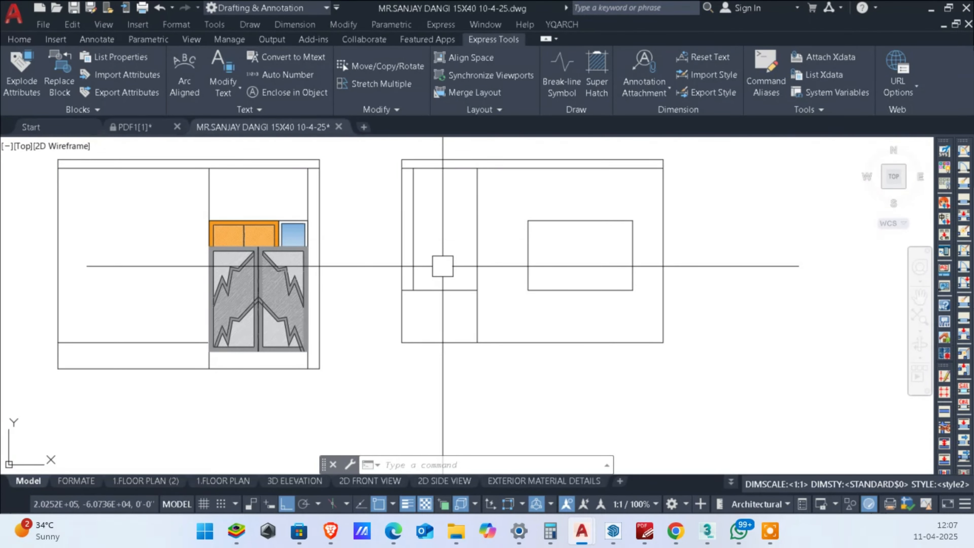
scroll(443, 266, "down", 2)
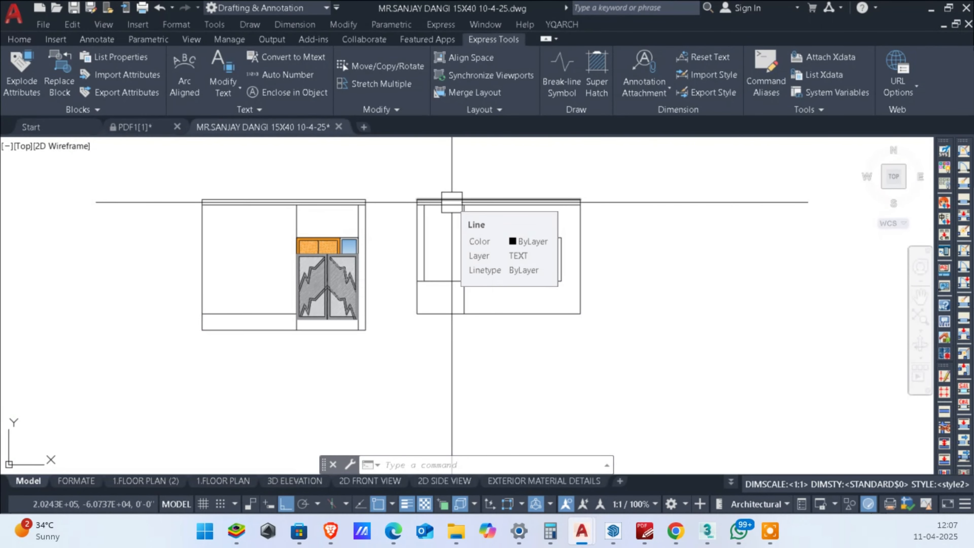
middle_click_drag(451, 202, 490, 200)
scroll(465, 209, "down", 5)
scroll(491, 196, "up", 3)
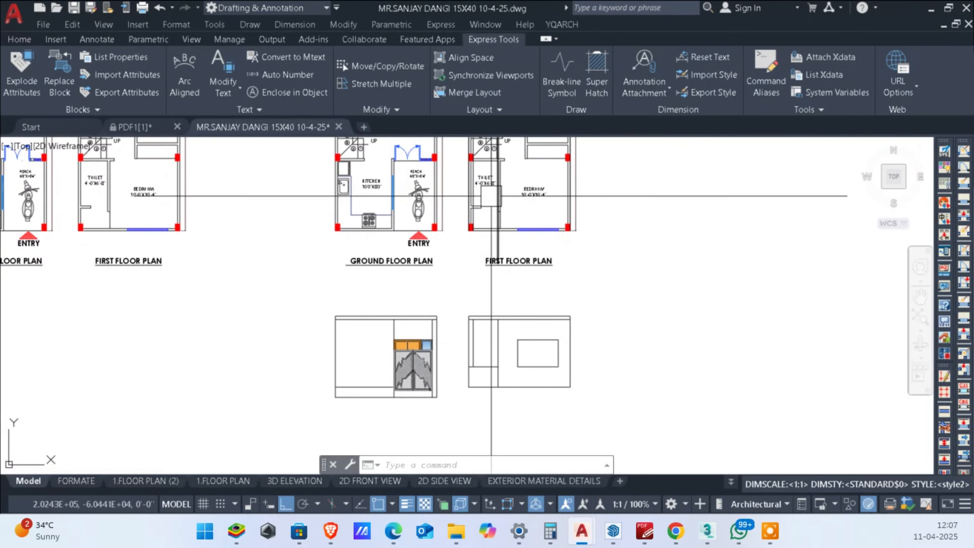
scroll(502, 252, "up", 2)
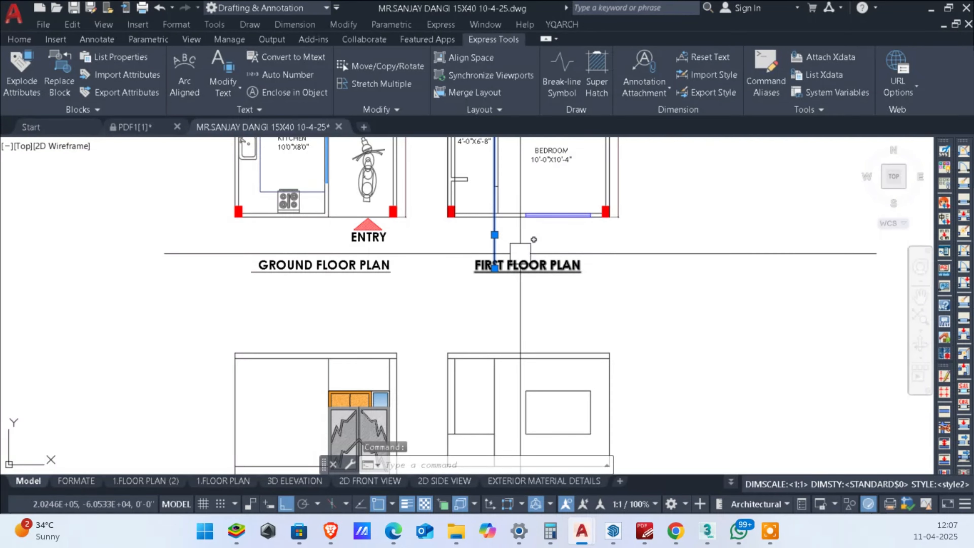
scroll(520, 254, "up", 2)
scroll(648, 218, "down", 2)
scroll(692, 369, "down", 6)
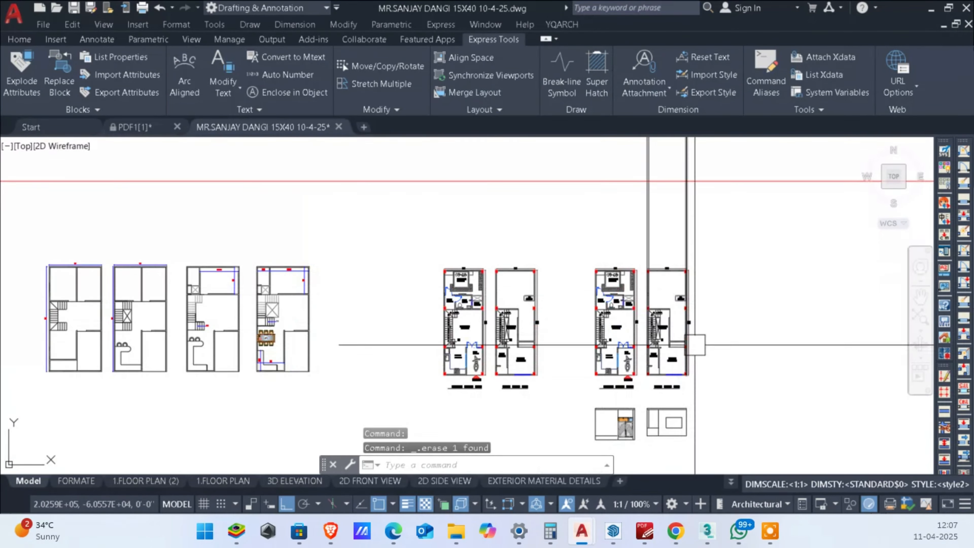
scroll(715, 234, "up", 2)
left_click(715, 234)
left_click(539, 224)
key("Delete")
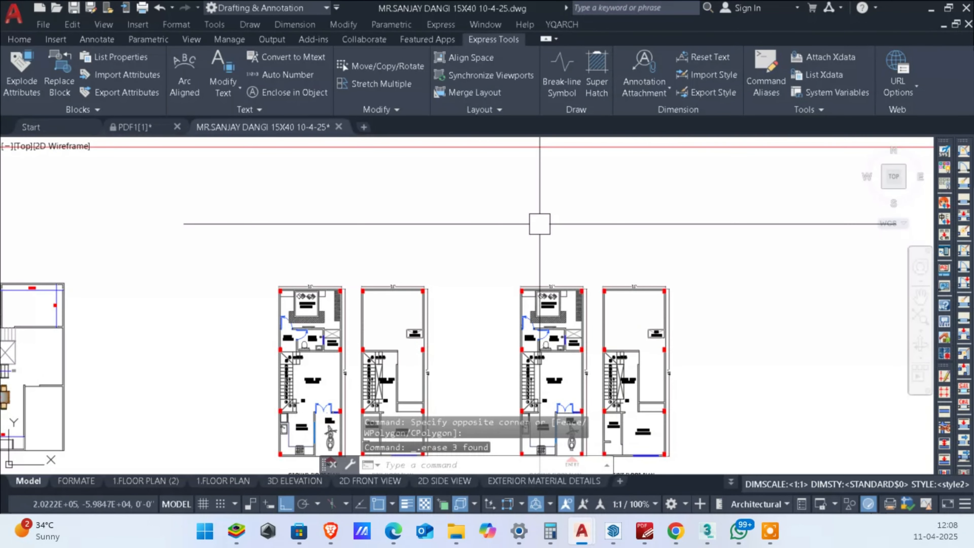
Step: Draw vertical construction lines through the toilet's short wall end and the partition wall's toilet-side face in the first floor plan
middle_click_drag(629, 423, 620, 263)
scroll(620, 269, "up", 4)
middle_click_drag(624, 358, 628, 300)
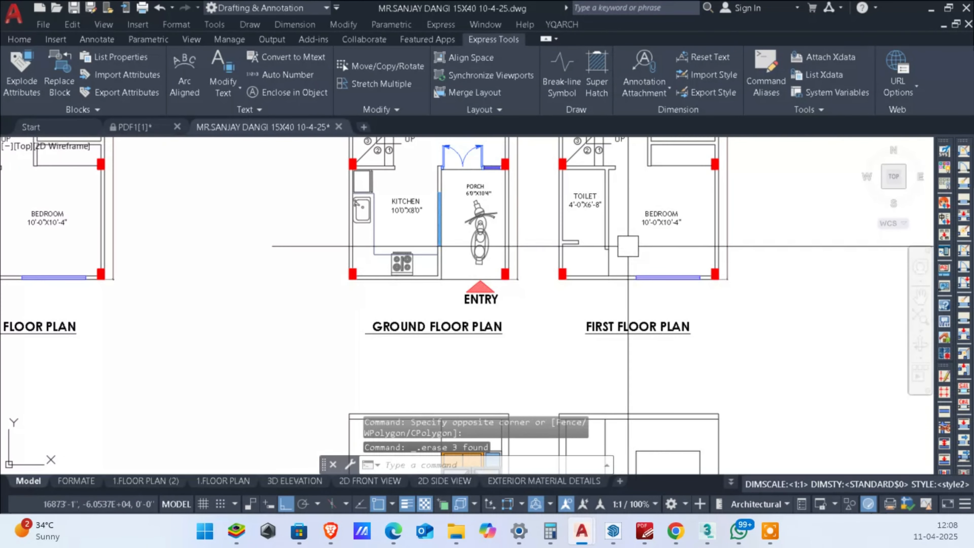
scroll(610, 268, "up", 2)
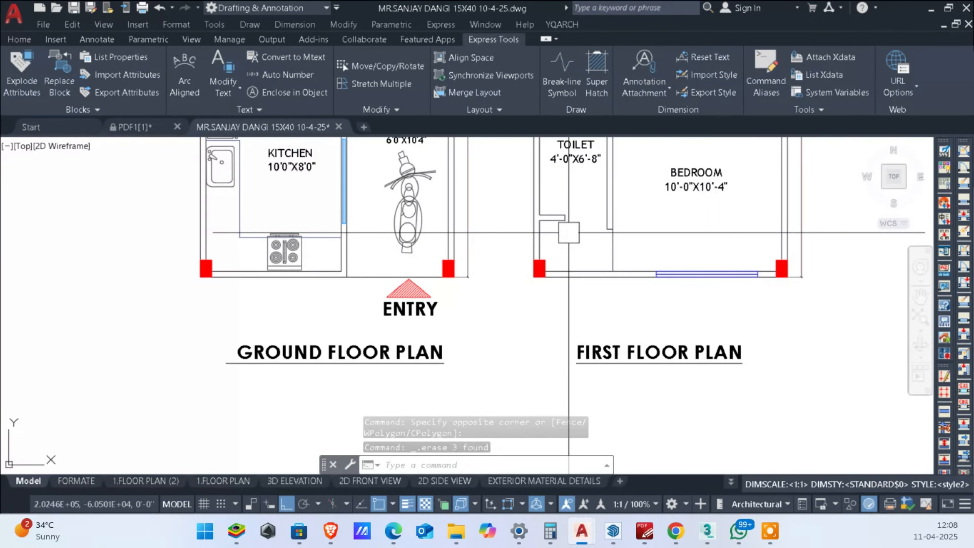
scroll(569, 232, "up", 2)
middle_click_drag(626, 276, 636, 221)
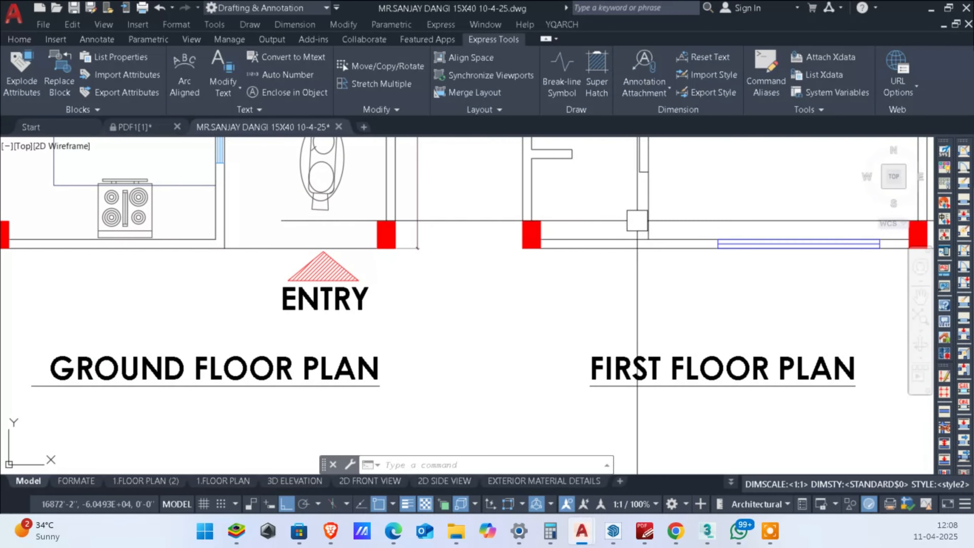
key("Return")
key("Return")
scroll(624, 238, "up", 2)
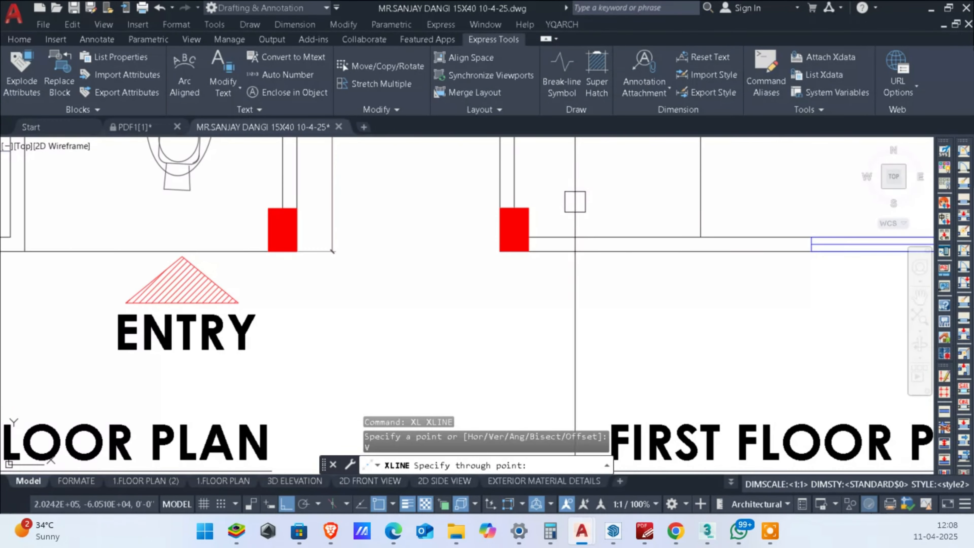
left_click(695, 240)
scroll(695, 239, "down", 8)
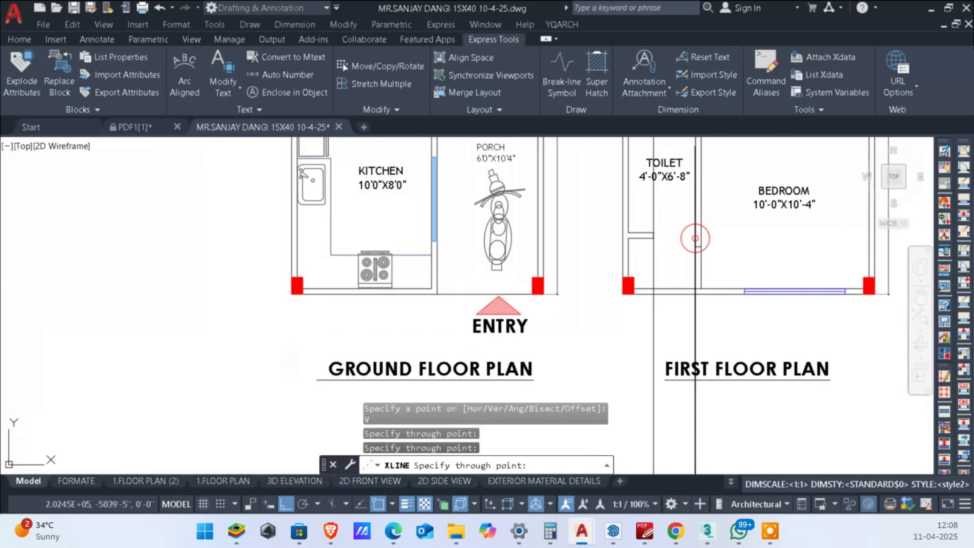
key("Escape")
key("Escape")
Step: Offset the first floor elevation's base line upward by 7'
middle_click_drag(689, 351, 692, 263)
scroll(684, 309, "up", 4)
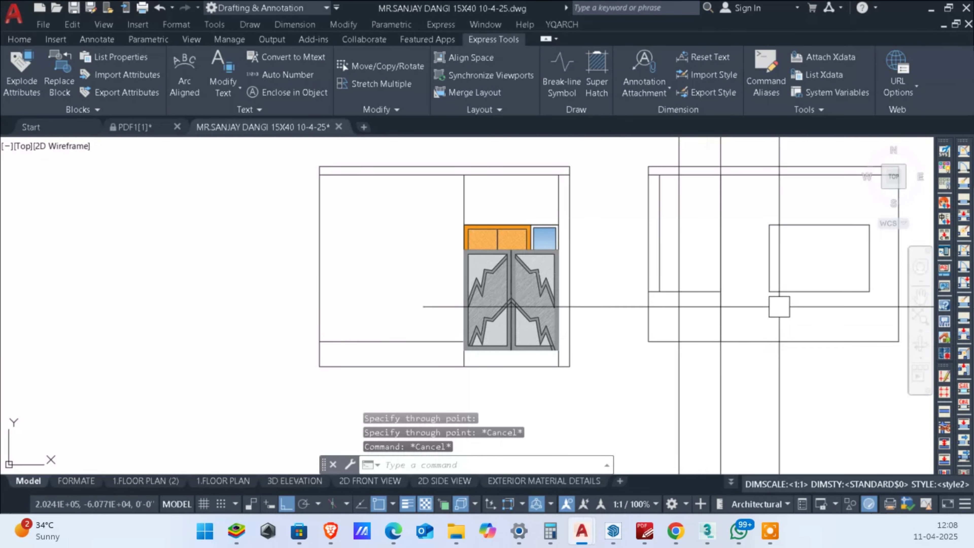
type("o")
key("Return")
type("7")
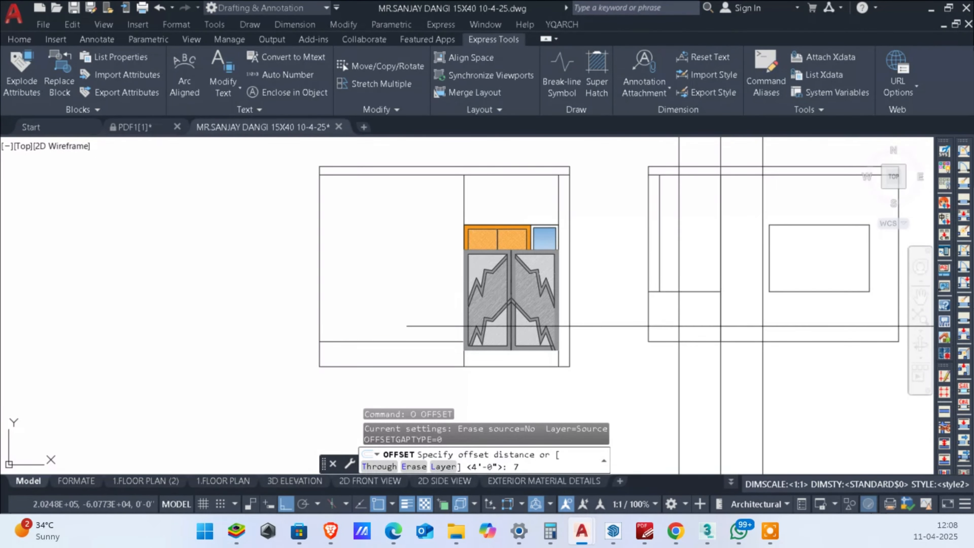
type("'")
key("Return")
key("Escape")
key("Escape")
Step: Trim the 7' line to the two toilet construction lines and remove the left construction line above it
scroll(709, 245, "up", 4)
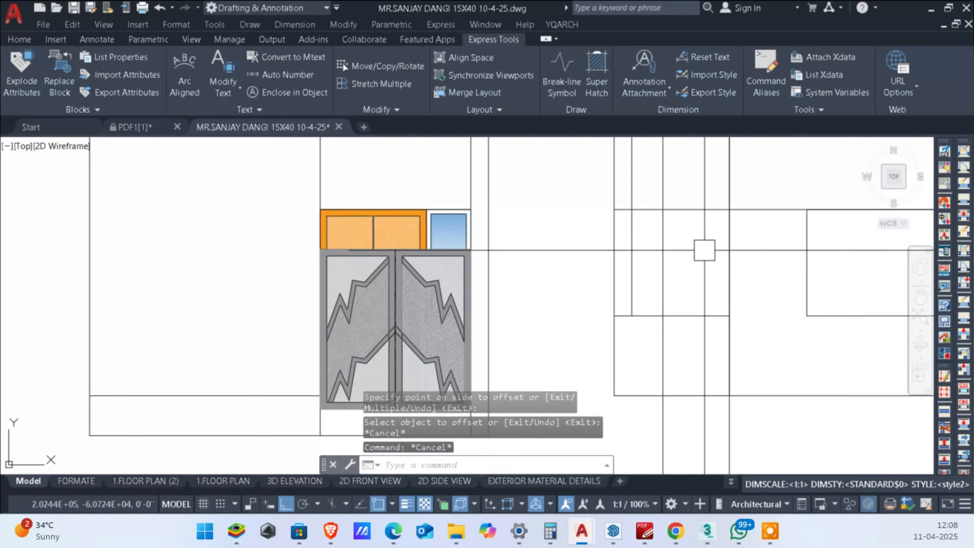
type("TR")
key("Return")
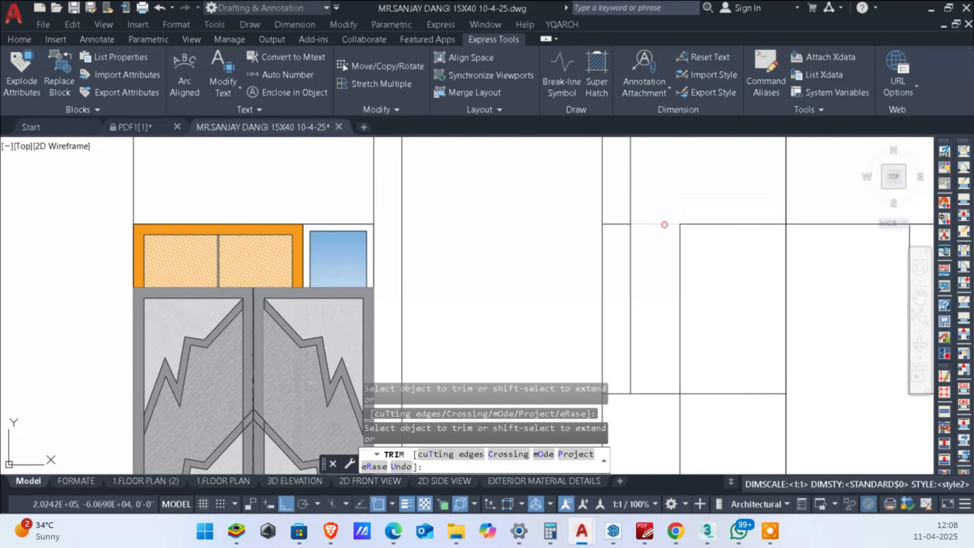
key("Escape")
middle_click_drag(677, 235, 613, 245)
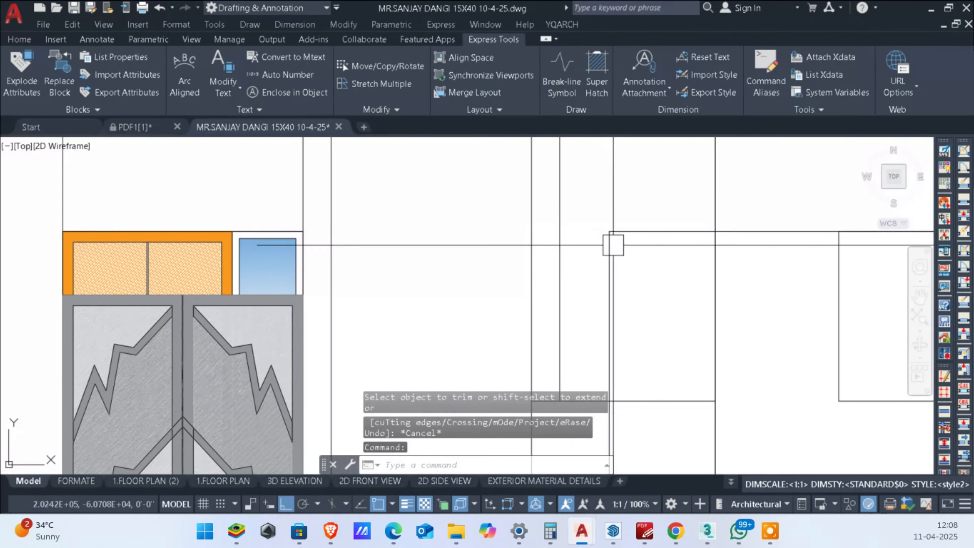
left_click(716, 244)
key("Delete")
key("Return")
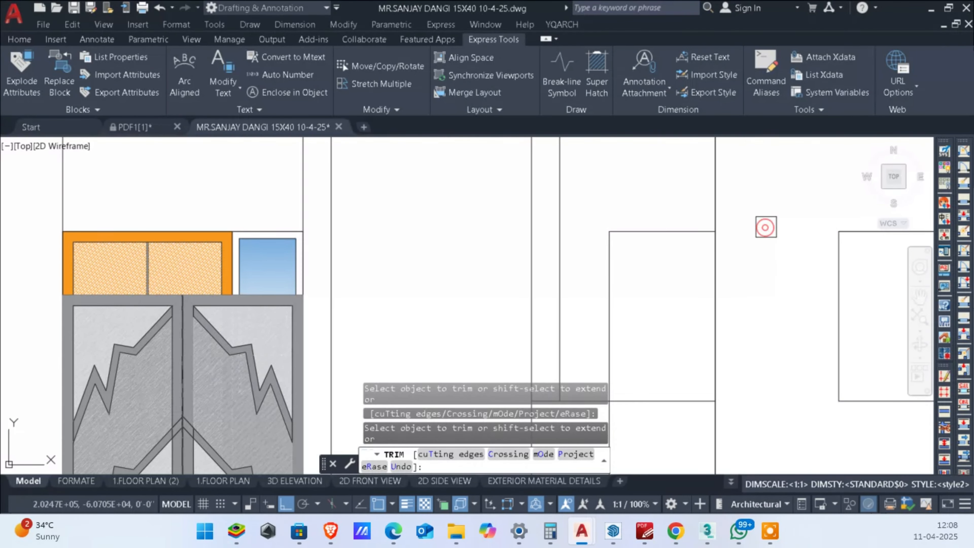
key("Escape")
scroll(759, 248, "down", 5)
scroll(656, 345, "up", 2)
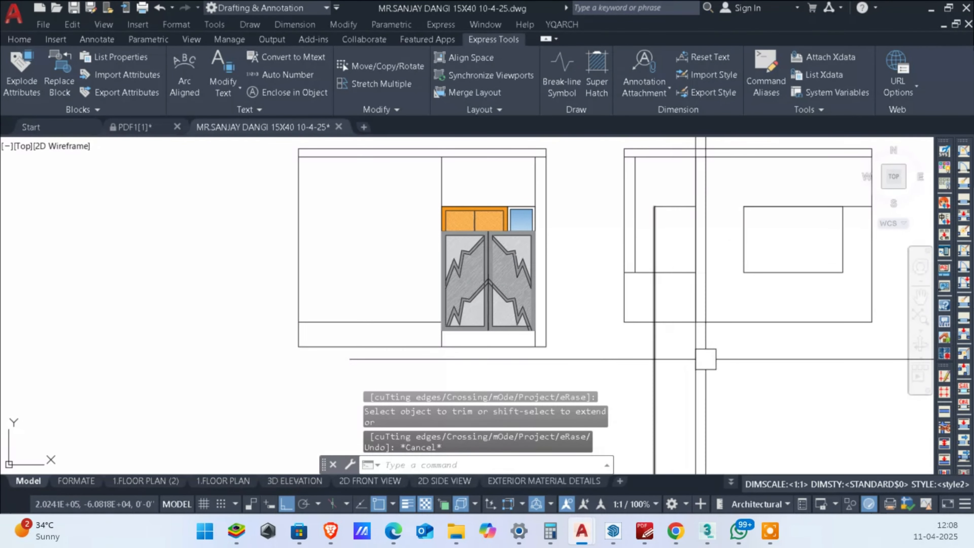
Step: Trim the two toilet construction lines below the first floor elevation's base line
key("Escape")
key("Escape")
key("Return")
left_click(739, 352)
left_click(624, 351)
scroll(644, 300, "up", 4)
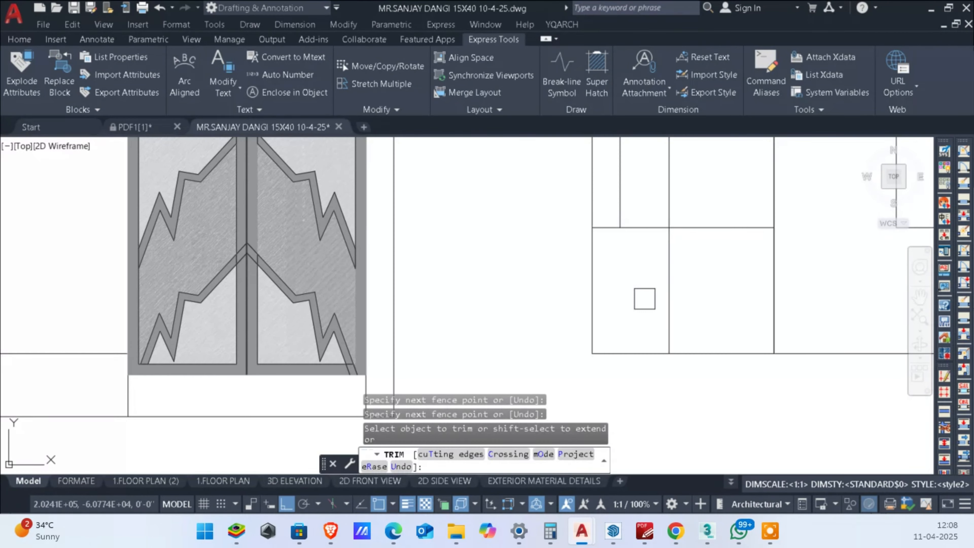
Step: Trim the first floor elevation's toilet door line below the low wall's top line and the partition construction line above the elevation's top edge
left_click(663, 296)
scroll(664, 299, "down", 4)
middle_click_drag(681, 262, 688, 373)
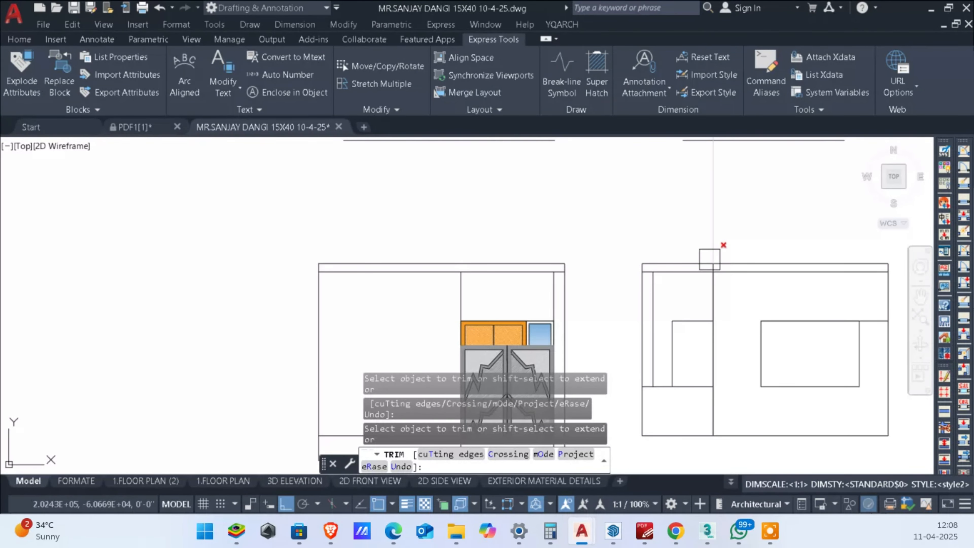
scroll(710, 275, "up", 8)
left_click(717, 246)
scroll(710, 249, "down", 10)
key("Escape")
key("Escape")
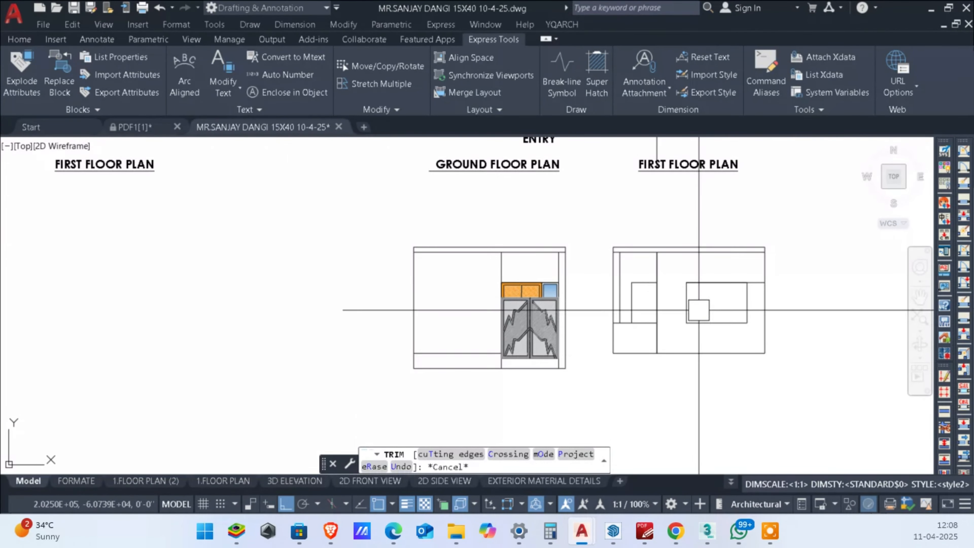
Step: Erase the leftover partition construction line between the first floor plan and its elevation
scroll(698, 303, "down", 2)
middle_click_drag(692, 191, 730, 248)
scroll(729, 248, "up", 4)
left_click(680, 348)
key("Delete")
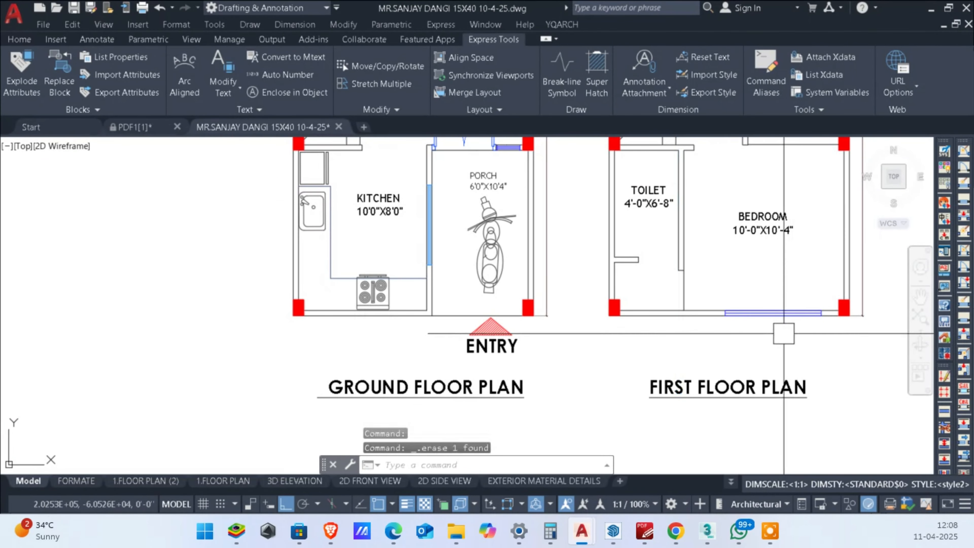
Step: Erase the extra horizontal line running along the window's top edge to the first floor elevation's right wall edge
scroll(705, 365, "down", 8)
scroll(645, 231, "up", 8)
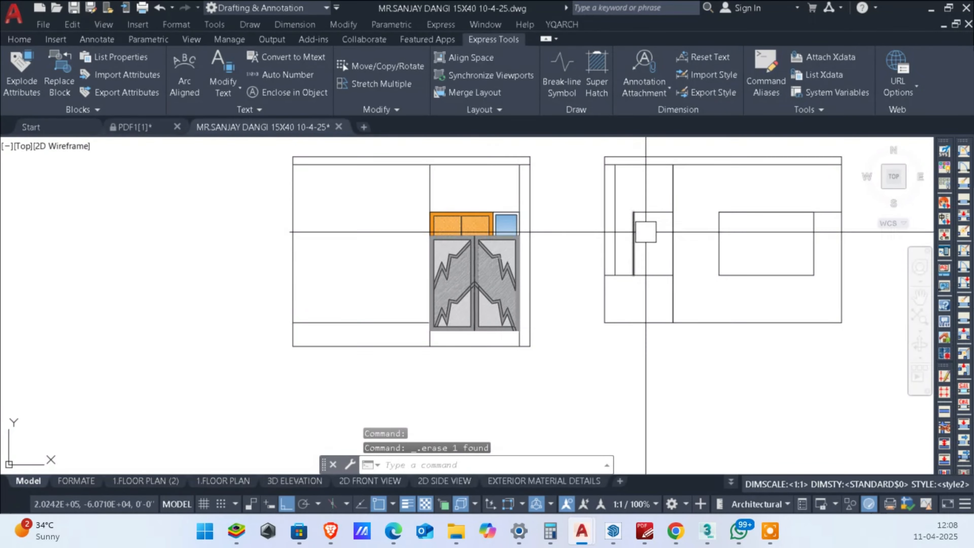
scroll(828, 217, "up", 4)
left_click(844, 226)
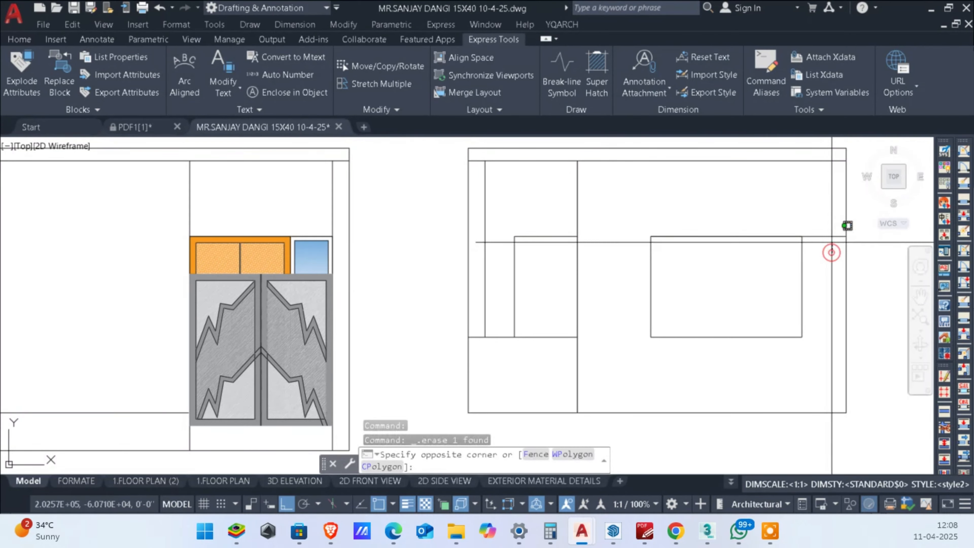
left_click(822, 220)
scroll(798, 237, "down", 4)
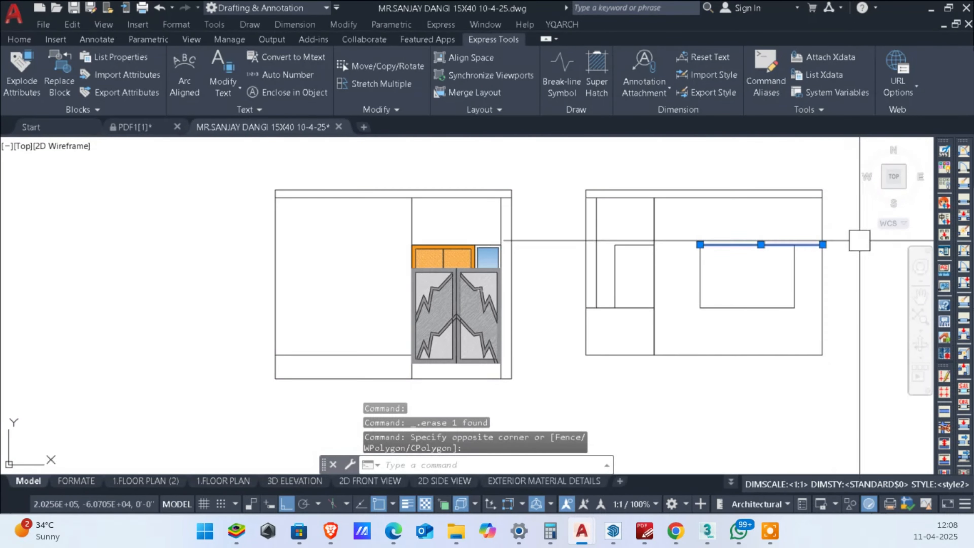
key("Delete")
Step: Join the top and left lines of the toilet door opening in the first floor elevation
middle_click_drag(670, 245, 680, 236)
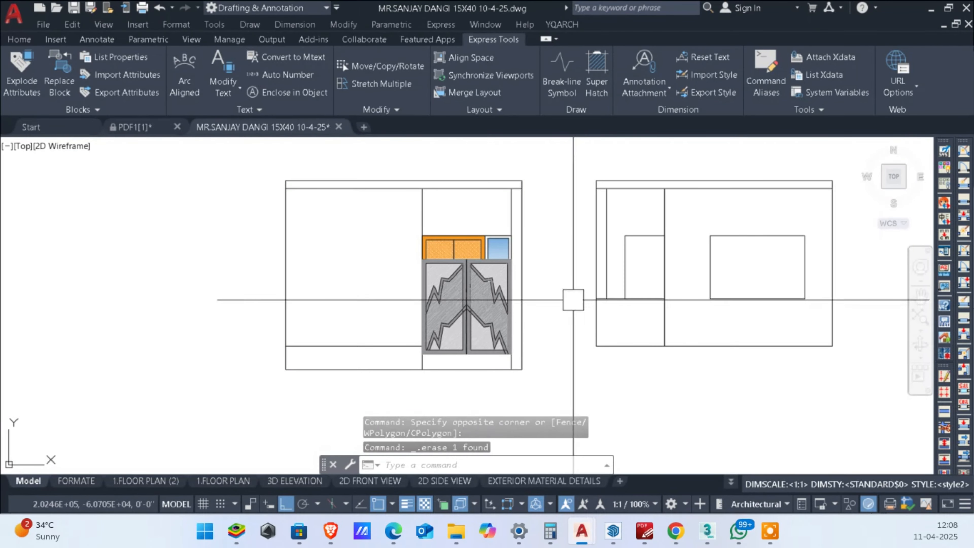
scroll(634, 246, "up", 4)
left_click(654, 193)
left_click(612, 271)
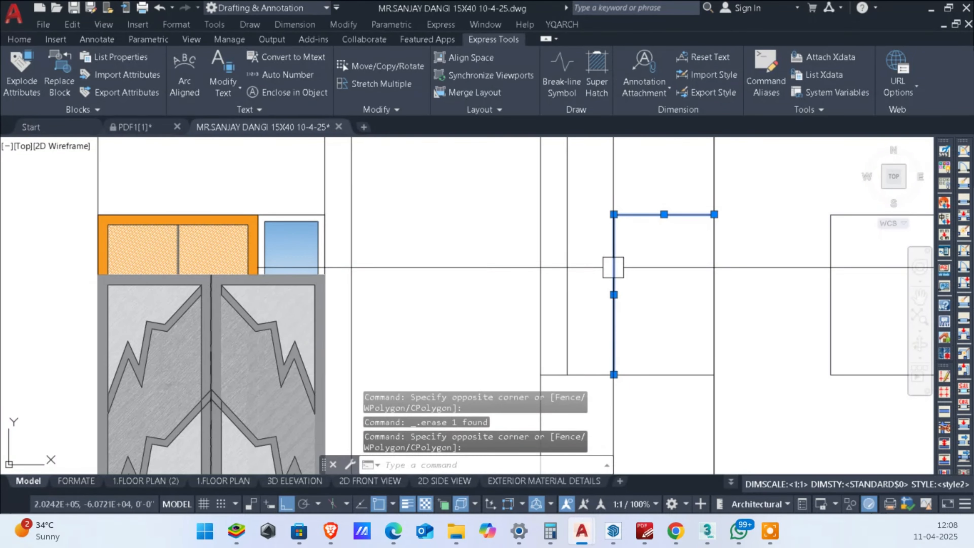
type("j")
key("Return")
key("Escape")
Step: Offset the toilet door's joined outline 3" inward to form the door frame
type("o")
key("Return")
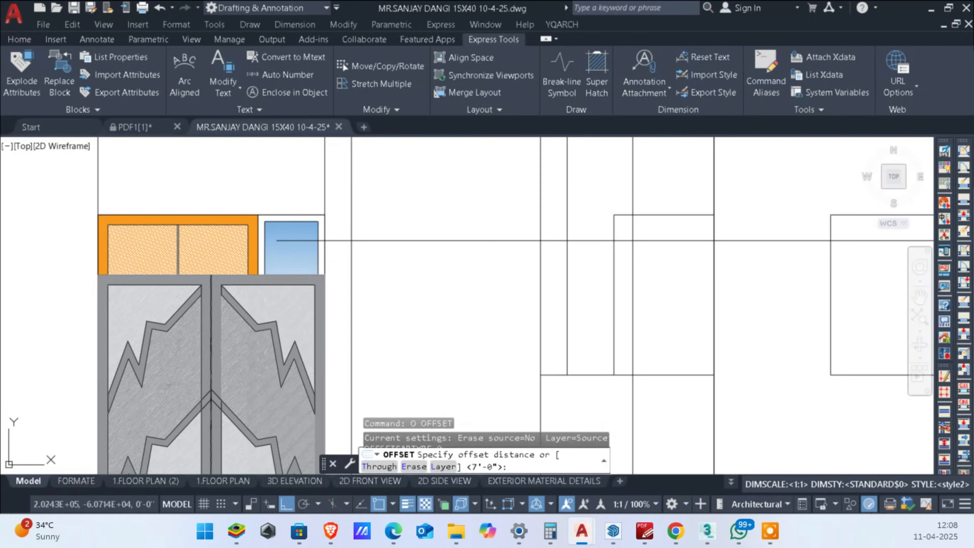
type("3")
key("Return")
left_click(615, 219)
left_click(670, 287)
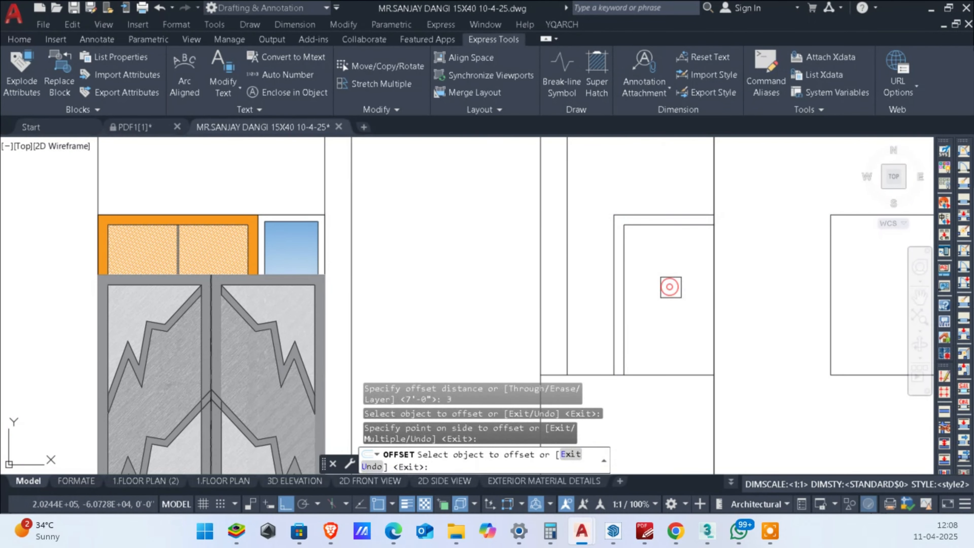
key("Escape")
key("Escape")
Step: Hatch the toilet door frame strip with the SOLID pattern in orange 248,153,30
scroll(668, 290, "down", 2)
middle_click_drag(661, 342, 671, 299)
scroll(664, 276, "up", 2)
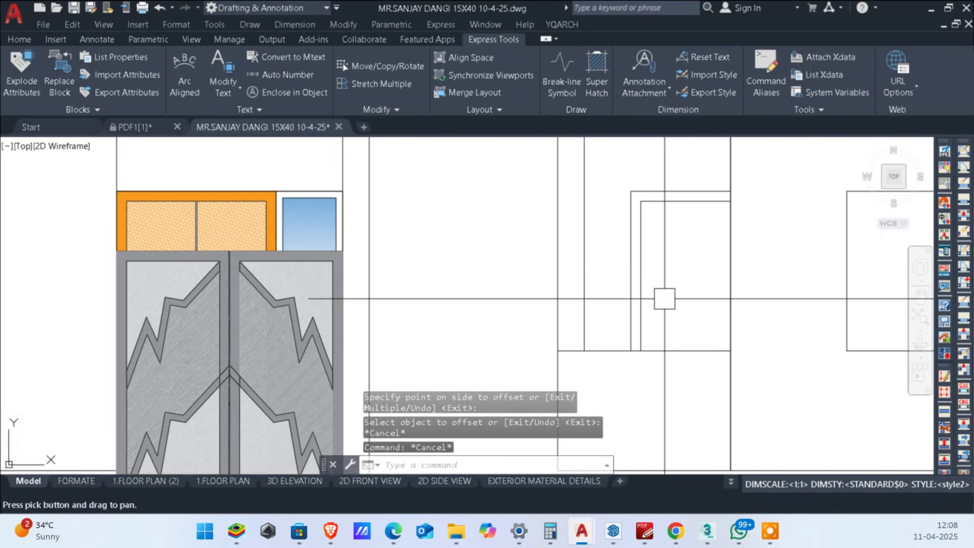
scroll(685, 315, "down", 4)
key("Escape")
scroll(690, 307, "up", 4)
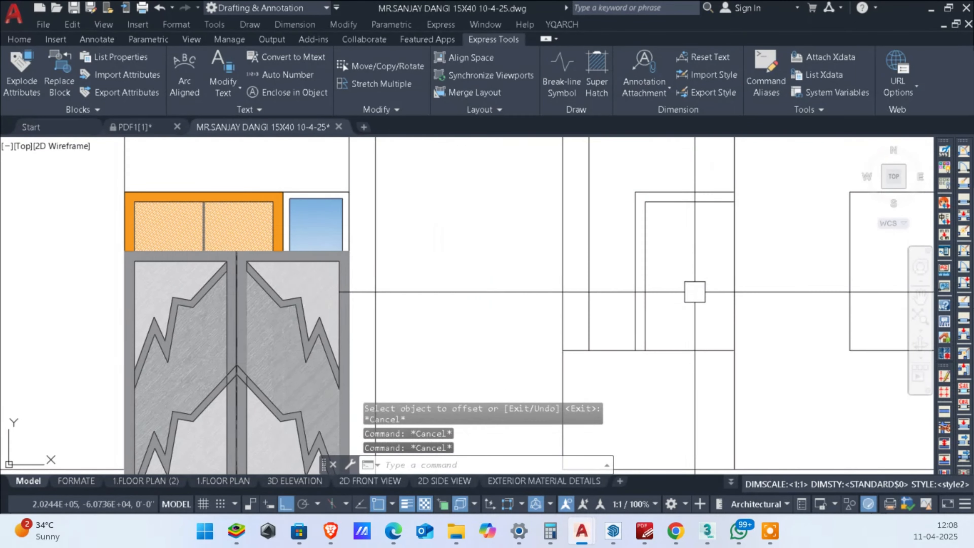
key("Escape")
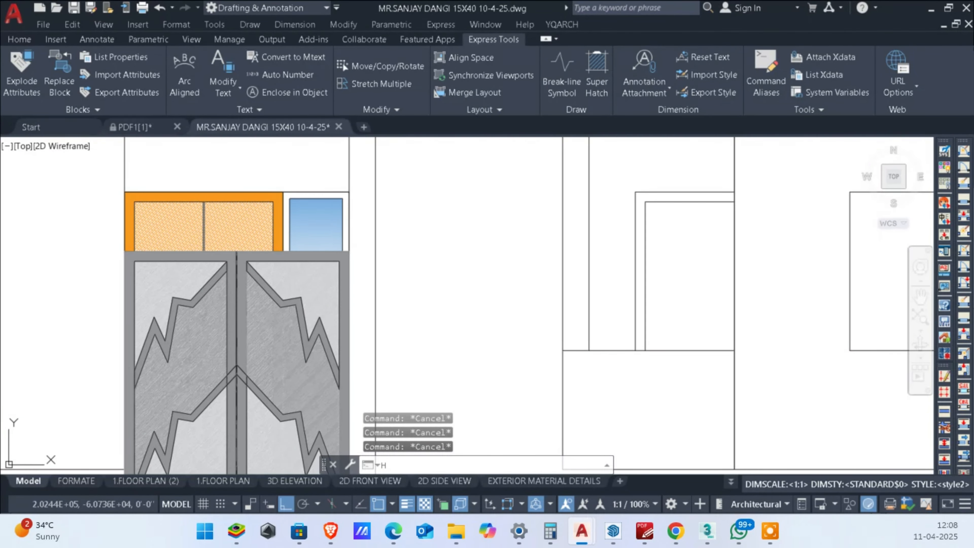
type("H")
key("Return")
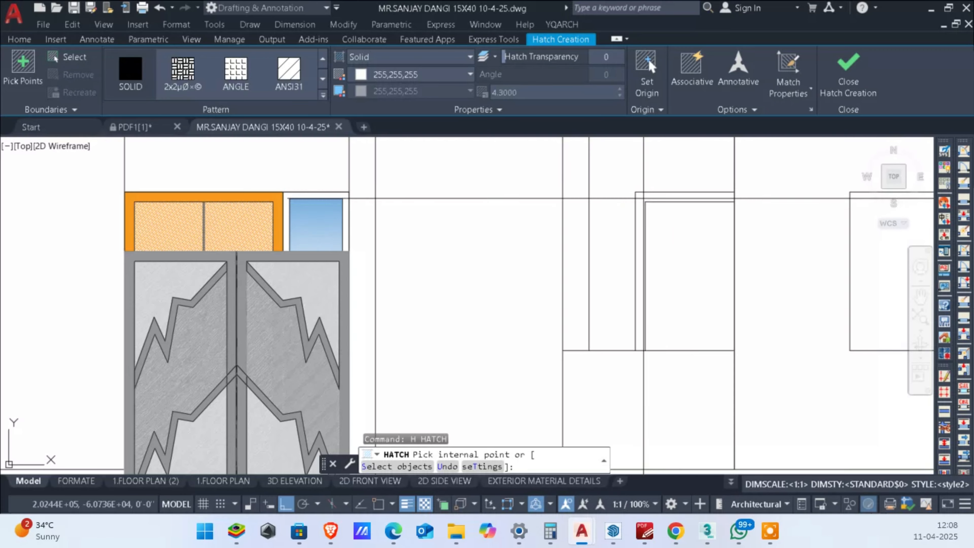
left_click(643, 197)
scroll(662, 207, "down", 5)
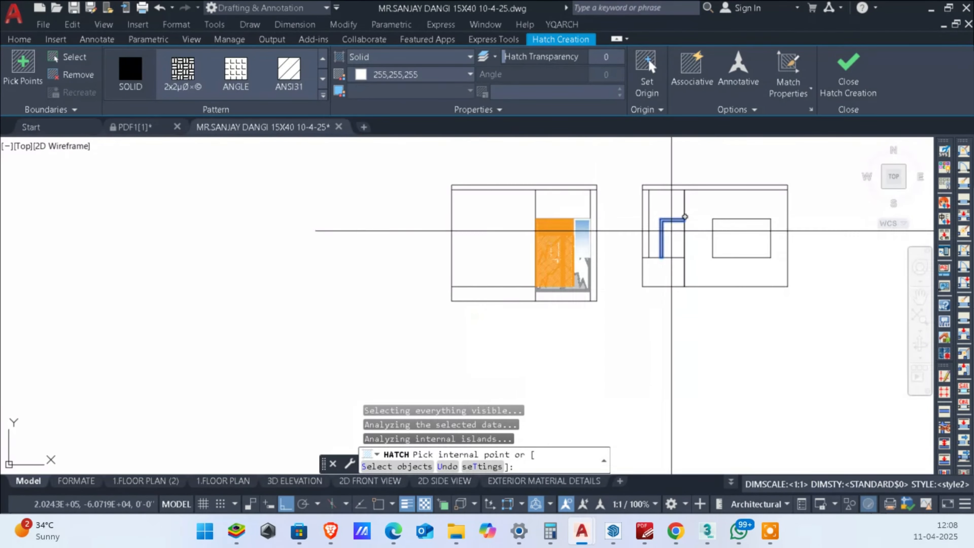
scroll(662, 203, "up", 7)
scroll(660, 214, "down", 3)
left_click(411, 94)
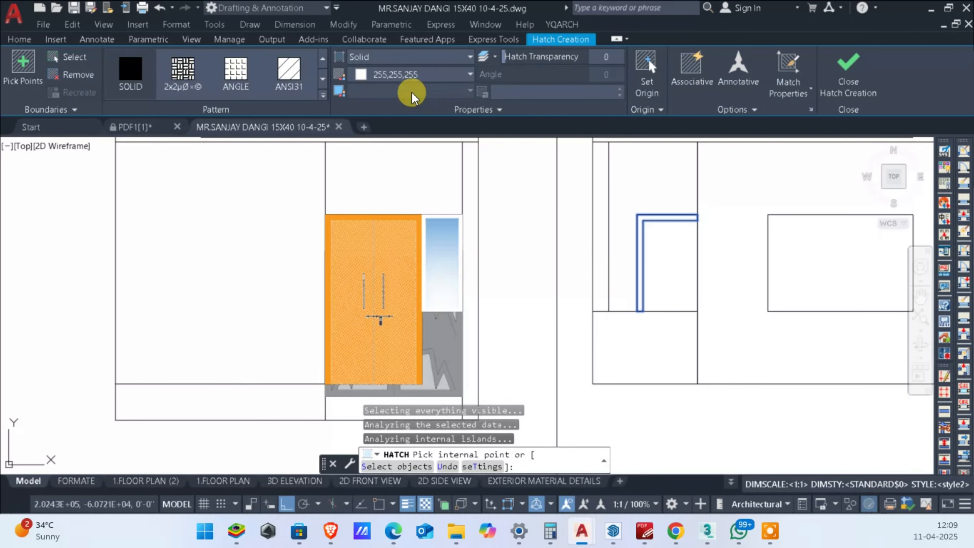
left_click(131, 70)
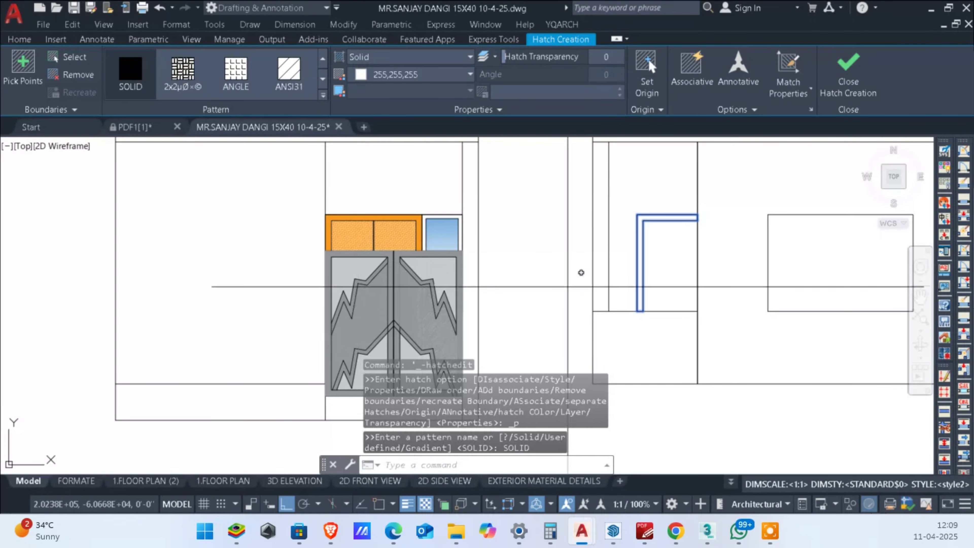
left_click(421, 86)
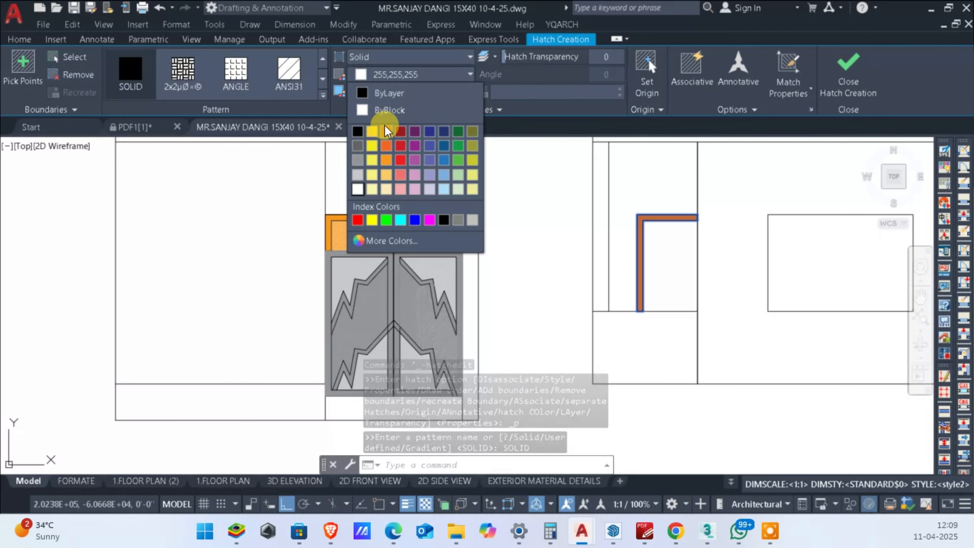
left_click(382, 157)
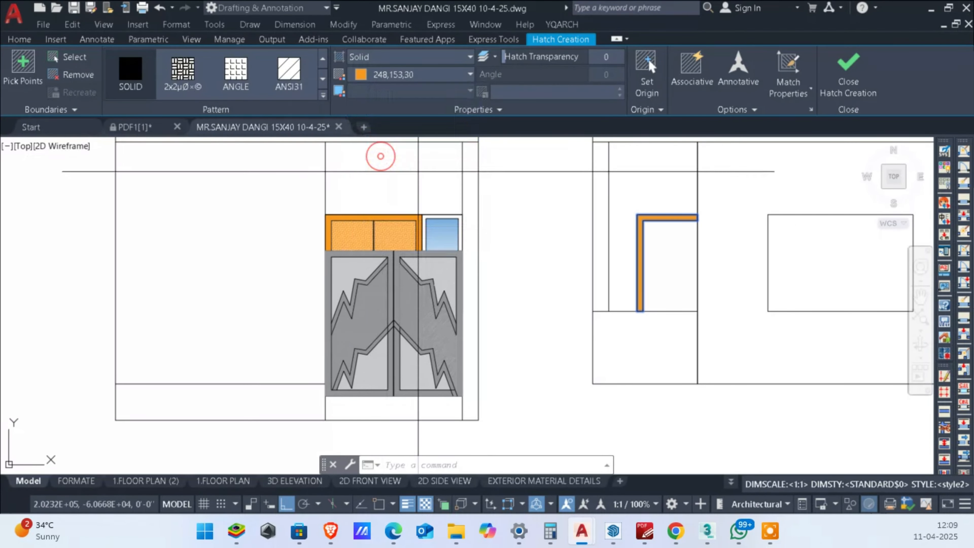
key("Return")
scroll(637, 249, "up", 8)
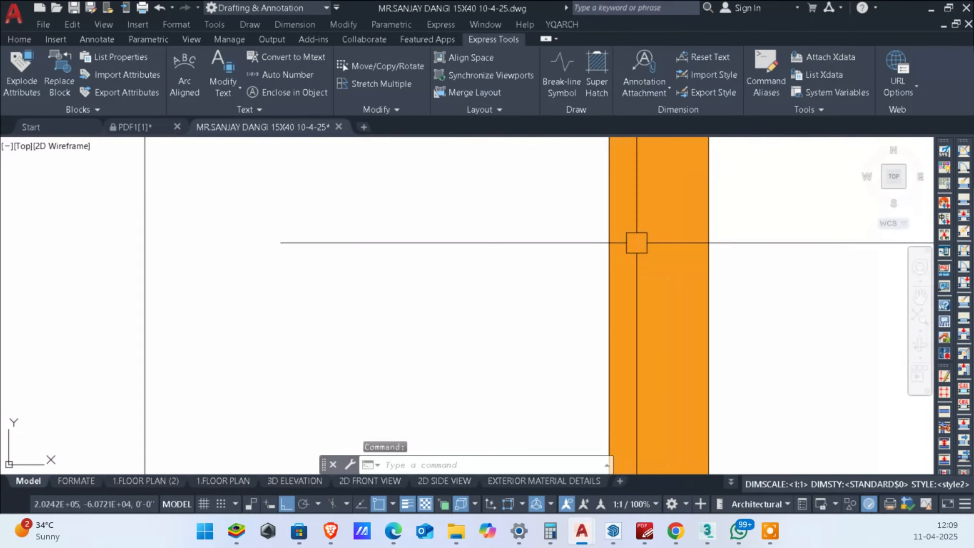
scroll(648, 245, "down", 12)
scroll(336, 226, "up", 4)
key("Escape")
key("Escape")
Step: Hatch the toilet door panel inside the frame with the ANSI38 pattern in orange 248,153,30
middle_click_drag(778, 324, 614, 316)
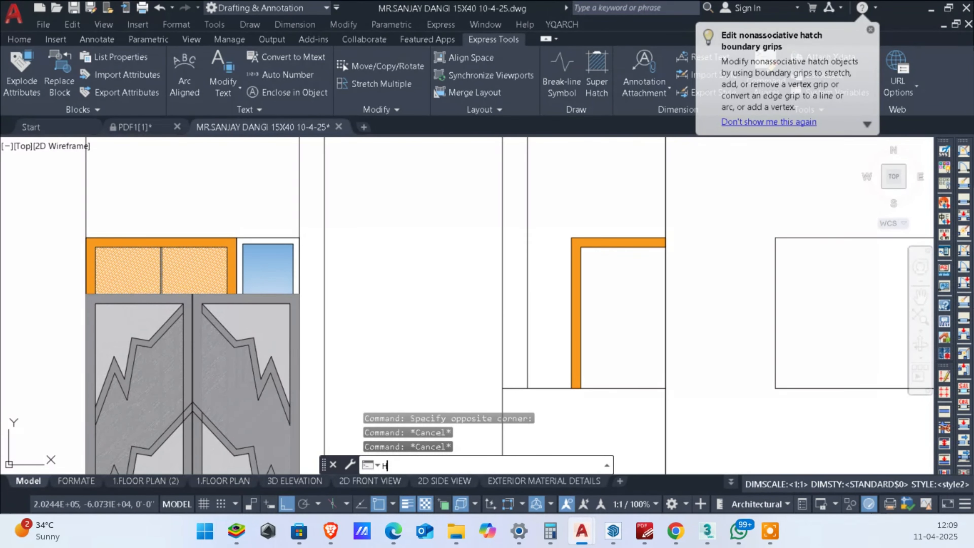
scroll(567, 300, "down", 3)
key("Return")
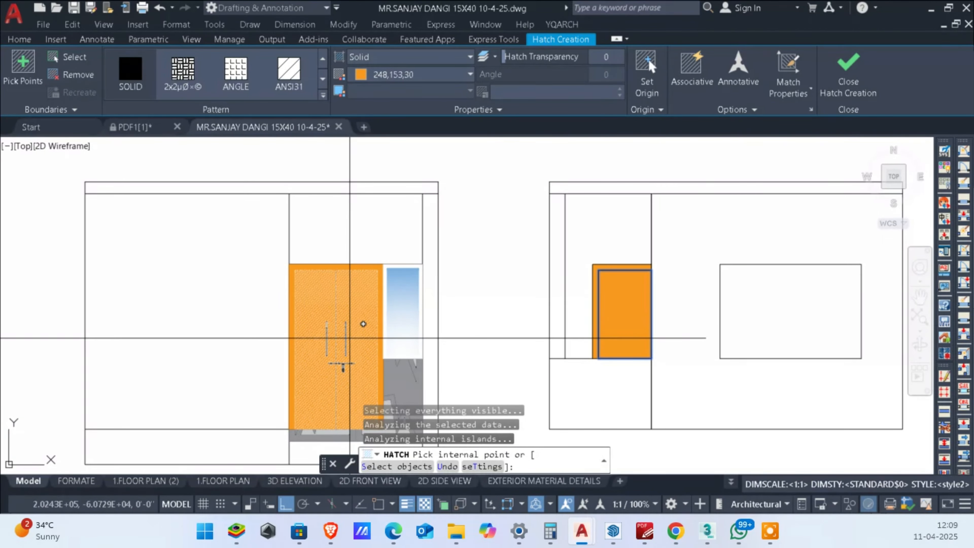
scroll(250, 80, "down", 2)
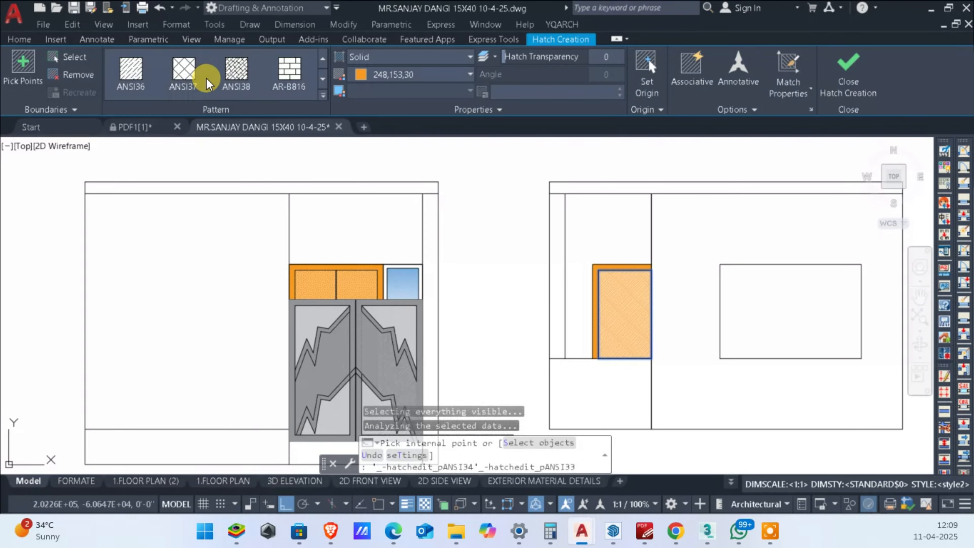
left_click(238, 73)
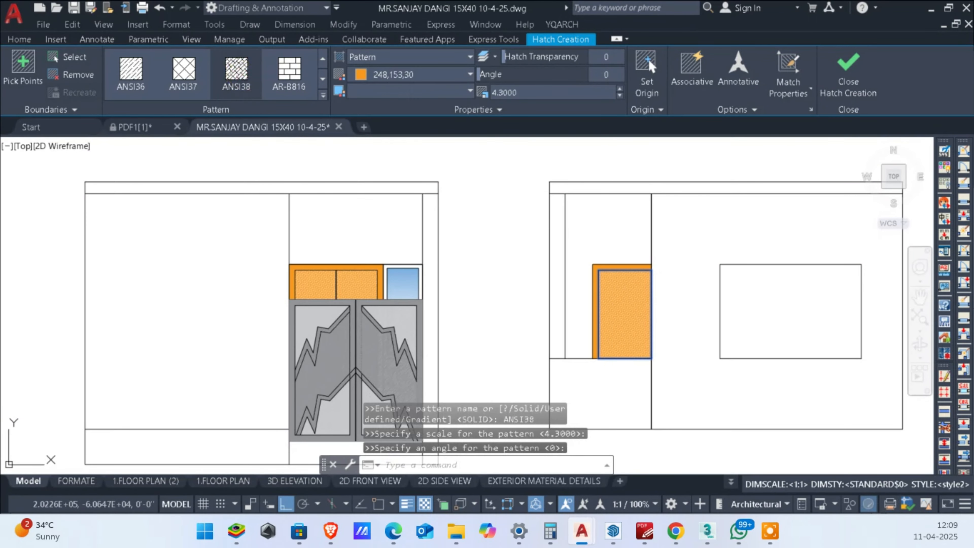
left_click(444, 79)
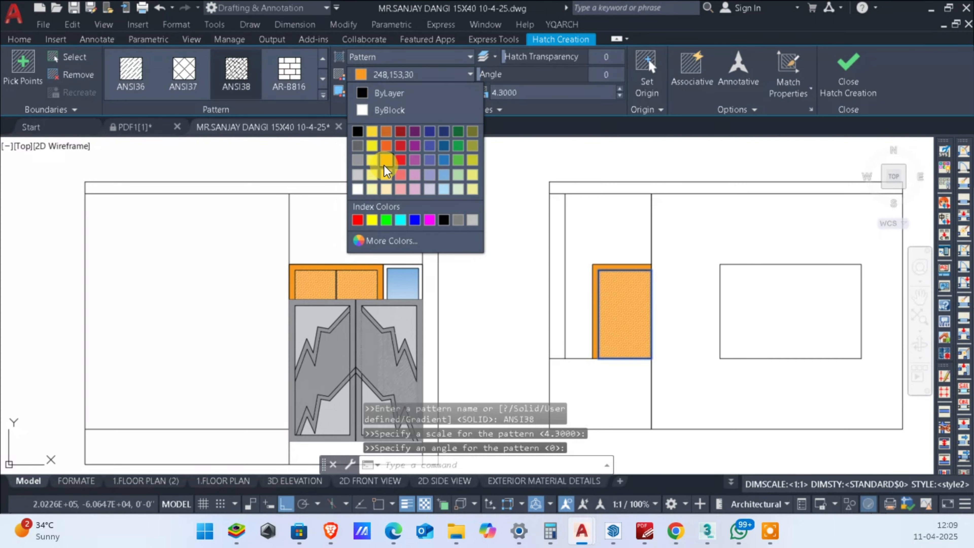
key("Escape")
scroll(675, 356, "up", 2)
key("Escape")
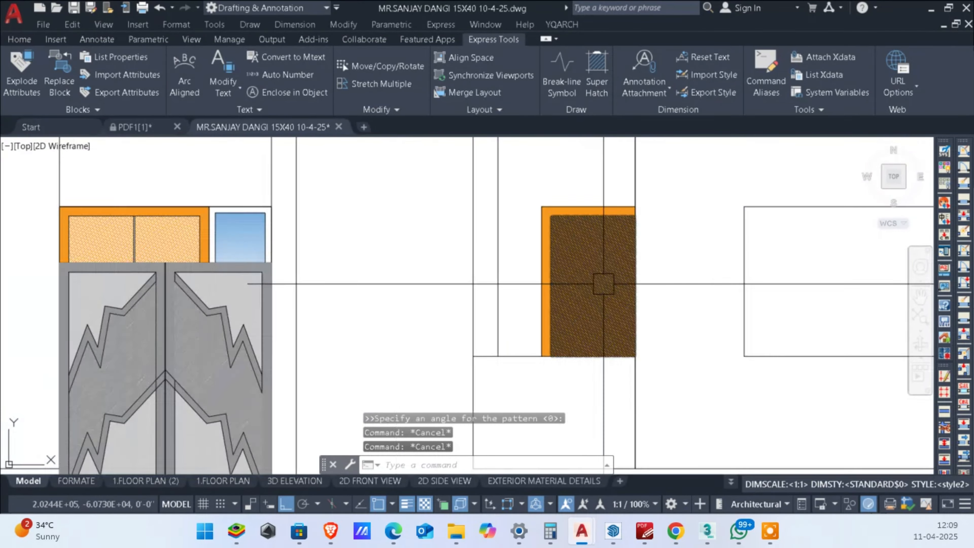
Step: Make the toilet door's outlines and hatches into a block named DGSH
scroll(603, 284, "down", 1)
scroll(285, 272, "up", 2)
middle_click_drag(544, 294, 223, 296)
scroll(223, 295, "down", 1)
scroll(507, 226, "up", 2)
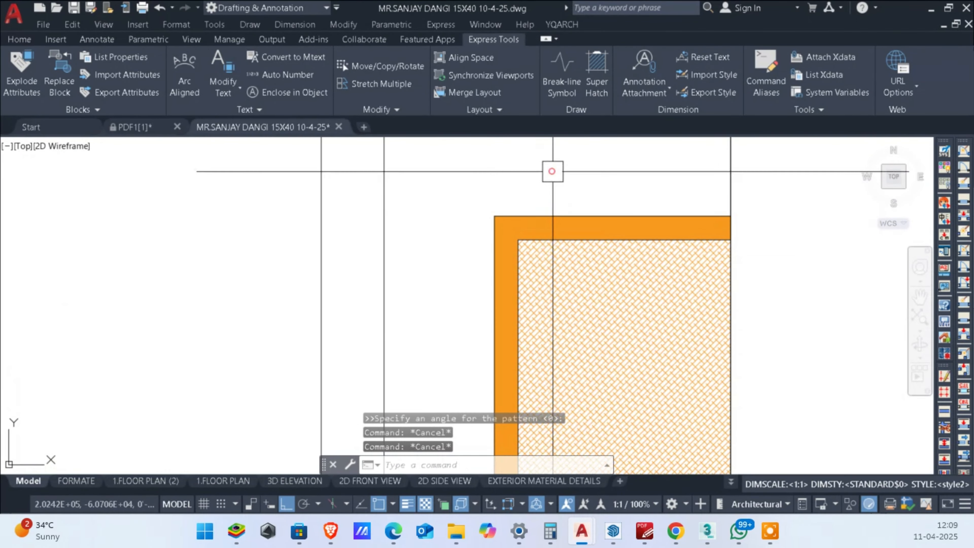
left_click(552, 171)
left_click(463, 291)
middle_click_drag(579, 314, 578, 261)
type("b")
key("Return")
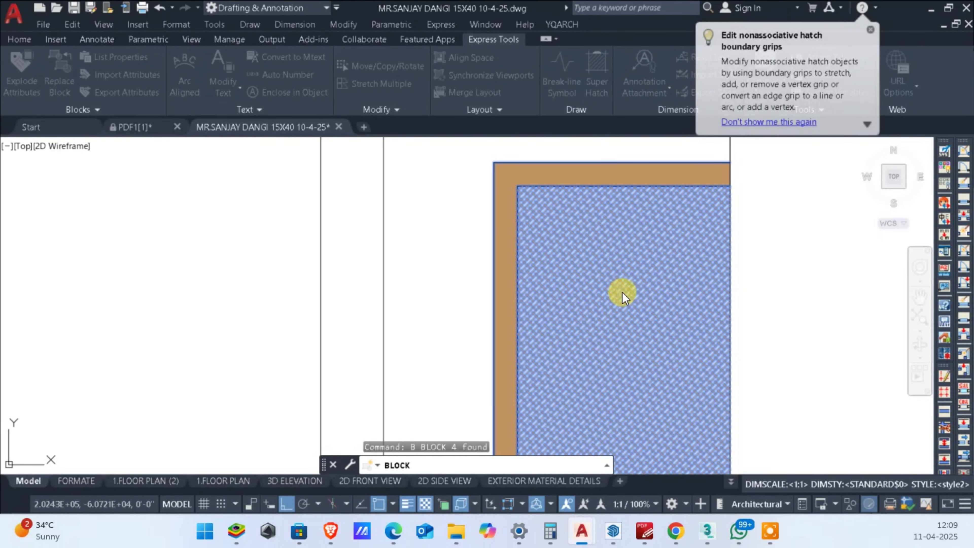
scroll(807, 465, "down", 1)
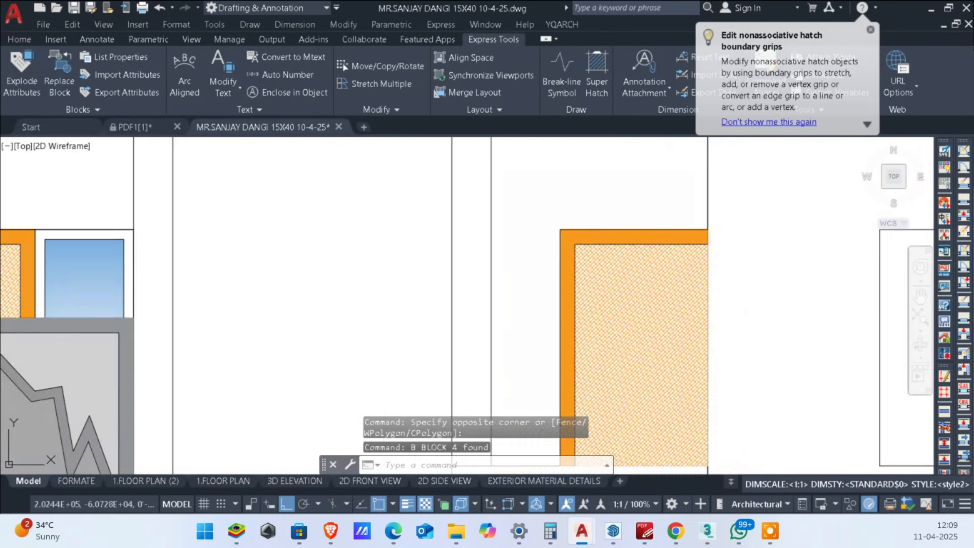
scroll(724, 345, "up", 3)
Step: Edit the toilet door block, send its panel hatch to the back, and save the changes to DGSH
double_click(660, 333)
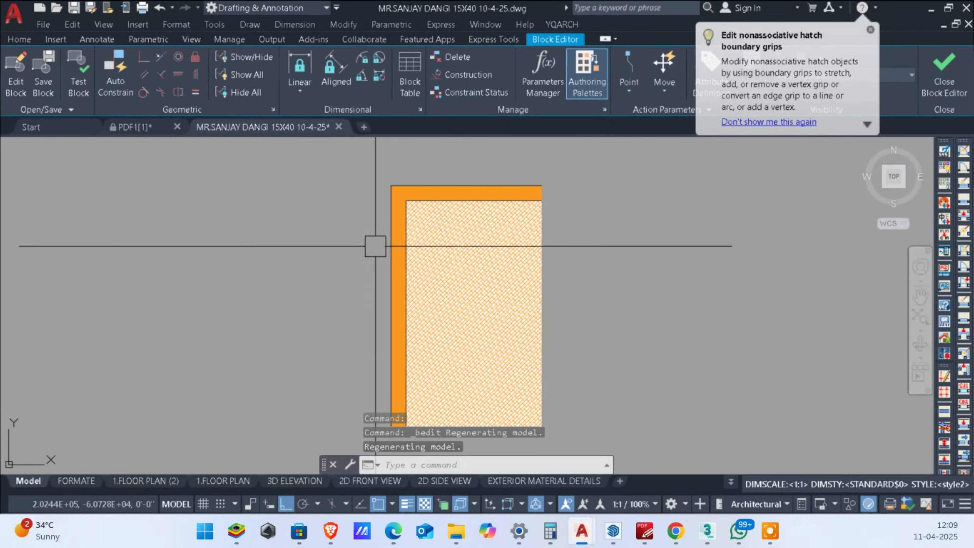
left_click(444, 257)
right_click(444, 257)
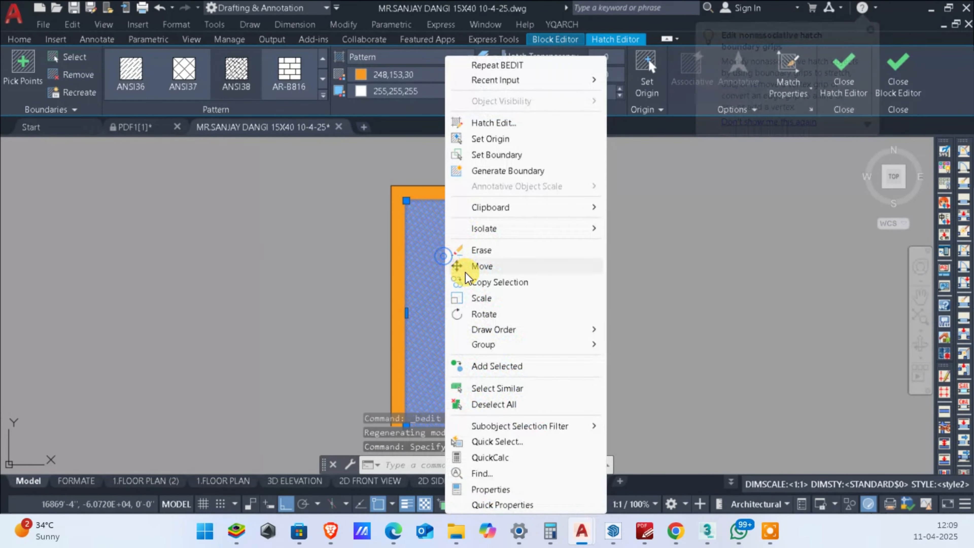
left_click(512, 331)
left_click(638, 347)
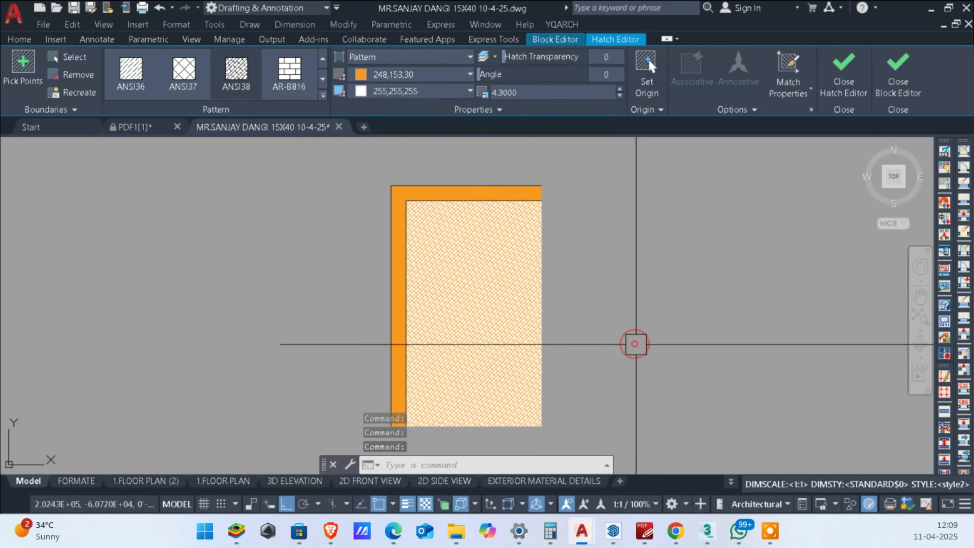
key("Escape")
scroll(493, 203, "up", 4)
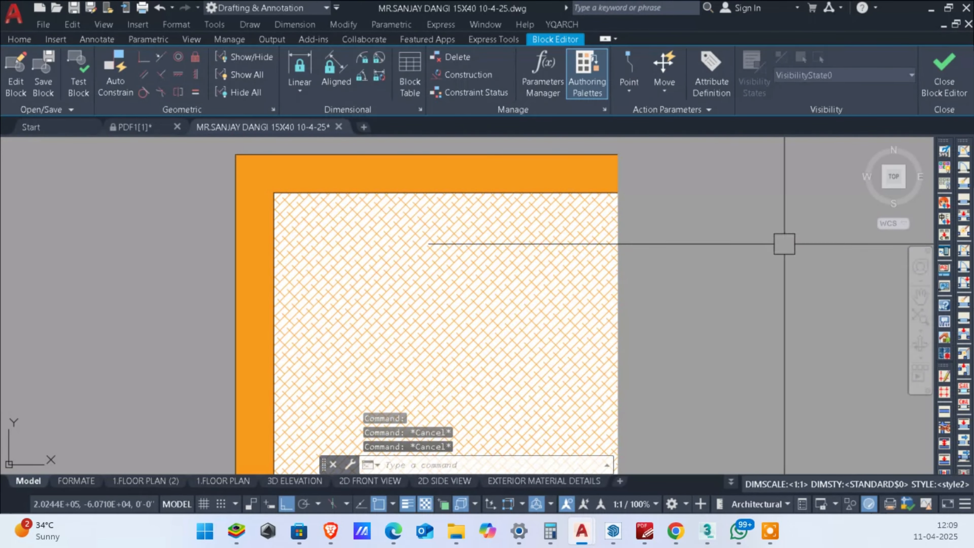
left_click(927, 69)
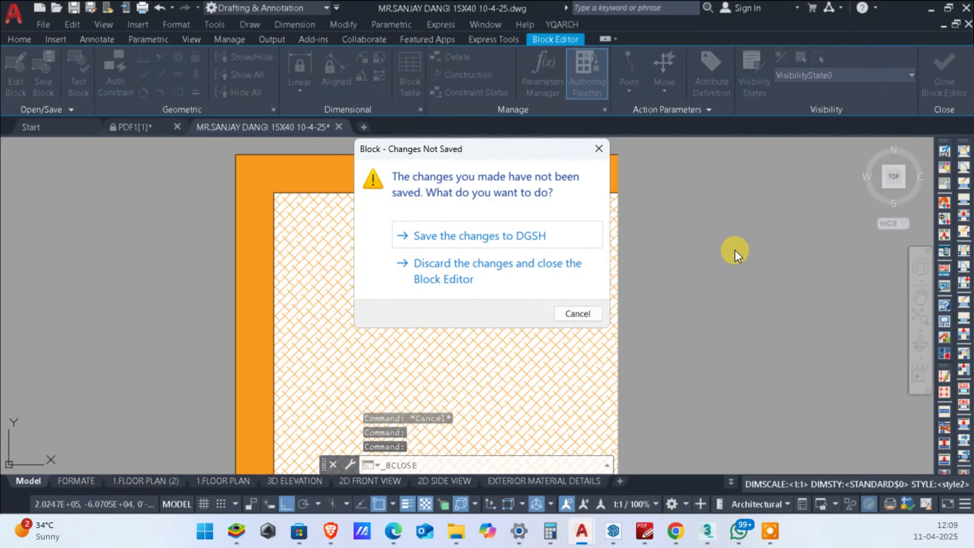
left_click(489, 236)
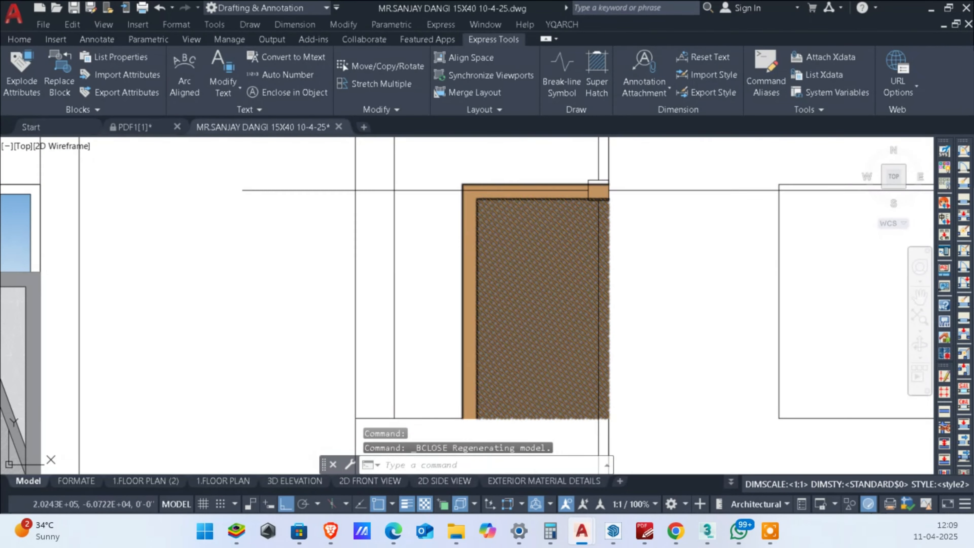
Step: Send the toilet door block to the back of the draw order
left_click(528, 201)
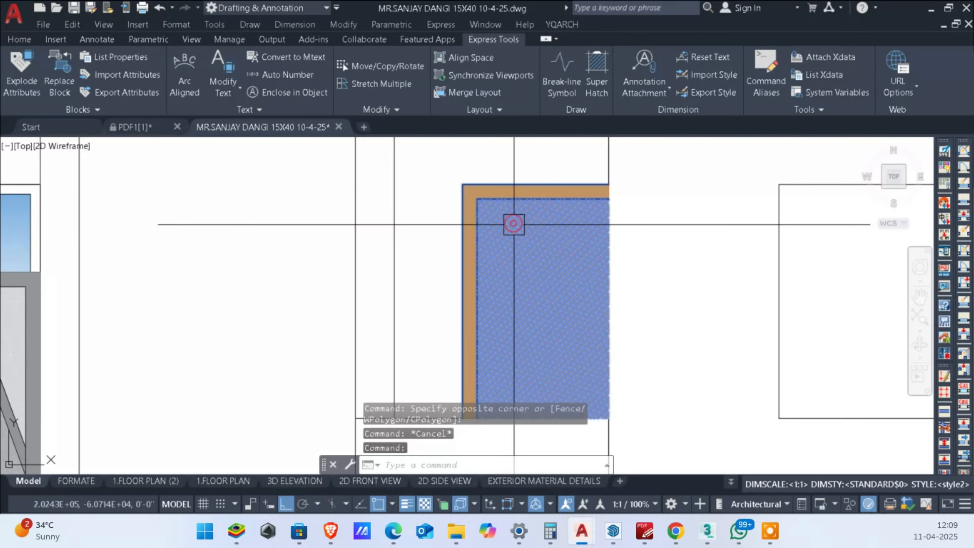
right_click(510, 224)
left_click(721, 346)
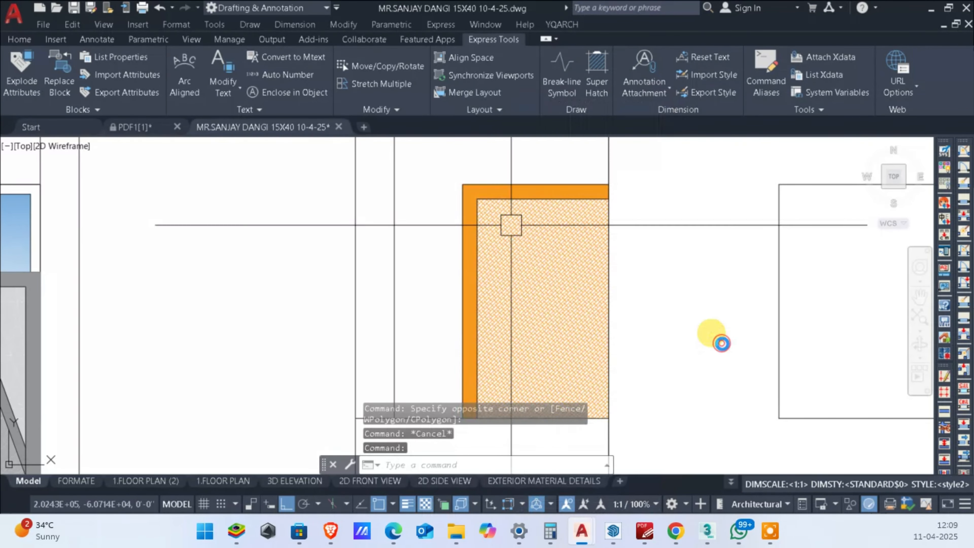
Step: Join the four edges of the large empty window opening beside the toilet door into one closed outline
scroll(700, 375, "down", 3)
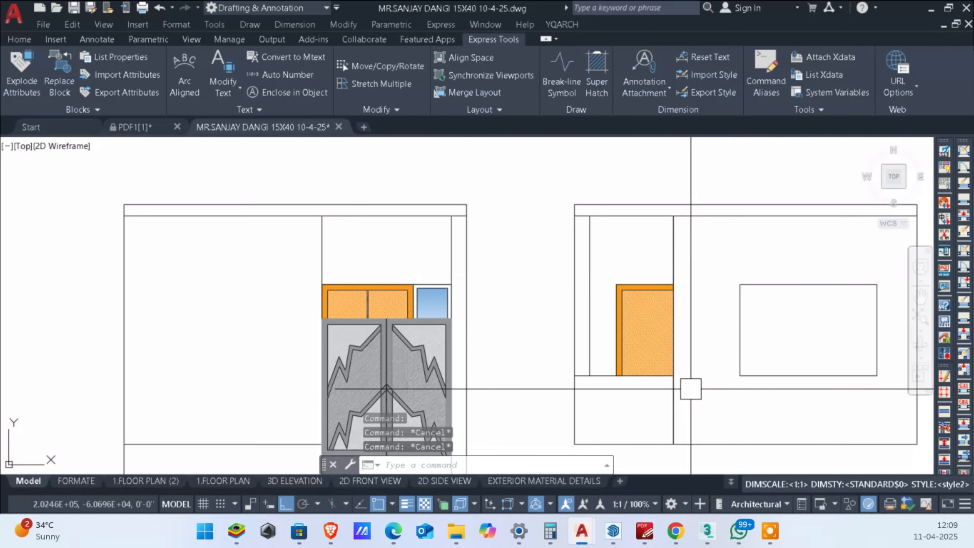
middle_click_drag(711, 388, 576, 339)
scroll(736, 244, "up", 2)
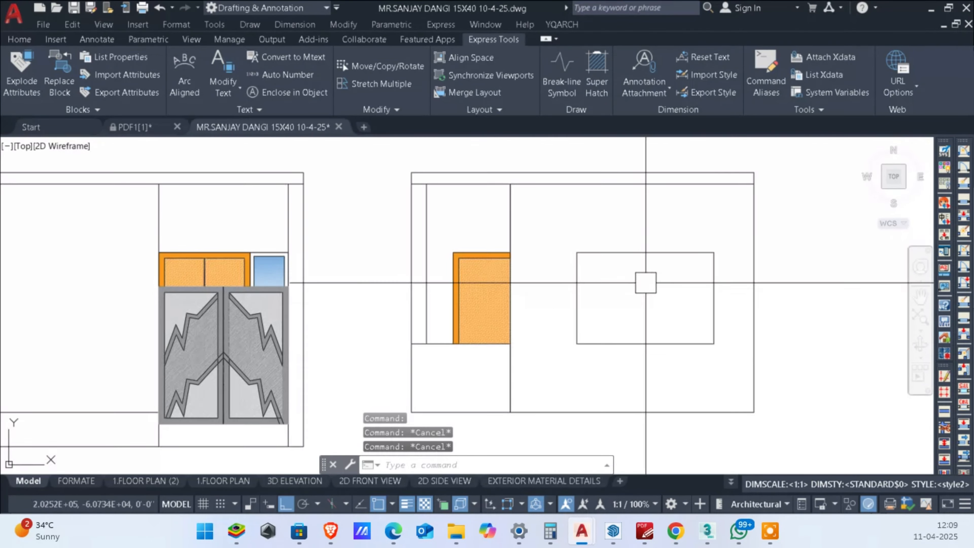
left_click(764, 226)
left_click(547, 387)
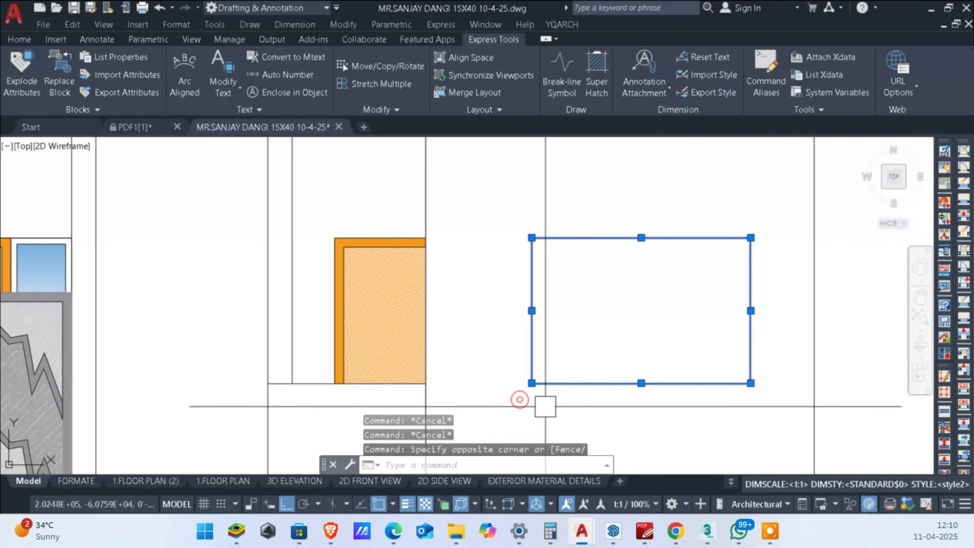
type("j")
key("Return")
left_click(671, 383)
key("Escape")
key("Escape")
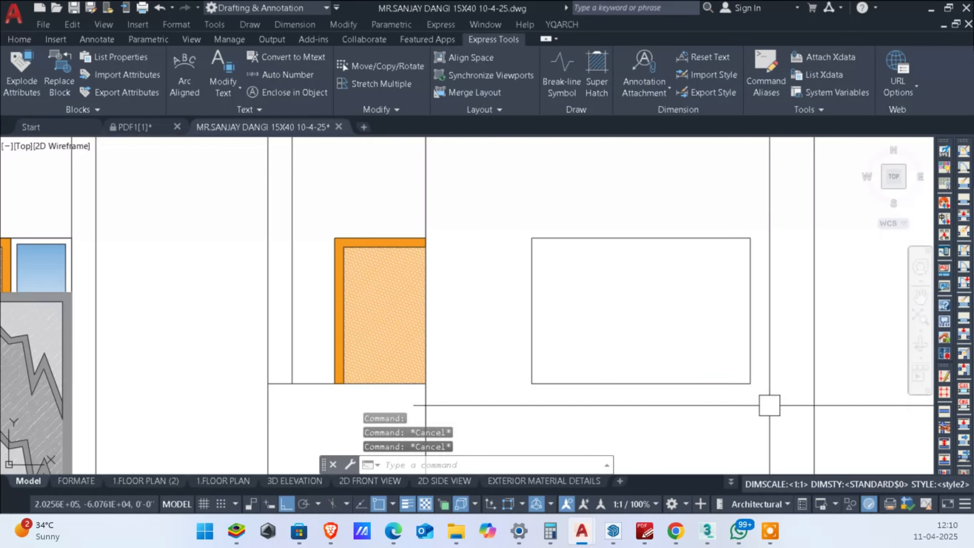
Step: Offset the large window's outline 2 inches inward to form its frame
key("Return")
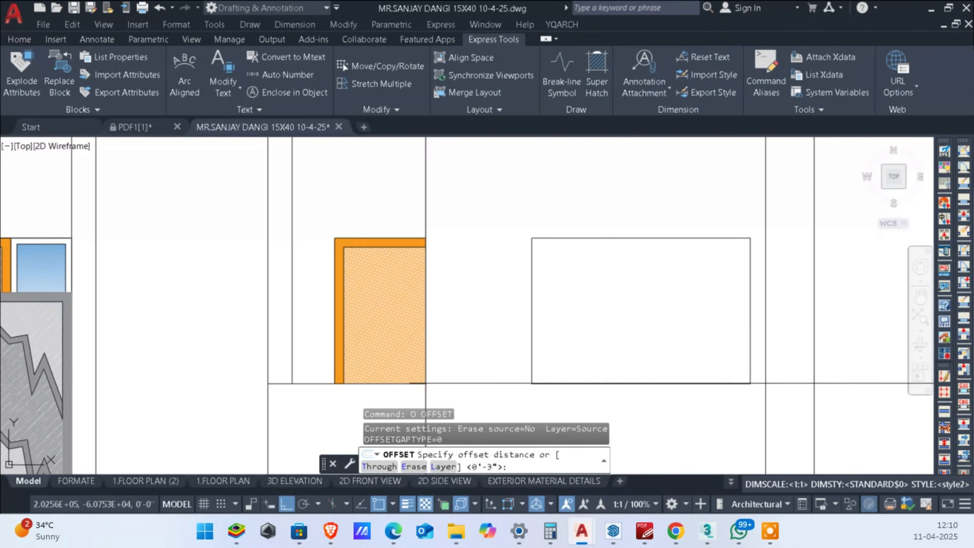
key("Return")
left_click(748, 317)
left_click(702, 330)
key("Return")
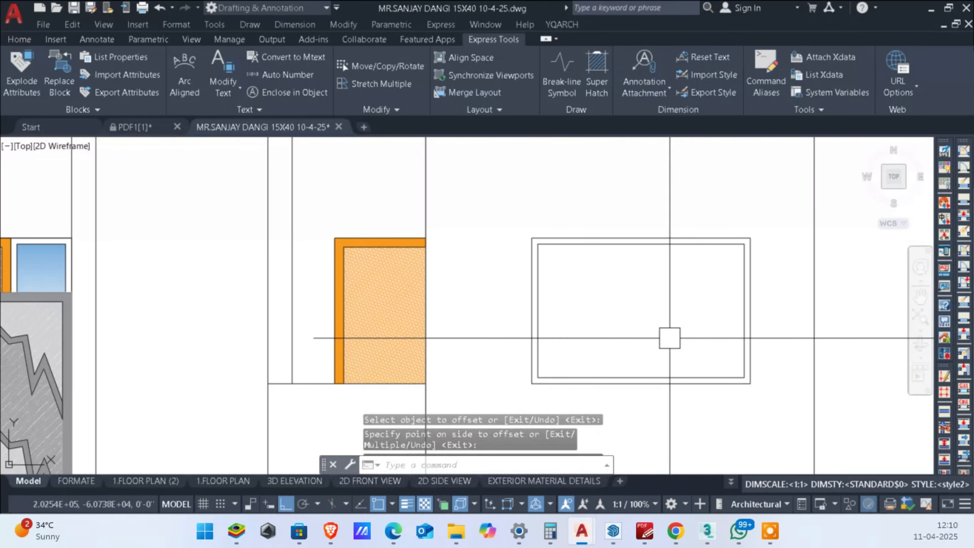
key("Escape")
key("Escape")
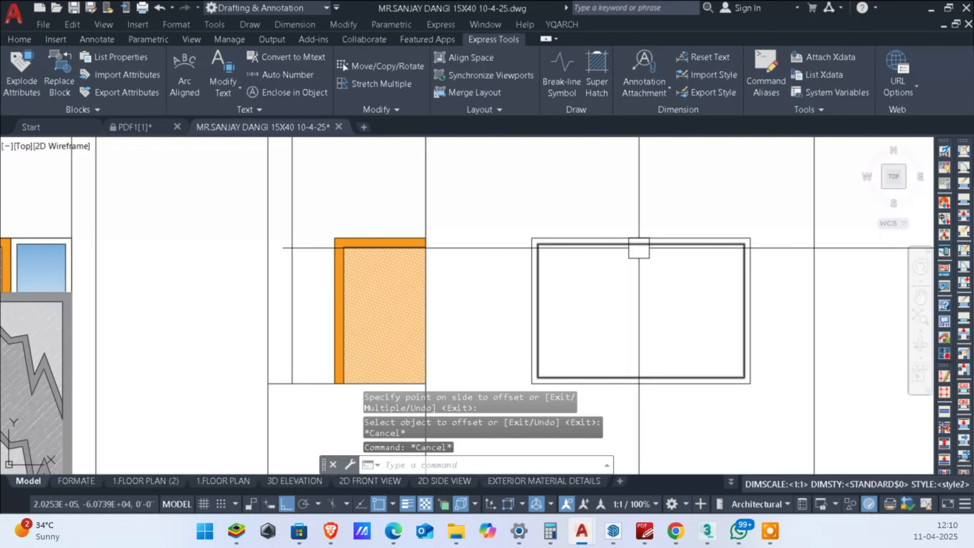
Step: Draw a rectangle over the left half of the inner window frame, from its upper-left corner to its bottom midpoint
type("rec")
key("Return")
left_click(539, 245)
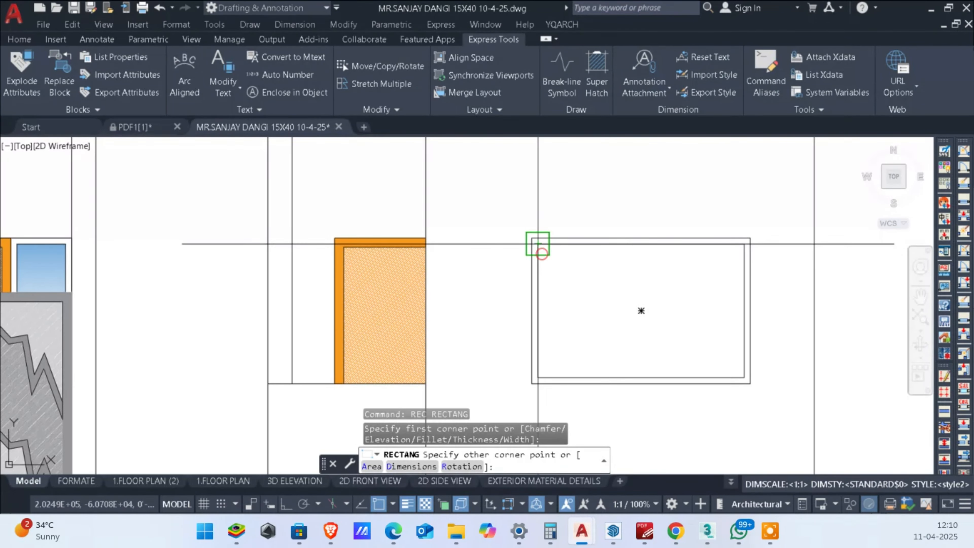
scroll(641, 362, "up", 2)
key("Escape")
key("Escape")
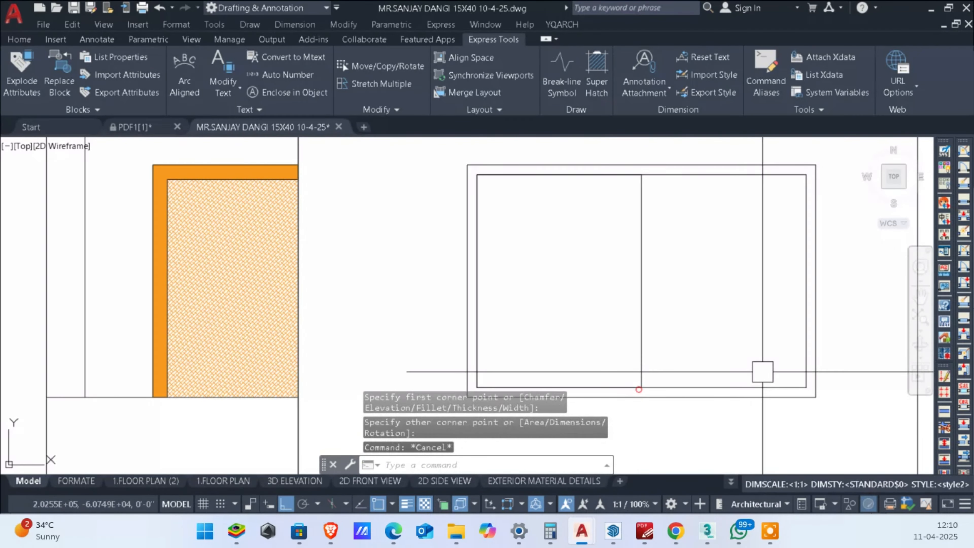
Step: Offset the left sash rectangle 2 inches inward
type("o")
key("Return")
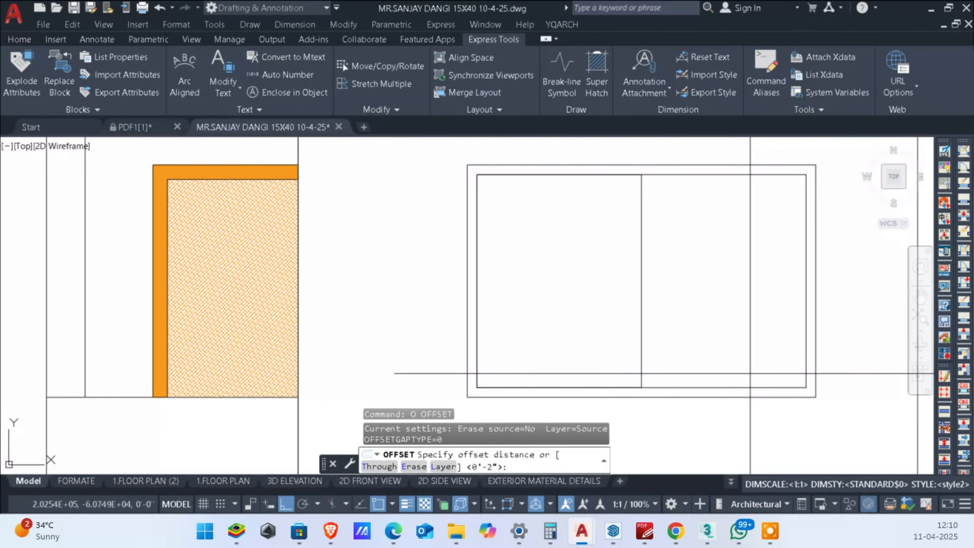
key("Return")
left_click(633, 298)
left_click(597, 311)
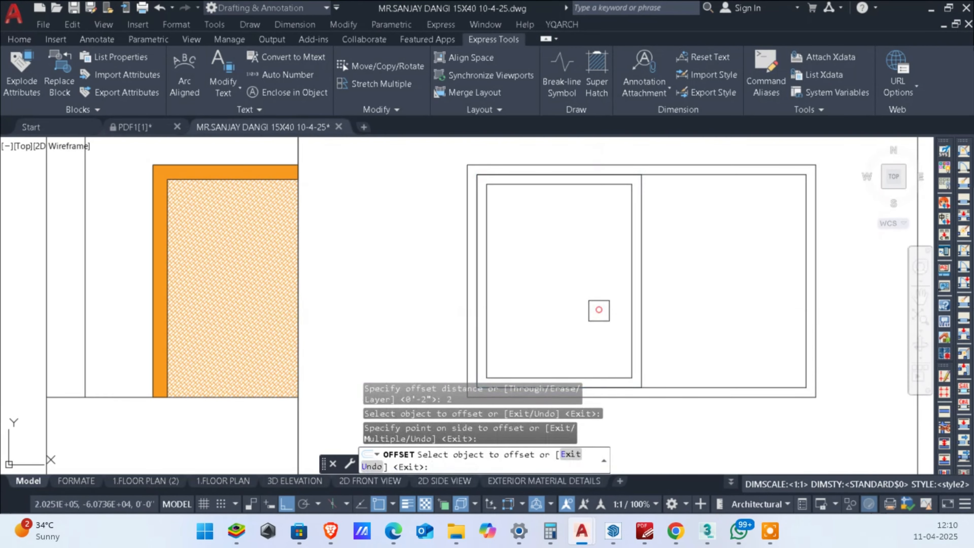
key("Escape")
key("Escape")
Step: Copy both left sash rectangles into the right half of the window, overlapping the sashes' middle stiles
scroll(578, 323, "down", 2)
scroll(632, 323, "up", 4)
left_click(589, 327)
left_click(491, 330)
middle_click_drag(579, 350, 611, 329)
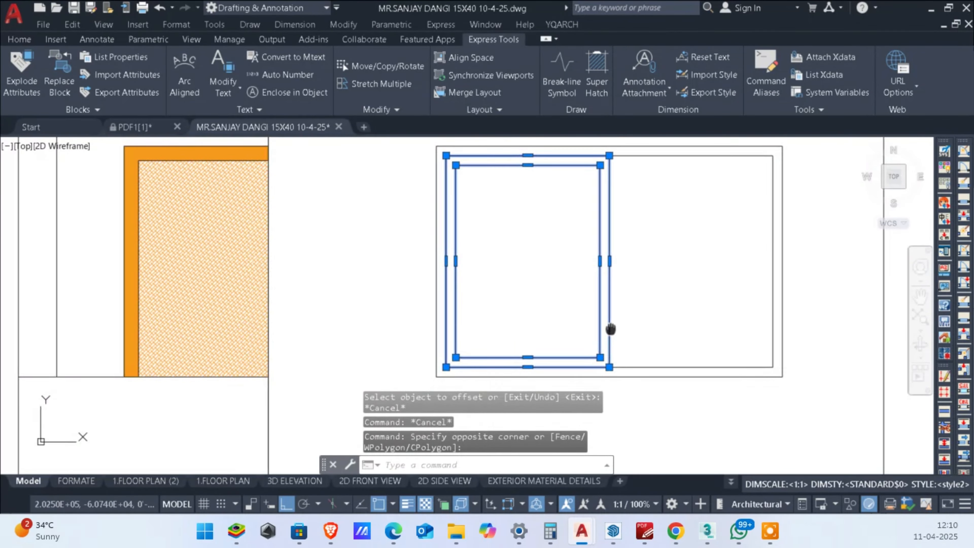
type("co")
key("Return")
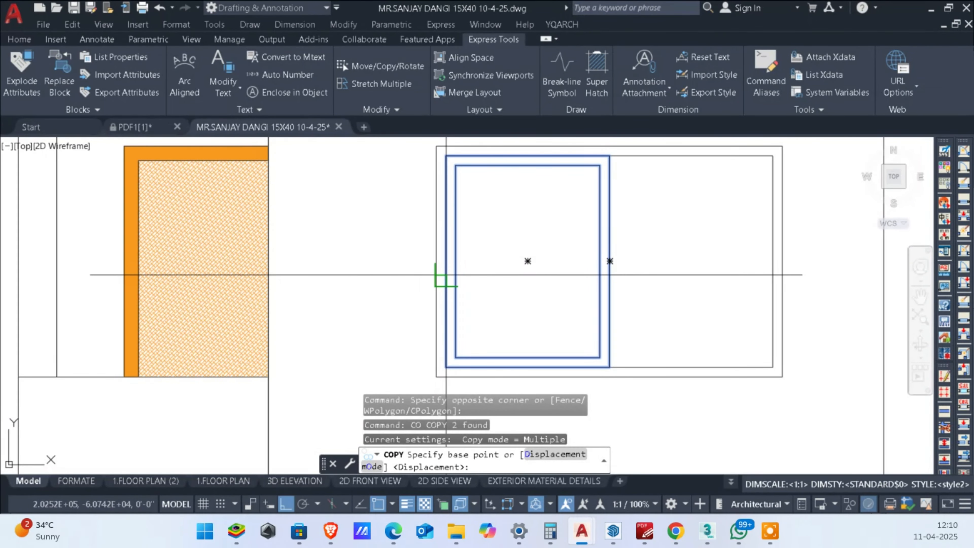
left_click(446, 261)
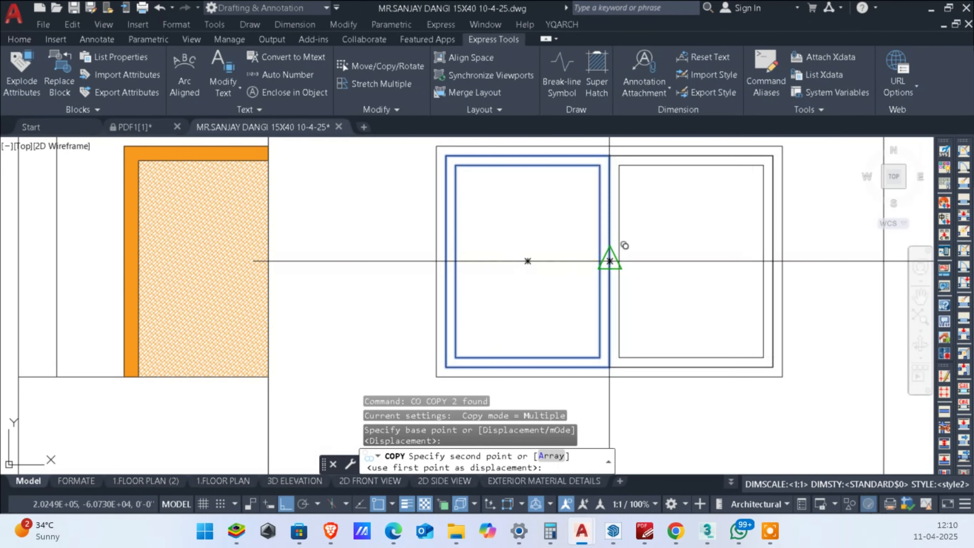
key("Escape")
scroll(643, 211, "down", 3)
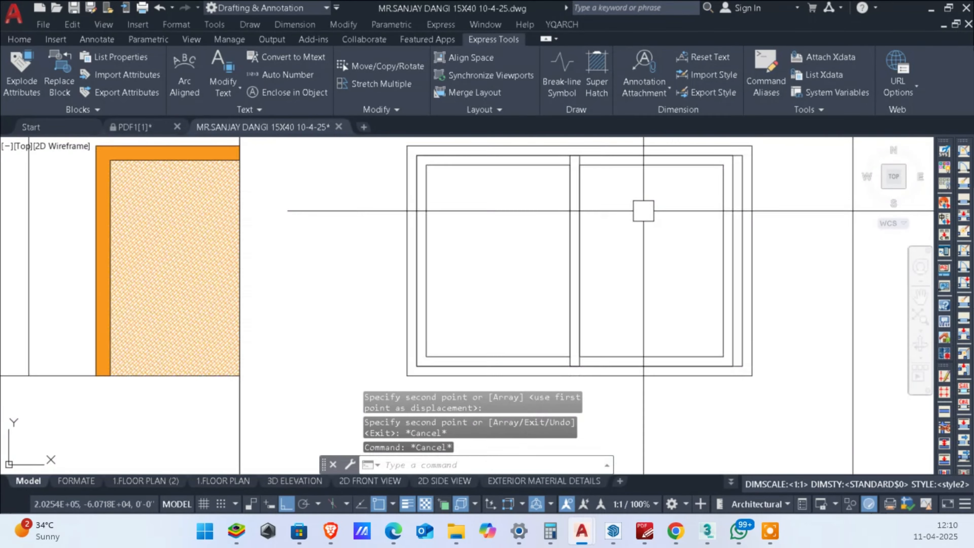
Step: Stretch the overlapping middle stiles of the two sashes slightly to the right, towards the window's centre
scroll(691, 313, "up", 2)
scroll(721, 371, "down", 1)
left_click(581, 376)
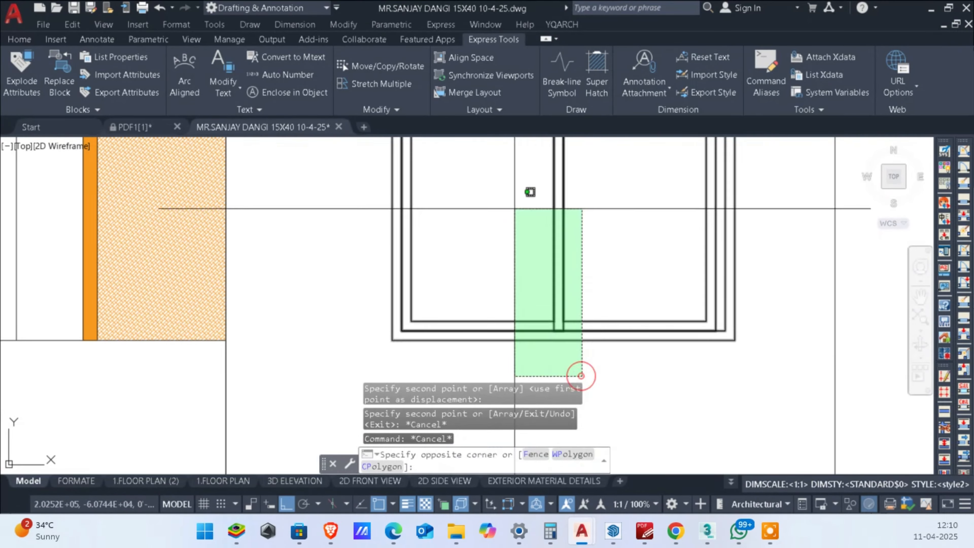
middle_click_drag(517, 195, 546, 318)
left_click(564, 225)
scroll(626, 244, "up", 3)
type("s")
key("Return")
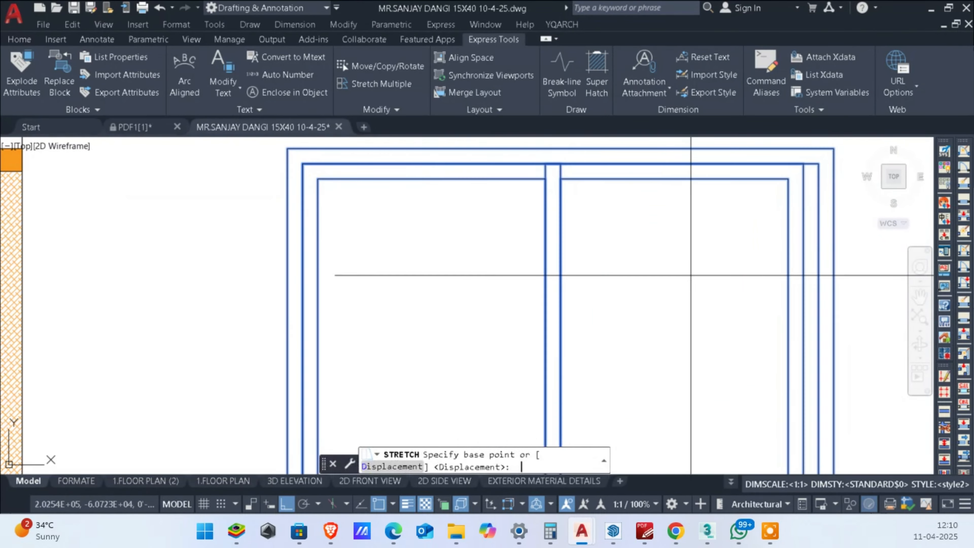
left_click(641, 296)
left_click(644, 296)
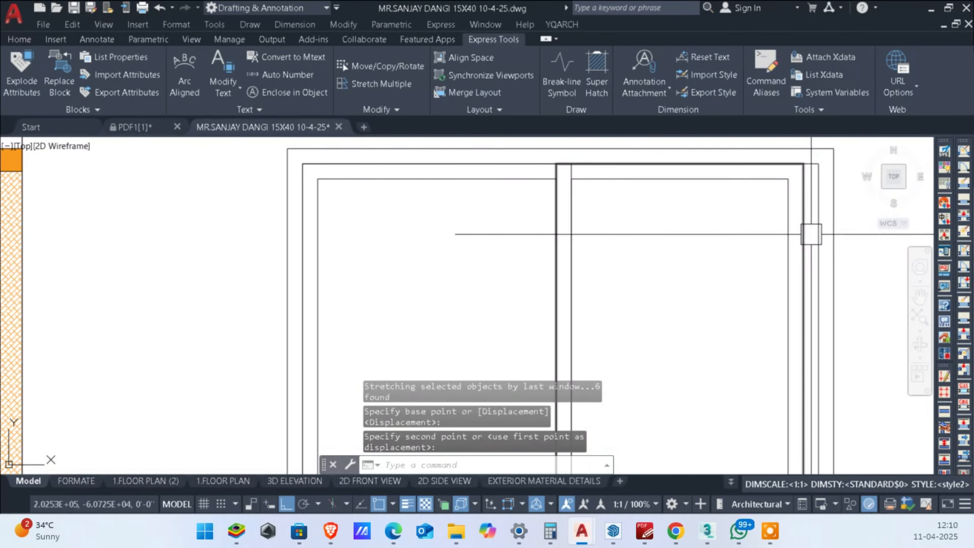
Step: Stretch the right sash's outer stile to the right until it meets the inner edge of the window frame
scroll(800, 146, "up", 3)
scroll(792, 173, "down", 4)
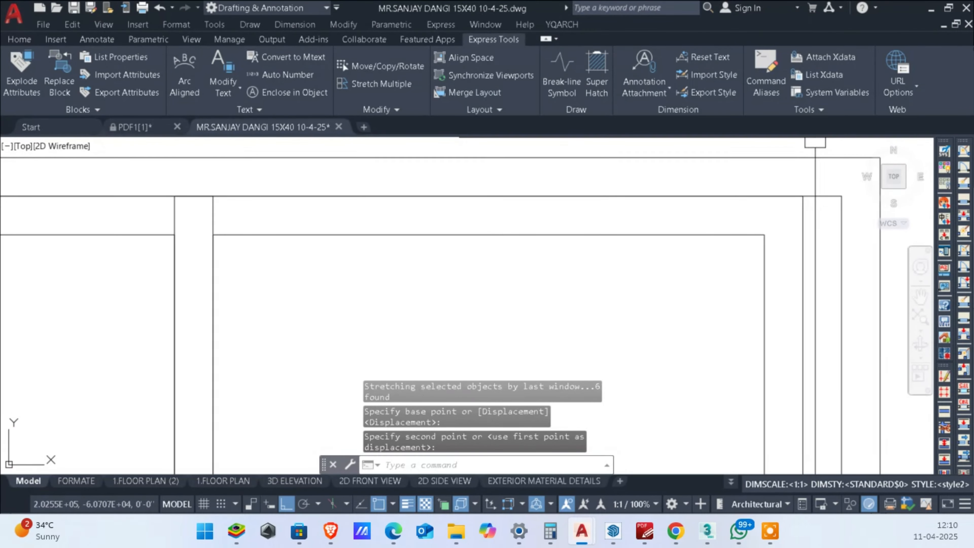
left_click(790, 215)
key("Escape")
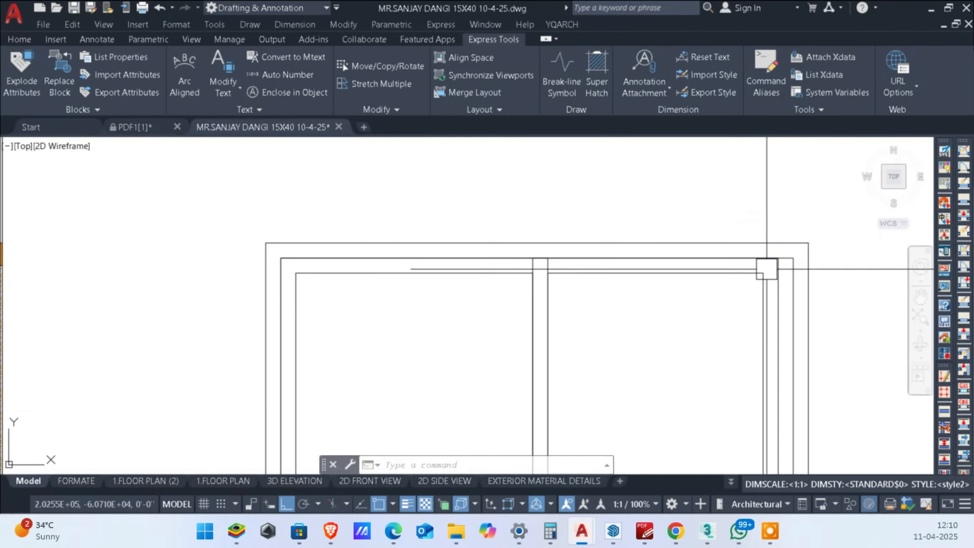
left_click(784, 211)
scroll(759, 253, "down", 4)
scroll(759, 391, "up", 2)
left_click(770, 397)
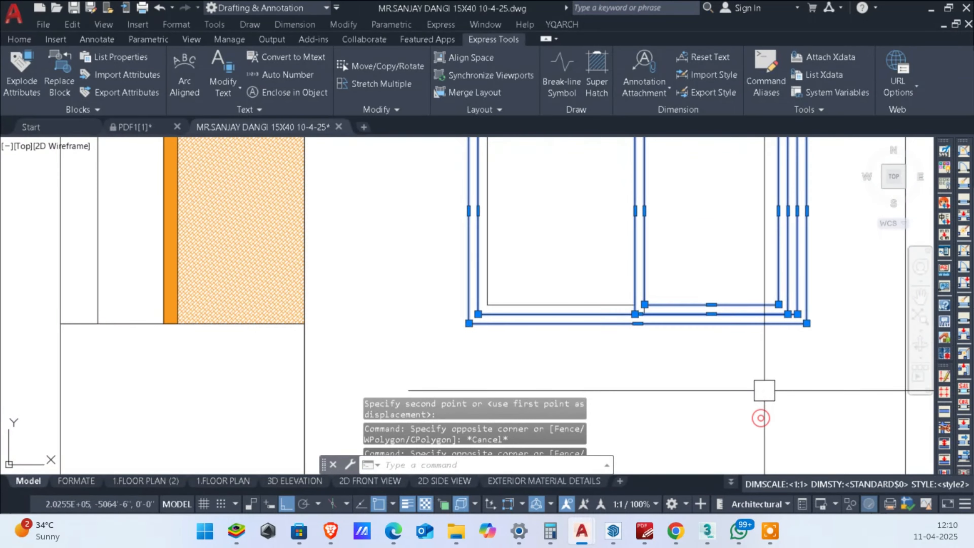
scroll(786, 333, "up", 5)
type("s")
key("Return")
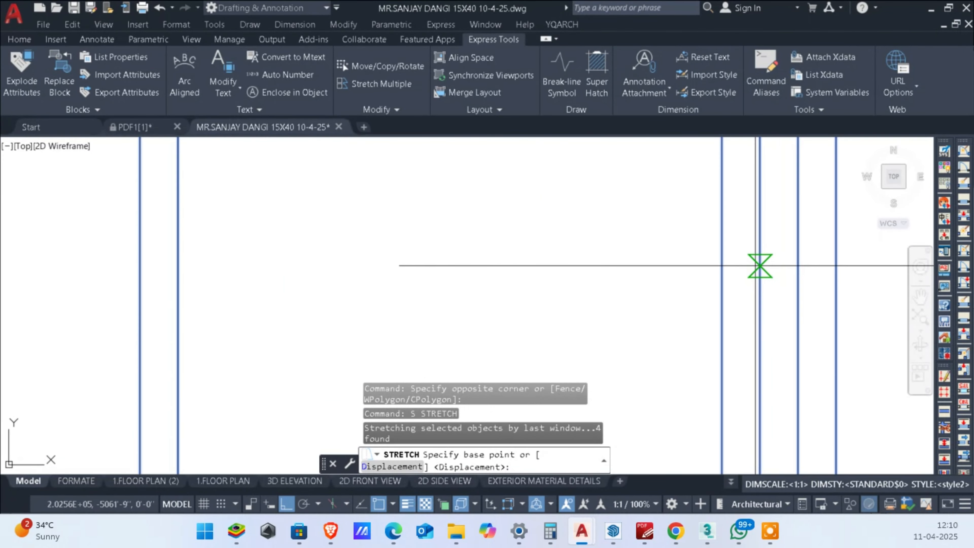
left_click(756, 266)
left_click(797, 266)
scroll(830, 307, "down", 8)
key("Escape")
key("Escape")
Step: Trim the overlapping sash line ends at the top and bottom of the window's middle stile
middle_click_drag(856, 358, 798, 382)
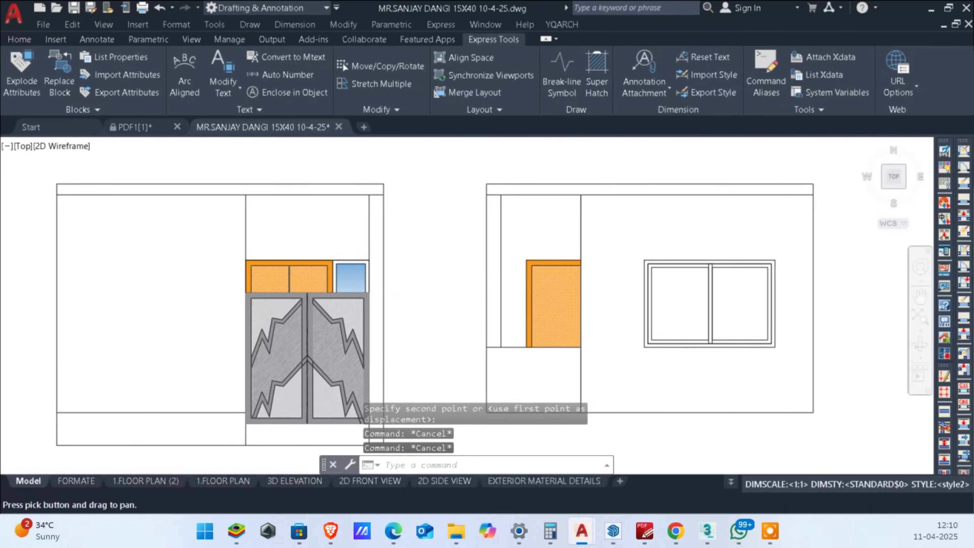
scroll(728, 292, "up", 6)
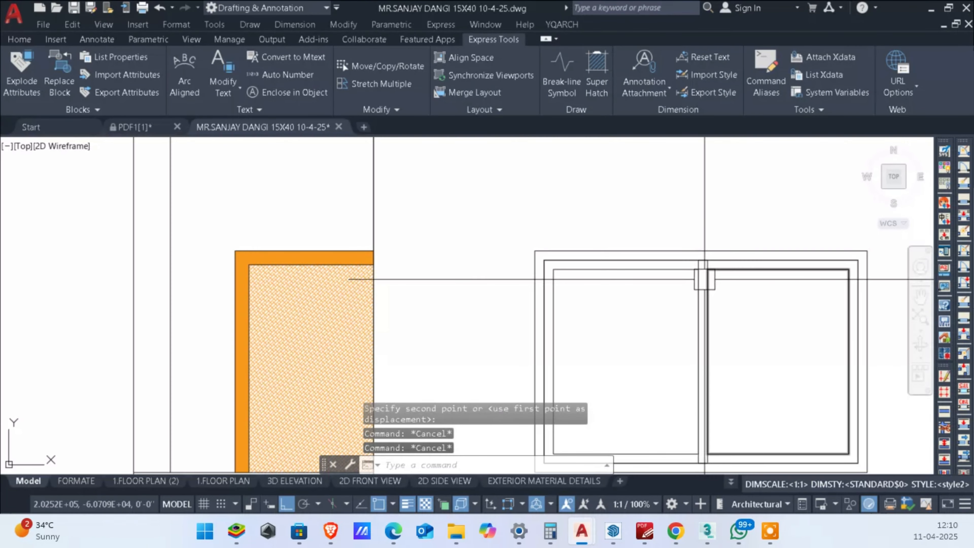
scroll(643, 289, "down", 5)
scroll(650, 283, "up", 4)
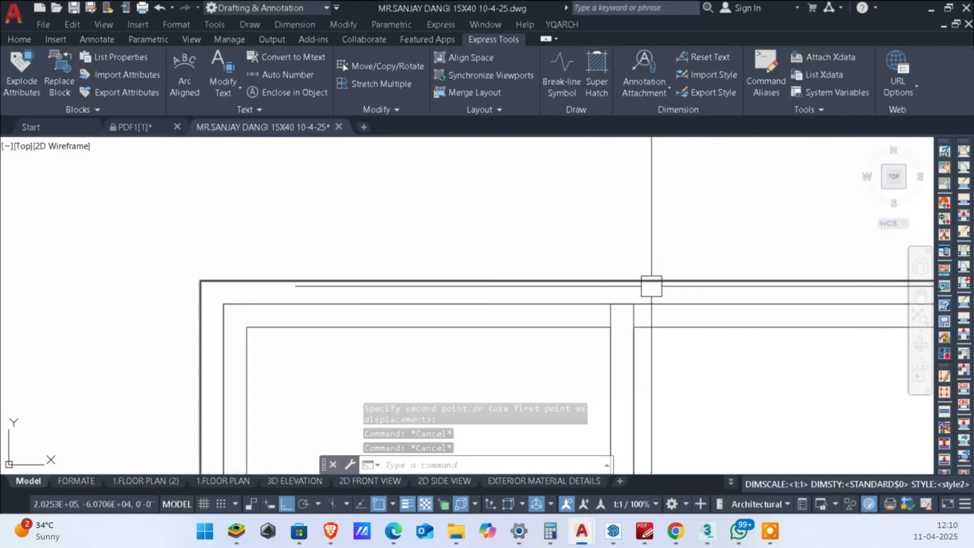
scroll(644, 293, "up", 2)
type("TR")
key("Return")
scroll(643, 311, "down", 3)
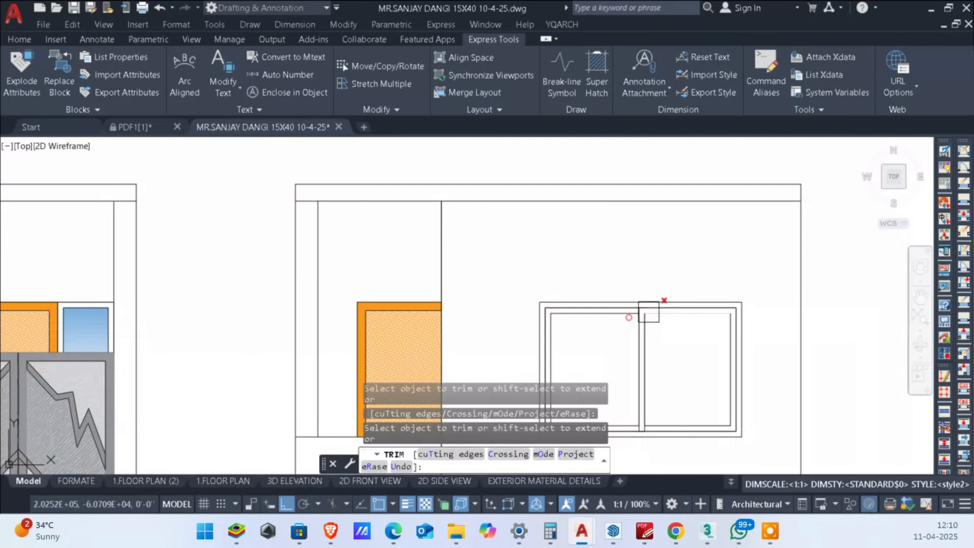
scroll(701, 311, "up", 5)
scroll(680, 260, "down", 5)
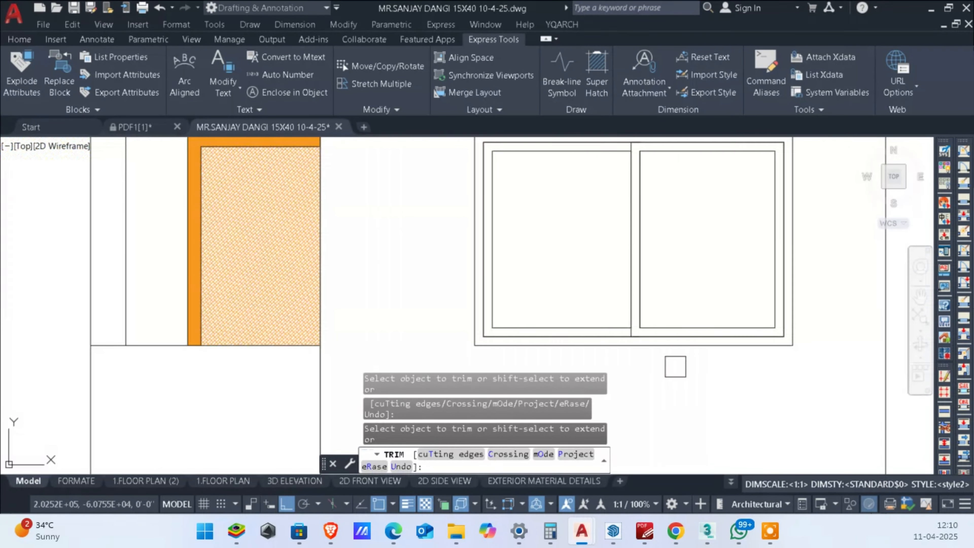
key("Escape")
key("Escape")
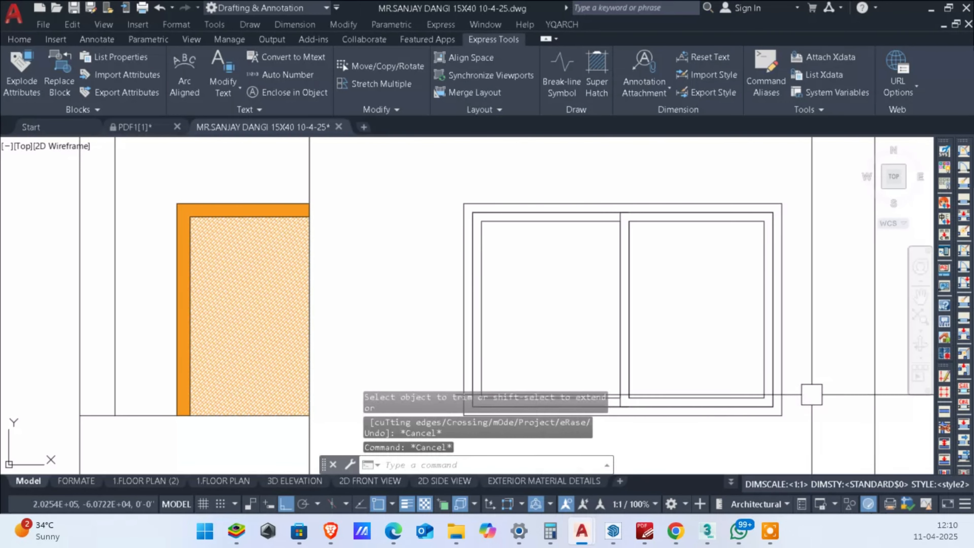
Step: Offset the first-floor window's outermost frame rectangle 4" outward to form a surrounding border
scroll(677, 191, "down", 2)
scroll(542, 207, "up", 5)
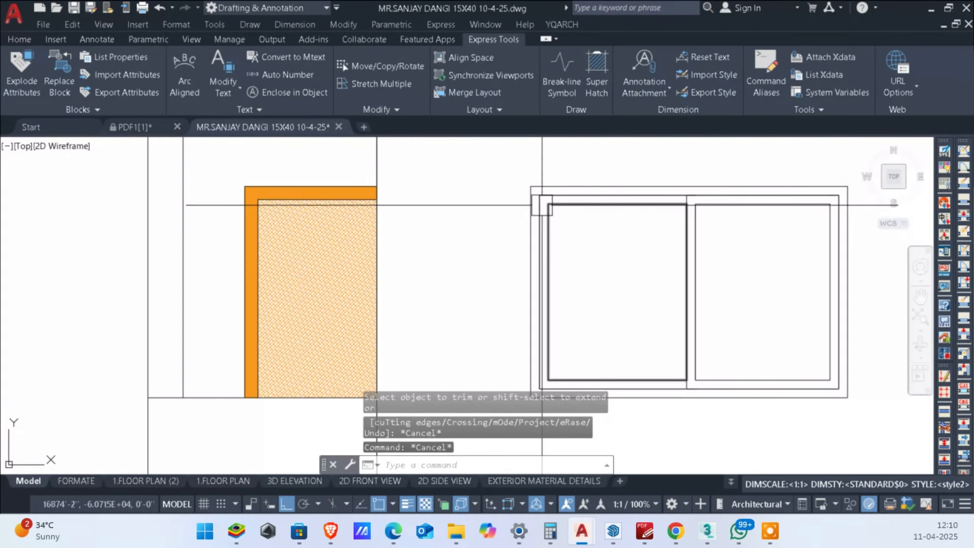
scroll(541, 221, "down", 3)
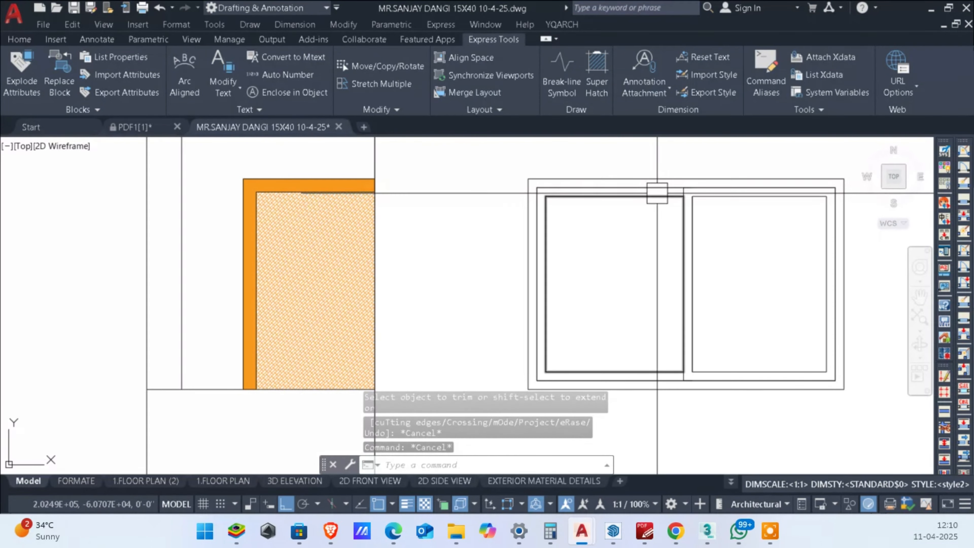
type("O")
key("Return")
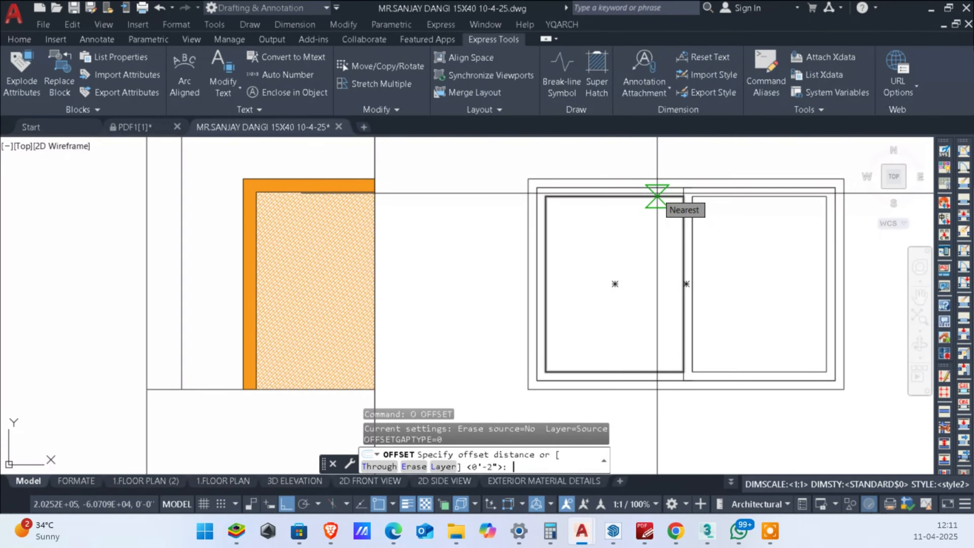
type("4")
key("Return")
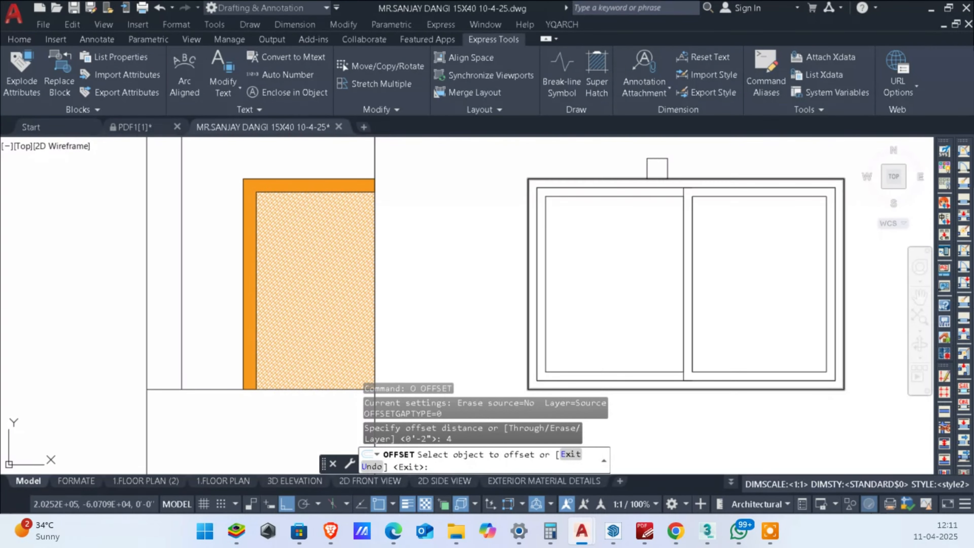
left_click(637, 179)
key("Escape")
key("Return")
key("Return")
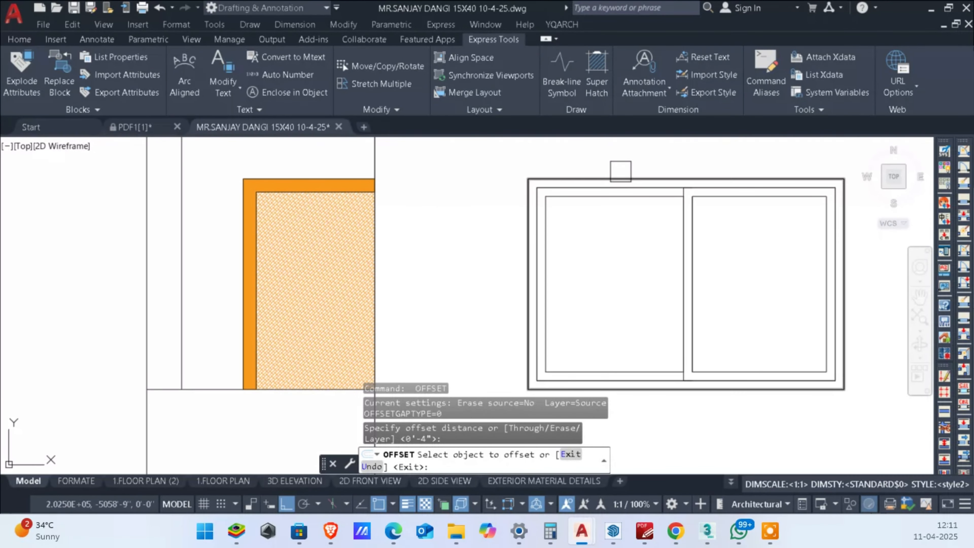
left_click(621, 176)
left_click(635, 154)
key("Escape")
key("Escape")
scroll(618, 166, "down", 4)
middle_click_drag(678, 202, 624, 224)
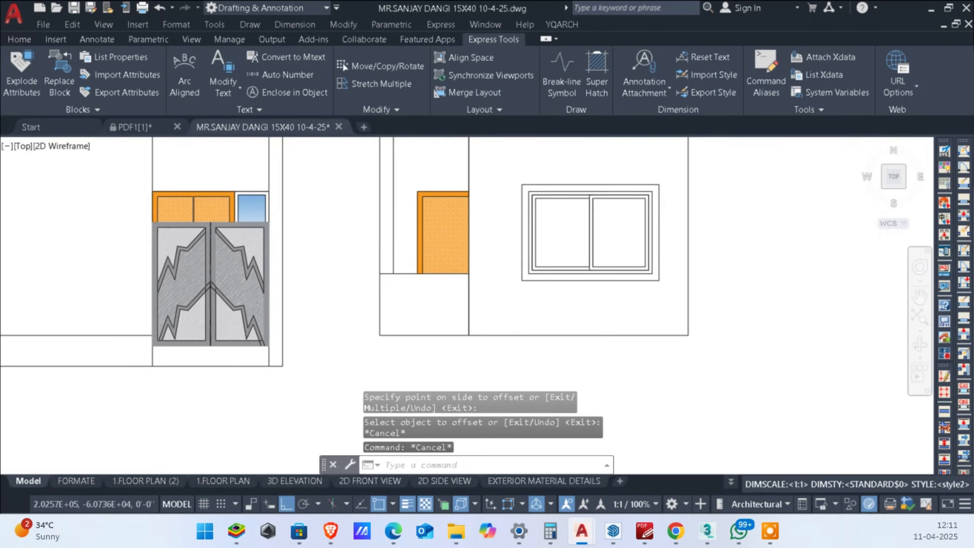
Step: Move the ground-floor elevation by its upper-right corner directly beneath the first-floor elevation, aligning their right edges
scroll(687, 253, "down", 2)
middle_click_drag(728, 312, 725, 331)
scroll(737, 347, "up", 1)
scroll(737, 345, "down", 1)
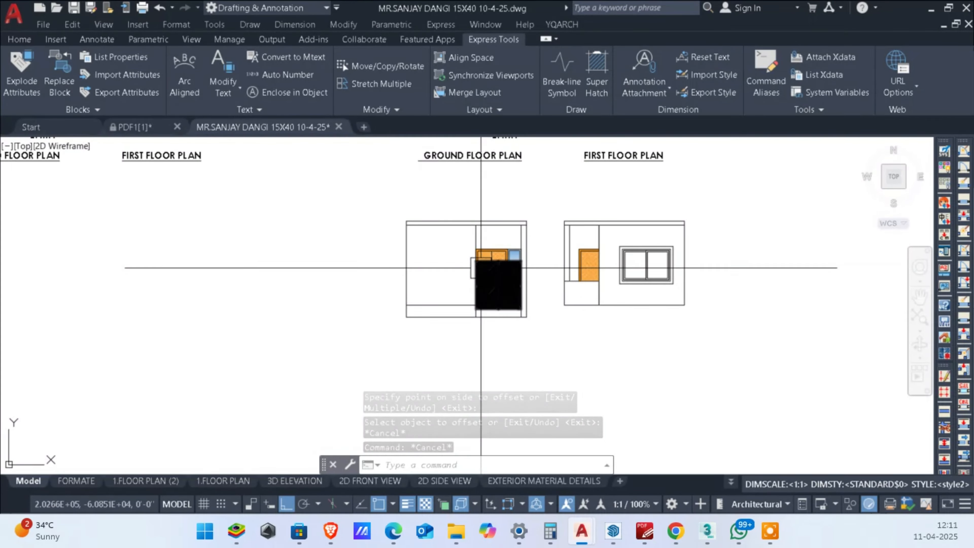
middle_click_drag(462, 320, 502, 278)
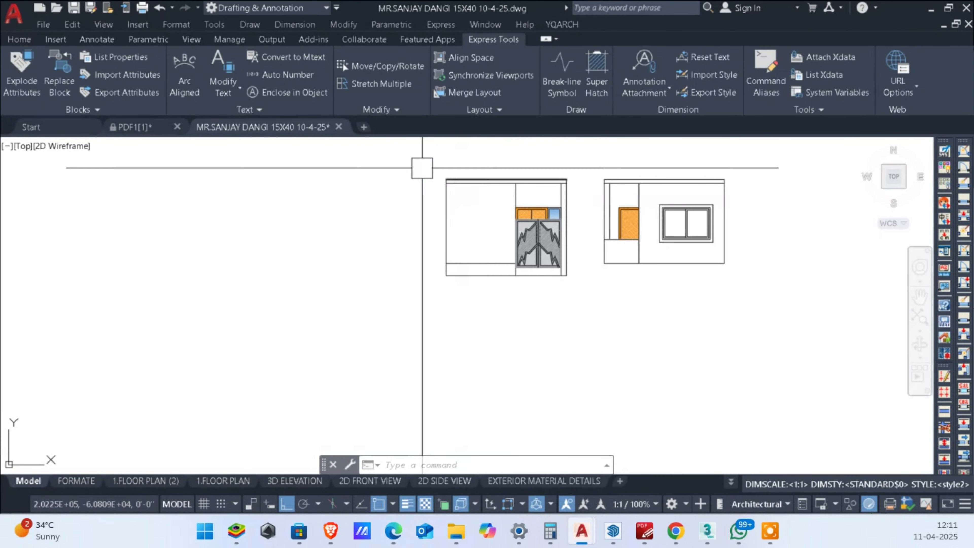
left_click(391, 153)
left_click(574, 276)
middle_click_drag(576, 330, 541, 383)
type("M")
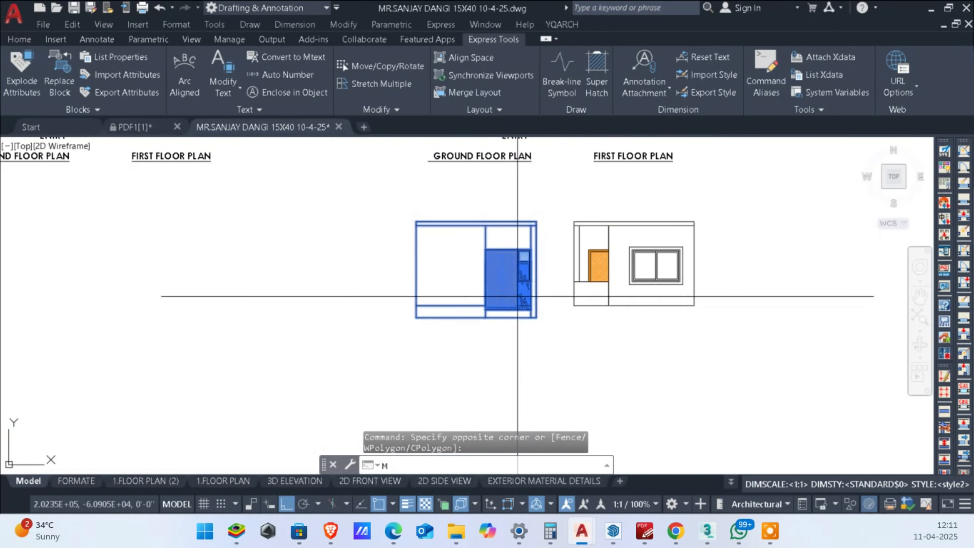
key("Return")
scroll(529, 292, "up", 3)
left_click(536, 221)
scroll(536, 221, "down", 3)
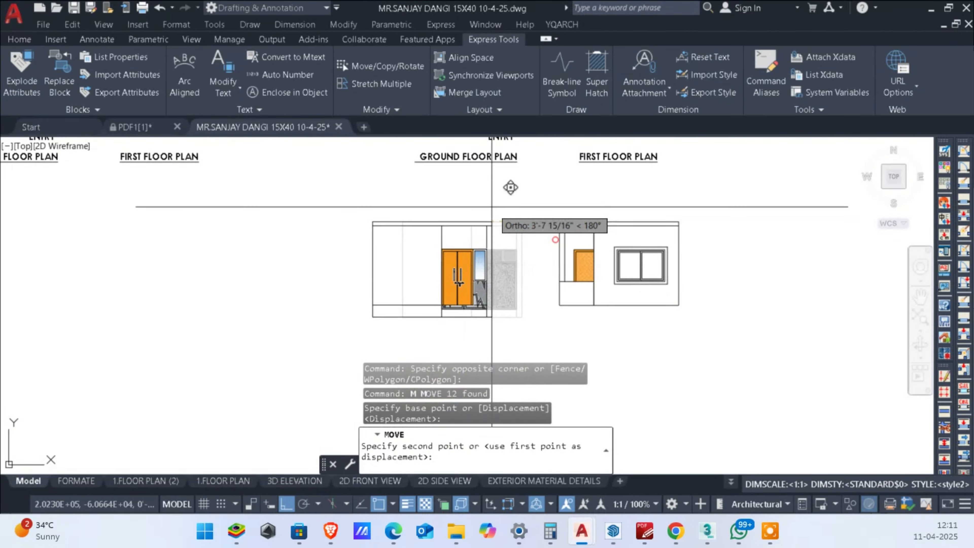
scroll(695, 278, "up", 5)
scroll(692, 303, "down", 6)
key("Escape")
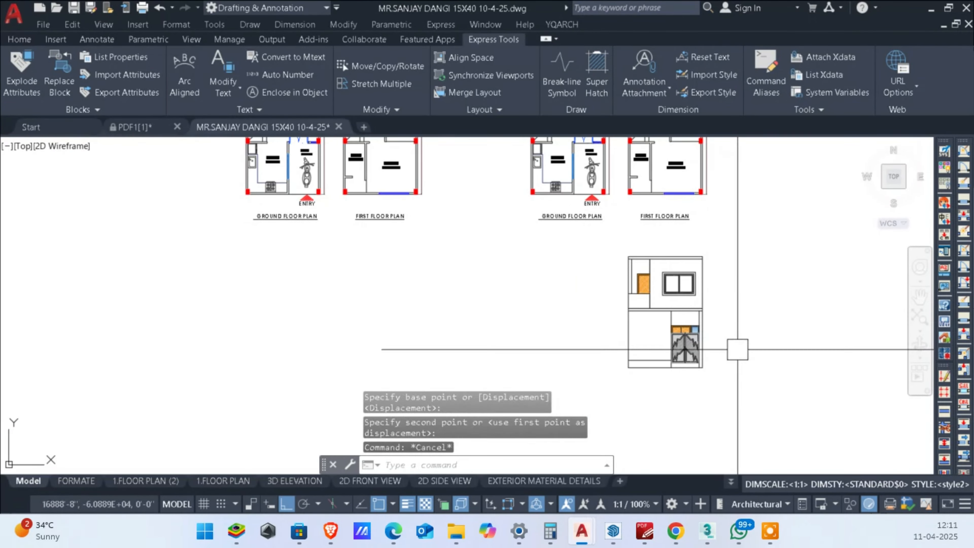
Step: Examine the stacked two-storey front elevation and its position below the ground and first floor plans
scroll(734, 350, "up", 2)
left_click(467, 163)
left_click(751, 418)
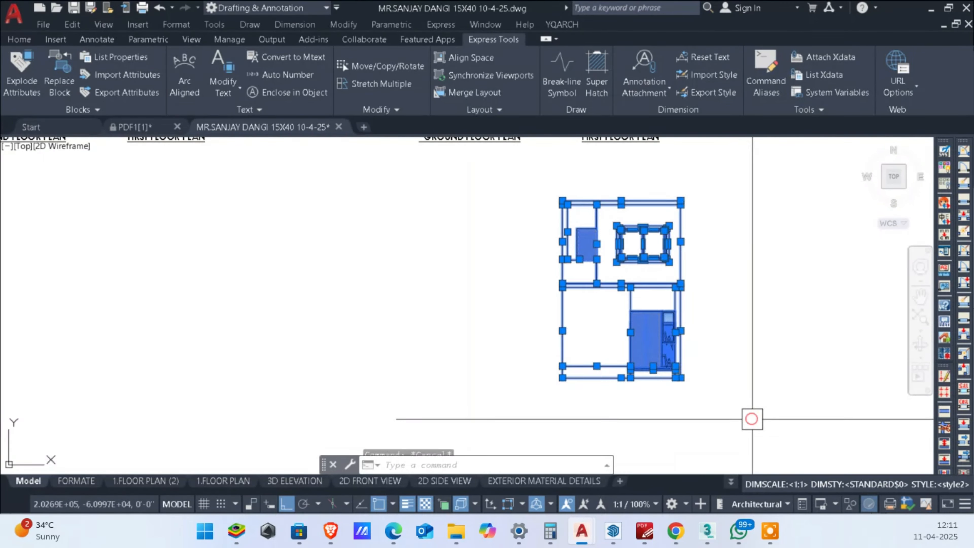
key("Escape")
scroll(671, 245, "up", 2)
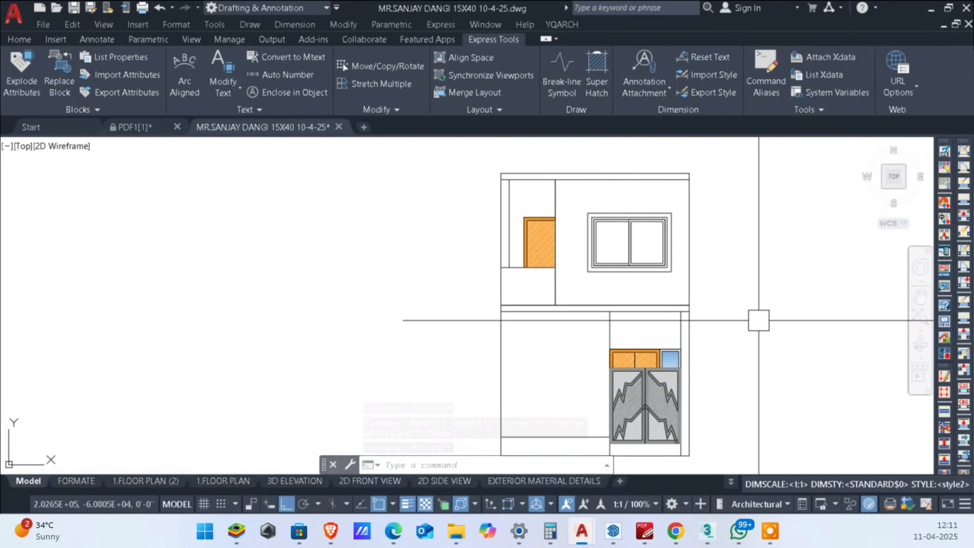
middle_click_drag(496, 300, 542, 280)
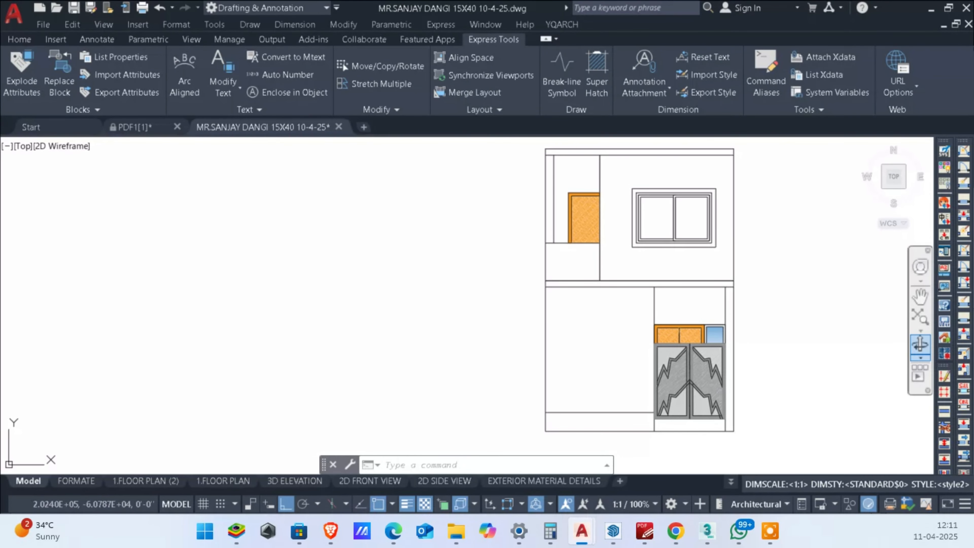
scroll(643, 305, "down", 1)
scroll(629, 202, "up", 1)
middle_click_drag(629, 203, 634, 293)
scroll(636, 294, "down", 1)
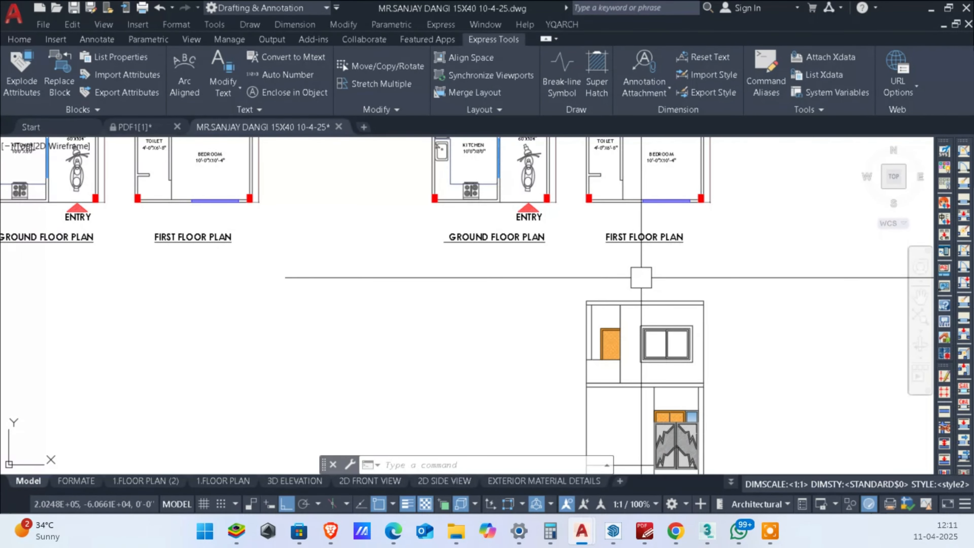
scroll(635, 283, "down", 1)
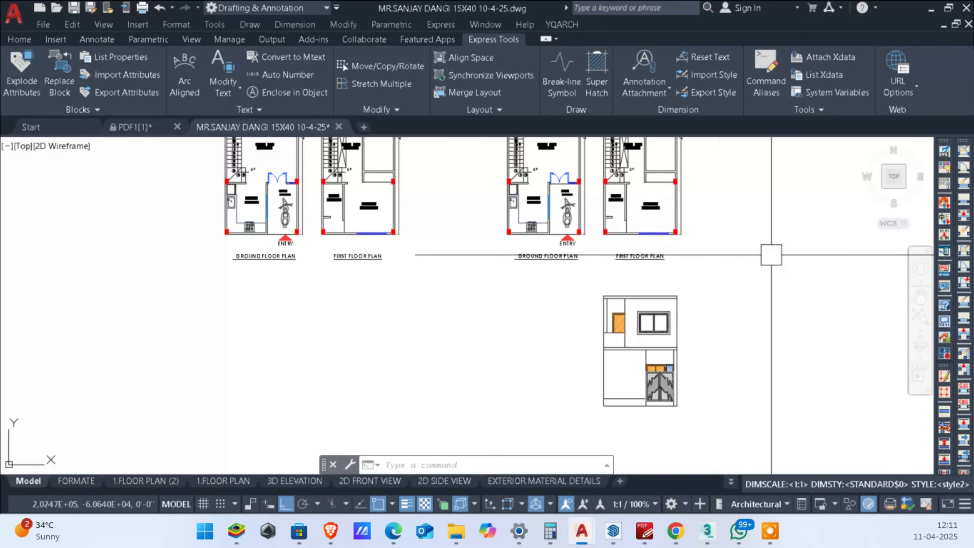
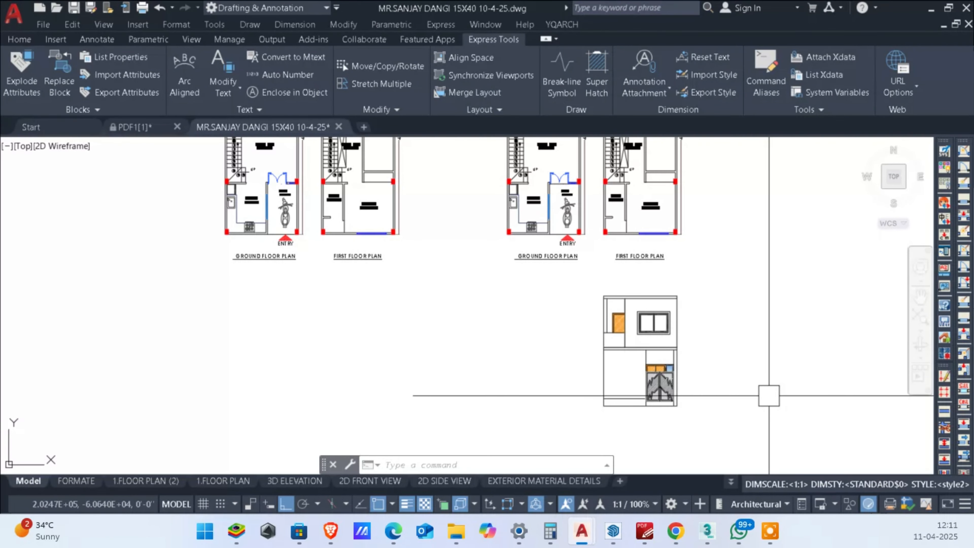
Step: Offset the first-floor elevation's topmost roof line 36" upward as the top of the parapet
middle_click_drag(759, 389, 757, 365)
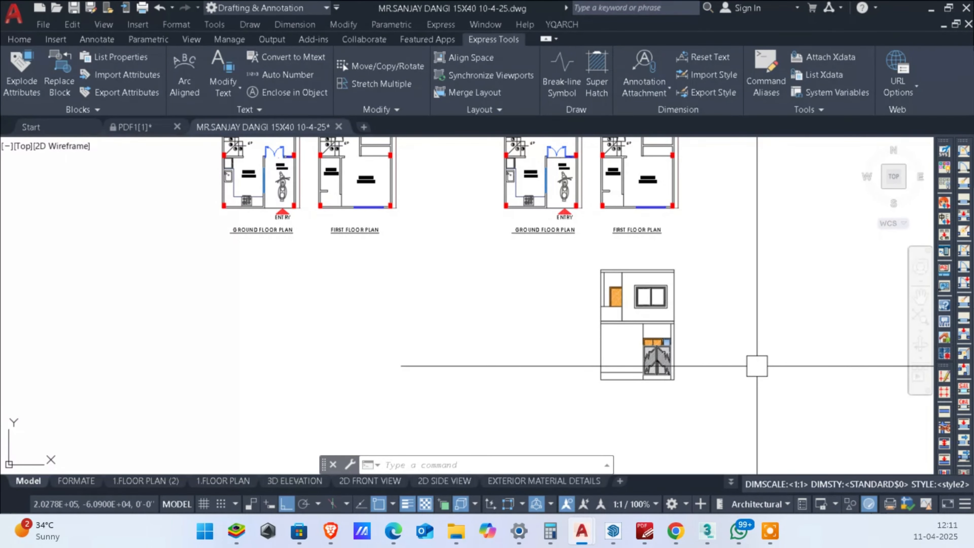
scroll(652, 326, "up", 2)
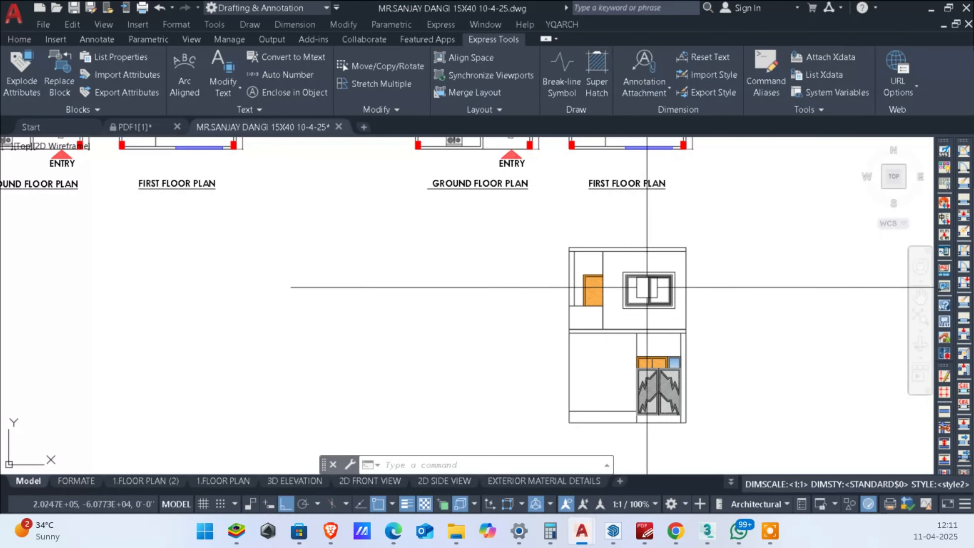
middle_click_drag(646, 390, 756, 367)
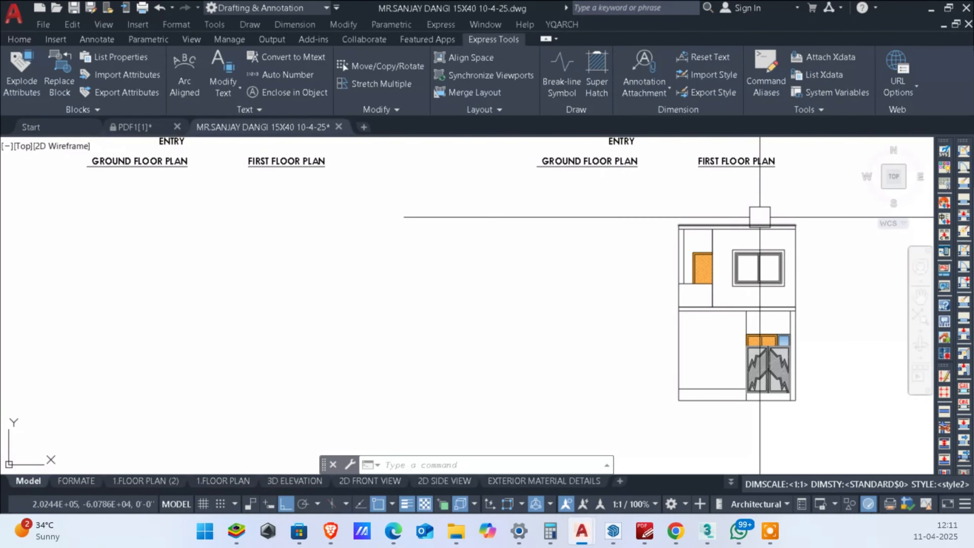
scroll(751, 268, "up", 3)
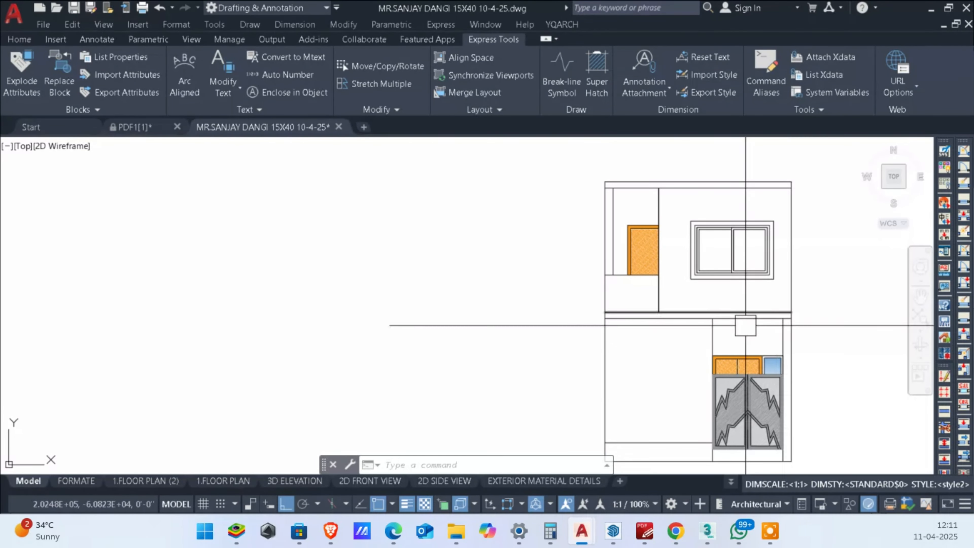
middle_click_drag(633, 238, 632, 299)
type("o")
key("Return")
type("36")
key("Return")
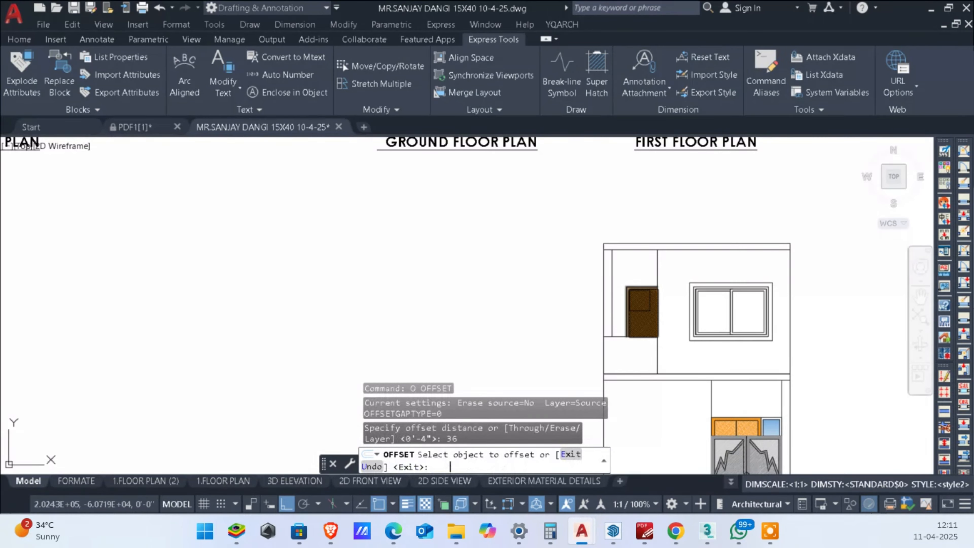
left_click(678, 243)
left_click(671, 223)
key("Escape")
key("Escape")
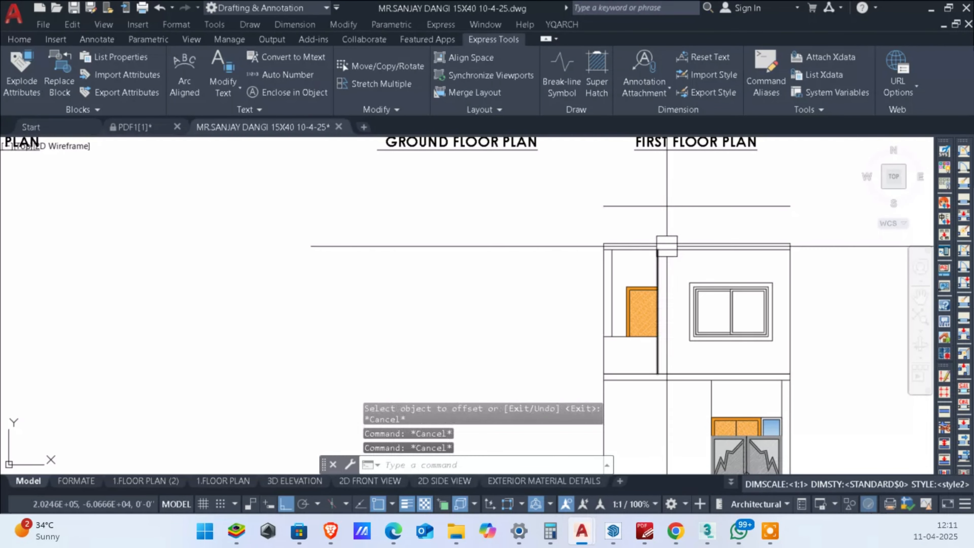
Step: Fillet the left and right outer wall lines to the new parapet line with square corners at radius 0
type("f")
key("Return")
scroll(562, 268, "up", 2)
left_click(629, 264)
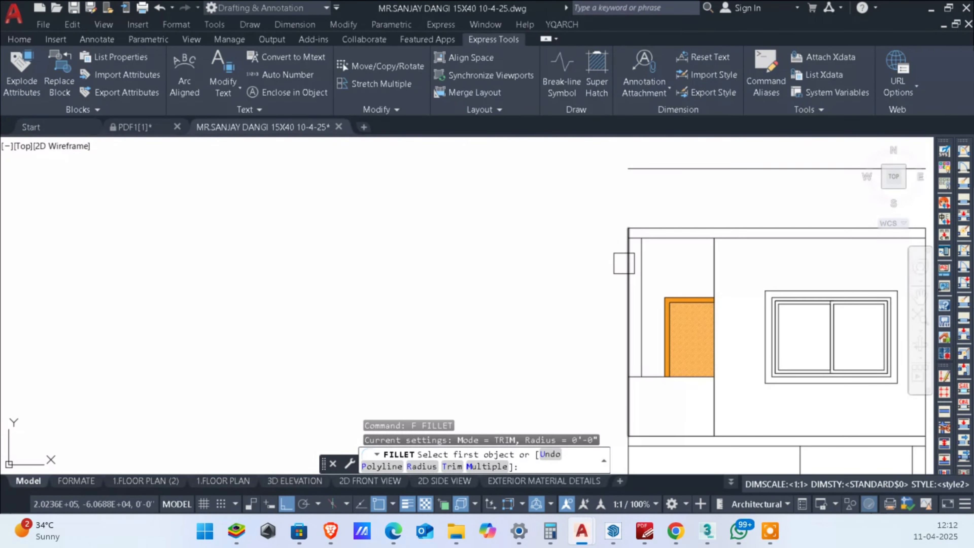
left_click(654, 174)
middle_click_drag(654, 174, 556, 196)
key("Return")
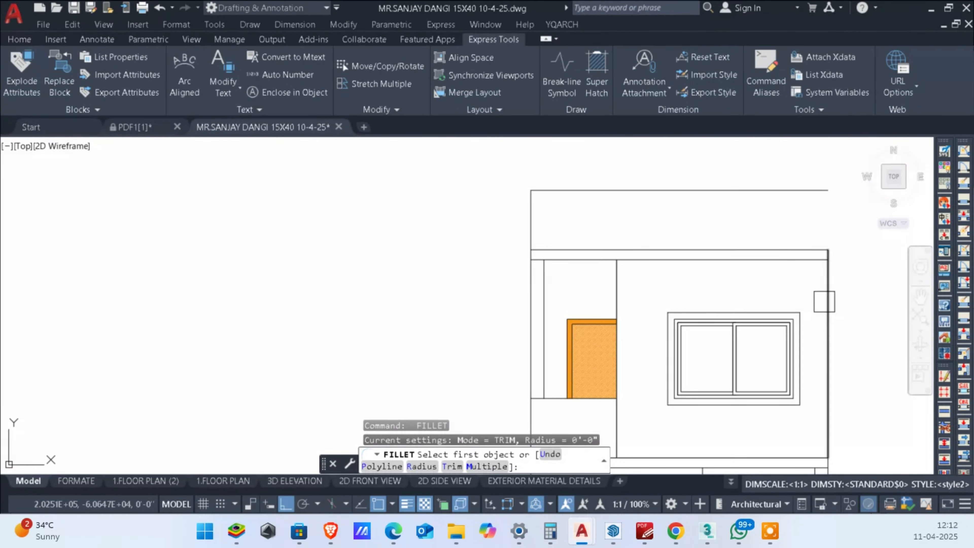
left_click(822, 298)
left_click(807, 192)
key("Escape")
key("Escape")
Step: Trim the short piece of the first-floor roof slab's underside between the left outer and inner wall lines
scroll(615, 245, "down", 3)
scroll(607, 245, "up", 3)
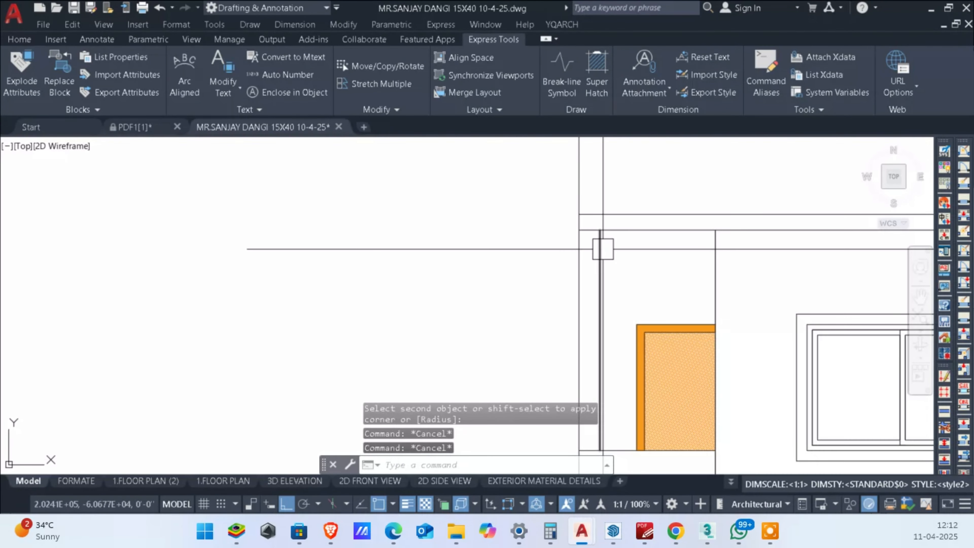
scroll(591, 226, "up", 3)
type("tr")
key("Return")
left_click(583, 219)
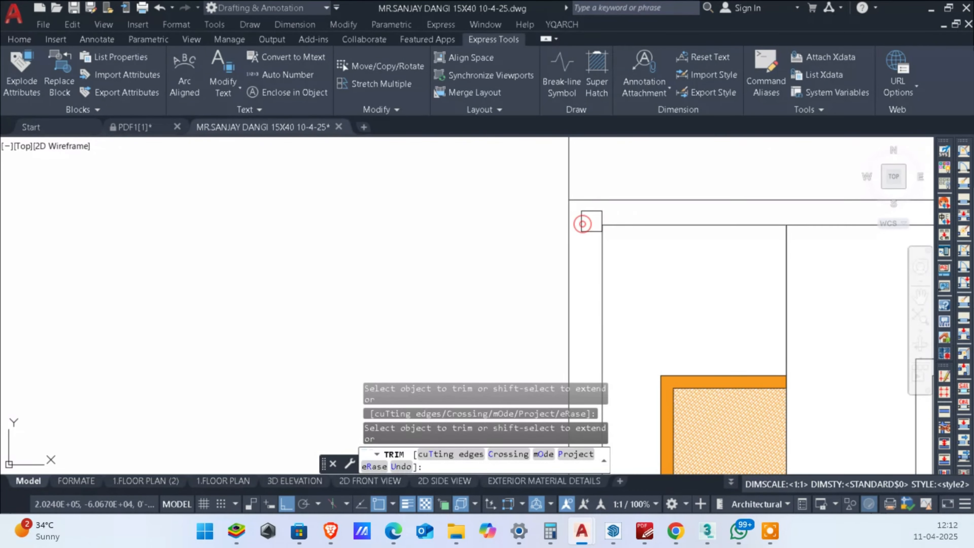
scroll(620, 204, "down", 4)
key("Escape")
key("Escape")
scroll(709, 220, "down", 4)
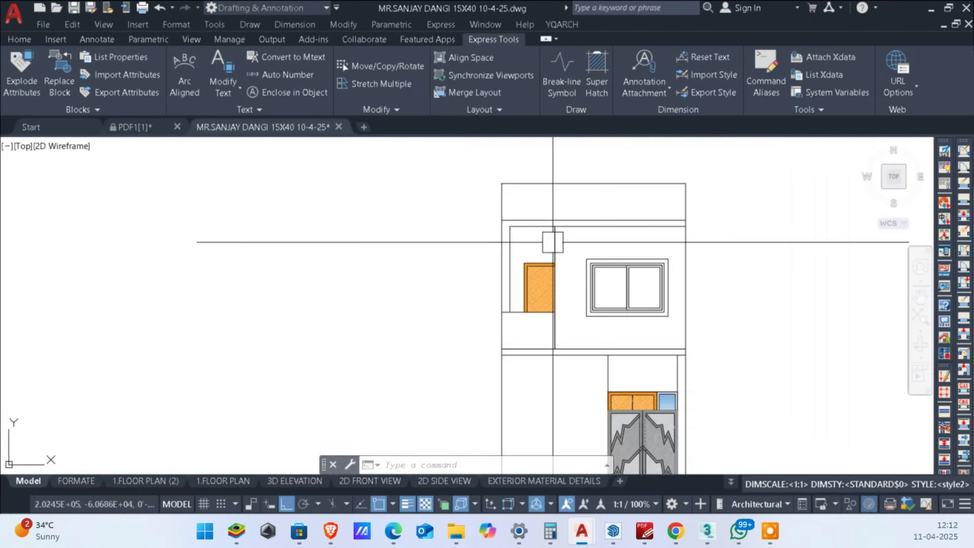
Step: Trim the short piece of the ground-floor slab's underside between the gate opening's right line and the outer wall
scroll(721, 307, "up", 5)
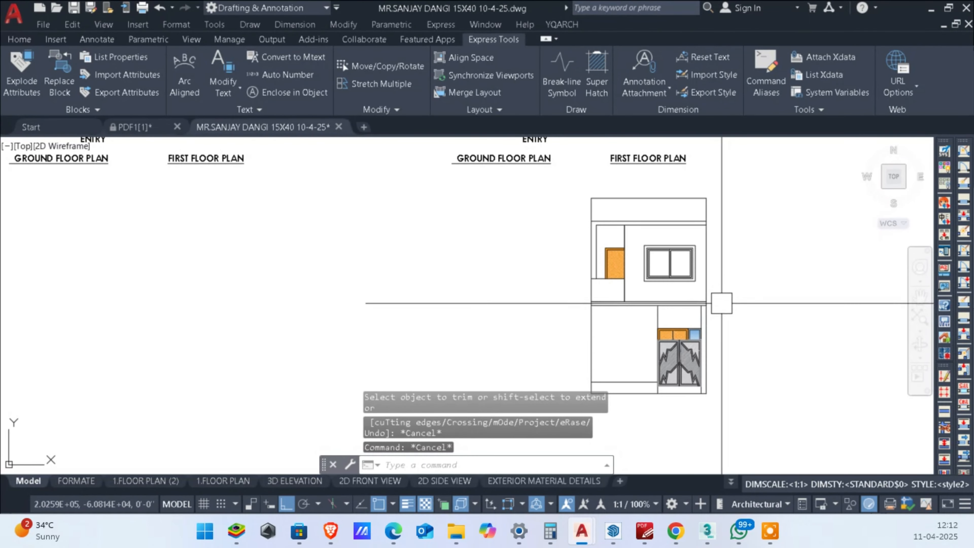
type("tr")
scroll(687, 291, "up", 2)
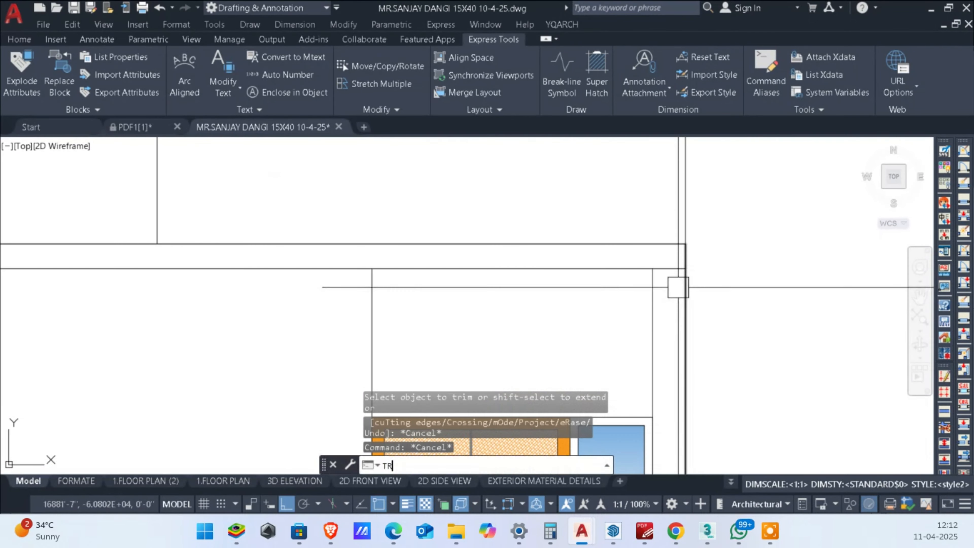
key("Return")
left_click(665, 266)
key("Escape")
key("Escape")
scroll(690, 276, "down", 5)
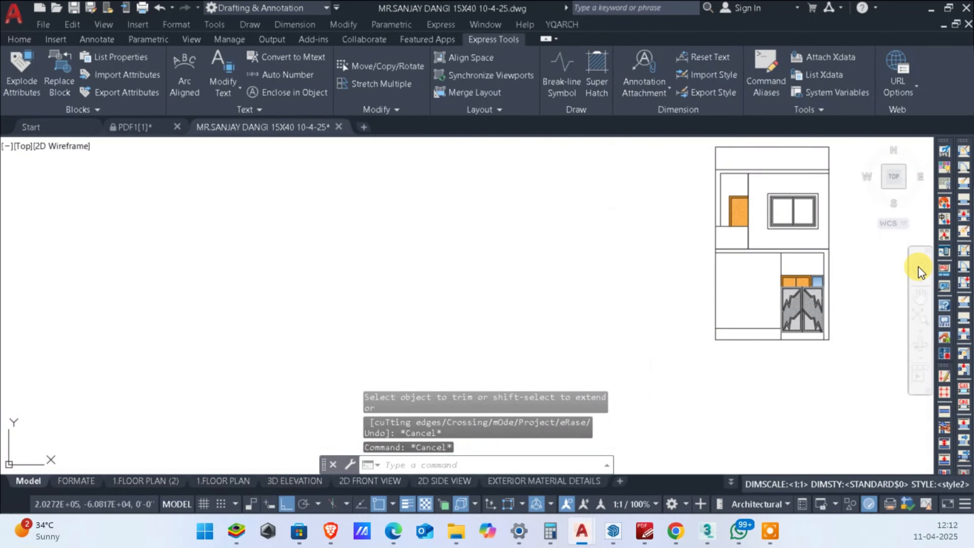
Step: Offset the ground-floor slab's underside line 8" downward above the gate
middle_click_drag(750, 297, 720, 300)
scroll(721, 300, "up", 6)
scroll(707, 250, "down", 2)
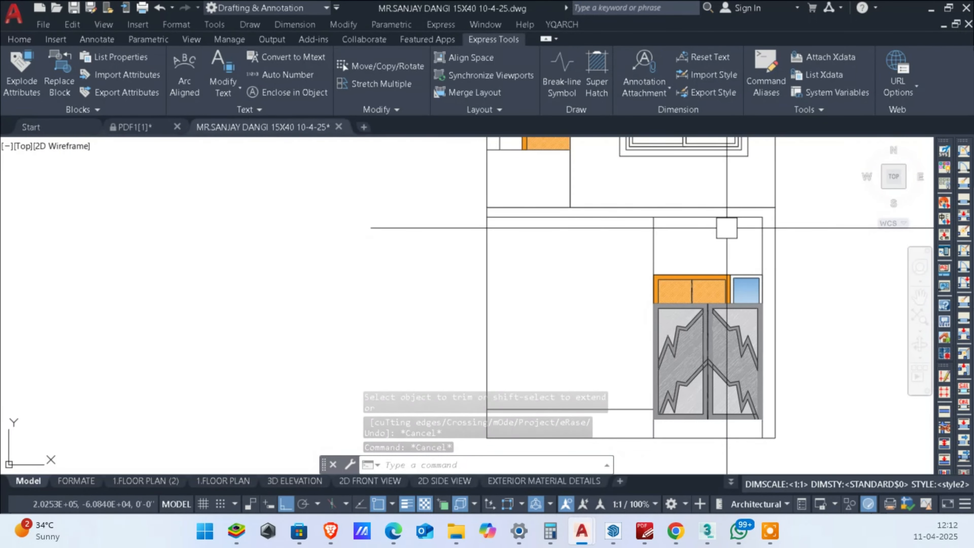
type("o")
key("Return")
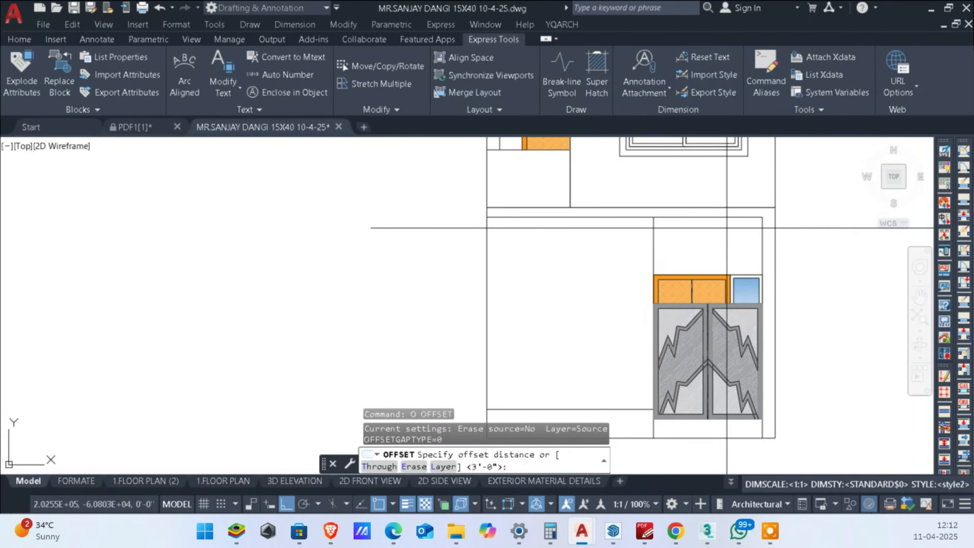
type("8")
key("Return")
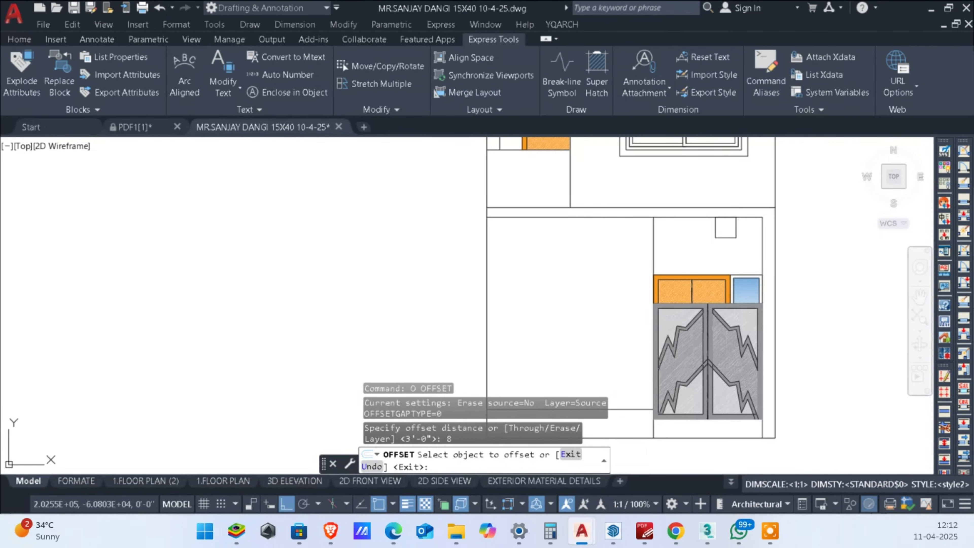
left_click(728, 224)
key("Escape")
key("Escape")
scroll(621, 226, "up", 5)
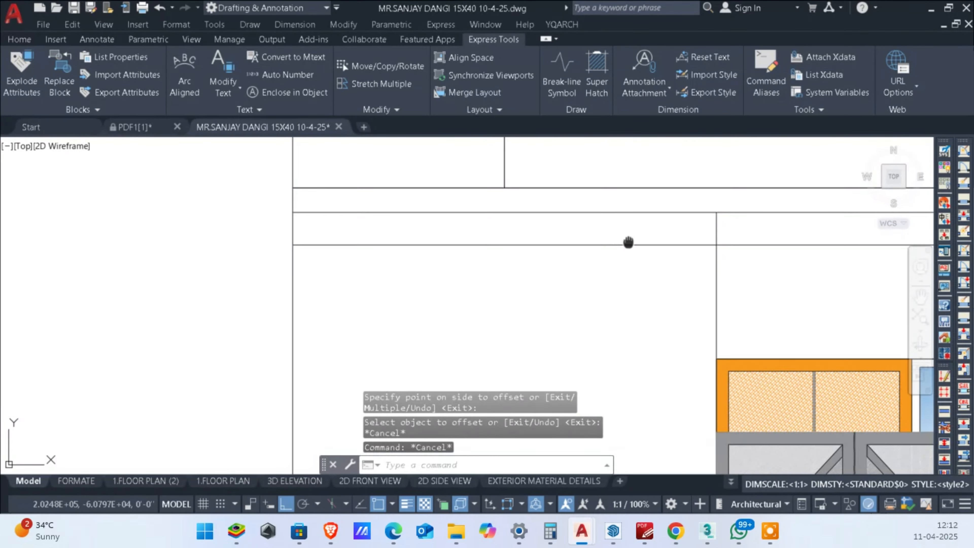
Step: Trim the offset line to the gate opening's width and remove the original slab underside and the opening's line ends above it
type("tr")
key("Return")
scroll(626, 235, "down", 3)
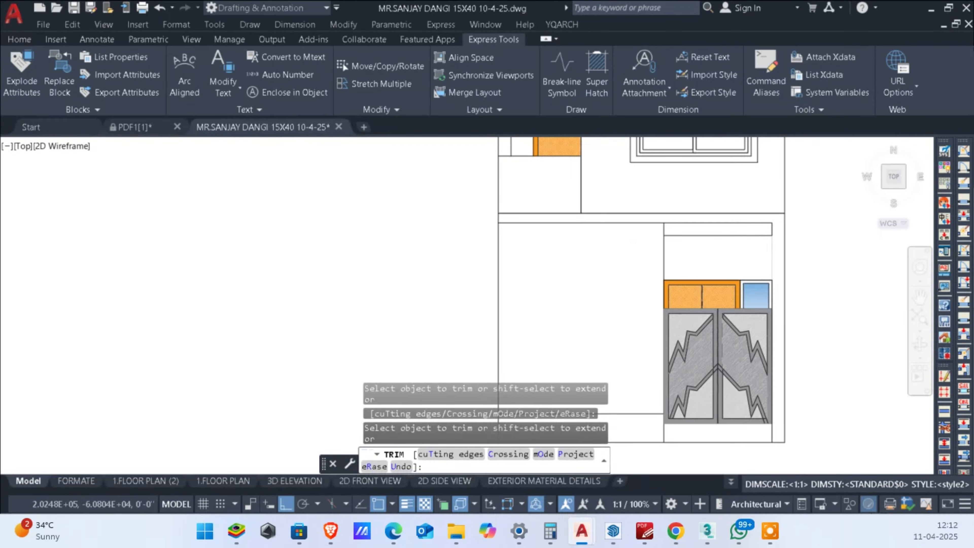
scroll(809, 224, "up", 5)
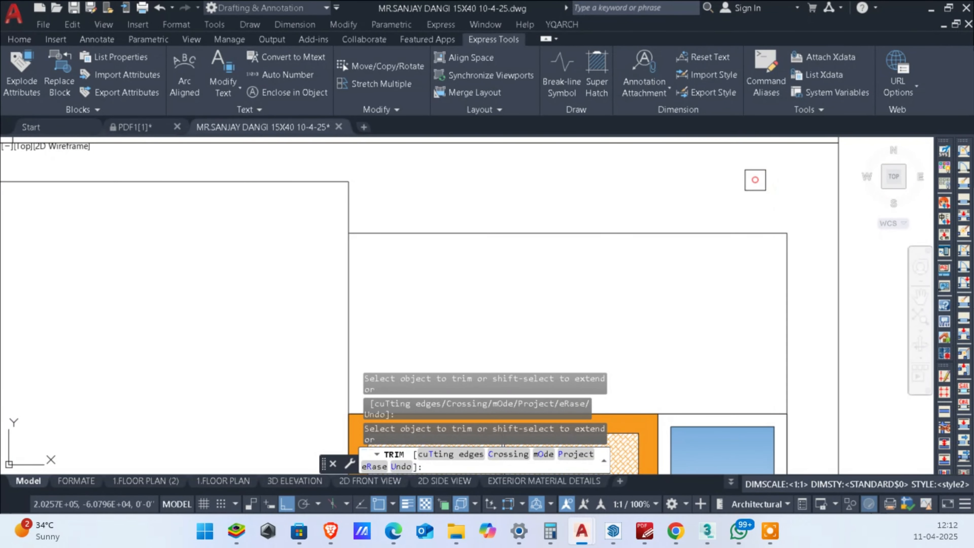
scroll(754, 178, "down", 3)
middle_click_drag(735, 299, 790, 258)
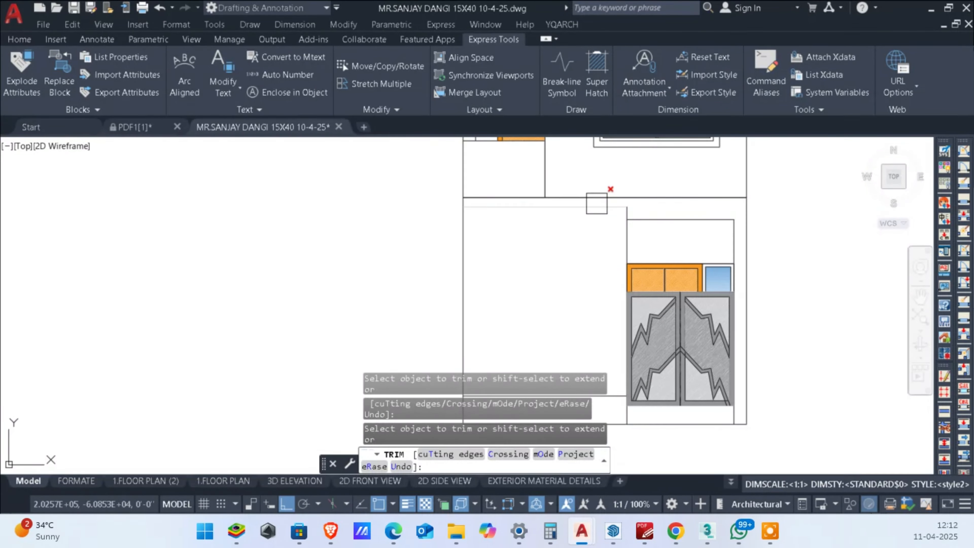
scroll(668, 212, "up", 3)
scroll(650, 219, "down", 3)
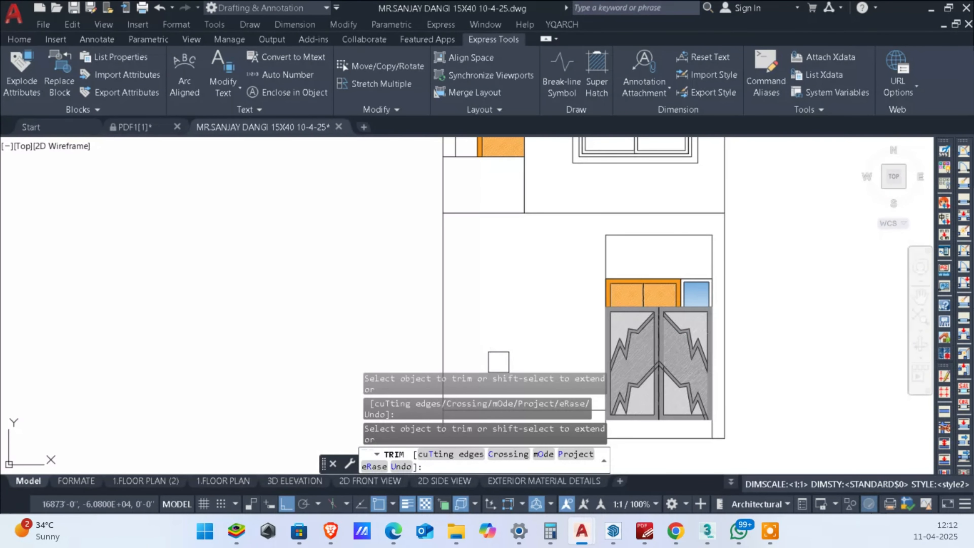
scroll(767, 299, "down", 3)
key("Escape")
key("Escape")
scroll(702, 265, "up", 3)
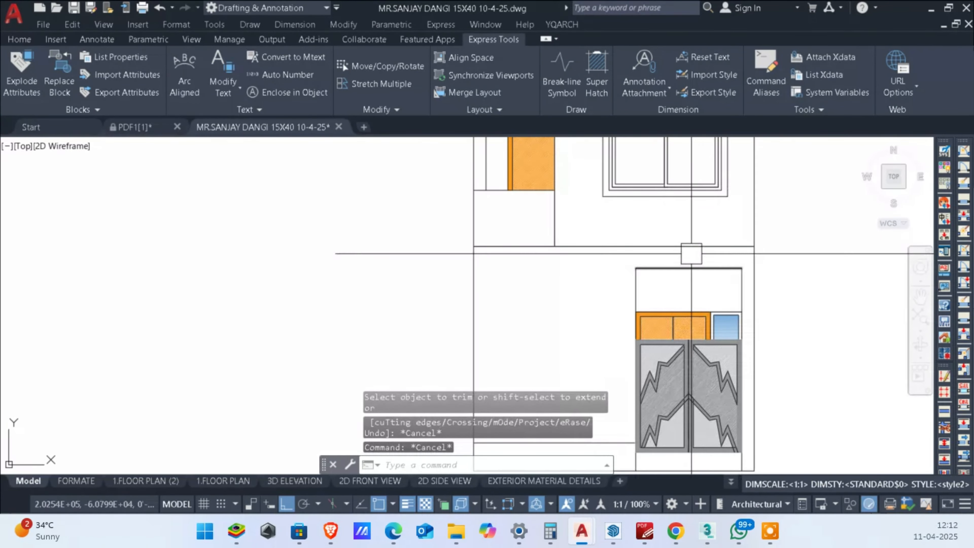
type("l")
key("Return")
left_click(754, 245)
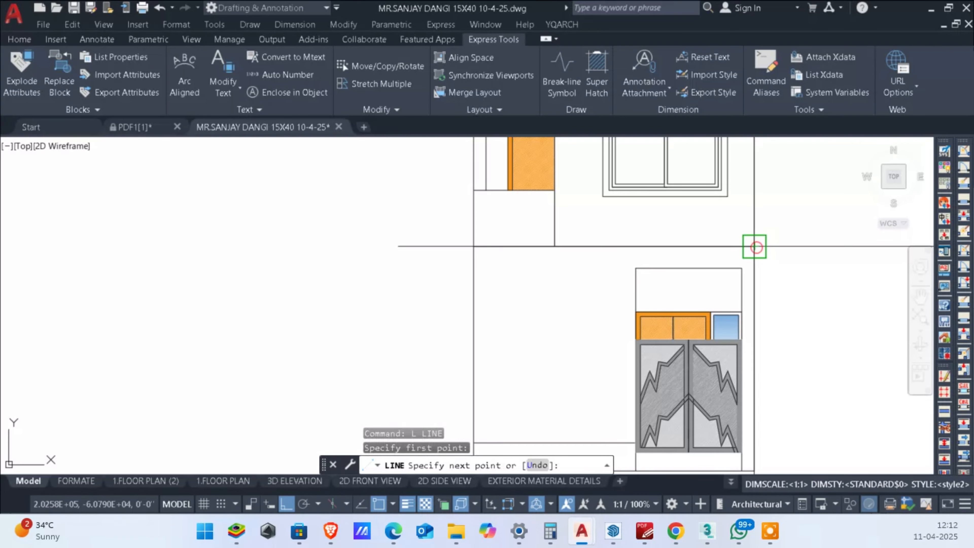
middle_click_drag(809, 255, 770, 265)
key("Escape")
Step: Add a quick leader from the right end of the first-floor level line with the two-line text FF and +12'
type("le")
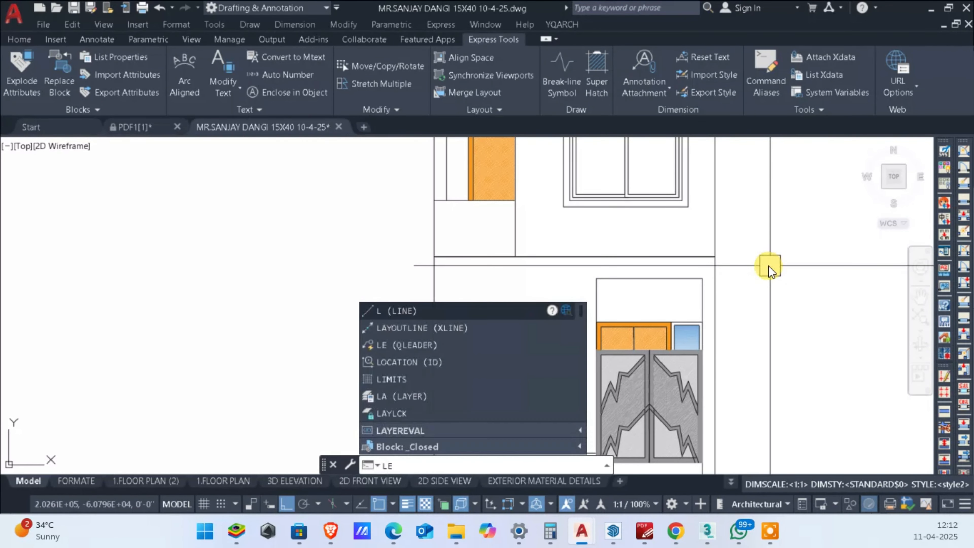
key("Return")
scroll(713, 255, "up", 2)
left_click(714, 253)
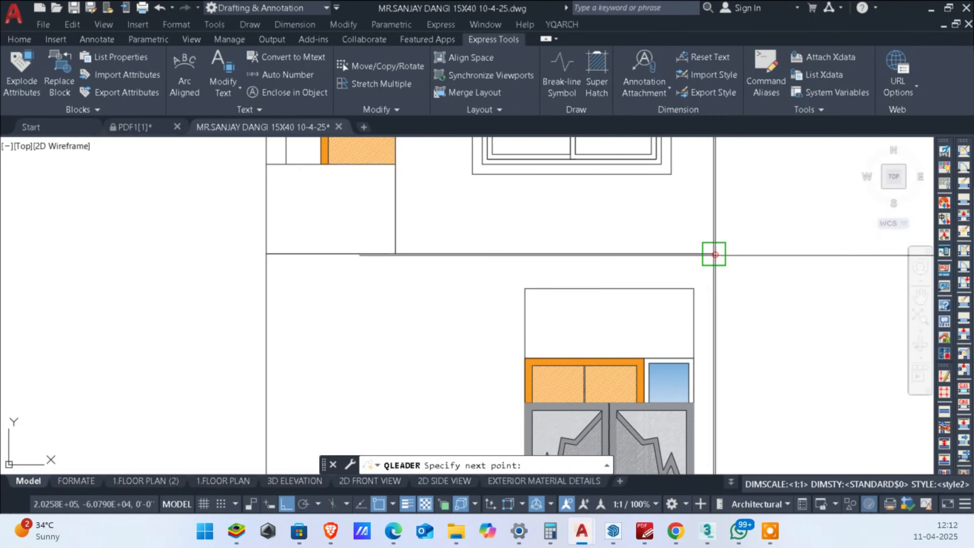
left_click(781, 253)
key("Return")
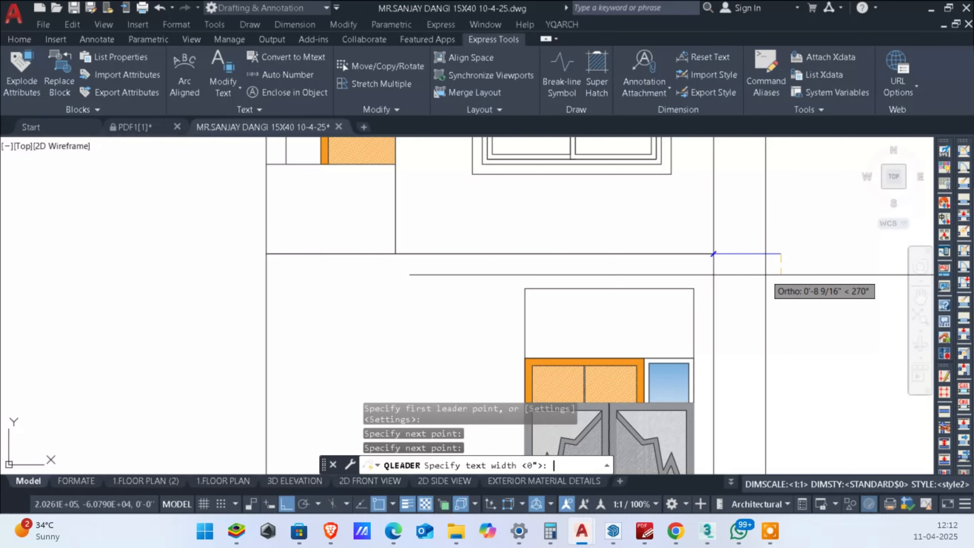
key("Return")
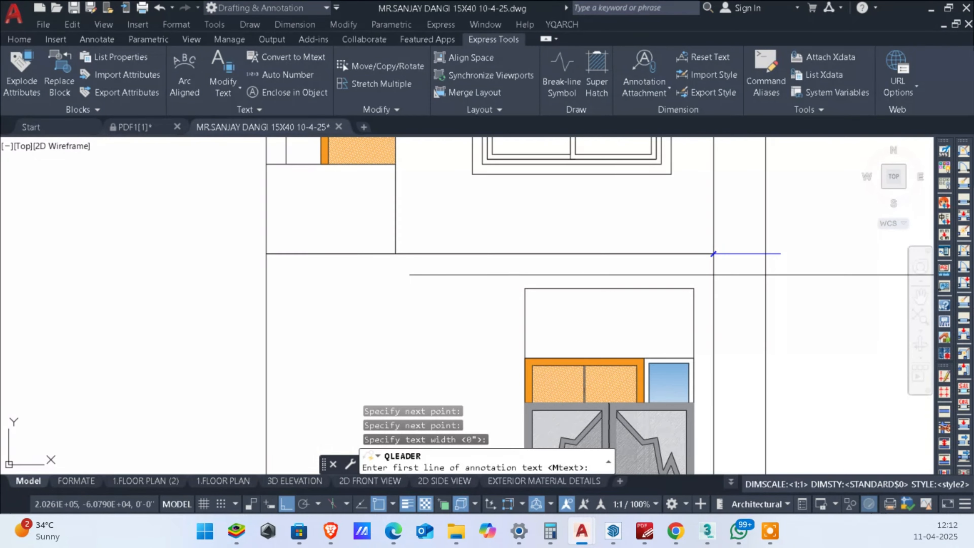
type("FF")
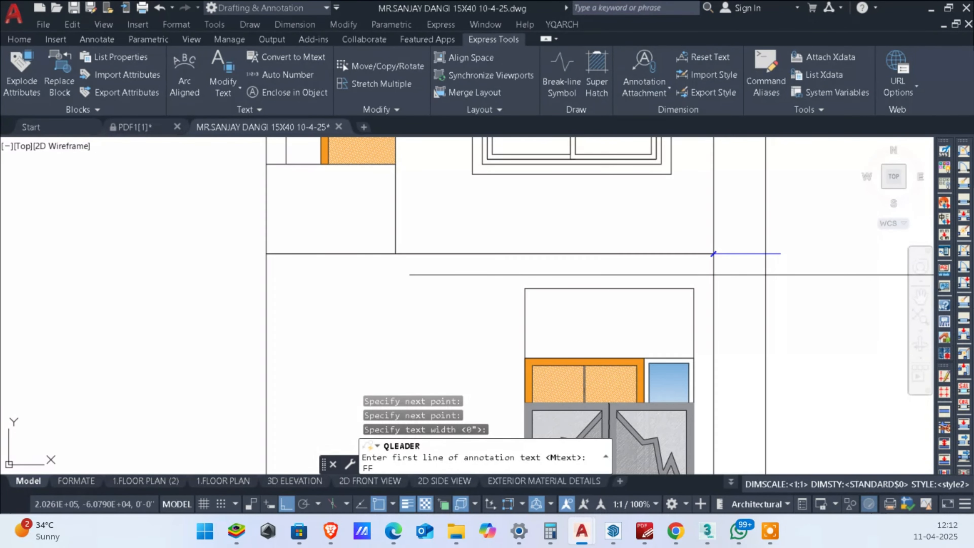
key("Return")
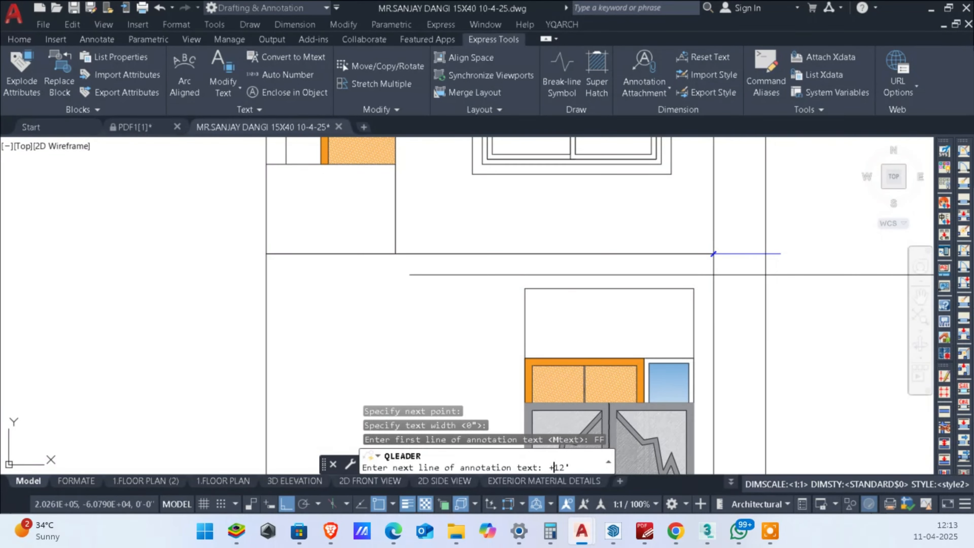
key("Return")
key("Return")
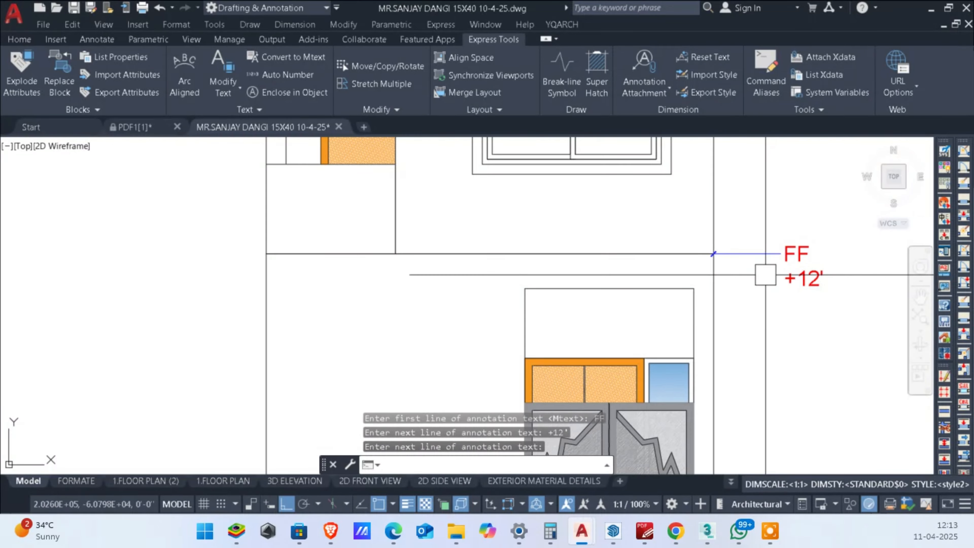
Step: Rewrite the first-floor level leader's text as a single line reading FF (+12')
scroll(822, 279, "up", 2)
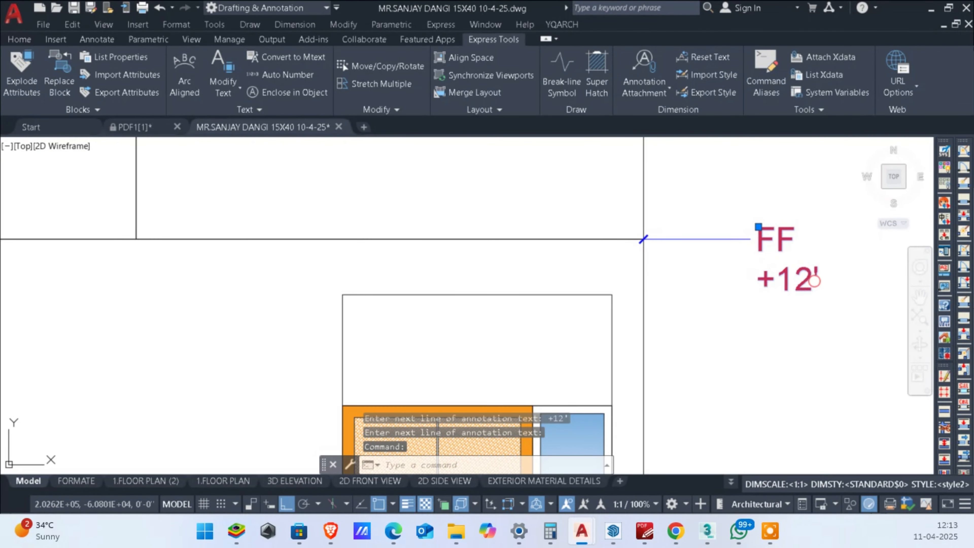
double_click(792, 278)
left_click(759, 272)
key("BackSpace")
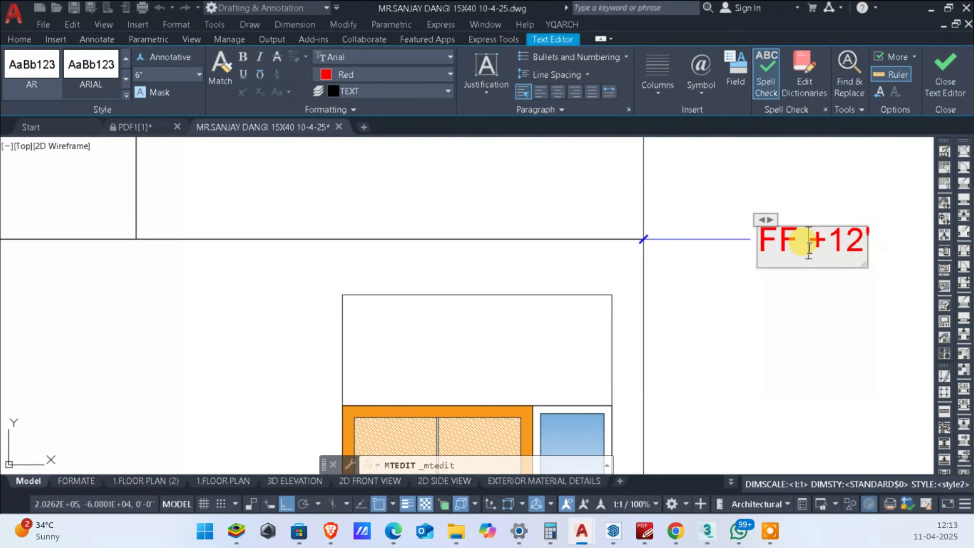
type("(")
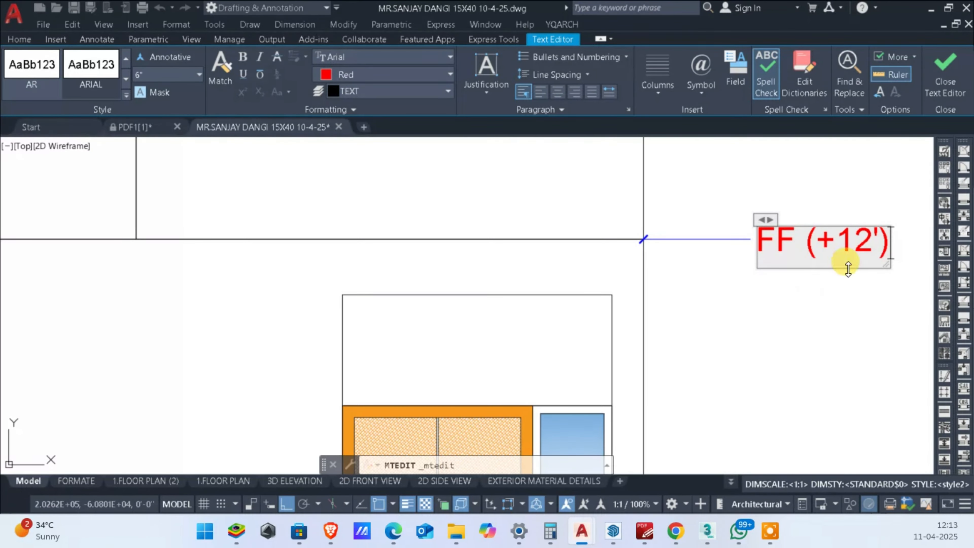
Step: Colour the +12' inside the brackets of the FF label blue and finish editing the text
left_click_drag(878, 241, 829, 245)
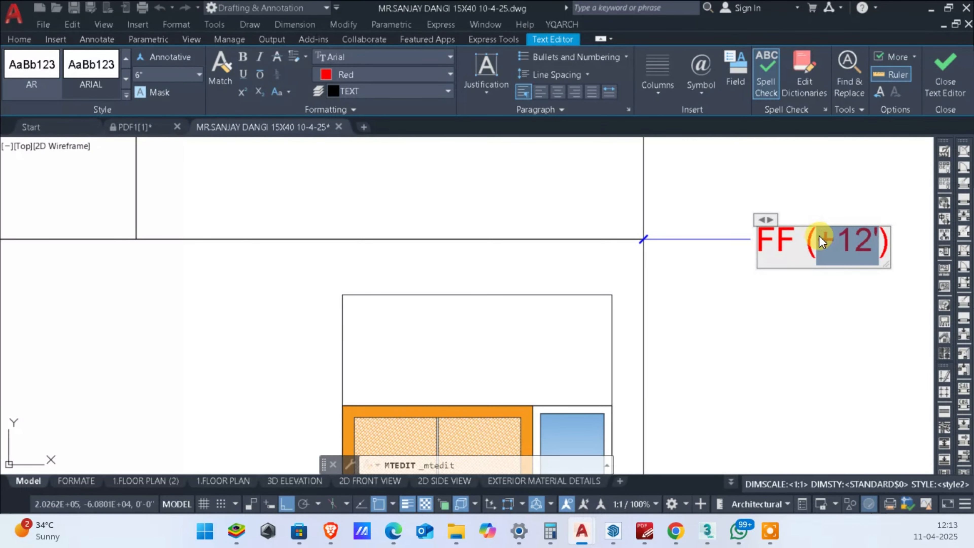
left_click(382, 77)
left_click(383, 219)
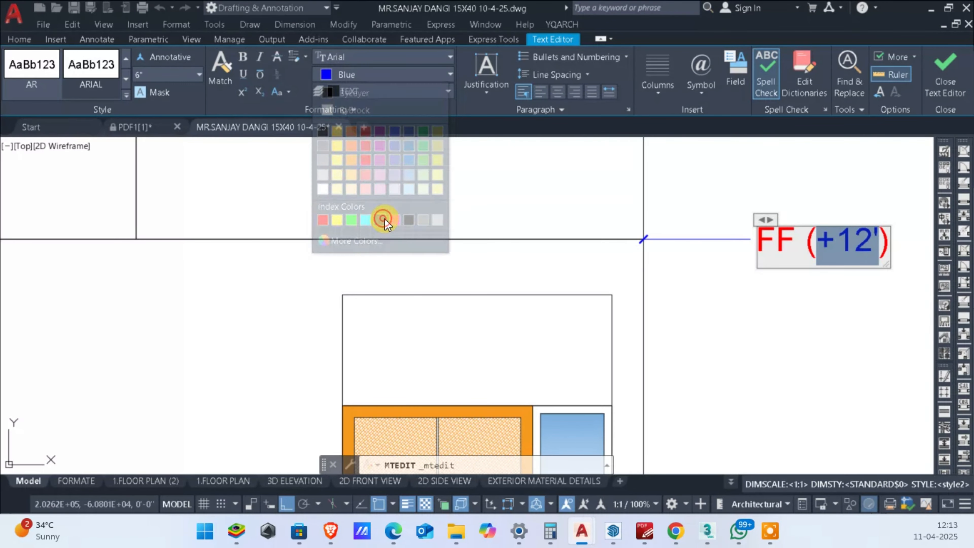
left_click(728, 394)
scroll(755, 347, "down", 4)
scroll(823, 331, "up", 2)
middle_click_drag(823, 330, 827, 281)
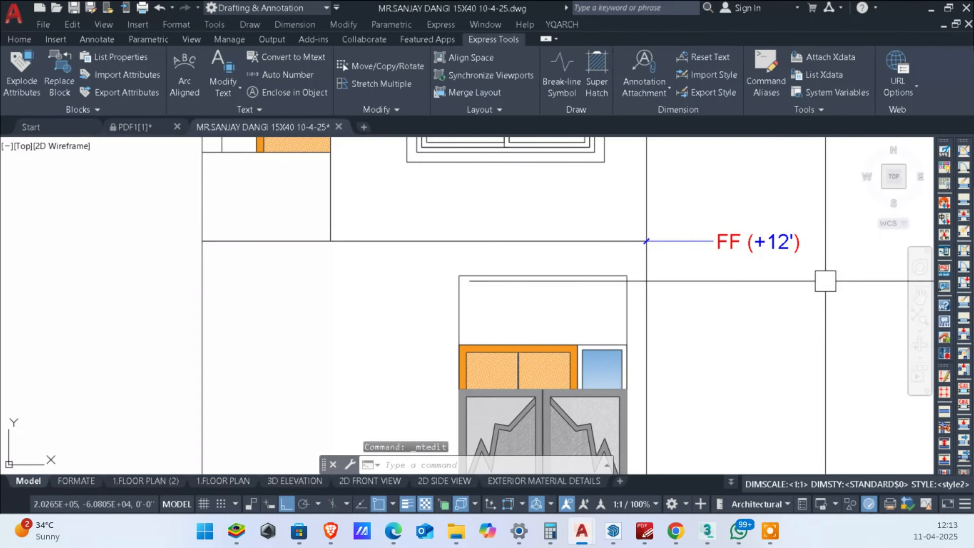
Step: Change the FF leader's arrowhead to Closed filled with an arrow size of 6
scroll(823, 280, "down", 4)
scroll(740, 263, "up", 4)
double_click(792, 272)
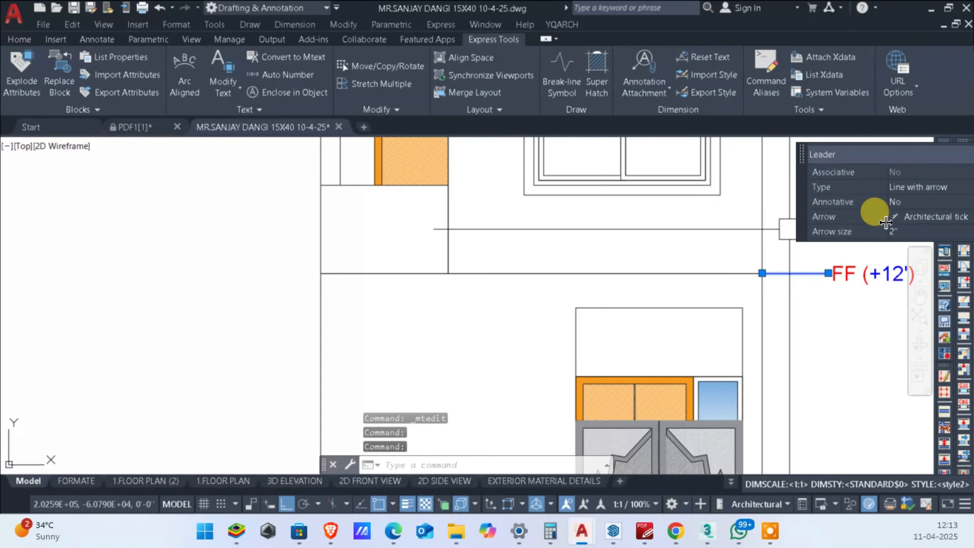
left_click(900, 219)
scroll(900, 219, "up", 4)
left_click(907, 231)
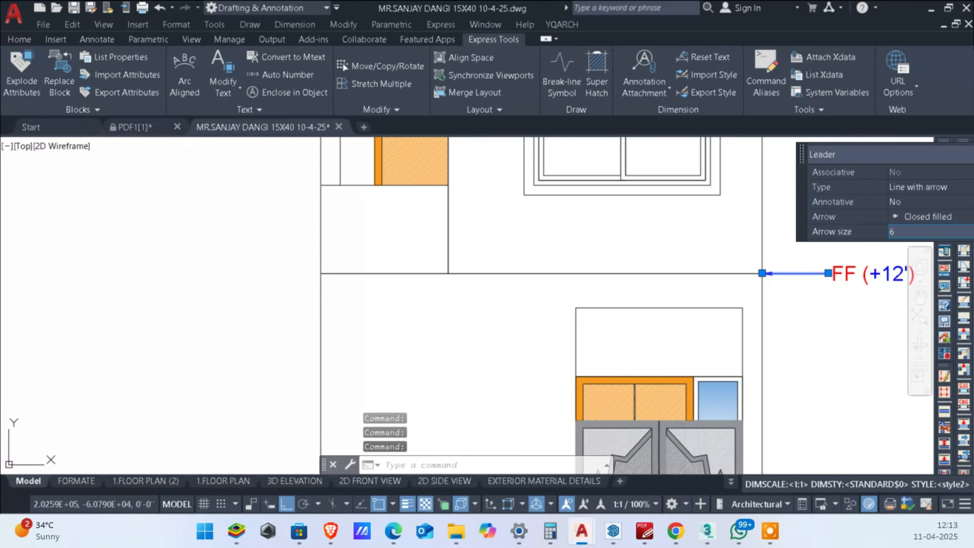
key("Escape")
key("Escape")
key("Escape")
scroll(808, 348, "down", 3)
scroll(771, 350, "up", 3)
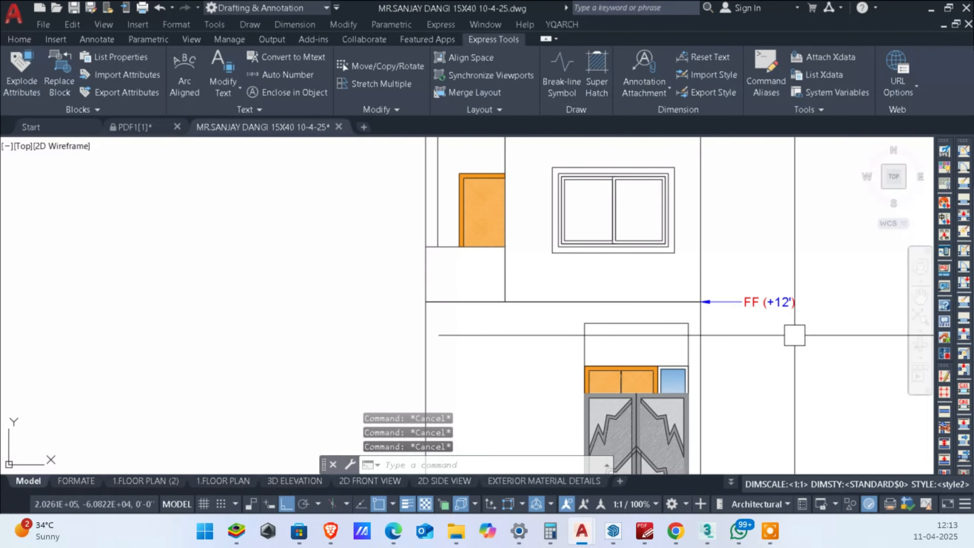
Step: Copy the FF level leader and its label from the first-floor line to the right end of the roof slab's top line
left_click(797, 335)
left_click(734, 257)
type("co")
key("Return")
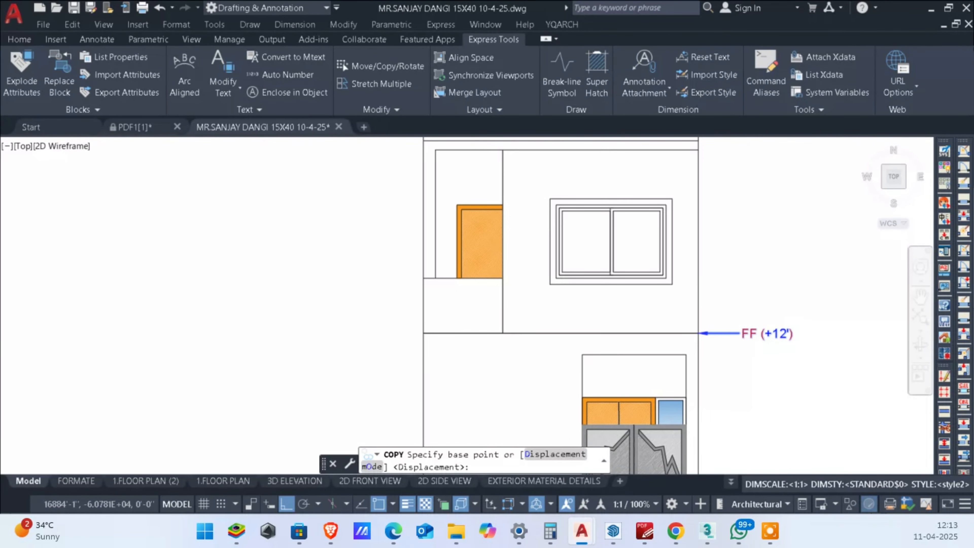
scroll(684, 342, "up", 4)
left_click(683, 342)
scroll(682, 340, "down", 4)
scroll(718, 192, "up", 2)
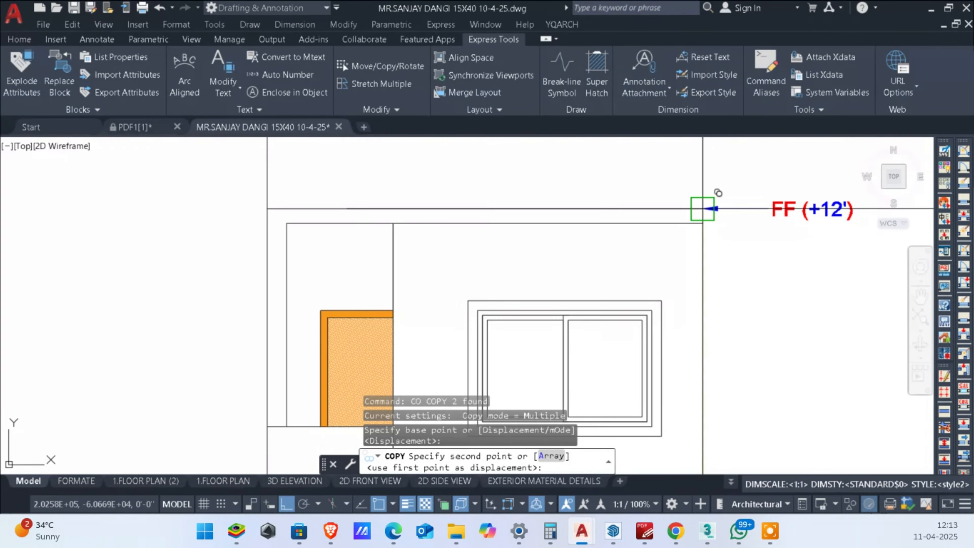
left_click(702, 209)
middle_click_drag(697, 241, 707, 292)
key("Escape")
Step: Change the floor abbreviation in the copied label at the roof slab from FF to SF
double_click(792, 259)
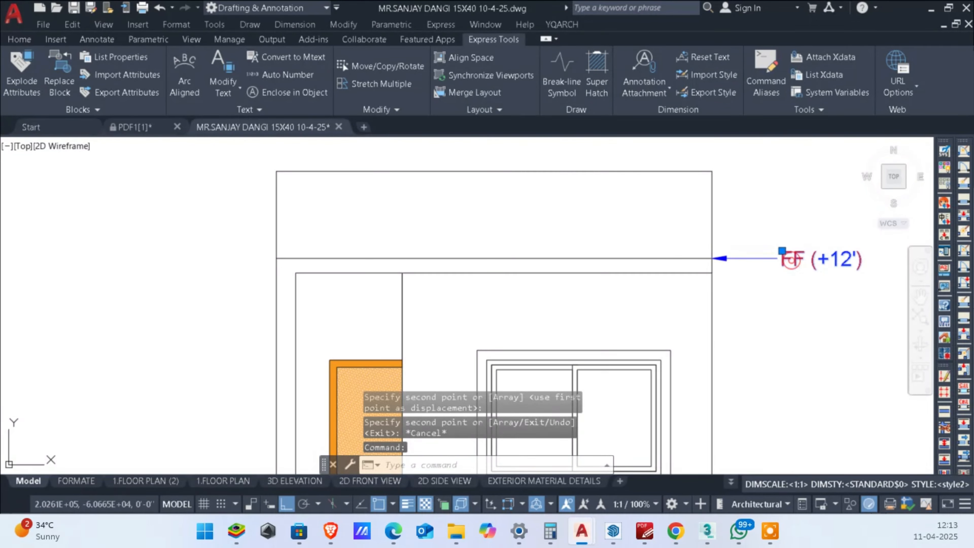
scroll(793, 261, "up", 4)
type("S")
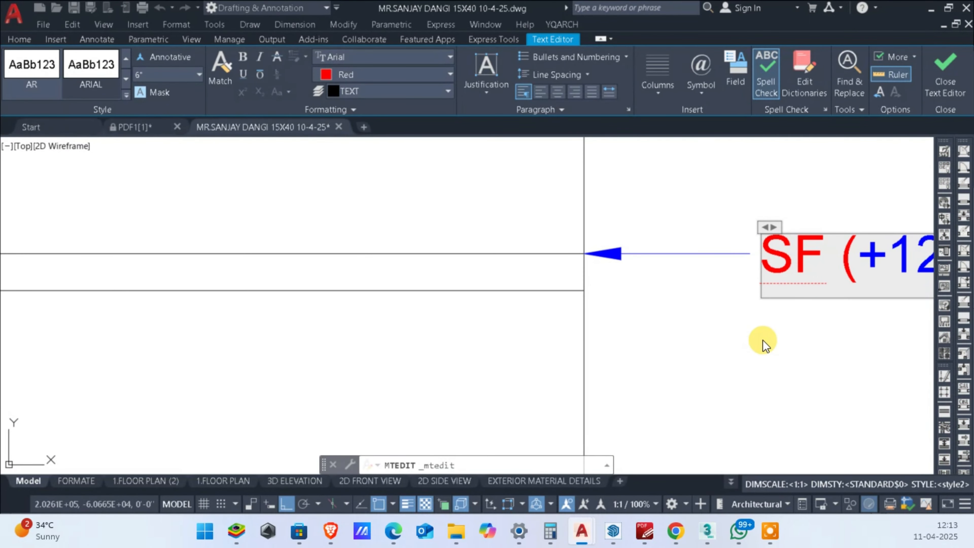
left_click(760, 338)
scroll(760, 407, "down", 5)
scroll(754, 283, "up", 3)
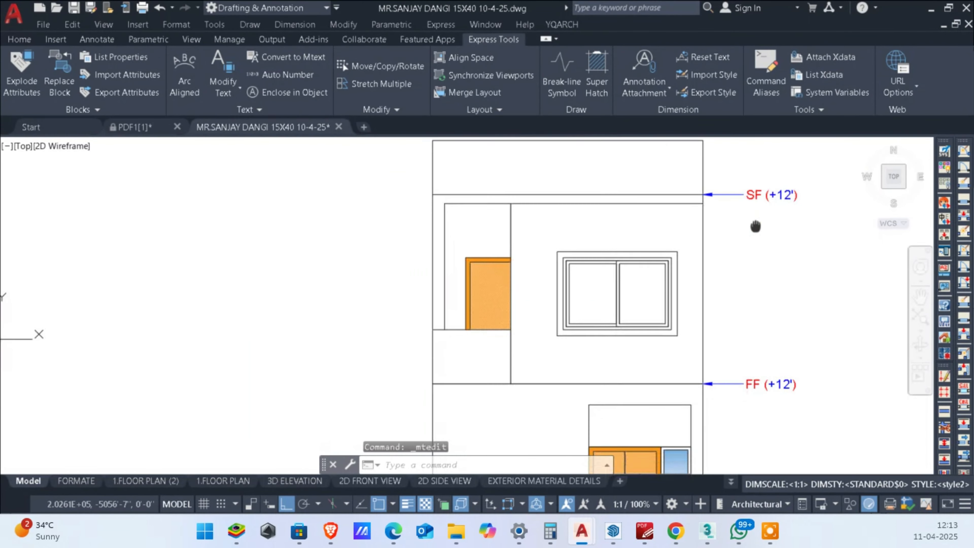
Step: Copy the FF level leader and its label down to the outer wall at plinth level beside the gate
scroll(750, 301, "down", 1)
scroll(750, 301, "up", 2)
scroll(752, 329, "down", 2)
left_click(777, 367)
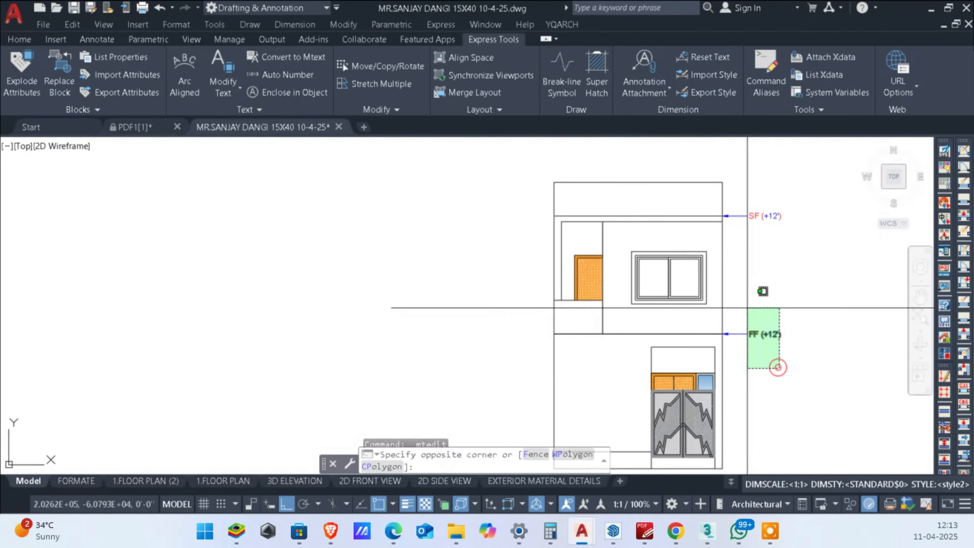
left_click(733, 301)
type("co")
key("Return")
scroll(697, 208, "up", 2)
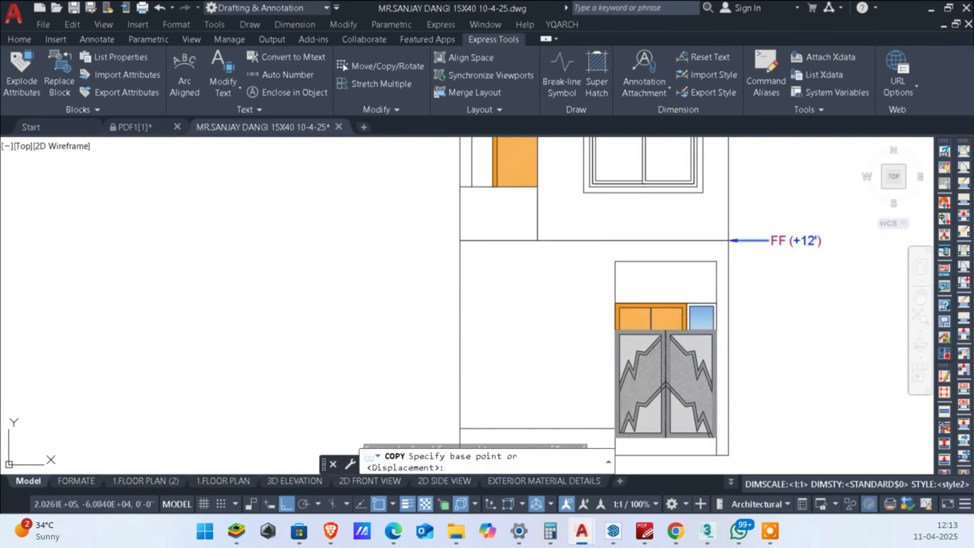
left_click(734, 204)
scroll(766, 315, "up", 3)
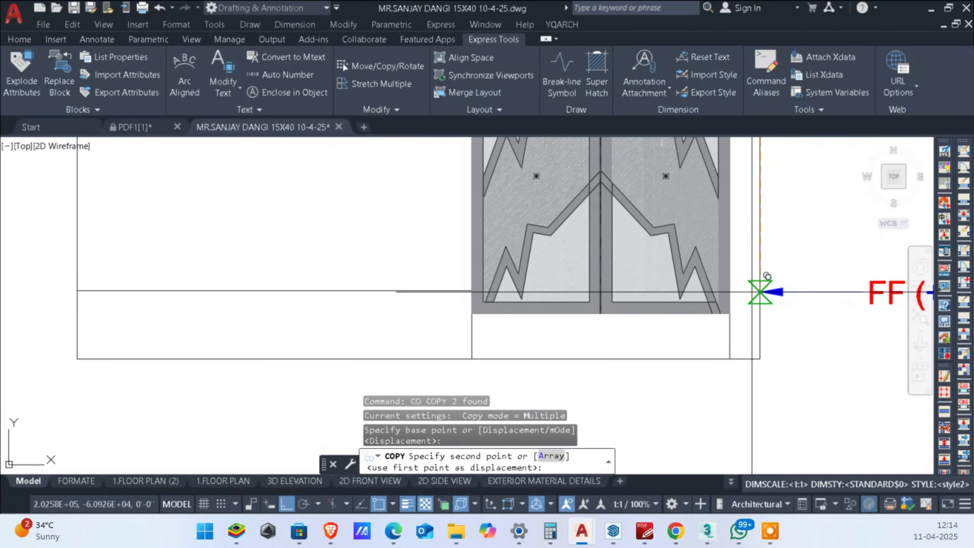
left_click(760, 291)
key("Escape")
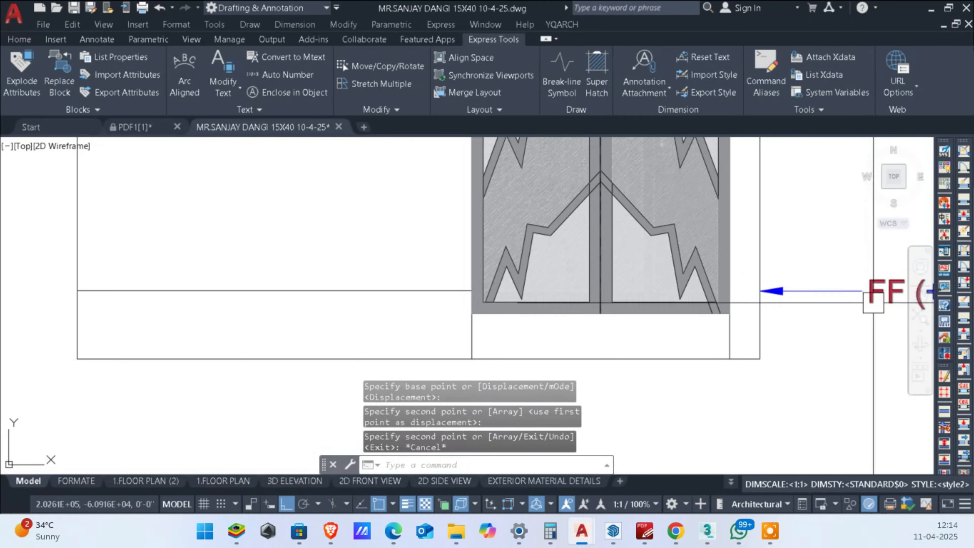
Step: Edit the copied label at the plinth level to read PL (+1'6")
middle_click_drag(874, 302, 783, 293)
scroll(763, 300, "down", 3)
scroll(871, 290, "up", 3)
scroll(680, 279, "up", 2)
double_click(679, 293)
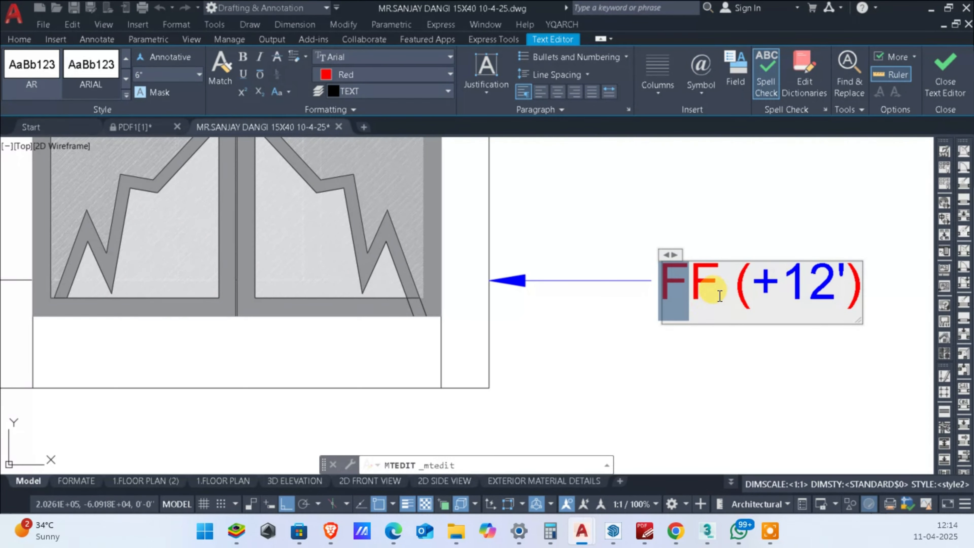
type("PL")
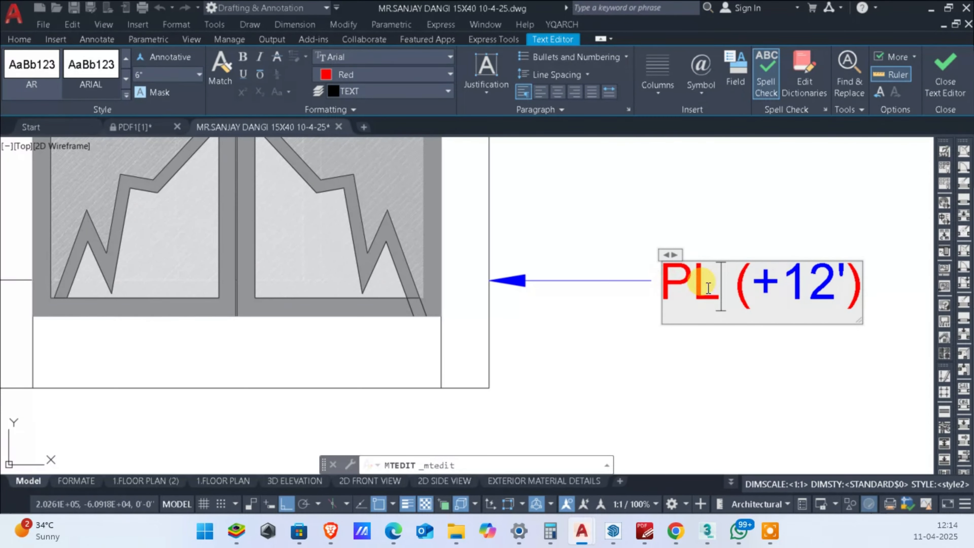
left_click_drag(785, 288, 829, 286)
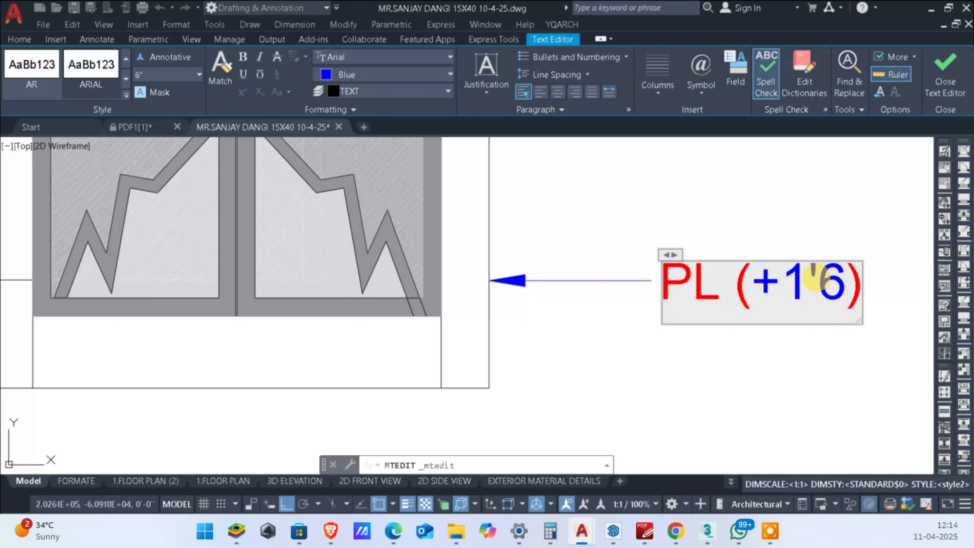
scroll(746, 354, "down", 2)
left_click(755, 363)
scroll(752, 359, "down", 4)
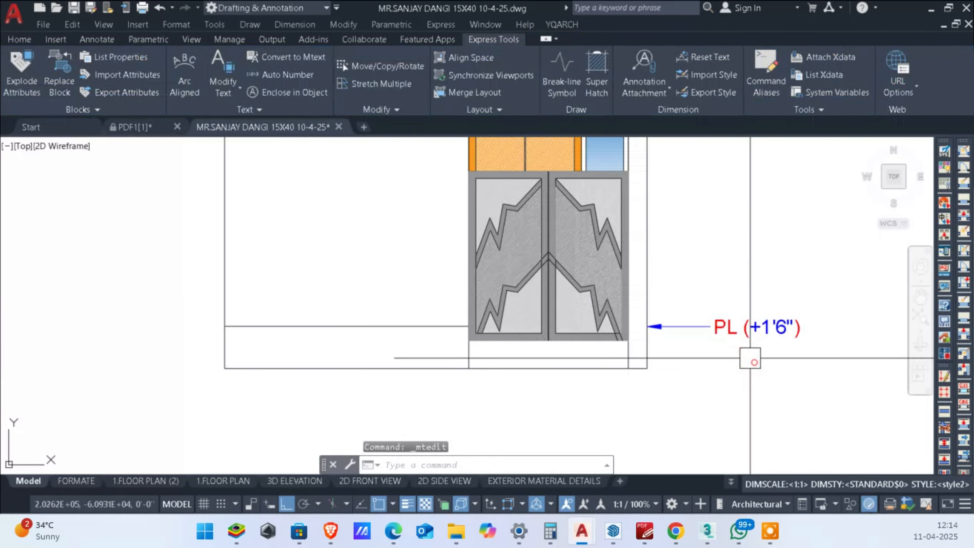
middle_click_drag(749, 200, 757, 278)
scroll(776, 206, "down", 4)
scroll(776, 203, "up", 3)
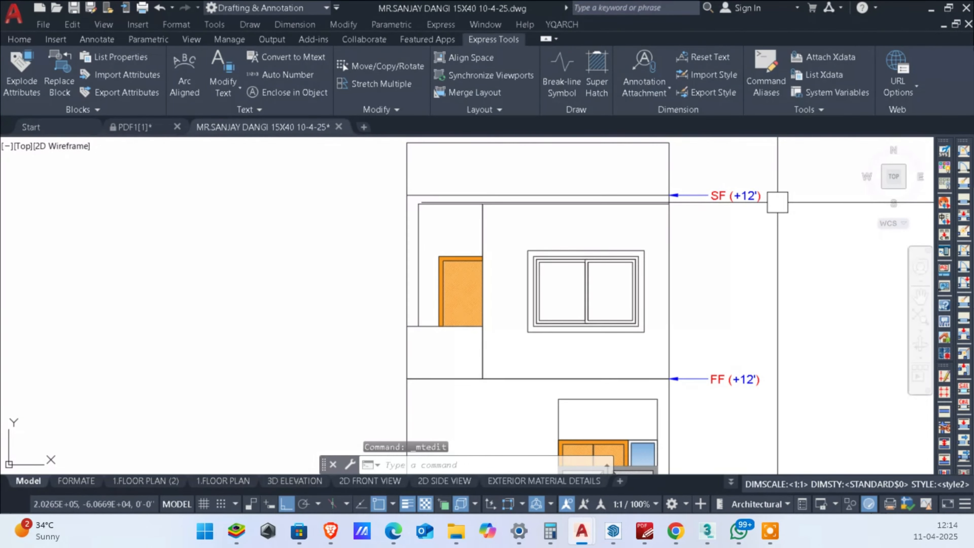
scroll(776, 207, "down", 3)
scroll(771, 292, "up", 2)
middle_click_drag(764, 227, 771, 282)
left_click(780, 262)
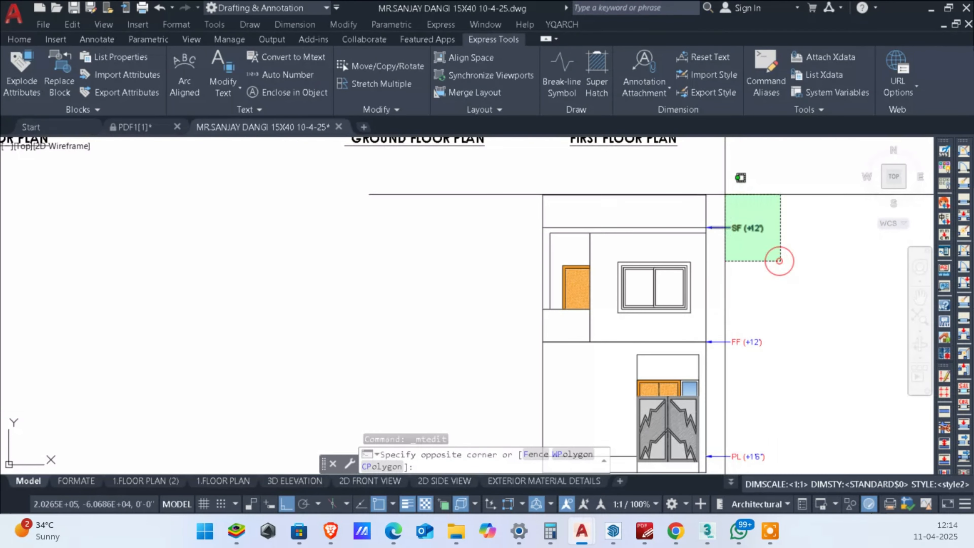
left_click(725, 194)
key("Escape")
Step: Set the level value in the SF label to +22'6"
scroll(738, 292, "up", 2)
scroll(766, 206, "up", 2)
scroll(766, 206, "down", 2)
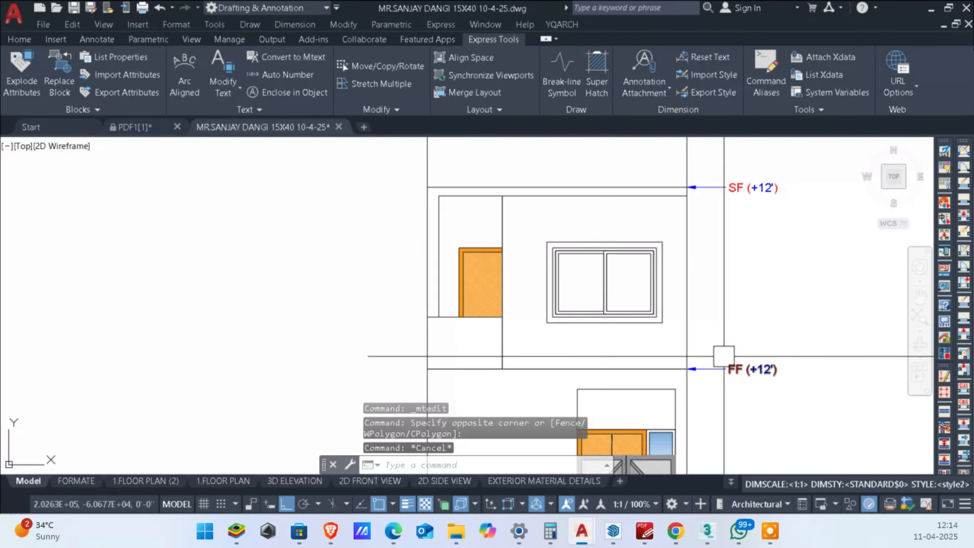
scroll(764, 219, "up", 3)
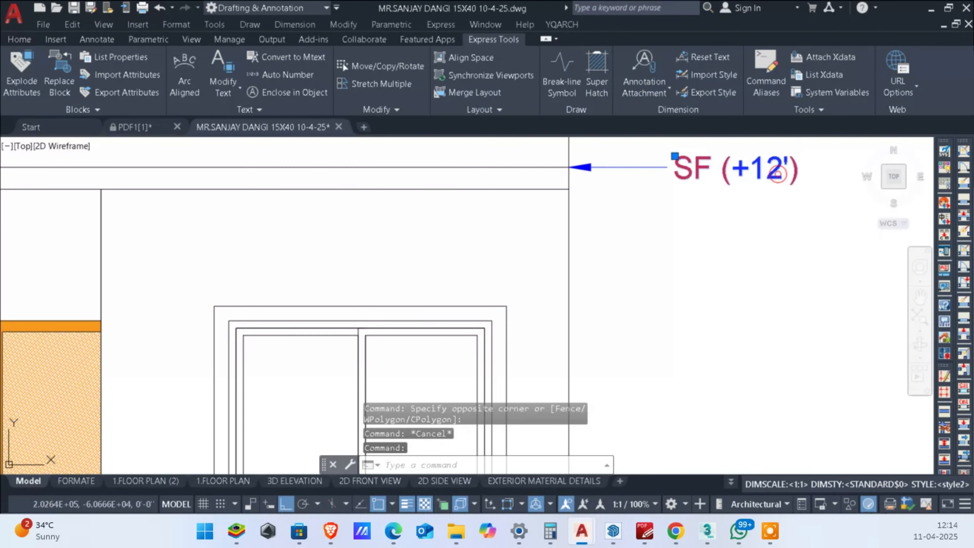
scroll(778, 173, "up", 2)
double_click(763, 188)
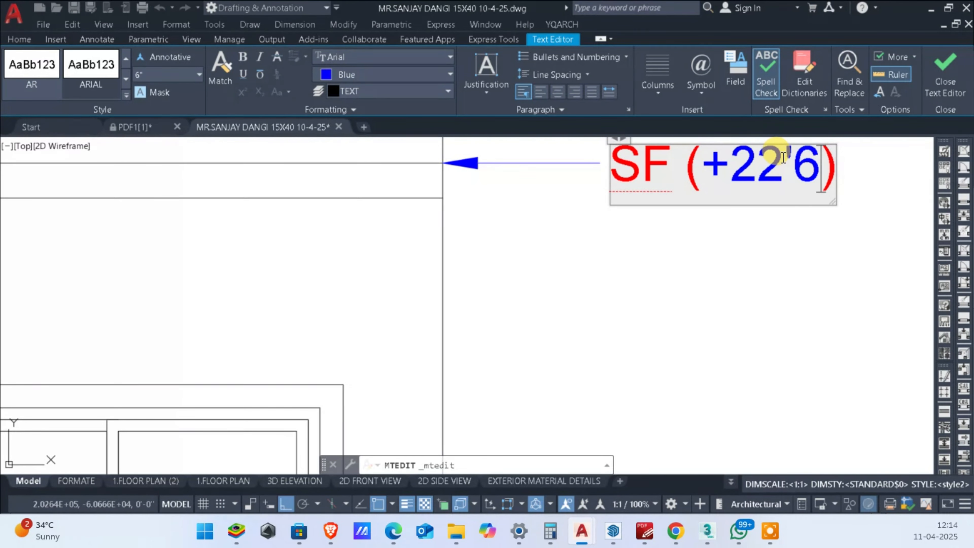
scroll(782, 157, "down", 3)
left_click(778, 239)
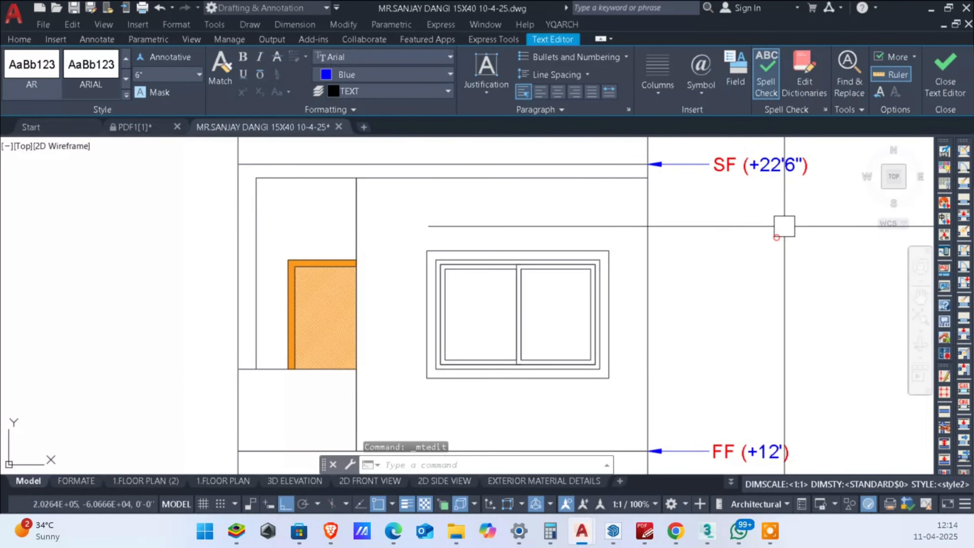
Step: Copy the SF level leader and its label up to the top right corner of the parapet
middle_click_drag(783, 228, 791, 341)
left_click(793, 341)
left_click(721, 238)
left_click(735, 302)
left_click(696, 257)
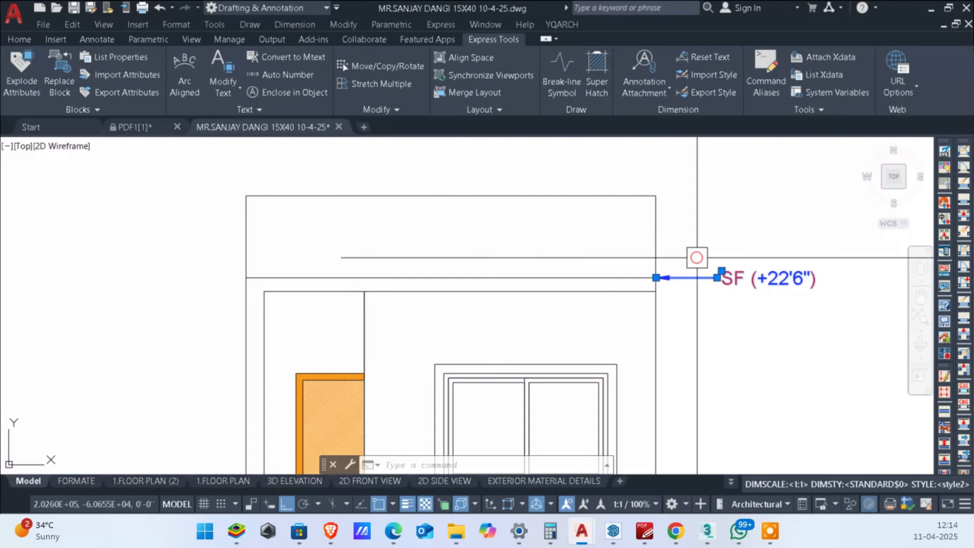
middle_click_drag(711, 281, 709, 301)
type("o")
key("Return")
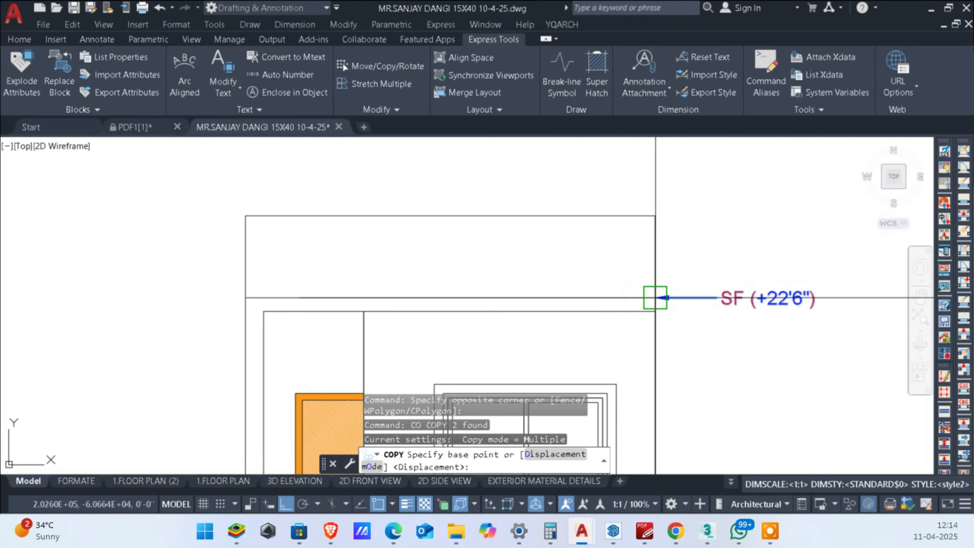
left_click(655, 297)
left_click(655, 216)
key("Return")
Step: Edit the copied label at the parapet top to read PW (+25'6")
scroll(728, 217, "up", 5)
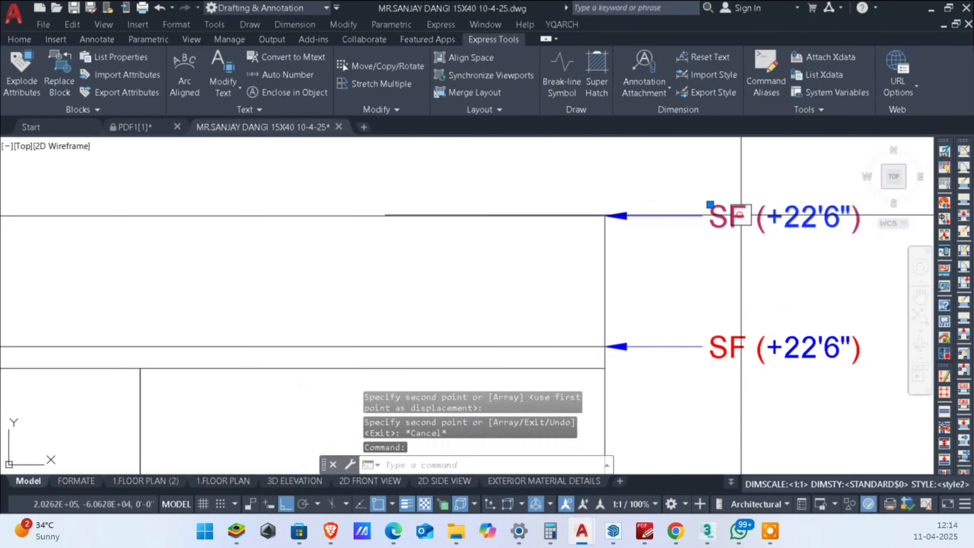
double_click(725, 219)
type("PW")
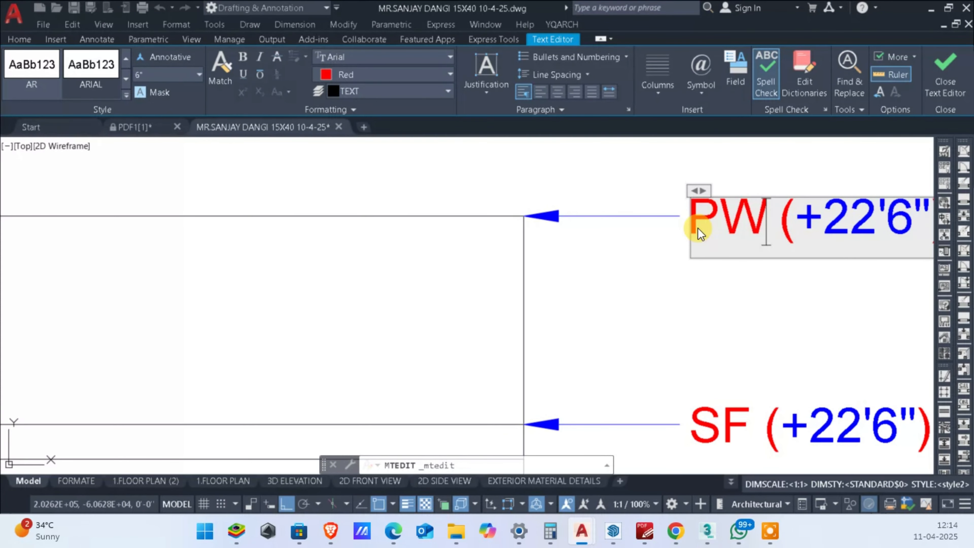
scroll(697, 232, "down", 3)
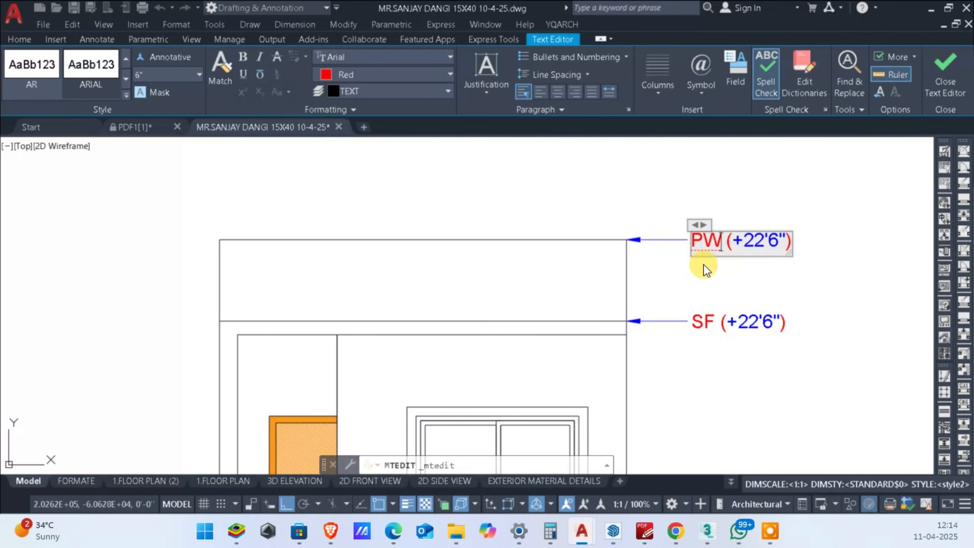
left_click(758, 252)
scroll(758, 251, "up", 2)
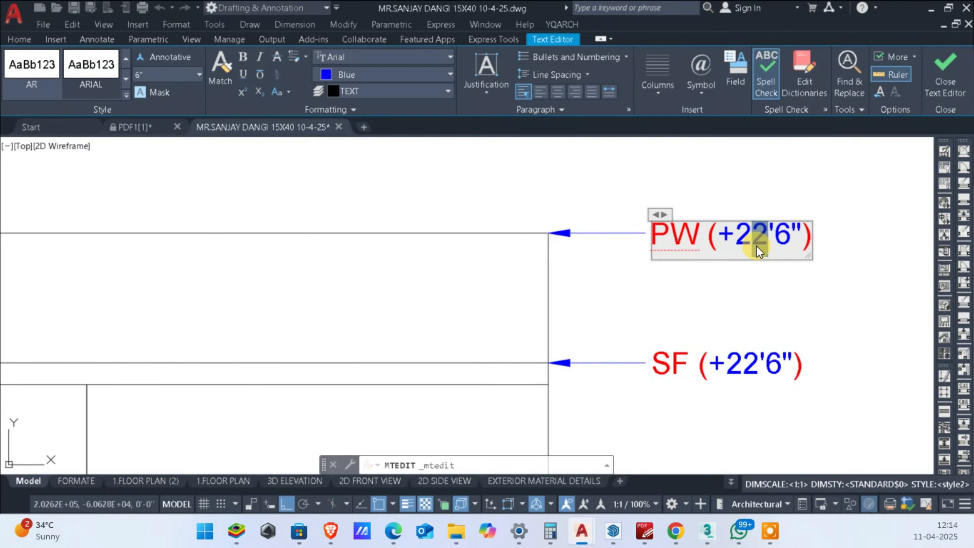
scroll(747, 276, "down", 2)
left_click(750, 291)
scroll(760, 322, "up", 1)
middle_click_drag(760, 322, 776, 254)
scroll(776, 254, "down", 2)
middle_click_drag(745, 392, 732, 335)
scroll(732, 335, "down", 3)
scroll(742, 261, "up", 3)
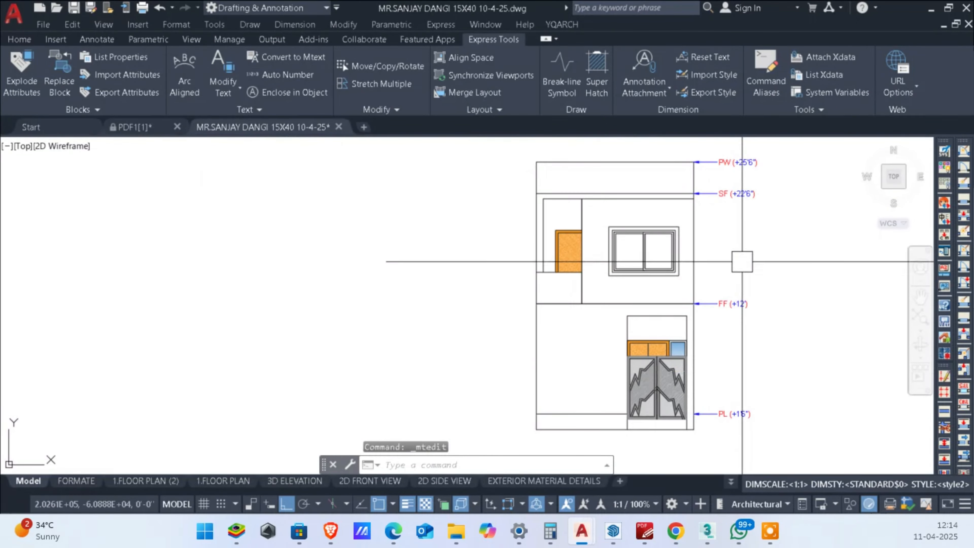
scroll(741, 264, "up", 2)
middle_click_drag(756, 274, 762, 254)
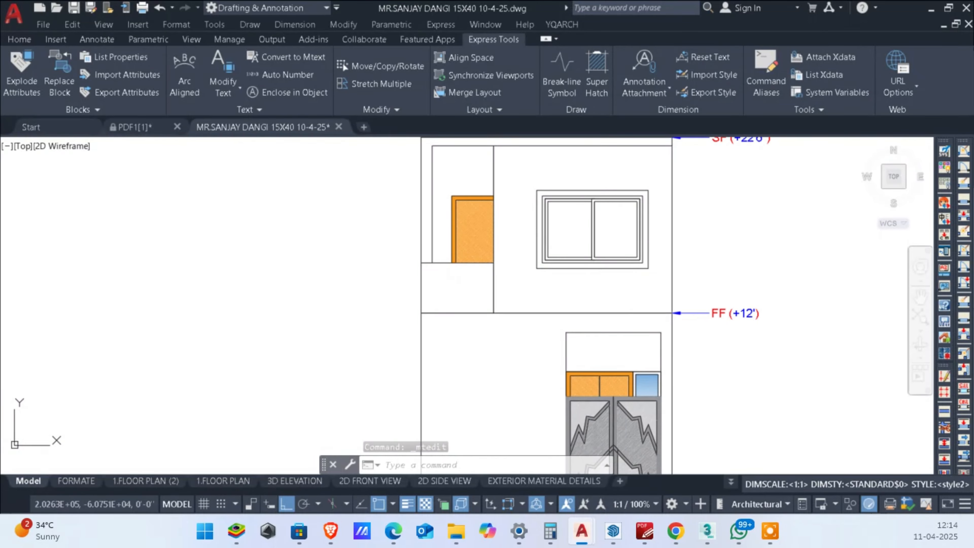
scroll(720, 332, "down", 2)
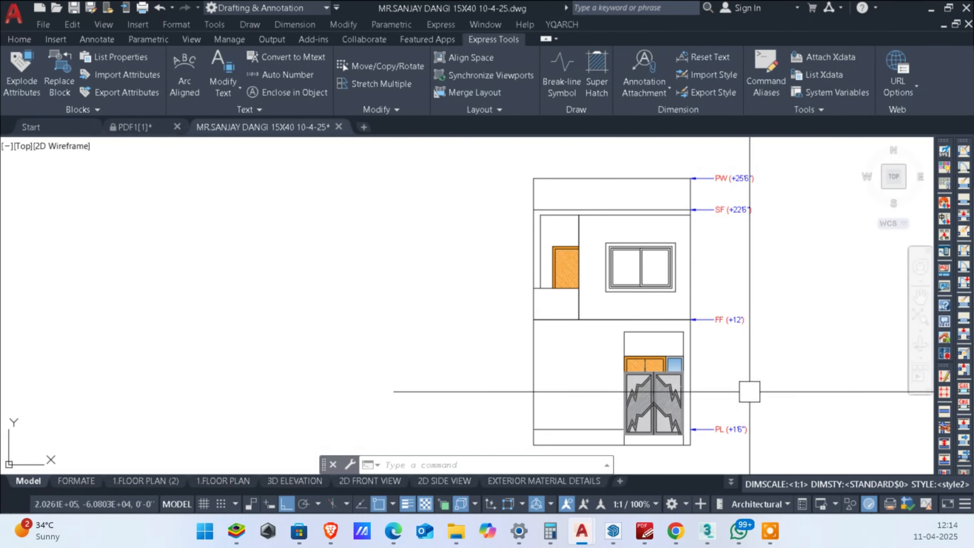
middle_click_drag(704, 288, 771, 280)
scroll(728, 317, "up", 2)
middle_click_drag(727, 317, 728, 331)
scroll(737, 330, "down", 2)
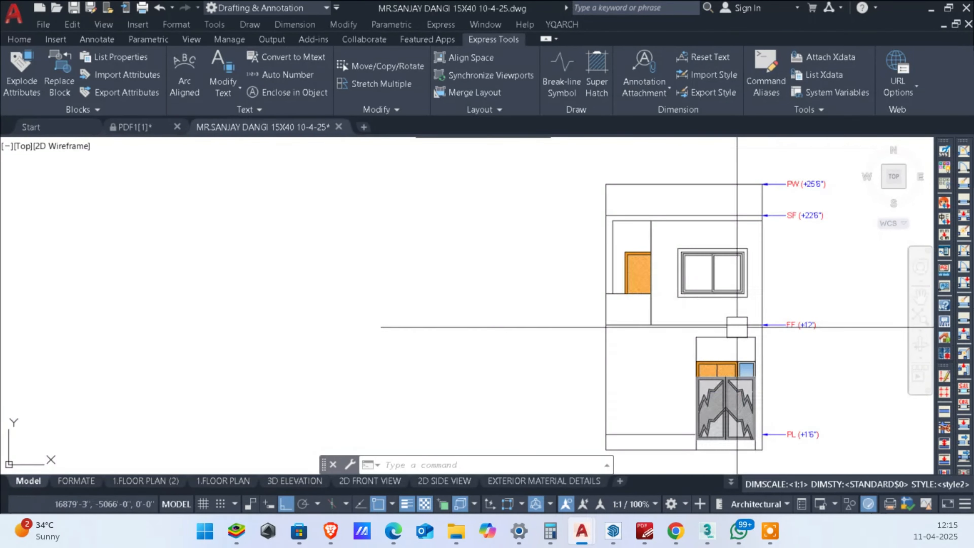
Step: Hatch the outer border band of the first-floor window with a solid fill in dark grey 99,100,102
scroll(709, 306, "up", 2)
scroll(716, 280, "down", 1)
scroll(629, 269, "up", 4)
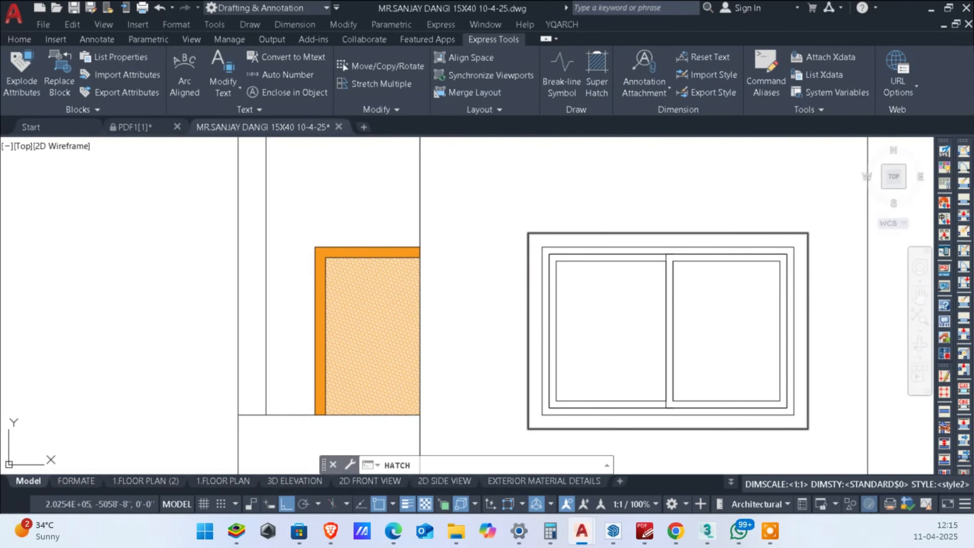
key("Return")
scroll(718, 247, "down", 2)
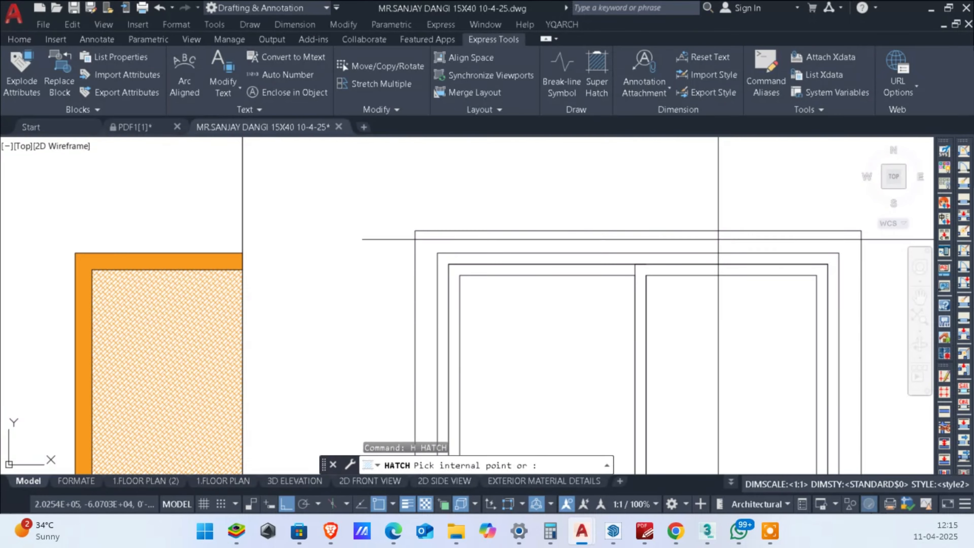
left_click(702, 241)
scroll(691, 255, "up", 2)
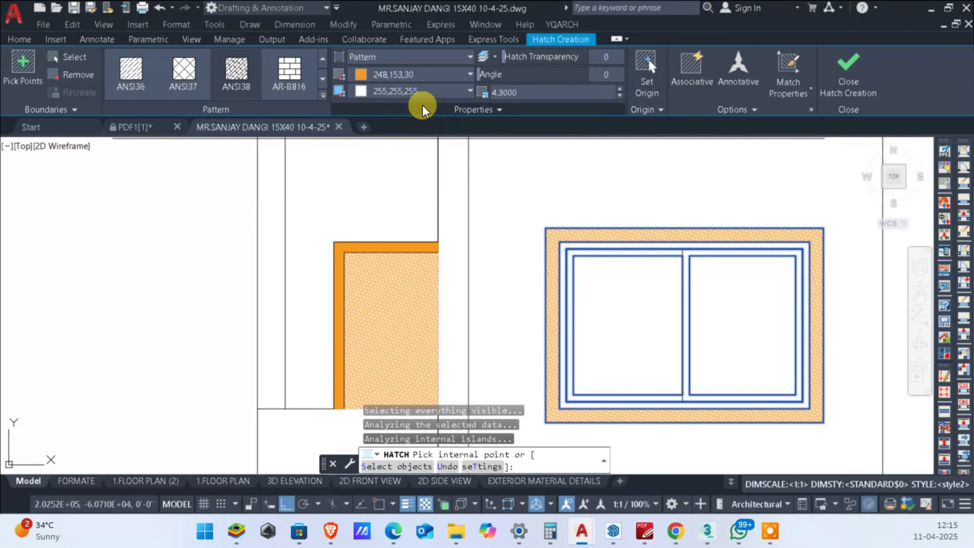
scroll(146, 76, "up", 2)
left_click(133, 72)
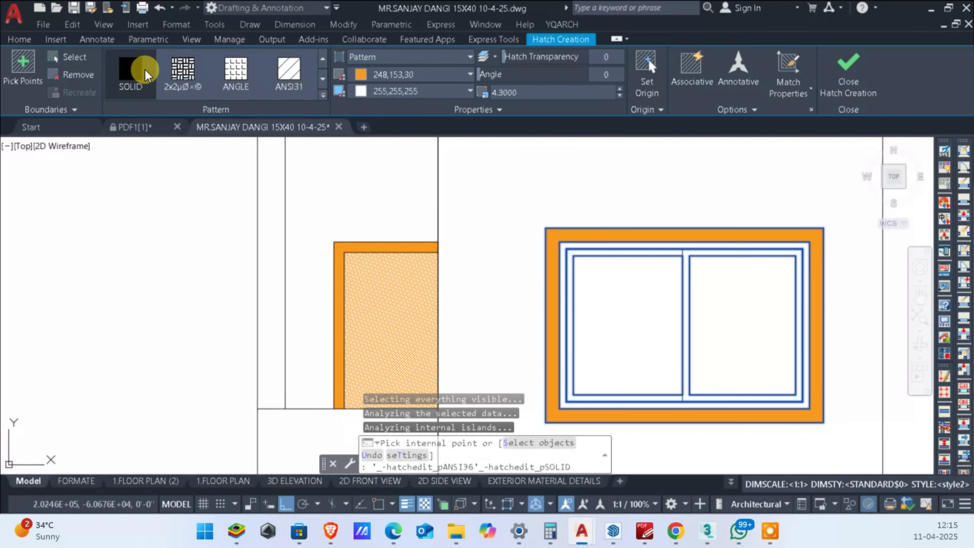
left_click(455, 74)
left_click(358, 146)
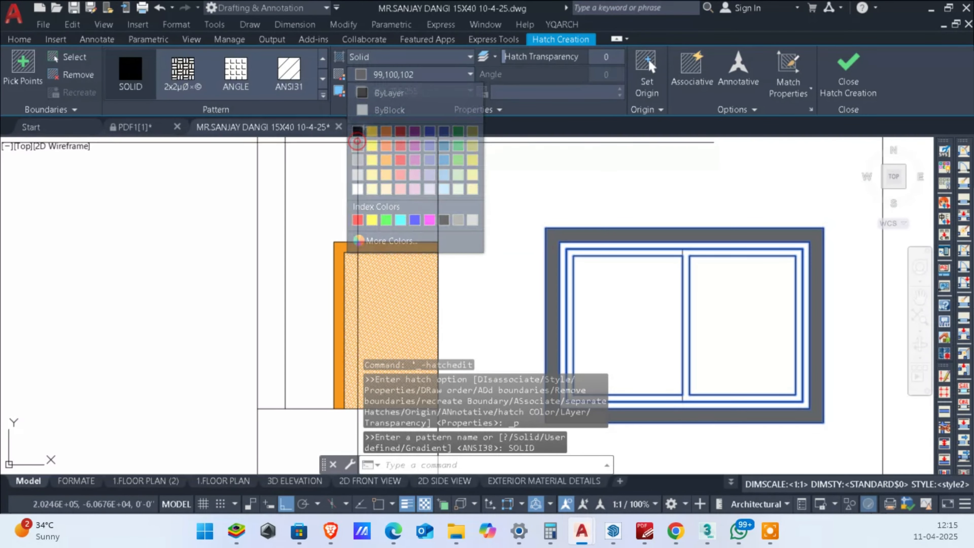
key("Escape")
key("Escape")
Step: Trim the horizontal line just below the SF level between the balcony opening and the right wall
scroll(673, 280, "down", 5)
middle_click_drag(789, 313, 822, 277)
scroll(757, 270, "up", 2)
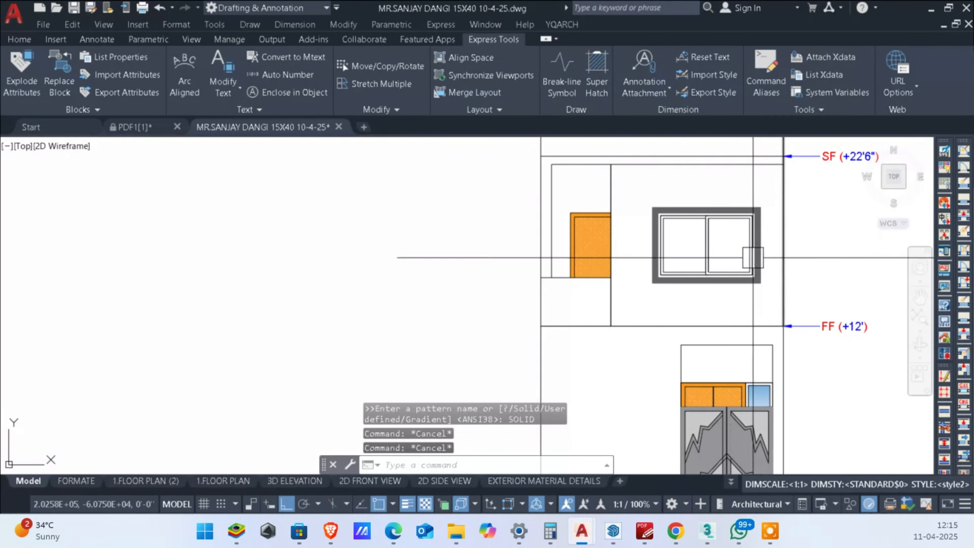
scroll(619, 293, "down", 2)
scroll(567, 216, "up", 2)
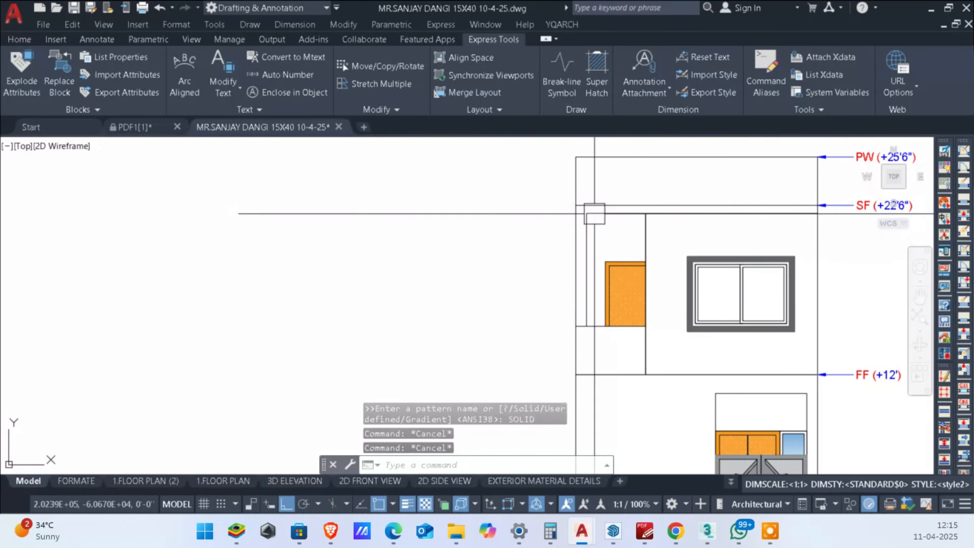
scroll(636, 217, "down", 2)
middle_click_drag(726, 217, 618, 232)
scroll(618, 232, "up", 2)
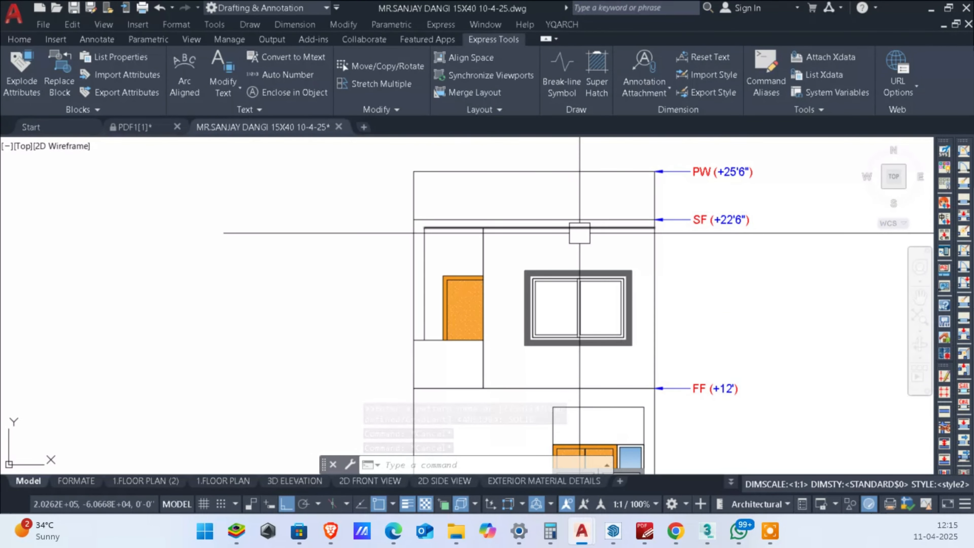
type("tr")
key("Return")
left_click(555, 233)
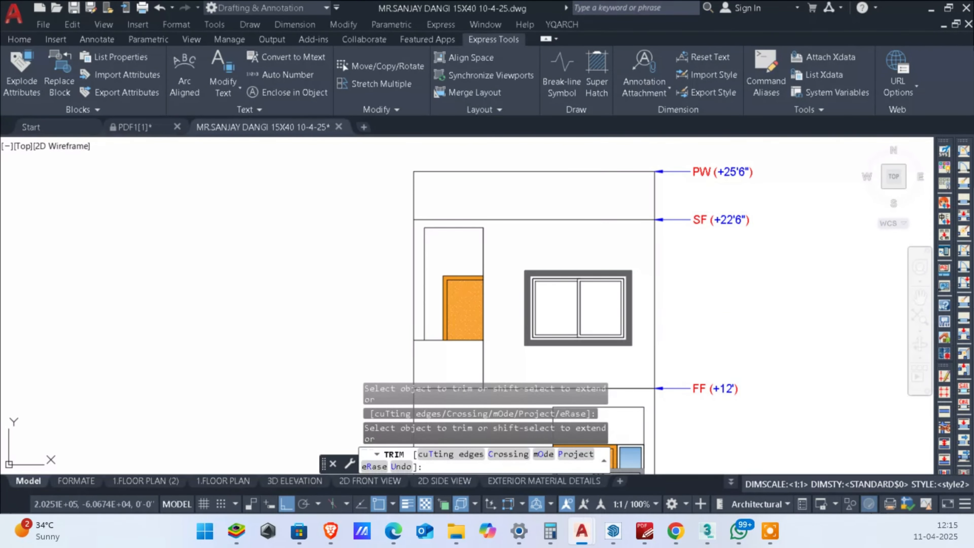
scroll(464, 239, "up", 4)
key("Escape")
key("Escape")
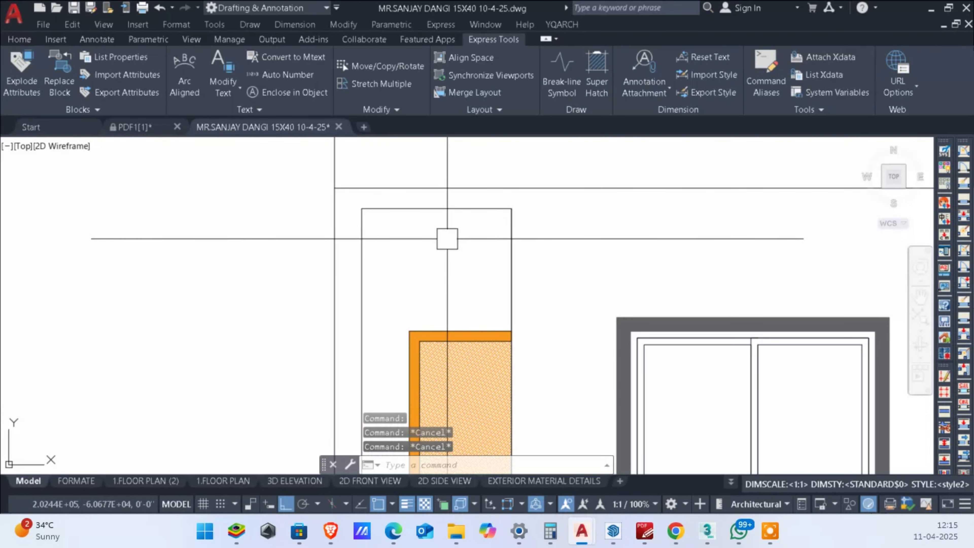
Step: Offset the top line of the balcony opening 8 inches downward
type("o")
key("Return")
type("8")
key("Return")
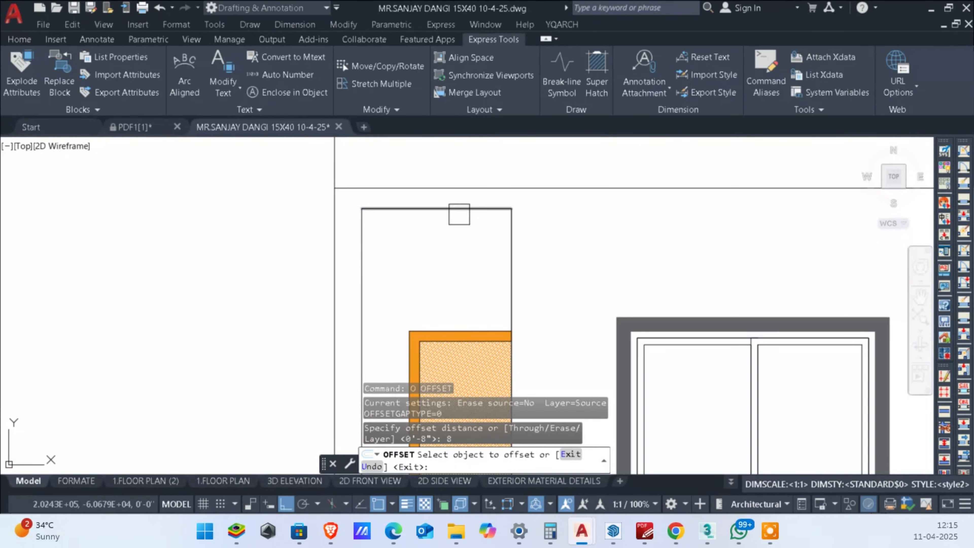
left_click(459, 214)
left_click(444, 247)
key("Escape")
key("Escape")
Step: Trim away the strip above the offset line so that line forms the balcony opening's top edge
type("tr")
key("Return")
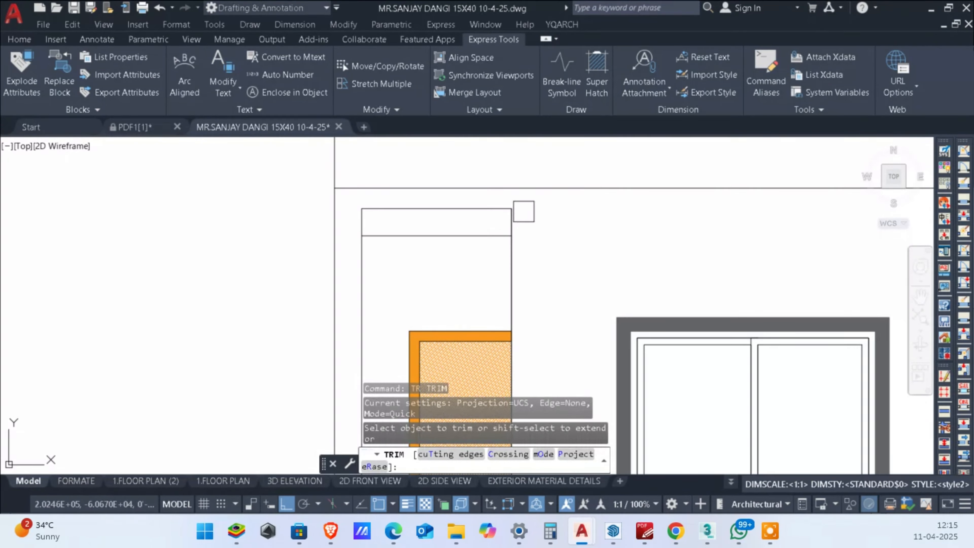
left_click(523, 215)
left_click_drag(351, 218, 350, 219)
key("Escape")
scroll(466, 212, "down", 3)
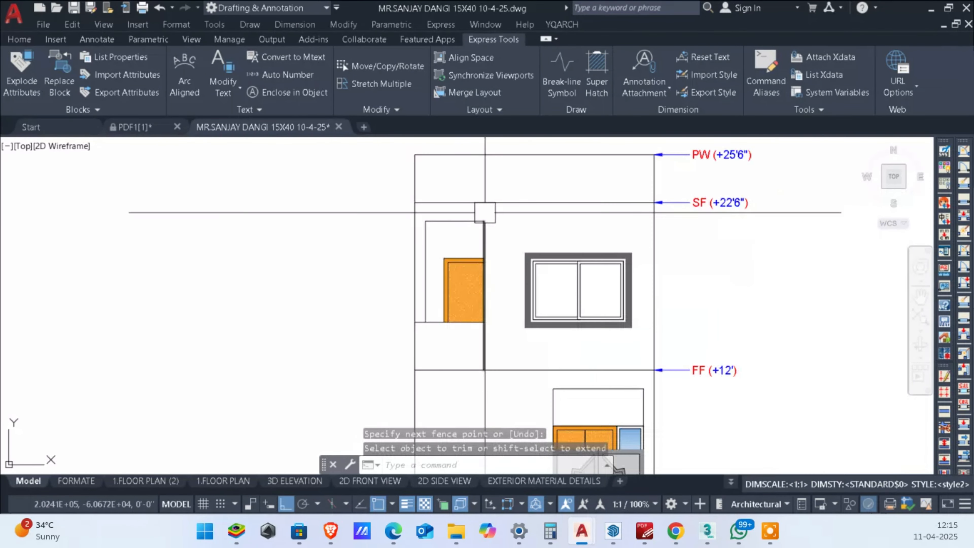
Step: Trim the vertical line between the bottom of the balcony opening and the FF level line
middle_click_drag(553, 244, 559, 259)
scroll(596, 262, "up", 1)
scroll(429, 356, "up", 2)
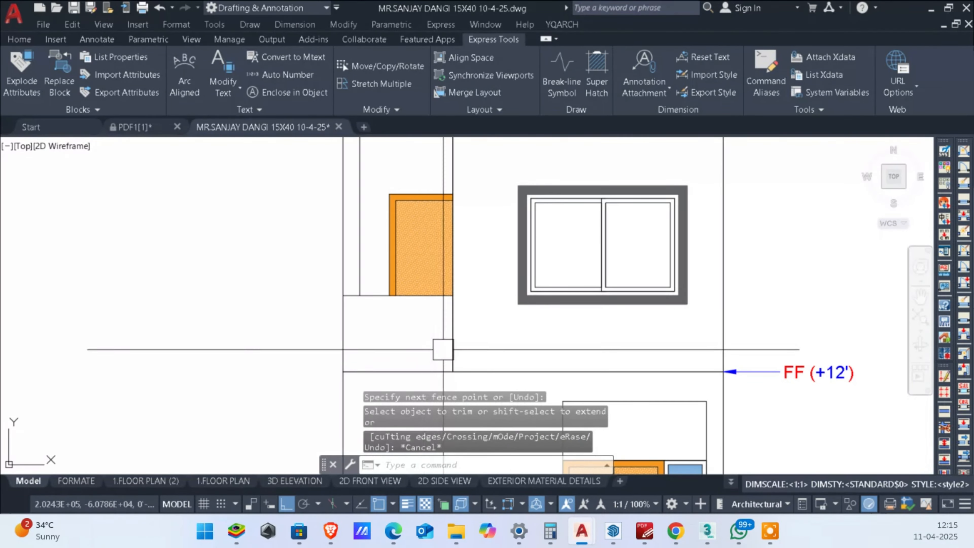
key("space")
left_click(466, 339)
left_click(443, 343)
key("Escape")
key("Escape")
scroll(498, 337, "down", 4)
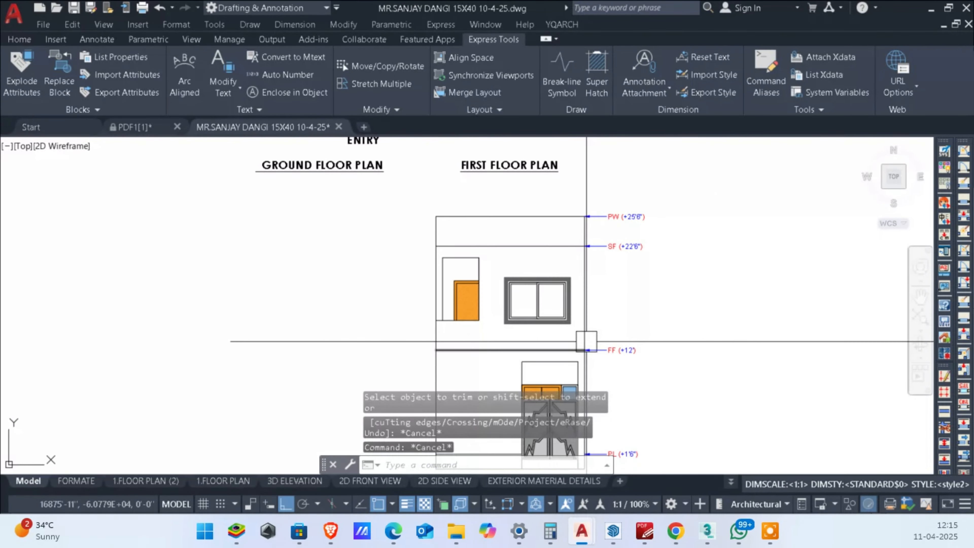
Step: Trim the short horizontal stub between the left wall and the bottom corner of the balcony opening
middle_click_drag(623, 336, 859, 316)
scroll(539, 305, "up", 8)
key("space")
left_click(621, 293)
key("Escape")
key("Escape")
scroll(617, 298, "down", 8)
scroll(750, 326, "up", 2)
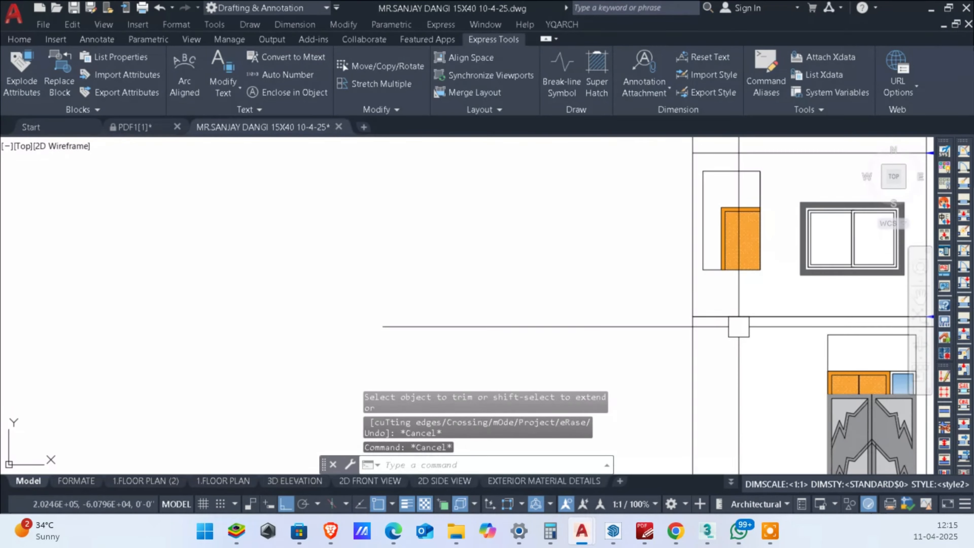
middle_click_drag(755, 219, 731, 252)
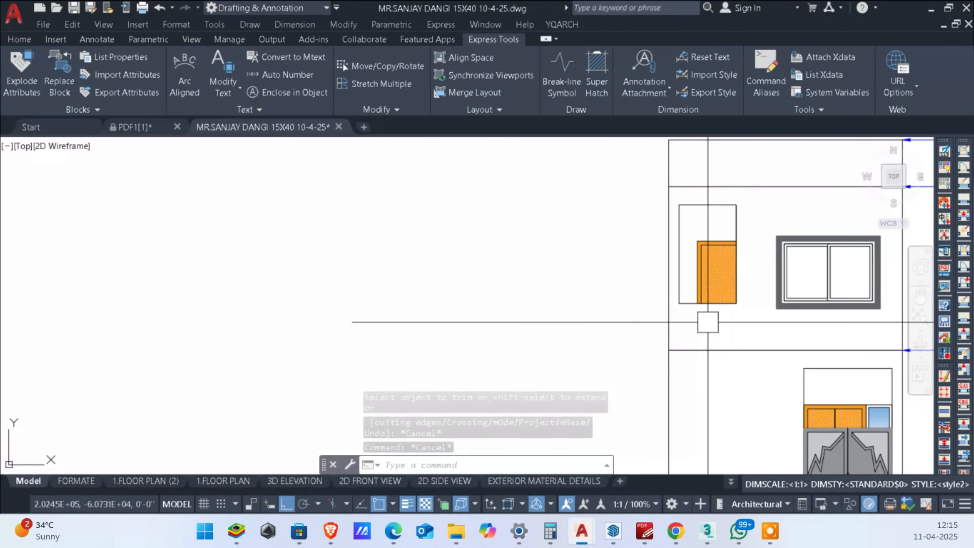
scroll(733, 324, "up", 2)
scroll(733, 325, "down", 4)
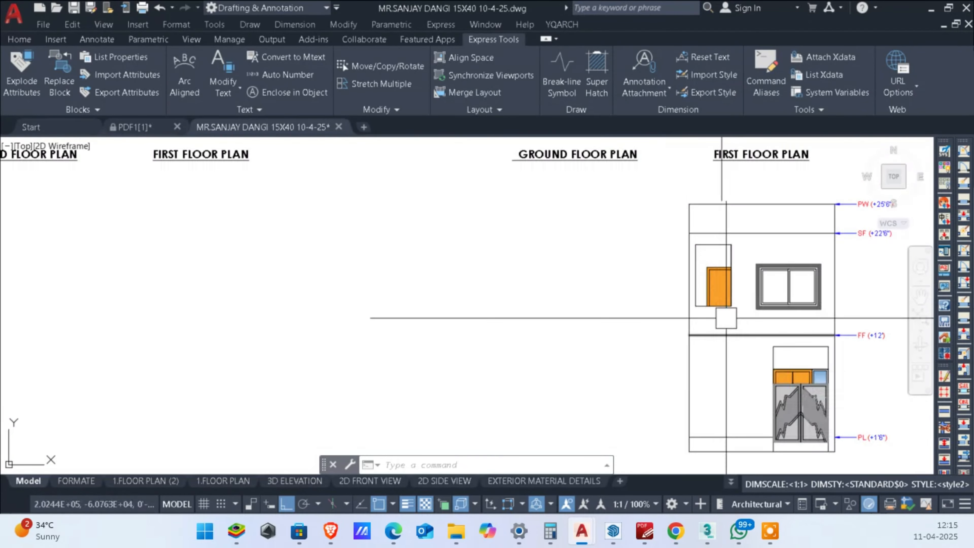
middle_click_drag(733, 326, 700, 320)
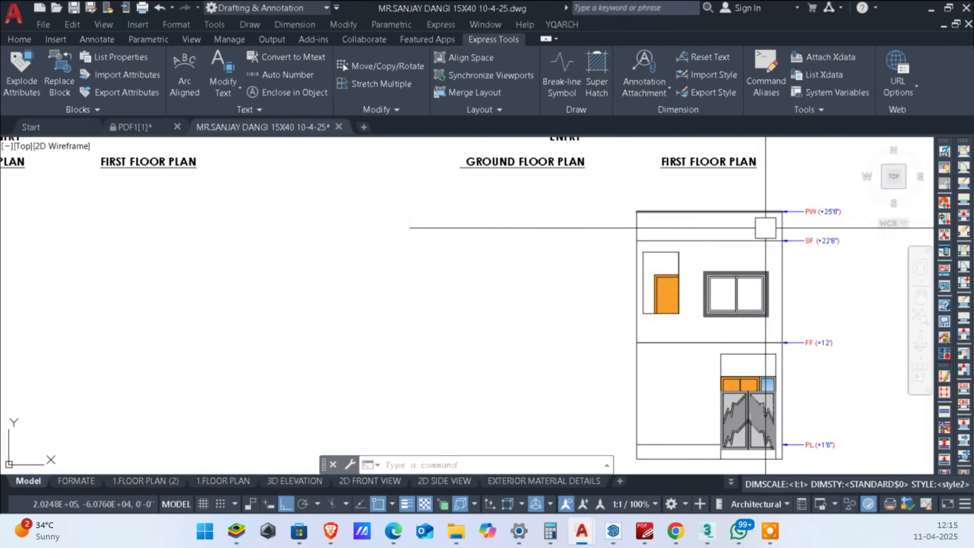
middle_click_drag(765, 228, 776, 203)
scroll(770, 226, "up", 1)
scroll(786, 224, "down", 1)
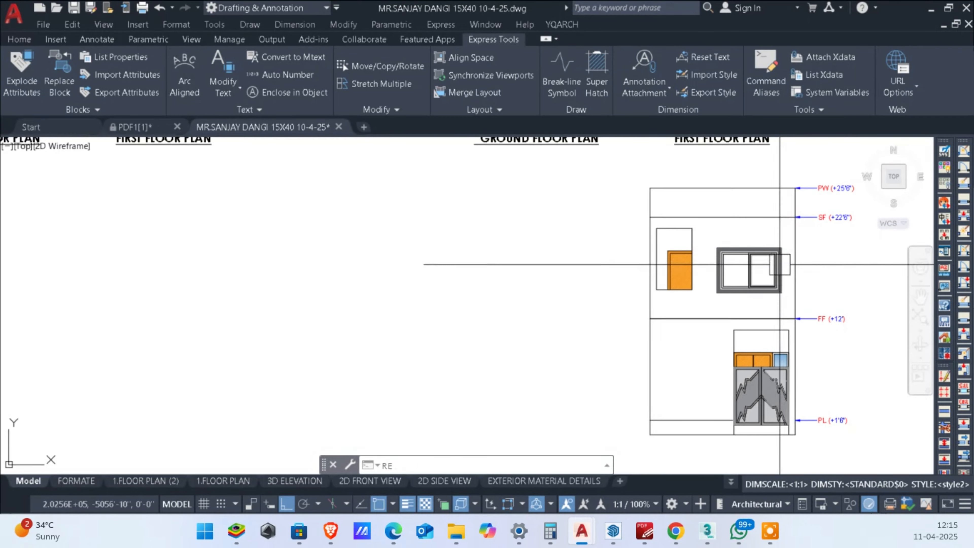
key("Return")
scroll(778, 268, "up", 3)
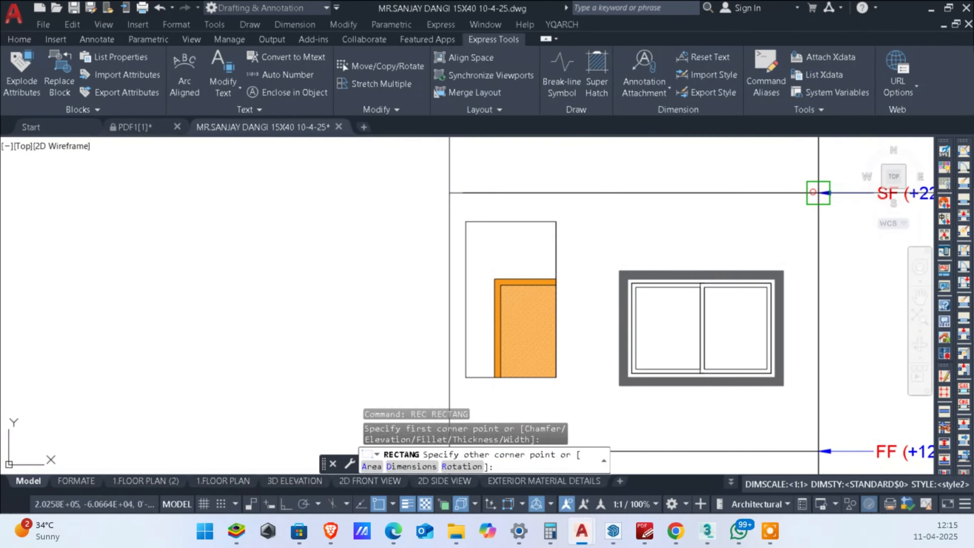
left_click(789, 205)
key("Escape")
Step: Offset the SF level line downward and the left wall line inward, each by 8 inches
type("o")
key("Return")
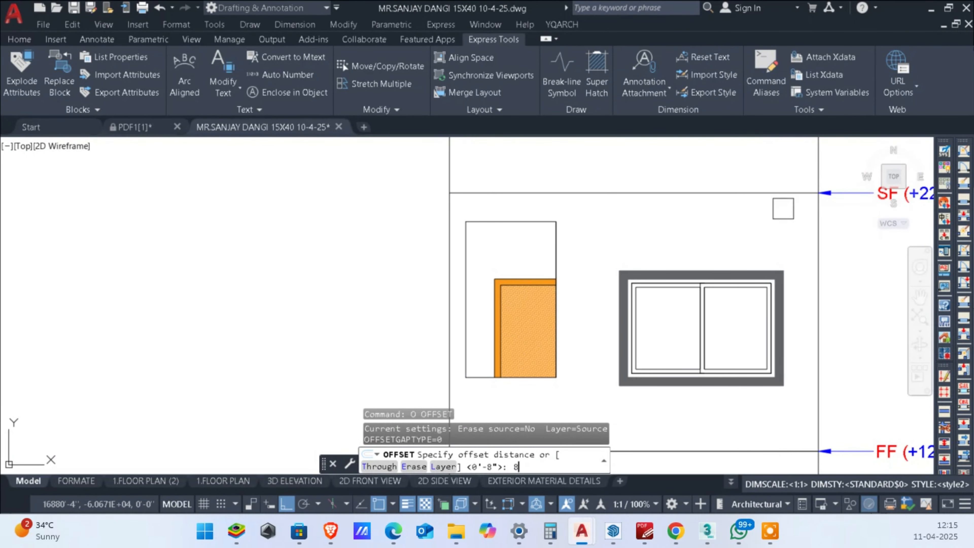
type("8")
key("Return")
left_click(664, 192)
left_click(647, 219)
left_click(448, 266)
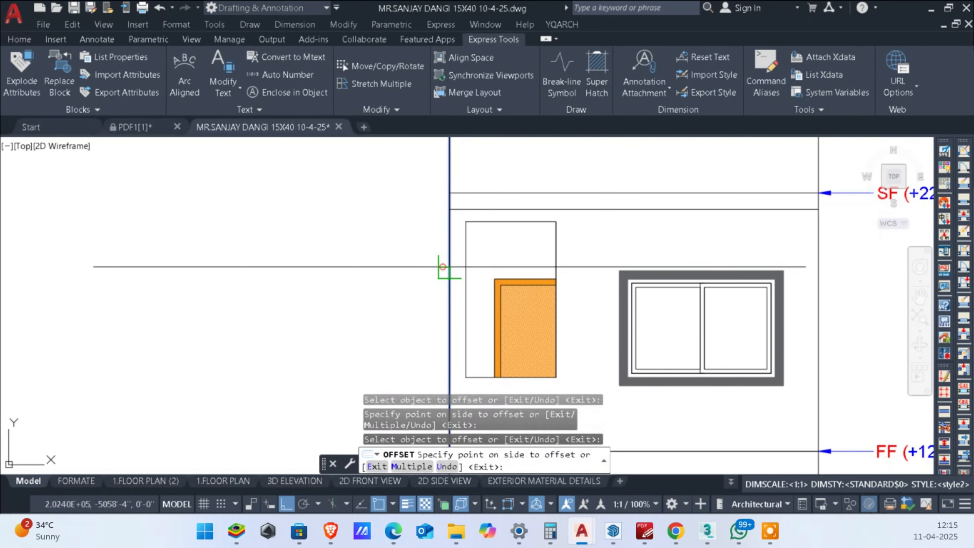
key("Escape")
key("Escape")
Step: Join the two offset lines into a sharp corner above the balcony opening with a zero-radius Fillet
scroll(460, 224, "up", 4)
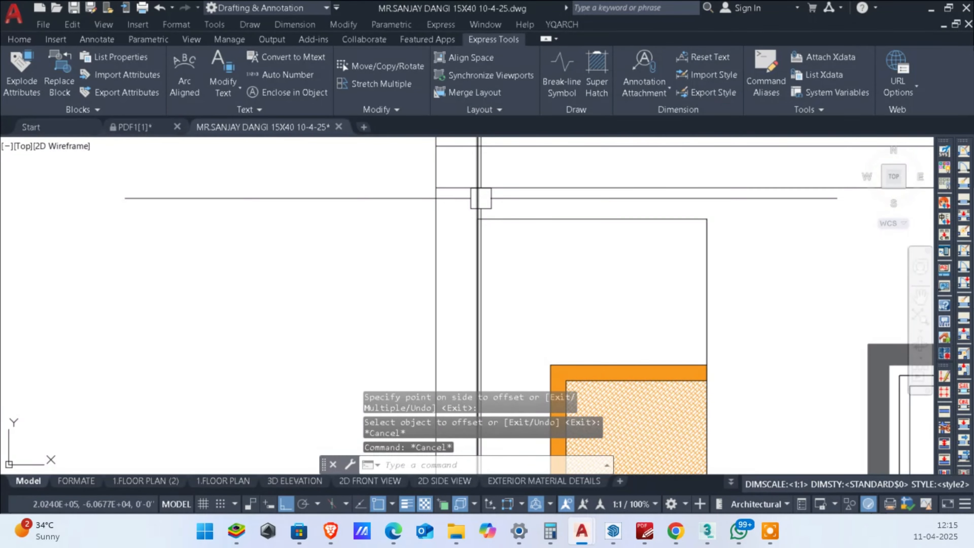
type("f")
key("Return")
left_click(476, 203)
left_click(515, 191)
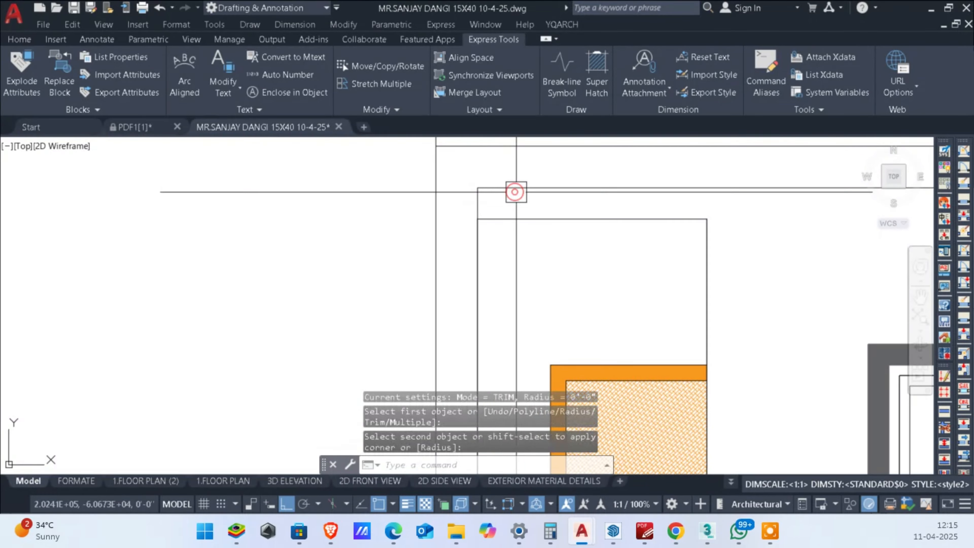
Step: Try to trim the piece of the FF level line between the left wall and the inner offset line
scroll(523, 194, "down", 6)
middle_click_drag(664, 223, 605, 229)
mouse_move(450, 238)
middle_mouse_down()
mouse_move(472, 191)
mouse_move(493, 222)
middle_mouse_up()
type("Tr")
key("Return")
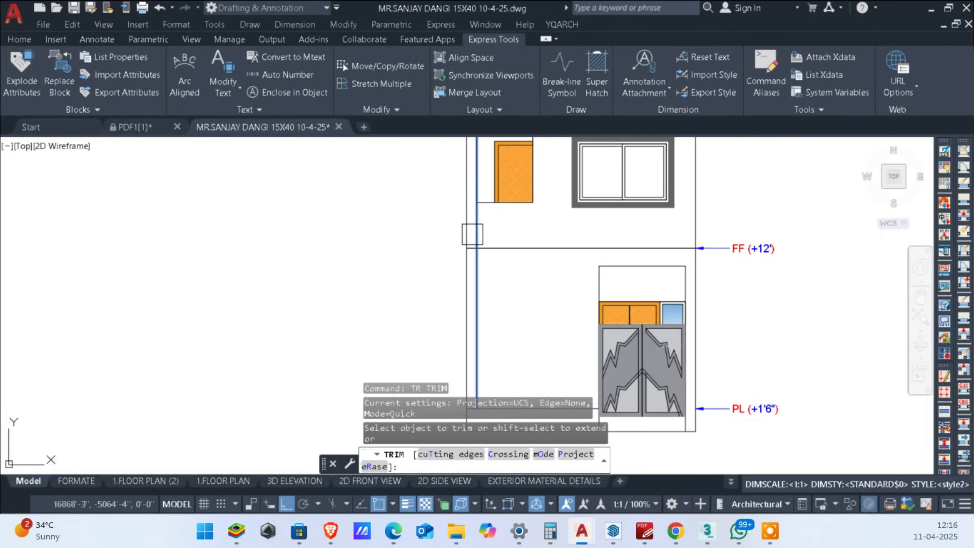
left_click(472, 234)
scroll(469, 244, "up", 6)
scroll(473, 262, "down", 5)
key("Escape")
scroll(516, 268, "up", 4)
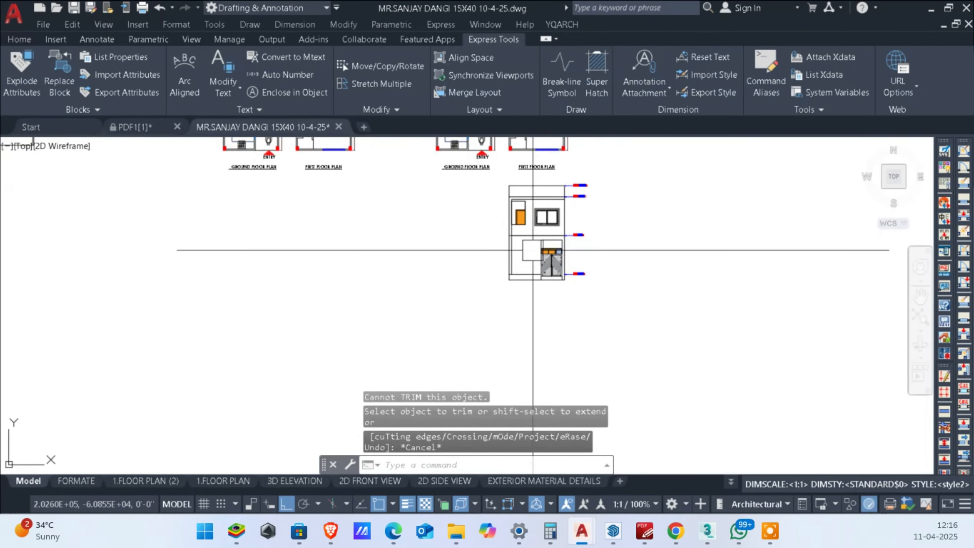
scroll(505, 286, "up", 2)
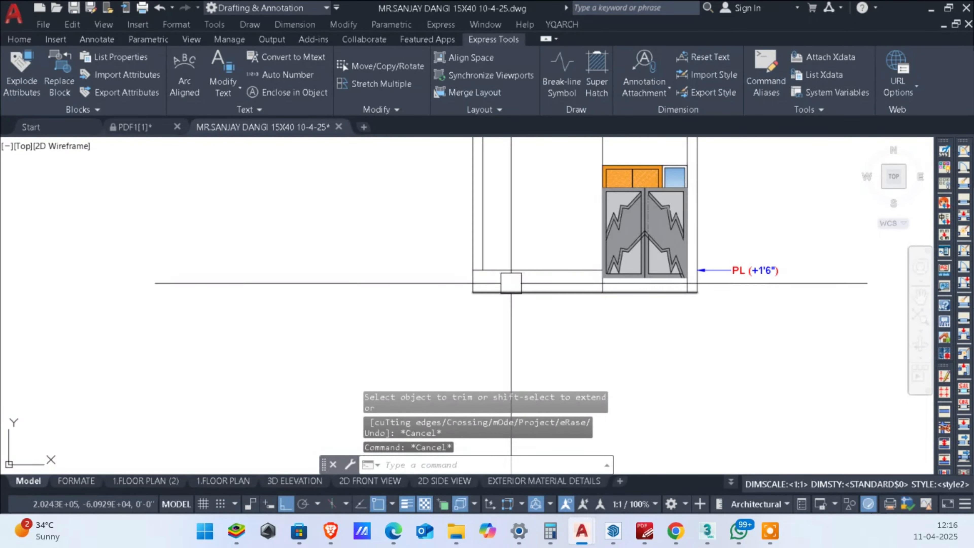
Step: Trim the inner vertical line below the plinth level and the plinth line's end beside the left wall
key("space")
scroll(493, 283, "up", 2)
left_click(483, 279)
left_click(480, 243, "shift")
scroll(473, 263, "up", 4)
left_click(460, 266)
scroll(483, 317, "down", 4)
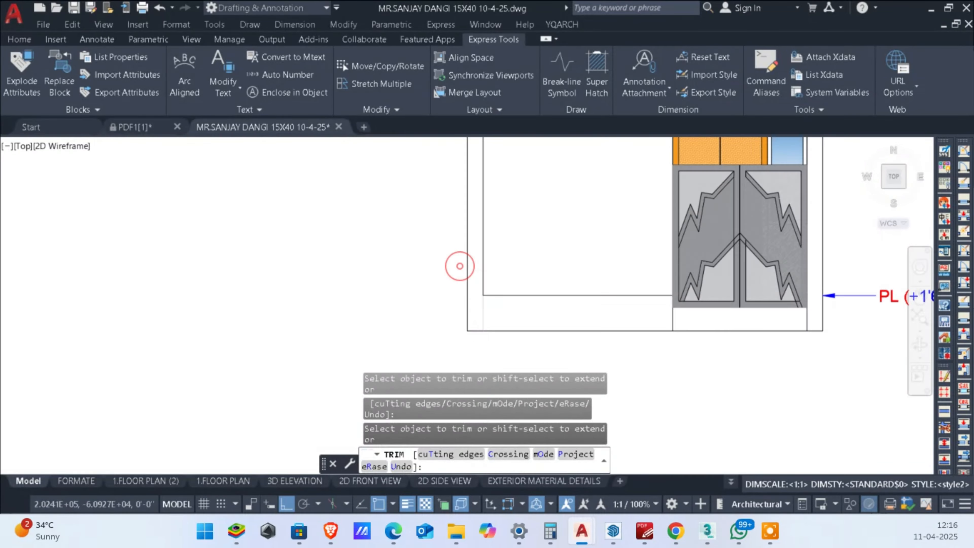
key("Escape")
Step: Trim the FF level line between the left outer wall and the inner offset line
scroll(575, 284, "down", 3)
scroll(652, 360, "up", 7)
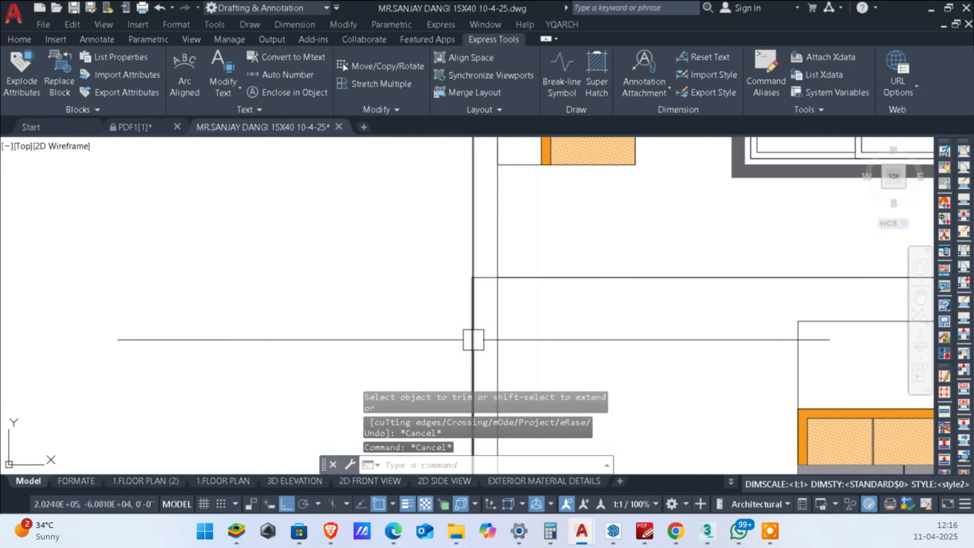
type("tr")
scroll(459, 330, "up", 3)
key("space")
left_click(520, 226)
scroll(533, 288, "down", 9)
key("Escape")
key("Escape")
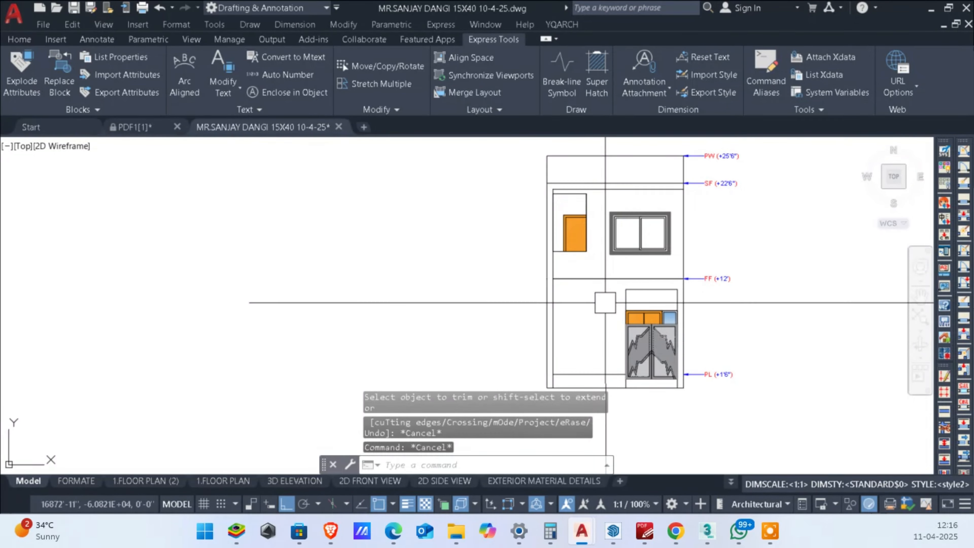
mouse_move(703, 299)
middle_mouse_down()
mouse_move(697, 346)
mouse_move(786, 274)
mouse_move(764, 283)
middle_mouse_up()
scroll(787, 273, "down", 2)
scroll(676, 283, "up", 2)
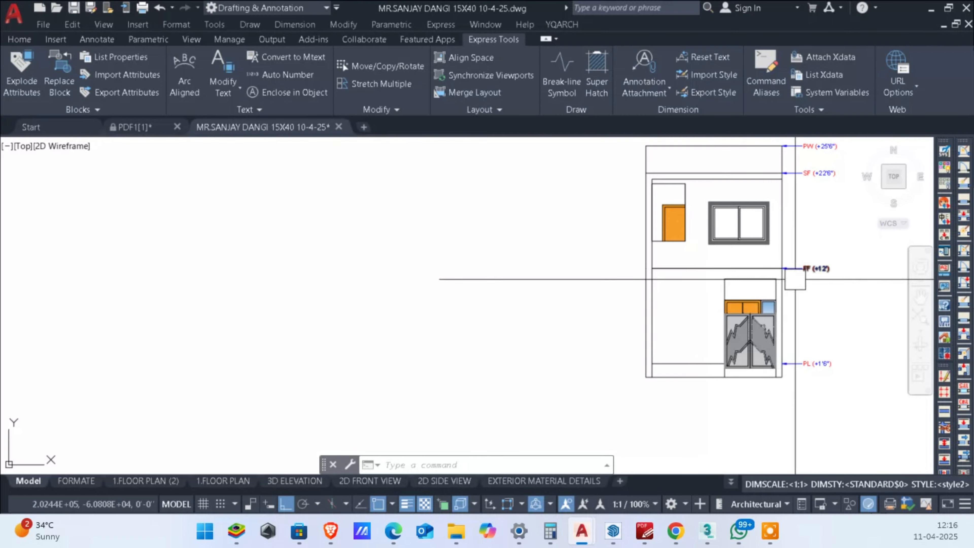
Step: Fill the frame band along the facade's left side and below the SF level with a solid hatch in colour 99,100,102
middle_click_drag(786, 262, 756, 331)
scroll(651, 271, "up", 2)
scroll(652, 262, "down", 2)
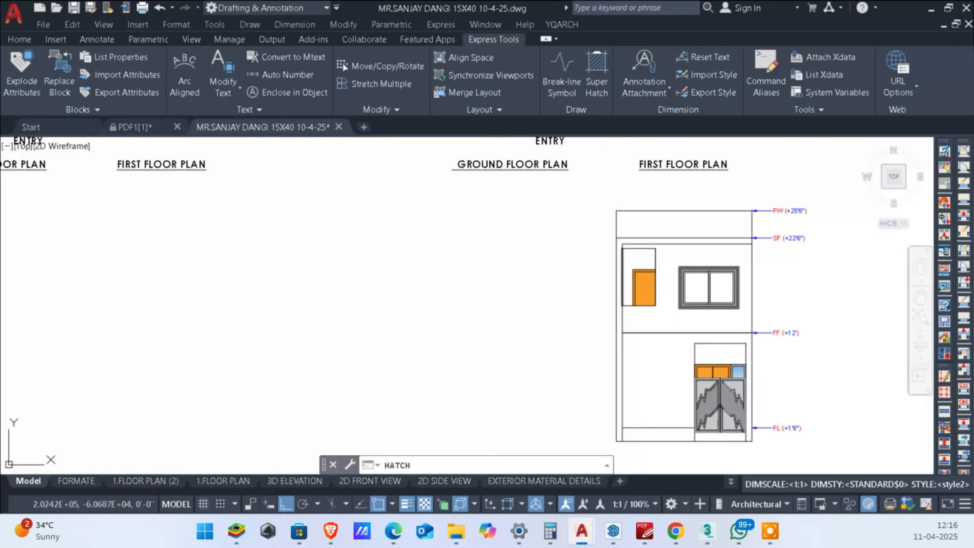
scroll(614, 253, "up", 2)
key("Return")
left_click(622, 234)
scroll(630, 234, "down", 6)
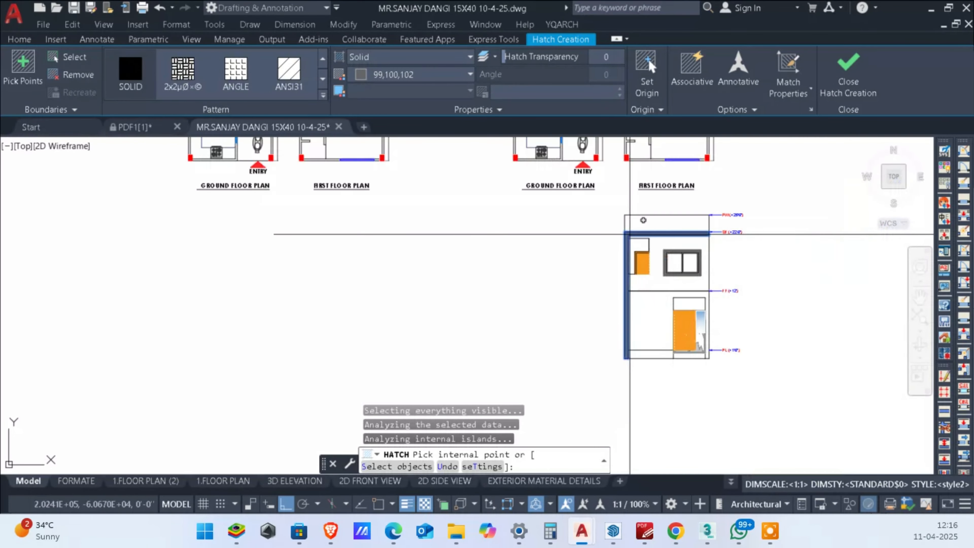
key("Escape")
scroll(644, 260, "up", 6)
scroll(644, 260, "down", 3)
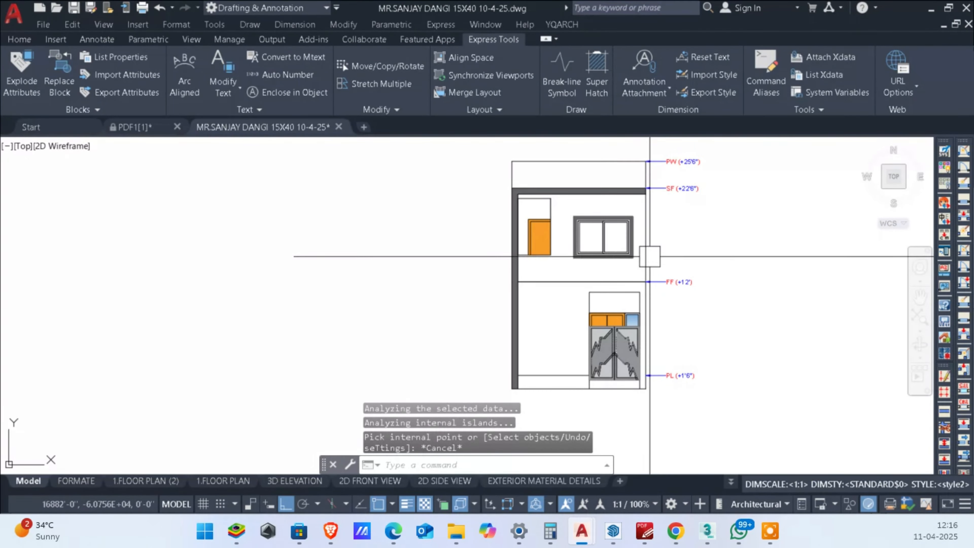
scroll(697, 274, "down", 2)
scroll(608, 284, "up", 2)
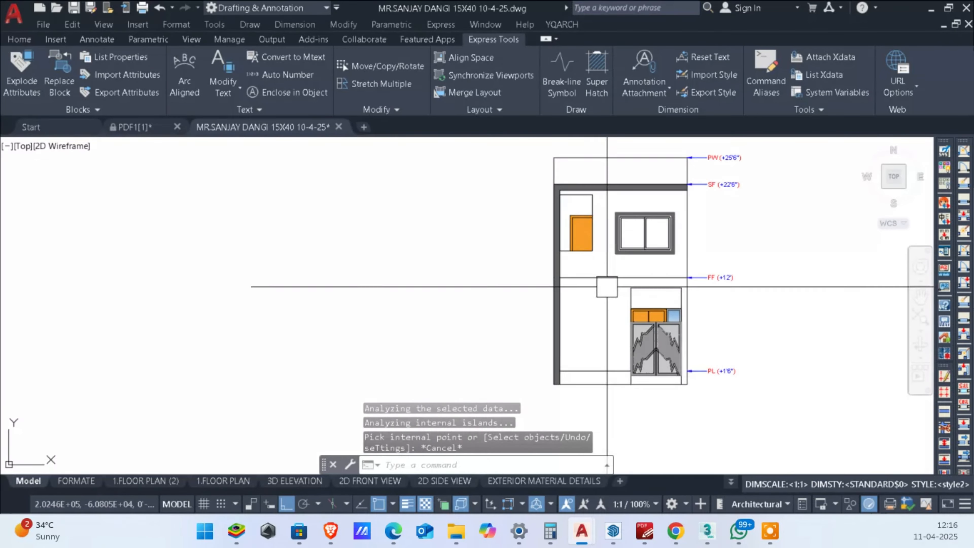
middle_click_drag(607, 285, 585, 314)
scroll(590, 301, "up", 2)
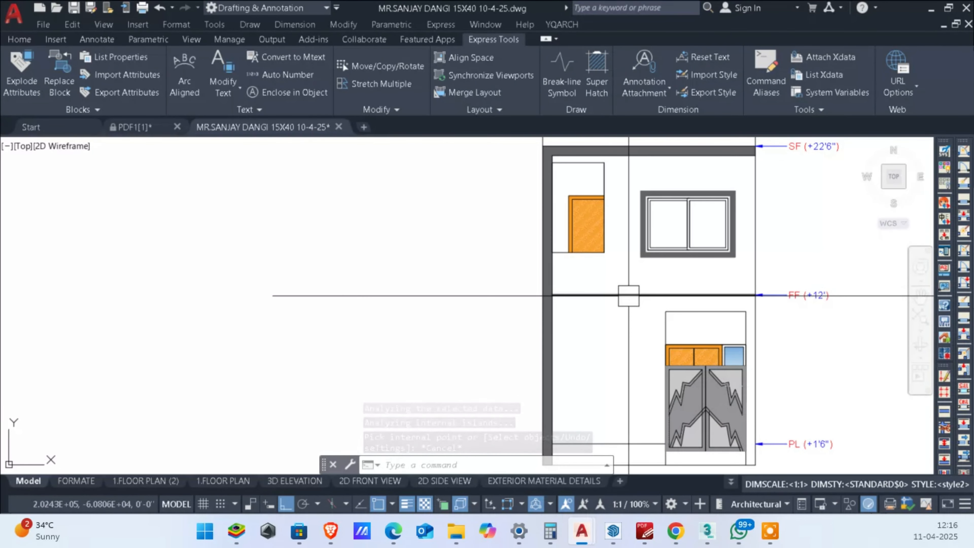
scroll(629, 295, "down", 2)
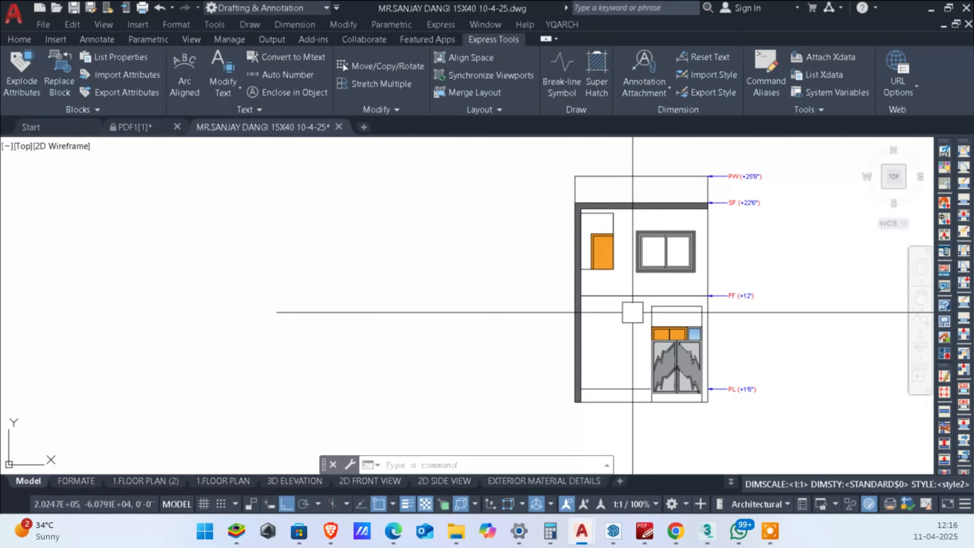
scroll(628, 311, "down", 2)
scroll(507, 331, "up", 3)
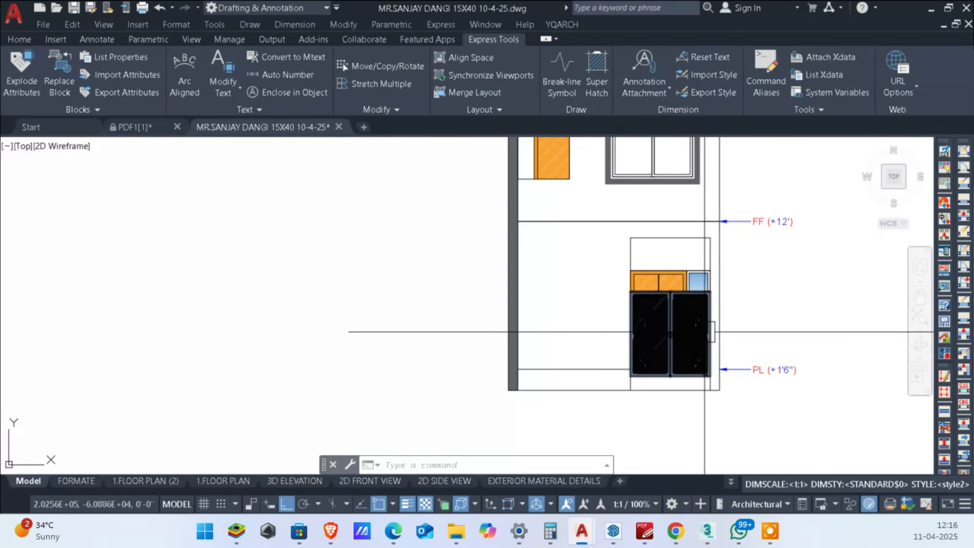
Step: Join the outline of the gate opening and offset it outward by 8 inches
scroll(709, 220, "up", 5)
left_click(710, 220)
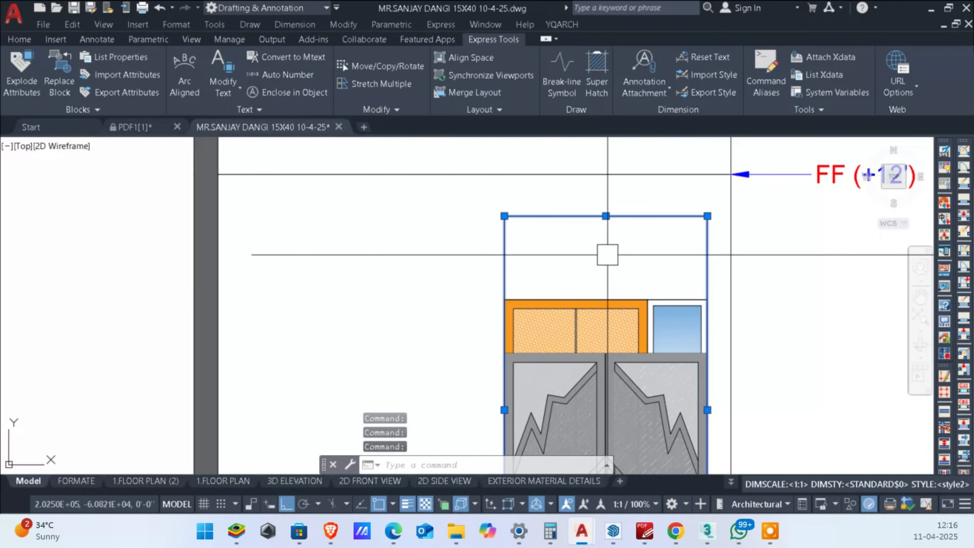
type("j")
key("Return")
scroll(614, 252, "down", 3)
type("o")
key("Return")
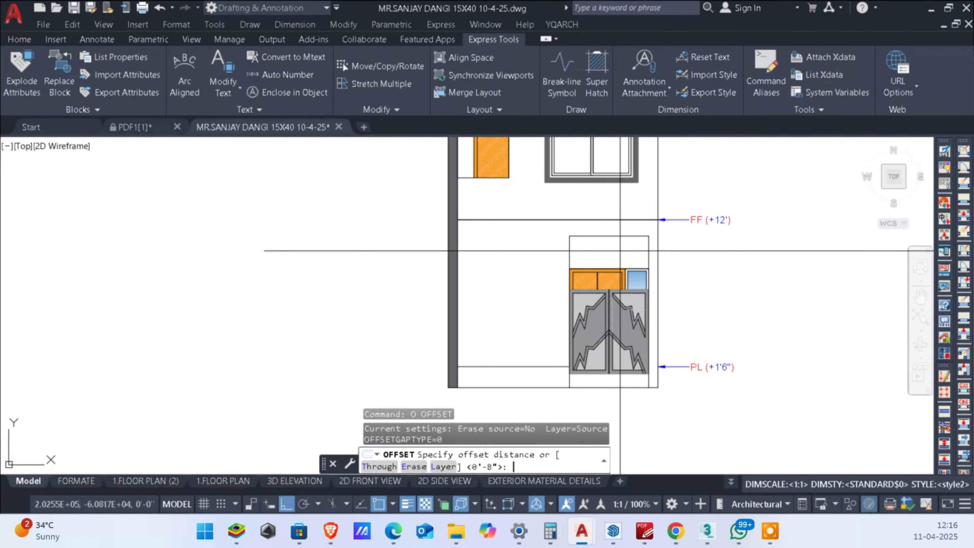
type("8")
key("Return")
left_click(588, 235)
left_click(617, 197)
key("Escape")
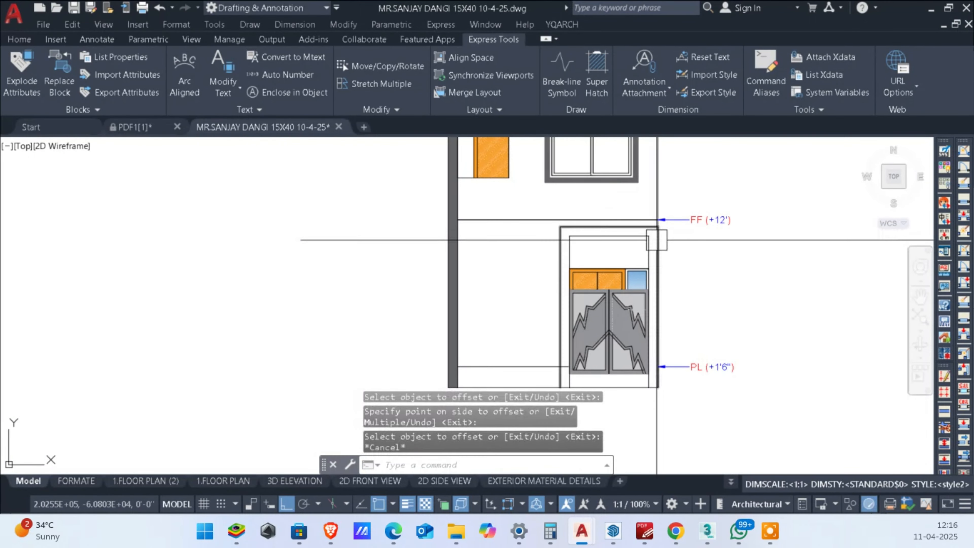
Step: Trim the end of the plinth line between the gate opening and its outer offset outline
middle_click_drag(704, 256, 736, 242)
scroll(607, 357, "up", 2)
mouse_move(610, 358)
middle_mouse_down()
mouse_move(637, 328)
mouse_move(687, 349)
middle_mouse_up()
scroll(611, 327, "up", 5)
type("tr")
key("Return")
left_click(632, 303)
key("Escape")
scroll(621, 324, "down", 6)
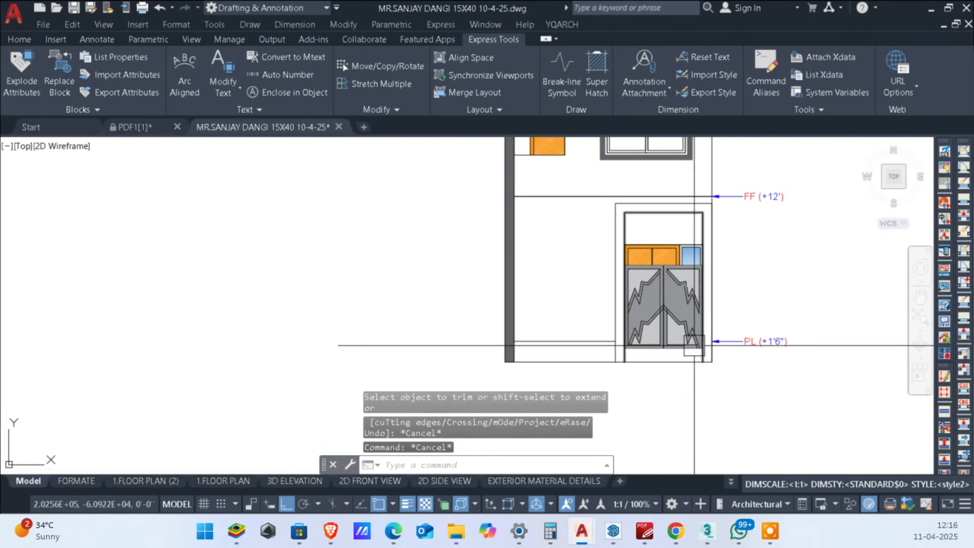
Step: Fill the band around the gate opening with a solid hatch in colour 99,100,102
type("H")
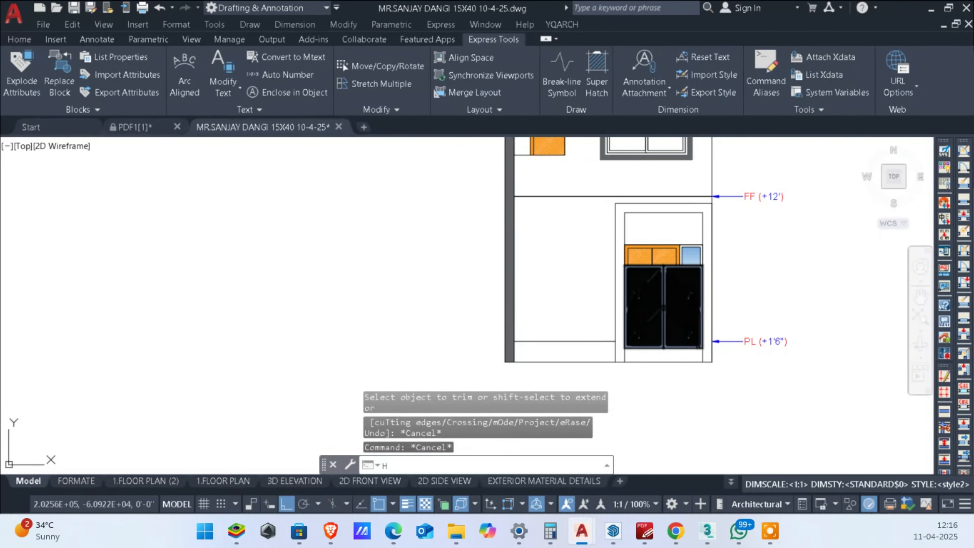
key("Return")
scroll(658, 257, "up", 5)
scroll(609, 218, "down", 5)
left_click(600, 187)
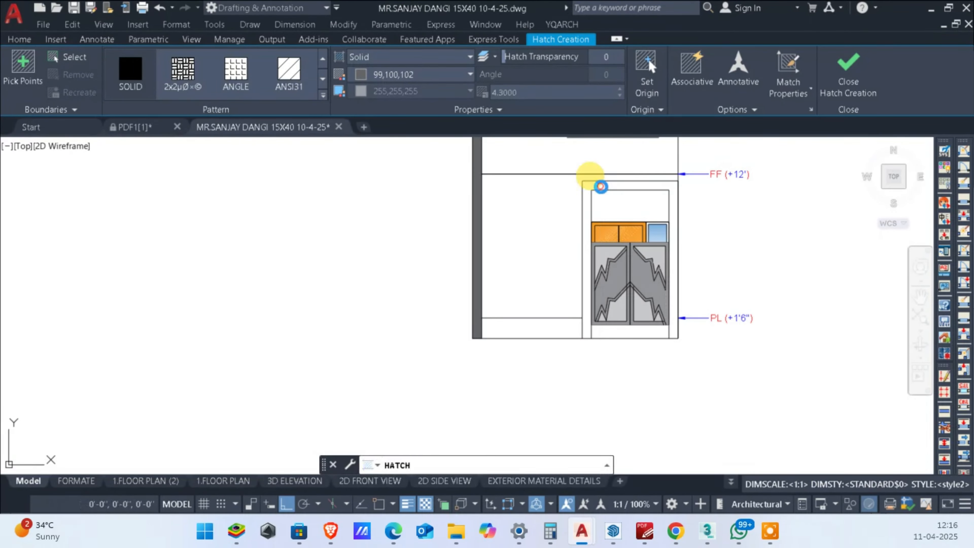
scroll(657, 300, "down", 3)
key("Escape")
key("Escape")
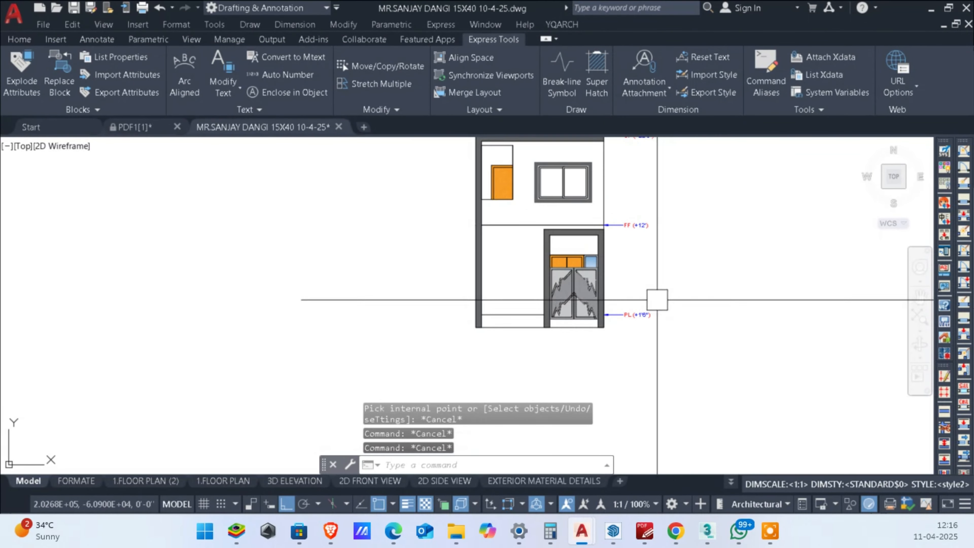
middle_click_drag(657, 300, 693, 366)
scroll(629, 291, "up", 2)
middle_click_drag(625, 292, 775, 253)
scroll(774, 254, "down", 2)
middle_click_drag(775, 254, 775, 260)
middle_click_drag(775, 284, 775, 308)
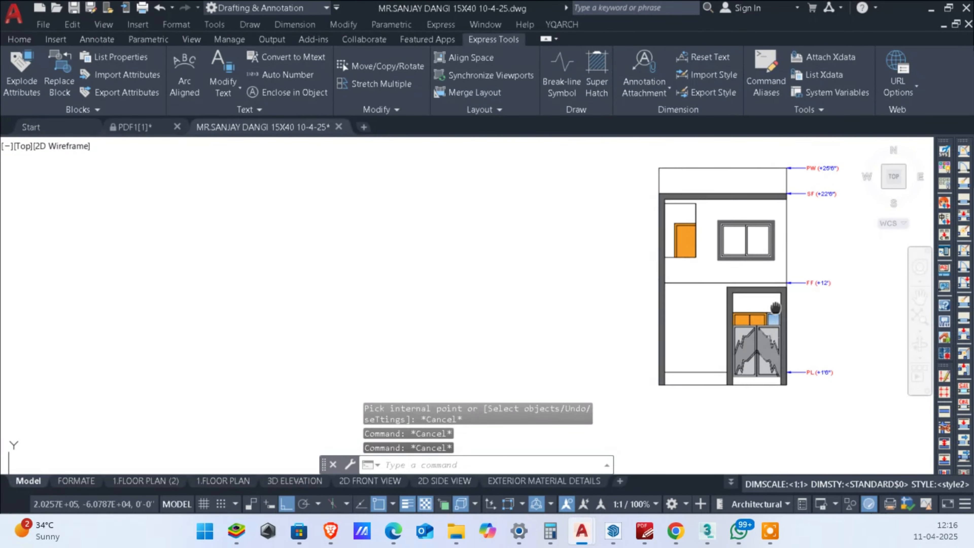
scroll(774, 333, "up", 2)
scroll(774, 336, "down", 4)
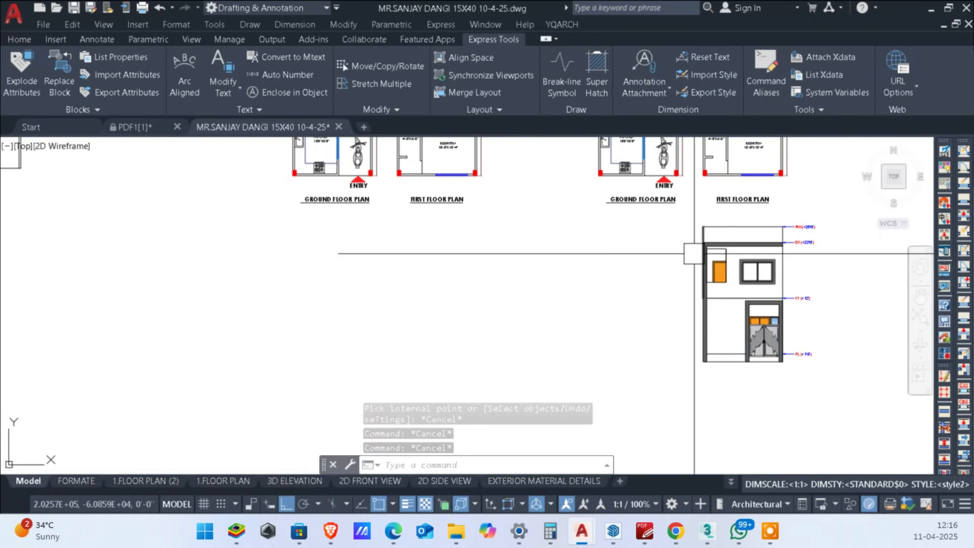
scroll(747, 270, "up", 2)
scroll(770, 270, "up", 2)
scroll(724, 318, "down", 2)
mouse_move(769, 284)
middle_mouse_down()
mouse_move(724, 318)
mouse_move(745, 270)
middle_mouse_up()
scroll(746, 269, "up", 2)
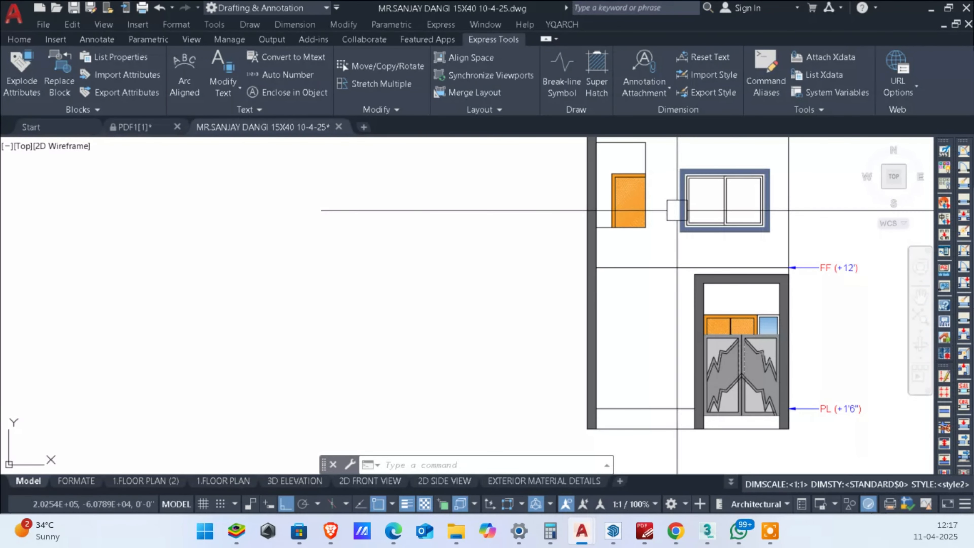
scroll(678, 210, "down", 2)
scroll(686, 211, "up", 3)
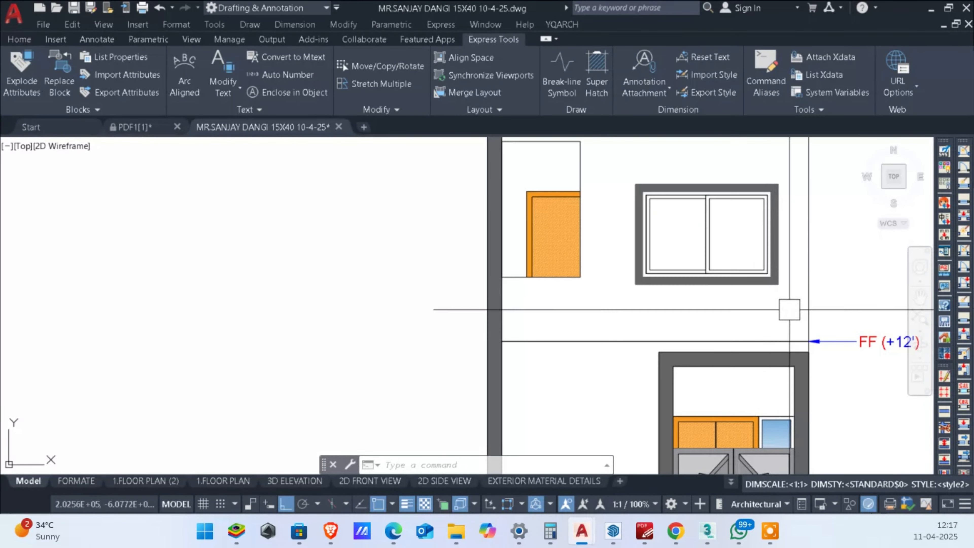
Step: Move the whole first-floor window horizontally so its frame meets the facade's right edge
left_click(622, 172)
left_click(793, 306)
scroll(776, 220, "up", 2)
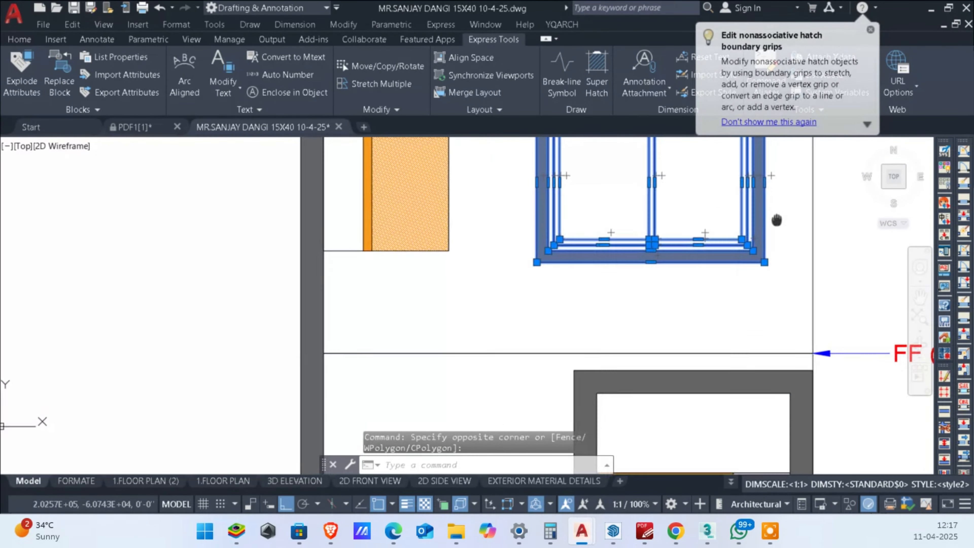
middle_click_drag(776, 220, 776, 253)
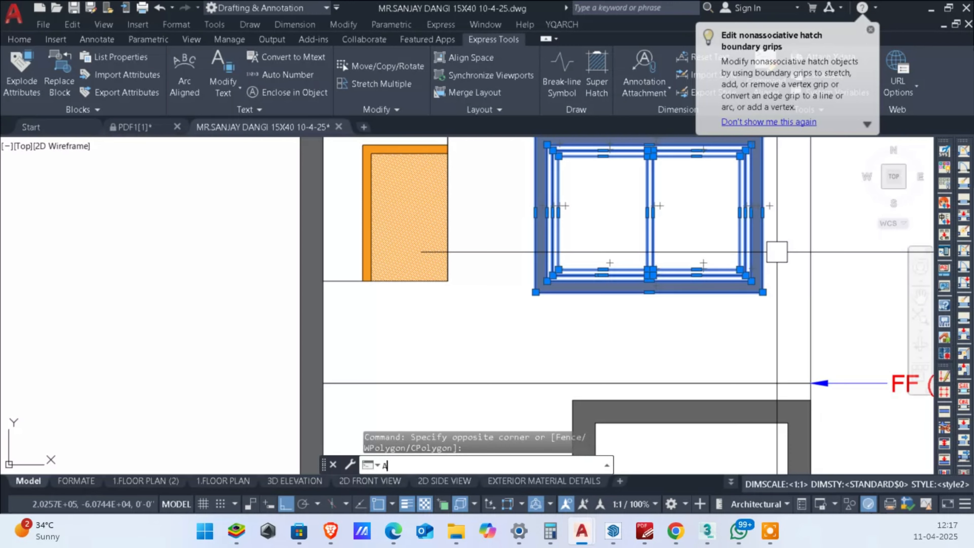
key("BackSpace")
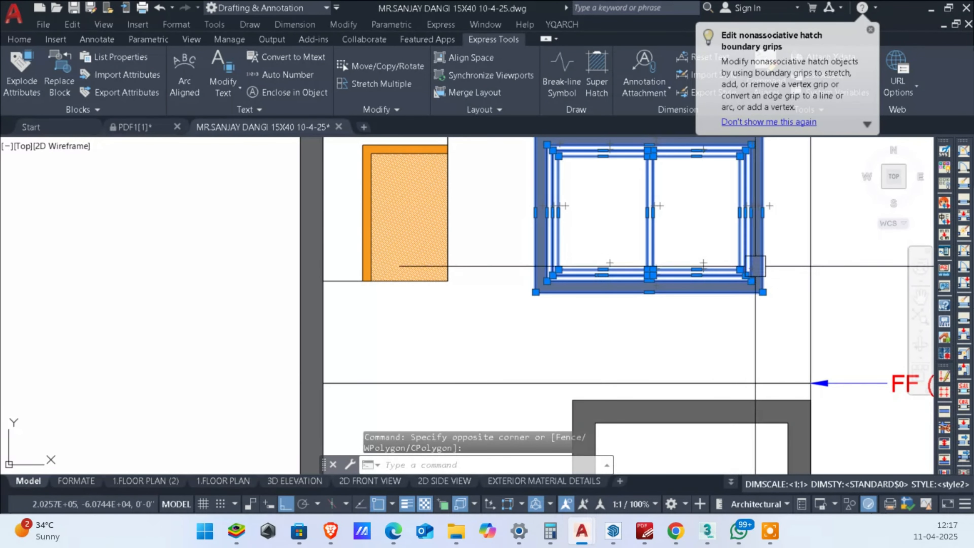
type("m")
key("Return")
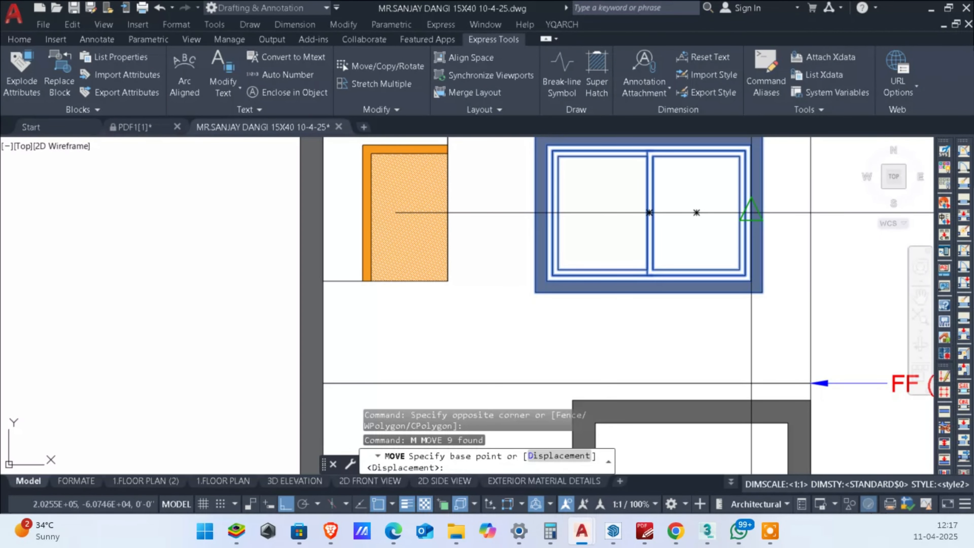
left_click(764, 213)
scroll(764, 212, "down", 5)
left_click(778, 215)
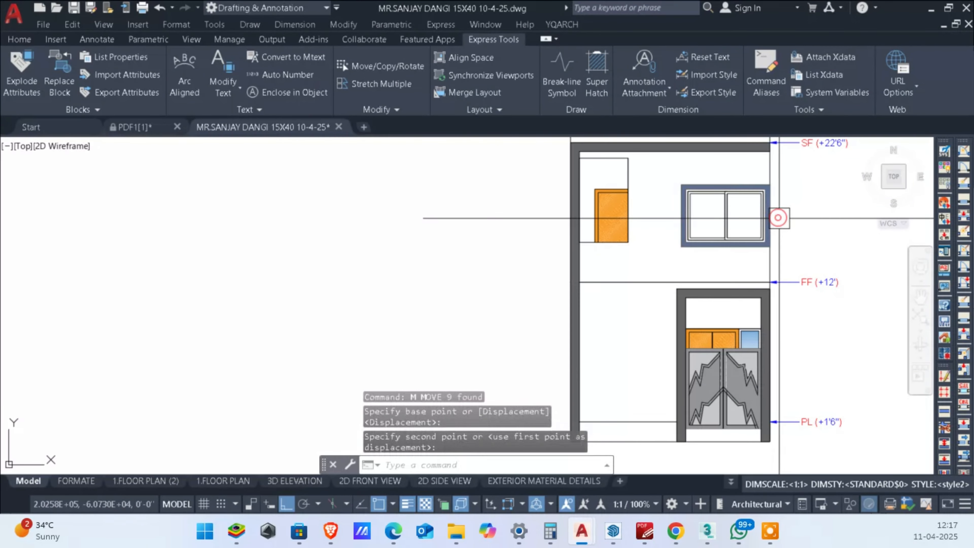
scroll(836, 218, "up", 5)
key("Escape")
key("Escape")
Step: Stretch the left side of the first-floor window outward to line up with the gate frame's outer left edge
scroll(836, 218, "down", 5)
scroll(737, 257, "up", 5)
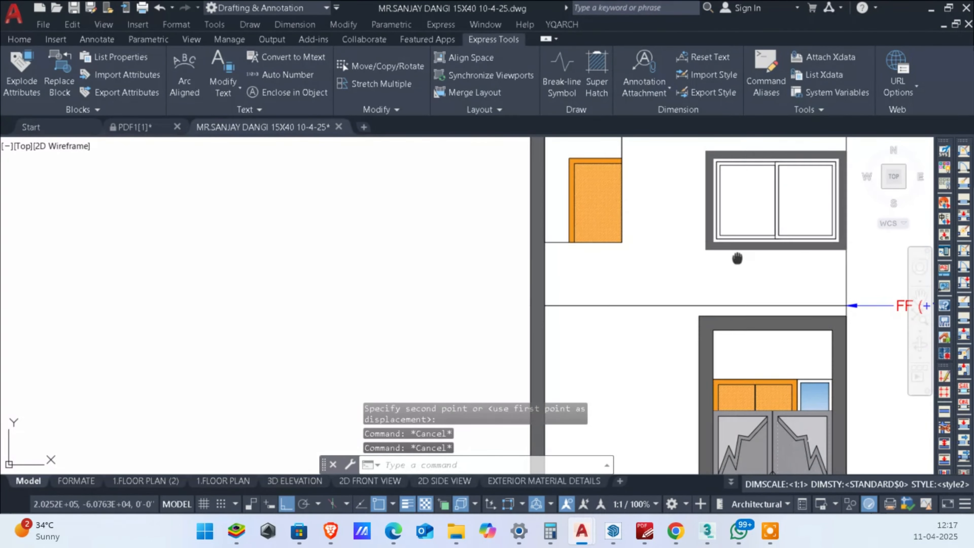
scroll(700, 264, "down", 4)
scroll(707, 307, "up", 5)
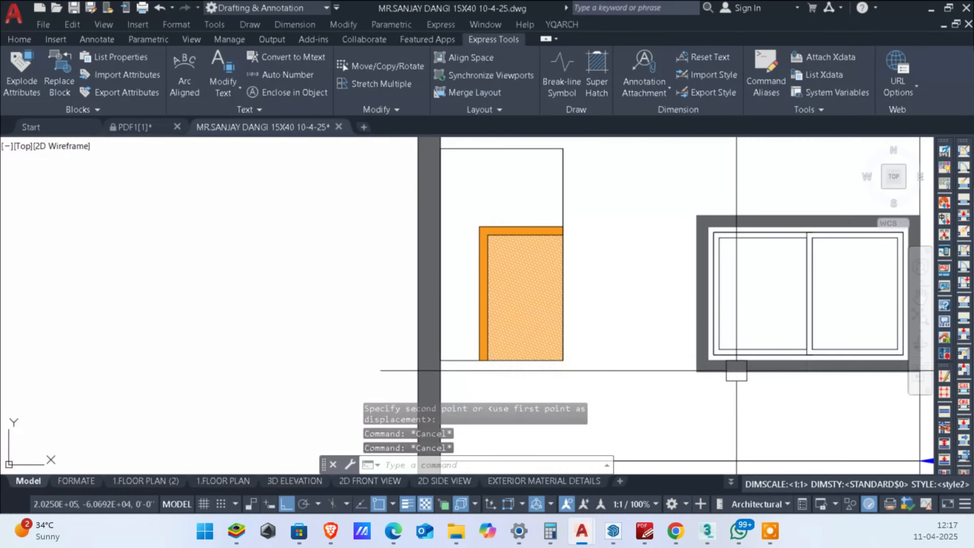
left_click(721, 233)
middle_click_drag(667, 187, 661, 280)
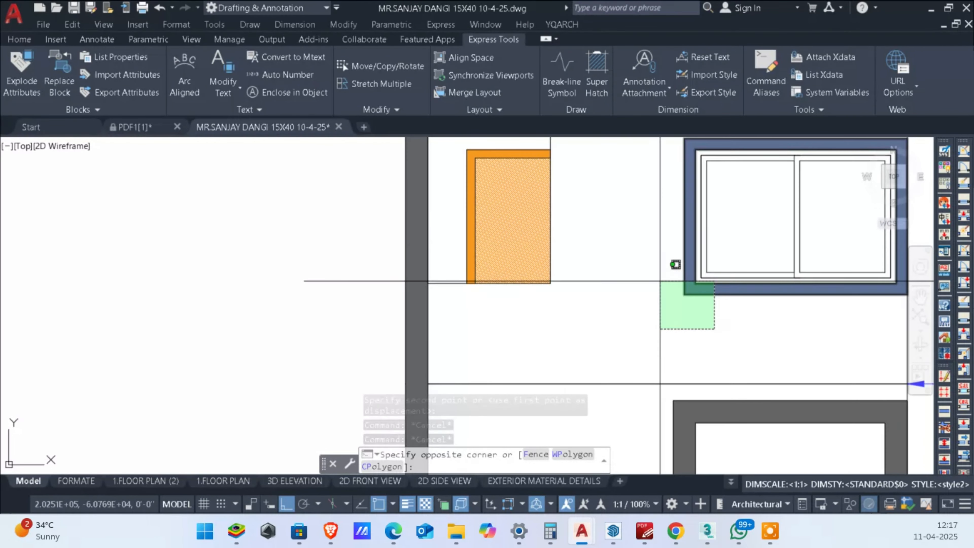
mouse_move(663, 192)
middle_mouse_down()
mouse_move(661, 236)
mouse_move(689, 196)
middle_mouse_up()
left_click(665, 166)
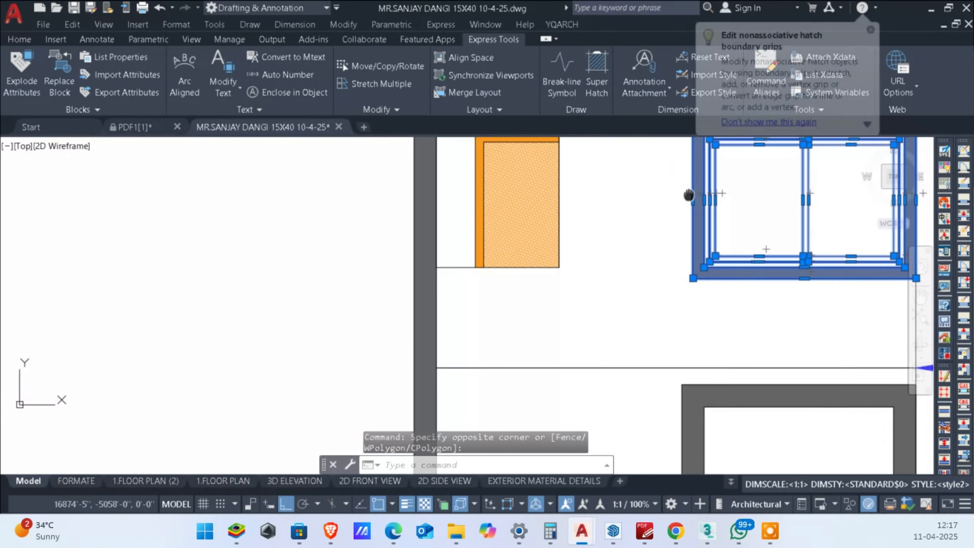
type("s")
key("space")
left_click(692, 200)
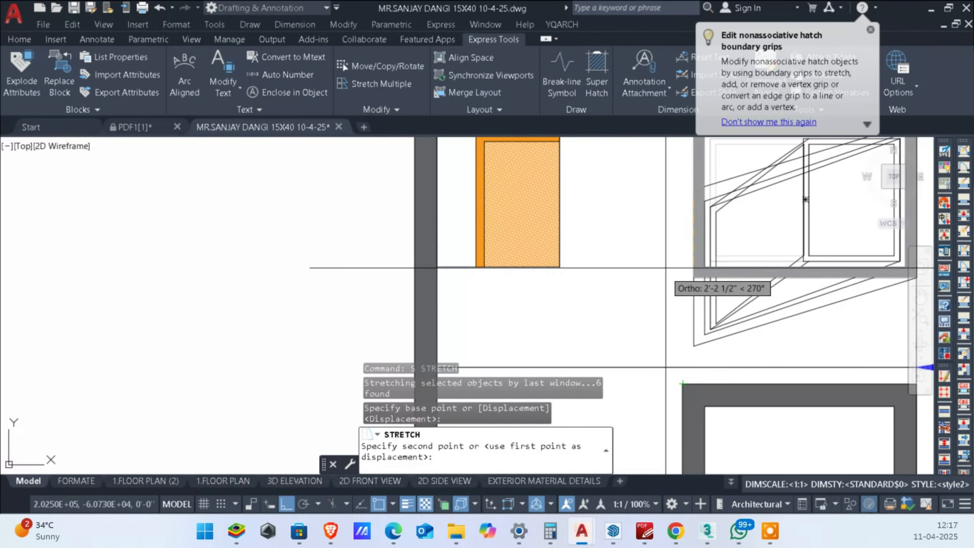
scroll(683, 199, "down", 2)
scroll(684, 278, "up", 2)
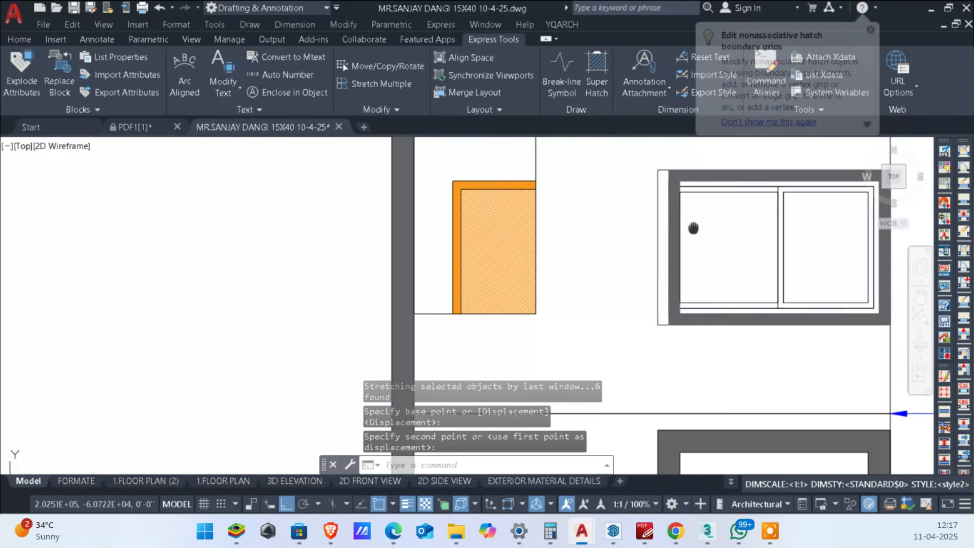
key("Escape")
key("Escape")
Step: Delete the solid hatch from the first-floor window's surround
scroll(678, 220, "up", 4)
left_click(656, 200)
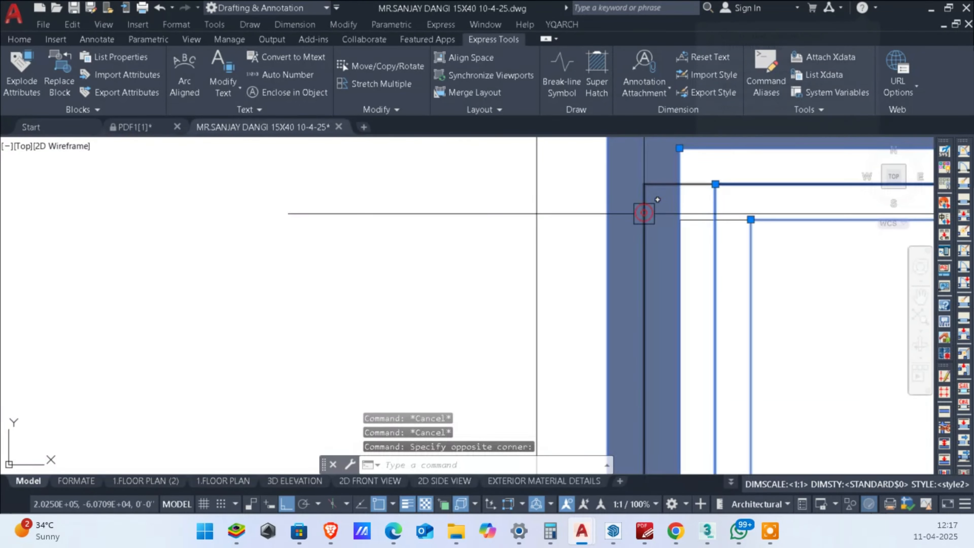
key("Escape")
left_click(624, 185)
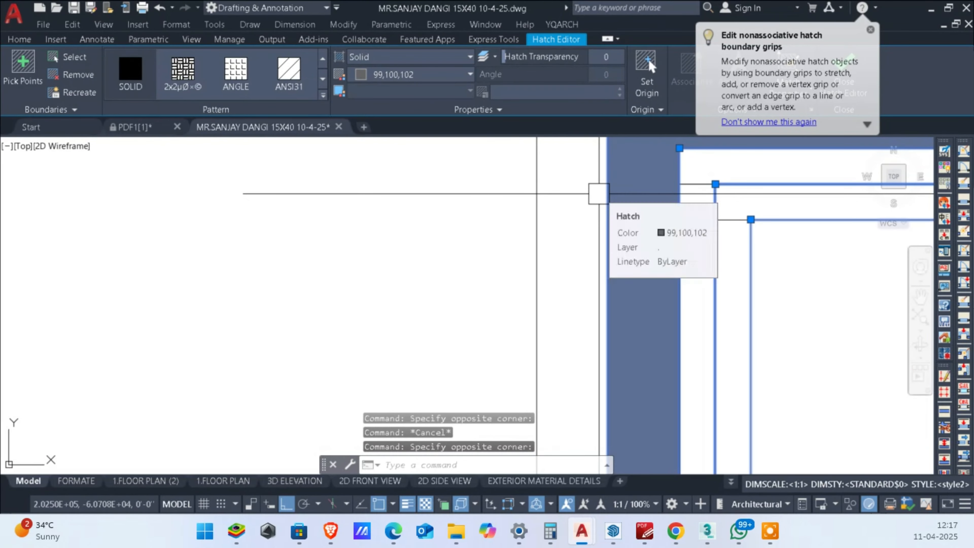
key("Delete")
scroll(598, 195, "down", 4)
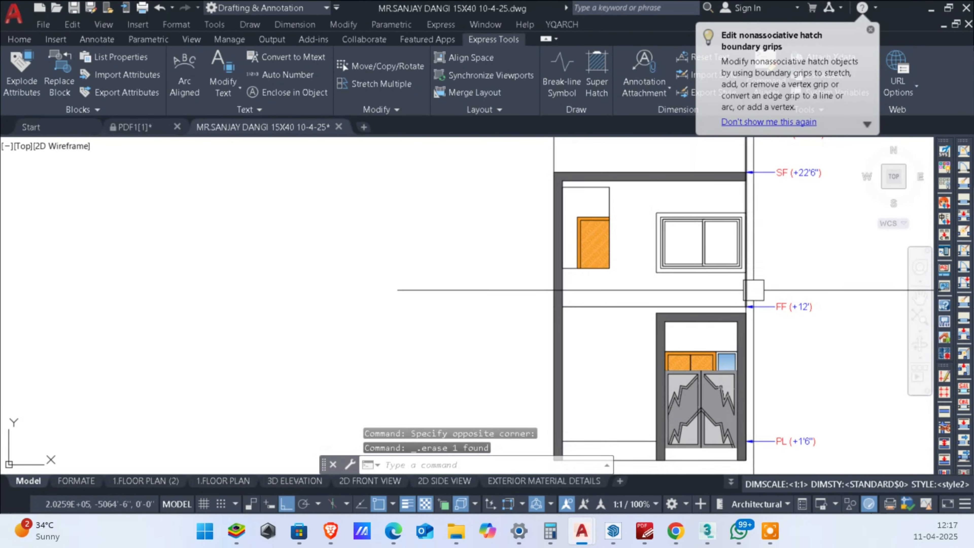
Step: Examine the front elevation's facade frame, first-floor window, gate and plinth against the floor plans above
middle_click_drag(776, 280, 802, 272)
scroll(802, 271, "down", 4)
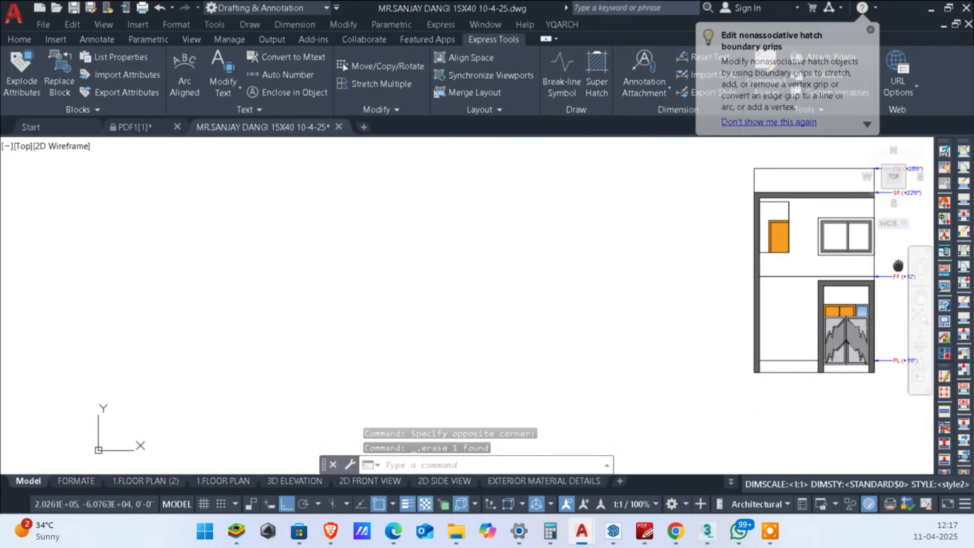
scroll(881, 271, "up", 2)
scroll(794, 259, "up", 1)
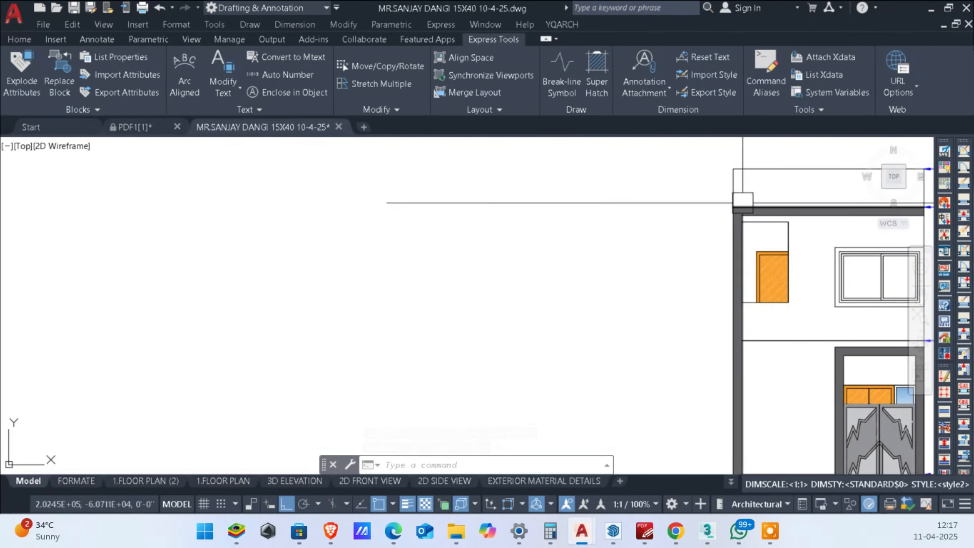
scroll(743, 202, "up", 2)
left_click(754, 186)
scroll(694, 322, "up", 1)
scroll(708, 306, "down", 6)
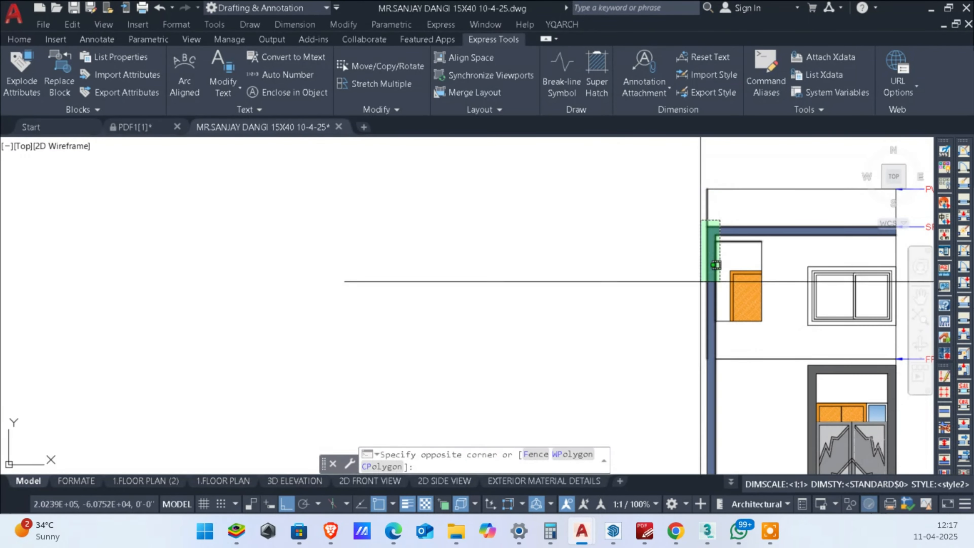
key("Escape")
key("Escape")
scroll(773, 284, "up", 2)
scroll(796, 234, "down", 3)
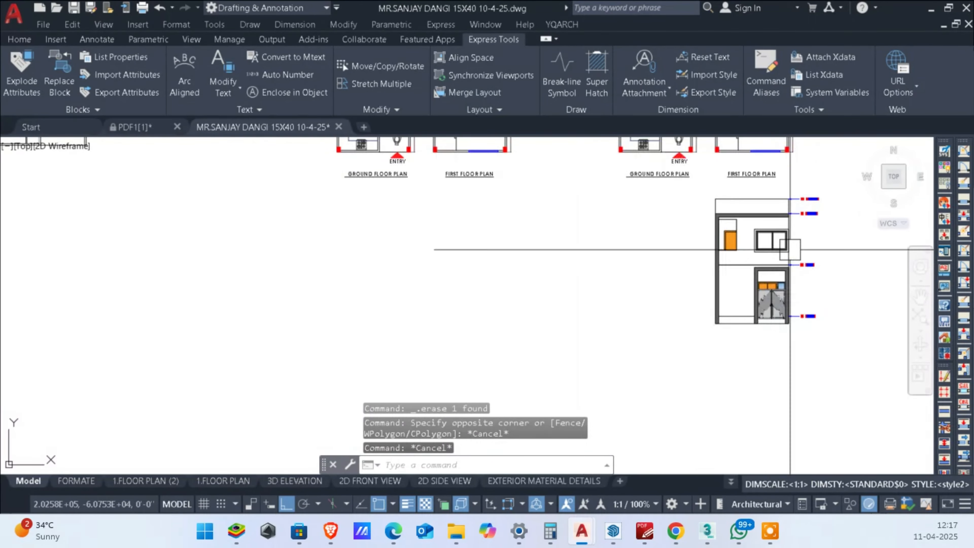
scroll(772, 290, "up", 3)
middle_click_drag(714, 217, 683, 270)
scroll(683, 281, "down", 3)
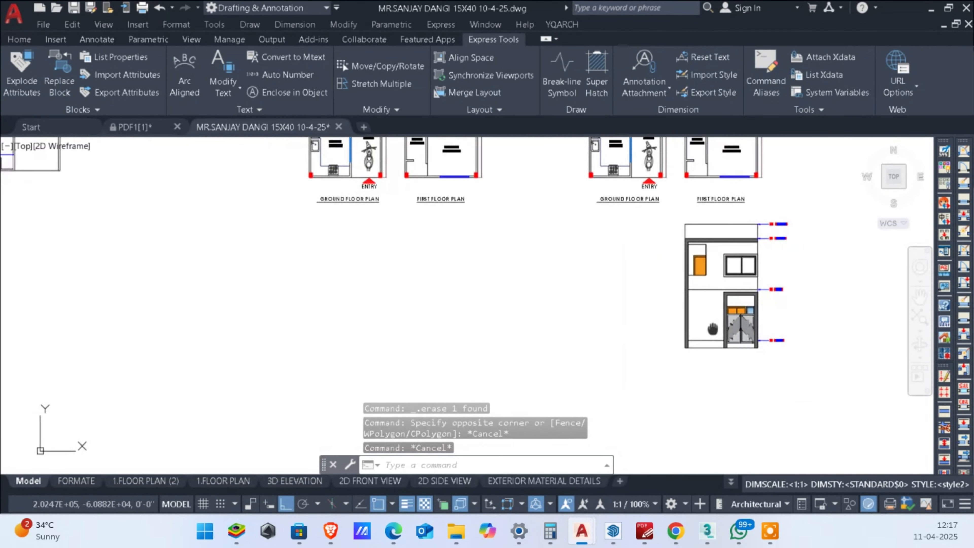
scroll(728, 276, "up", 3)
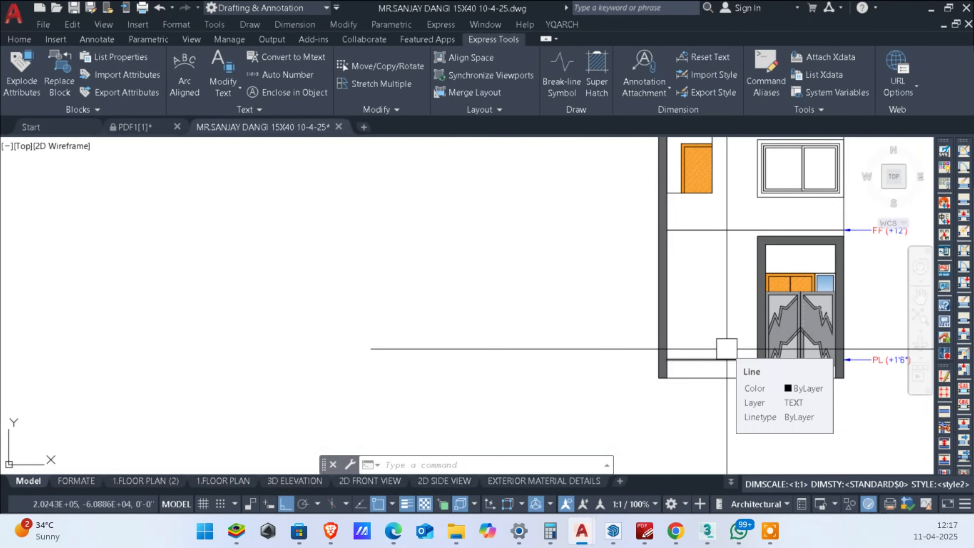
scroll(725, 349, "down", 3)
scroll(808, 352, "up", 3)
scroll(675, 332, "down", 3)
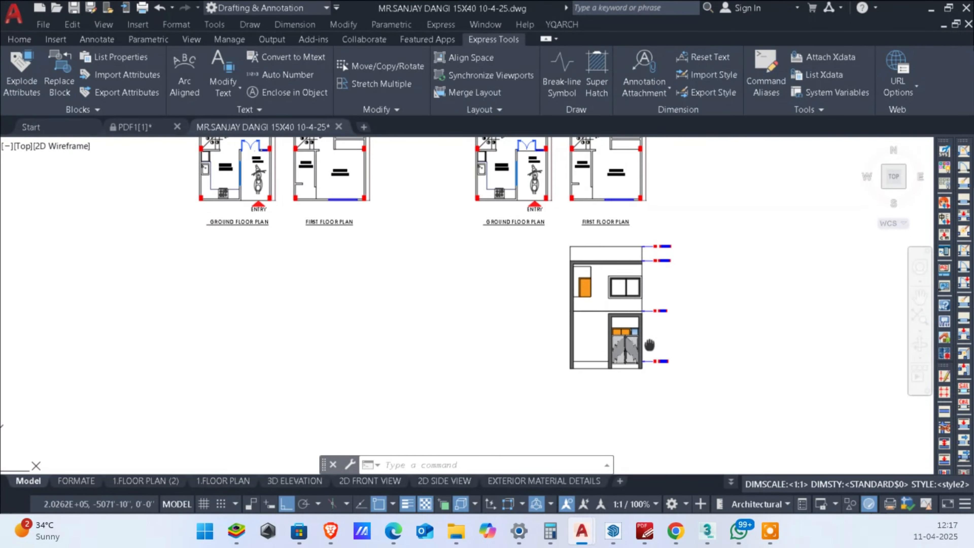
scroll(645, 336, "up", 3)
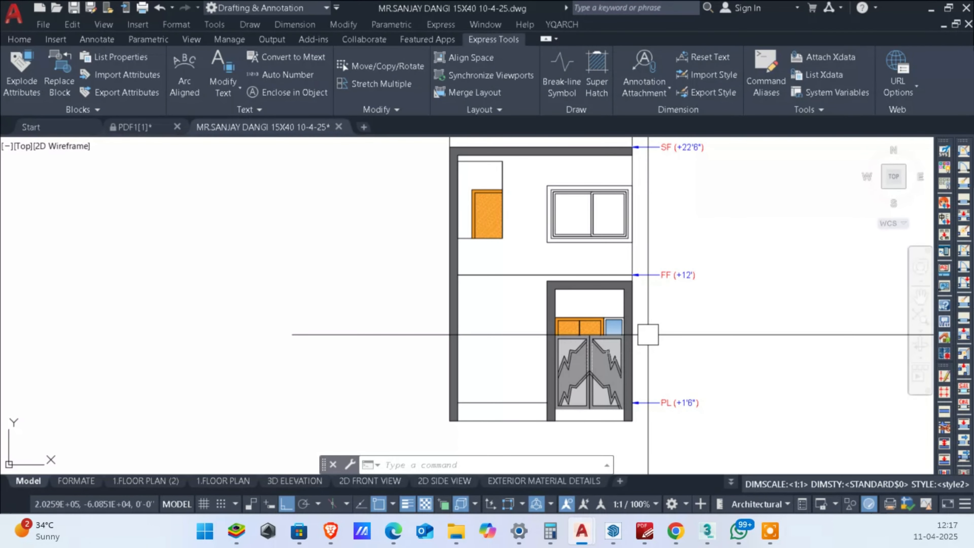
scroll(489, 296, "up", 2)
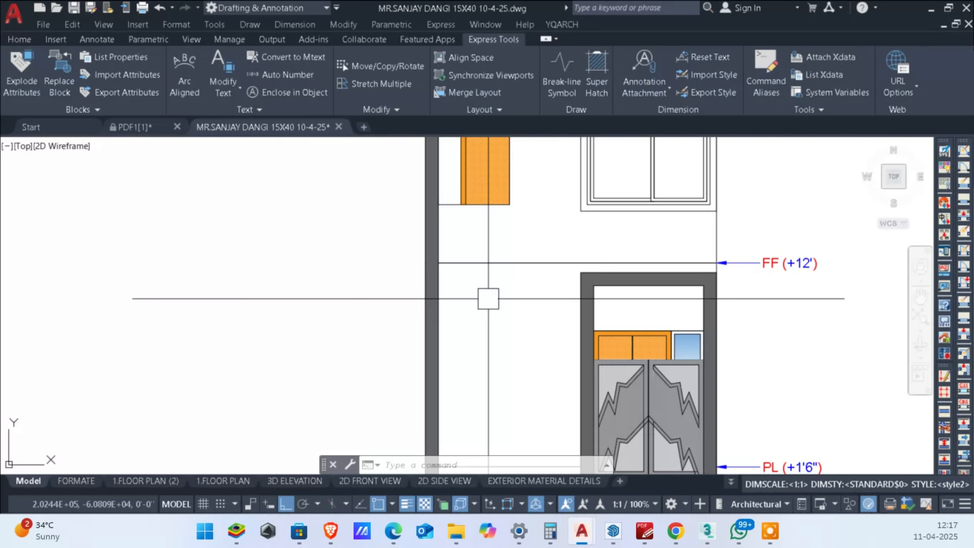
scroll(489, 299, "down", 3)
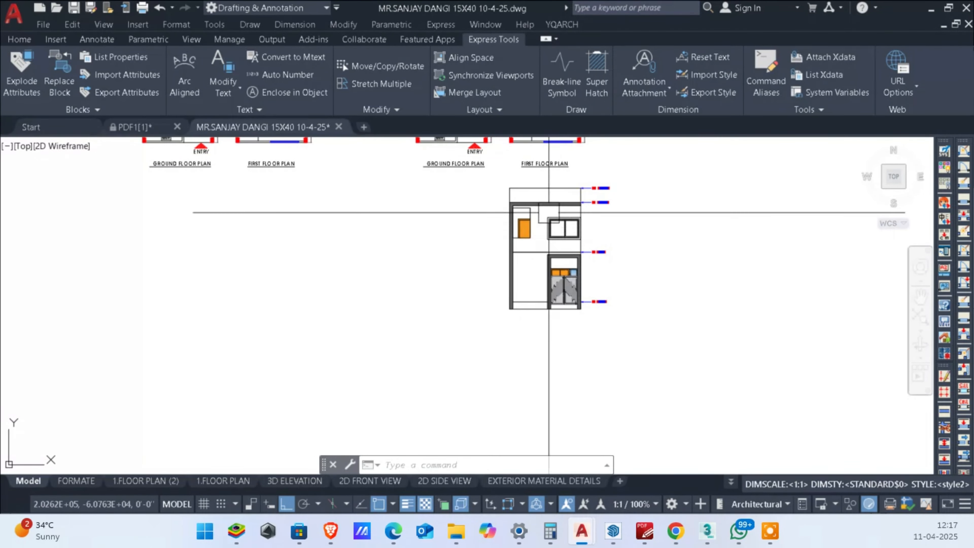
scroll(523, 161, "up", 2)
scroll(533, 279, "up", 2)
scroll(581, 233, "up", 4)
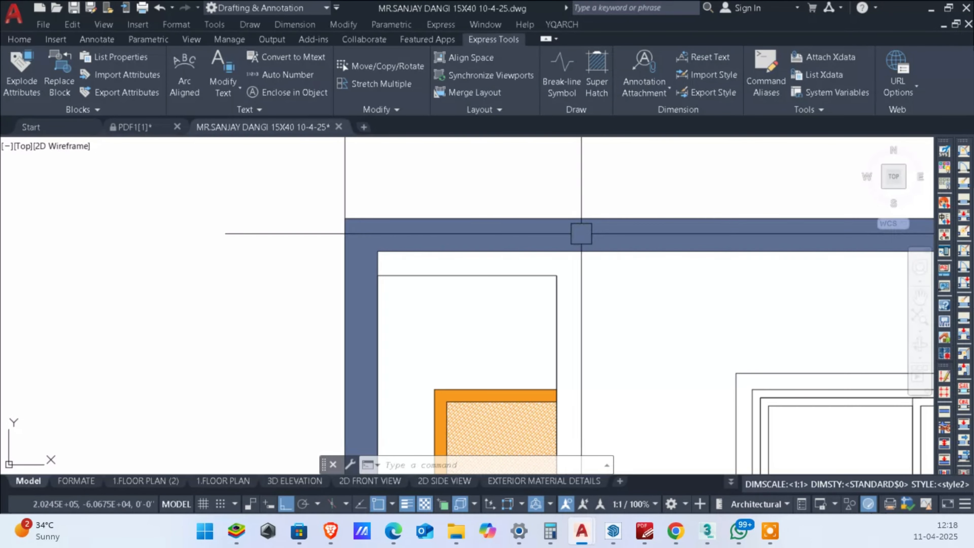
scroll(580, 242, "down", 2)
key("Escape")
key("Escape")
key("Escape")
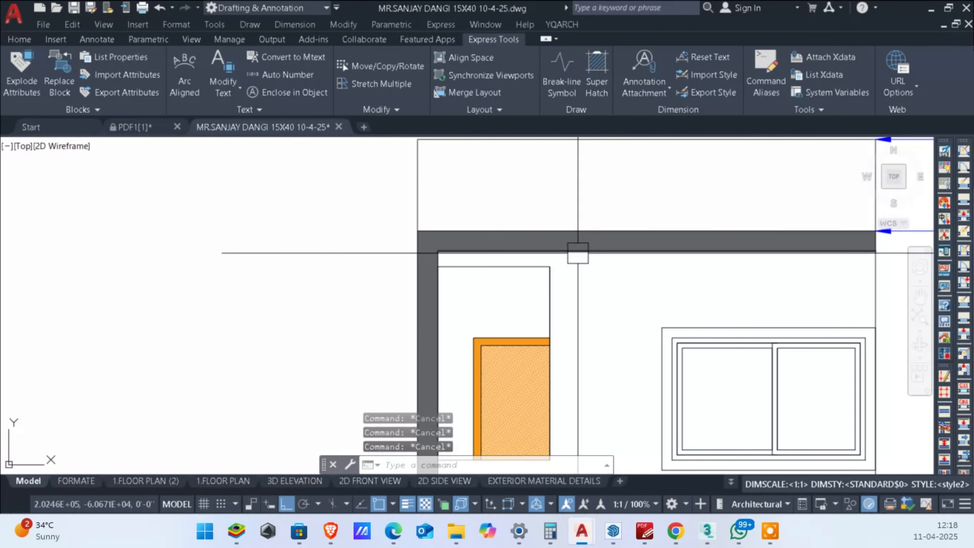
type("Y")
key("Escape")
type("TR")
key("Return")
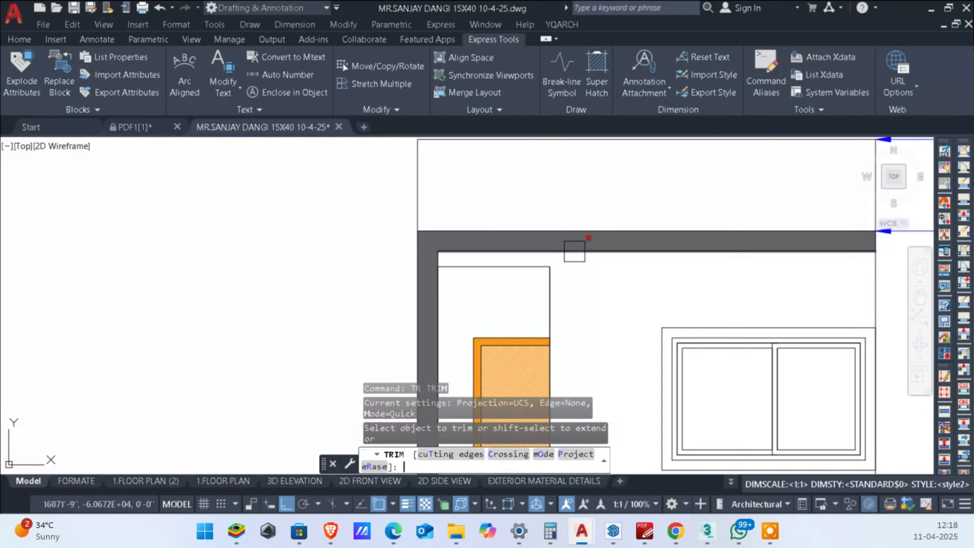
key("Escape")
key("Escape")
Step: Add the multiline text LVL +4" on the top band of the facade frame, with its text box widened to hold one line
type("T")
key("Return")
scroll(555, 243, "up", 2)
left_click(536, 226)
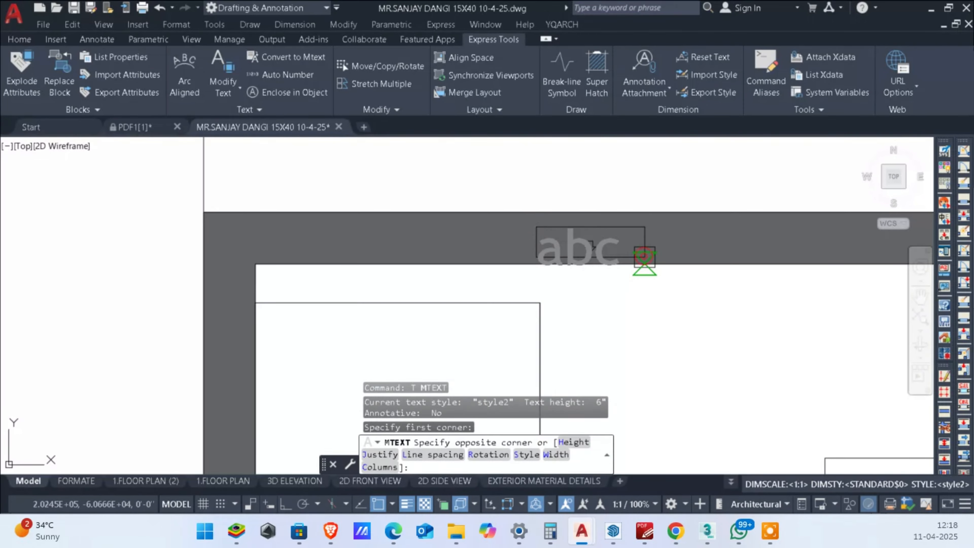
left_click(645, 259)
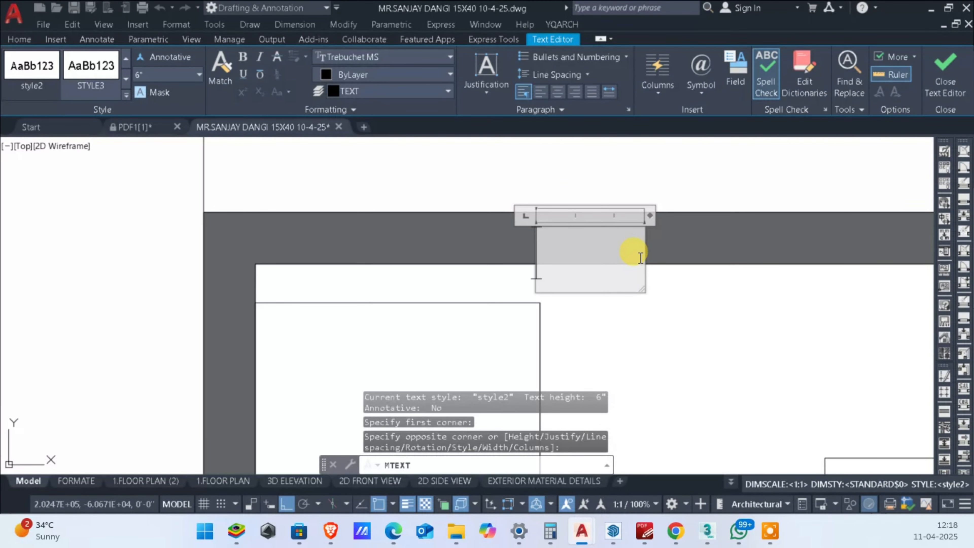
type("LC=")
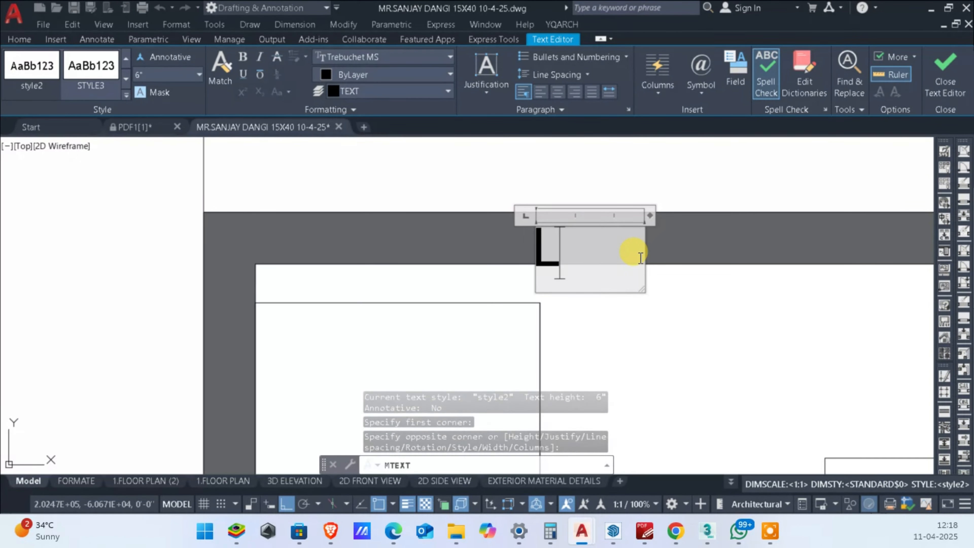
key("BackSpace")
key("BackSpace")
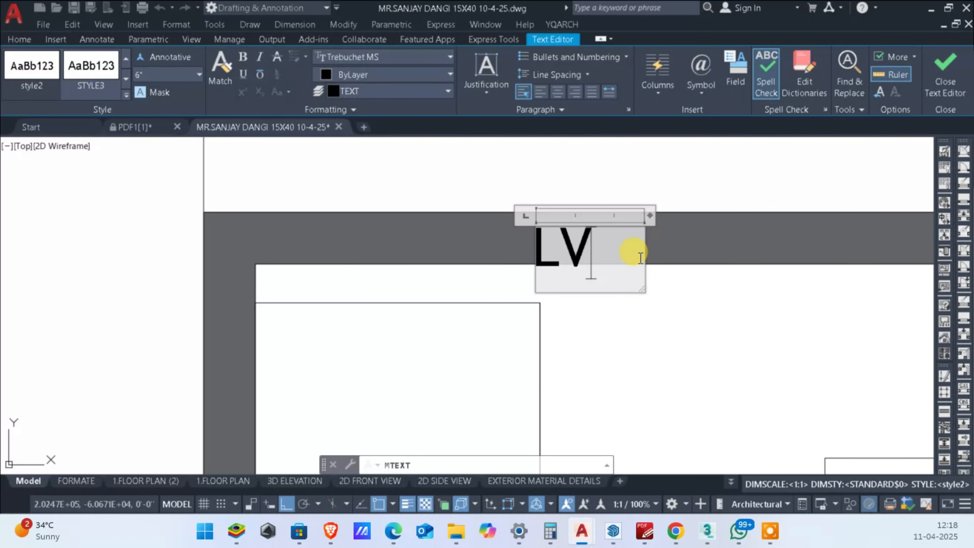
type("VL")
key("Return")
type("+4\"")
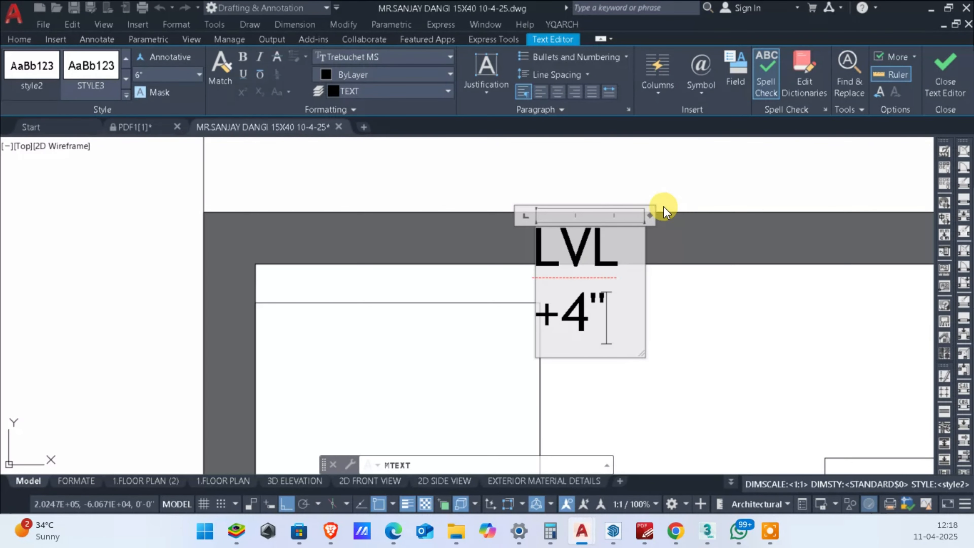
left_click_drag(650, 216, 726, 216)
Step: Colour the whole LVL +4" text red and save the text changes
key("ctrl+a")
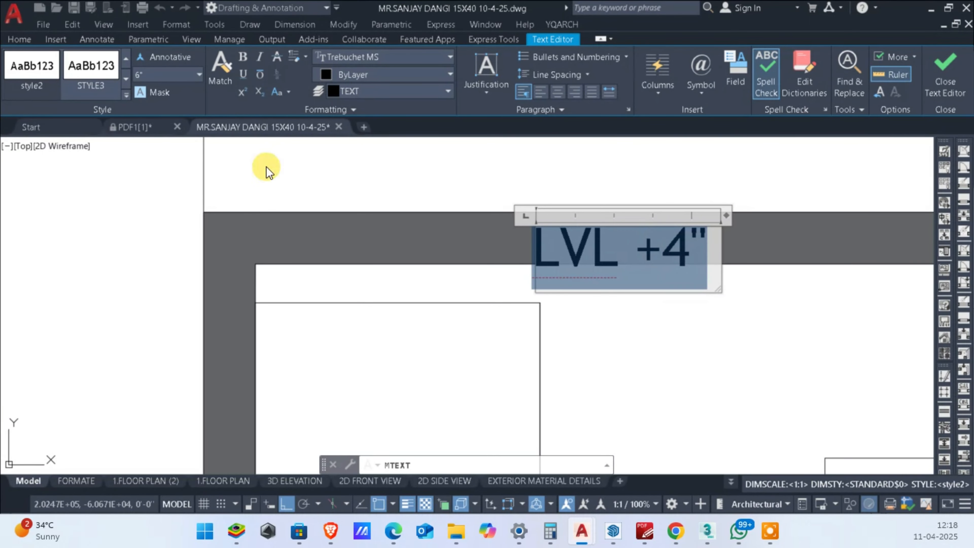
left_click(342, 76)
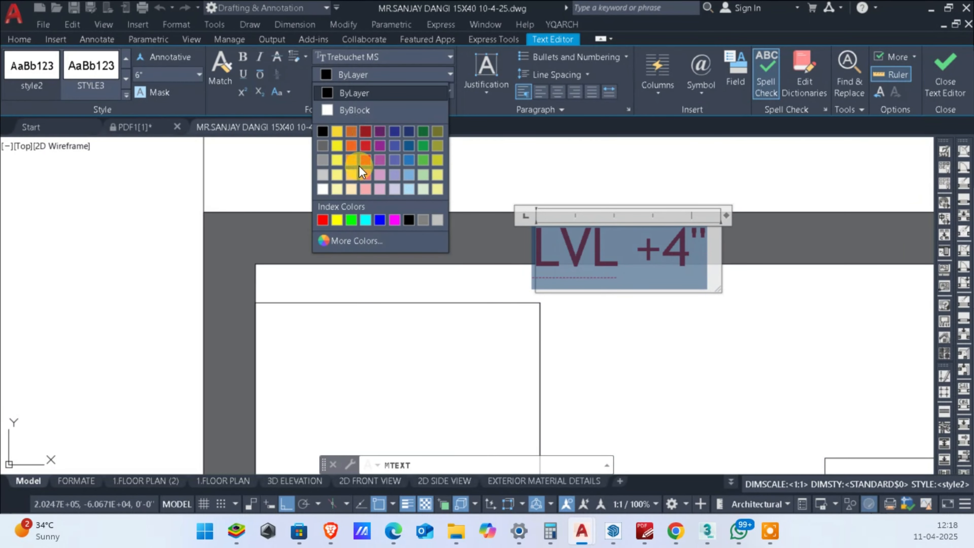
left_click(323, 220)
key("Escape")
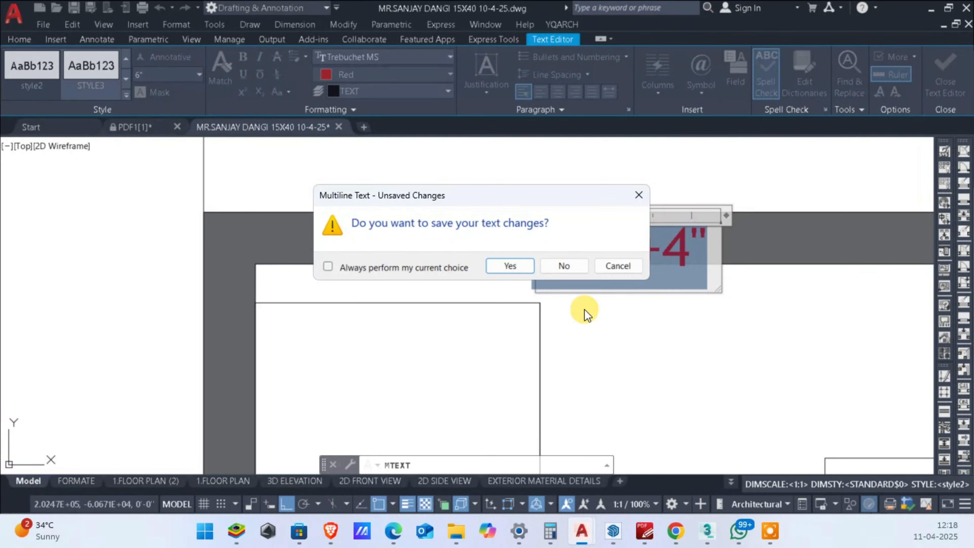
left_click(511, 267)
Step: Move the LVL +4" text straight up to sit inside the facade frame's top band
scroll(648, 272, "down", 2)
scroll(631, 251, "up", 3)
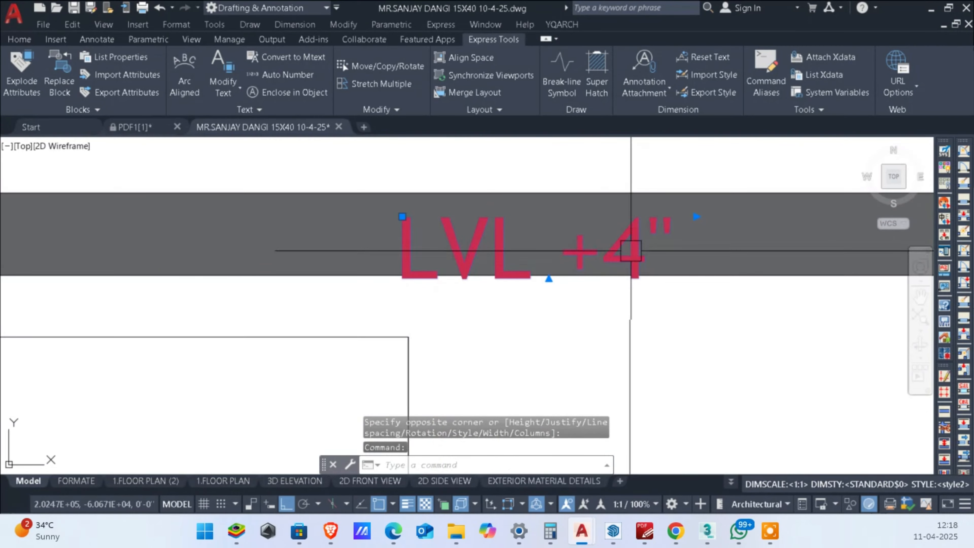
type("m")
key("space")
left_click(653, 164)
left_click(653, 139)
scroll(479, 222, "down", 3)
scroll(510, 243, "up", 3)
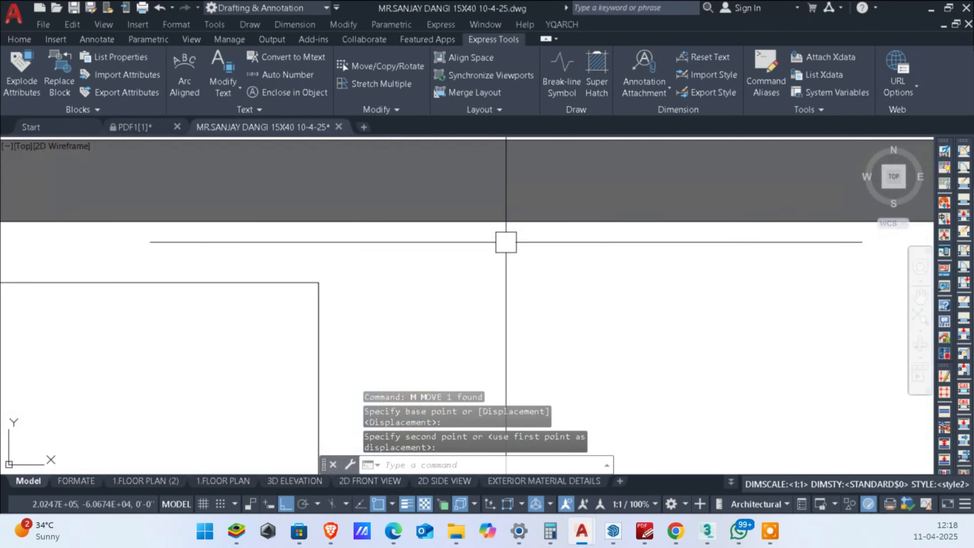
Step: Bring the LVL +4" text to the front of the grey hatch
scroll(453, 239, "down", 4)
left_click(358, 176)
left_click(548, 253)
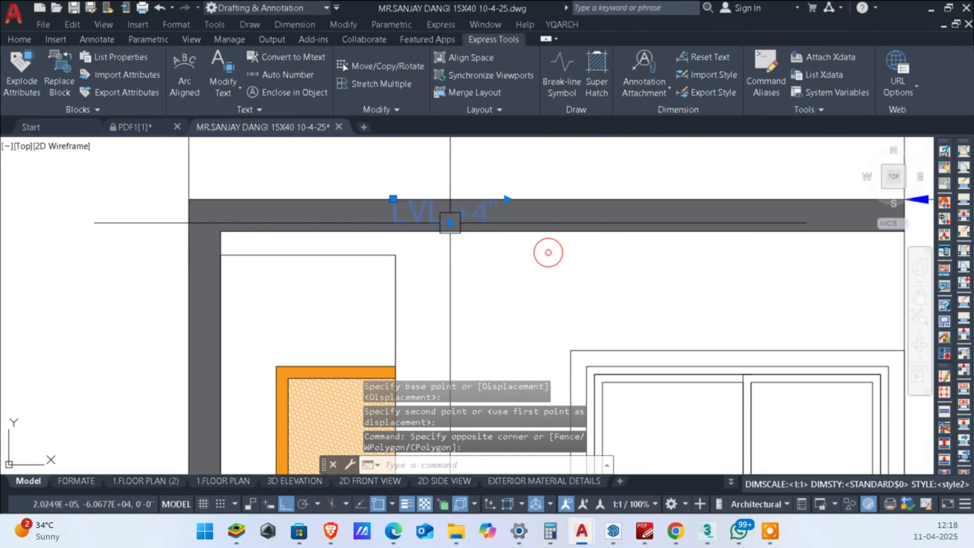
right_click(462, 229)
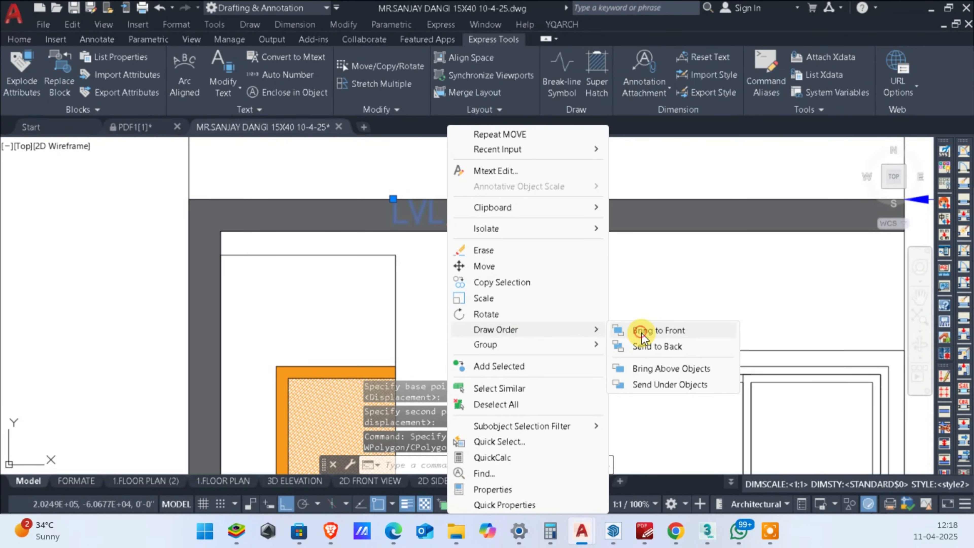
left_click(642, 338)
scroll(474, 189, "up", 5)
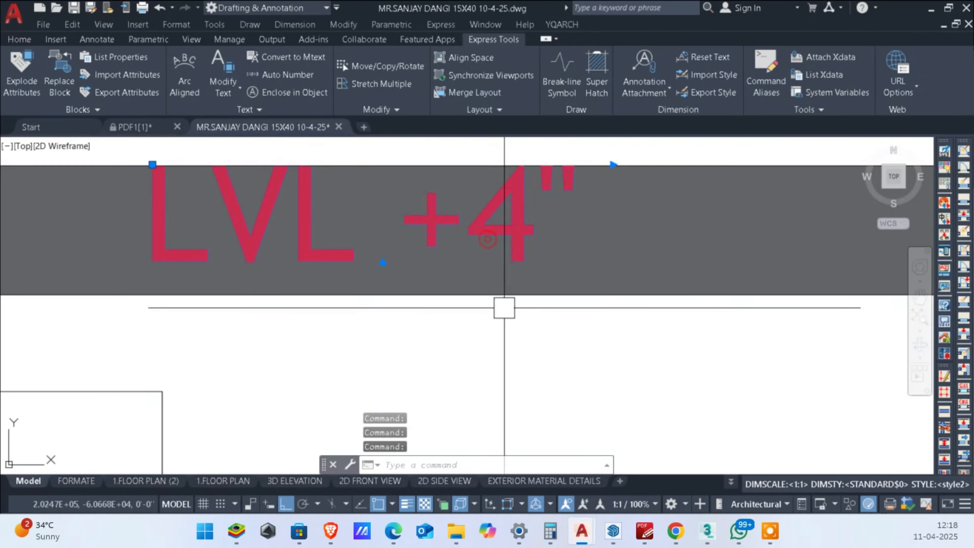
Step: Move the LVL +4" text slightly down to centre it within the height of the top band
scroll(504, 308, "down", 2)
type("m")
key("Return")
left_click(542, 251)
scroll(538, 328, "down", 2)
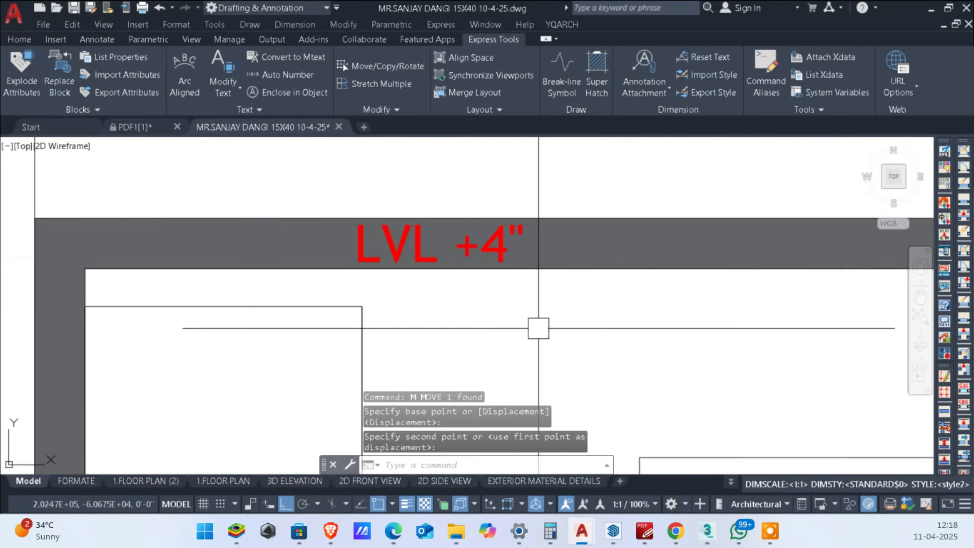
scroll(538, 328, "down", 3)
scroll(552, 300, "up", 5)
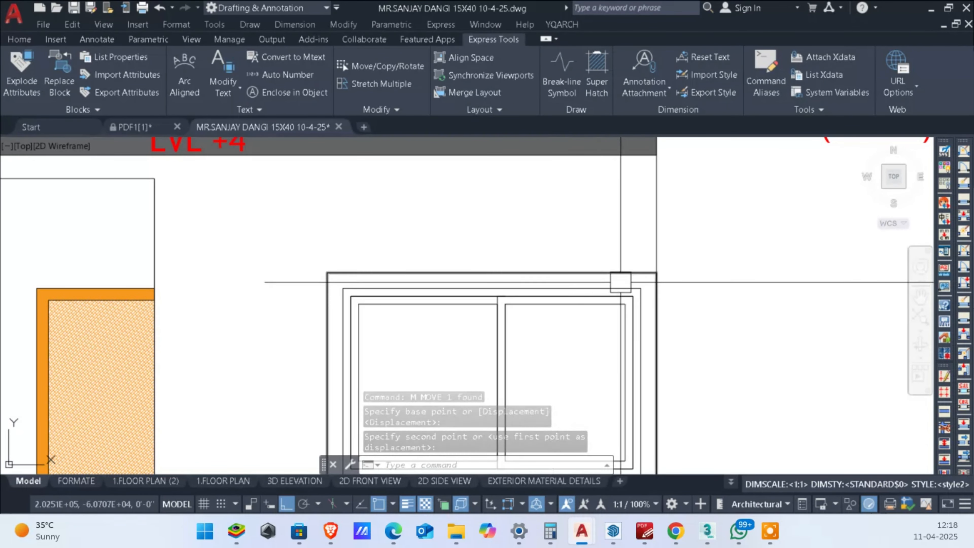
Step: Draw a quick leader from the first-floor window's surround, going up and then horizontally past the facade's right edge
middle_click_drag(621, 282, 595, 283)
type("le")
key("Return")
scroll(581, 276, "up", 4)
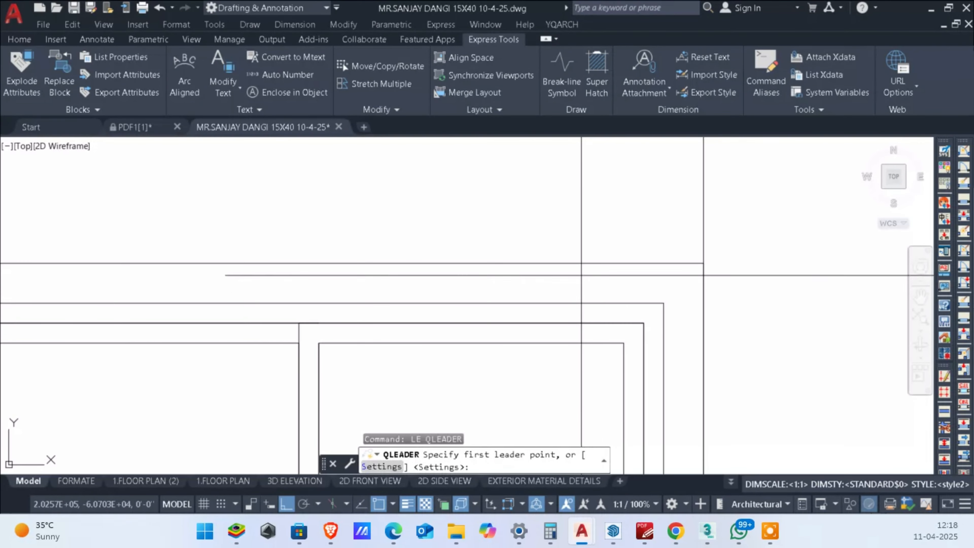
left_click(581, 275)
scroll(583, 238, "down", 2)
left_click(585, 199)
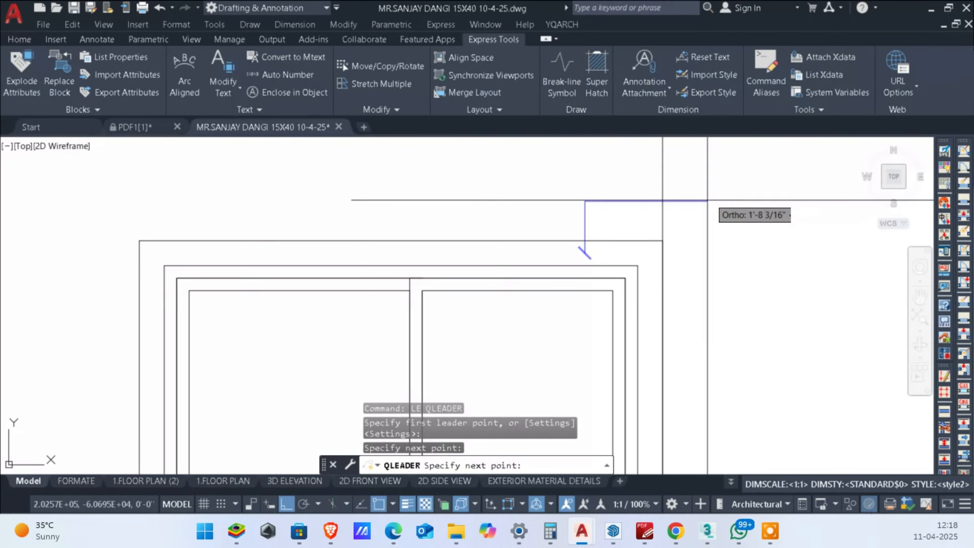
left_click(704, 200)
key("Return")
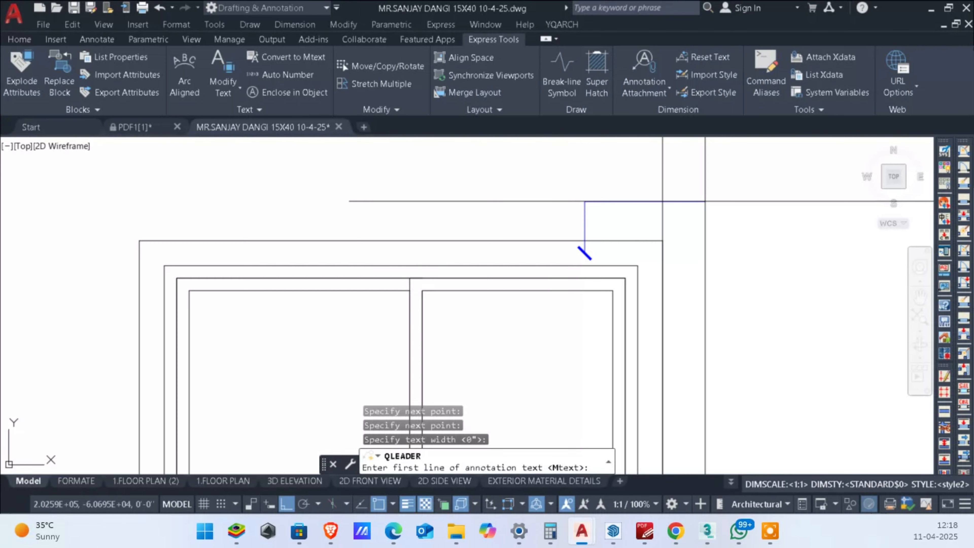
Step: Label the window surround's leader with LVL +2"
type("LVL +2\"")
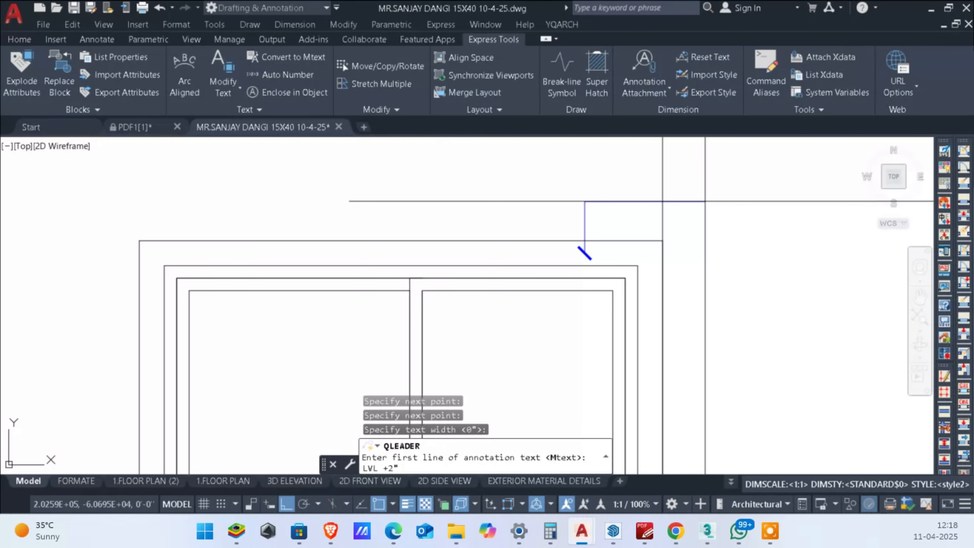
key("Return")
key("Return")
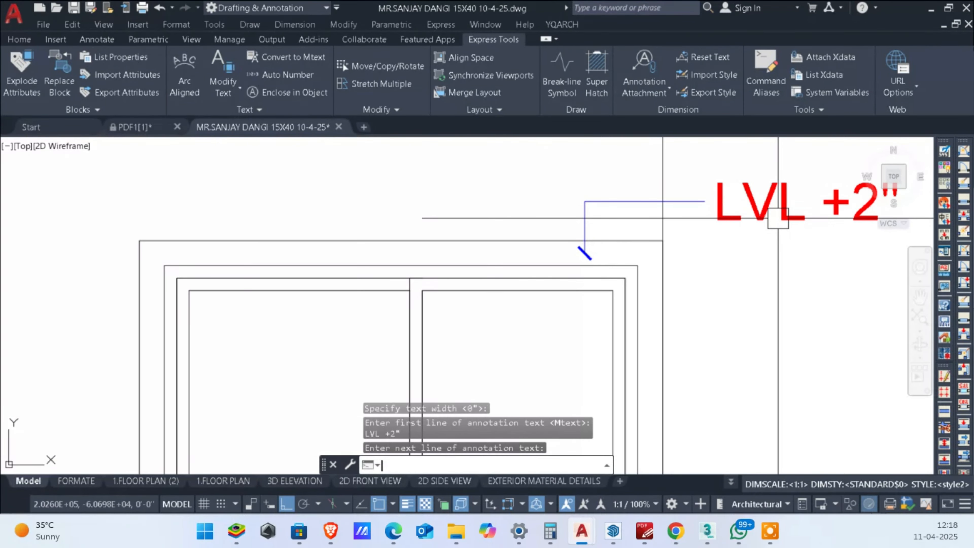
Step: Give the LVL +2" leader a closed filled arrowhead with a smaller arrow size
scroll(667, 220, "down", 2)
scroll(673, 222, "up", 2)
left_click(673, 222)
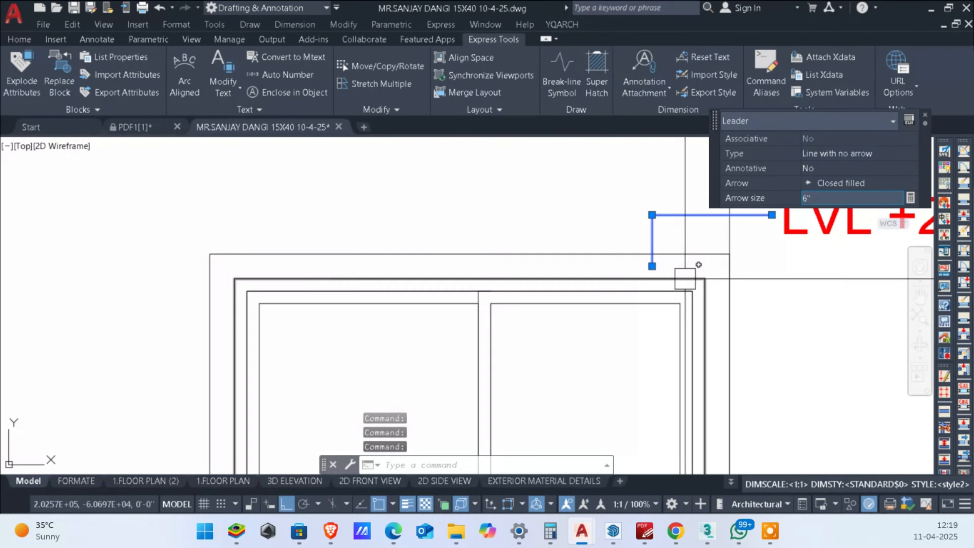
key("Escape")
left_click(653, 214)
left_click(796, 178)
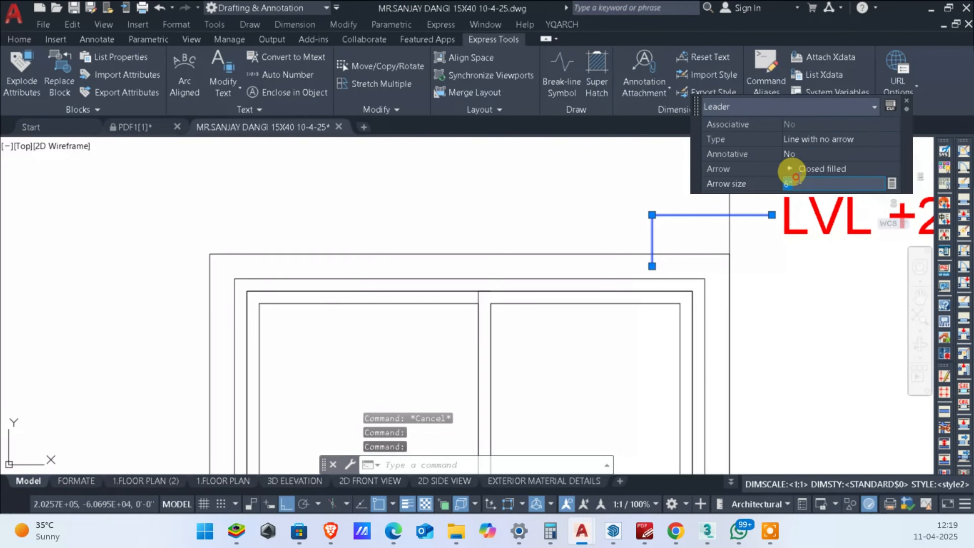
key("Escape")
key("Escape")
key("Escape")
scroll(620, 256, "down", 4)
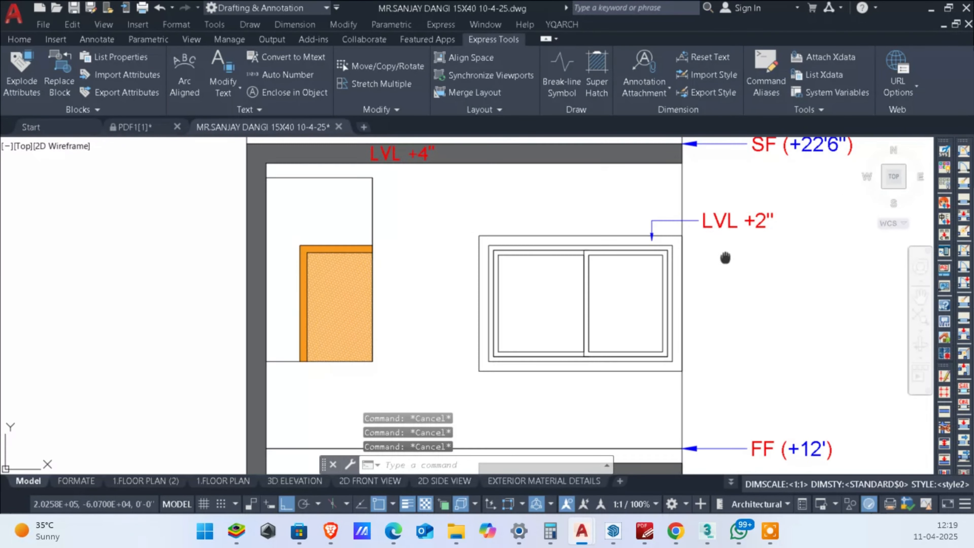
Step: Review the whole front elevation, checking its level marks, grey frames, doors and the first-floor window surround
middle_click_drag(759, 319, 778, 272)
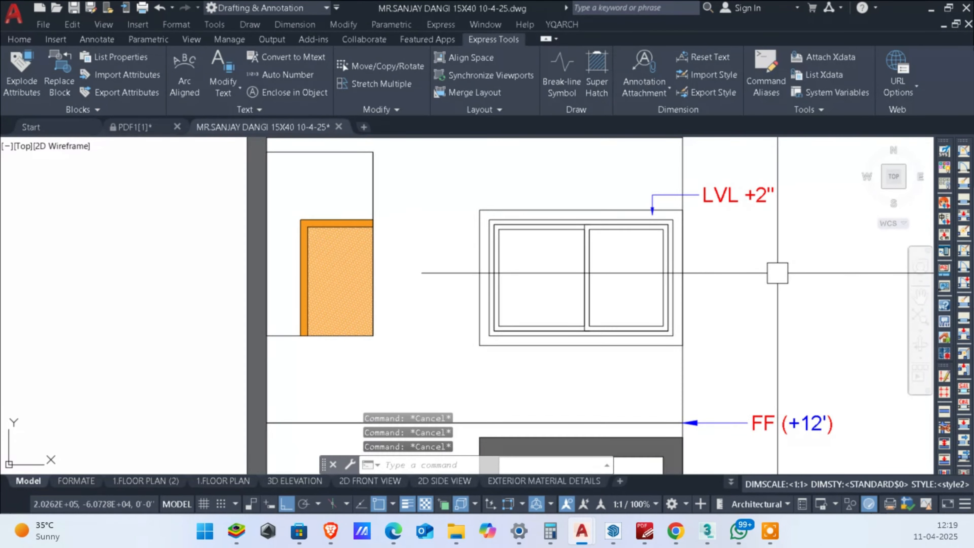
scroll(777, 274, "down", 2)
scroll(632, 268, "up", 2)
middle_click_drag(633, 268, 682, 250)
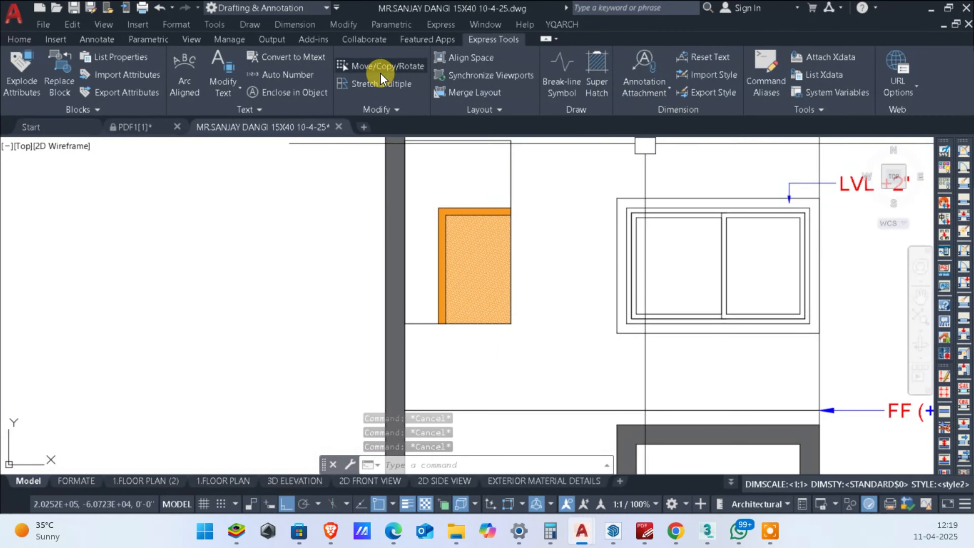
scroll(626, 387, "down", 4)
middle_click_drag(696, 346, 697, 303)
middle_click_drag(700, 438, 699, 388)
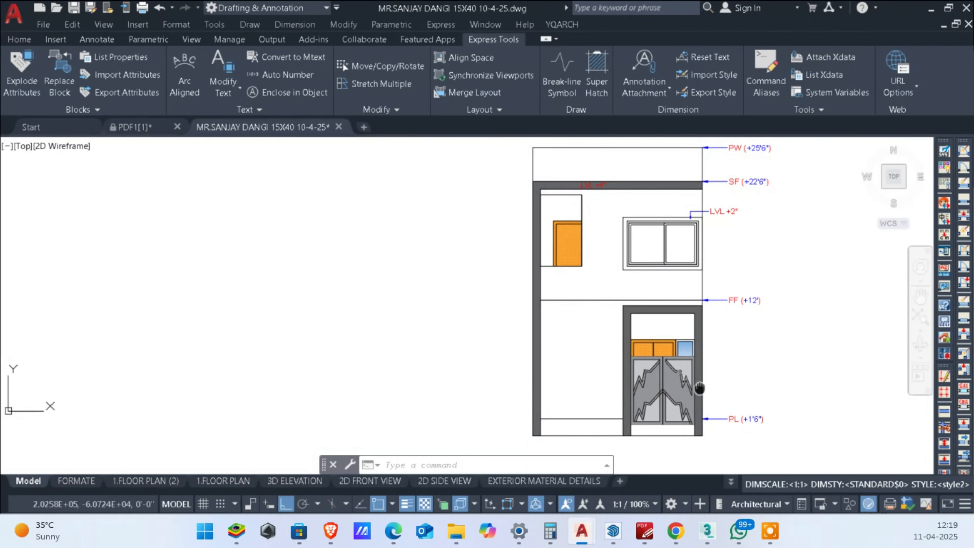
scroll(644, 379, "down", 3)
left_click(536, 222)
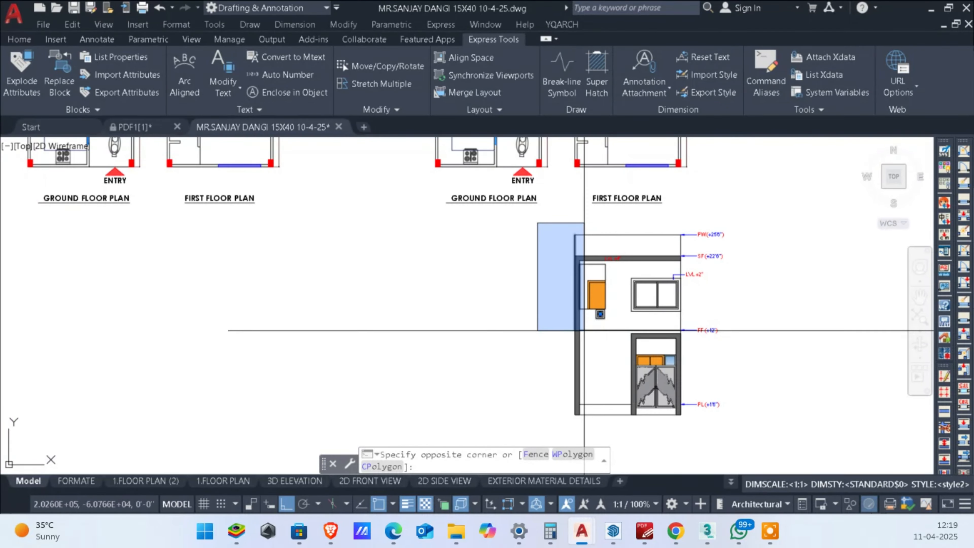
key("Escape")
key("Escape")
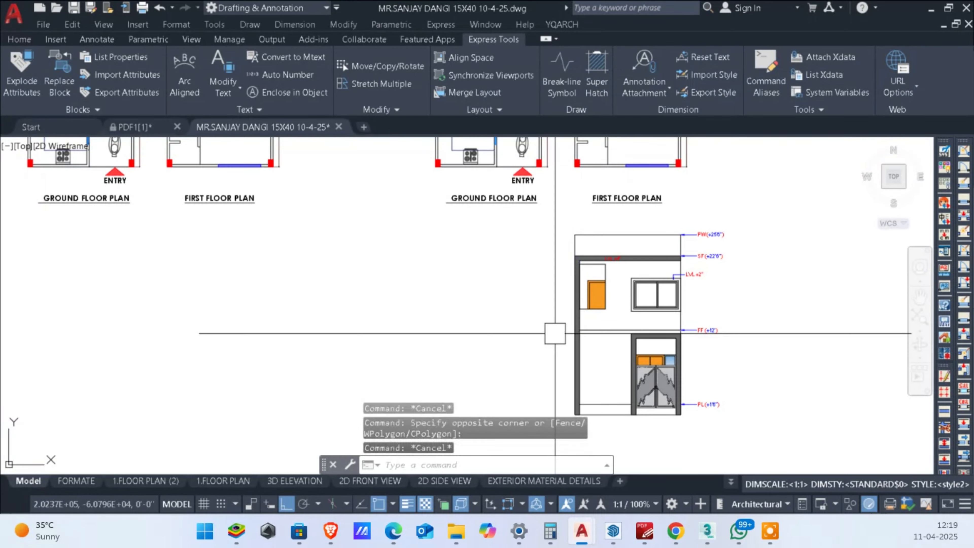
scroll(593, 297, "up", 2)
scroll(595, 296, "down", 1)
scroll(613, 280, "up", 2)
scroll(595, 225, "down", 3)
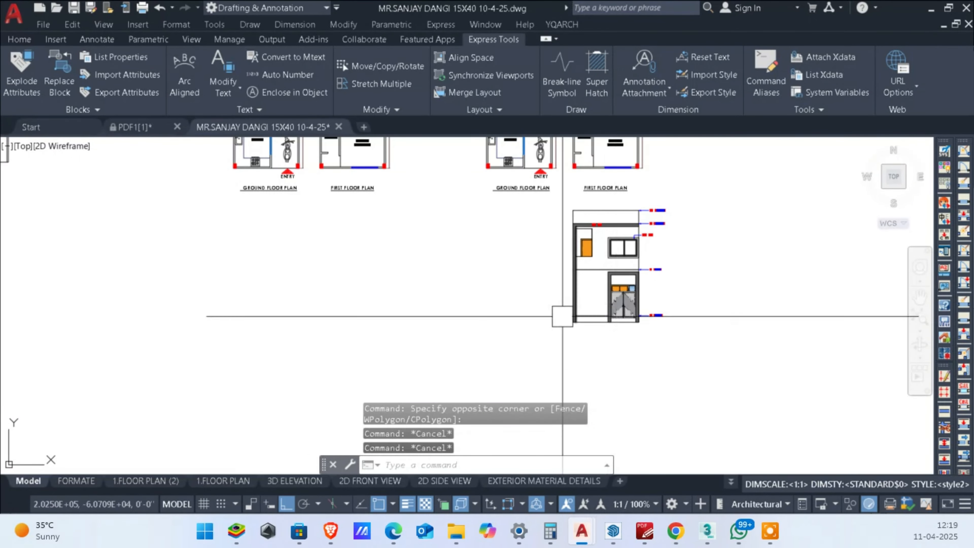
scroll(567, 240, "up", 1)
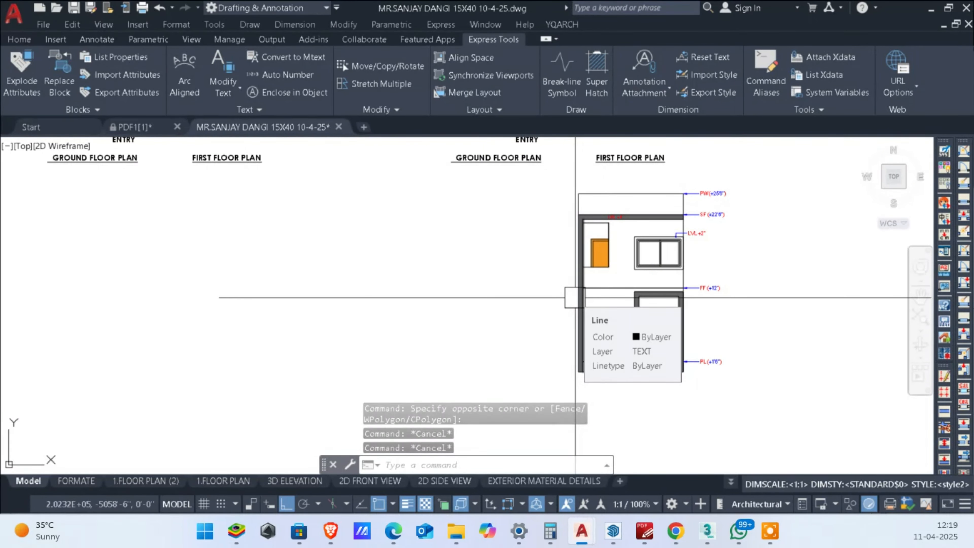
scroll(598, 230, "up", 3)
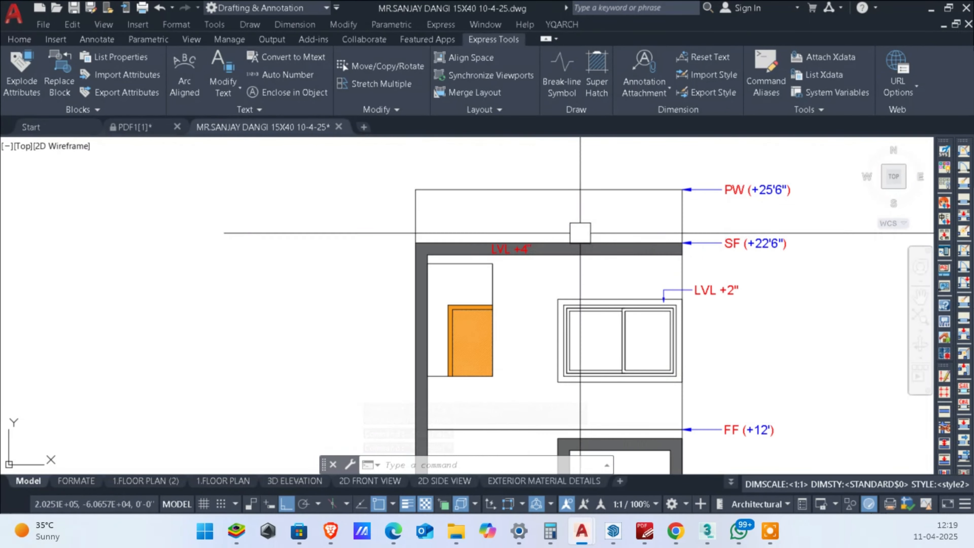
scroll(528, 256, "up", 1)
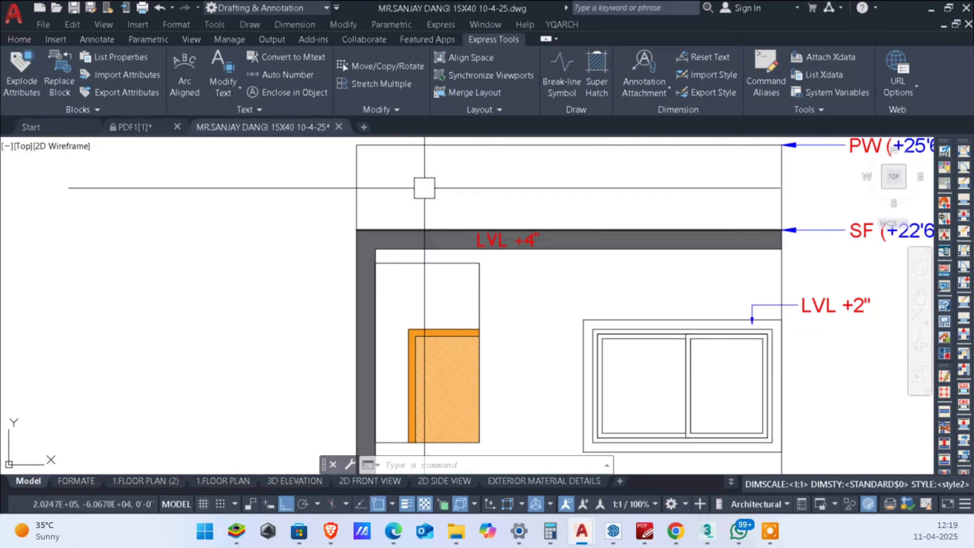
Step: Measure the thickness of the grey frame's top band with a linear dimension, without placing it
left_click(18, 40)
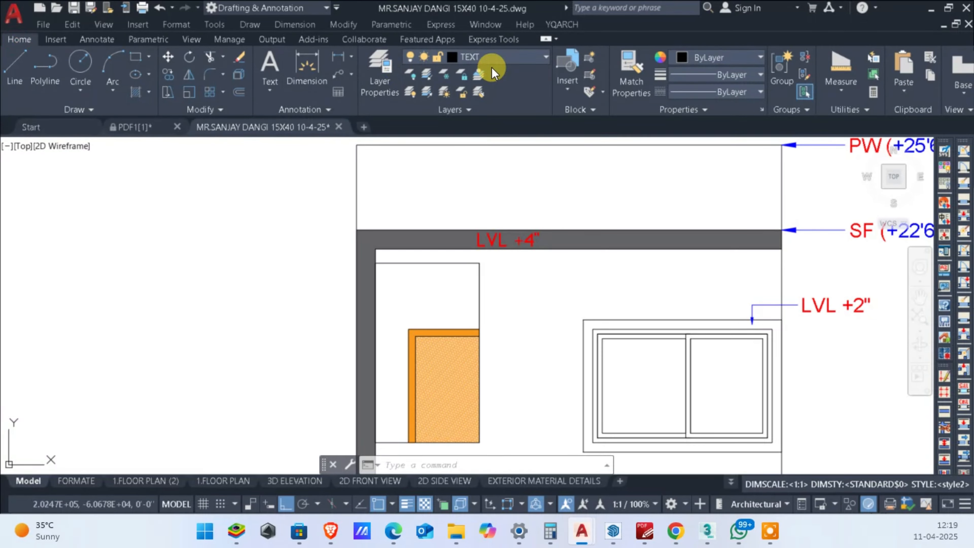
left_click(338, 61)
left_click(691, 249)
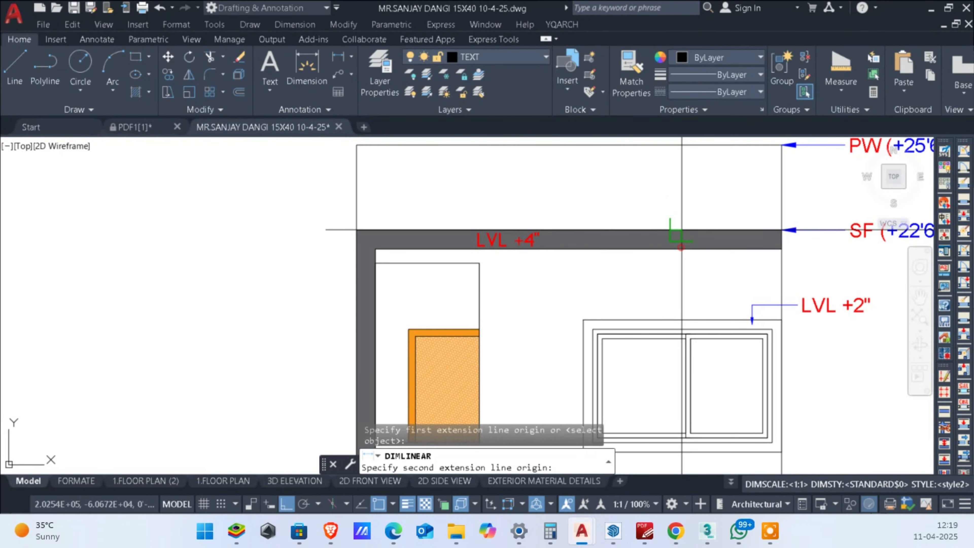
left_click(692, 230)
scroll(690, 227, "up", 2)
key("Escape")
Step: Measure the full length of the grey top band between its outer corners with a linear dimension, without placing it
scroll(659, 235, "down", 3)
scroll(452, 233, "up", 2)
key("space")
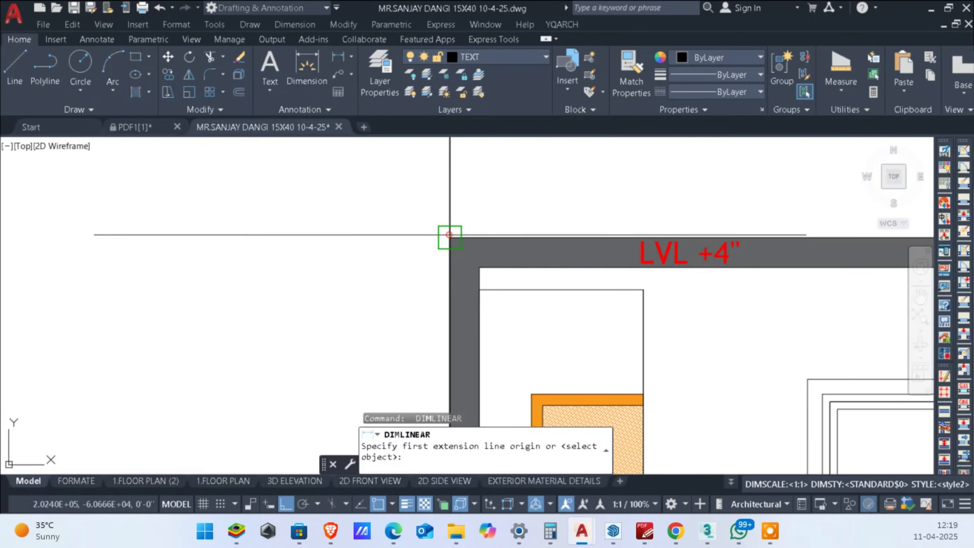
left_click(450, 235)
scroll(376, 237, "down", 2)
scroll(648, 245, "up", 2)
left_click(687, 225)
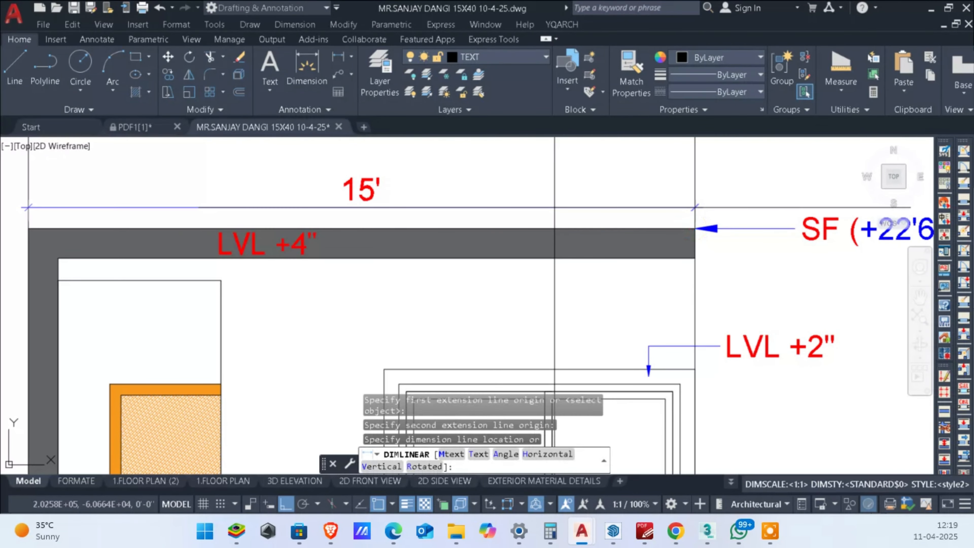
key("Escape")
Step: Add a vertical linear dimension across the top band of the first-floor window's surround, with its text above the window
scroll(380, 264, "down", 2)
scroll(522, 259, "up", 2)
key("space")
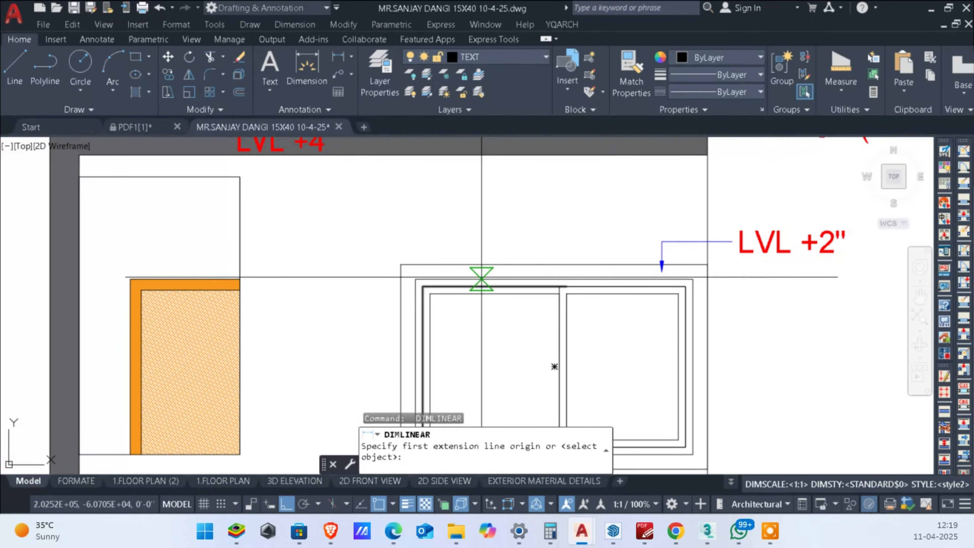
scroll(539, 277, "up", 1)
left_click(481, 275)
left_click(468, 269)
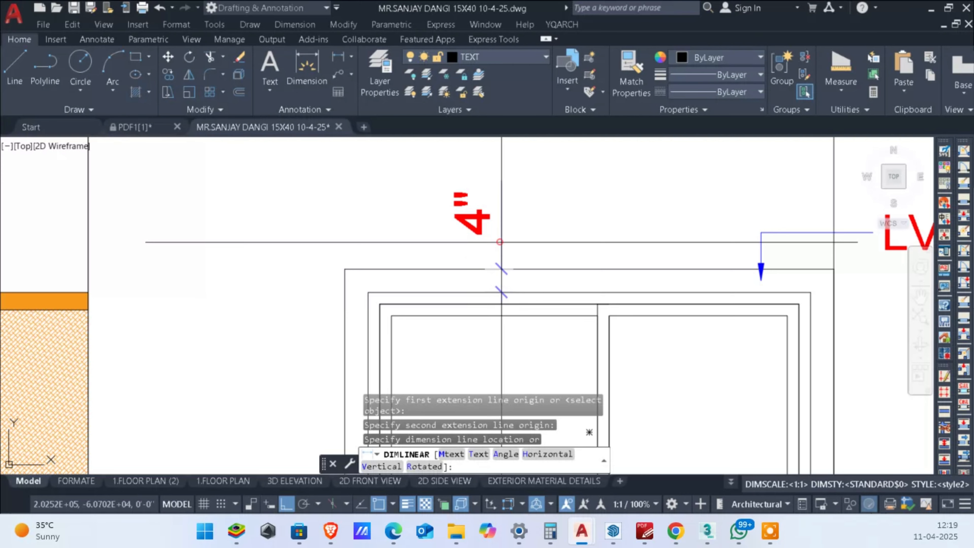
left_click(499, 242)
Step: Measure the overall width of the window surround between its top outer corners, without placing the dimension
key("space")
left_click(344, 268)
left_click(833, 269)
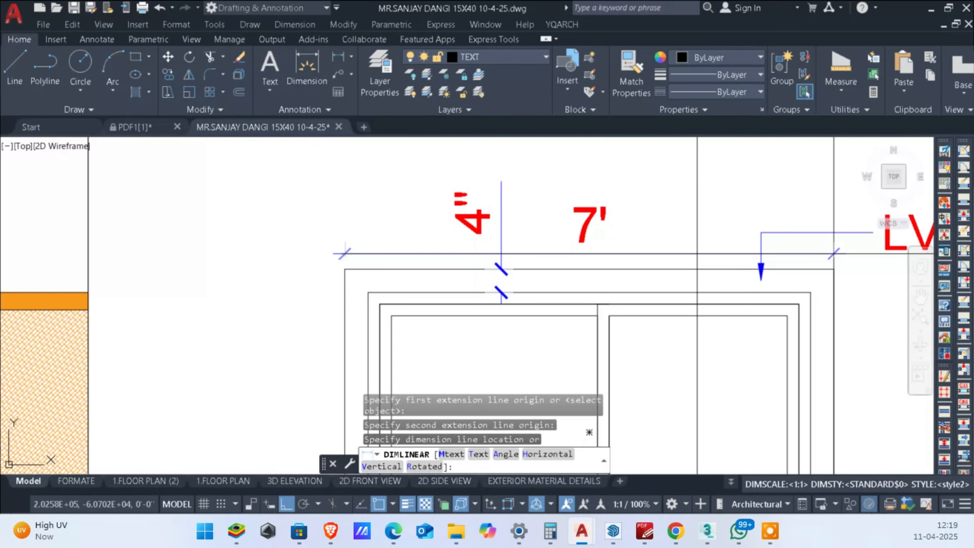
key("Escape")
Step: Add a horizontal linear dimension across the left band of the window surround, with its text outside the surround
key("space")
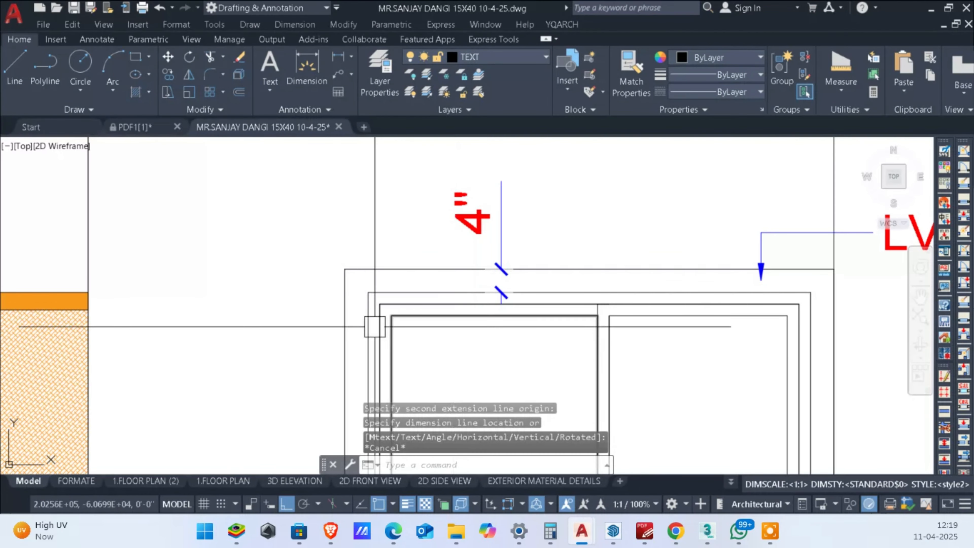
left_click(367, 339)
left_click(344, 339)
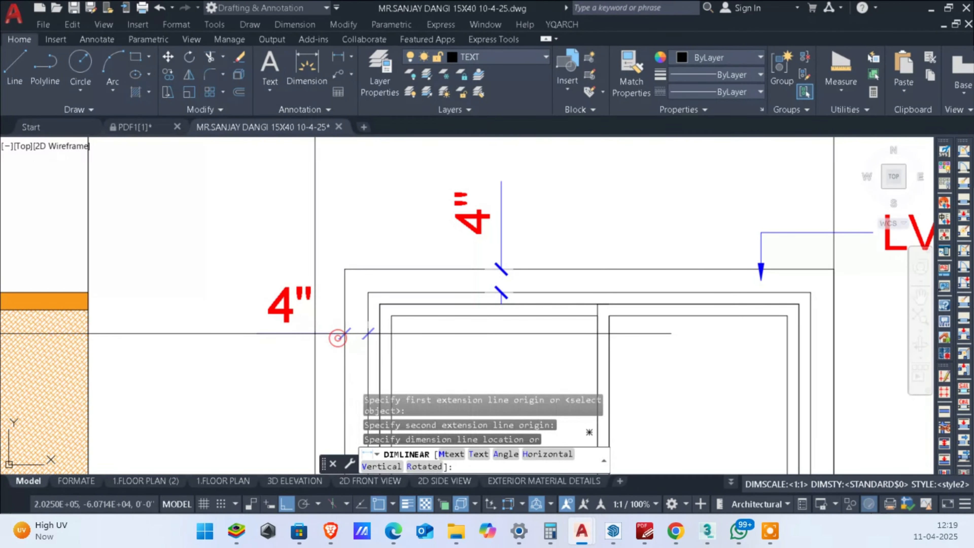
left_click(289, 333)
Step: Measure the overall height of the window surround along its left outer edge, without placing the dimension
key("space")
left_click(344, 268)
scroll(369, 339, "down", 2)
middle_click_drag(369, 339, 418, 128)
left_click(405, 285)
scroll(403, 298, "down", 4)
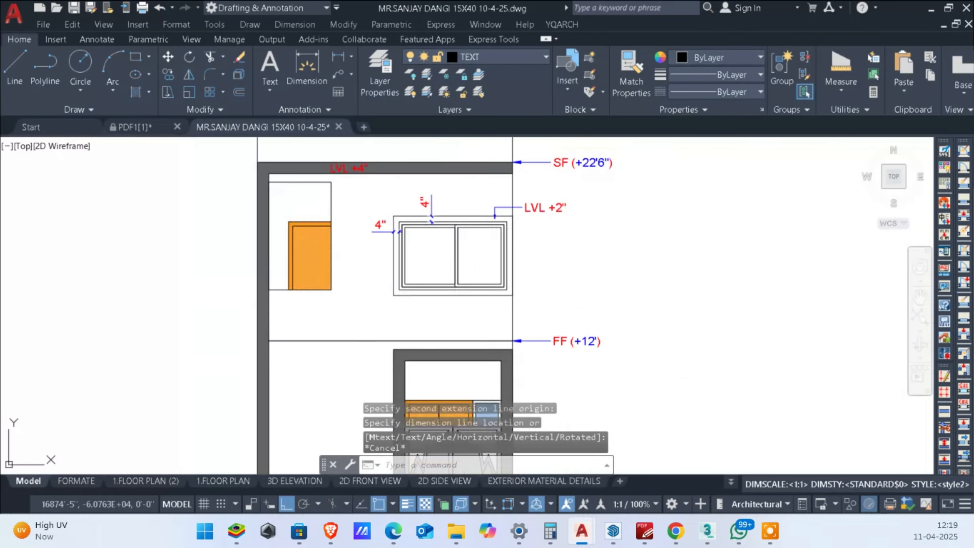
key("Escape")
Step: Review the dimensioned window surround and its LVL +2" note, both close up and within the whole elevation
scroll(524, 282, "down", 1)
scroll(494, 337, "up", 5)
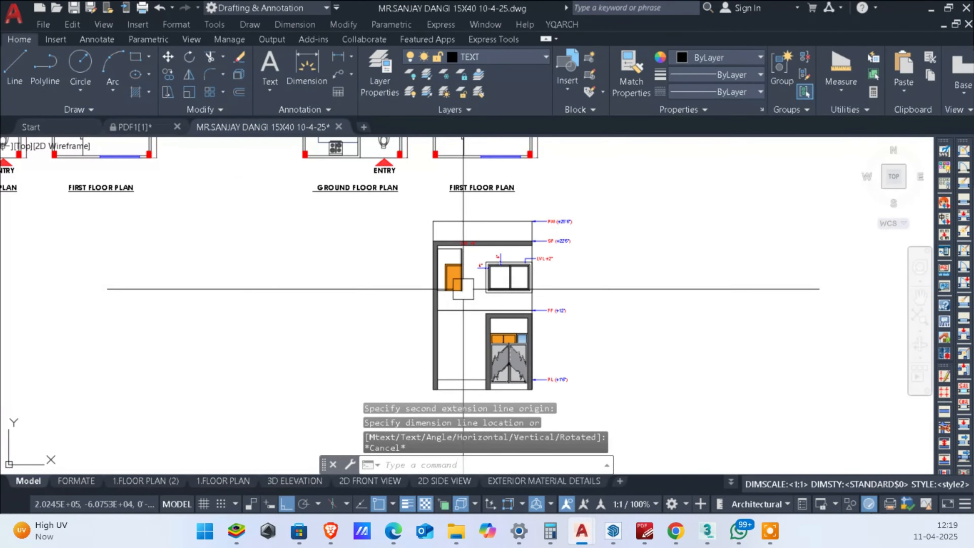
scroll(575, 265, "up", 4)
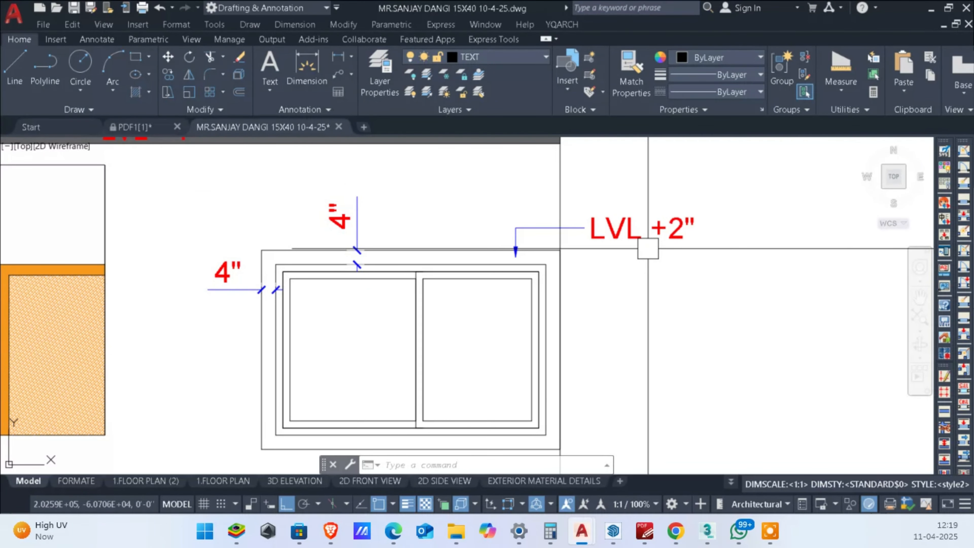
scroll(648, 249, "down", 4)
scroll(652, 245, "up", 4)
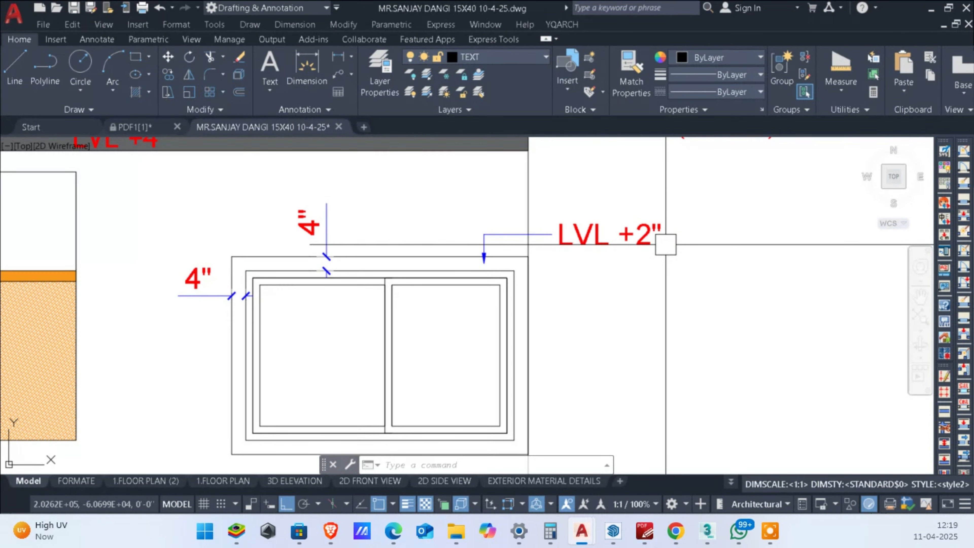
scroll(666, 245, "down", 4)
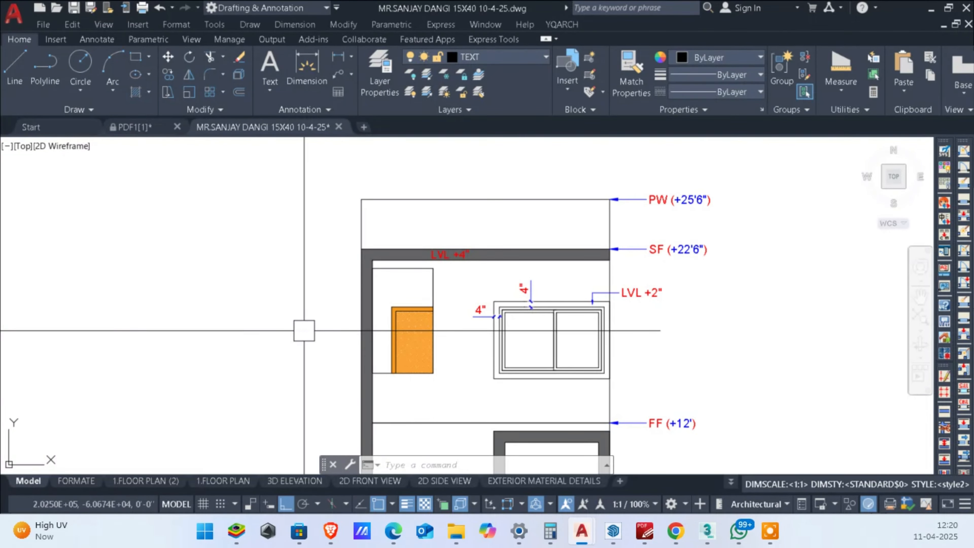
scroll(408, 369, "down", 4)
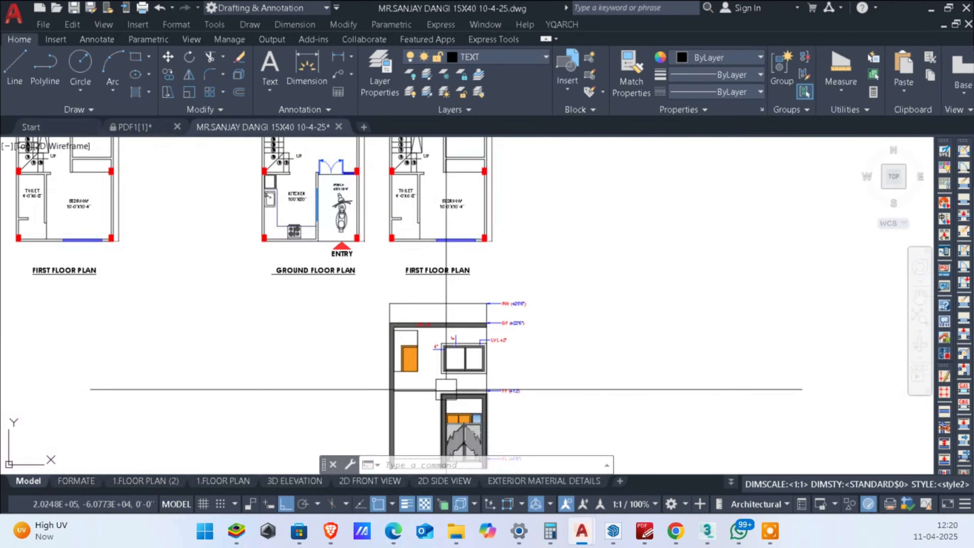
left_click(768, 529)
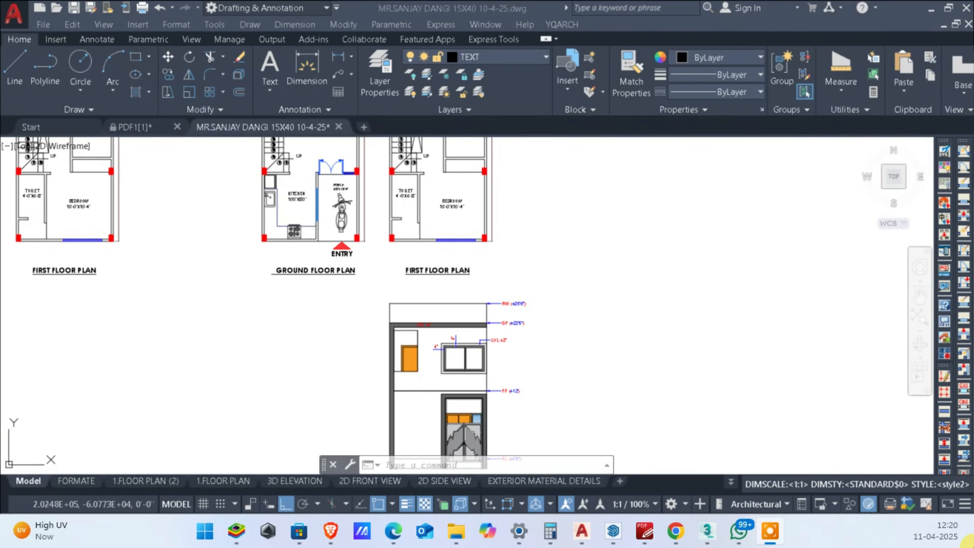